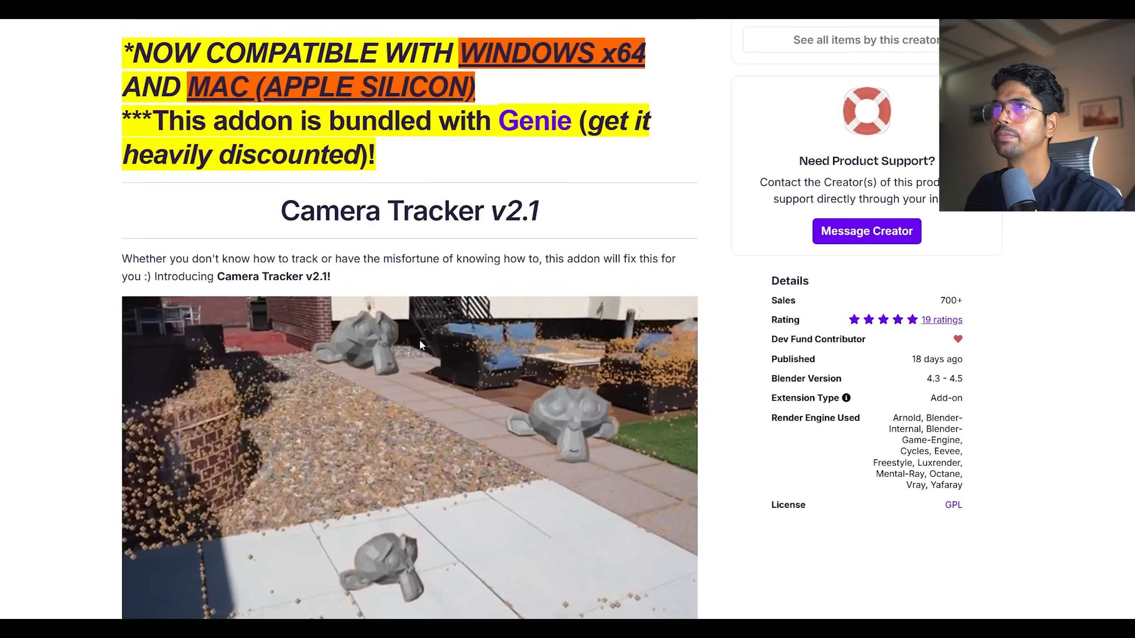
Step: Examine the Camera Tracker v2.1 product page, including compatibility, sample shots and the new v2.1 features from masks to robustness
scroll(491, 280, up, 10)
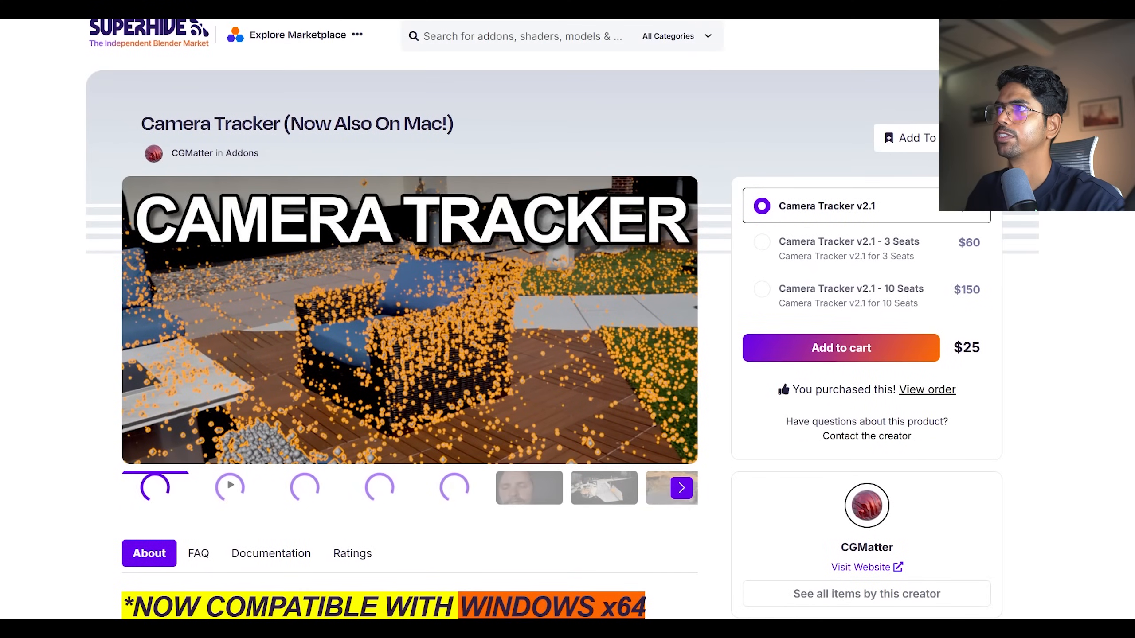
scroll(262, 174, down, 10)
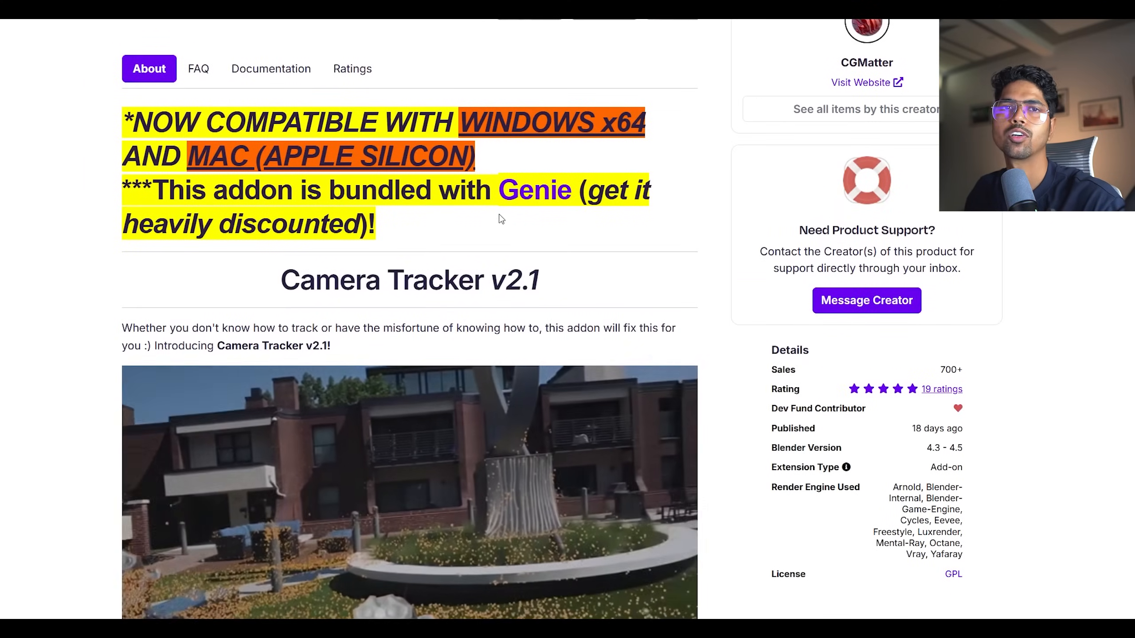
scroll(527, 349, down, 15)
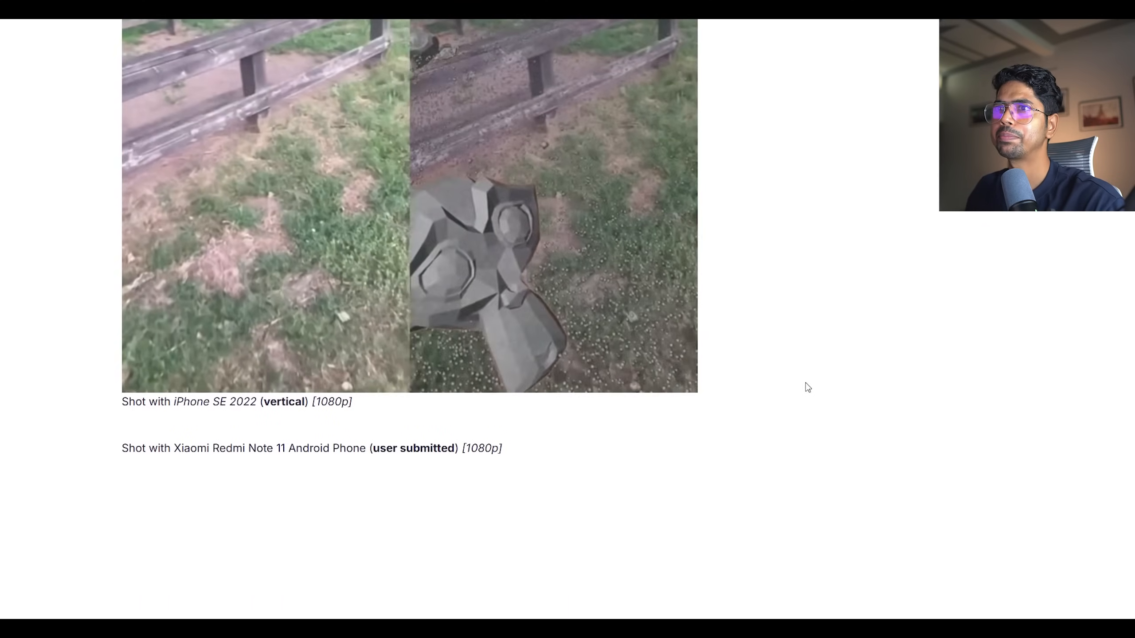
scroll(809, 391, down, 8)
scroll(816, 394, down, 10)
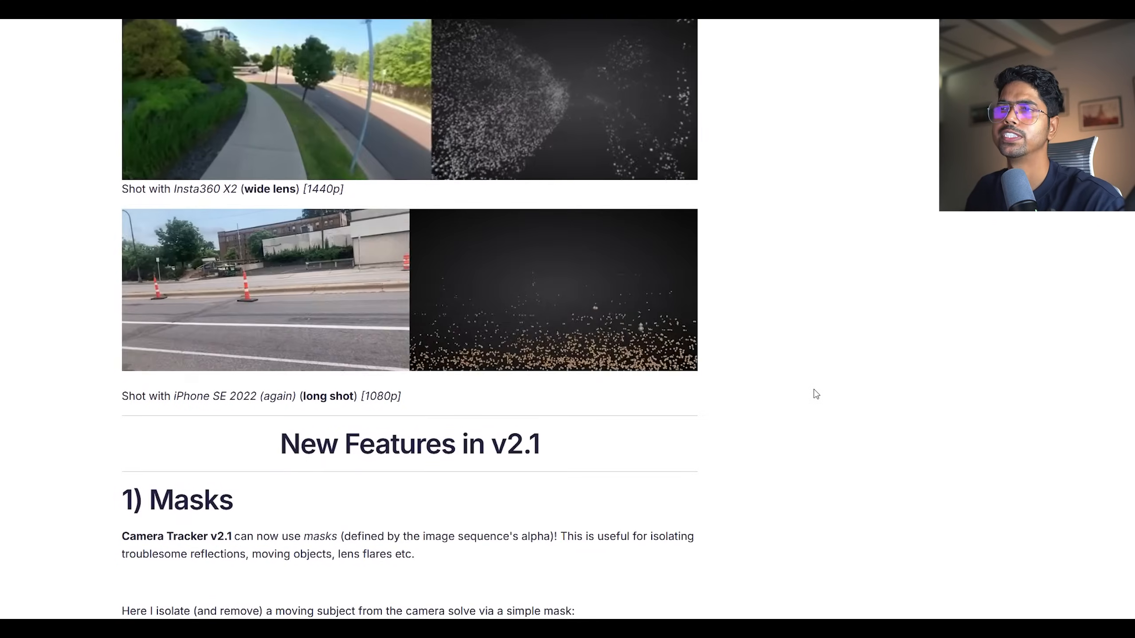
scroll(816, 394, down, 8)
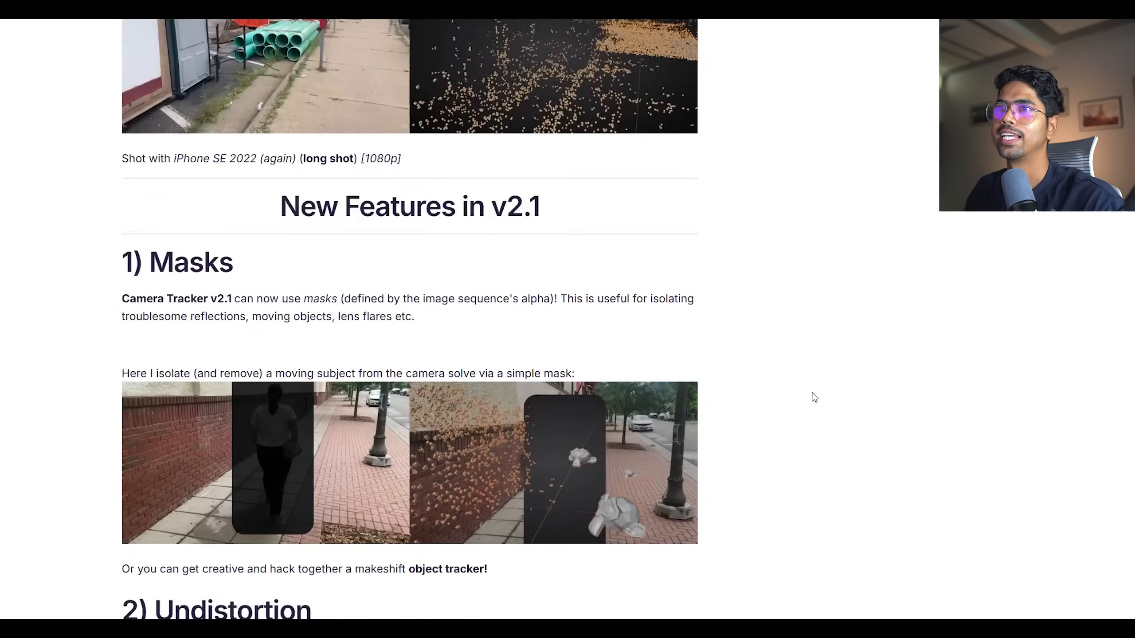
scroll(381, 382, down, 9)
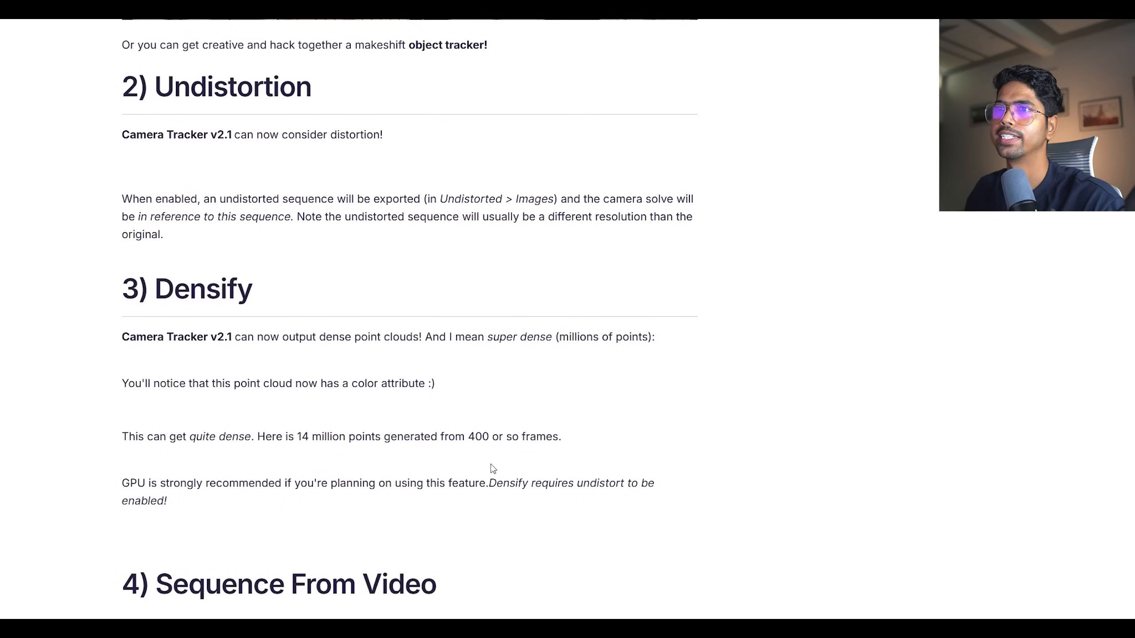
scroll(454, 403, down, 6)
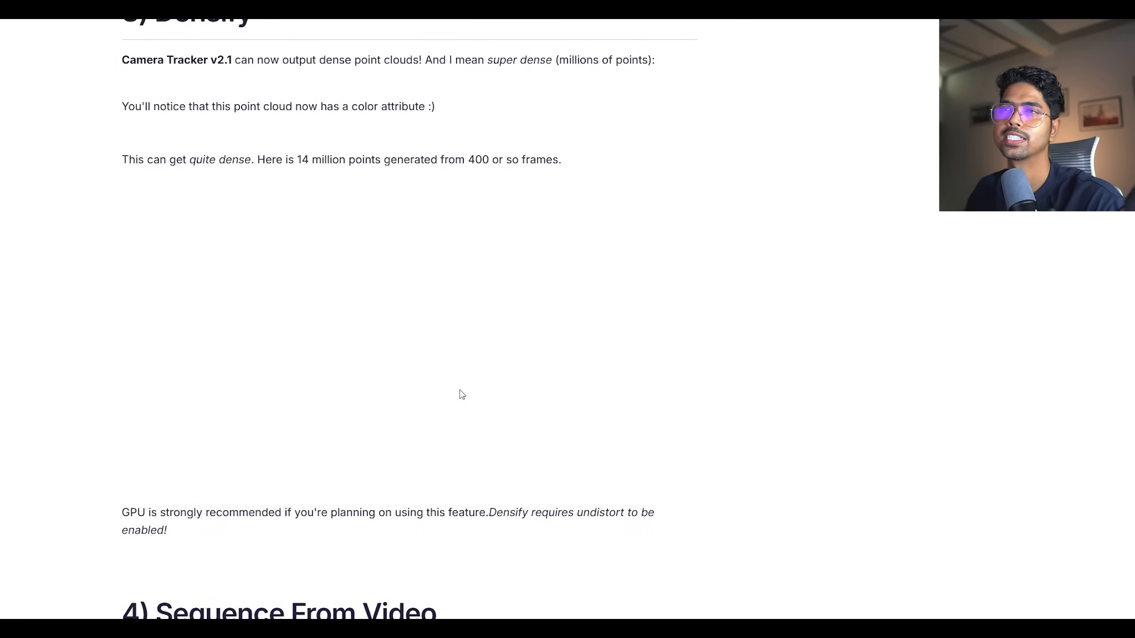
scroll(462, 394, down, 8)
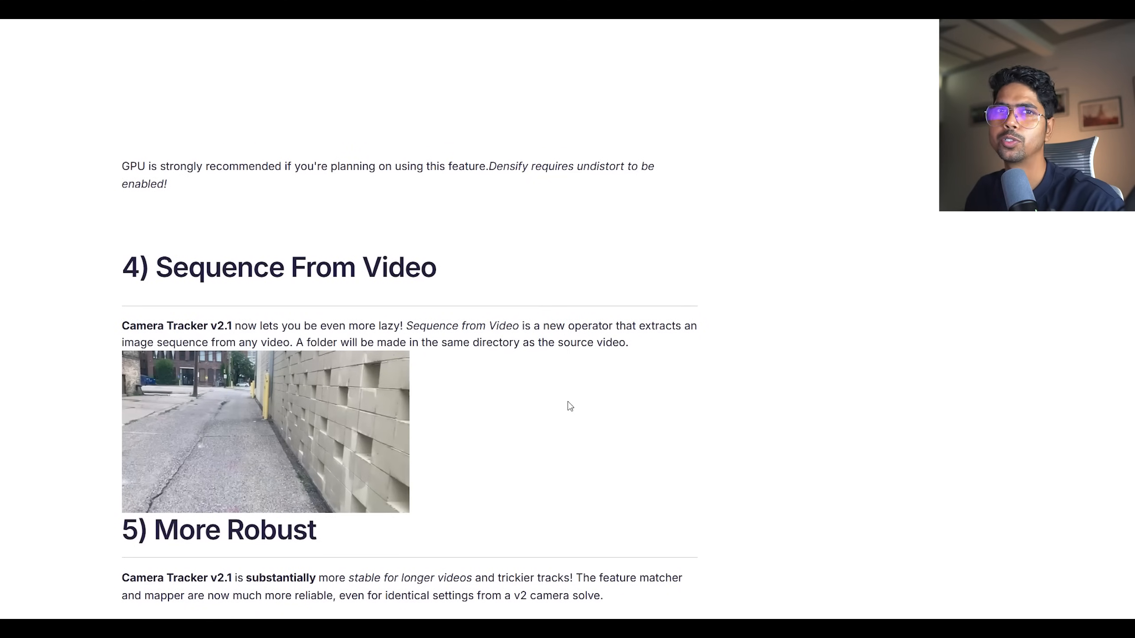
scroll(570, 406, down, 20)
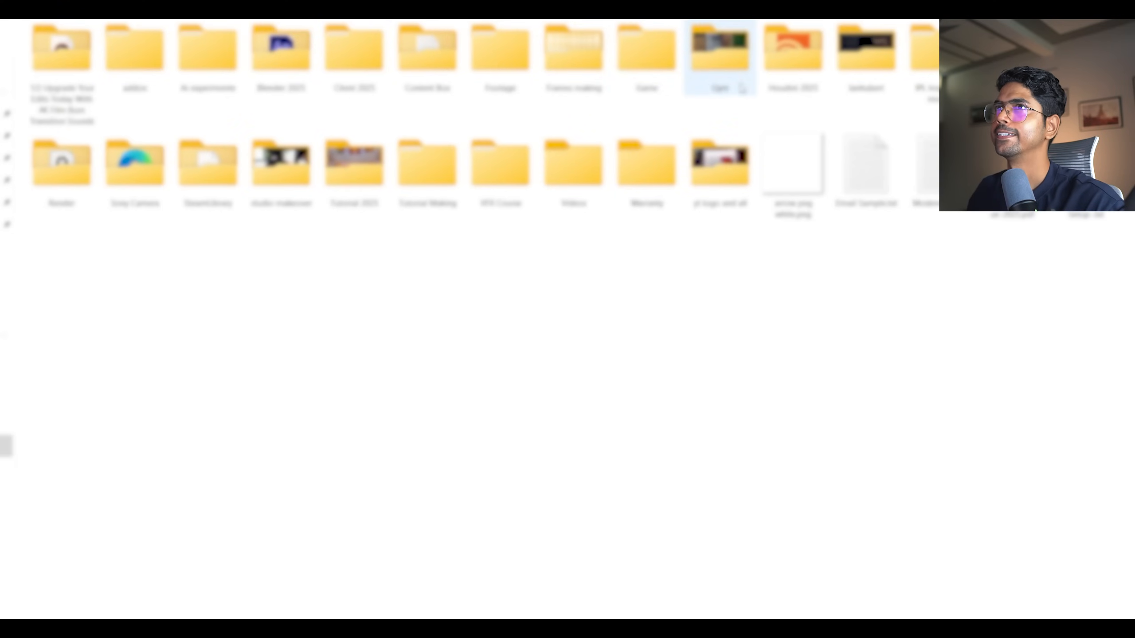
Step: Browse through the project folders to the nature and bridge footage and play Nature_2_landscape.mov
double_click(282, 64)
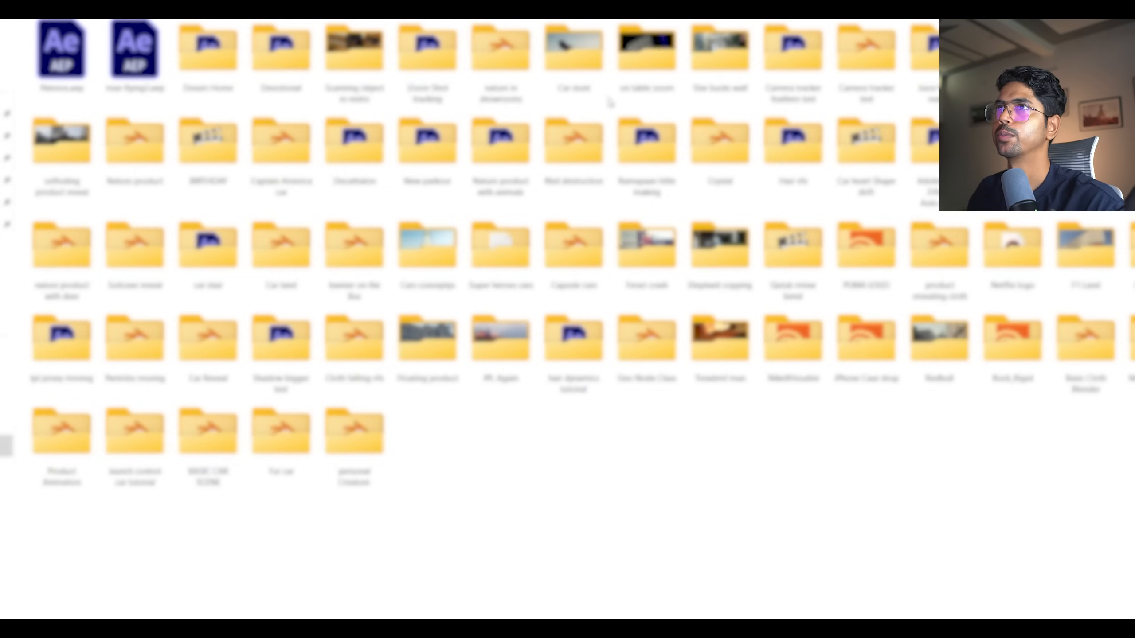
double_click(427, 65)
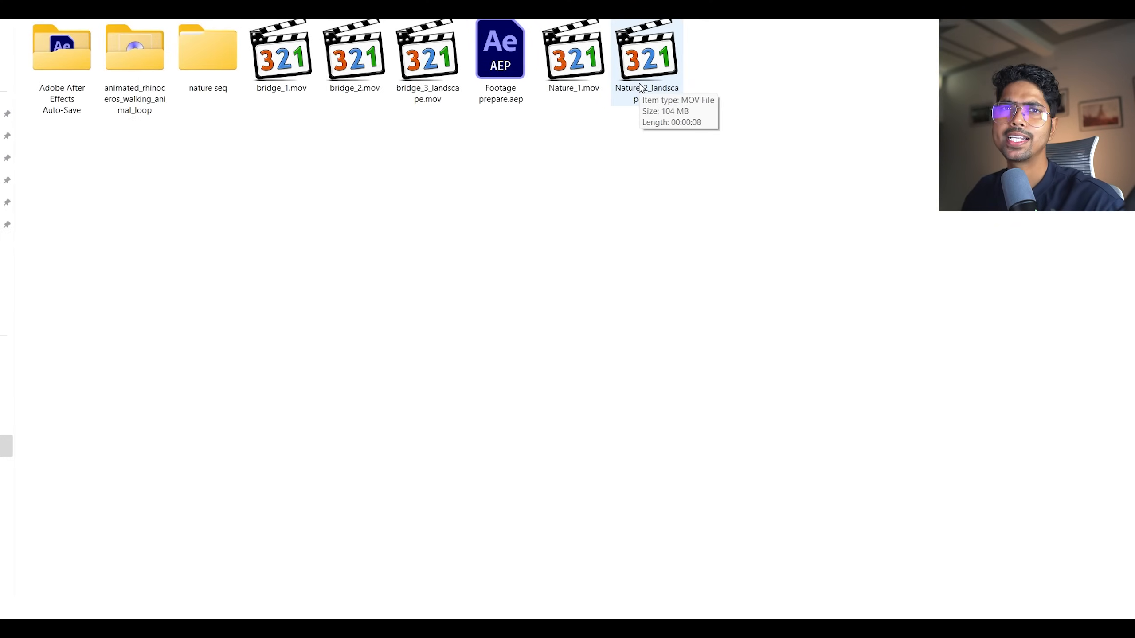
double_click(640, 87)
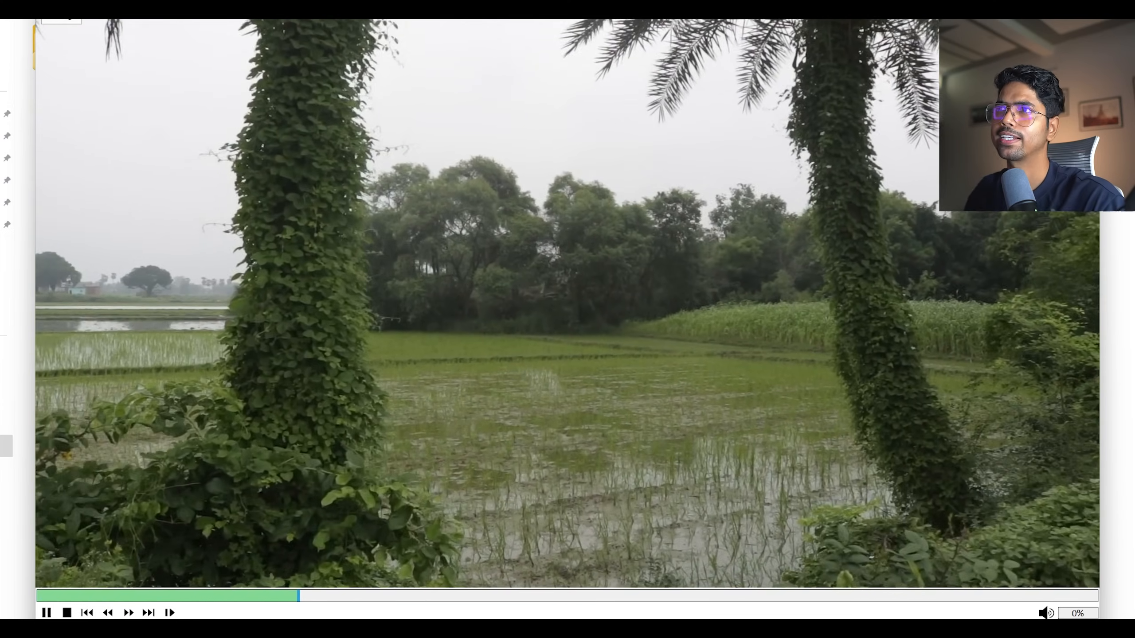
Step: Review the camera movement in the rice-field clip by replaying and pausing its middle section, and close the player
click(531, 365)
drag(353, 596, 311, 597)
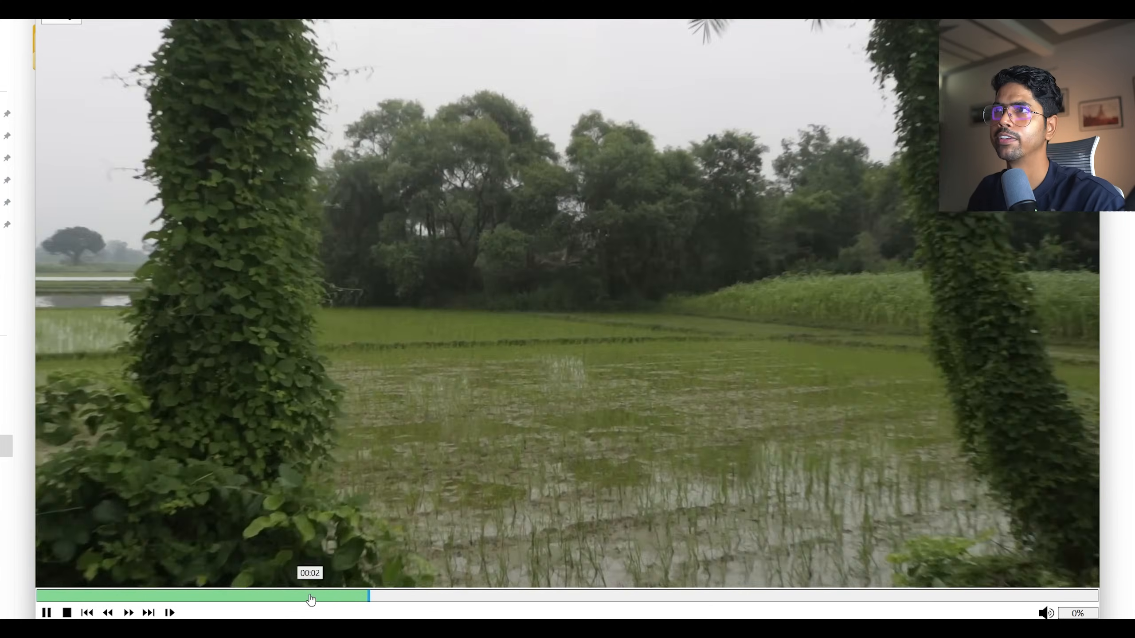
click(300, 597)
click(382, 258)
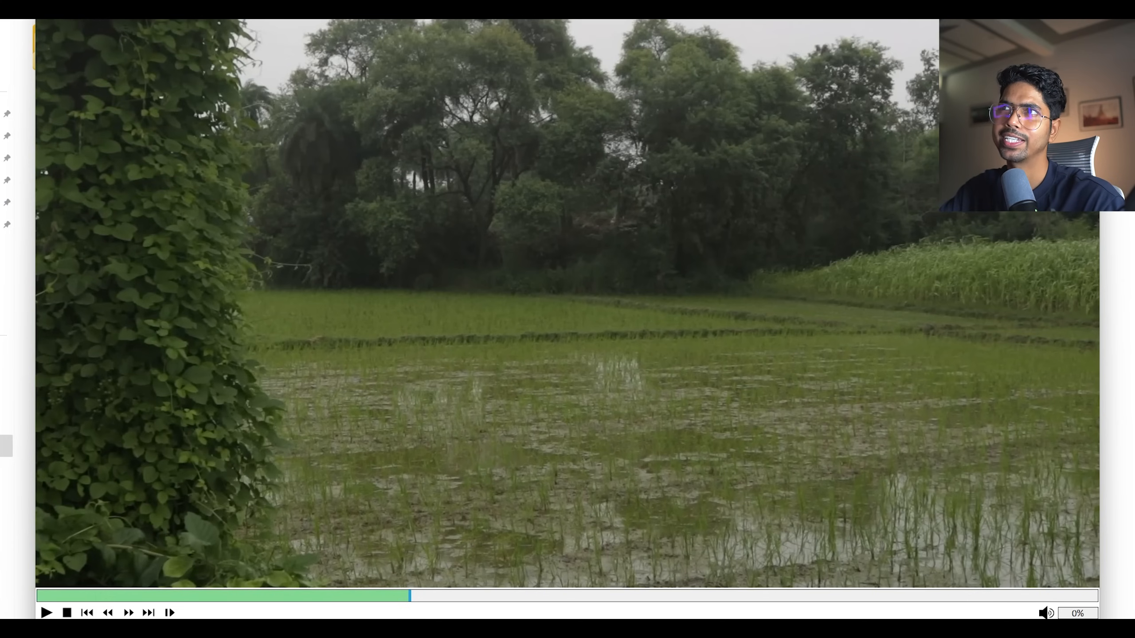
key(space)
key(space)
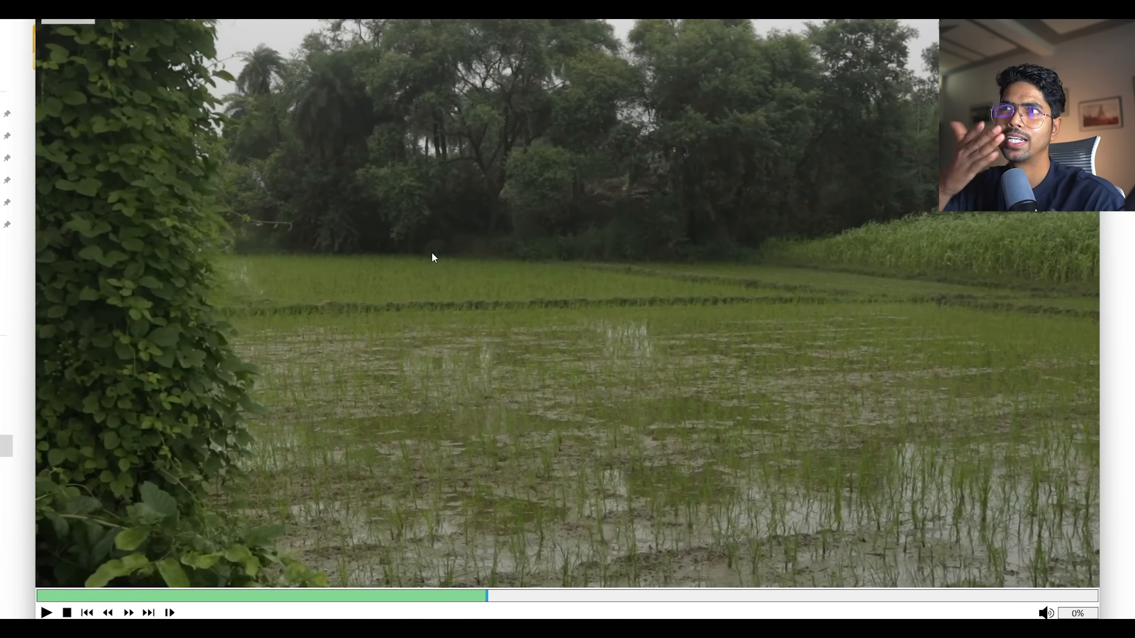
key(space)
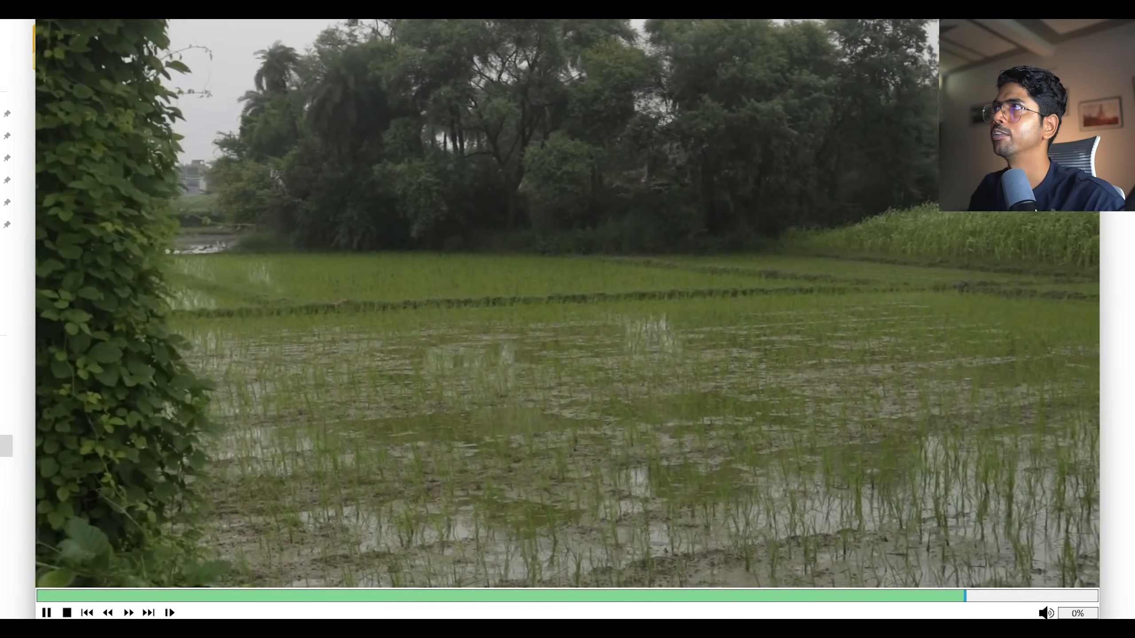
click(1087, 2)
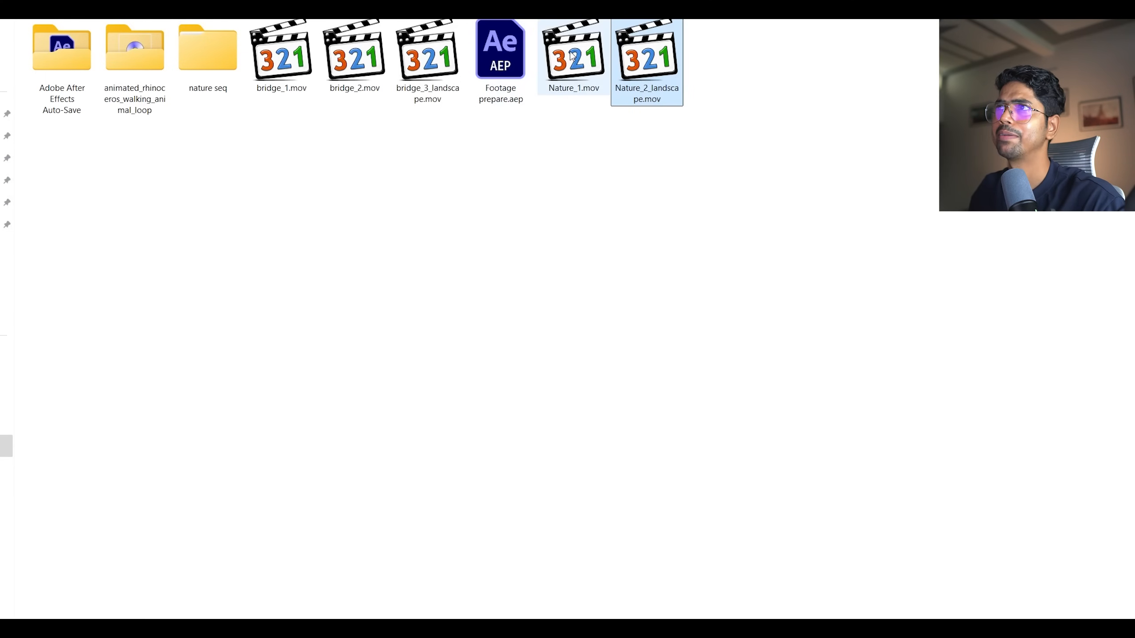
Step: Play bridge_3_landscape.mov, replay part of it to review the camera movement, and close the player
double_click(428, 60)
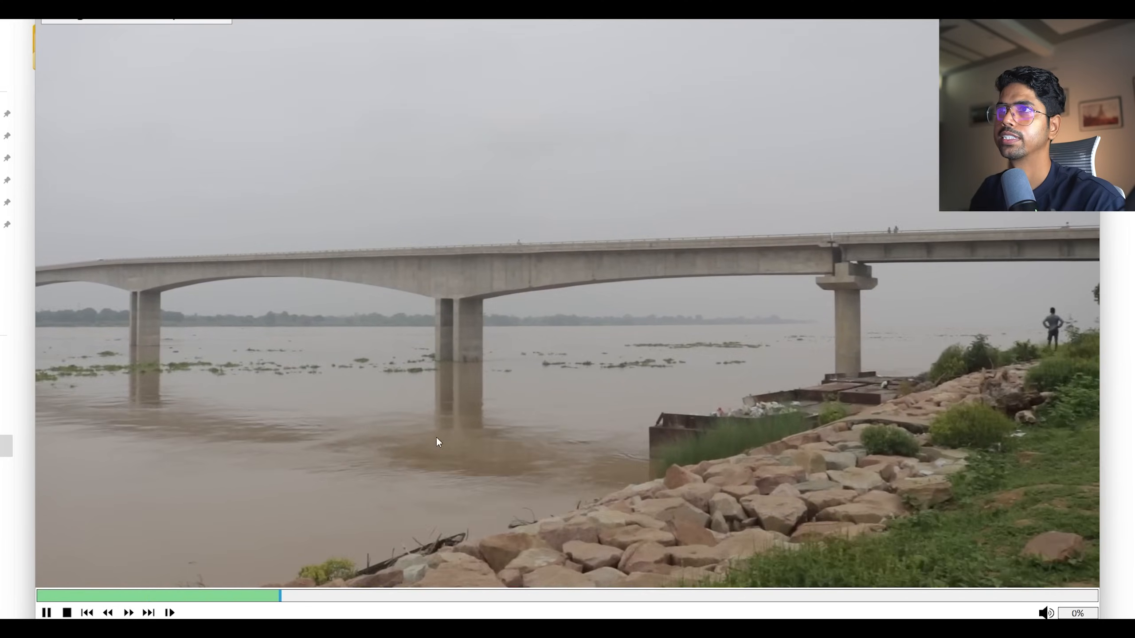
key(space)
click(277, 593)
key(space)
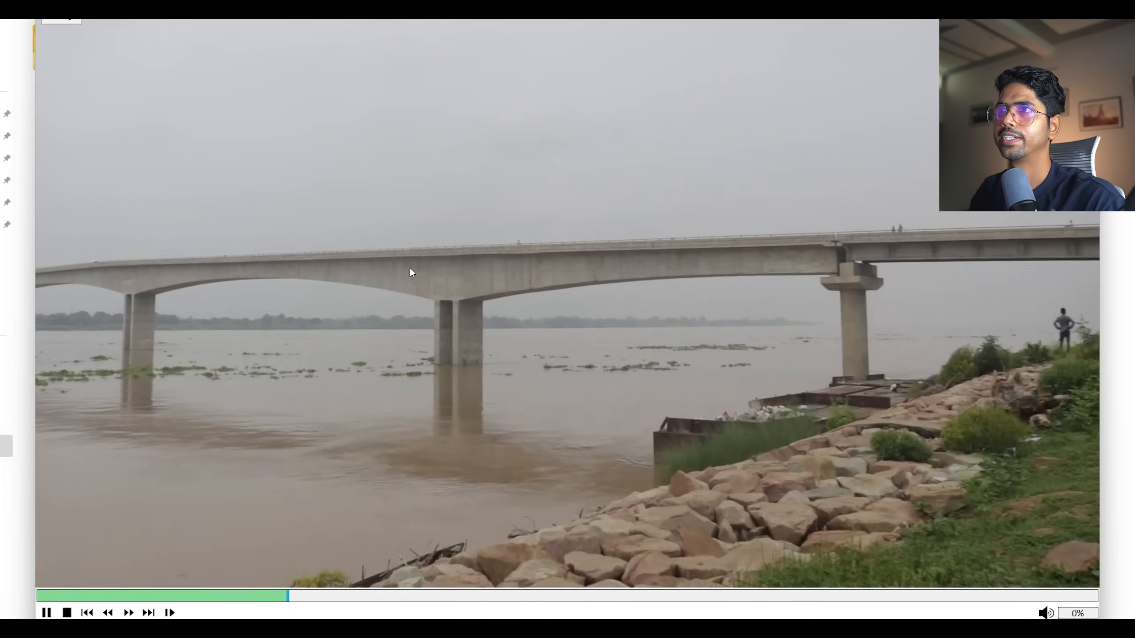
key(space)
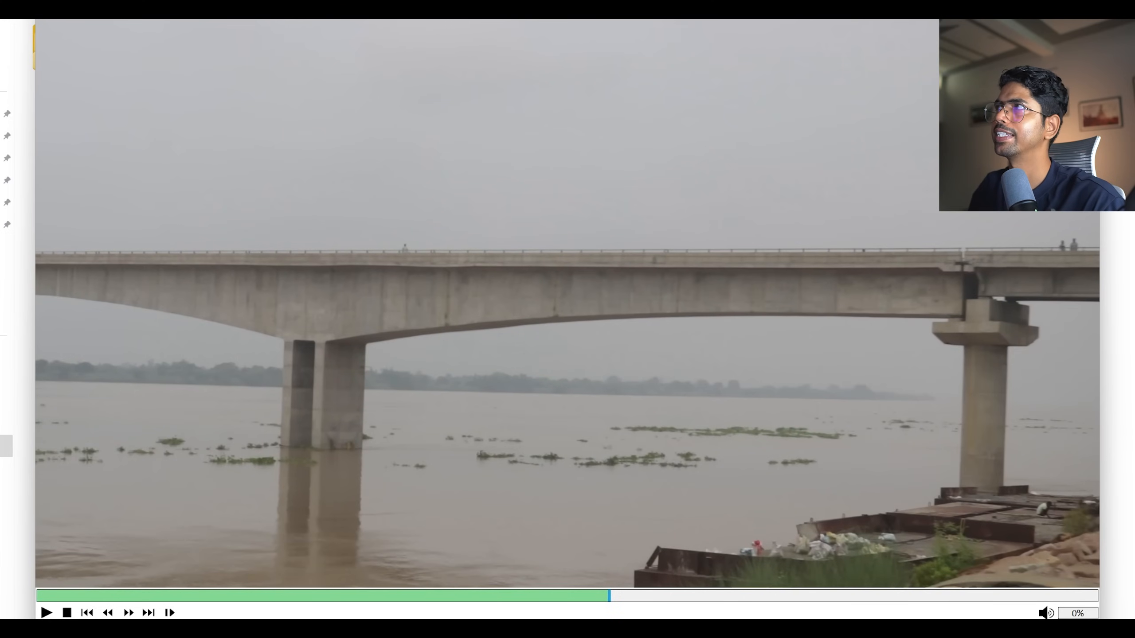
key(alt+F4)
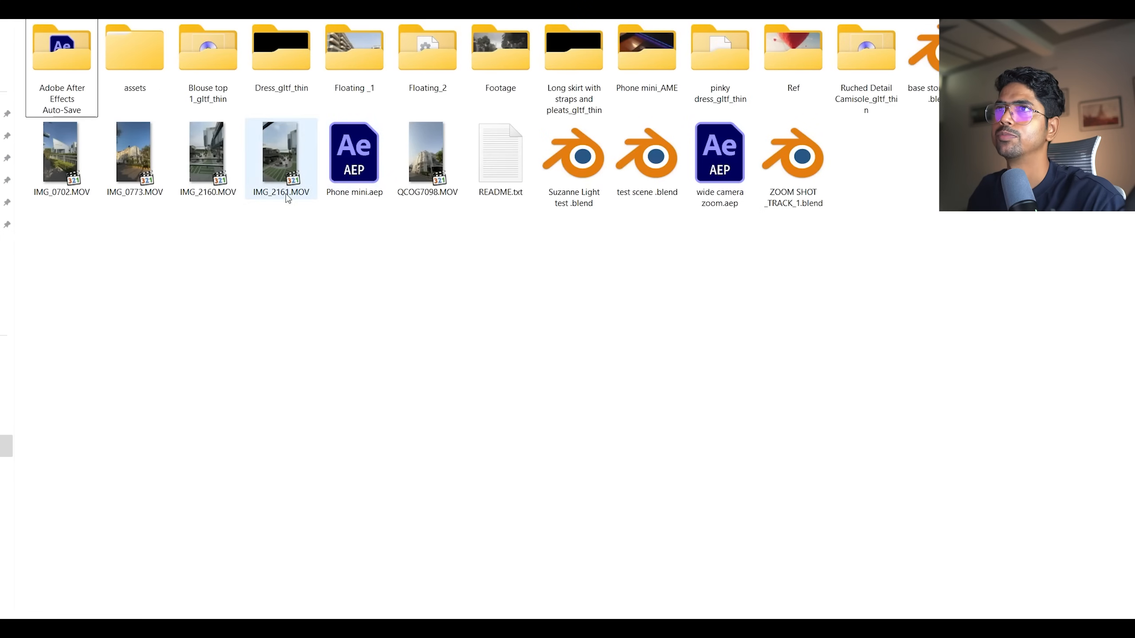
Step: Preview the vertical phone clips IMG_0773.MOV and QCOG7098.MOV
double_click(143, 179)
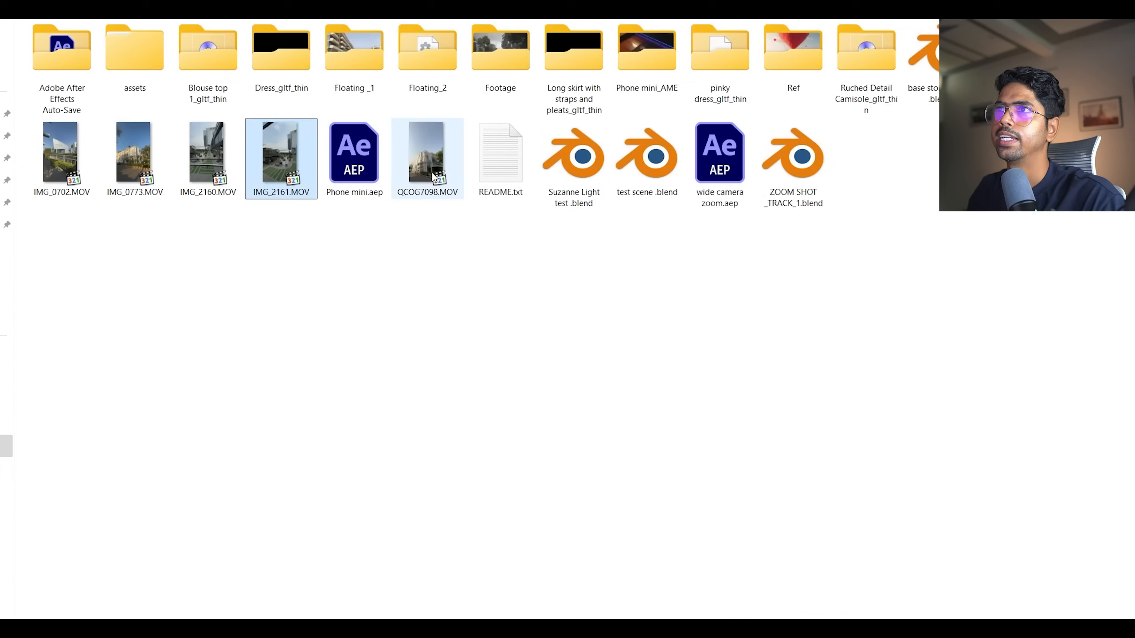
double_click(434, 178)
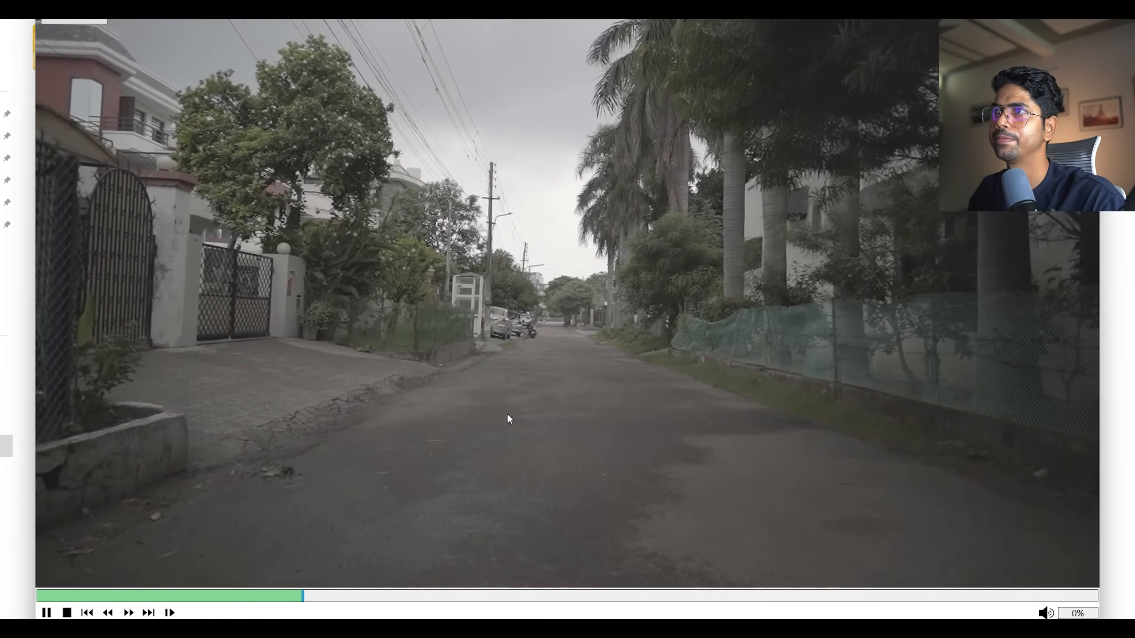
Step: Review the zoom in the street clip by replaying it repeatedly from about 00:07, and close the player
key(space)
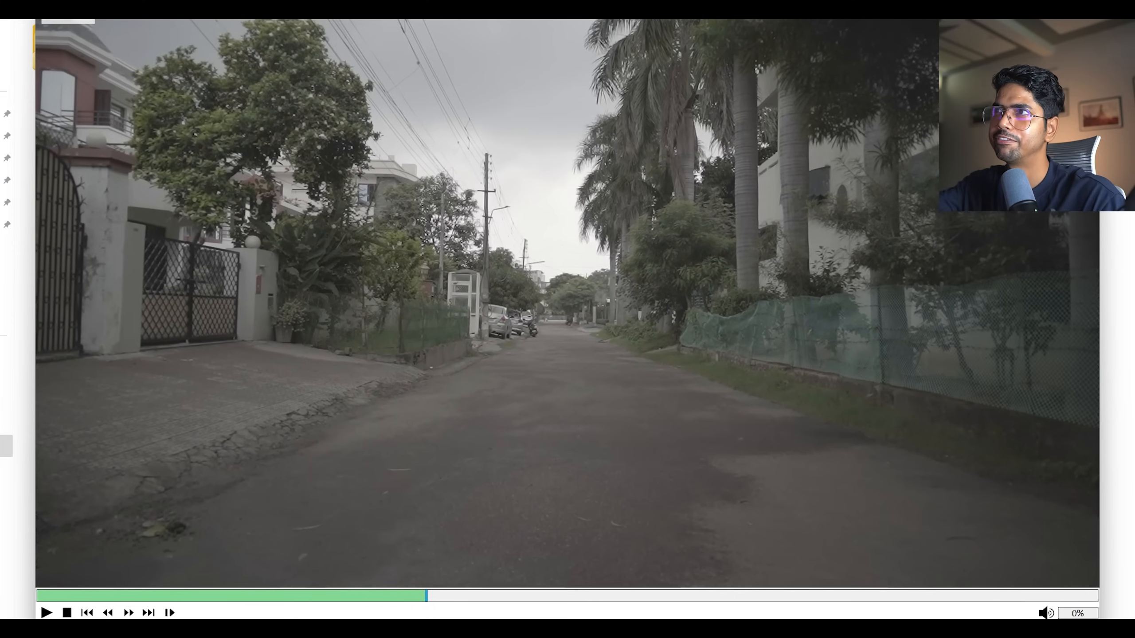
key(space)
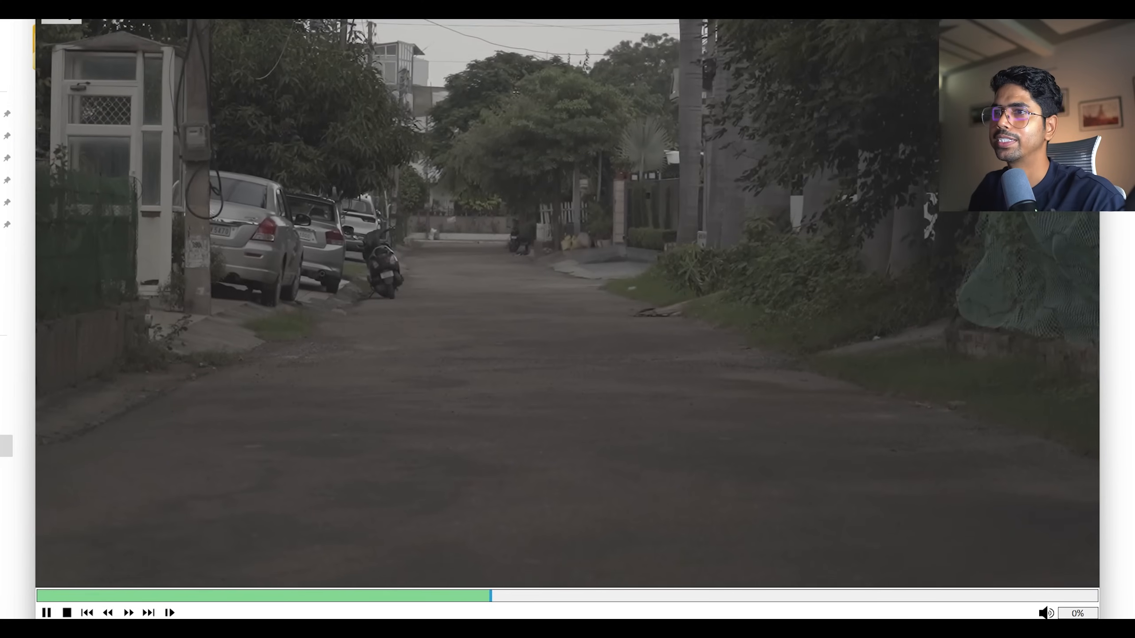
click(416, 596)
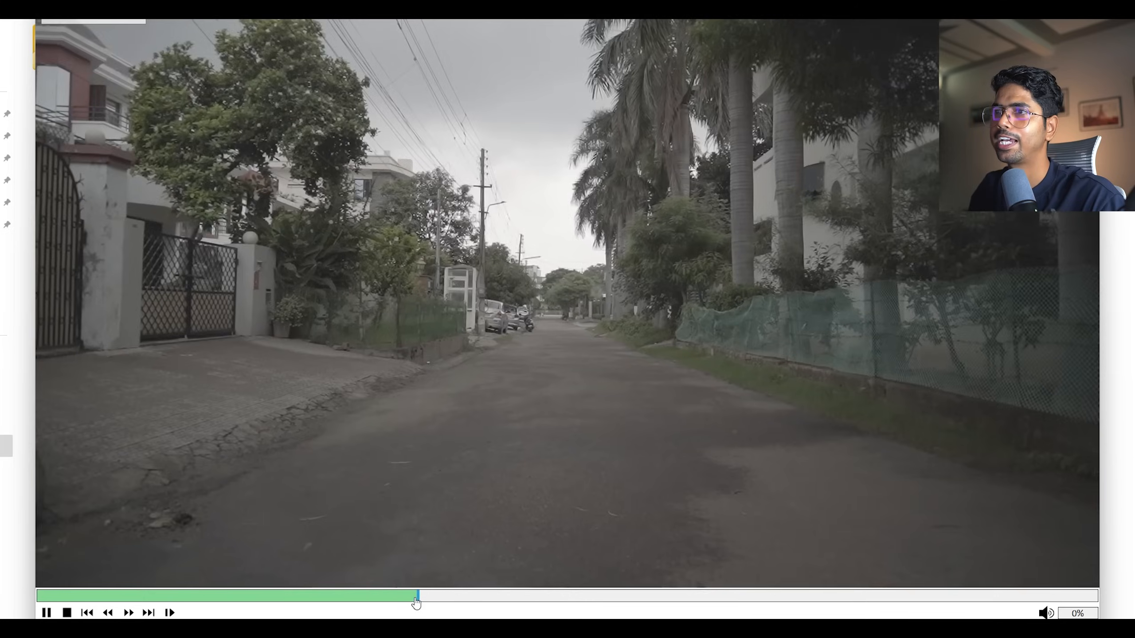
click(415, 596)
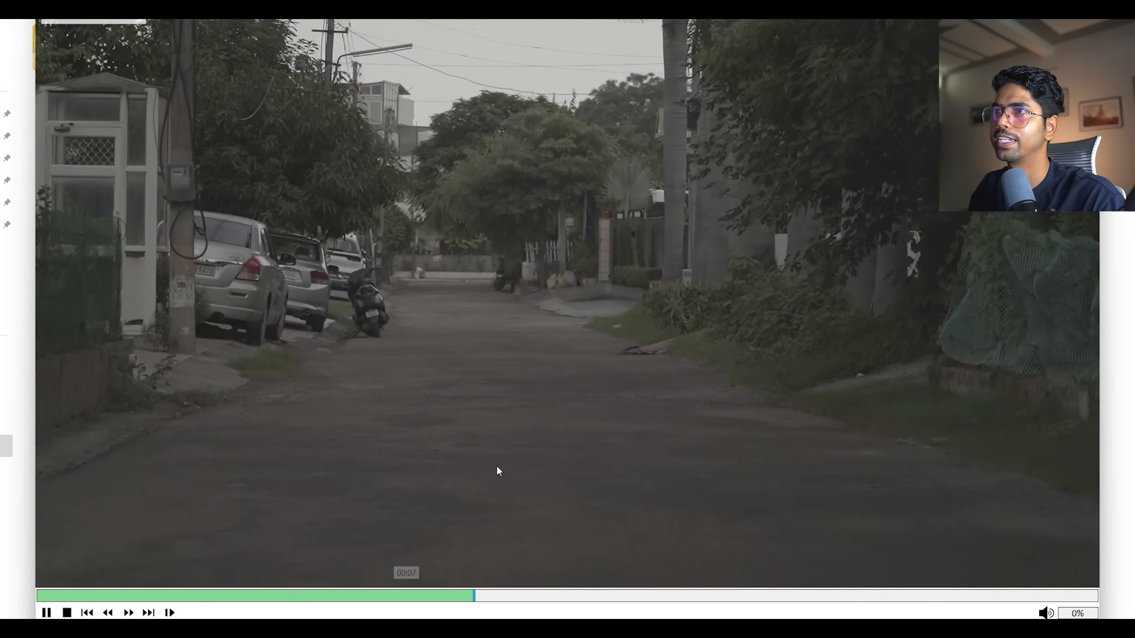
click(402, 596)
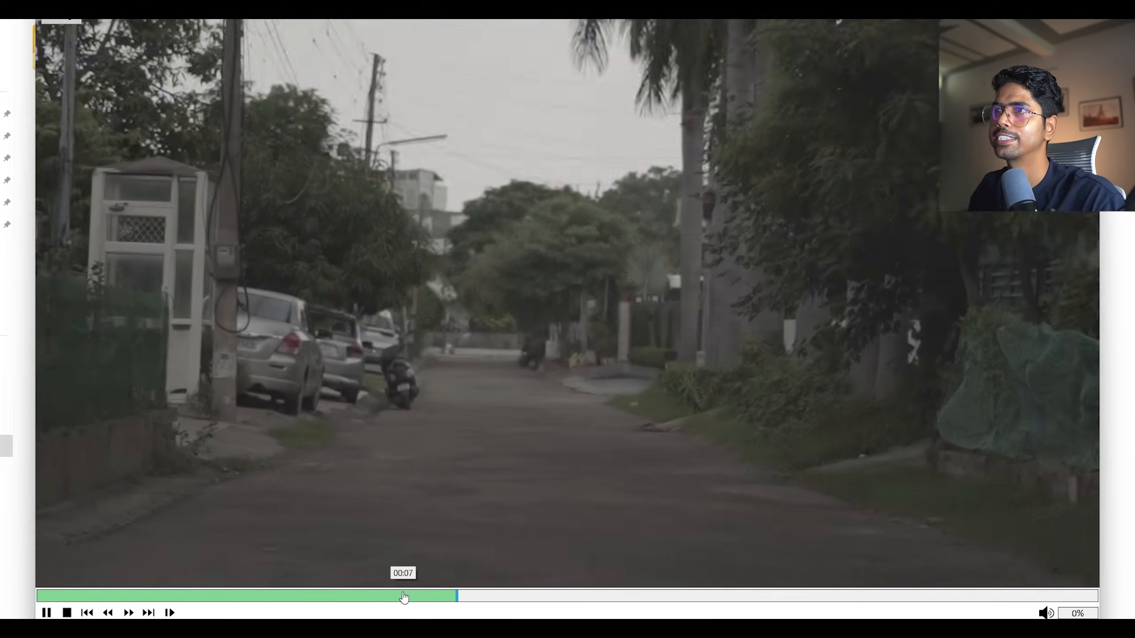
key(space)
key(space)
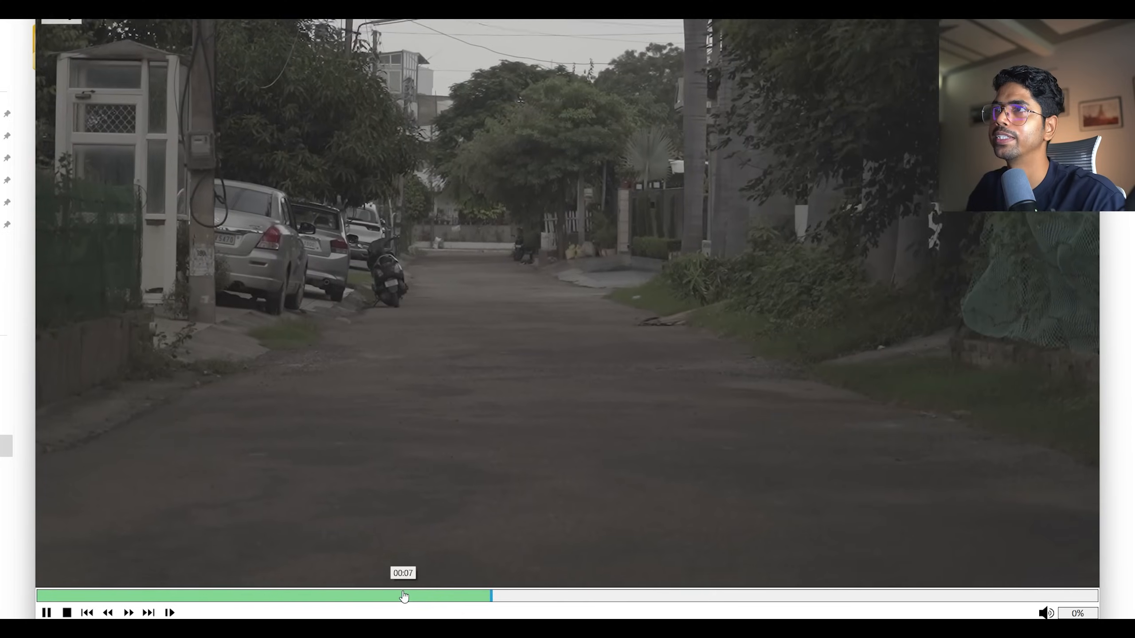
key(space)
key(alt+F4)
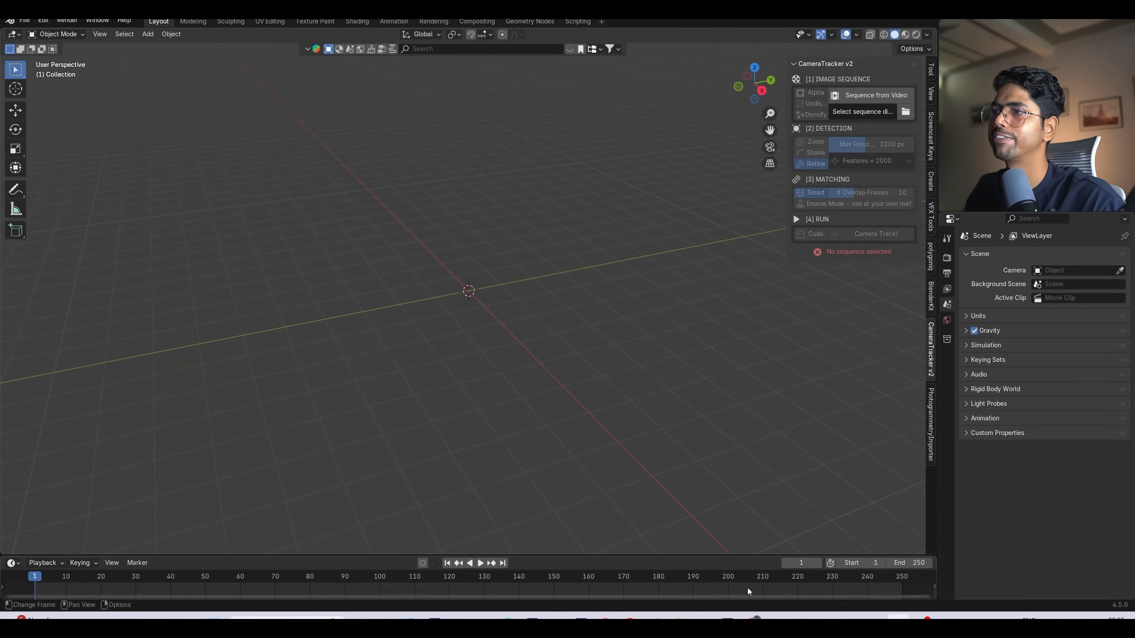
Step: Switch to File Explorer and play Setup on phone footage.mp4 from the Phone mini_AME folder
click(458, 618)
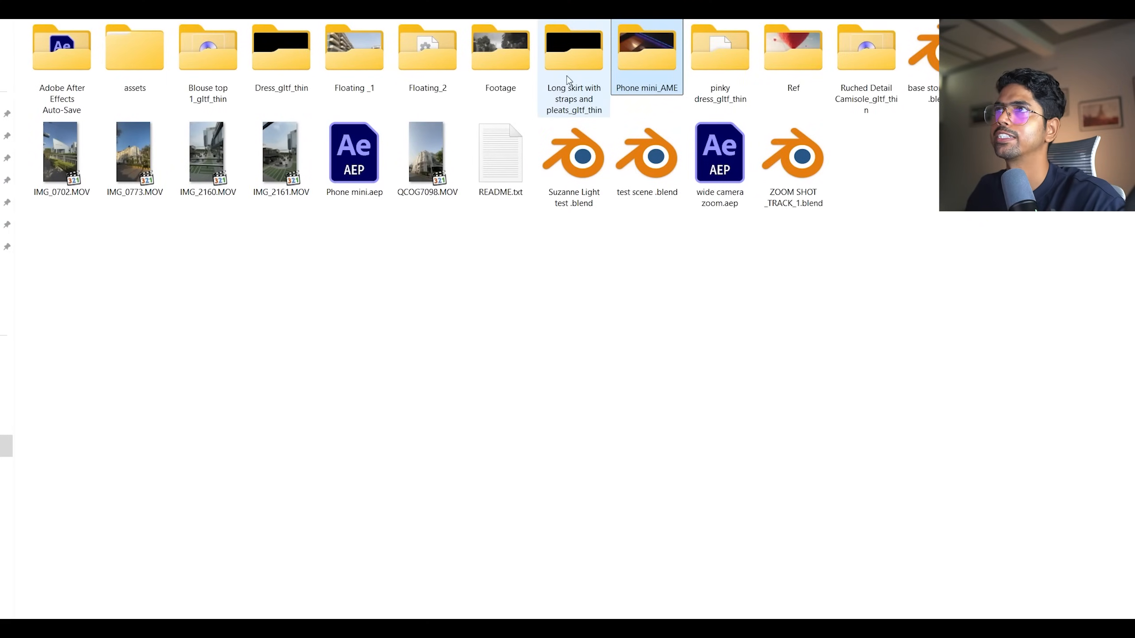
double_click(500, 71)
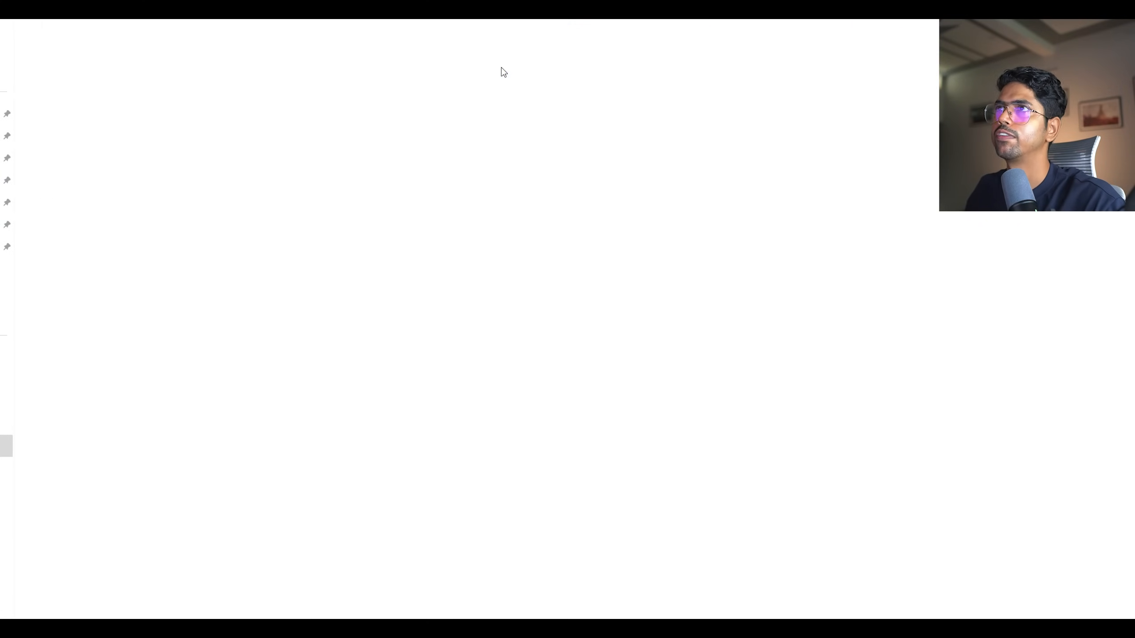
key(alt+Left)
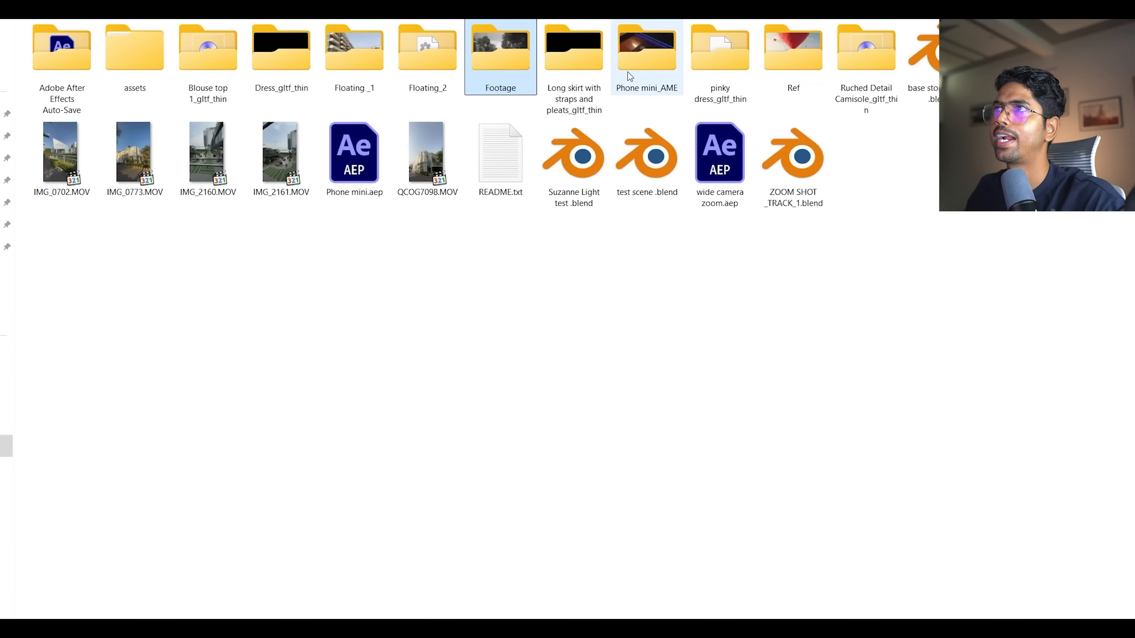
double_click(652, 54)
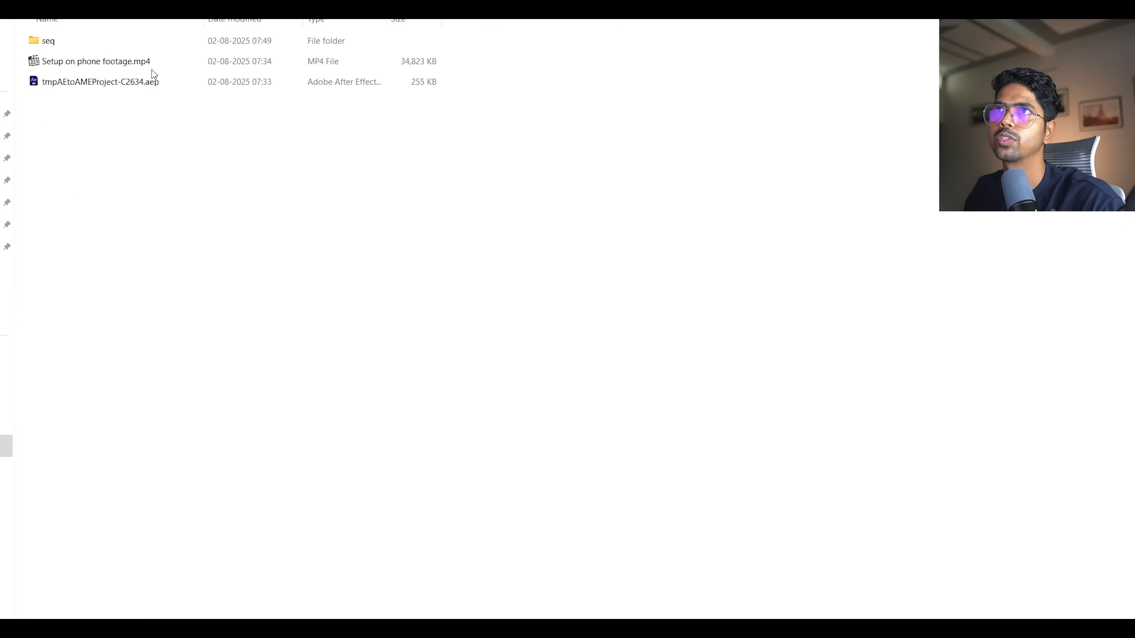
double_click(134, 63)
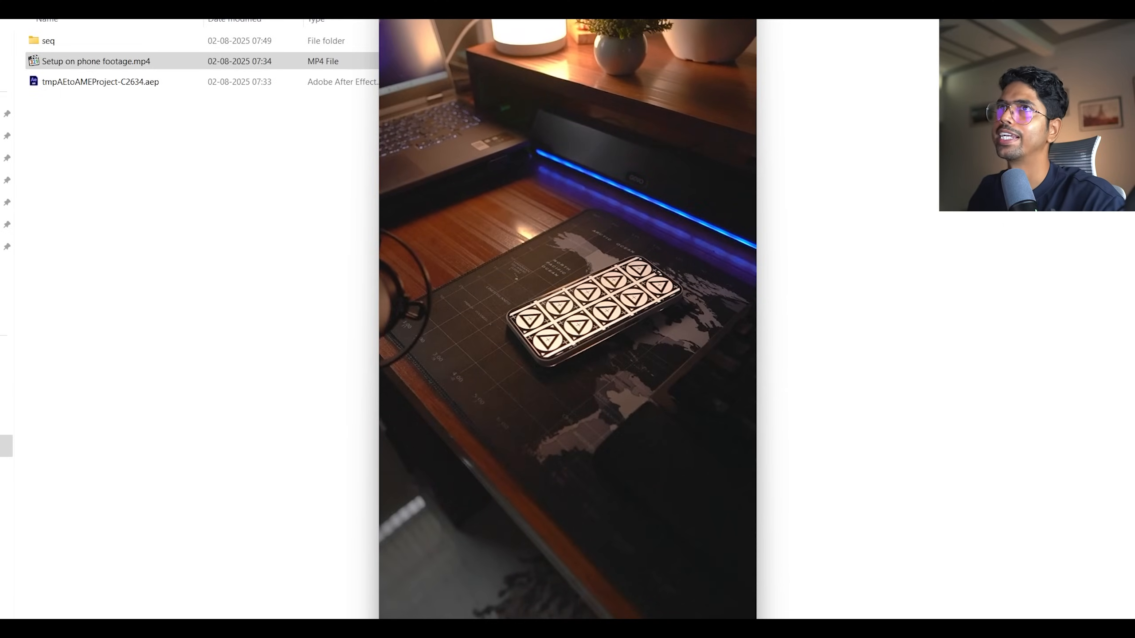
Step: Close the video, open the seq folder and browse through the first PNG frames of the existing image sequence
key(Escape)
click(137, 48)
double_click(137, 48)
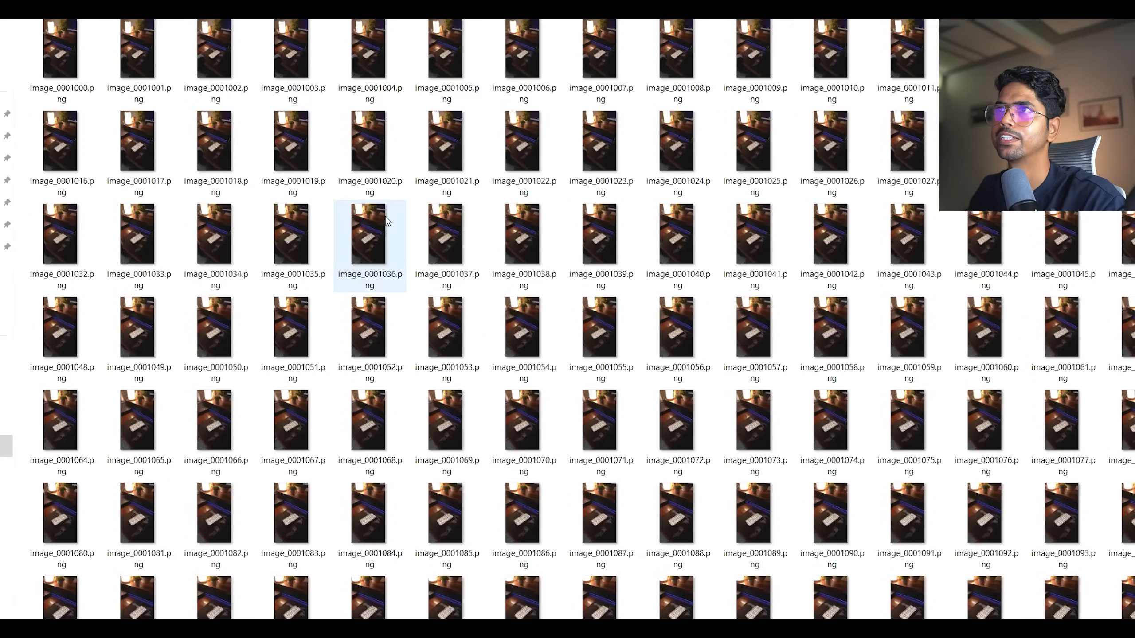
key(Right)
key(Return)
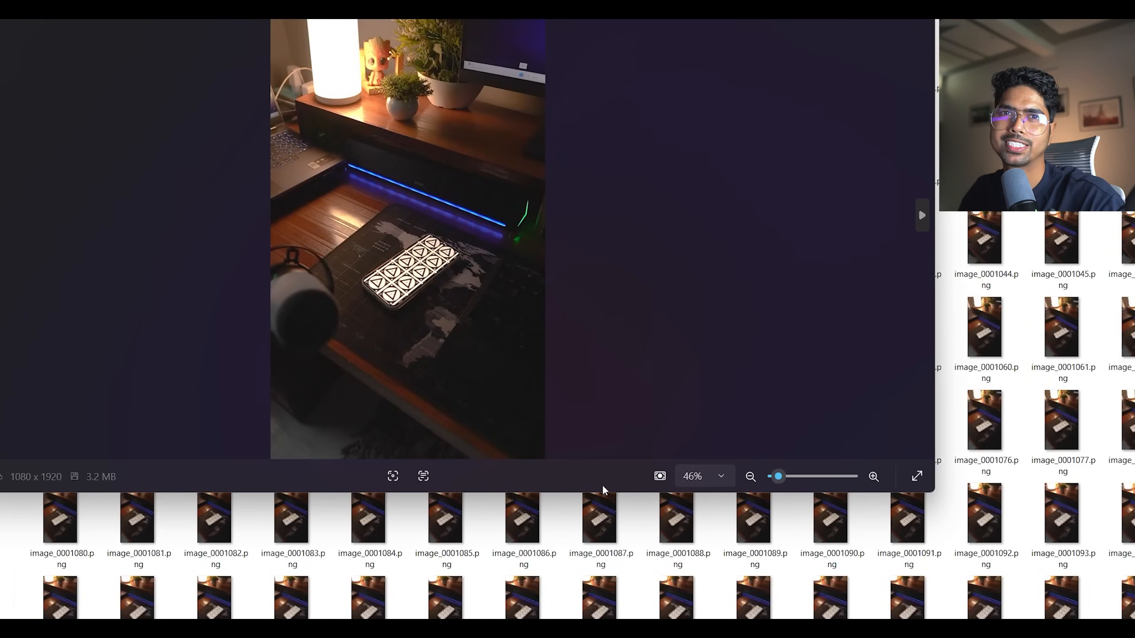
key(Right)
key(Right)
key(Right)
key(Right)
key(Right)
key(Right)
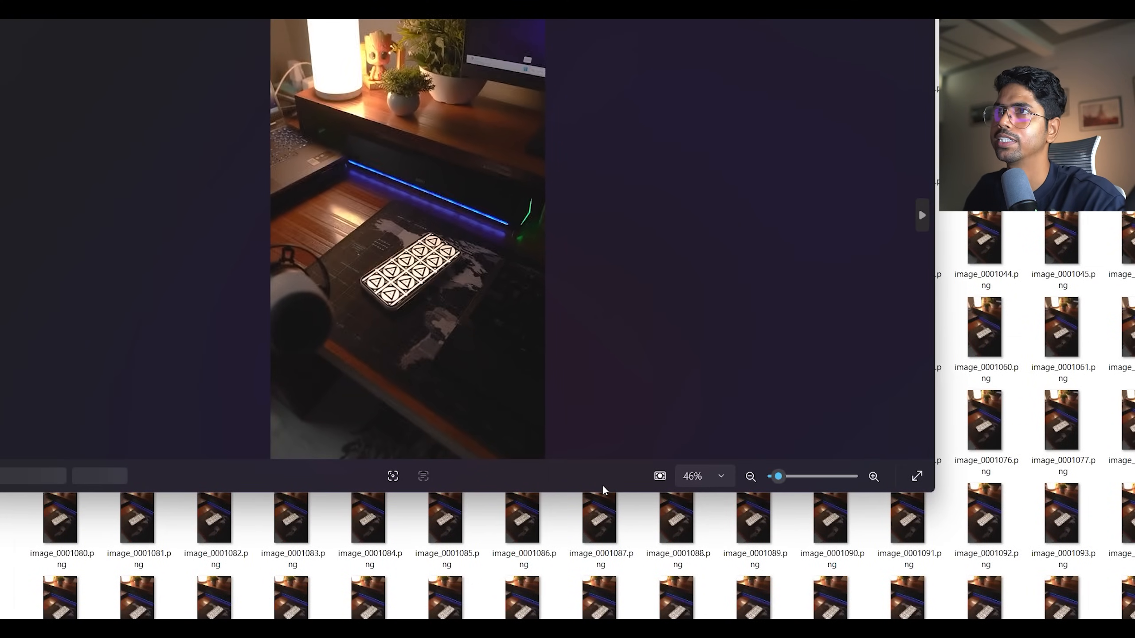
key(Escape)
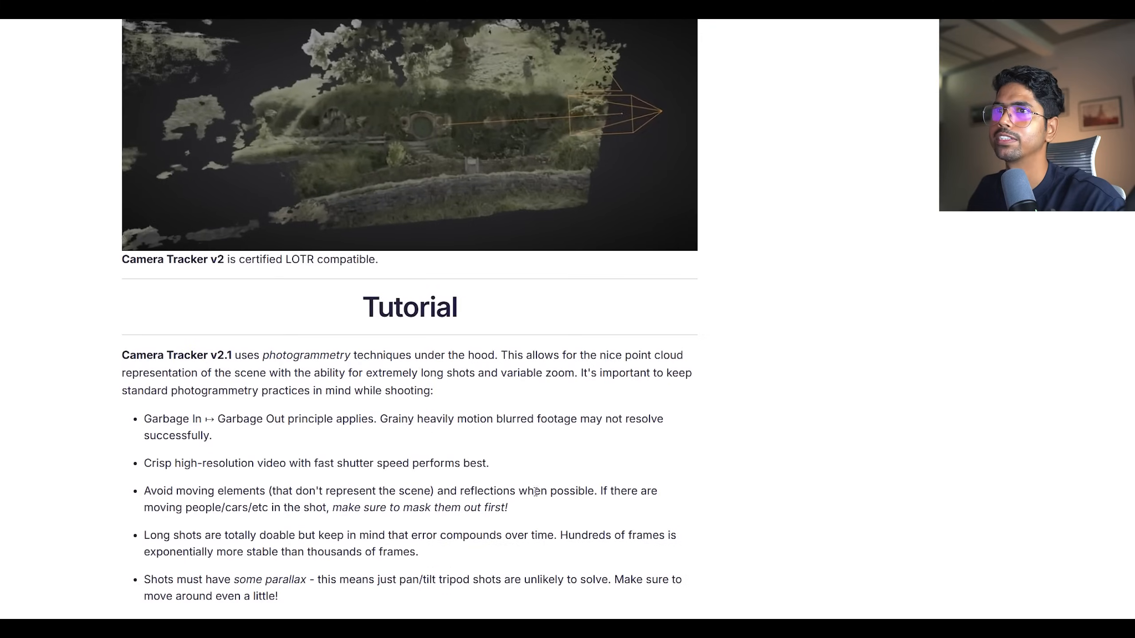
Step: Switch to the Camera Tracker v2.1 product page and review its features and settings down to the image sequence naming convention
scroll(568, 484, up, 15)
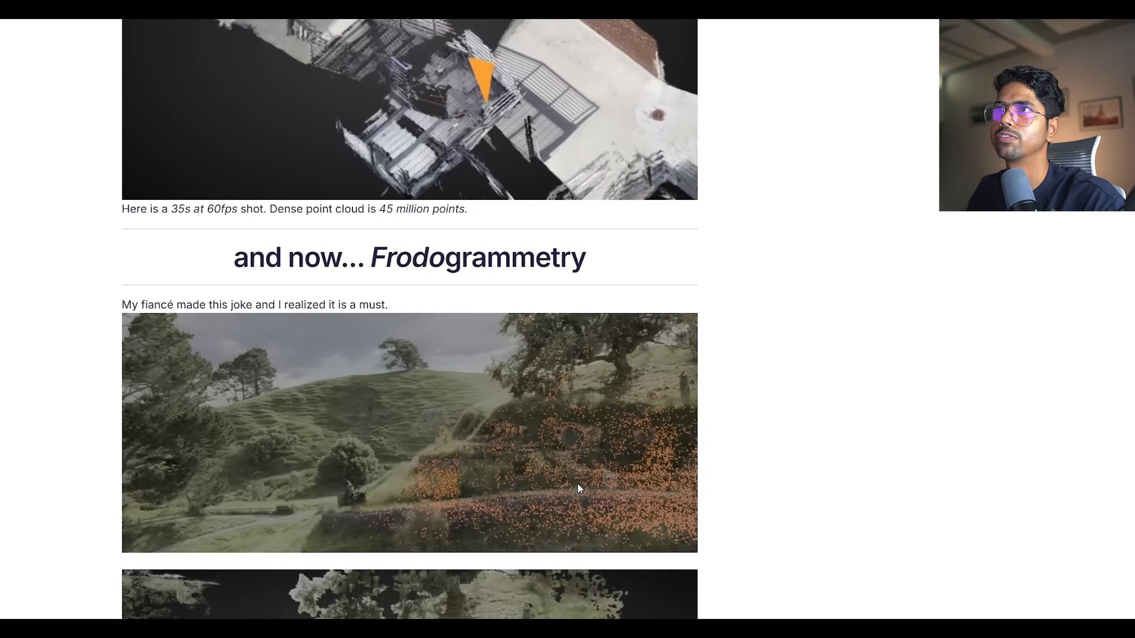
scroll(577, 482, up, 20)
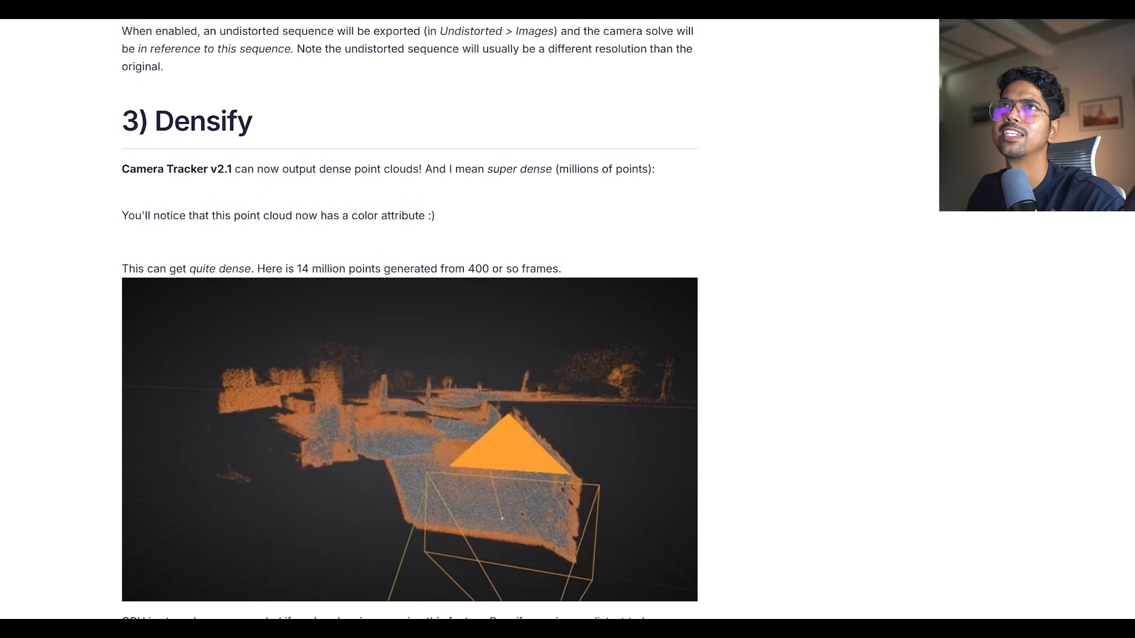
scroll(107, 401, up, 6)
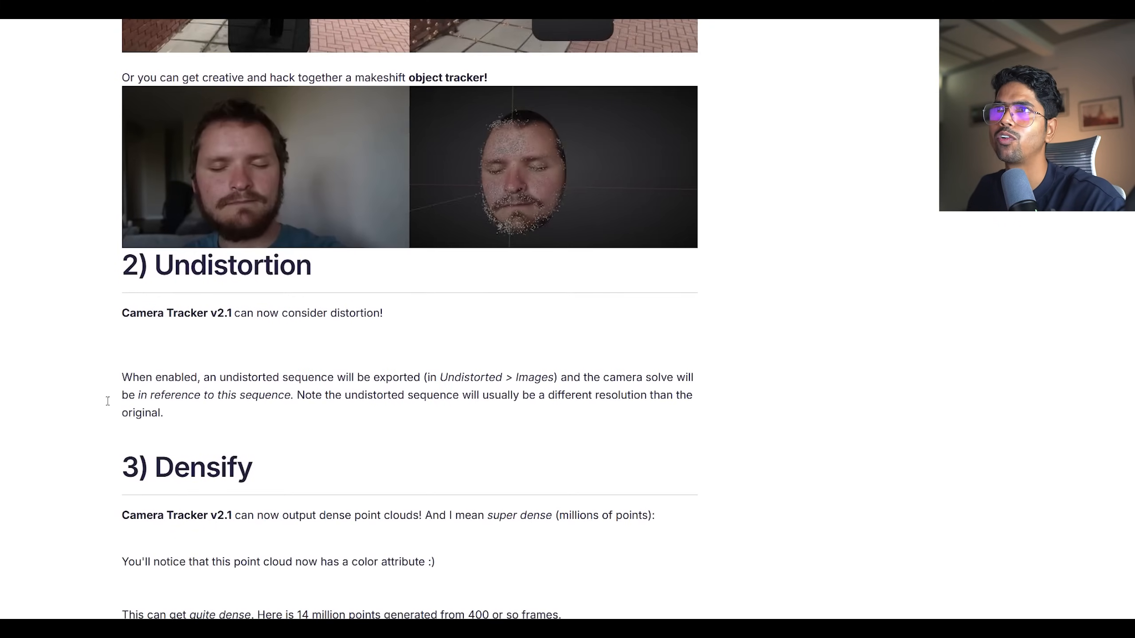
scroll(108, 401, up, 20)
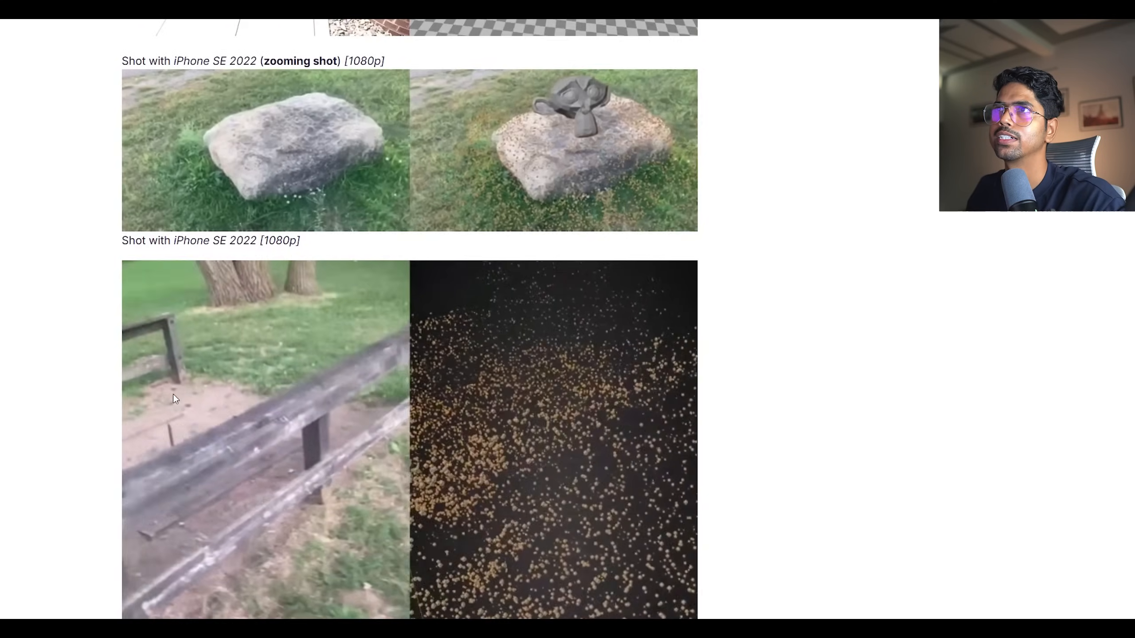
scroll(173, 397, up, 20)
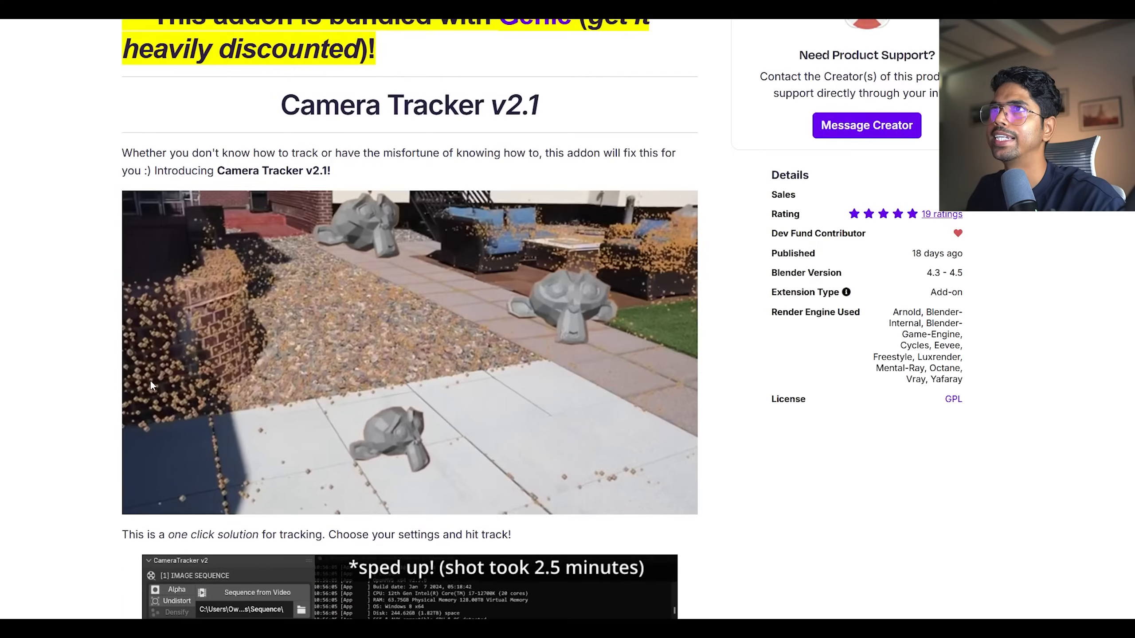
scroll(150, 381, up, 6)
scroll(1102, 572, down, 20)
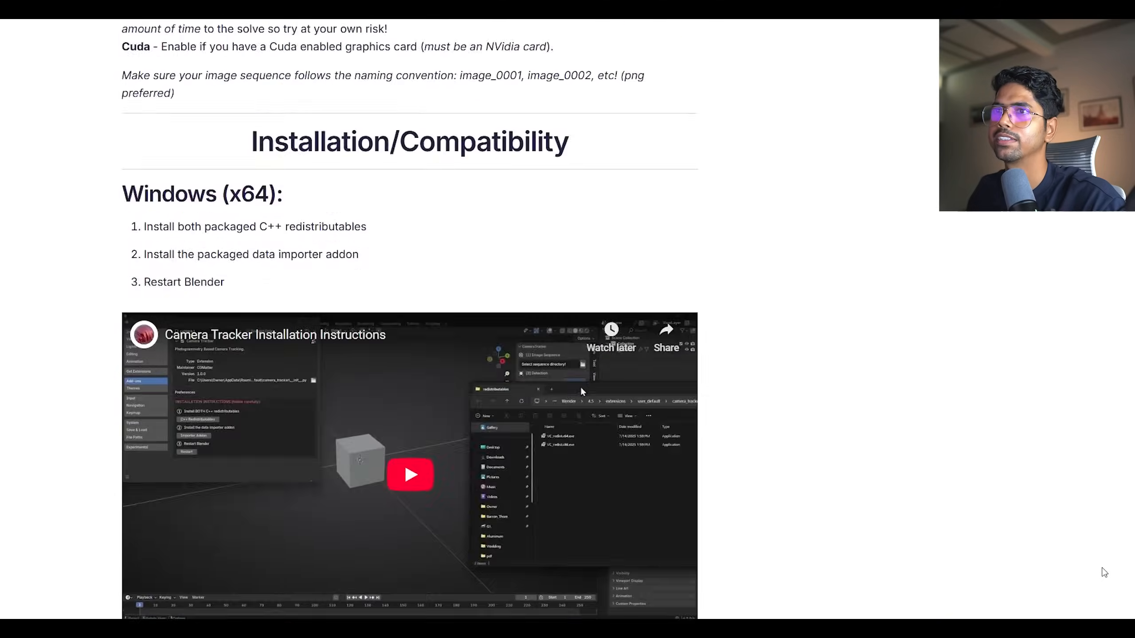
scroll(1104, 572, down, 15)
scroll(806, 425, up, 20)
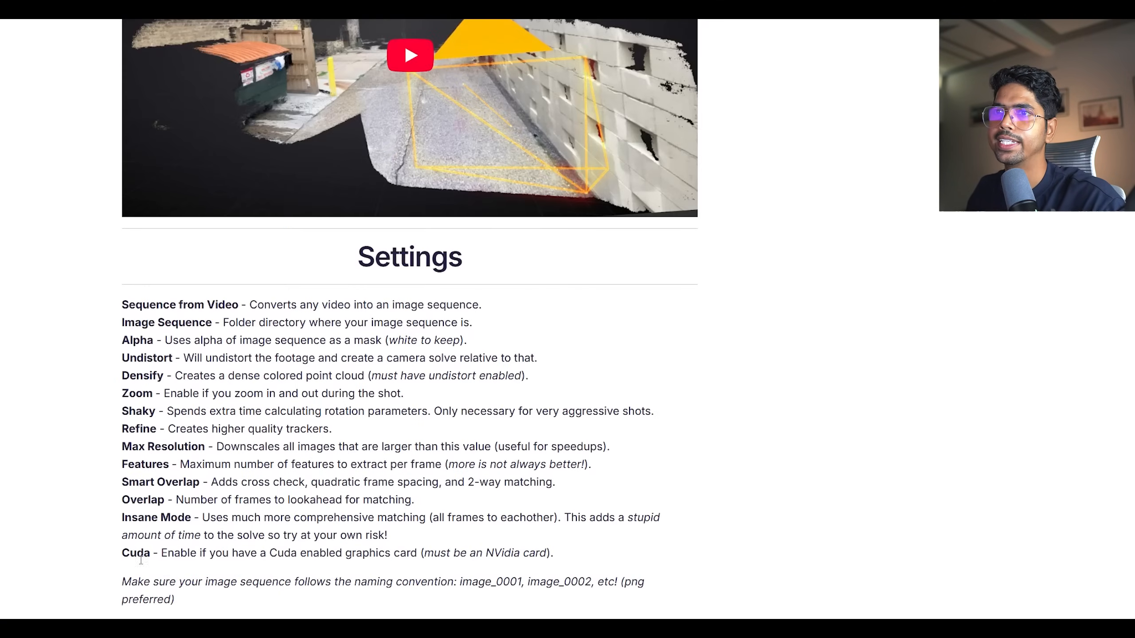
drag(125, 581, 252, 582)
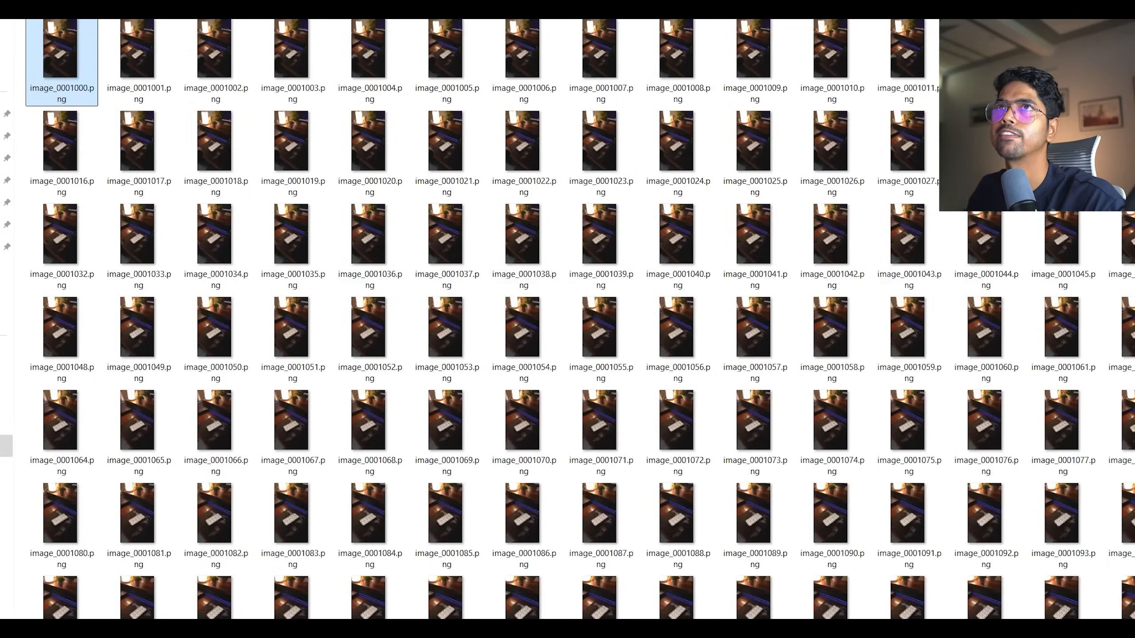
Step: Switch to Blender and convert Setup on phone footage.mp4 from the Phone mini_AME folder into an image sequence with CameraTracker v2
key(alt+Up)
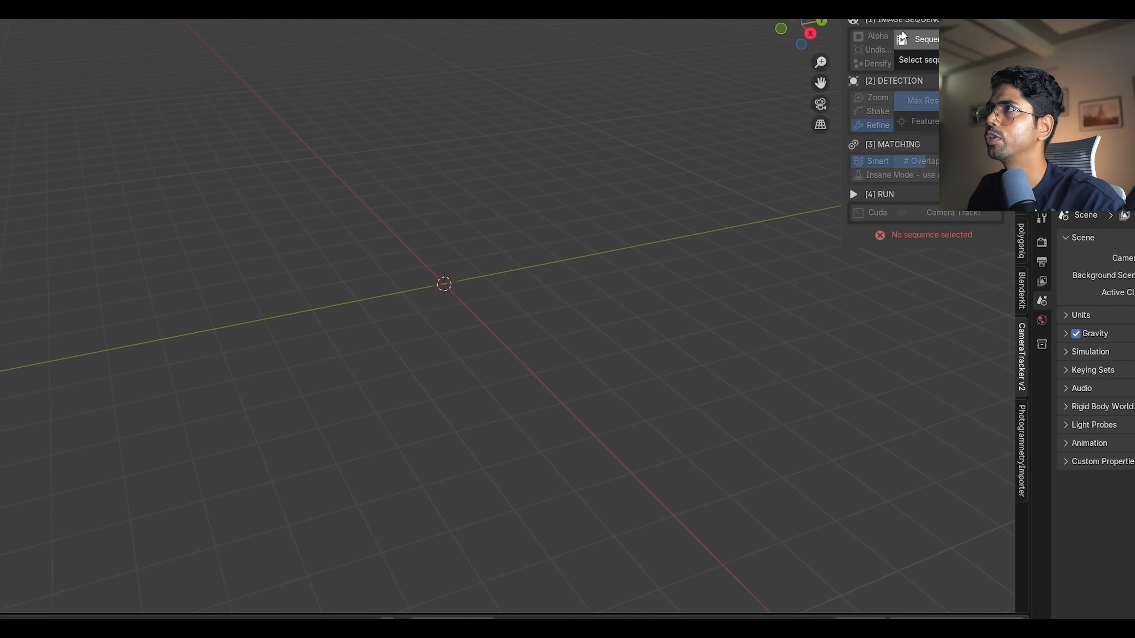
click(872, 95)
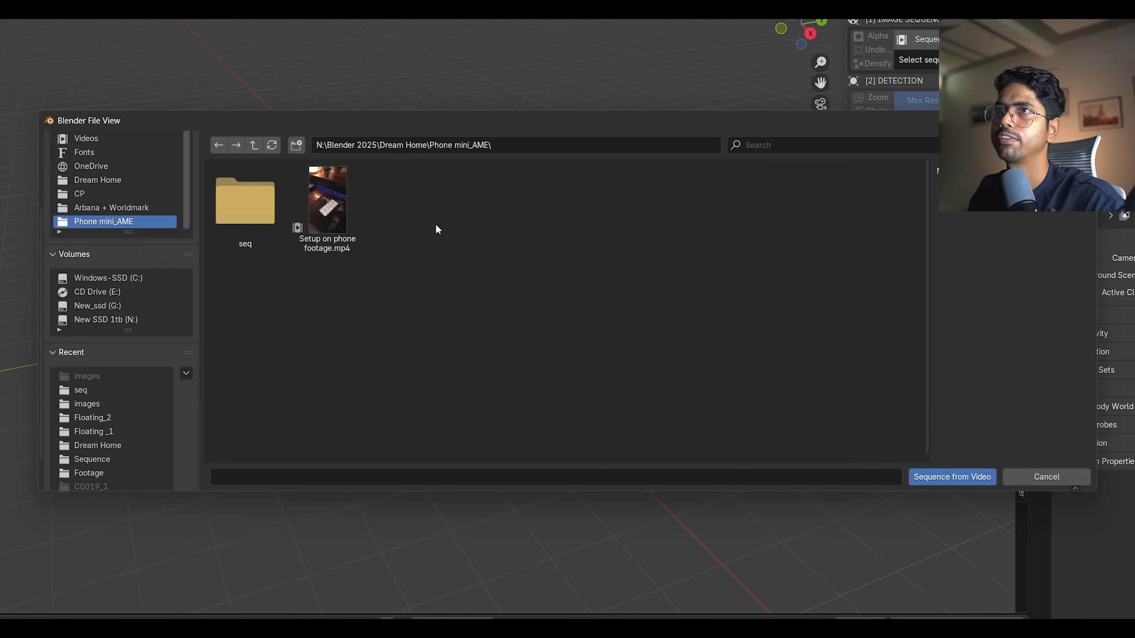
click(391, 237)
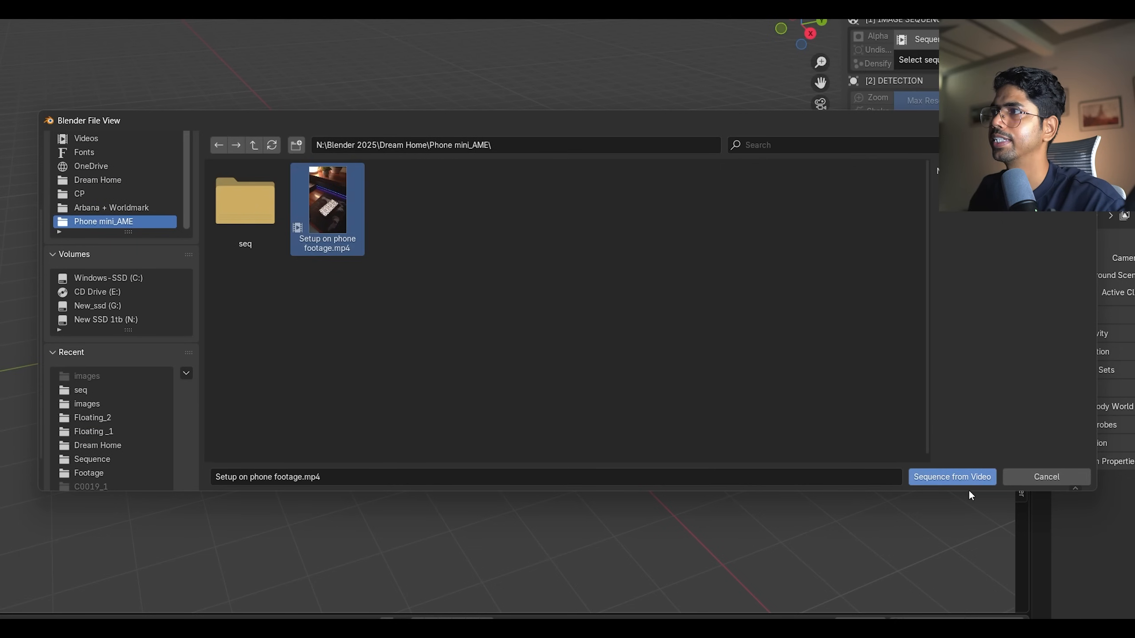
click(946, 475)
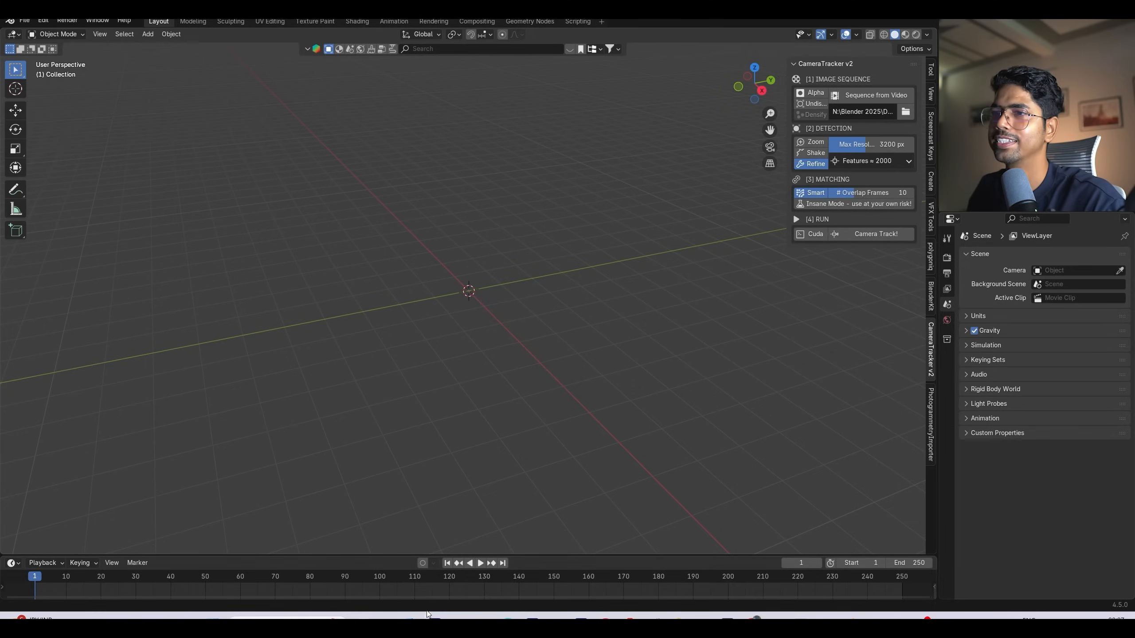
Step: Switch to File Explorer, open the generated Sequence folder and inspect frame_0001.png up close
click(459, 624)
double_click(59, 65)
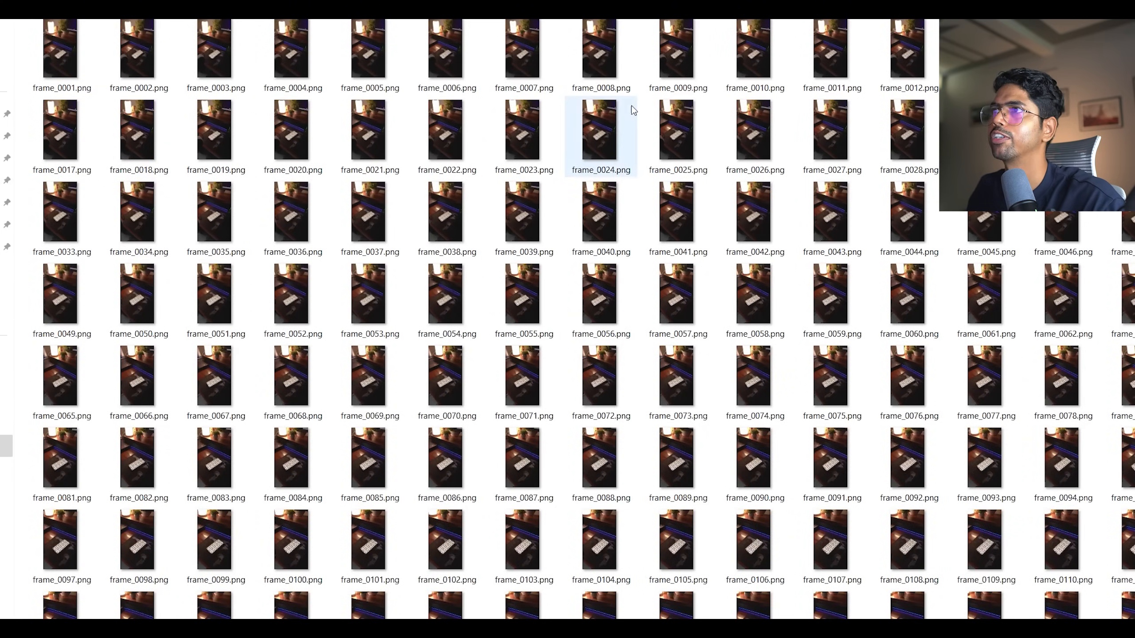
double_click(34, 55)
scroll(436, 314, up, 5)
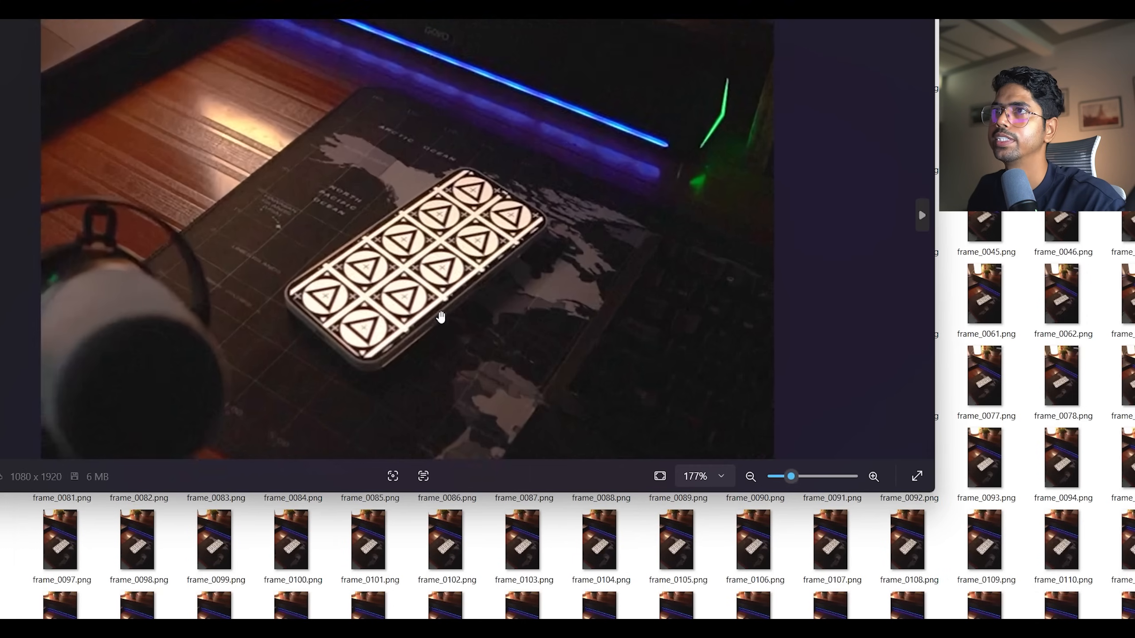
scroll(452, 317, down, 6)
click(920, 4)
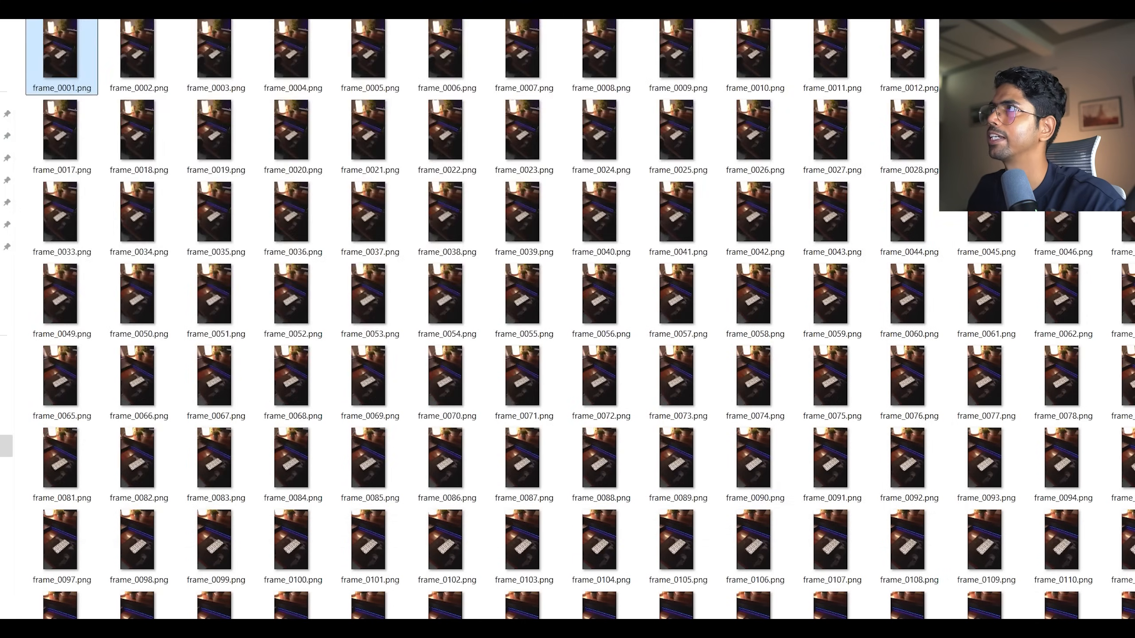
click(1133, 2)
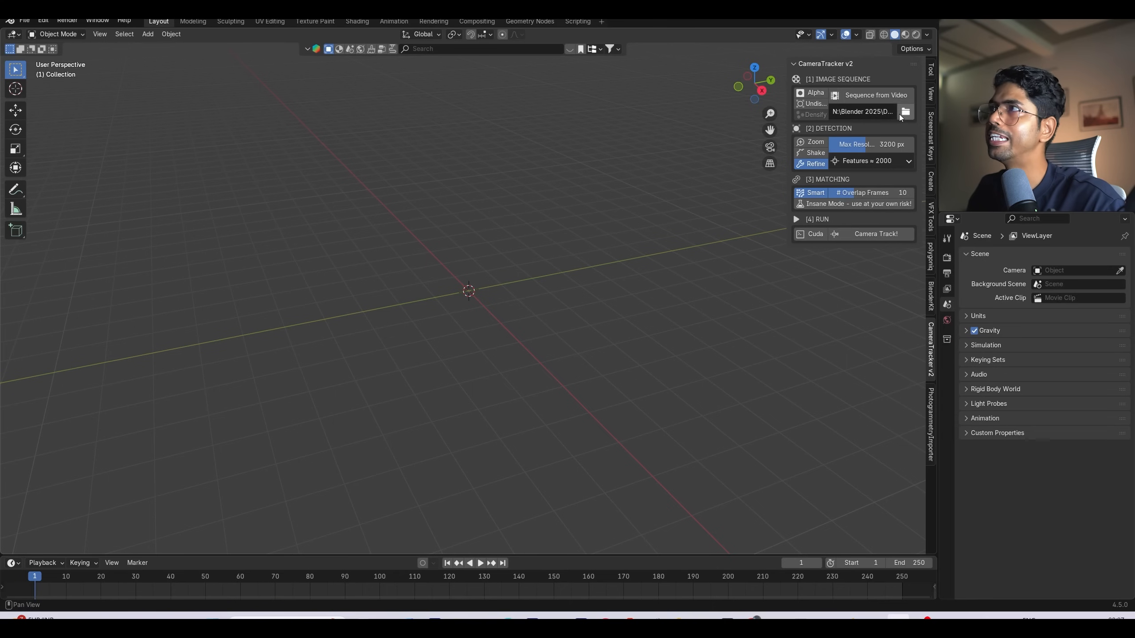
Step: In Blender, choose the Phone mini_AME\Sequence folder as the CameraTracker image sequence directory
click(906, 113)
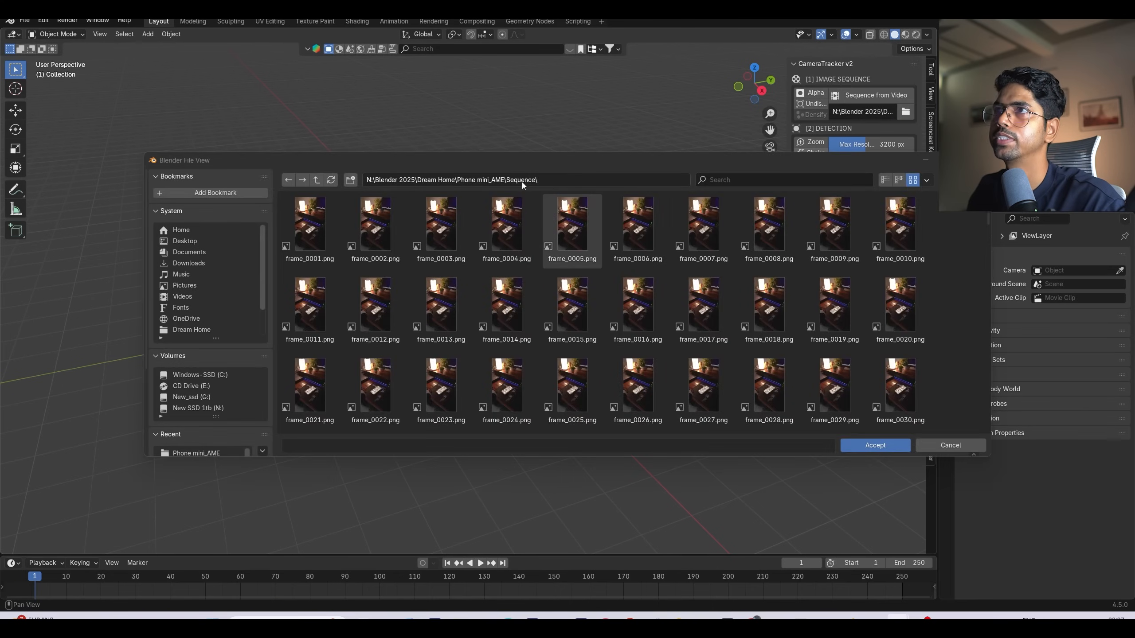
click(845, 445)
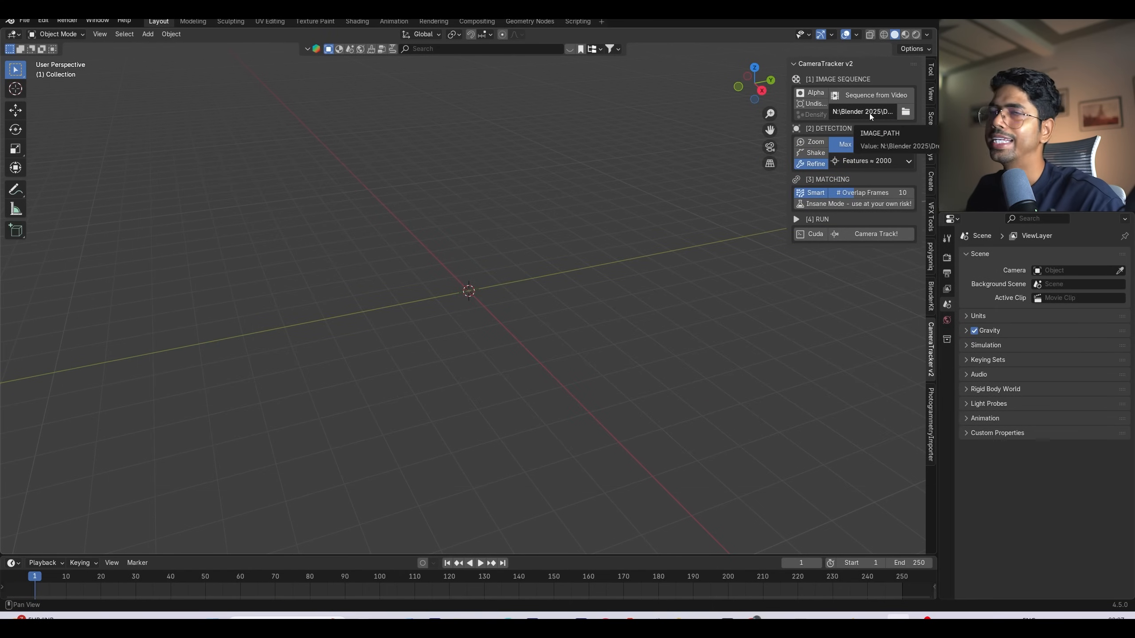
click(906, 113)
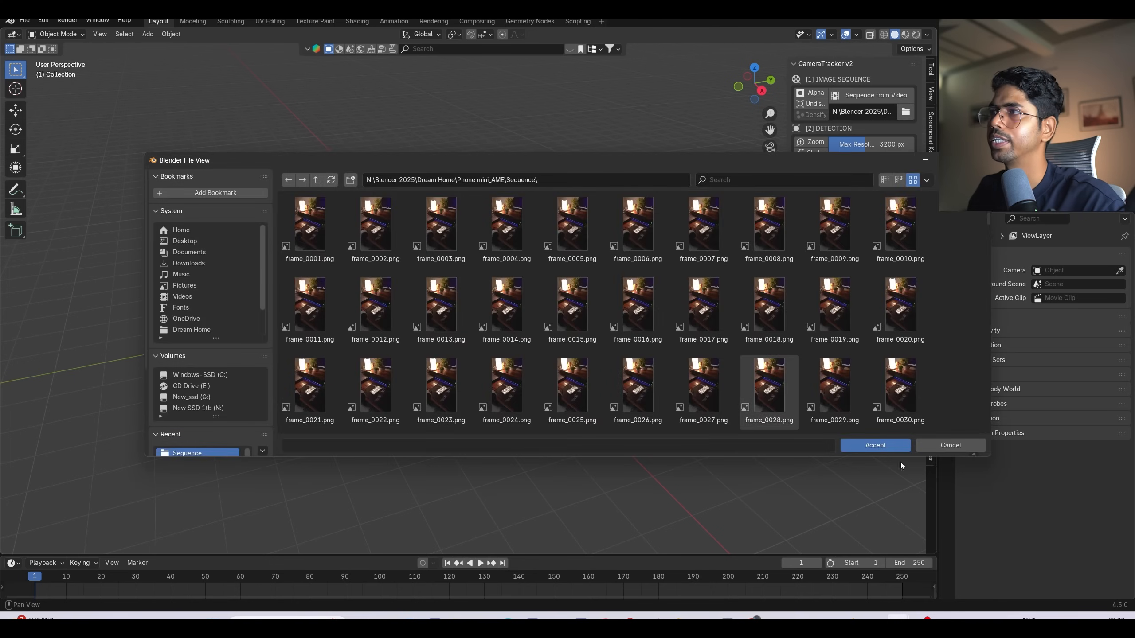
click(902, 449)
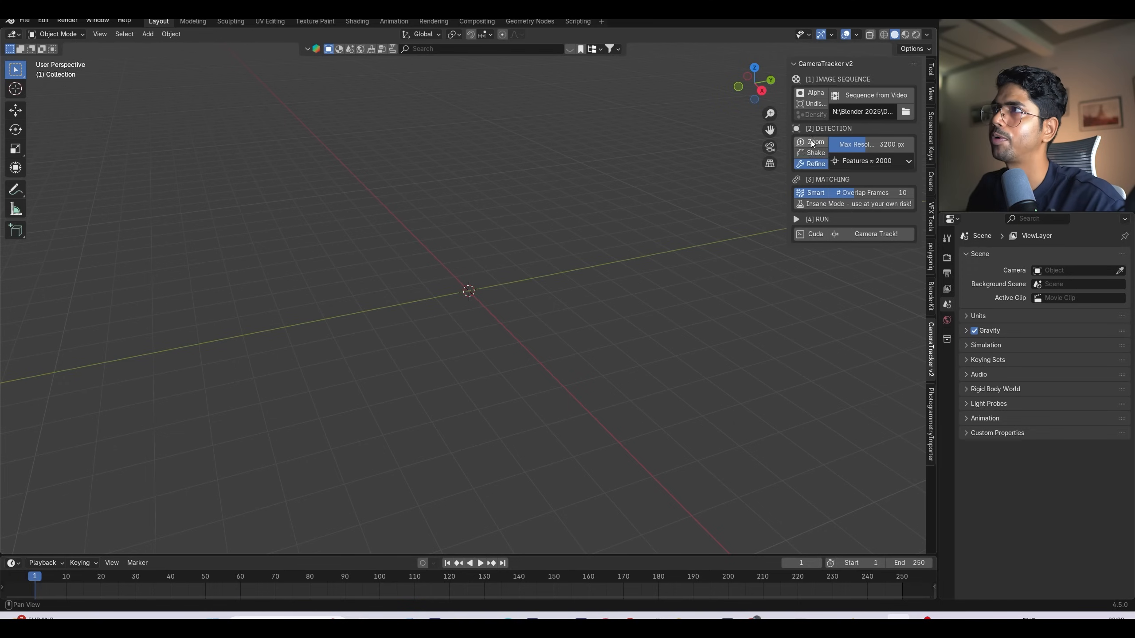
Step: Enable Undistort and Densify for the image sequence, and set the matching overlap to 13 frames
click(806, 105)
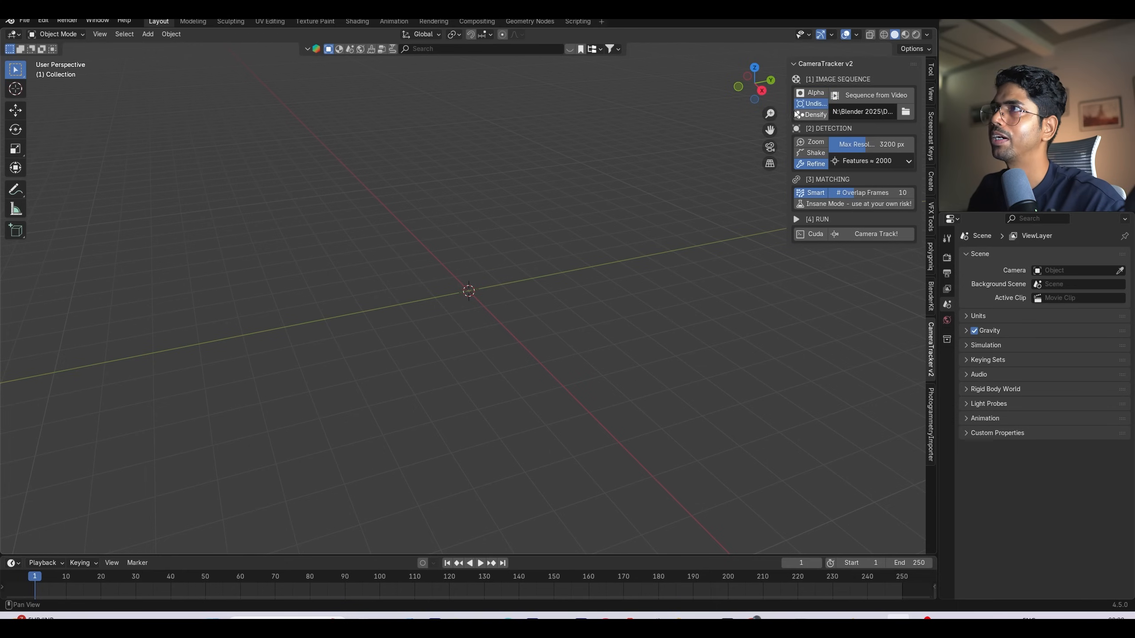
click(815, 117)
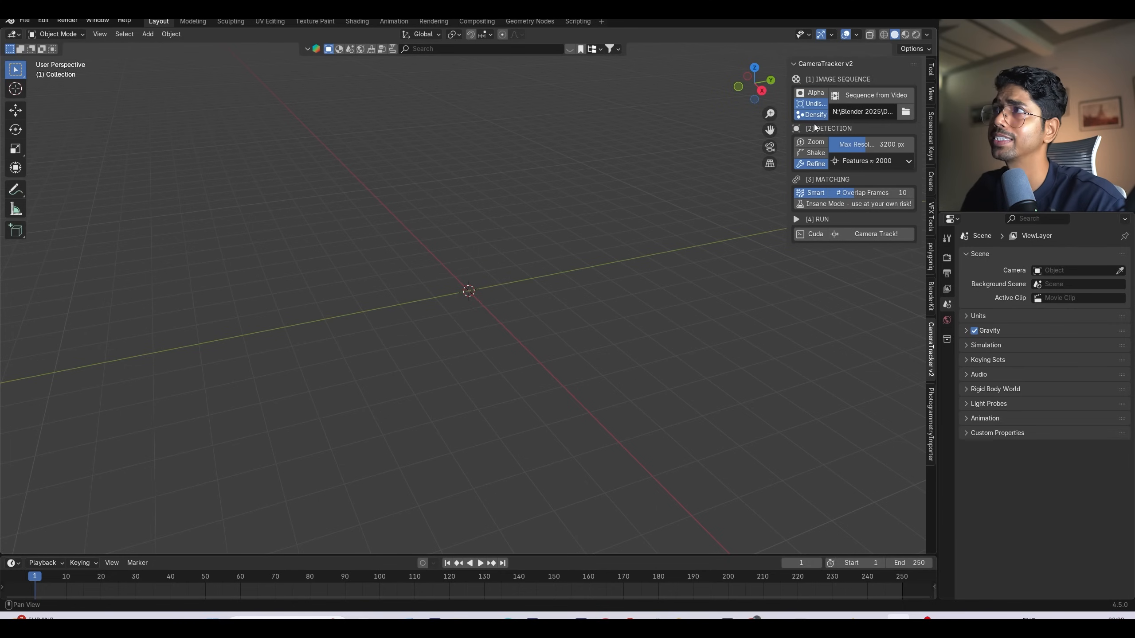
mouse_move(862, 192)
mouse_down()
mouse_move(875, 193)
mouse_move(865, 202)
mouse_up()
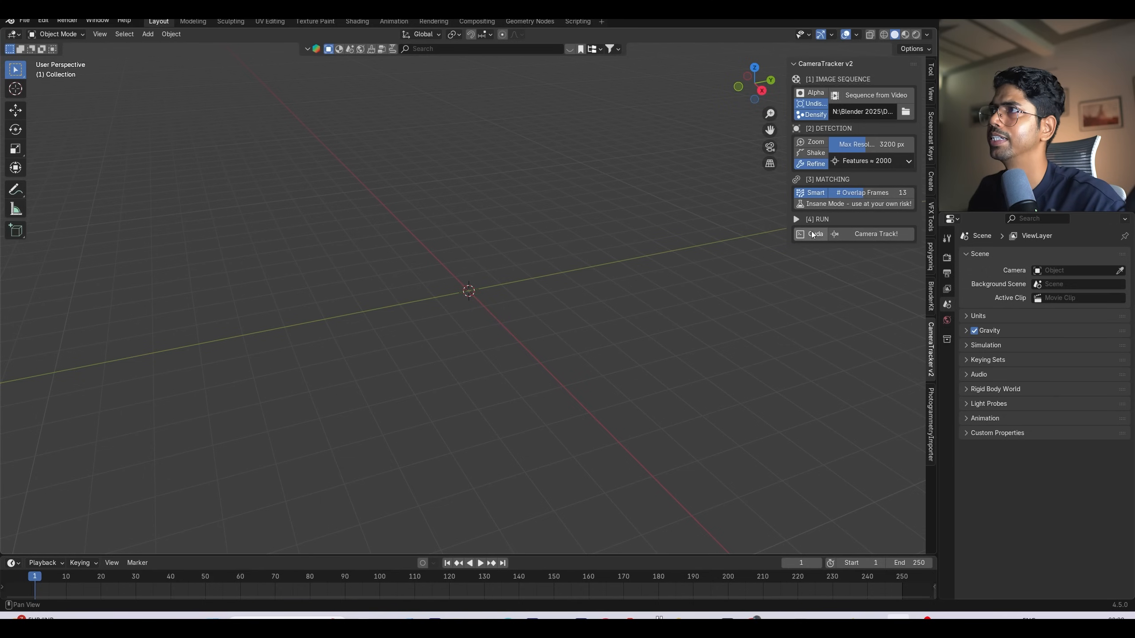
Step: Run the camera track with Cuda enabled and widen the console window to follow the processing
click(854, 235)
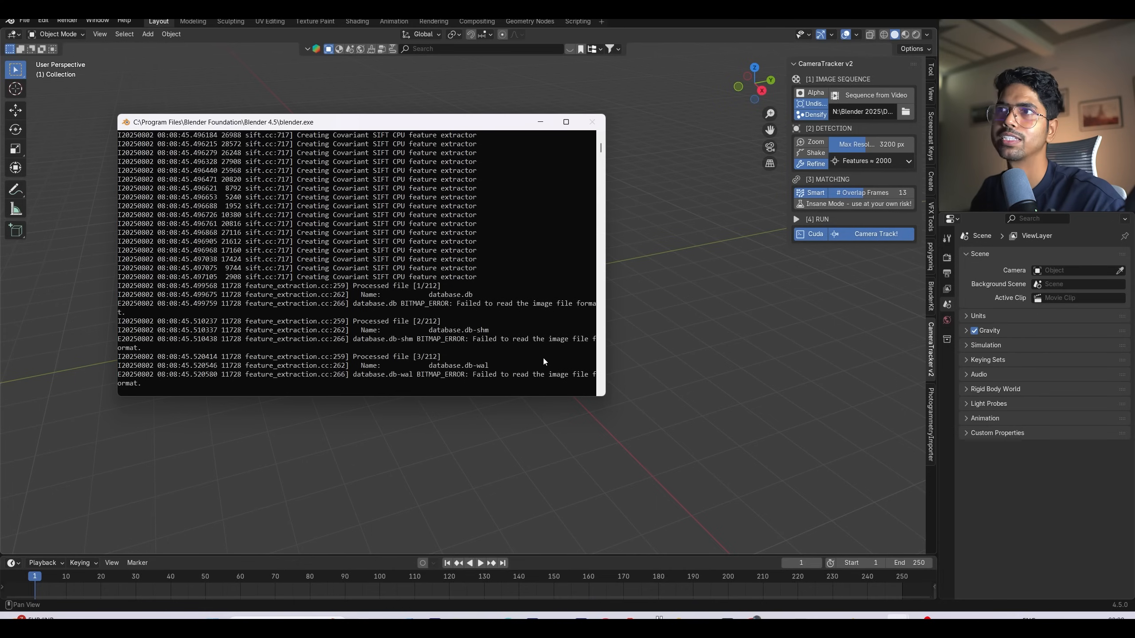
drag(605, 335, 673, 335)
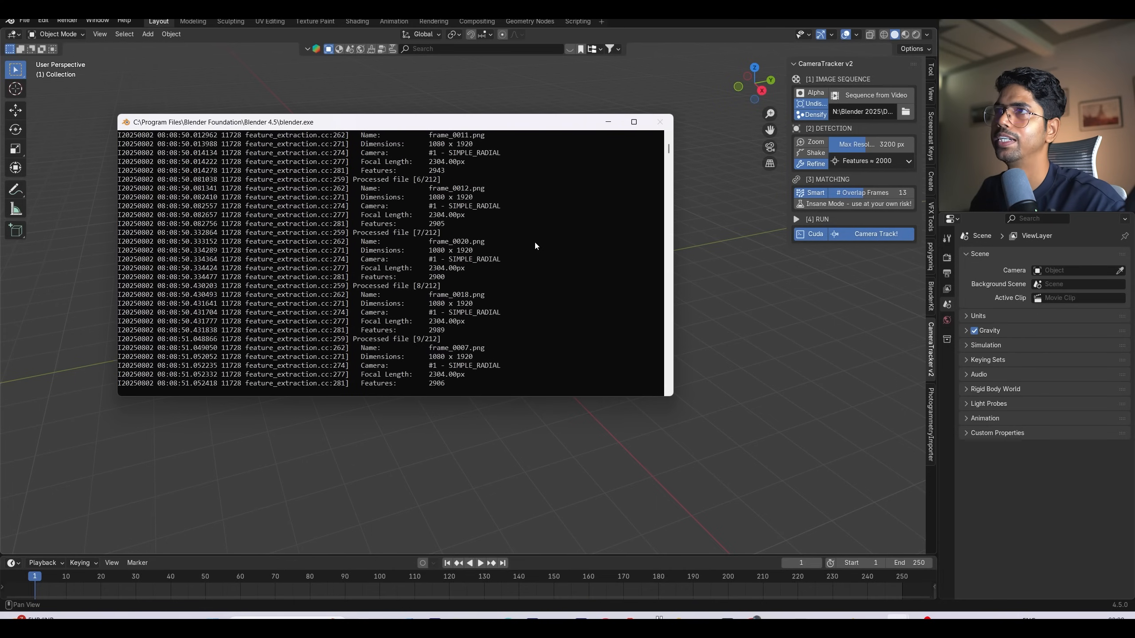
scroll(590, 266, up, 4)
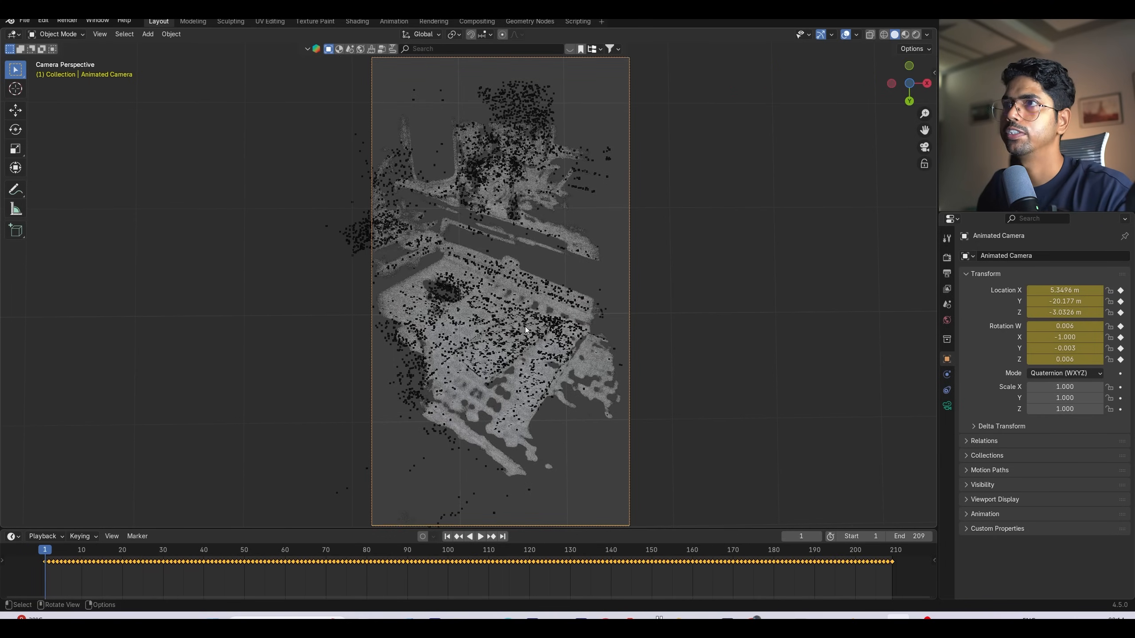
Step: Hide the scene_dense point cloud in the viewport
shift+middle_drag(582, 264, 587, 268)
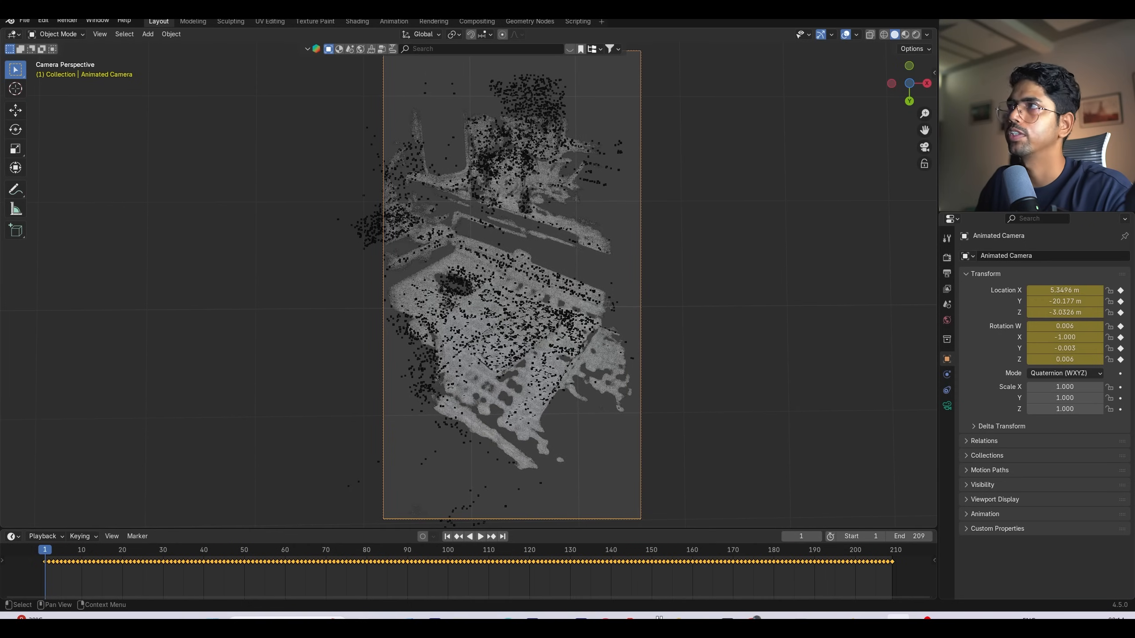
click(534, 205)
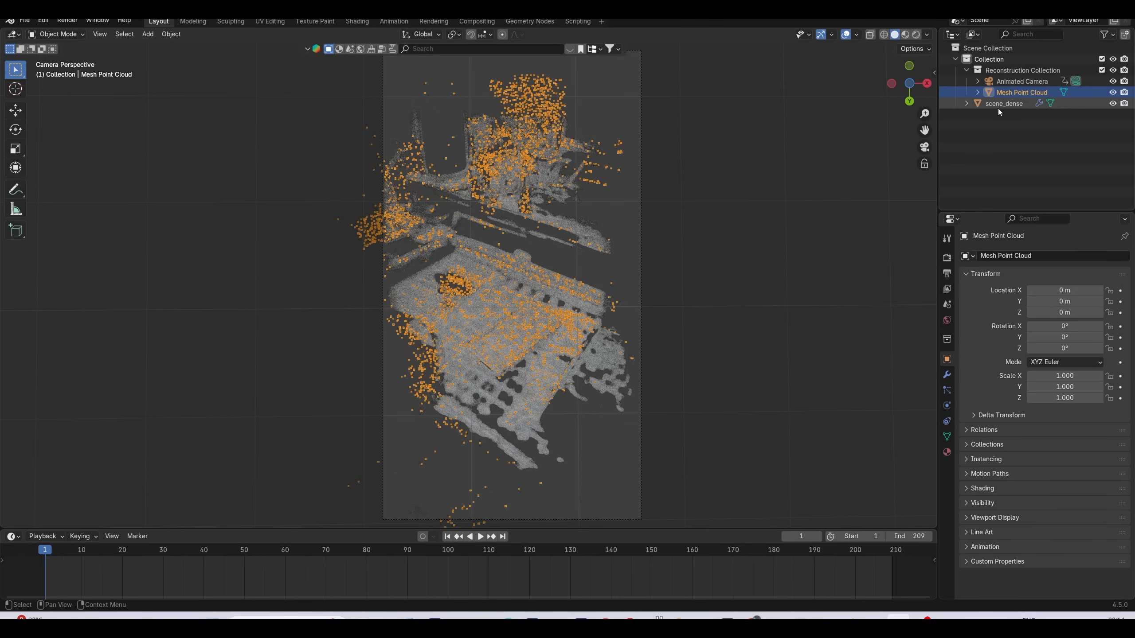
click(1028, 104)
click(1113, 103)
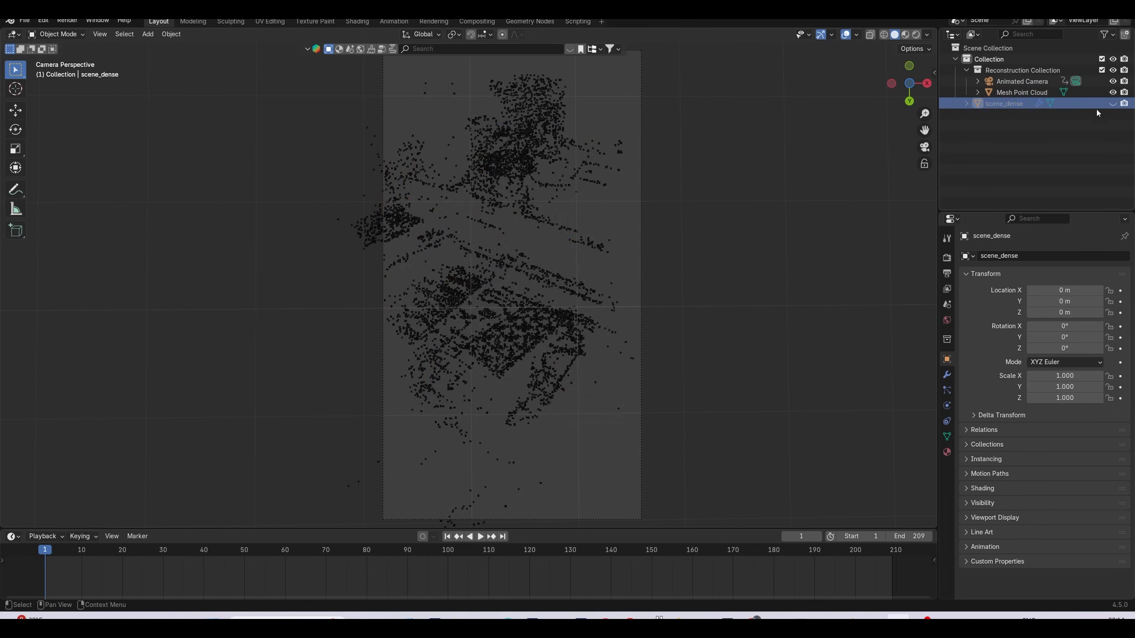
Step: Select the Mesh Point Cloud and look at its vertices in Edit Mode before returning to Object Mode
click(553, 218)
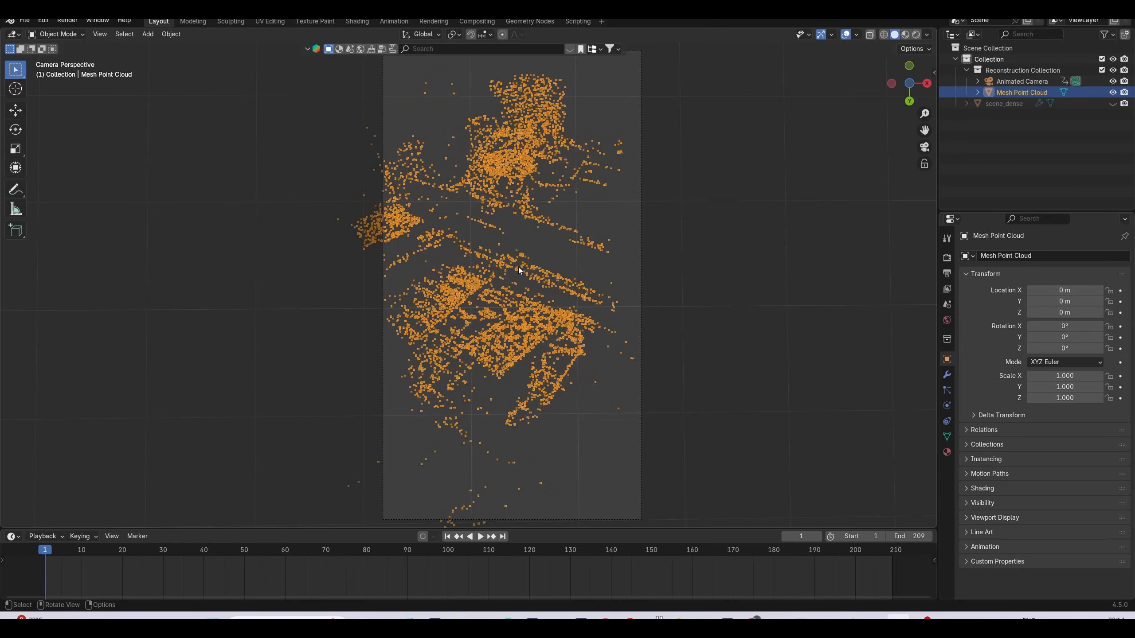
key(Tab)
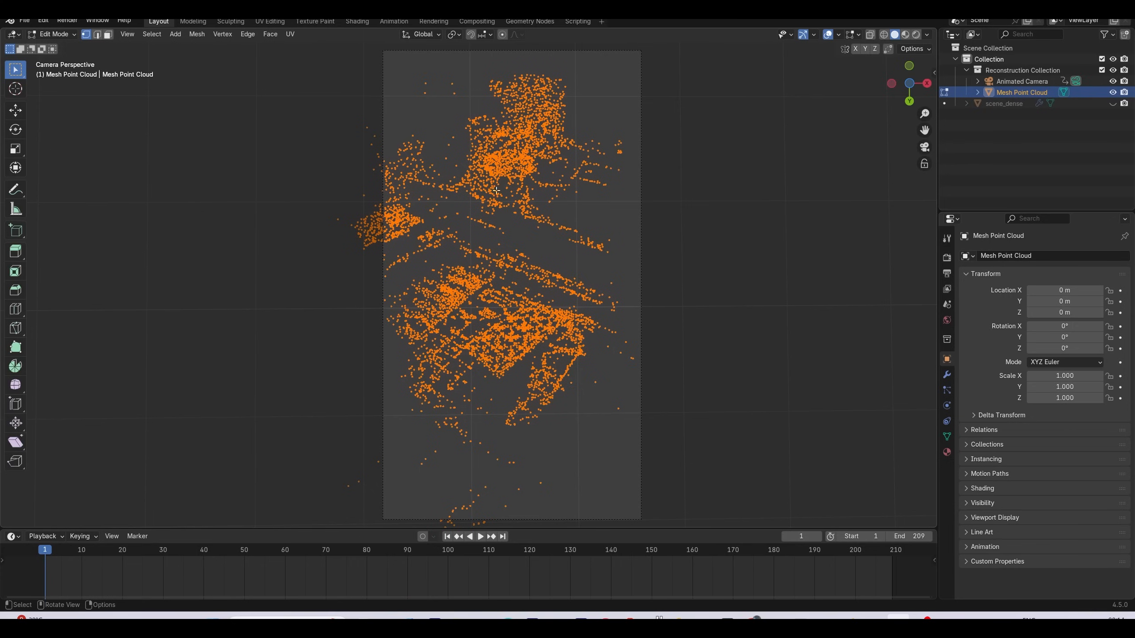
key(Tab)
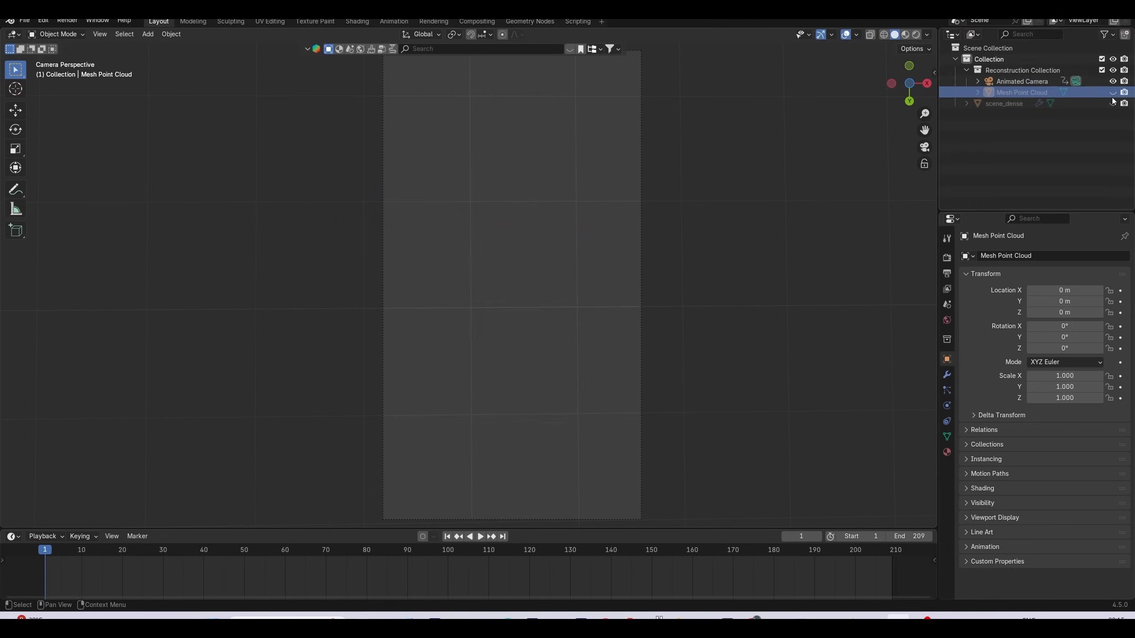
Step: Make scene_dense and the Mesh Point Cloud both visible, select the Animated Camera and play its animation briefly
click(1113, 103)
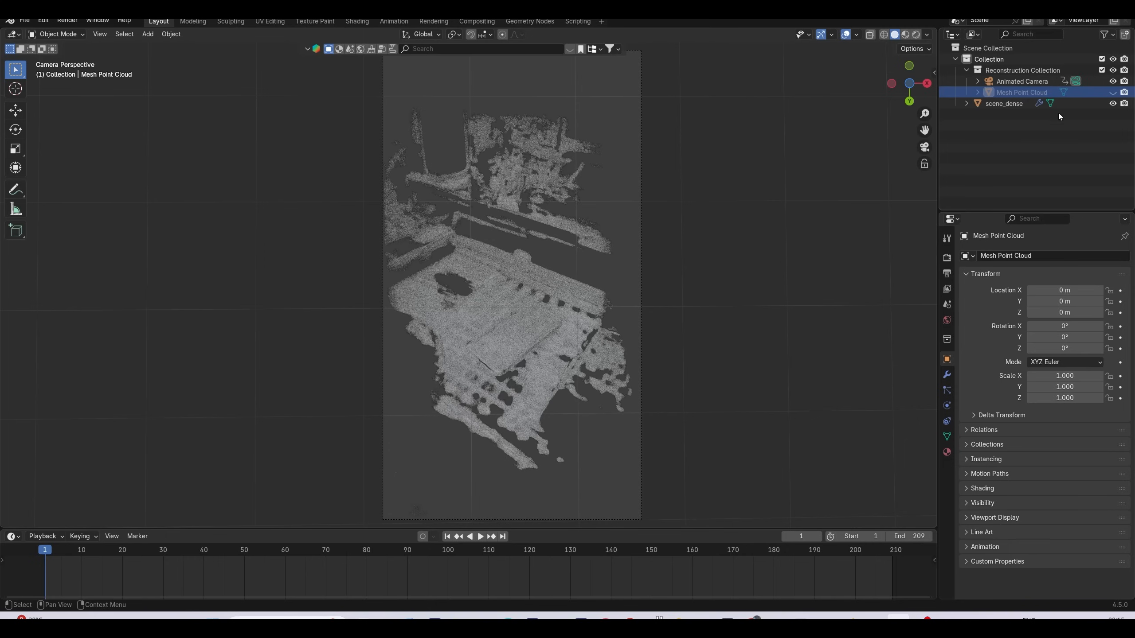
click(1113, 93)
click(1001, 82)
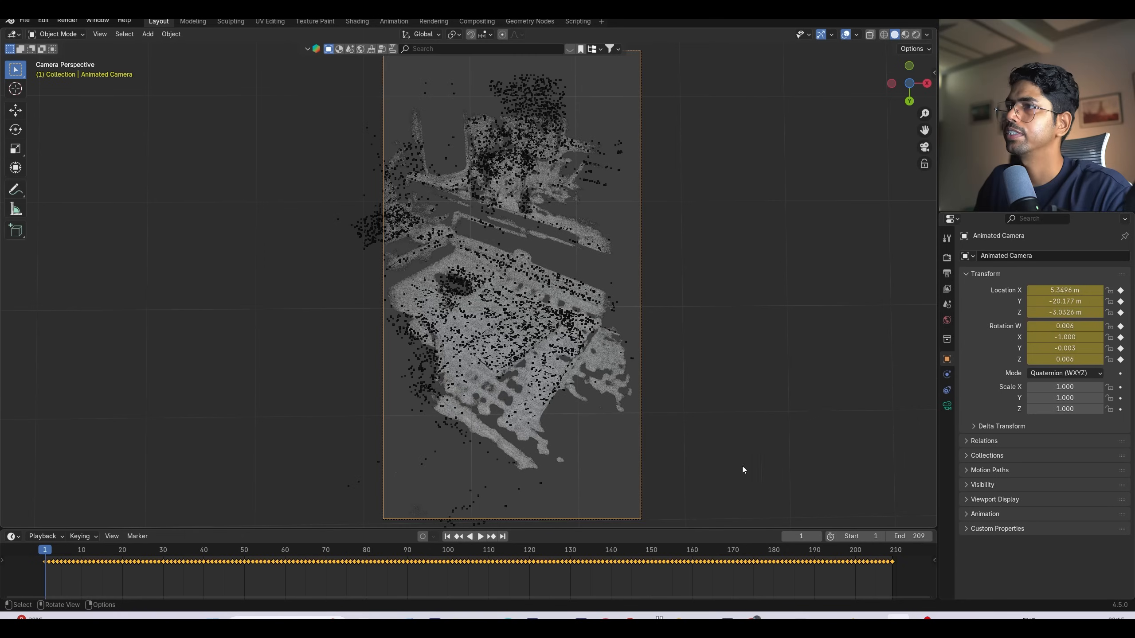
key(space)
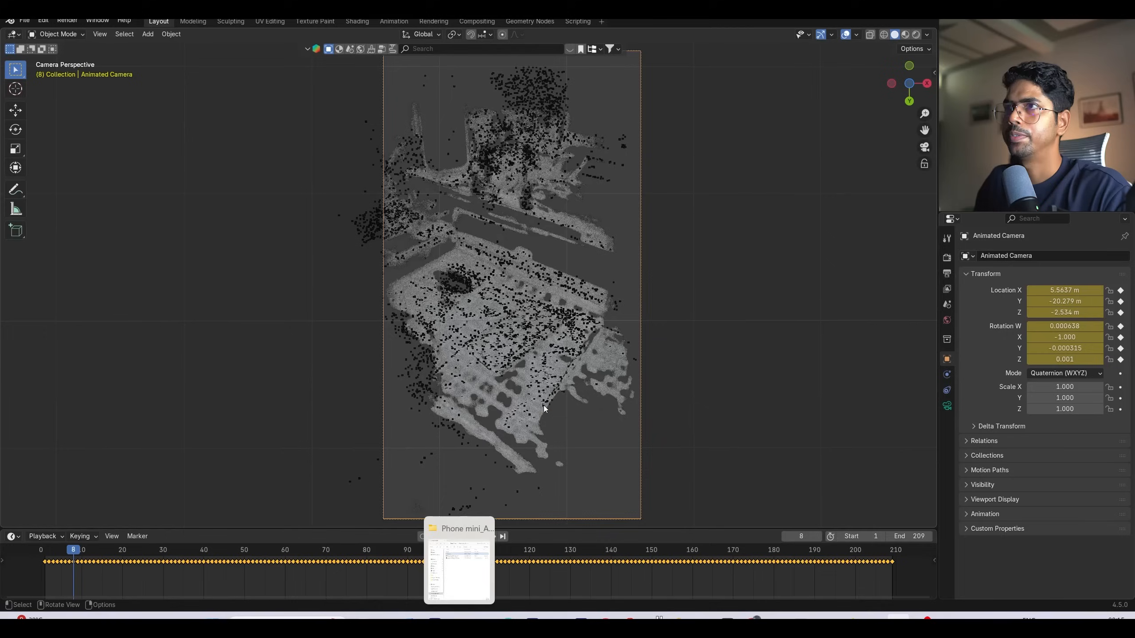
shift+middle_drag(528, 461, 526, 474)
Step: Switch to File Explorer and examine the undistorted frames in Sequence\Undistorted\images, then return to Blender
click(459, 617)
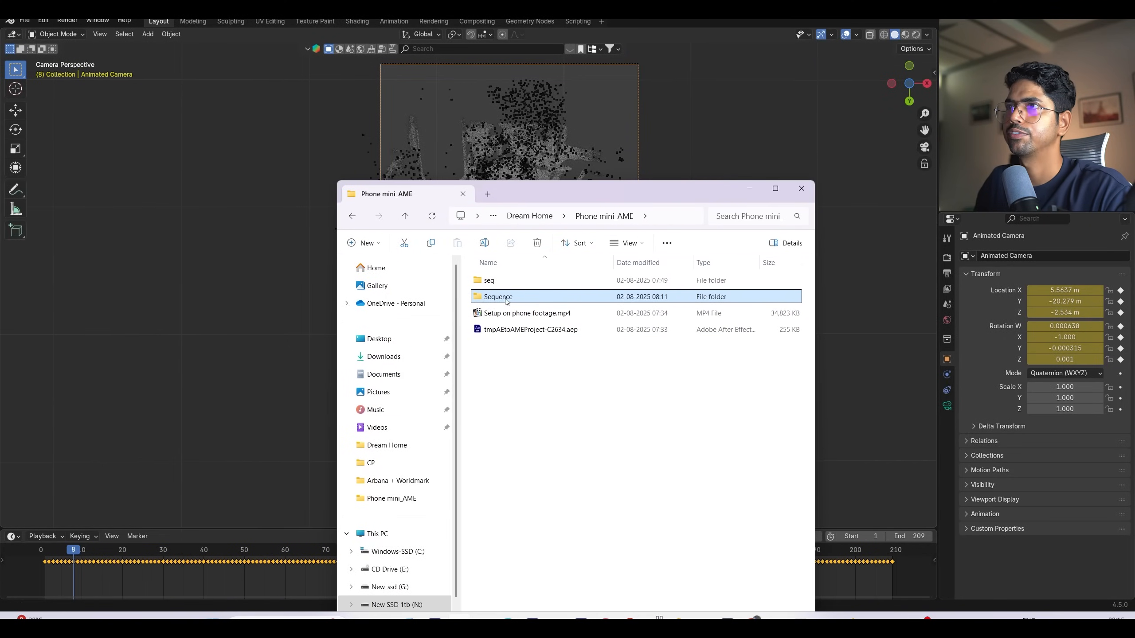
double_click(497, 297)
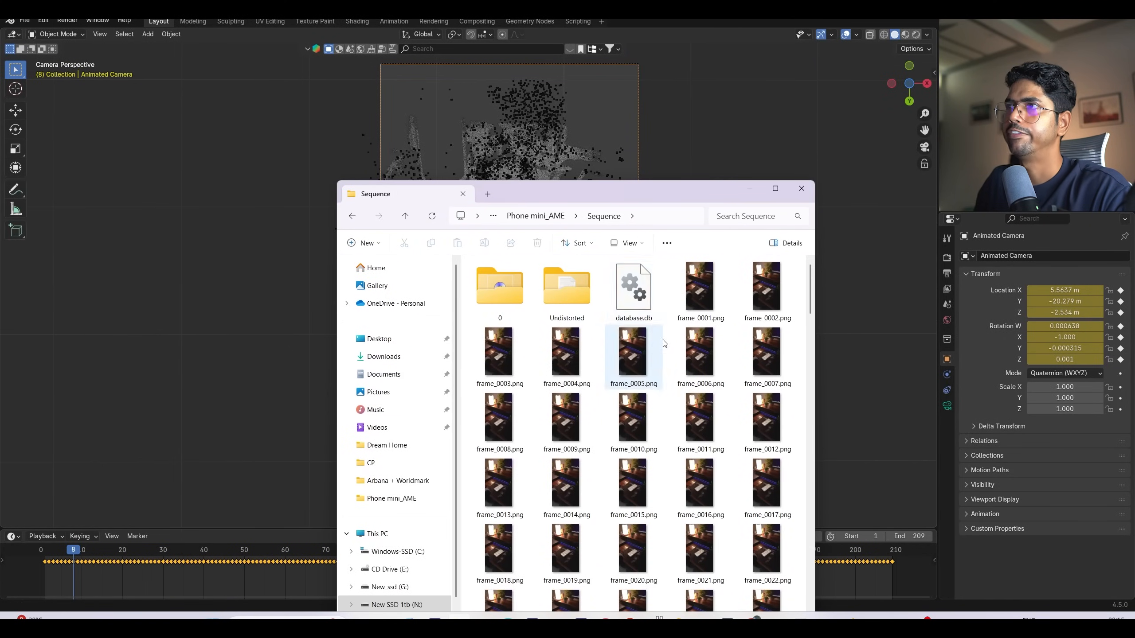
double_click(555, 298)
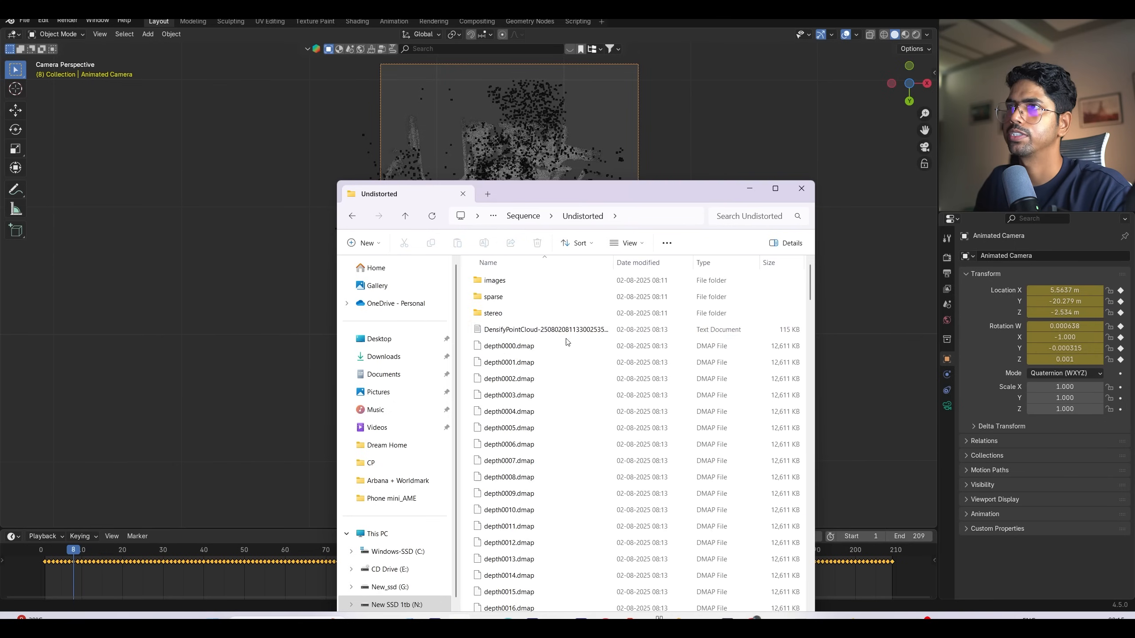
double_click(496, 281)
key(alt+Left)
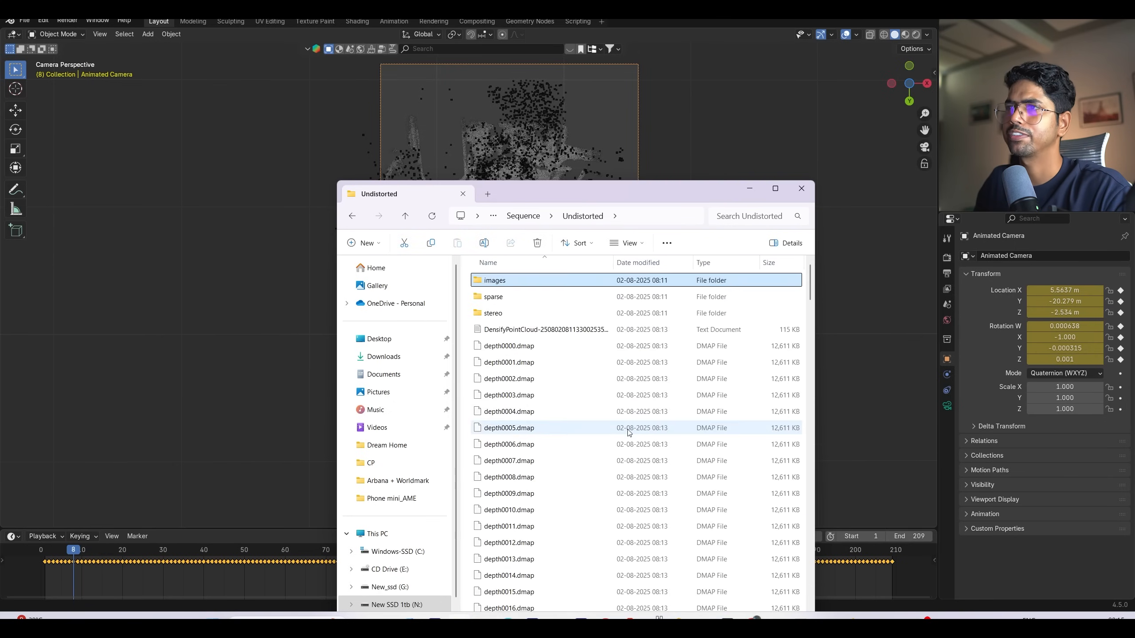
double_click(504, 281)
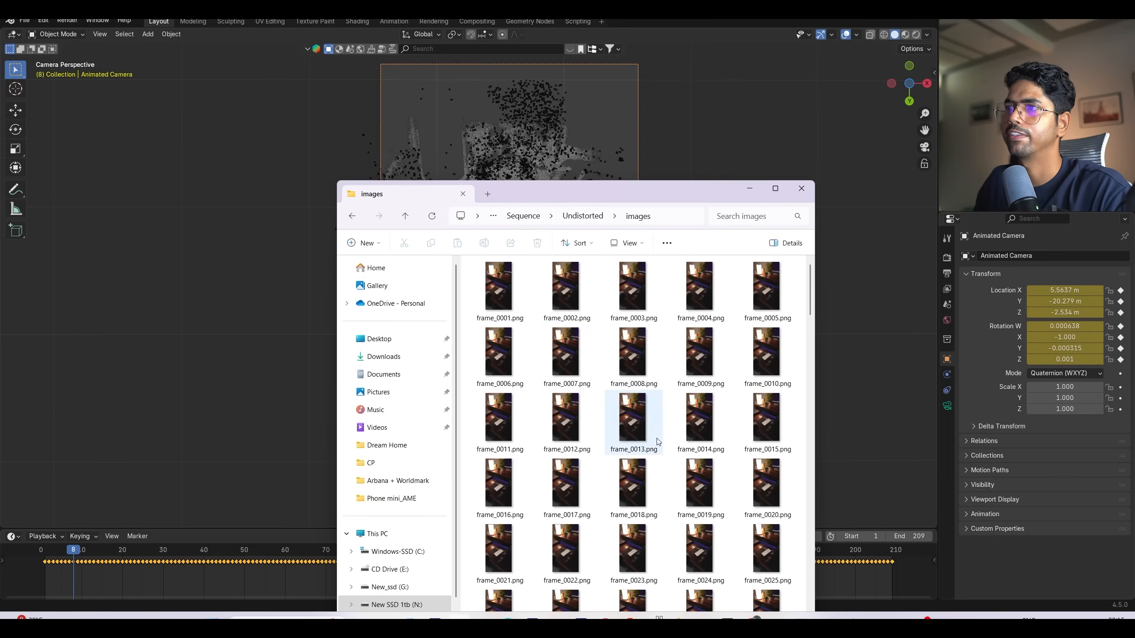
click(405, 216)
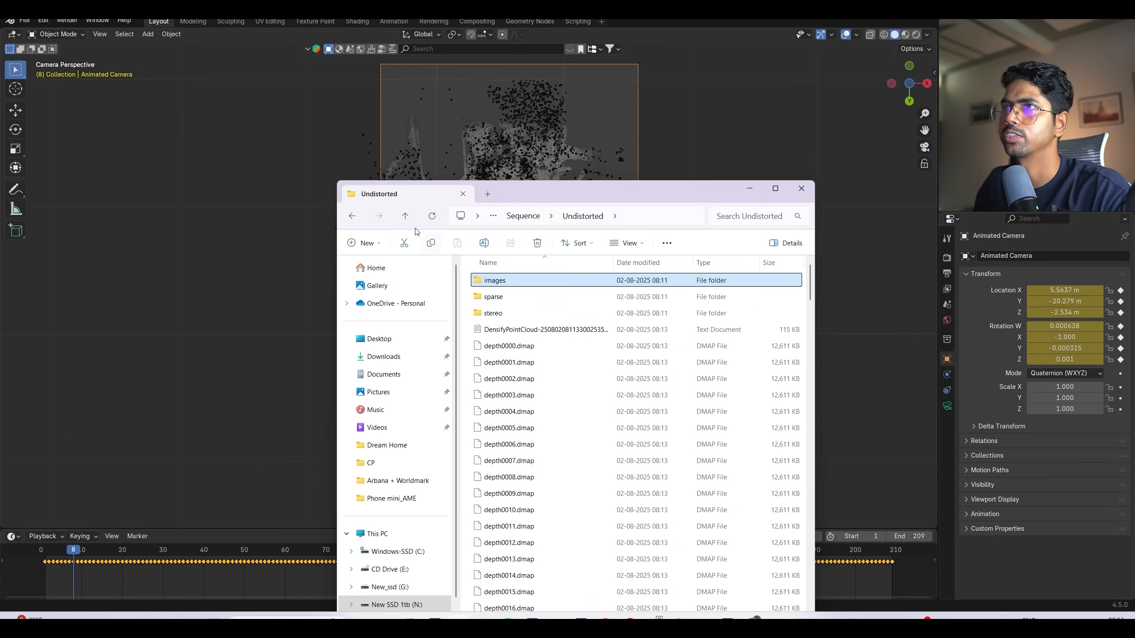
click(405, 217)
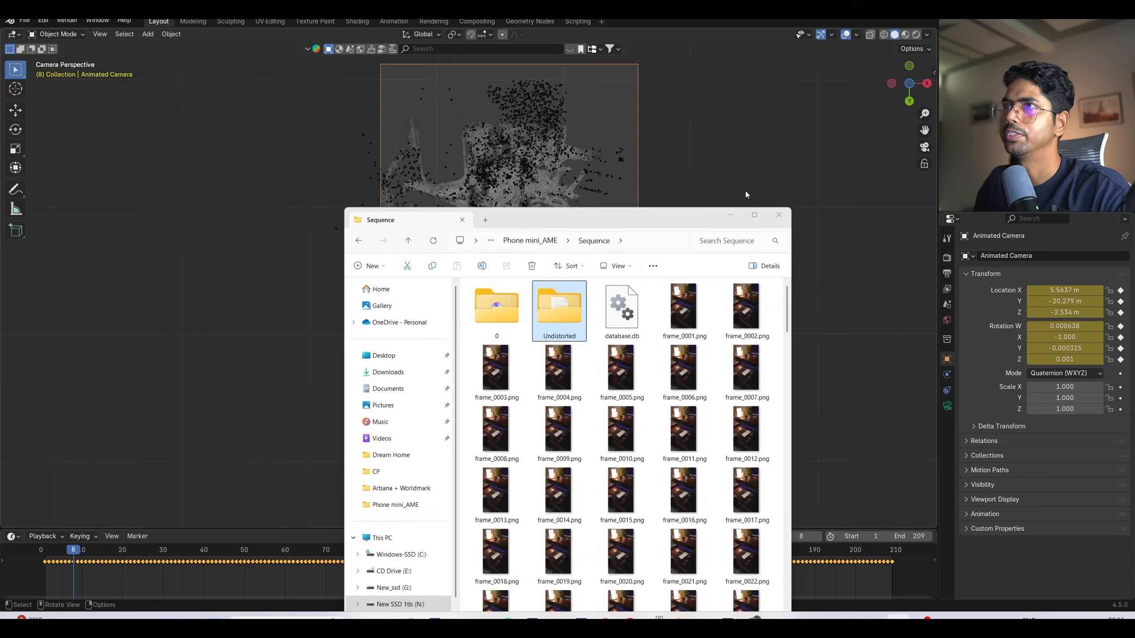
click(747, 189)
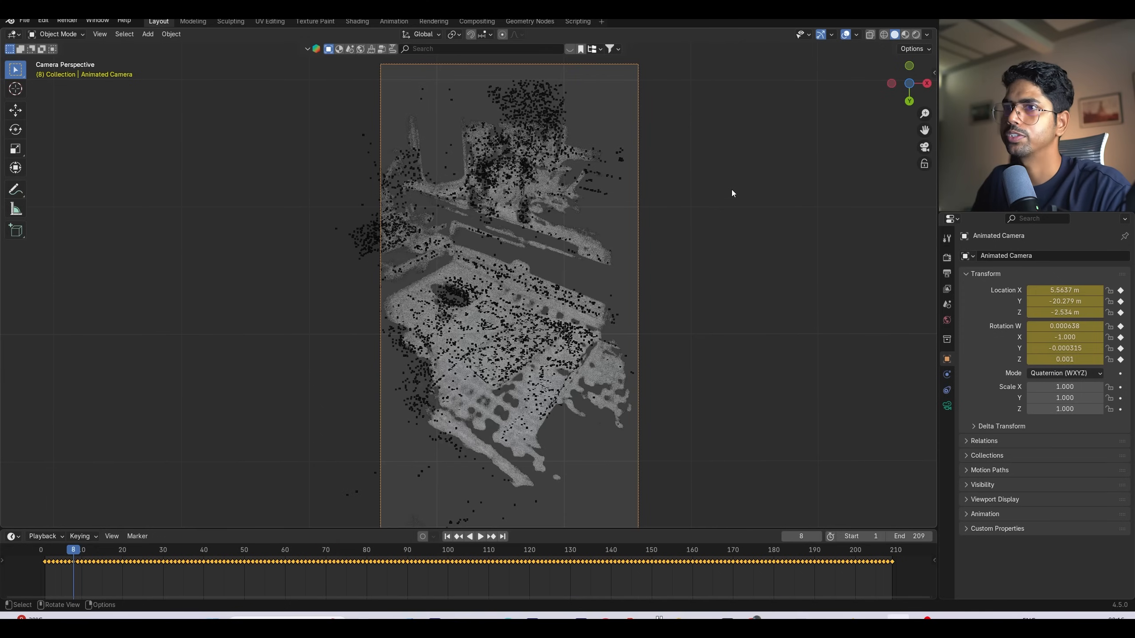
Step: Enable Background Images for the Animated Camera and add a background image with Movie Clip as its source
click(947, 405)
click(999, 438)
click(1063, 456)
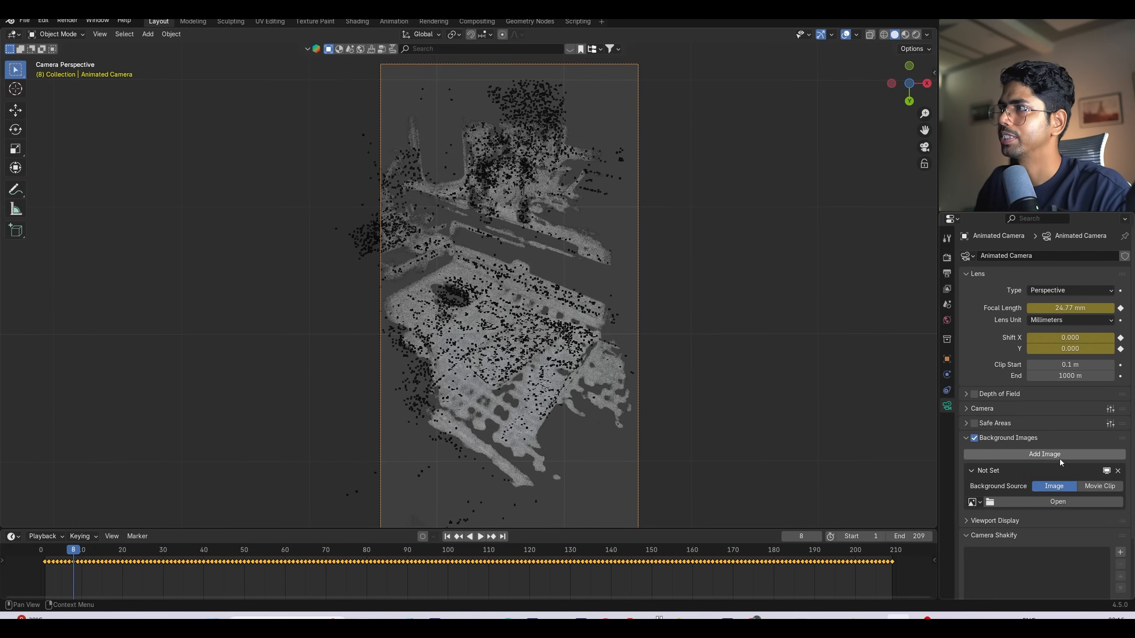
click(1093, 486)
Step: Load the frames from Sequence\Undistorted\images as the camera's background clip and set its opacity to 1.000
click(1057, 517)
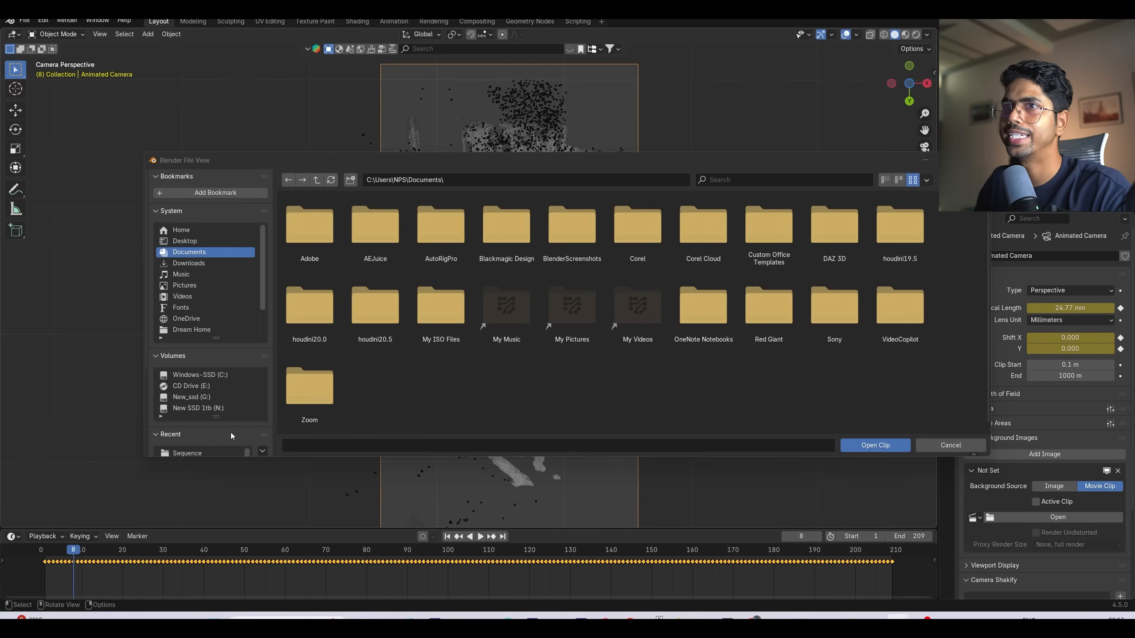
click(196, 453)
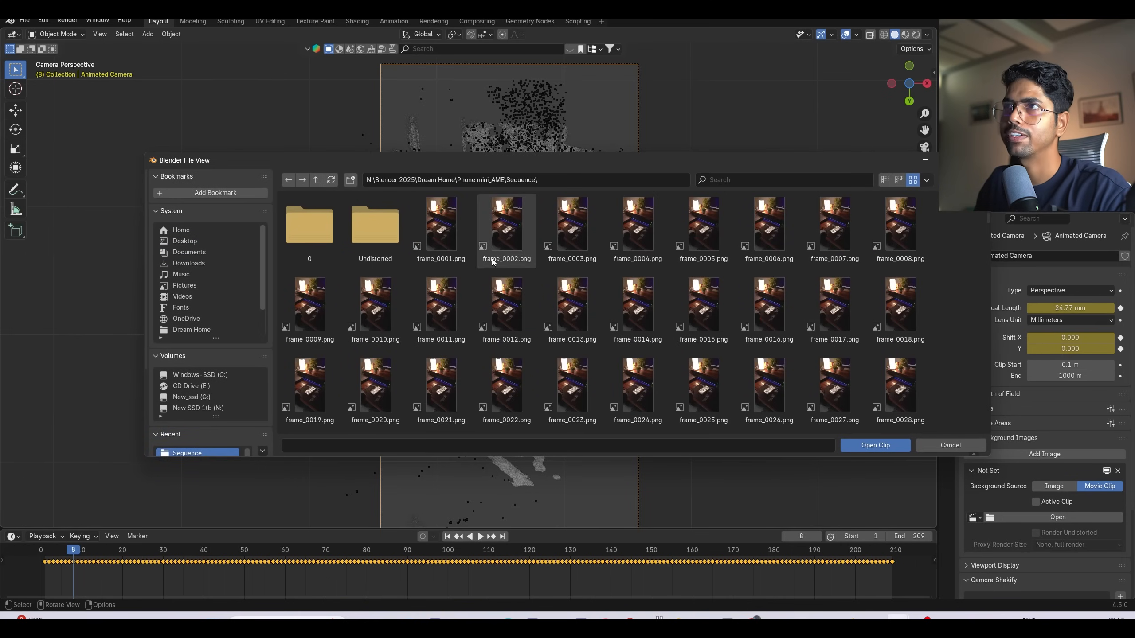
drag(554, 166, 566, 198)
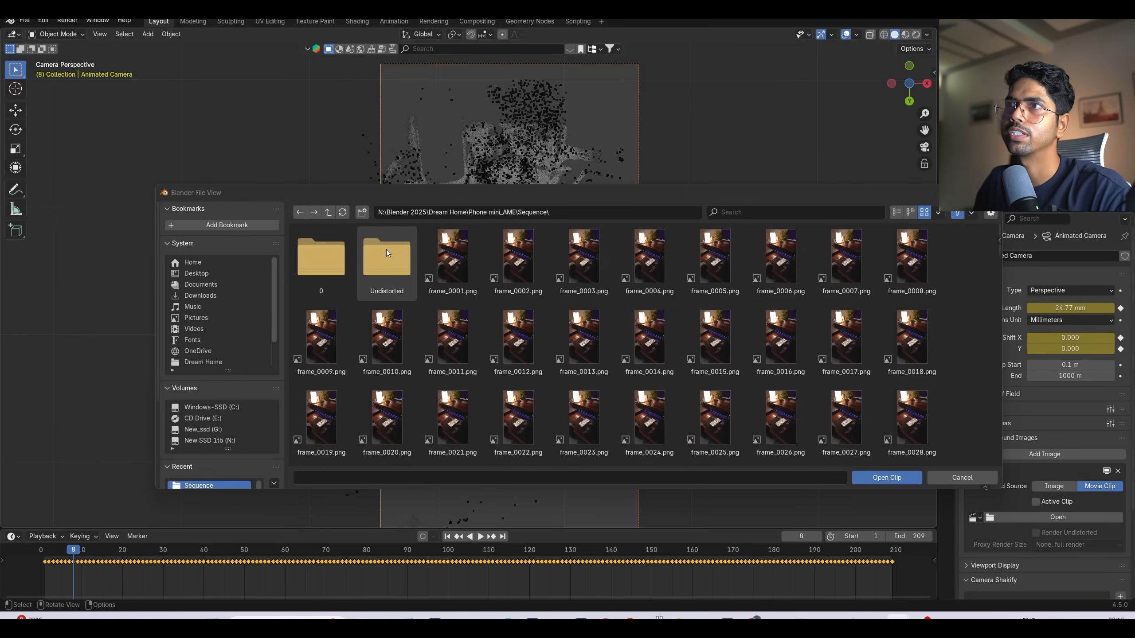
double_click(395, 260)
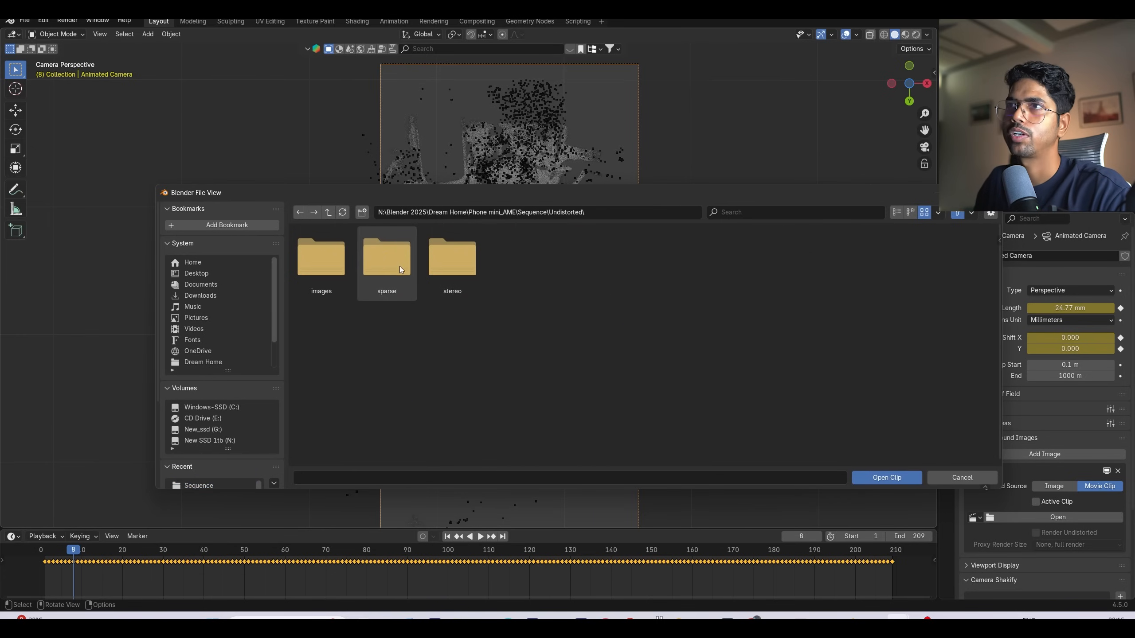
double_click(295, 265)
click(324, 261)
click(871, 479)
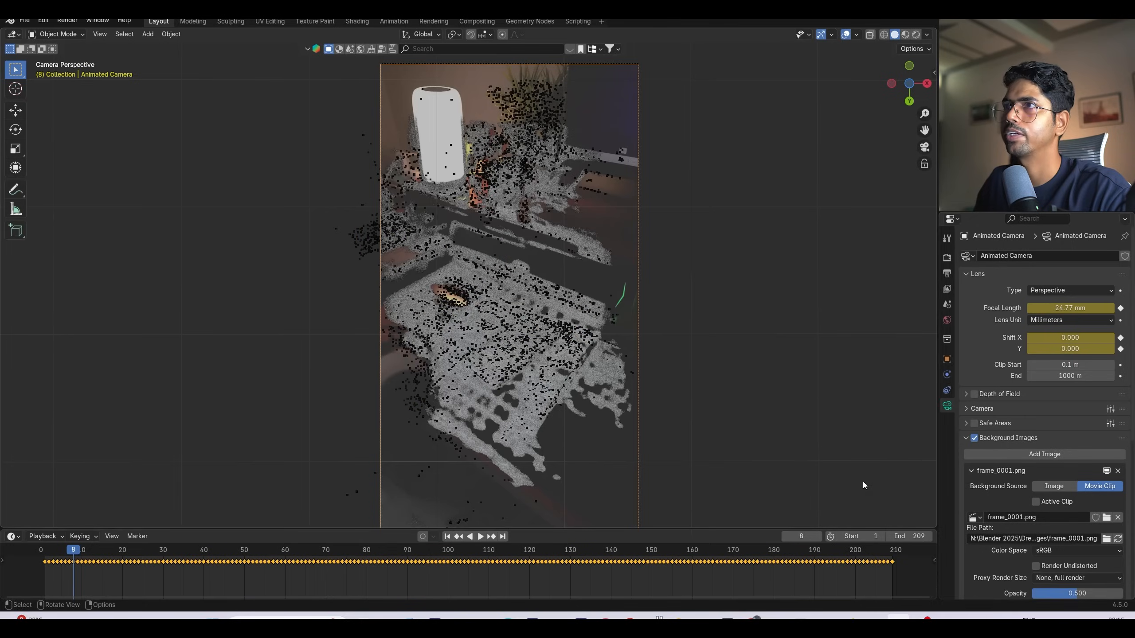
drag(1072, 593, 1095, 593)
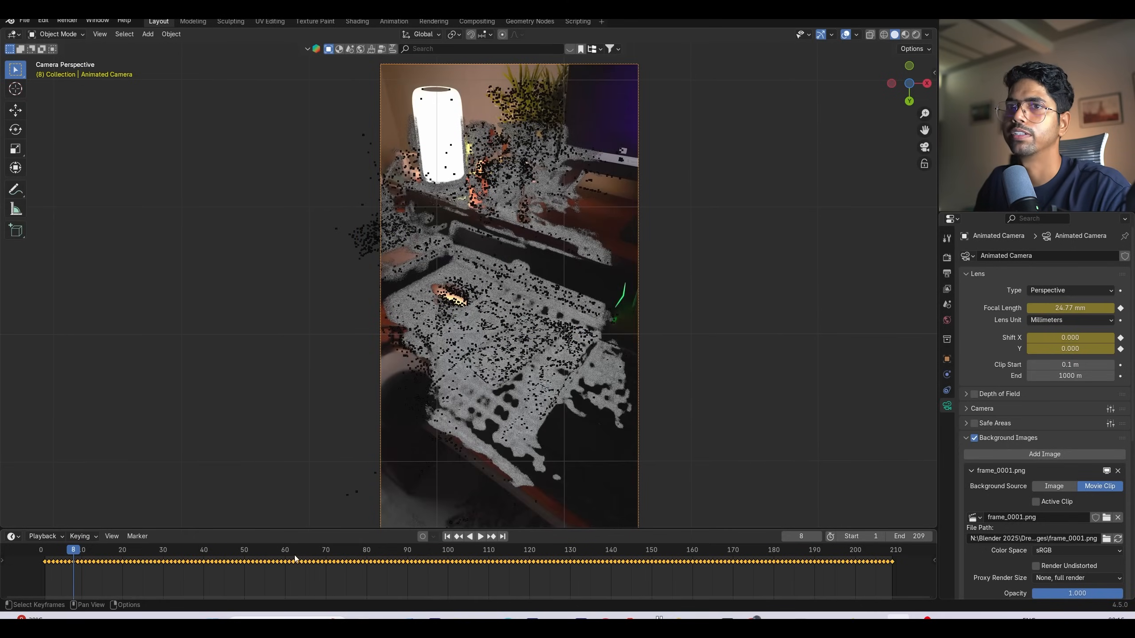
Step: Hide scene_dense, select the Mesh Point Cloud and play from frame 1 to check the track against the footage
click(446, 536)
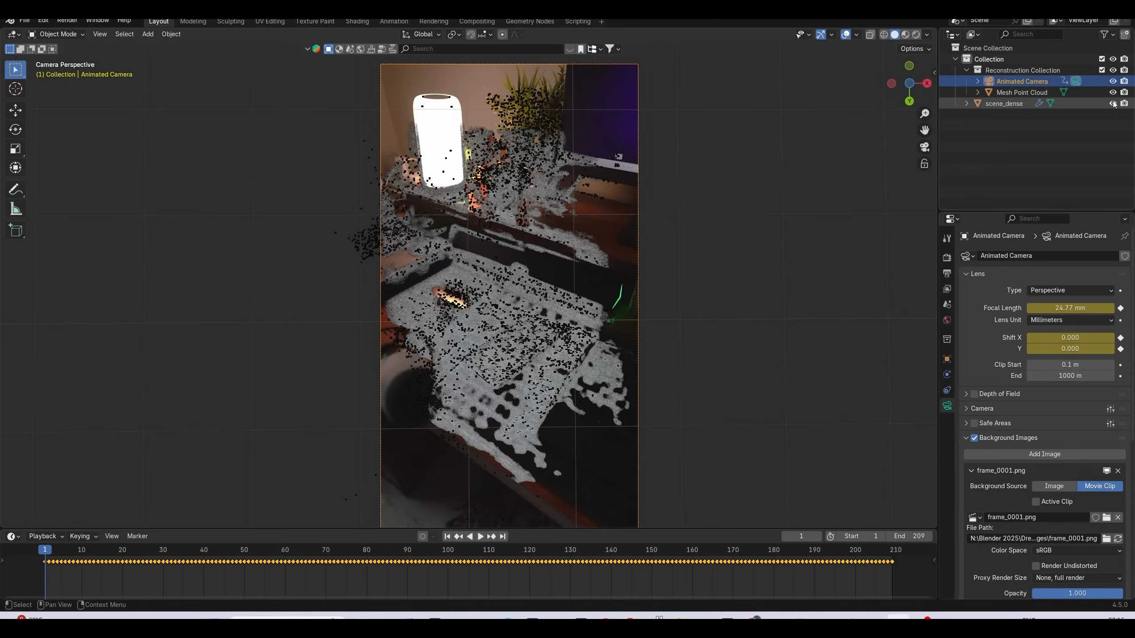
click(1113, 103)
click(1022, 92)
key(space)
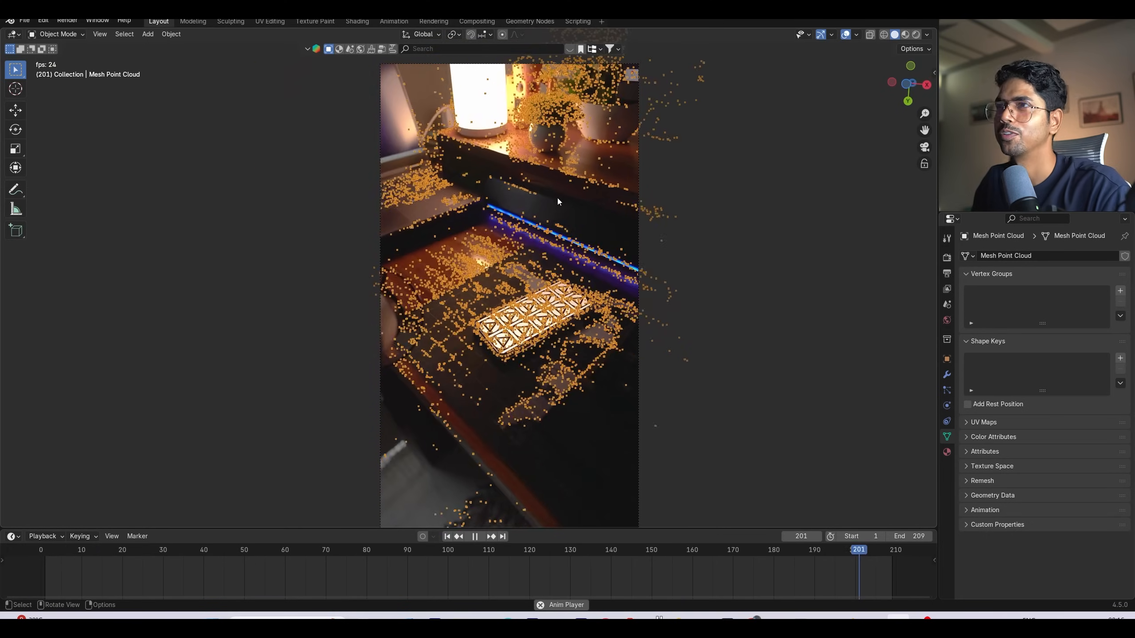
key(Escape)
Step: Hide the Mesh Point Cloud, show scene_dense instead and play the animation over the footage
click(1112, 92)
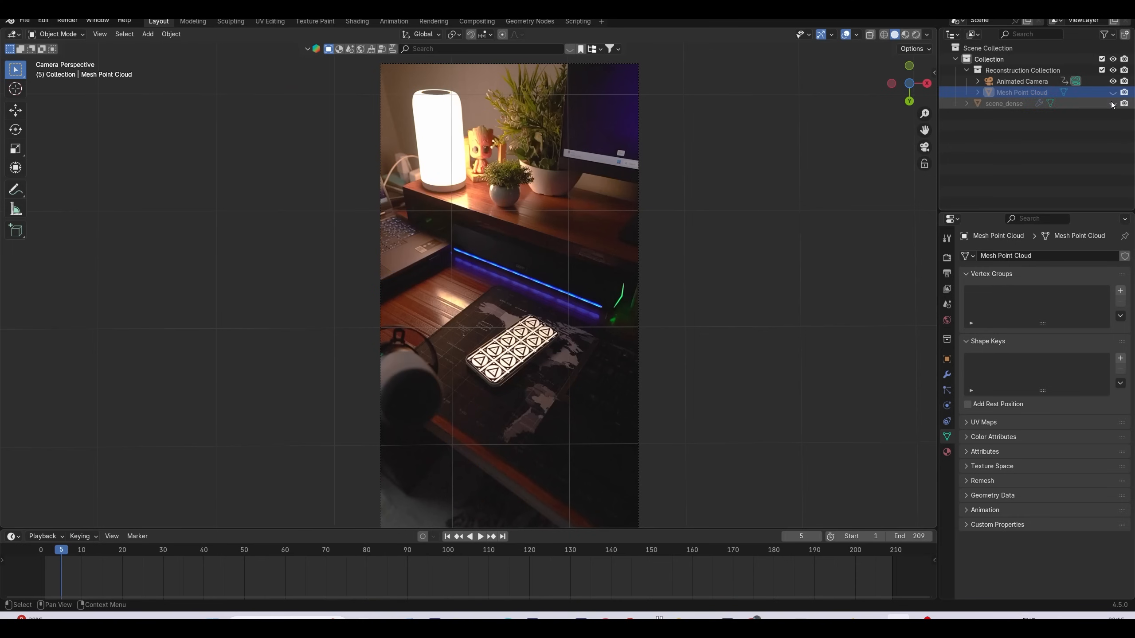
click(1112, 103)
key(space)
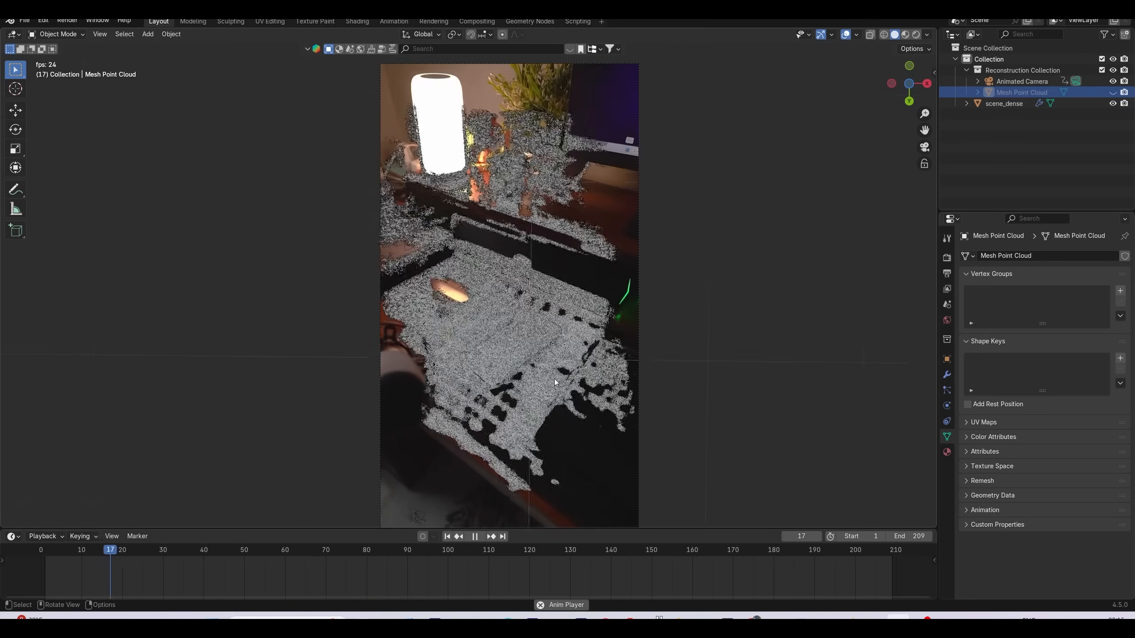
scroll(535, 337, up, 1)
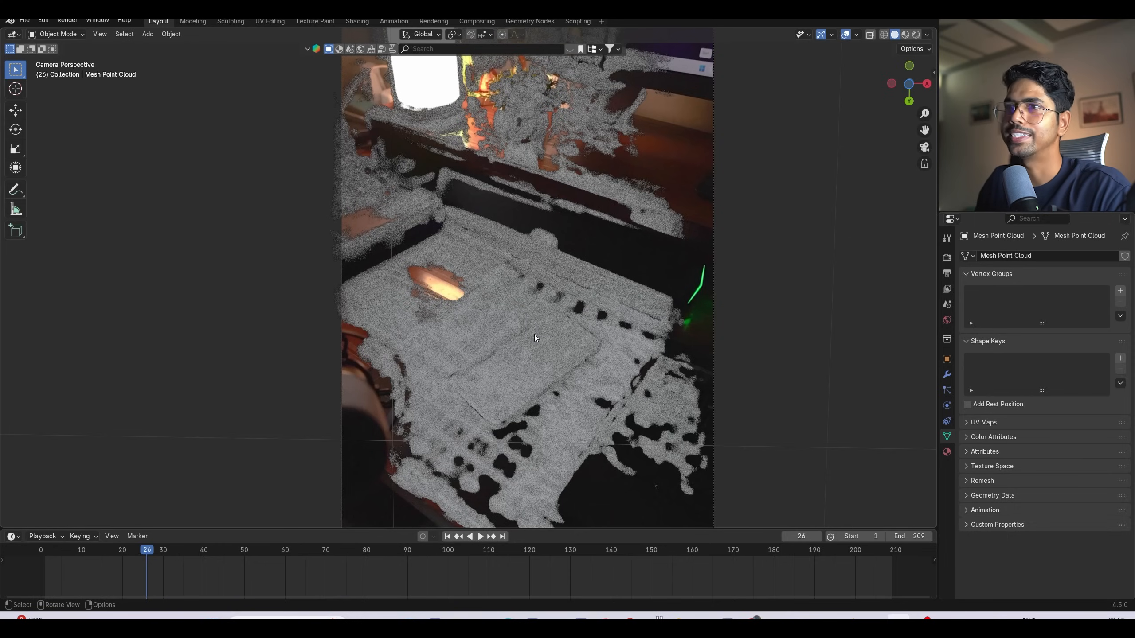
Step: Switch the viewport to Rendered shading and play the animation with the coloured dense point cloud
click(917, 35)
scroll(558, 331, down, 2)
key(space)
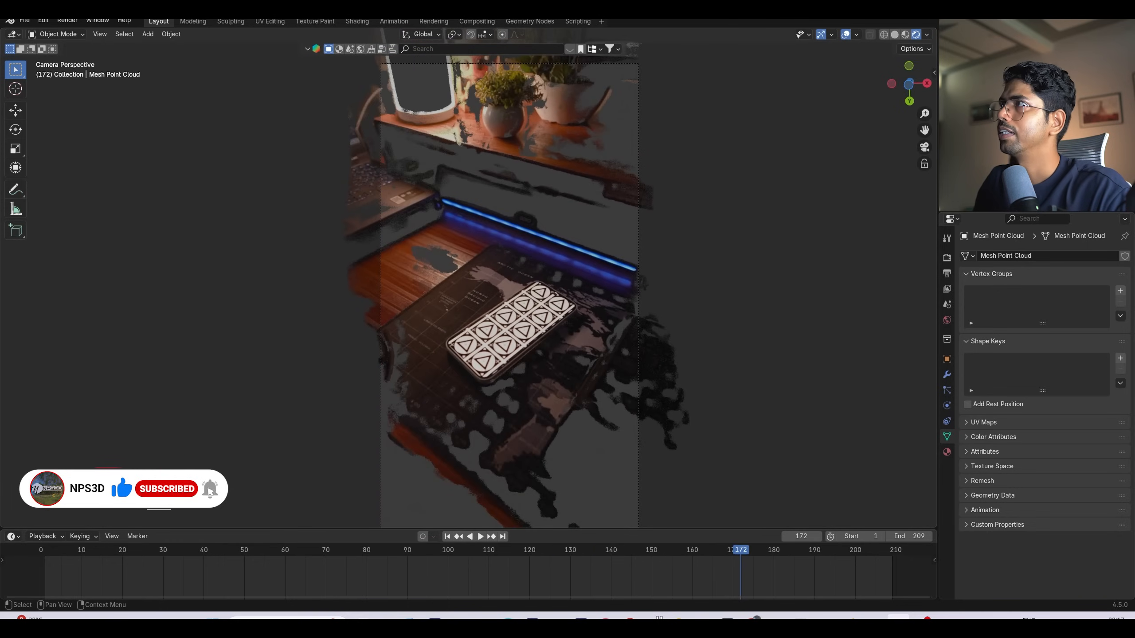
Step: Enable Transparent in the EEVEE film settings so the background footage shows behind the point cloud
click(946, 258)
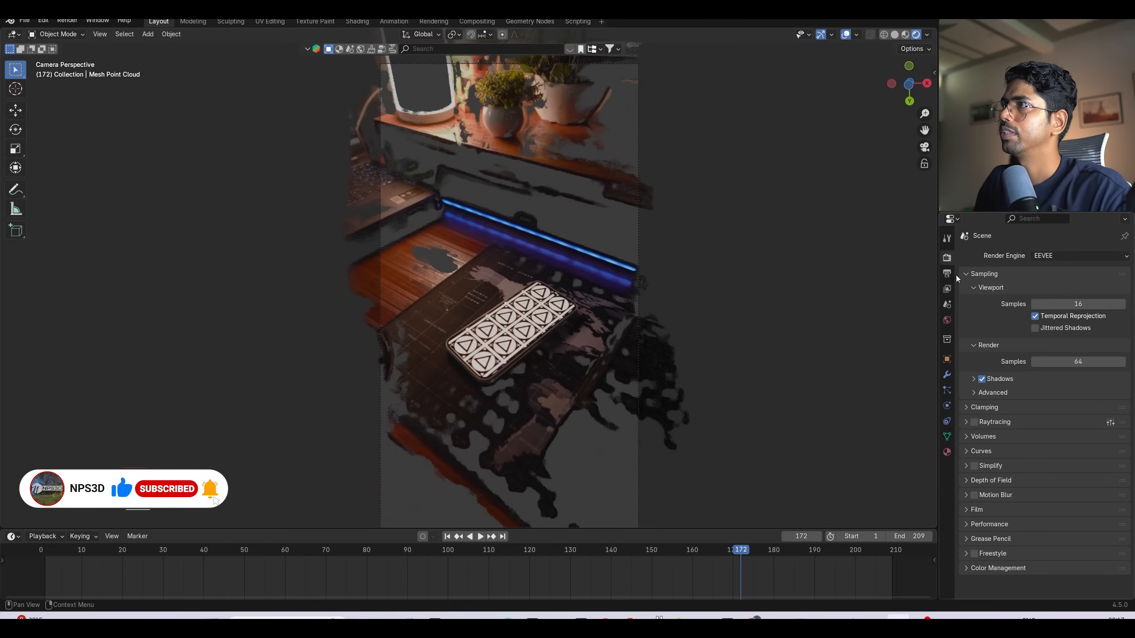
click(974, 487)
click(1030, 517)
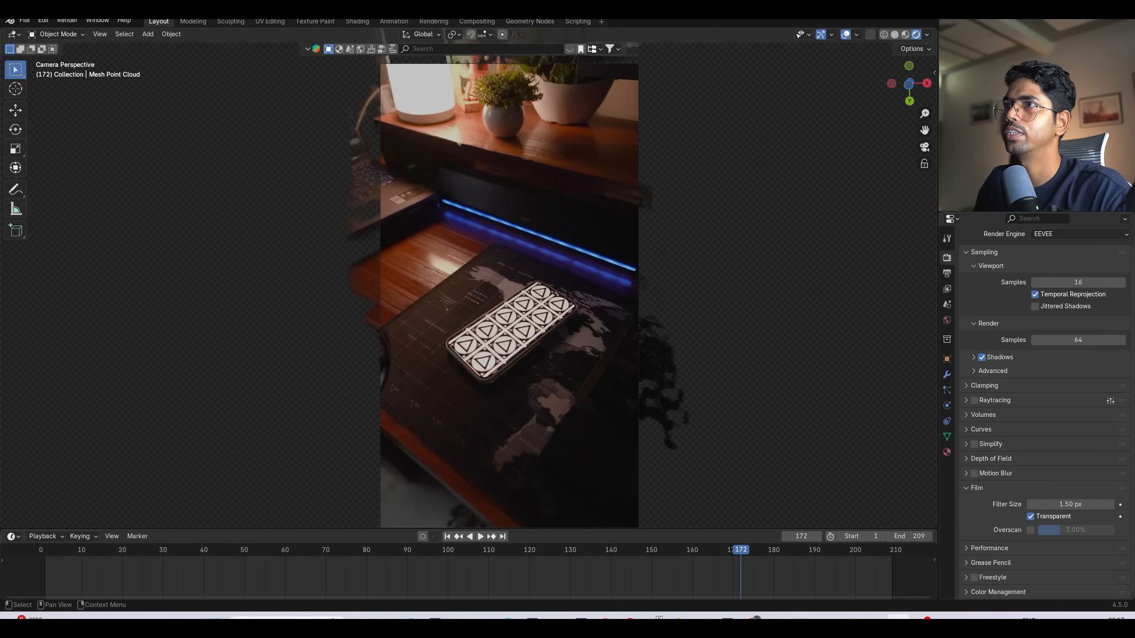
Step: Play the animation from the first frame and compare Solid with Rendered shading to check the cloud's alignment with the footage
scroll(714, 248, up, 3)
shift+middle_drag(714, 248, 648, 248)
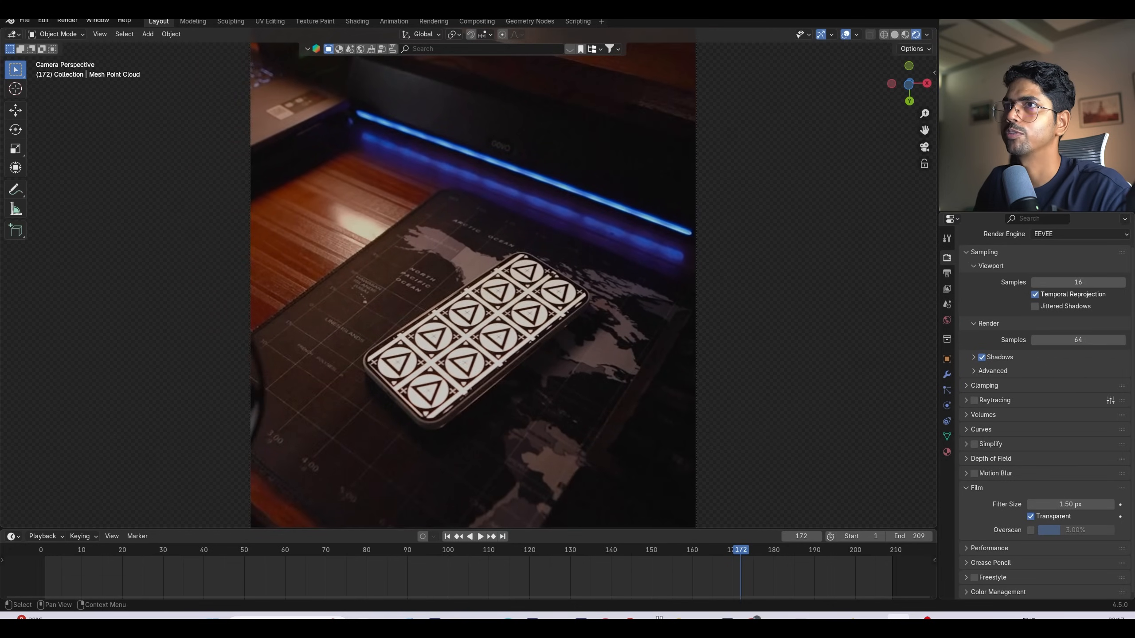
click(447, 536)
click(488, 536)
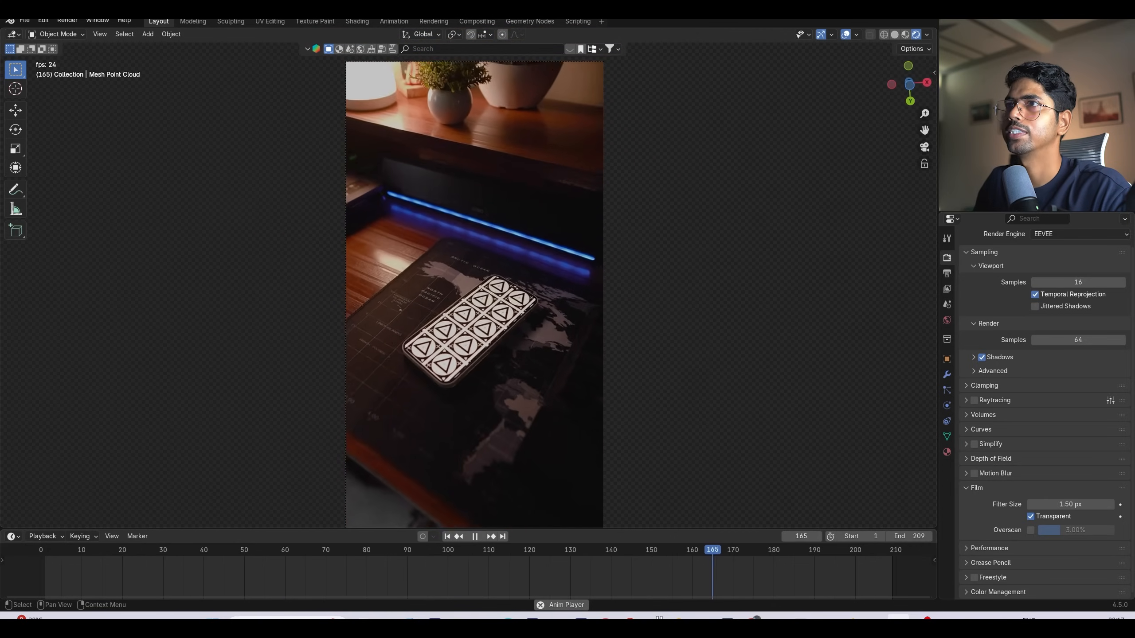
click(894, 34)
click(915, 34)
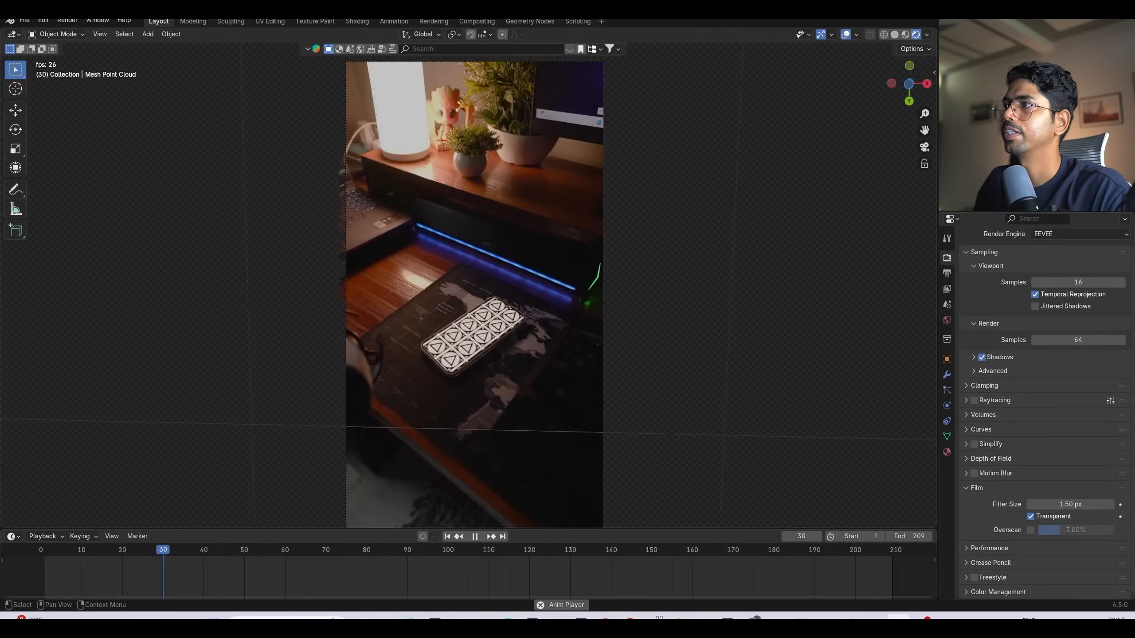
Step: Toggle the film's Transparent option repeatedly during playback to compare cloud and footage, leave it off and stop playback
click(1030, 516)
click(1031, 517)
click(1032, 517)
click(1032, 517)
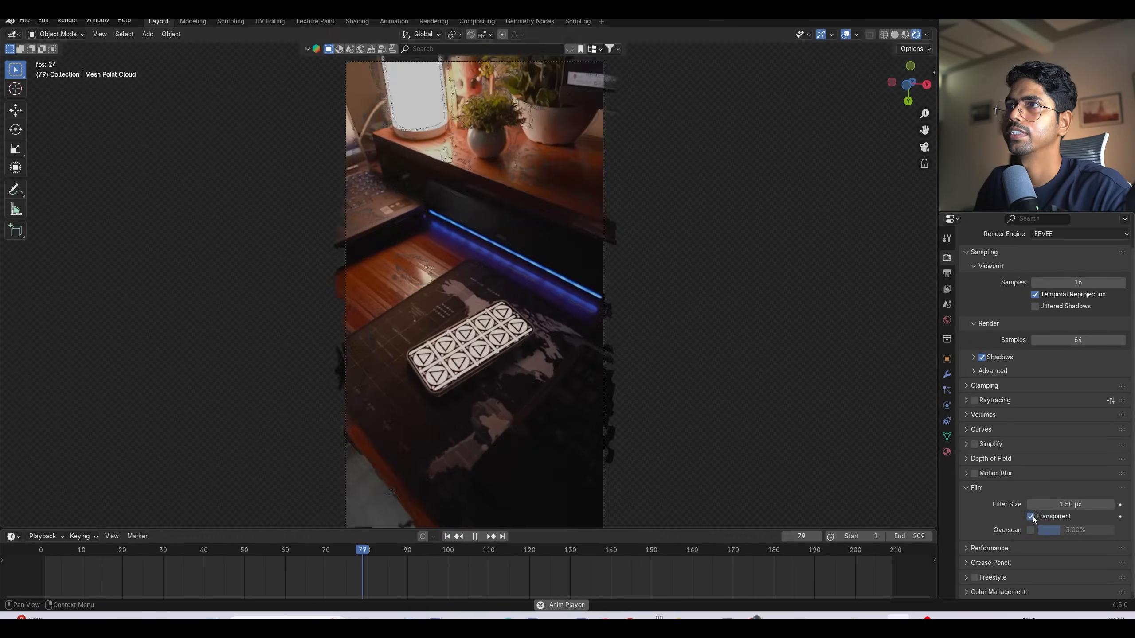
click(1032, 517)
click(1032, 517)
click(1032, 516)
key(space)
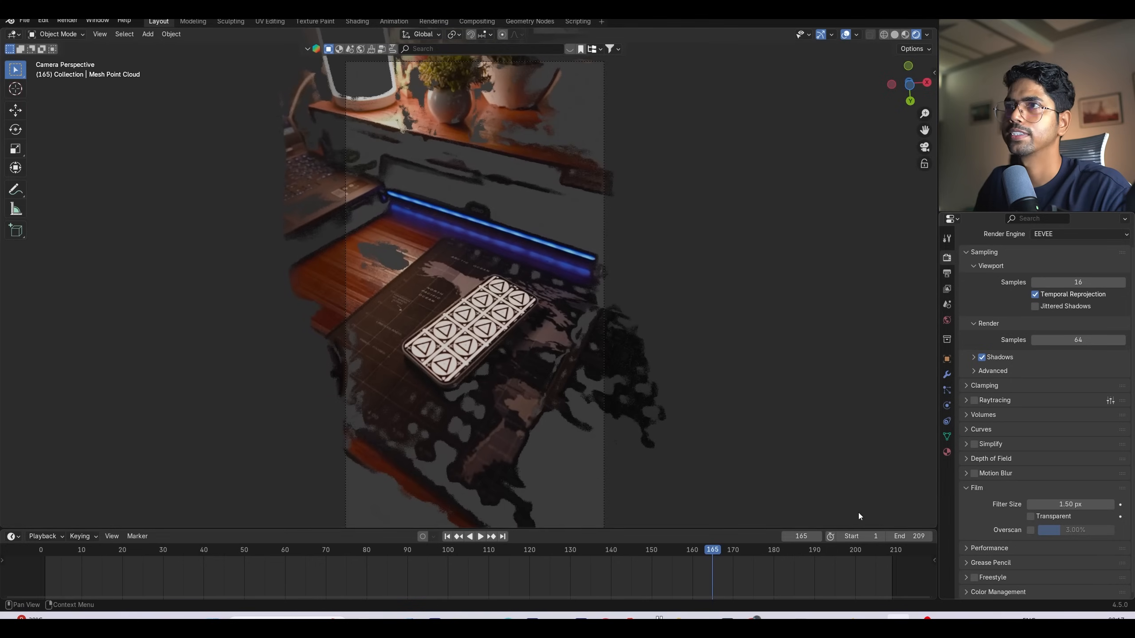
Step: Leave the camera view and examine the rendered dense point cloud from another angle
middle_drag(470, 417, 423, 263)
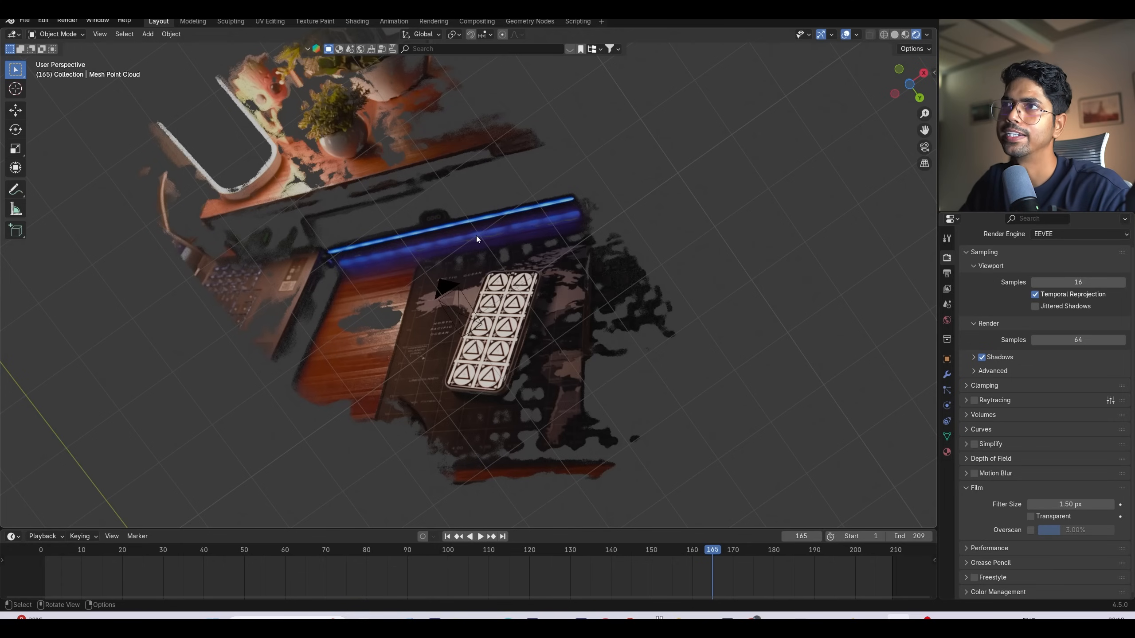
Step: Add an empty at the world origin, beside the dense point cloud
scroll(647, 317, down, 4)
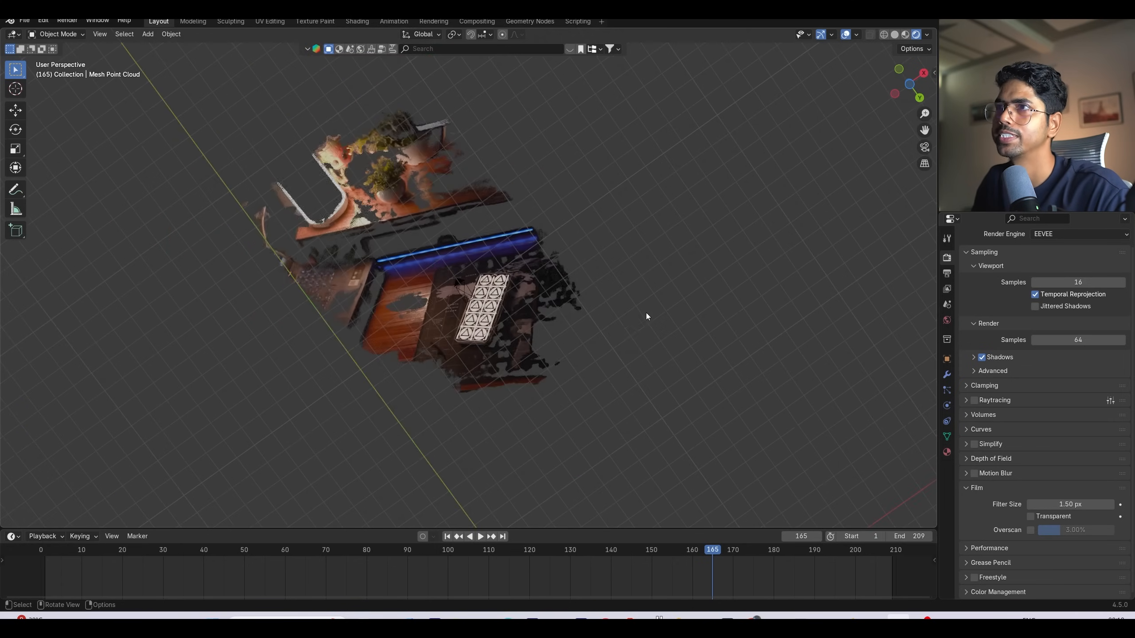
middle_drag(645, 312, 571, 299)
key(n)
key(n)
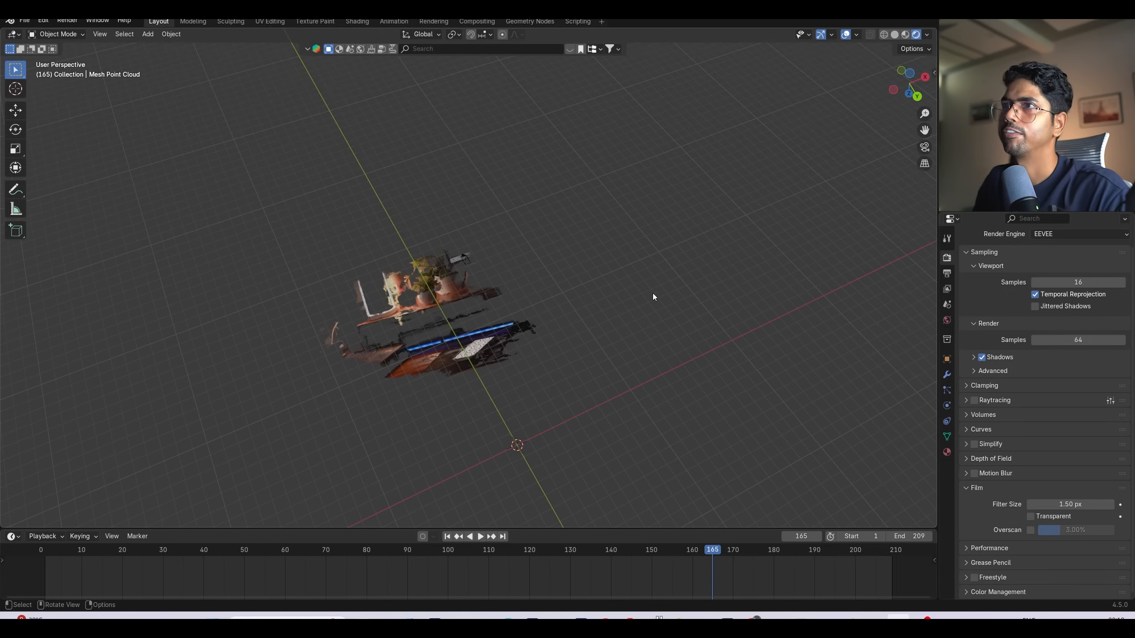
middle_drag(652, 293, 601, 374)
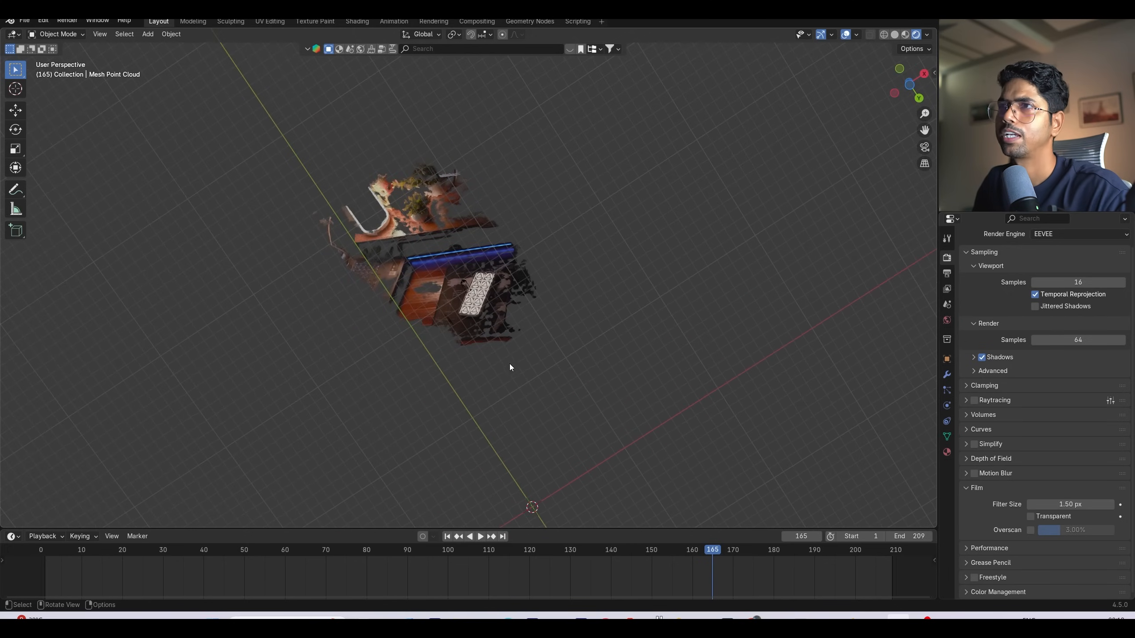
middle_drag(510, 368, 550, 322)
middle_drag(526, 271, 611, 244)
key(shift+a)
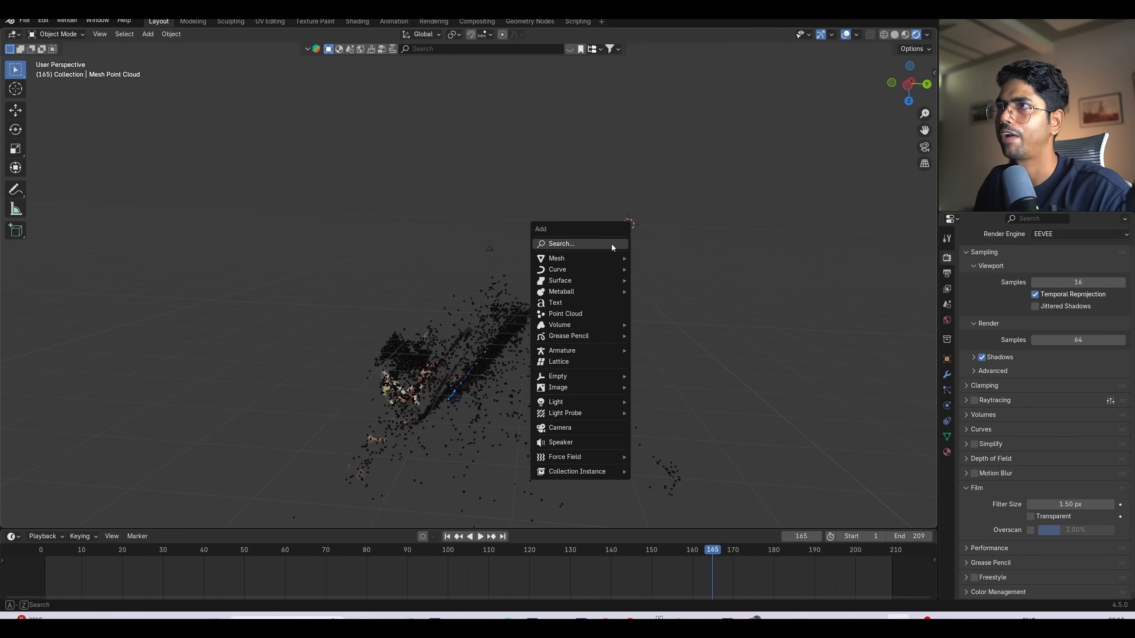
mouse_move(580, 376)
click(654, 377)
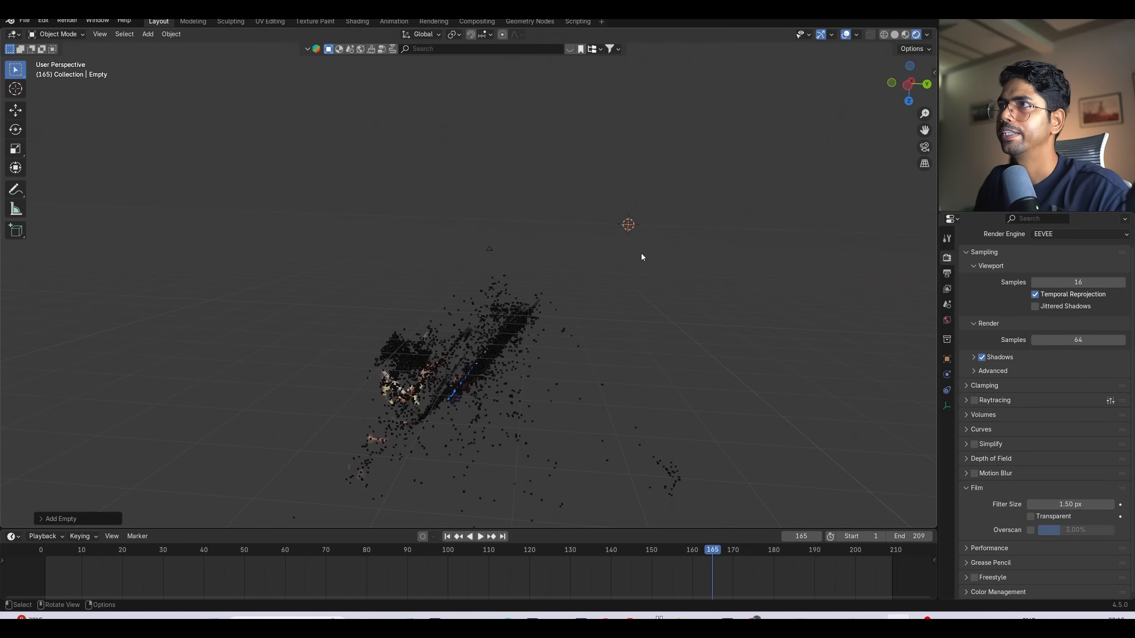
Step: Parent the animated camera and the point cloud to the empty using the Object option
scroll(690, 224, up, 3)
key(ctrl+i)
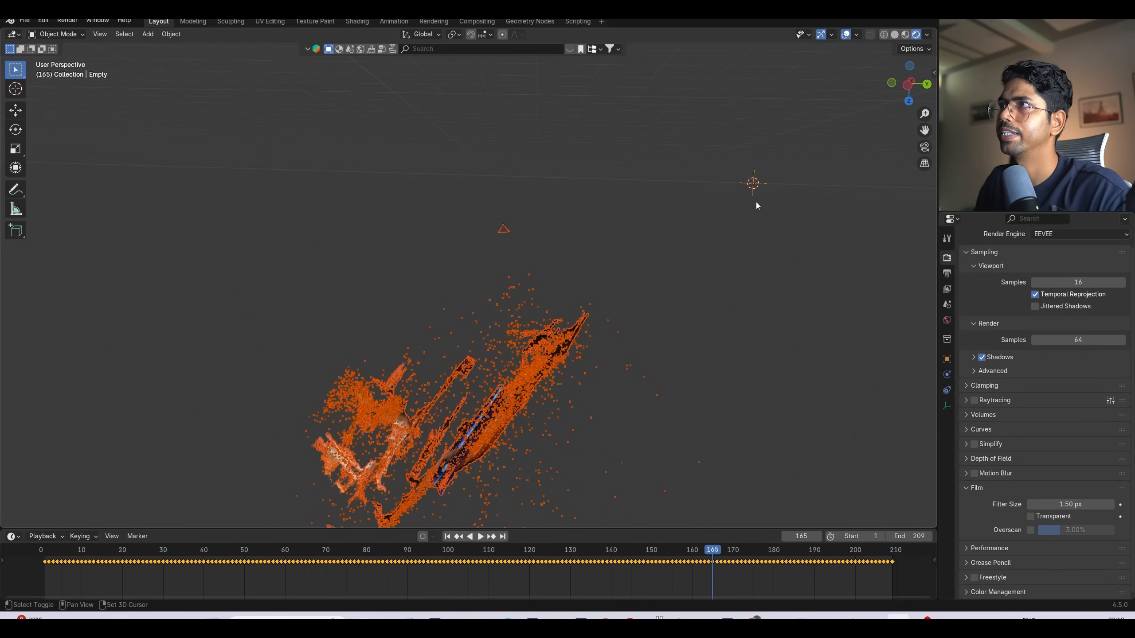
key(ctrl+p)
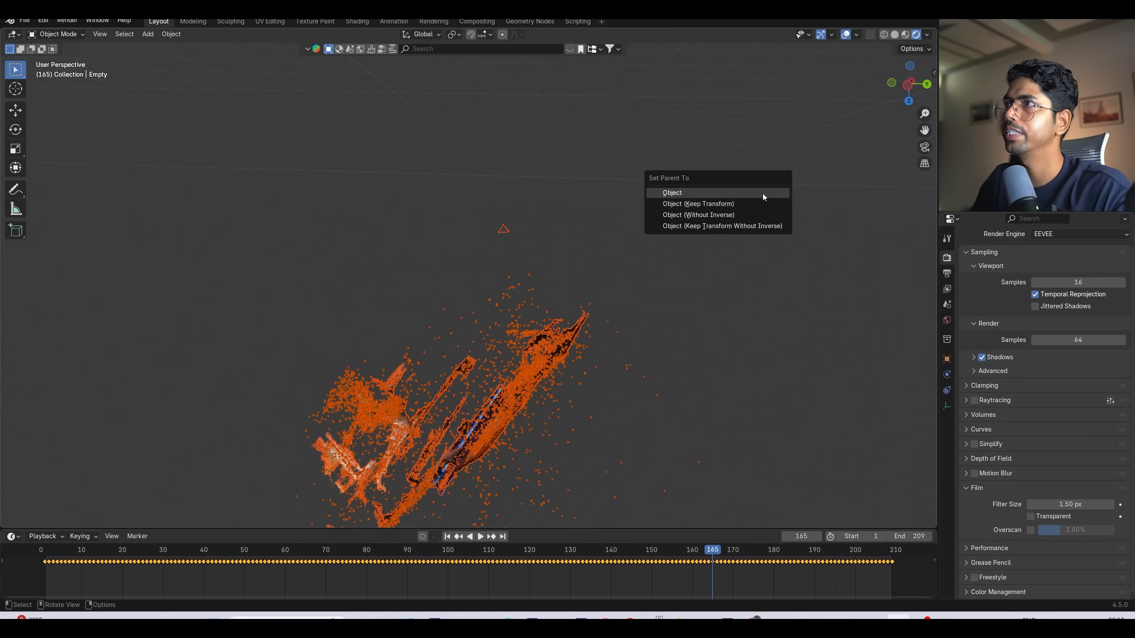
click(761, 194)
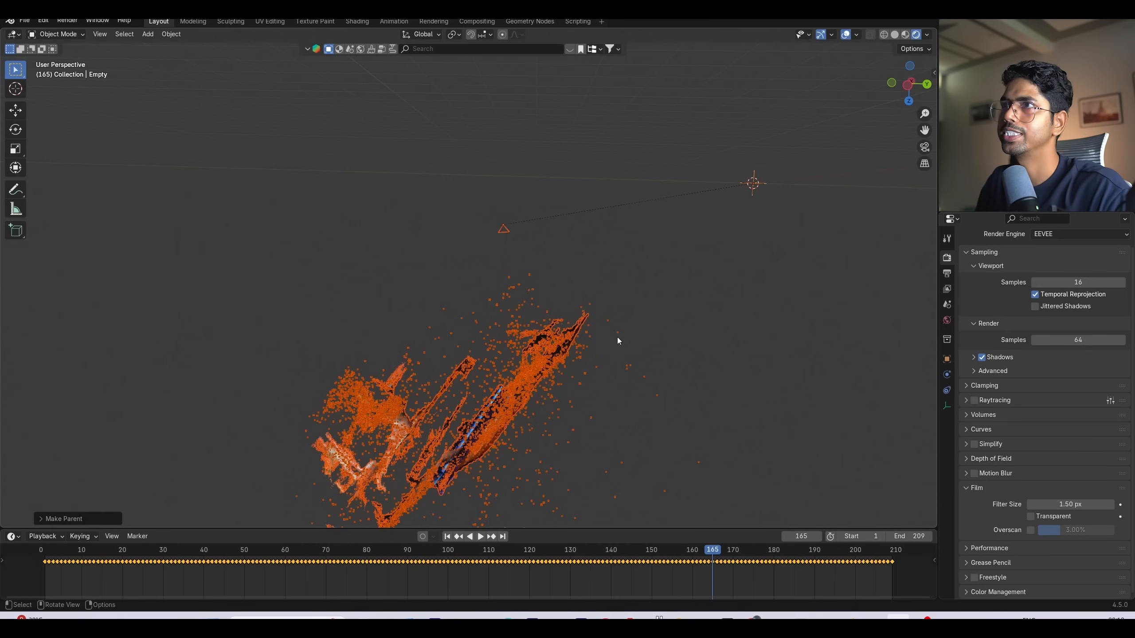
Step: Select only the empty and rotate it in the right orthographic view until the desk surface lies level with the grid
shift+middle_drag(669, 339, 614, 331)
click(701, 175)
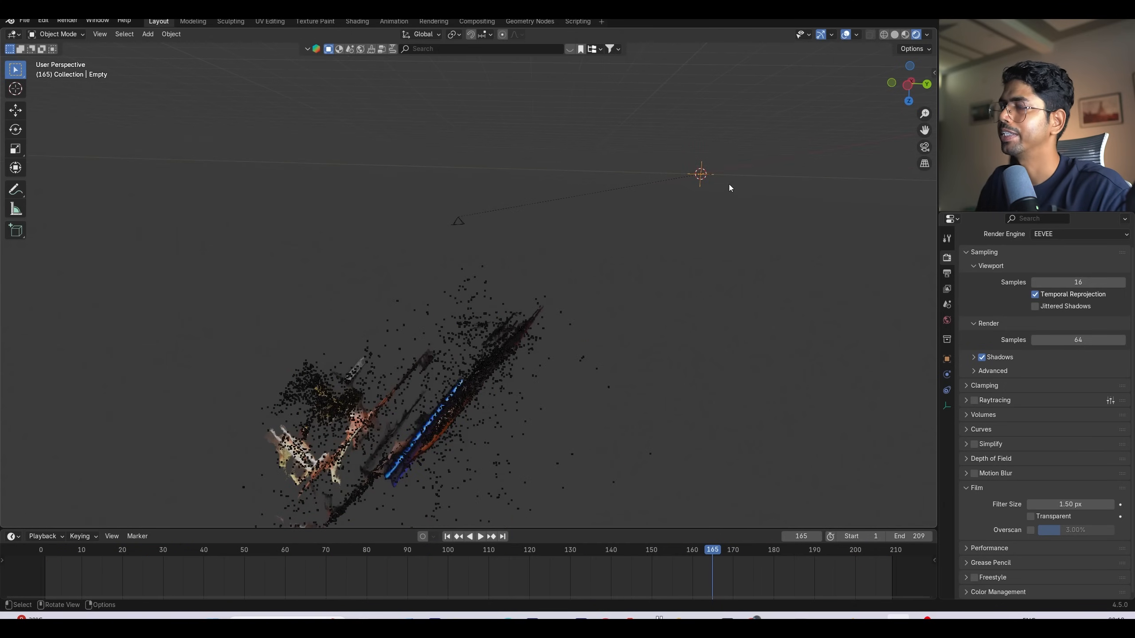
key(KP_1)
key(KP_3)
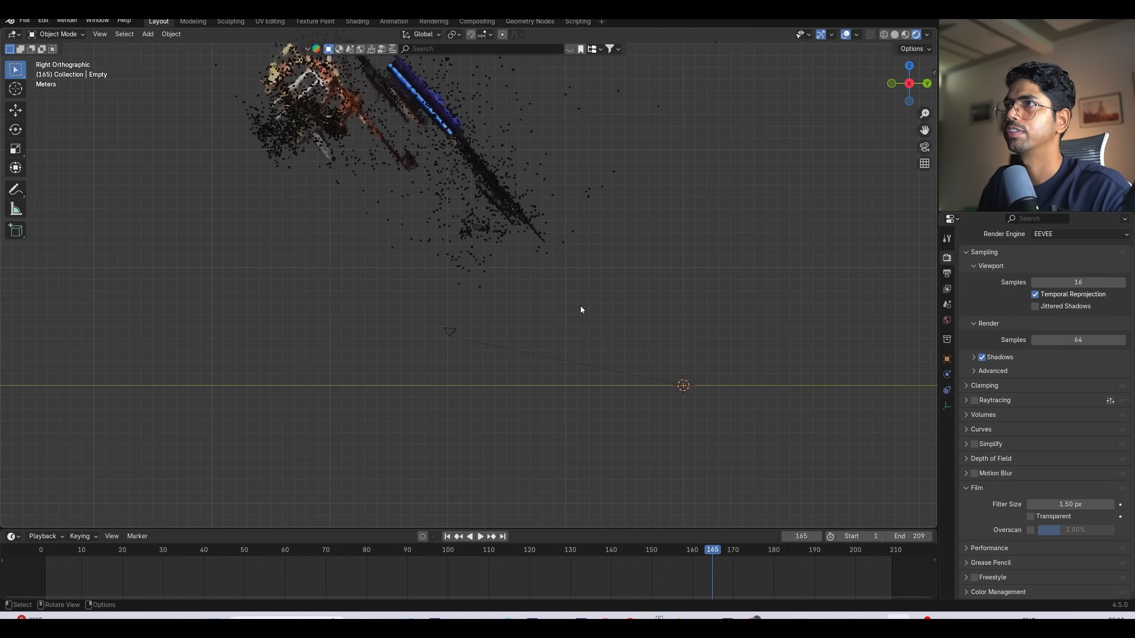
key(r)
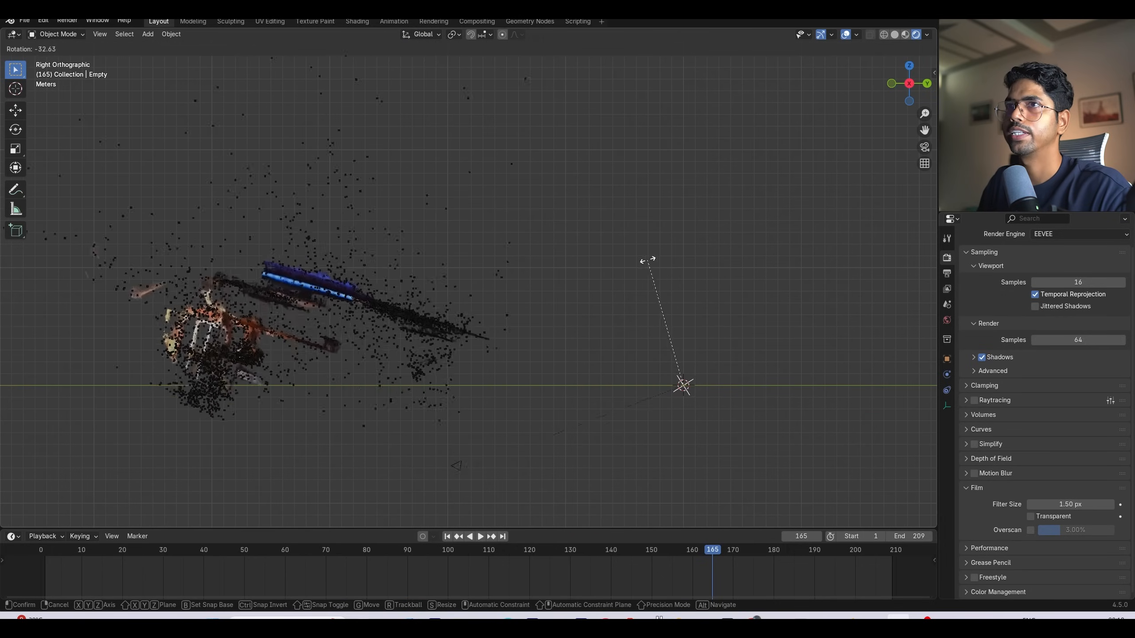
click(613, 274)
Step: Rotate the empty about 180° in the front orthographic view to turn the point cloud upright
key(KP_1)
key(r)
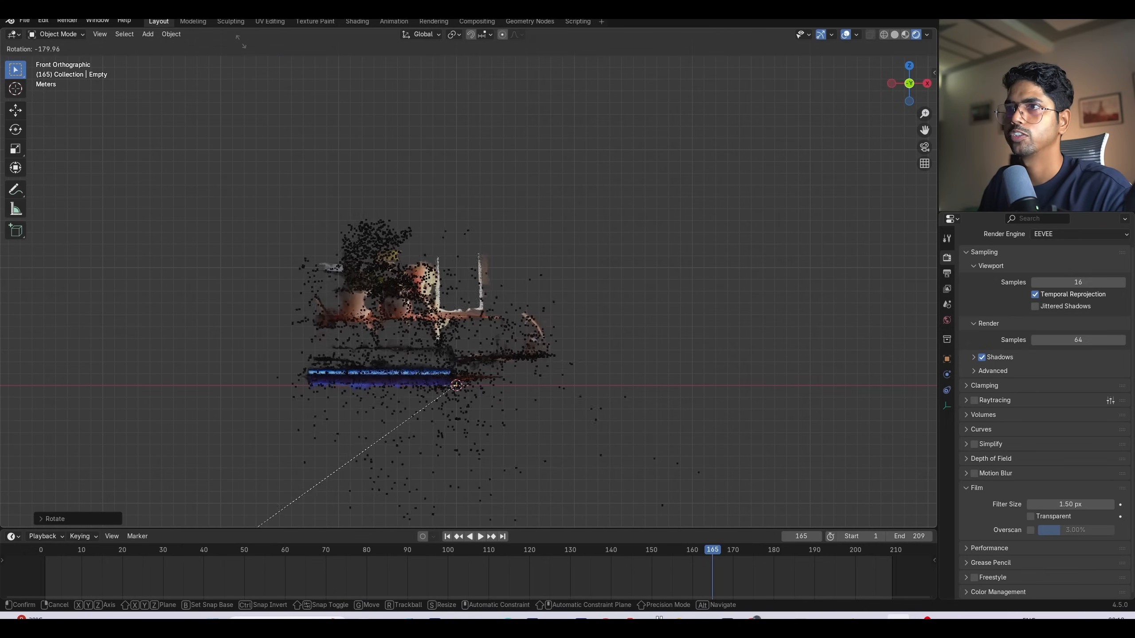
click(250, 524)
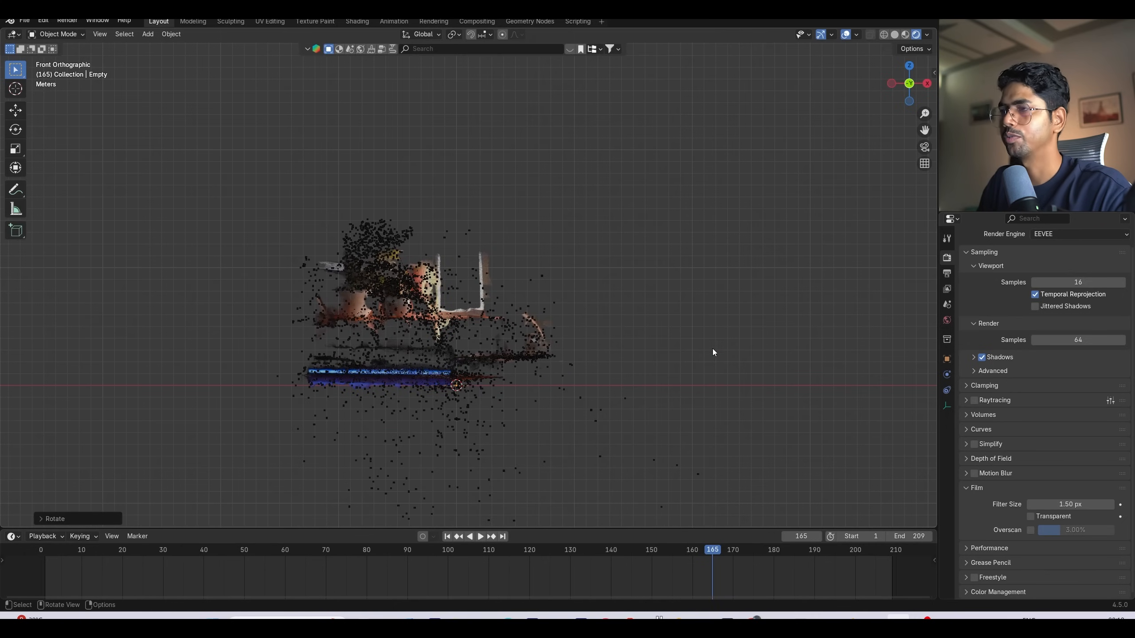
Step: In top view, move the empty about 17 m along negative Y to bring the desk's front edge to the origin, and rotate it square to the axes
key(KP_7)
key(r)
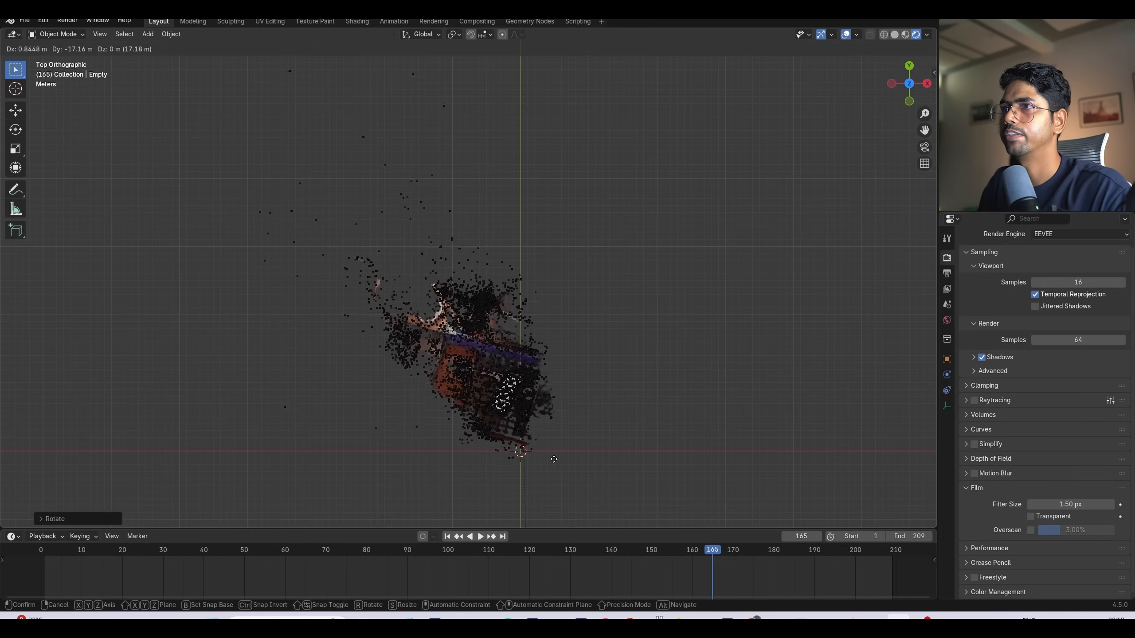
click(556, 458)
key(r)
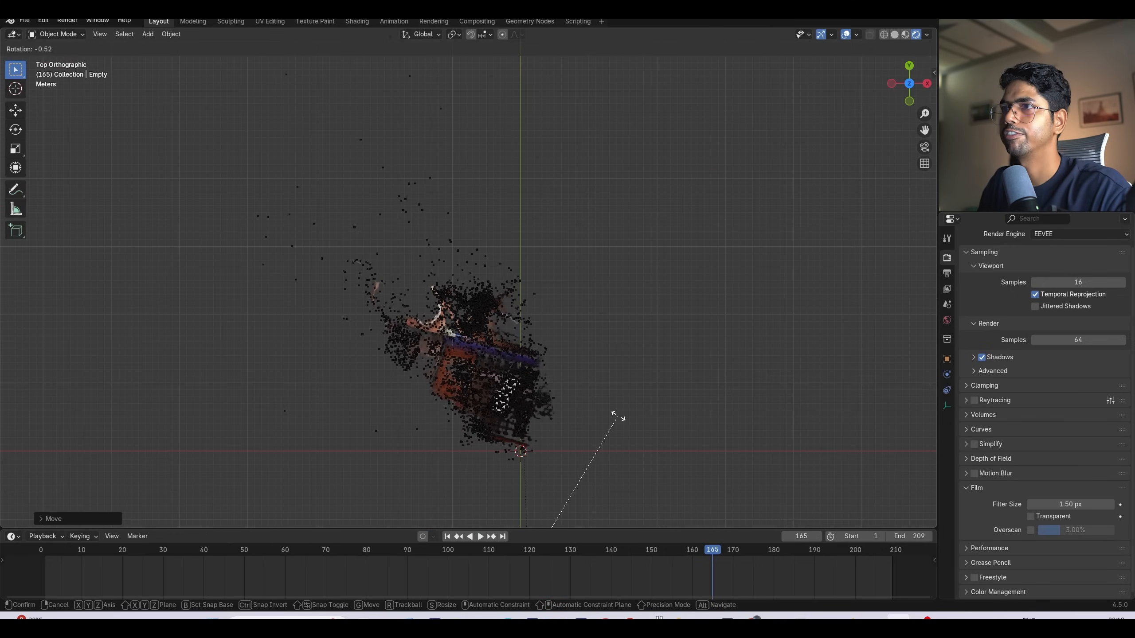
click(627, 358)
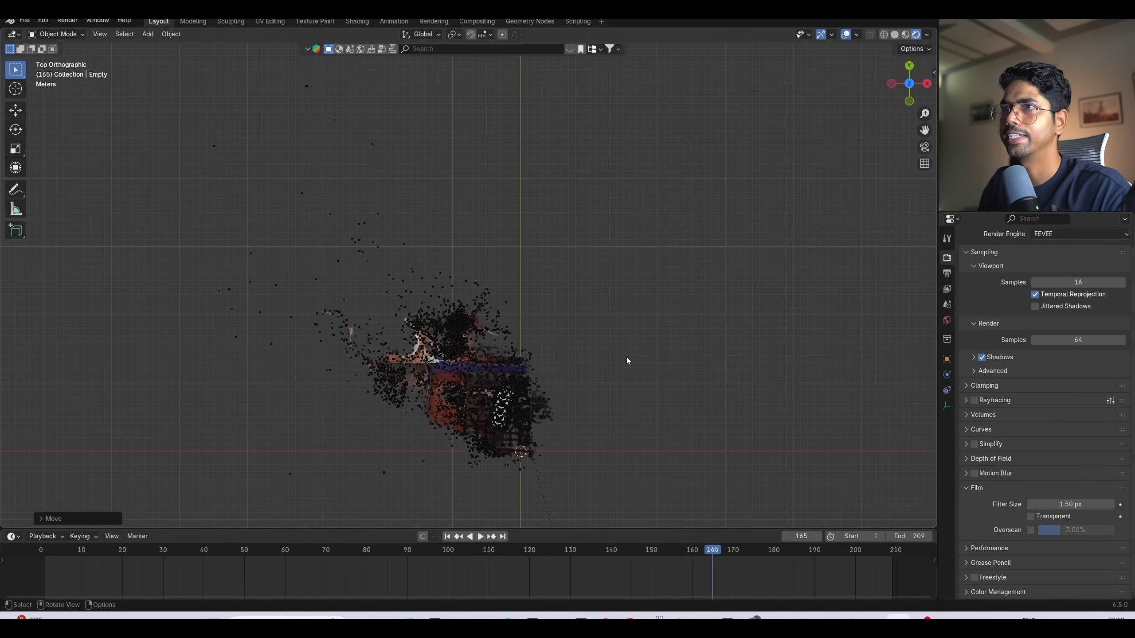
Step: Look through the camera and play the animation to check the reoriented scene
middle_drag(611, 326, 631, 360)
key(ctrl+KP_3)
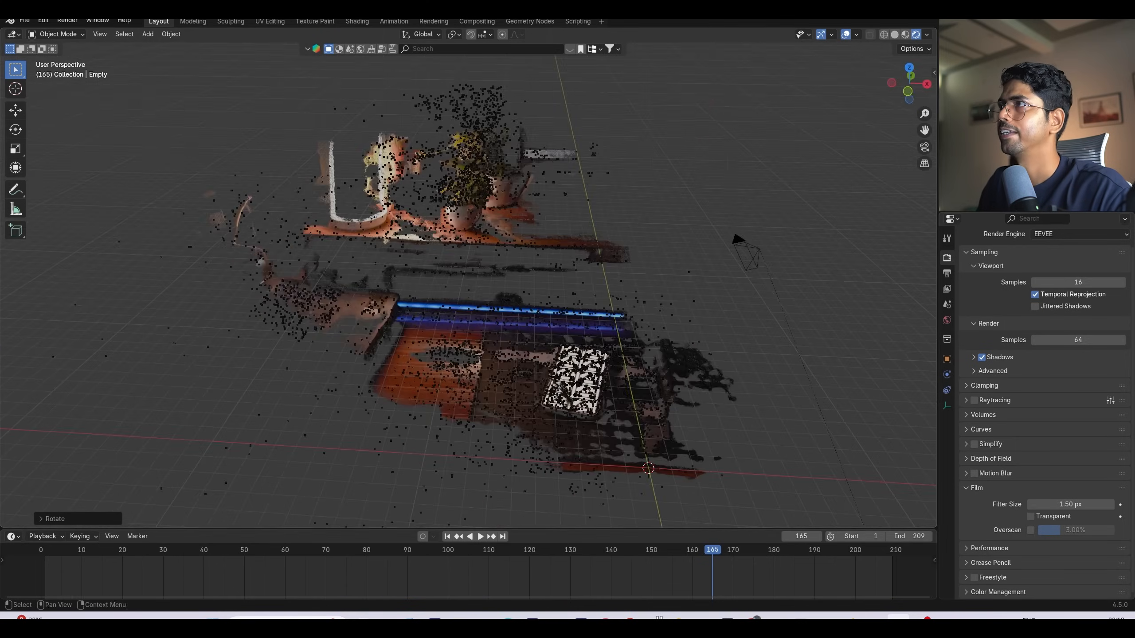
click(924, 147)
key(space)
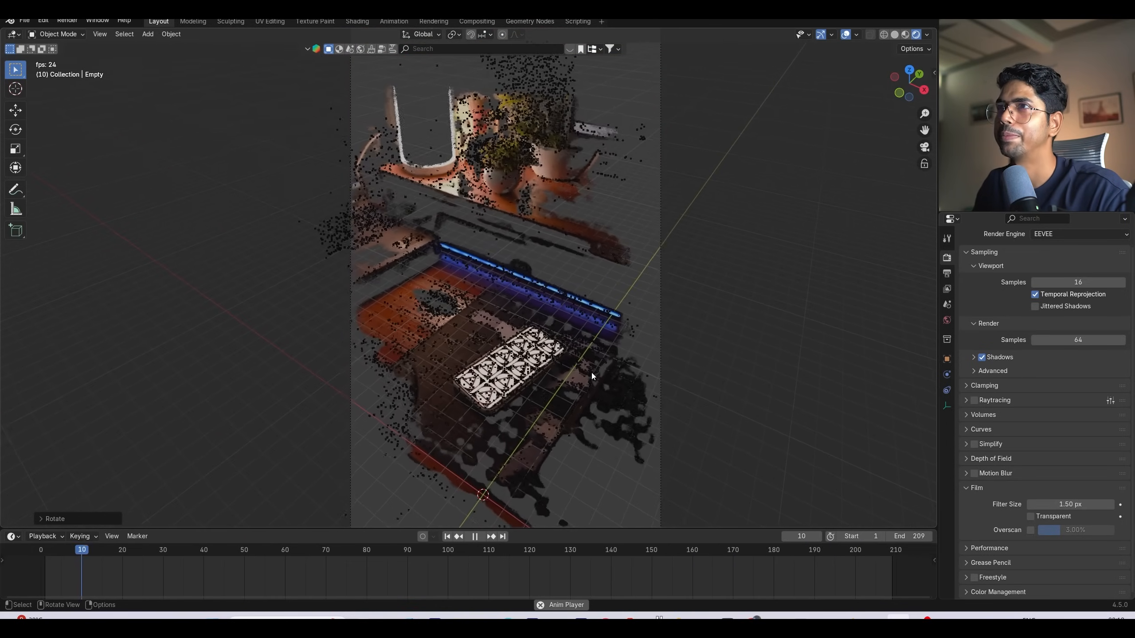
Step: Save the scene as a Blender file
key(ctrl+s)
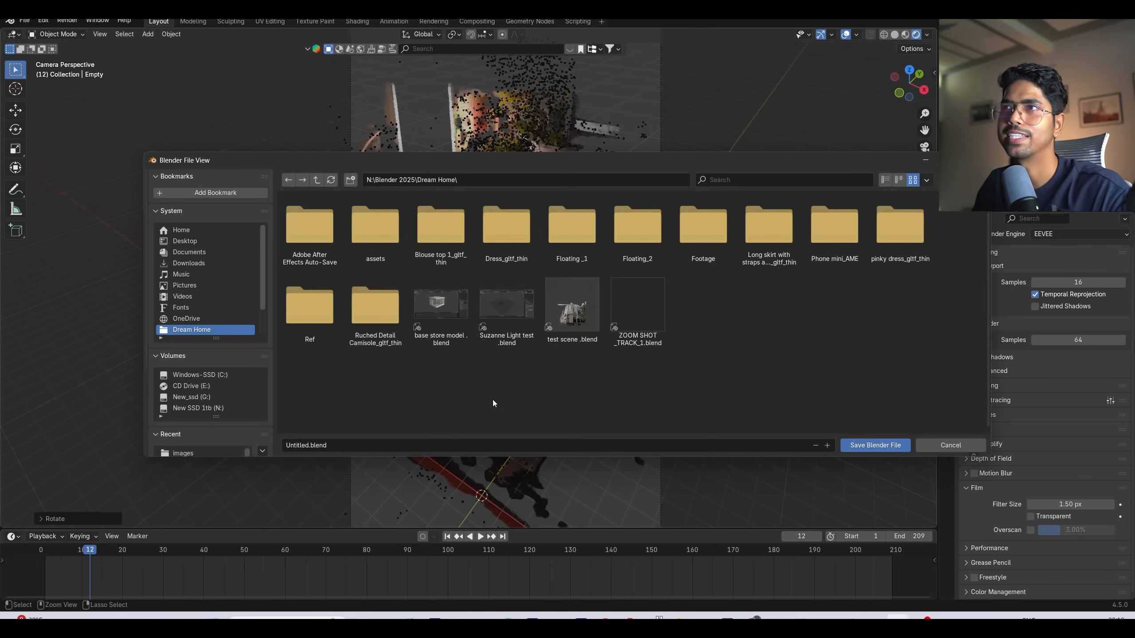
scroll(211, 464, down, 2)
click(202, 453)
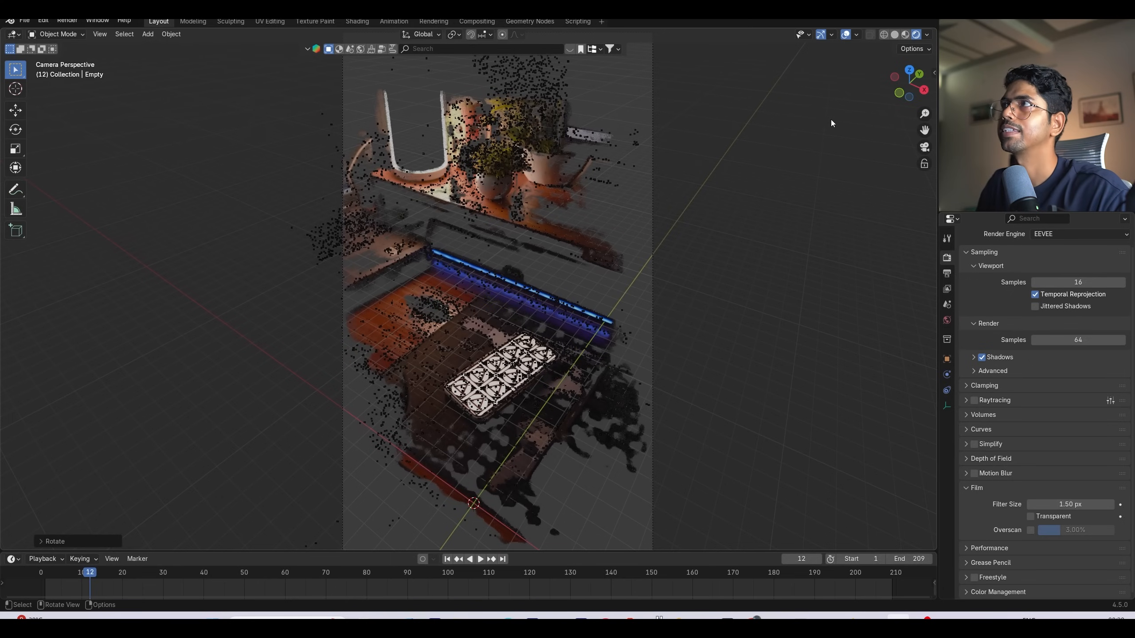
drag(994, 215, 994, 202)
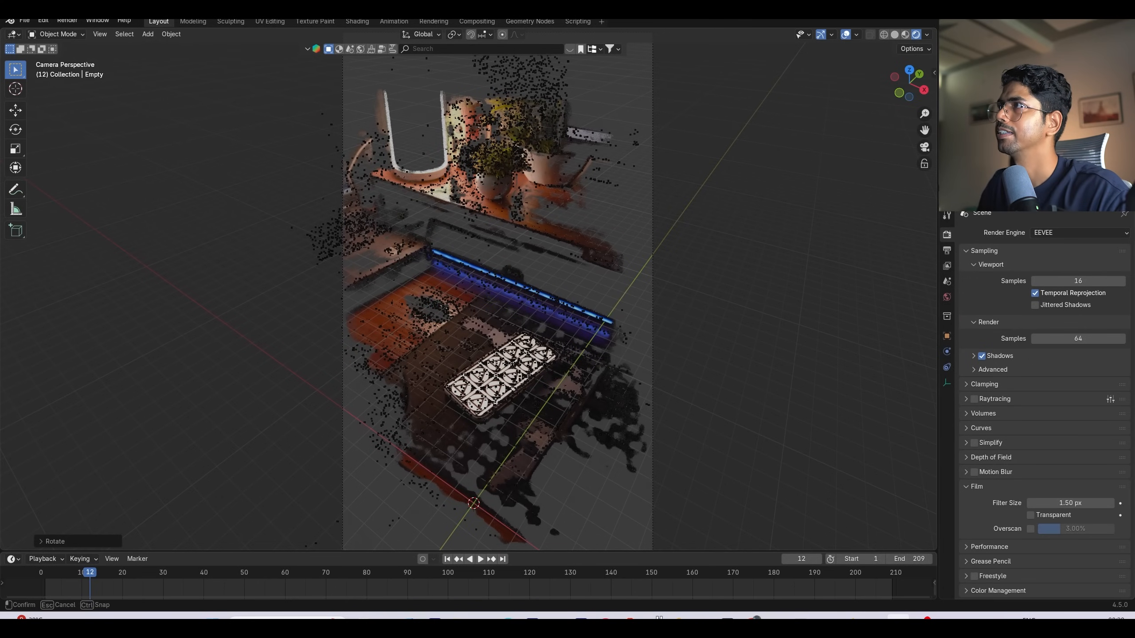
key(ctrl+s)
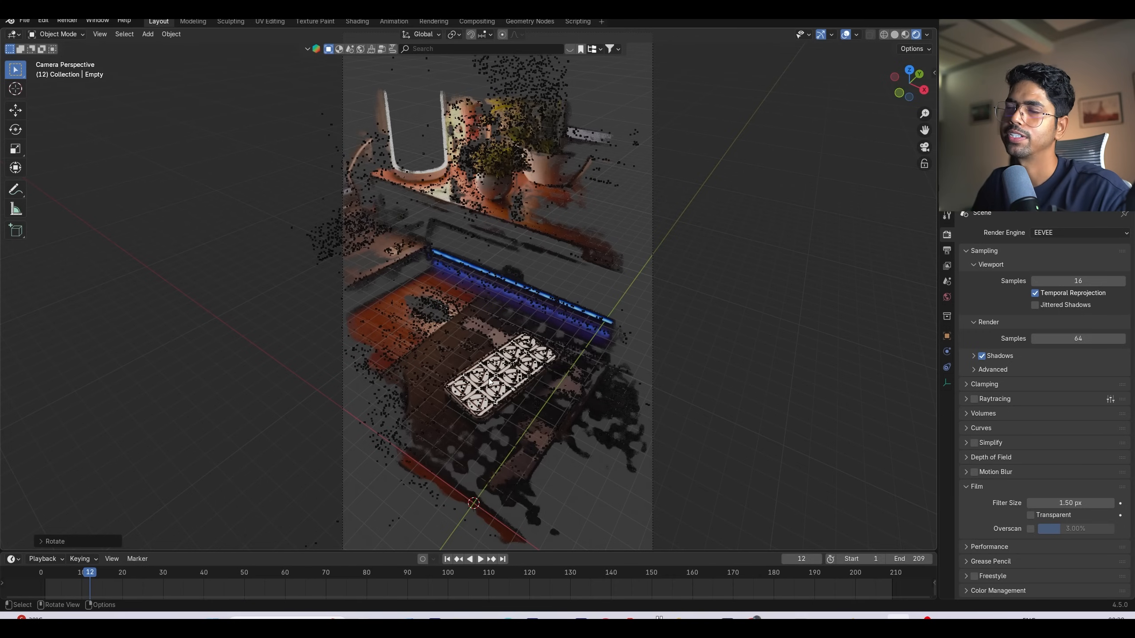
Step: Add a mesh plane at the world origin as a reference for the scene's scale
scroll(523, 290, up, 3)
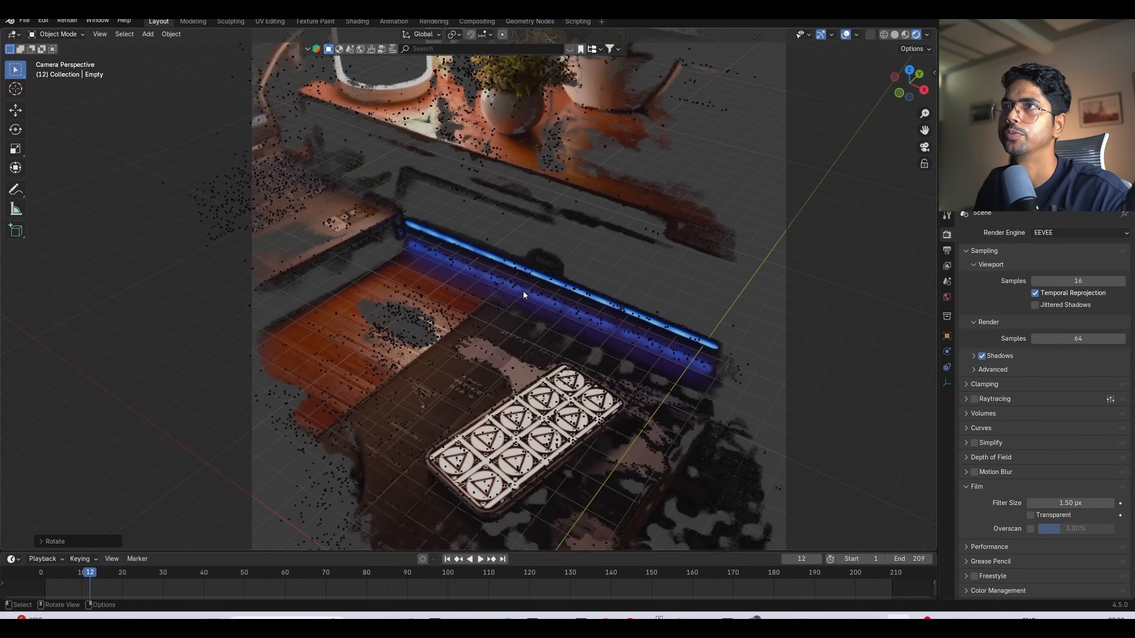
shift+middle_drag(523, 291, 529, 249)
scroll(463, 299, down, 1)
key(shift+a)
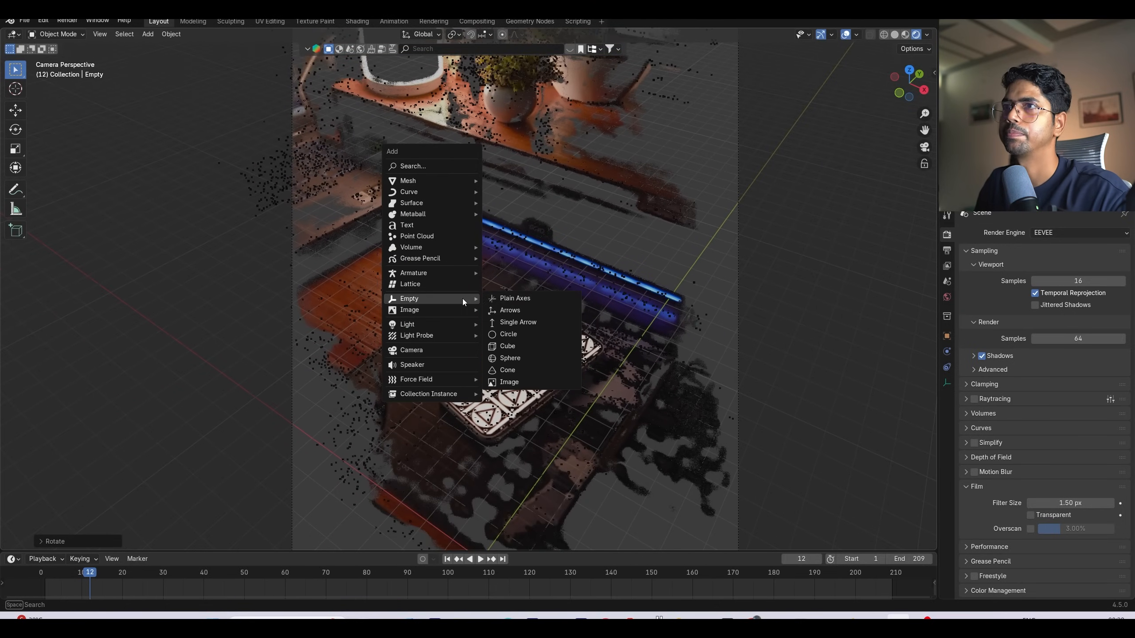
mouse_move(460, 184)
click(508, 180)
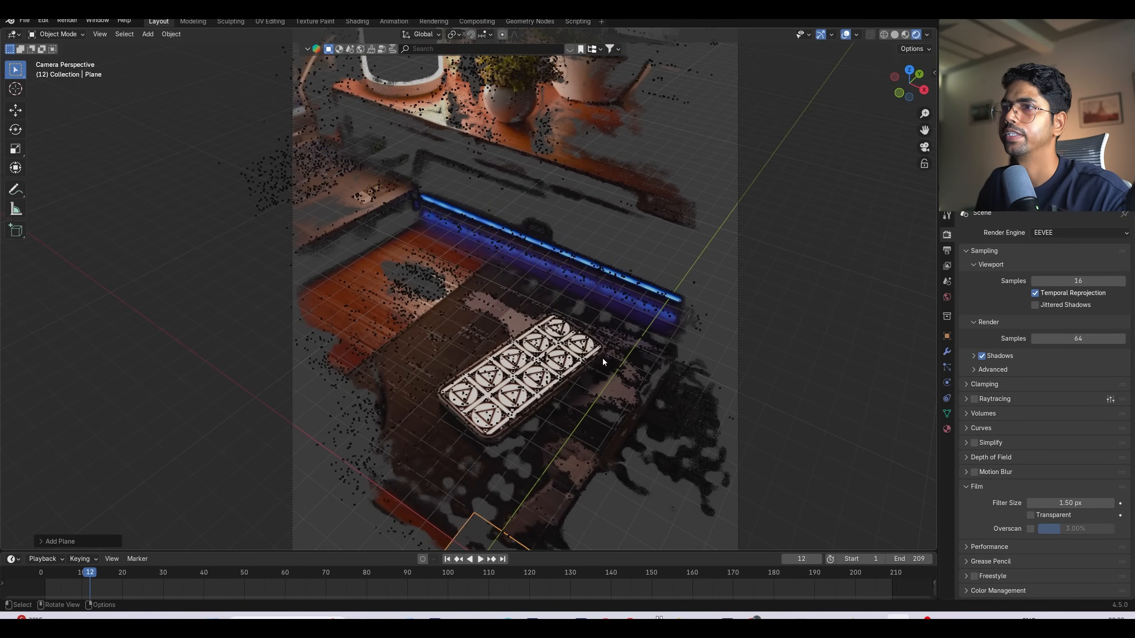
scroll(498, 473, down, 2)
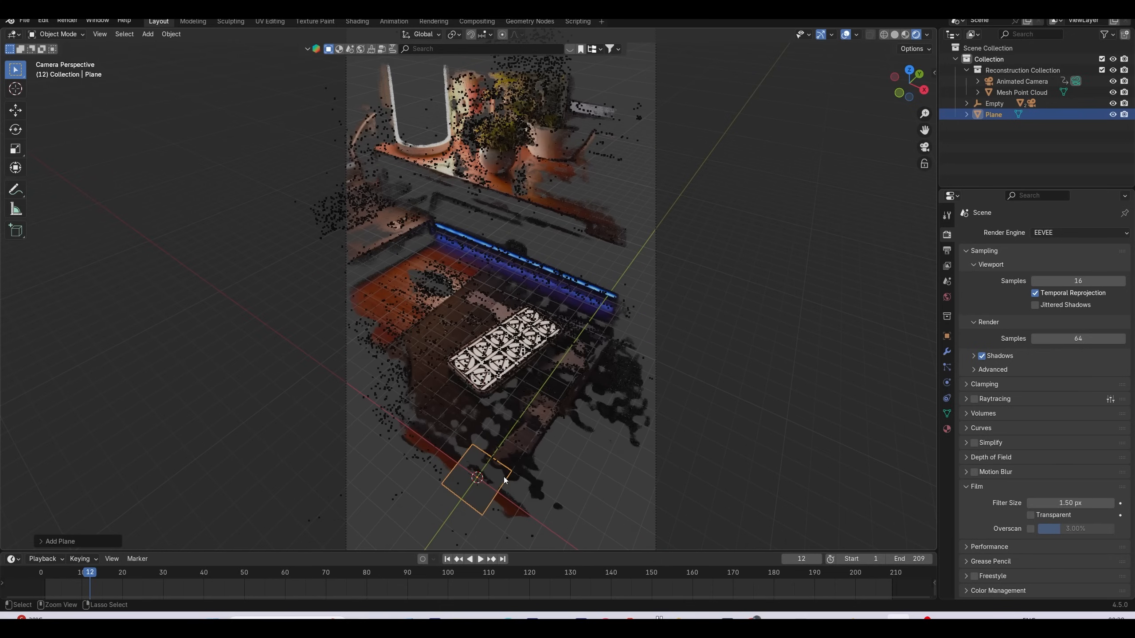
Step: Select the empty that parents the camera and cloud, and set the transform pivot point to 3D Cursor in top view
click(991, 108)
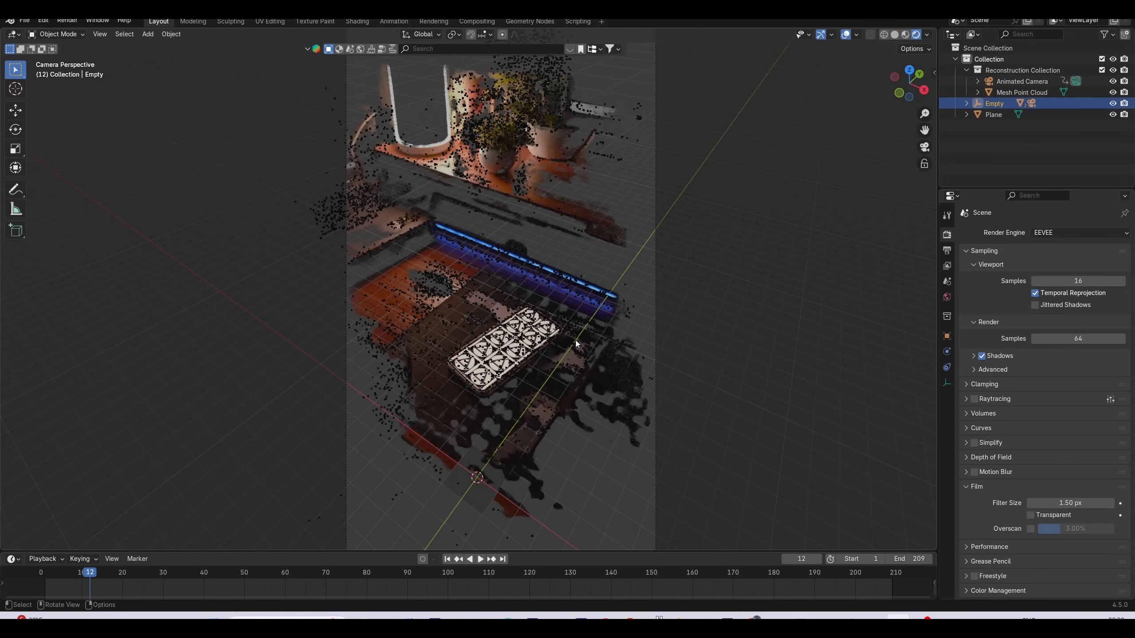
scroll(593, 348, down, 4)
scroll(593, 347, up, 3)
key(s)
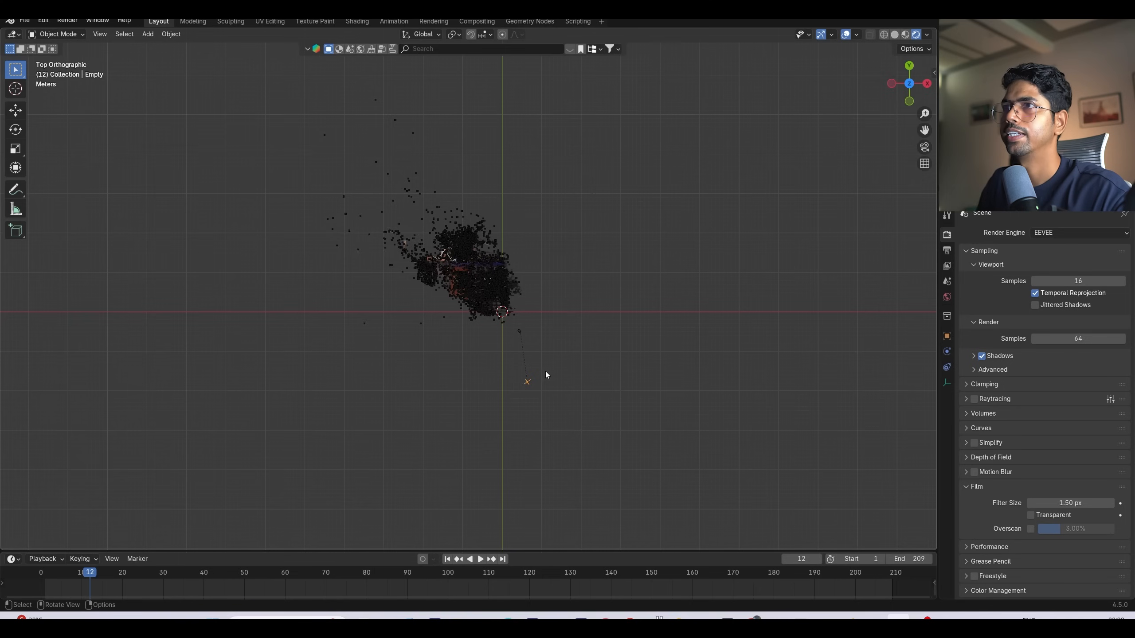
scroll(559, 364, up, 2)
scroll(580, 389, up, 3)
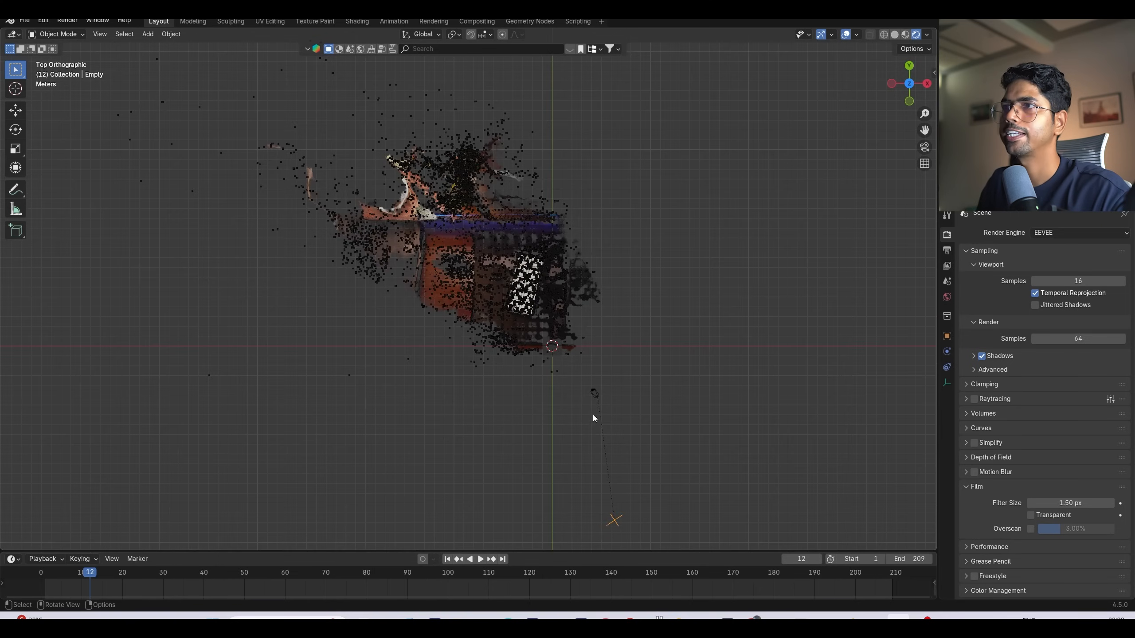
click(453, 35)
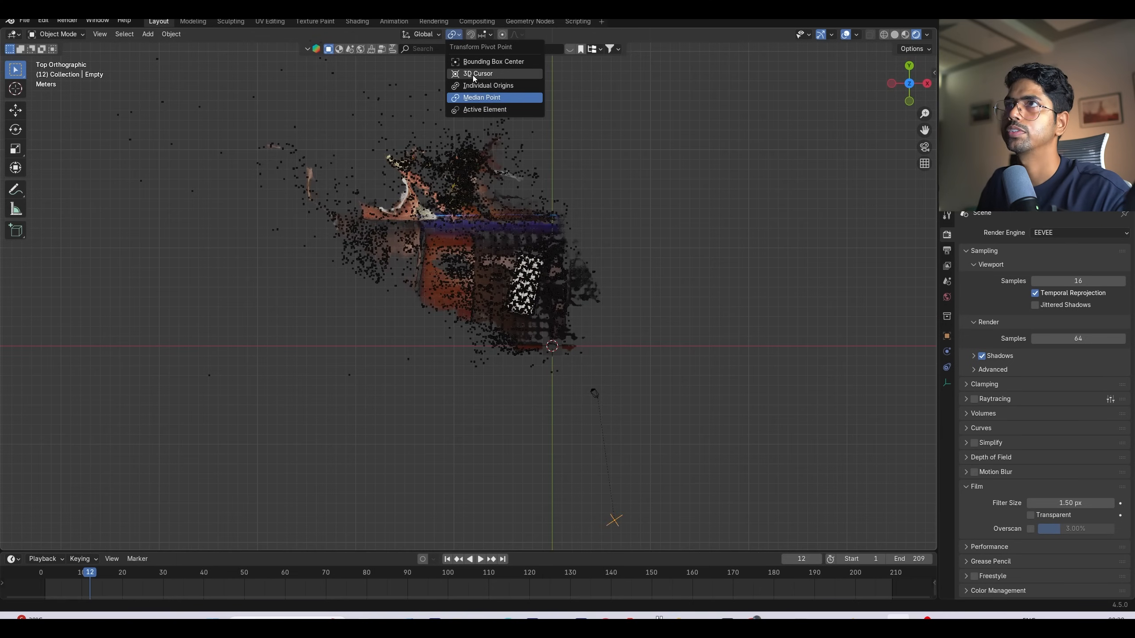
click(477, 73)
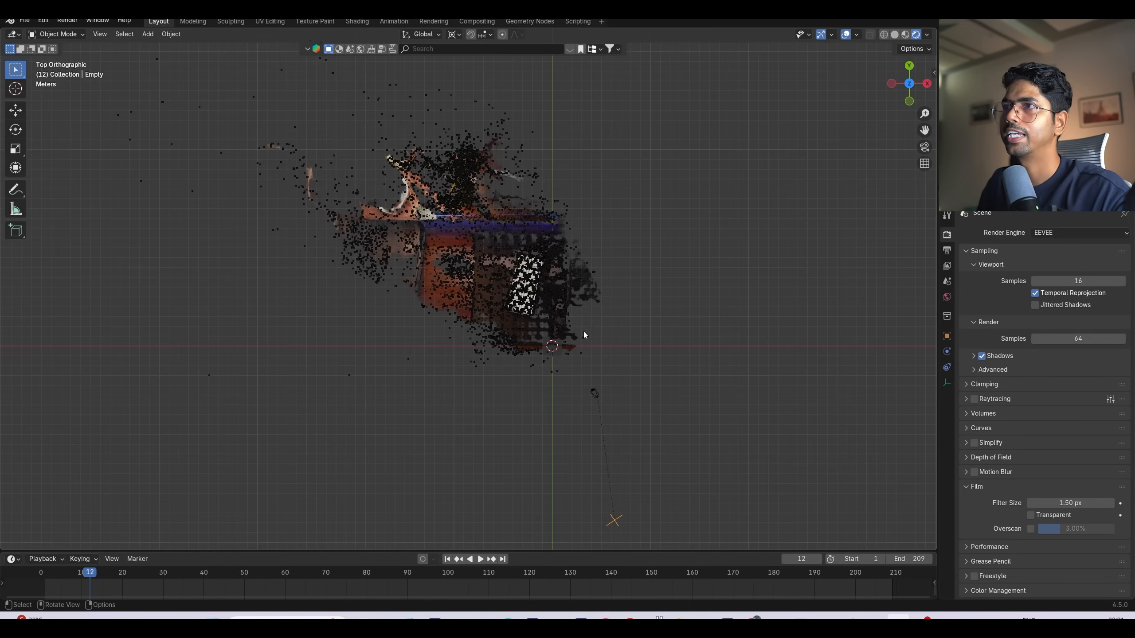
Step: Scale the parent empty about the 3D cursor while looking through the camera, and save the file
key(s)
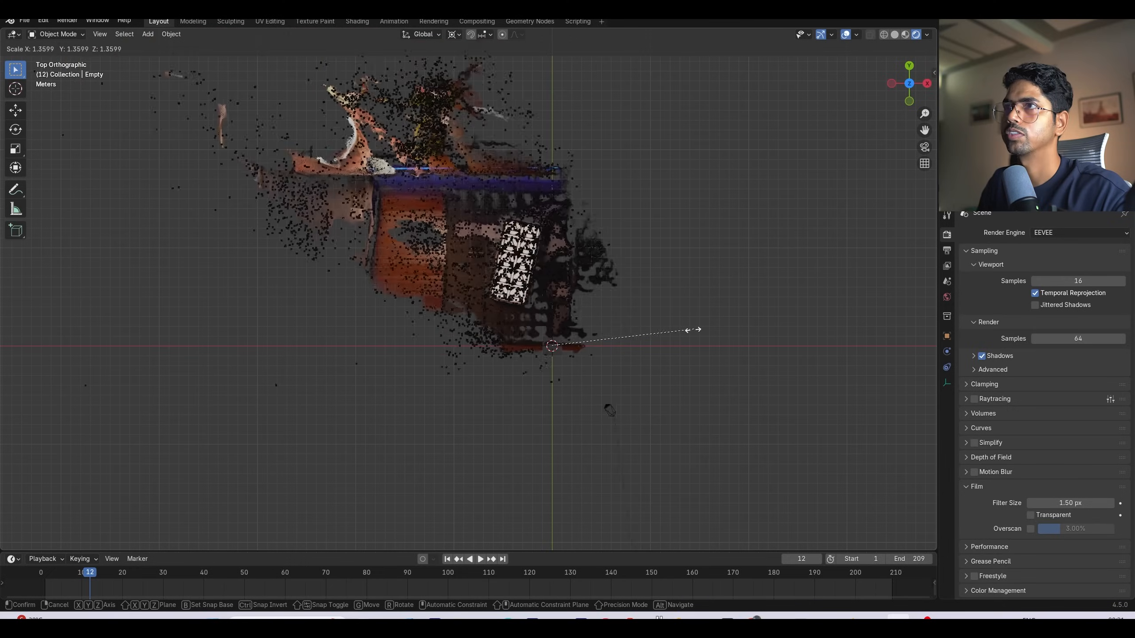
click(700, 322)
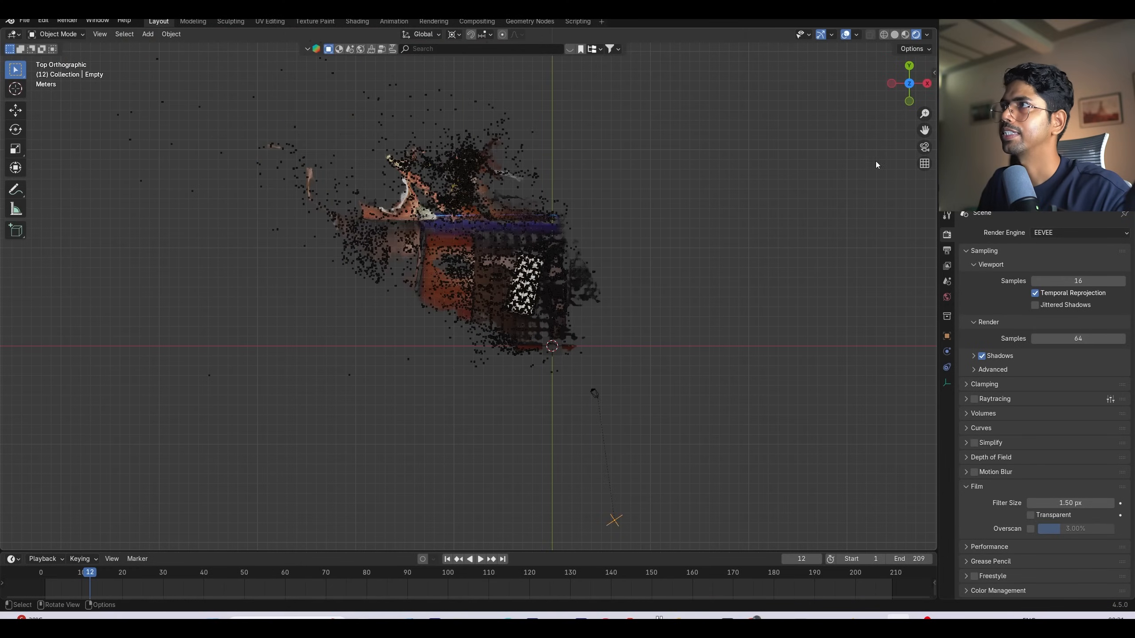
click(924, 148)
key(s)
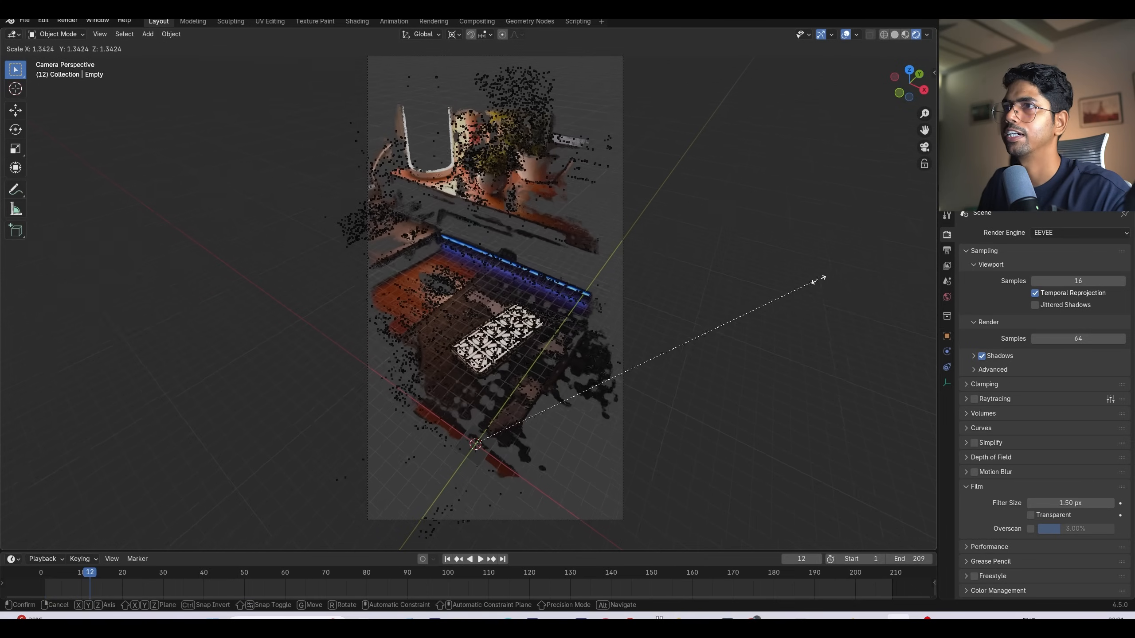
click(690, 429)
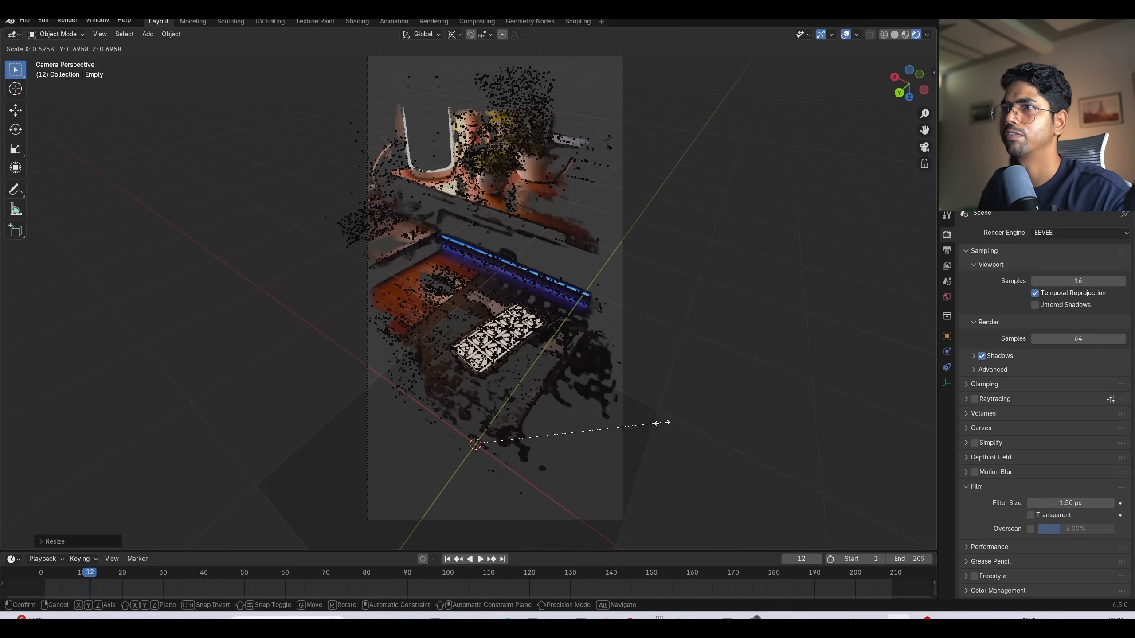
click(685, 414)
scroll(641, 393, up, 2)
key(ctrl+s)
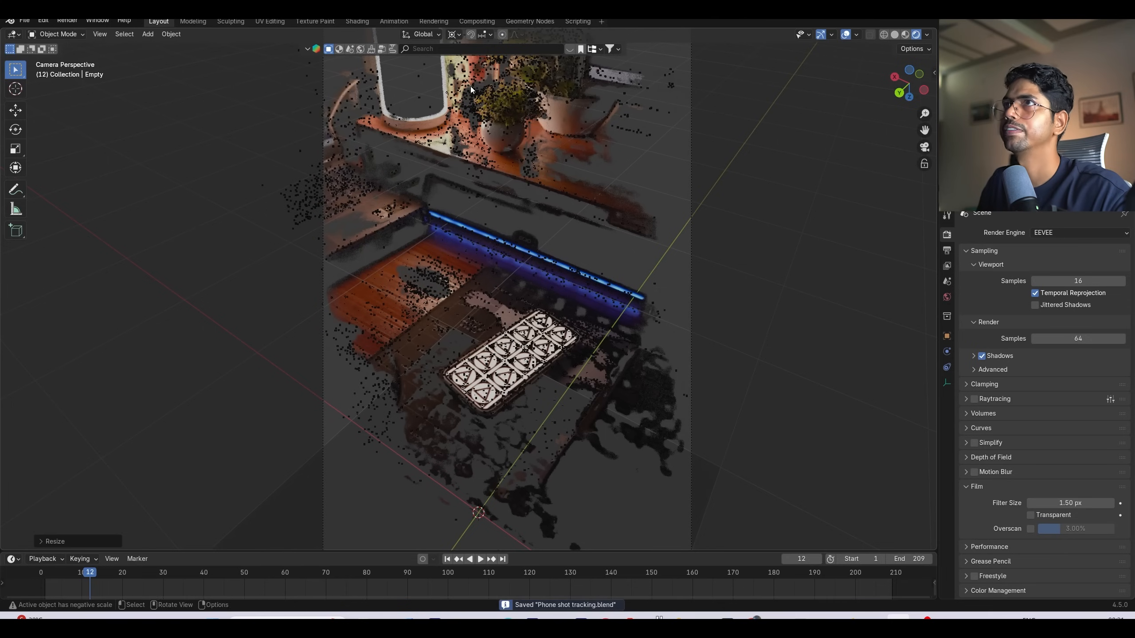
Step: Set the transform pivot point to Median Point and move the reference plane along Y toward the blue light strip
click(453, 35)
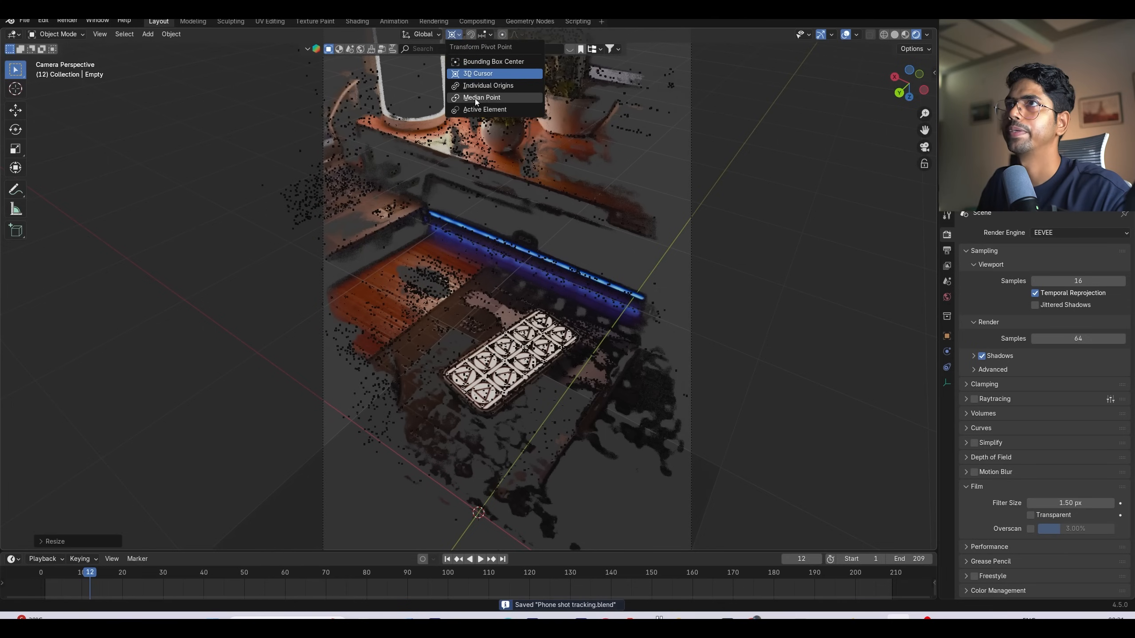
click(498, 97)
scroll(677, 300, up, 3)
click(564, 417)
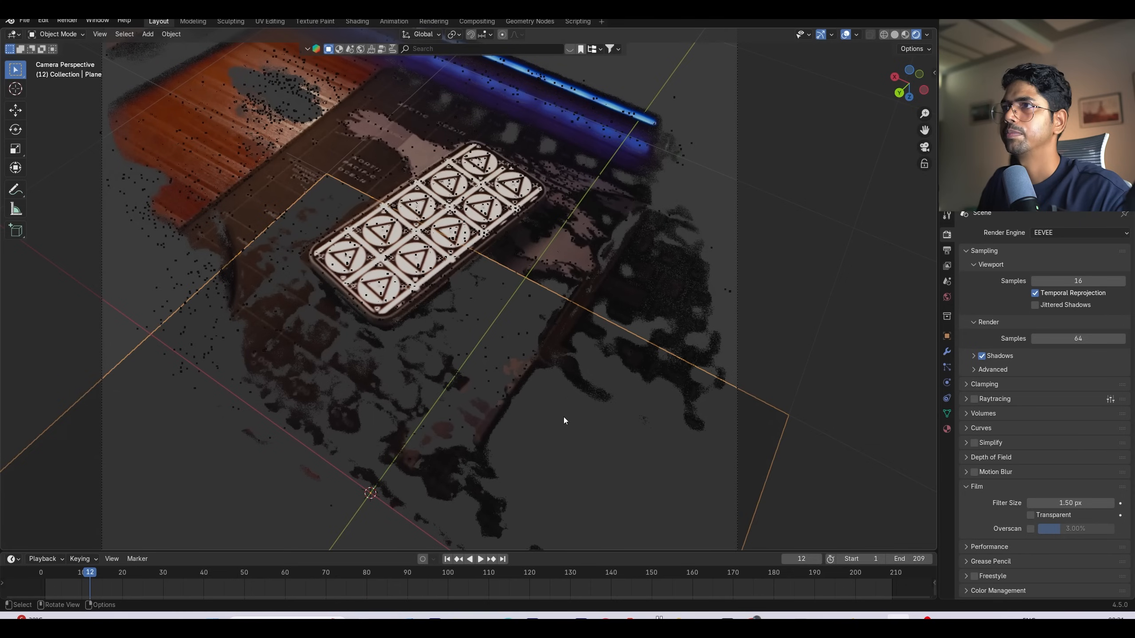
key(g)
key(y)
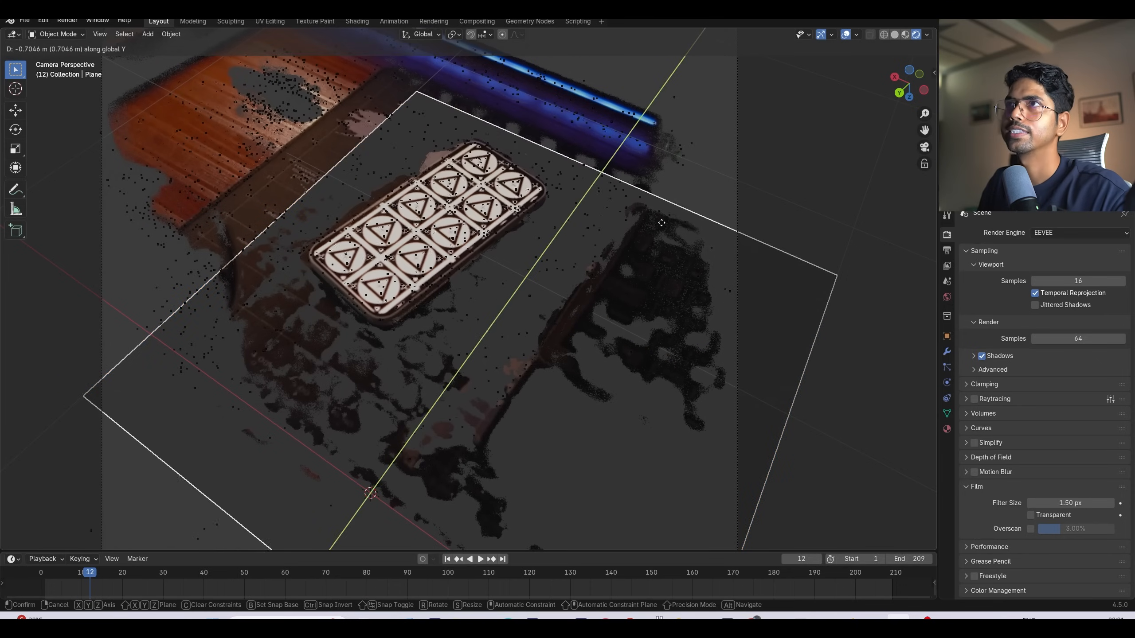
click(673, 205)
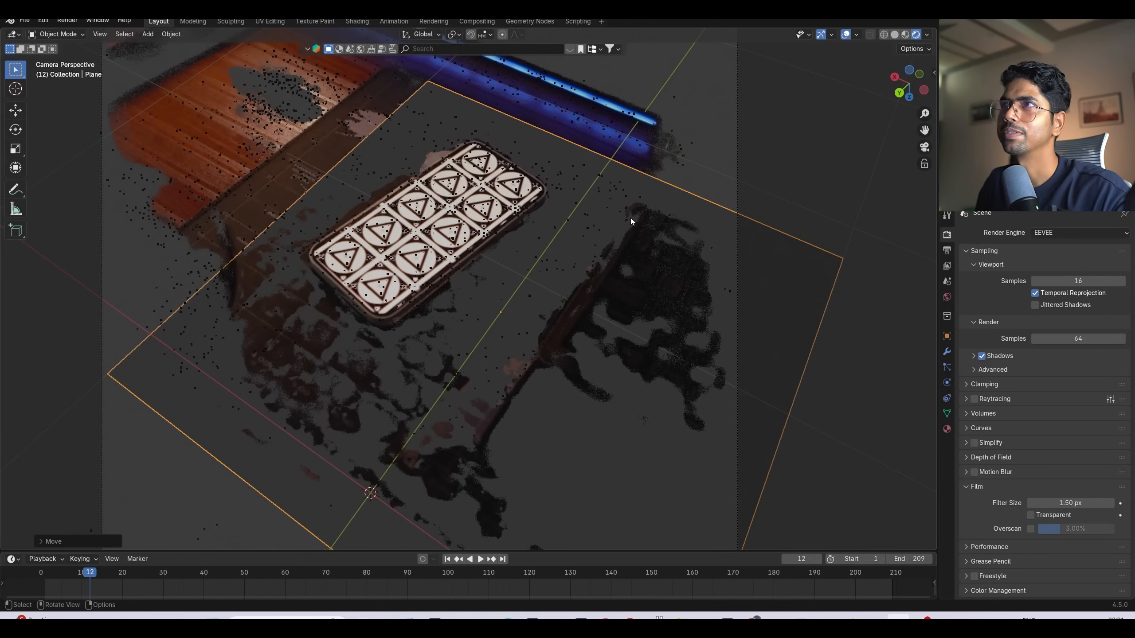
Step: Scale the plane along Y and reposition it to cover the desk surface between the light strip and the front edge
key(s)
key(x)
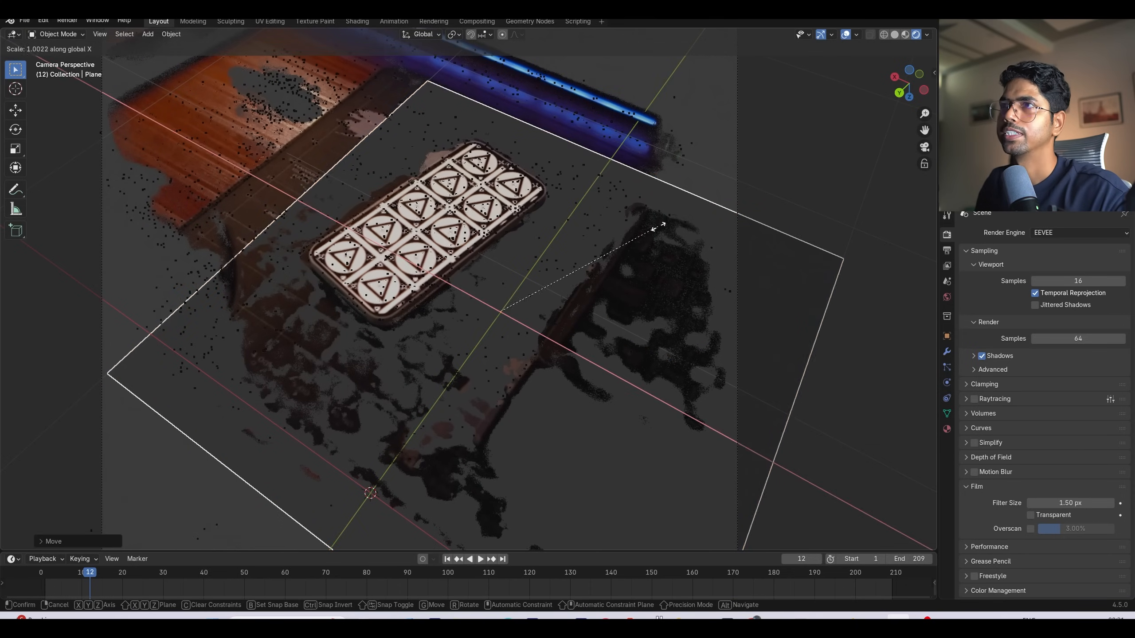
click(622, 247)
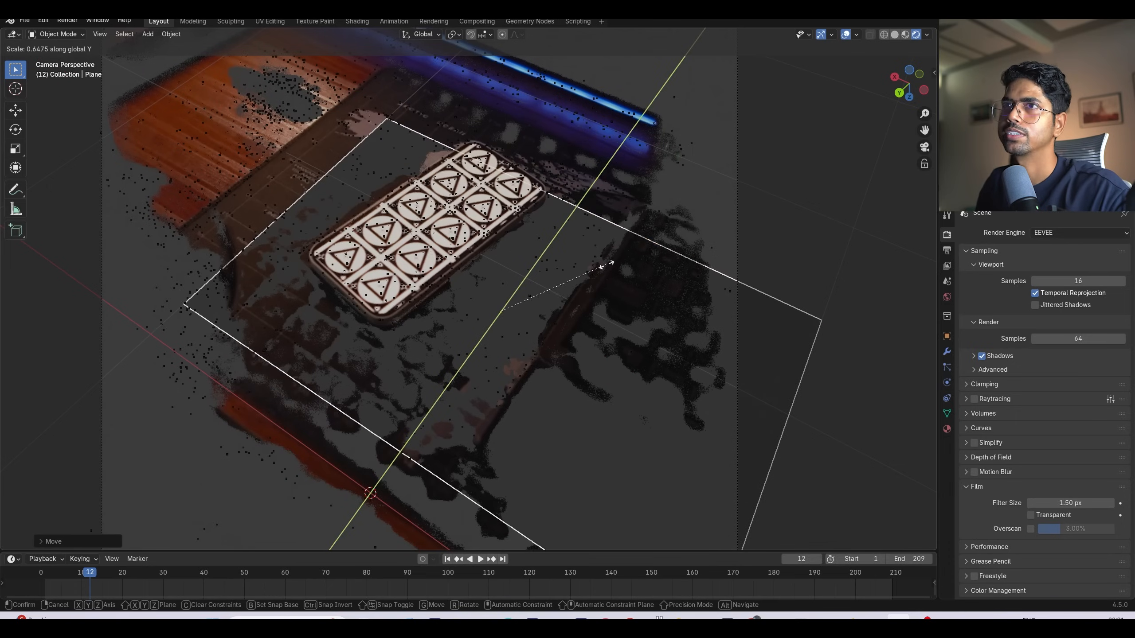
key(g)
key(y)
click(644, 235)
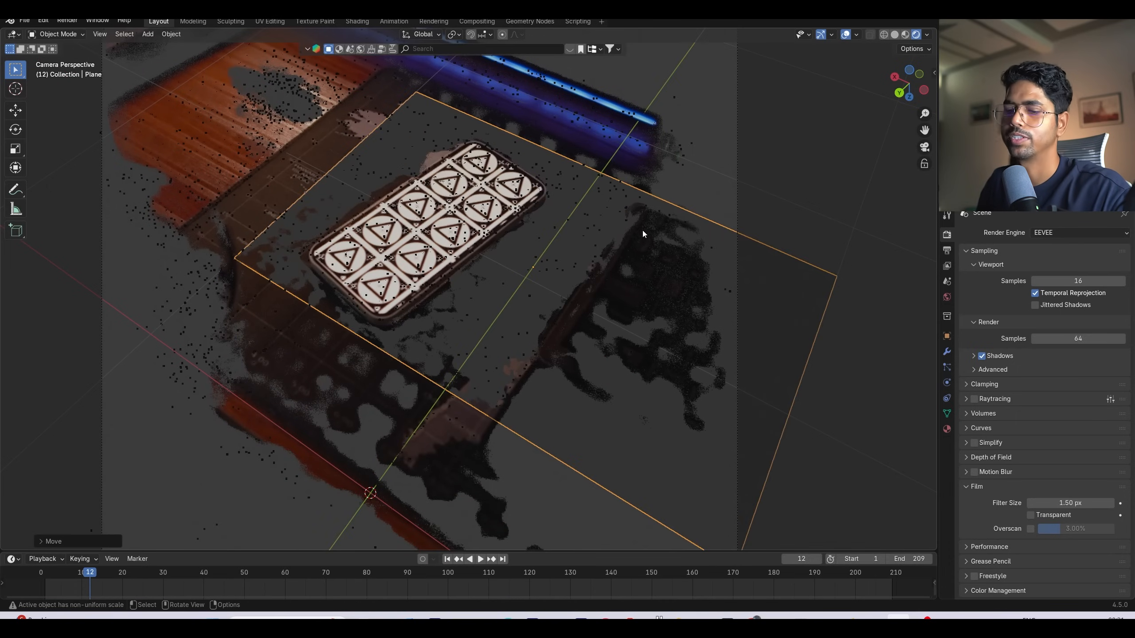
key(g)
key(y)
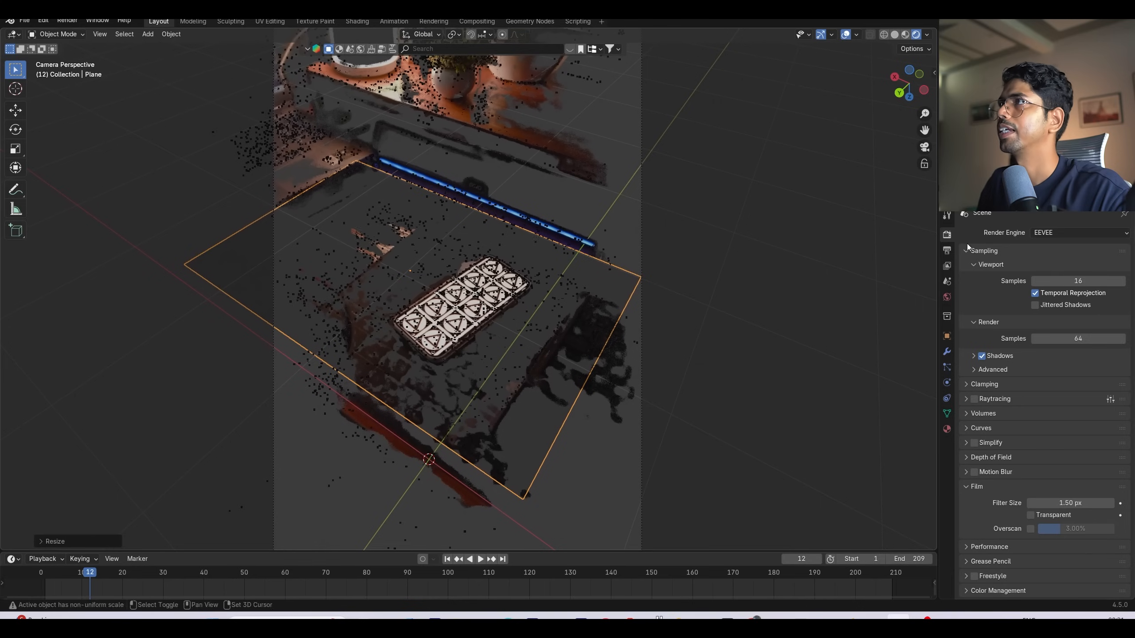
Step: Make the film background transparent and hide the scene_dense point cloud
click(1030, 515)
shift+middle_drag(672, 278, 677, 297)
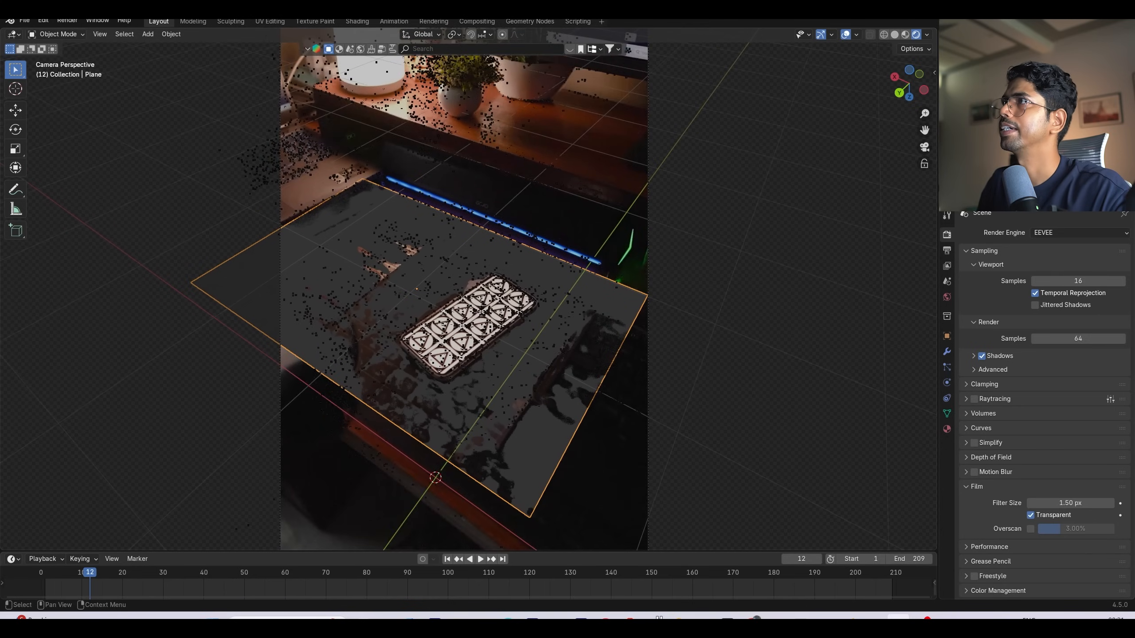
drag(1113, 115, 1123, 115)
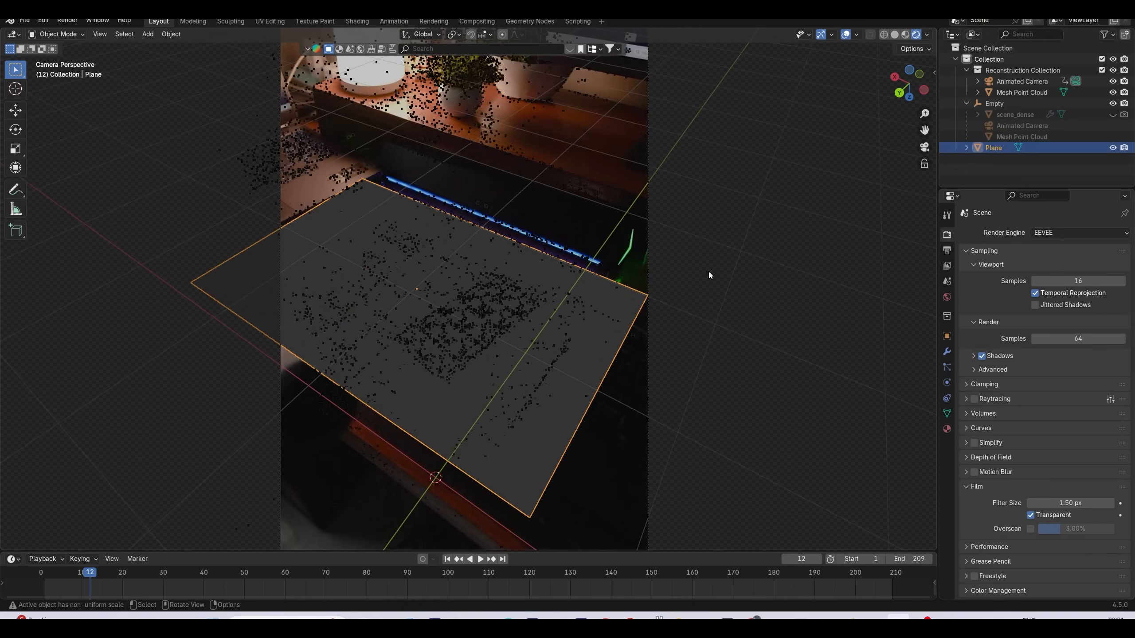
shift+middle_drag(467, 314, 466, 321)
Step: Switch to solid shading with X-ray and enlarge the plane slightly to match the desk in the footage
click(894, 34)
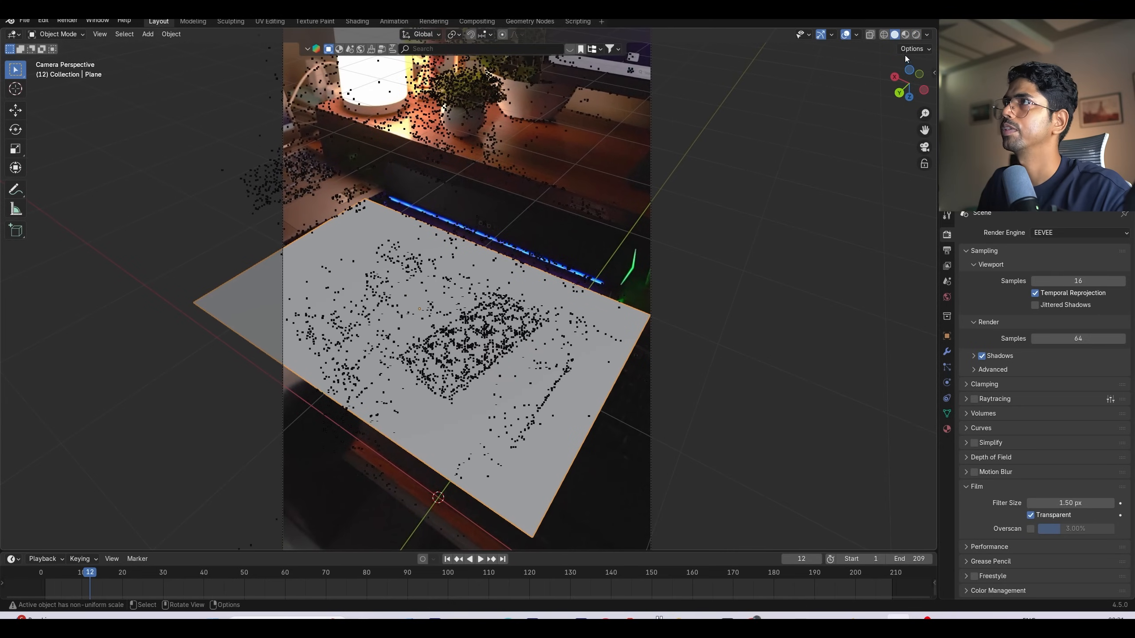
click(869, 35)
key(s)
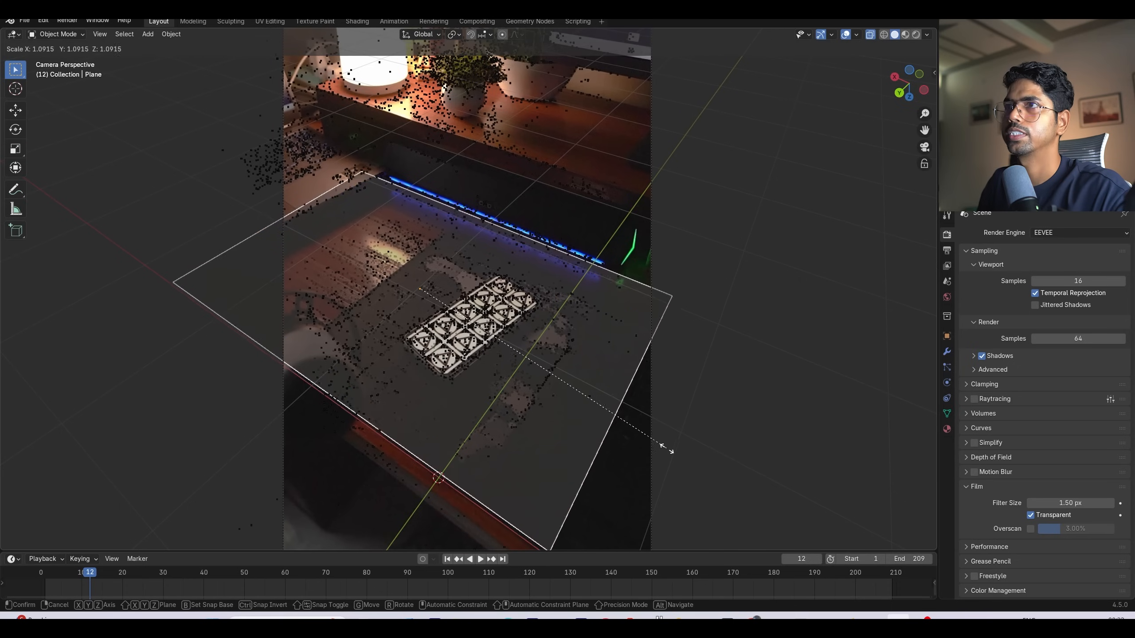
click(677, 451)
Step: Add a cube, move it to the raised area beside the desk surface and scale it along Z
shift+middle_drag(356, 221, 444, 250)
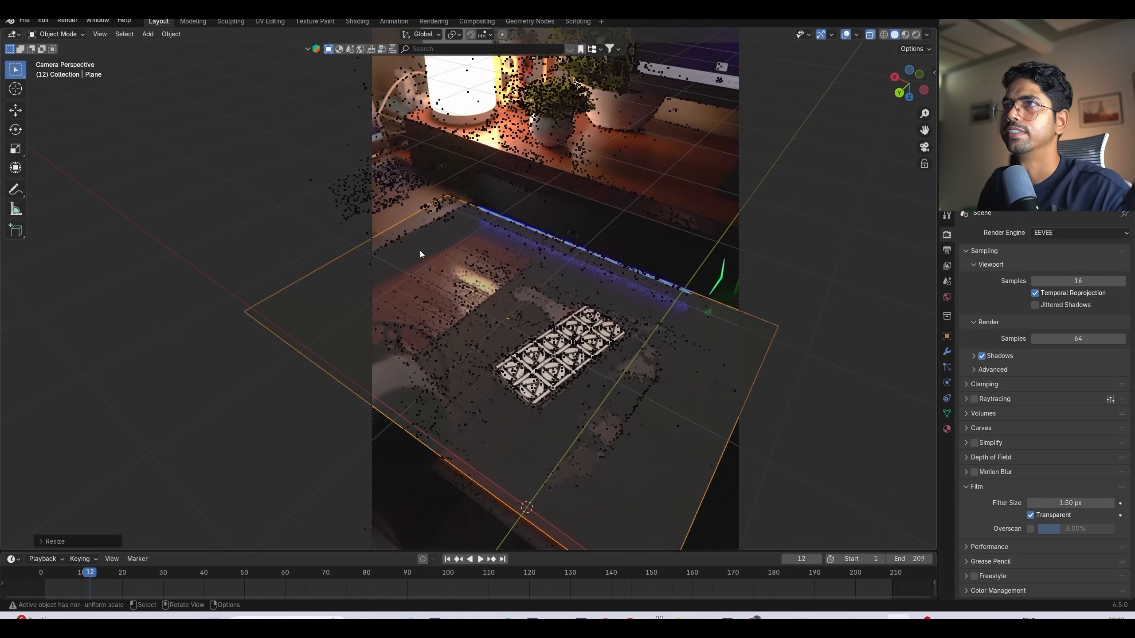
key(shift+a)
click(558, 269)
key(g)
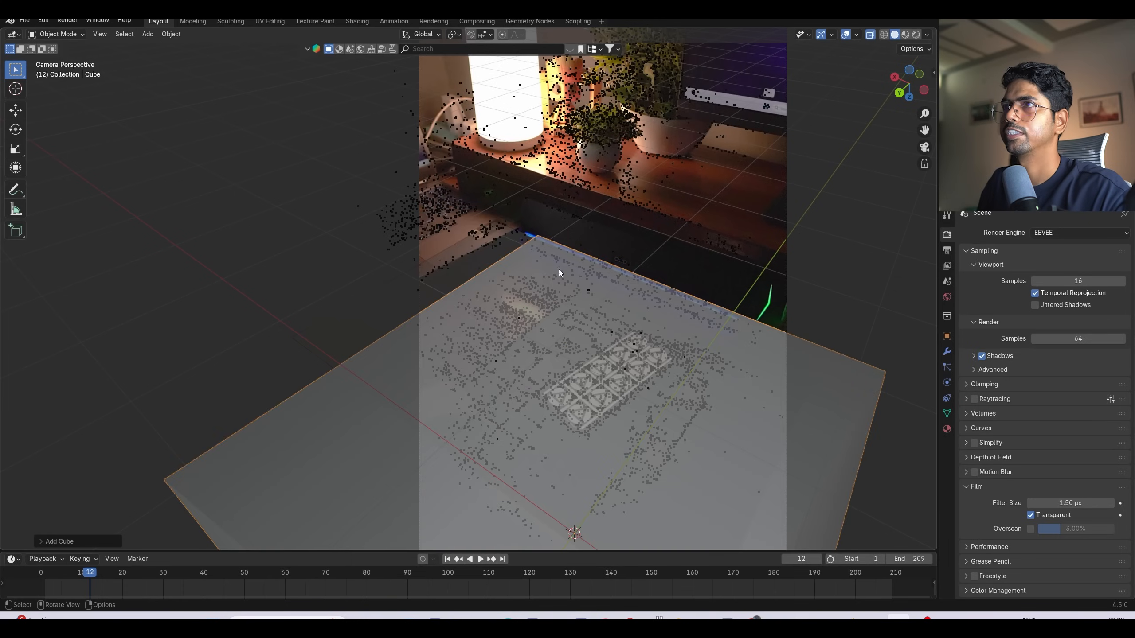
click(529, 246)
key(s)
key(z)
click(442, 316)
Step: Turn on the Screencast Keys overlay and move the flattened cube along Z to line up with the footage
key(n)
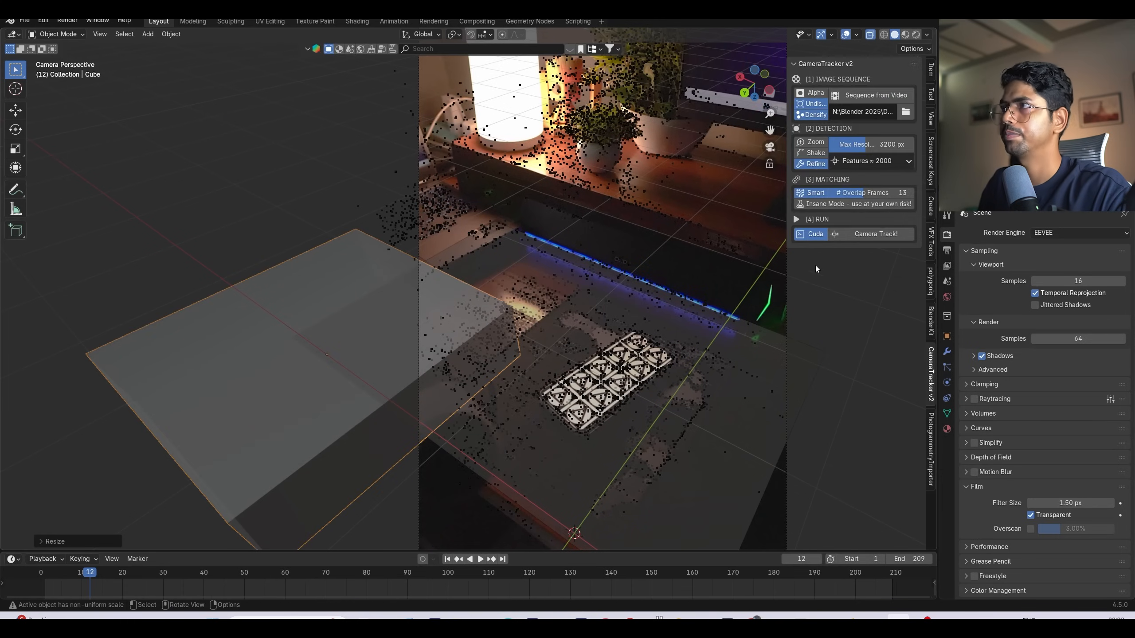
click(930, 180)
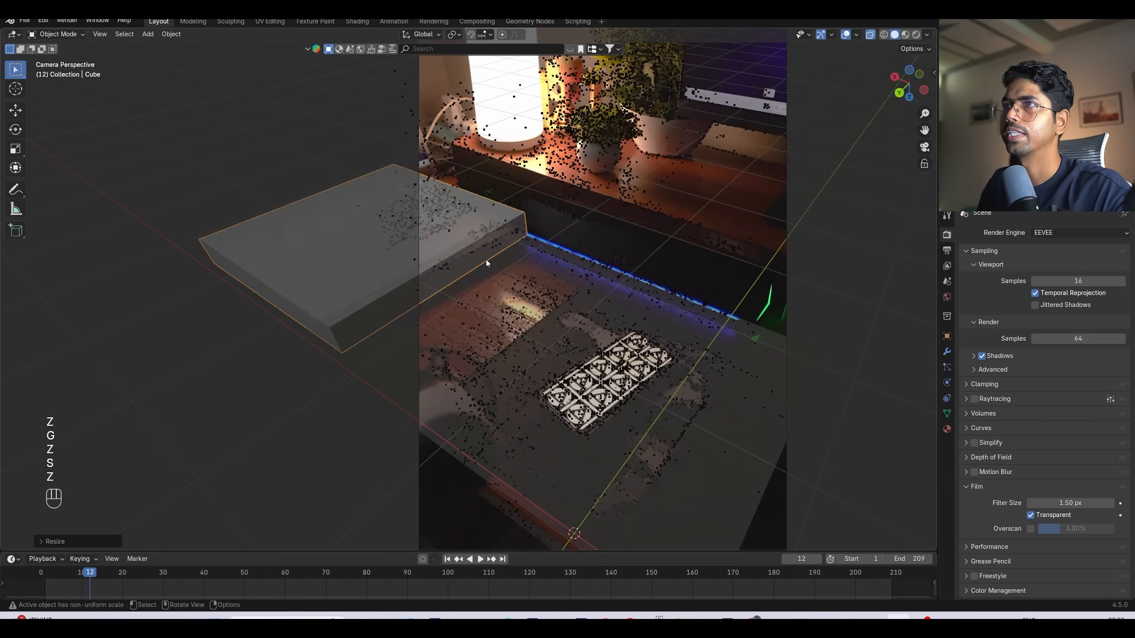
scroll(483, 261, up, 4)
shift+middle_drag(483, 260, 558, 295)
key(g)
key(z)
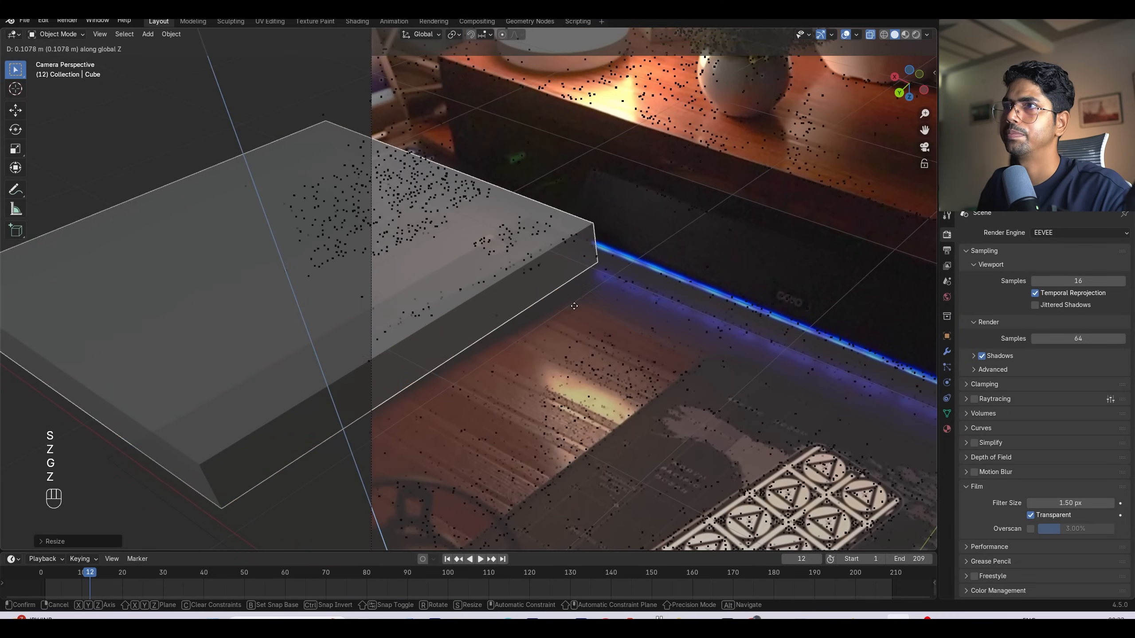
click(512, 280)
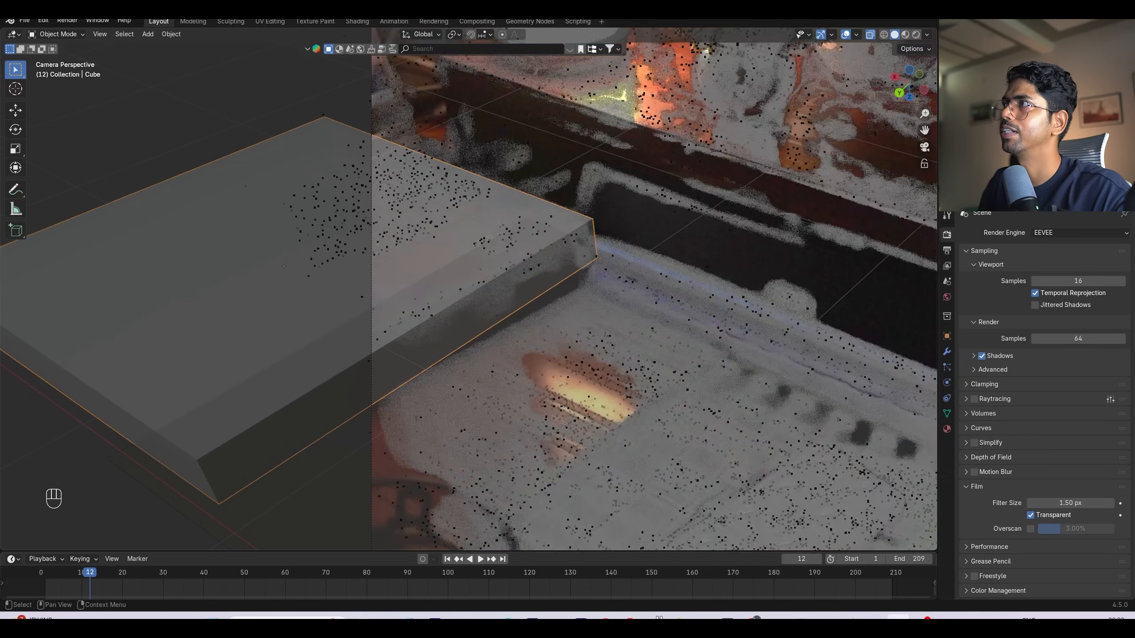
Step: In rendered front view, flip the parent empty upright by scaling it by -1 about the 3D Cursor
key(KP_0)
click(916, 38)
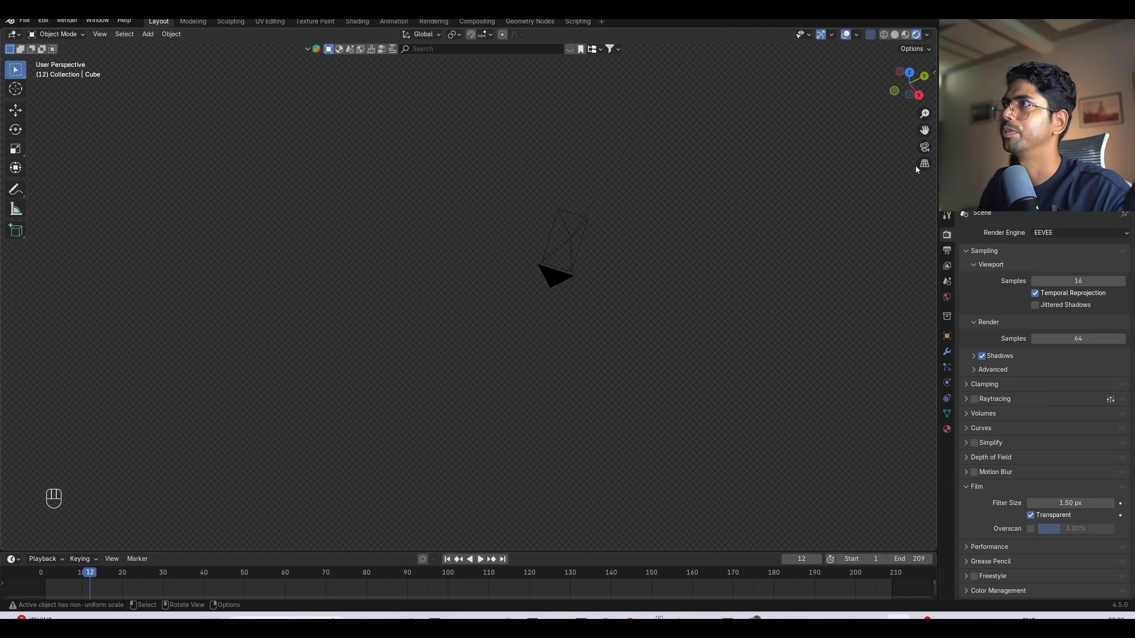
click(926, 147)
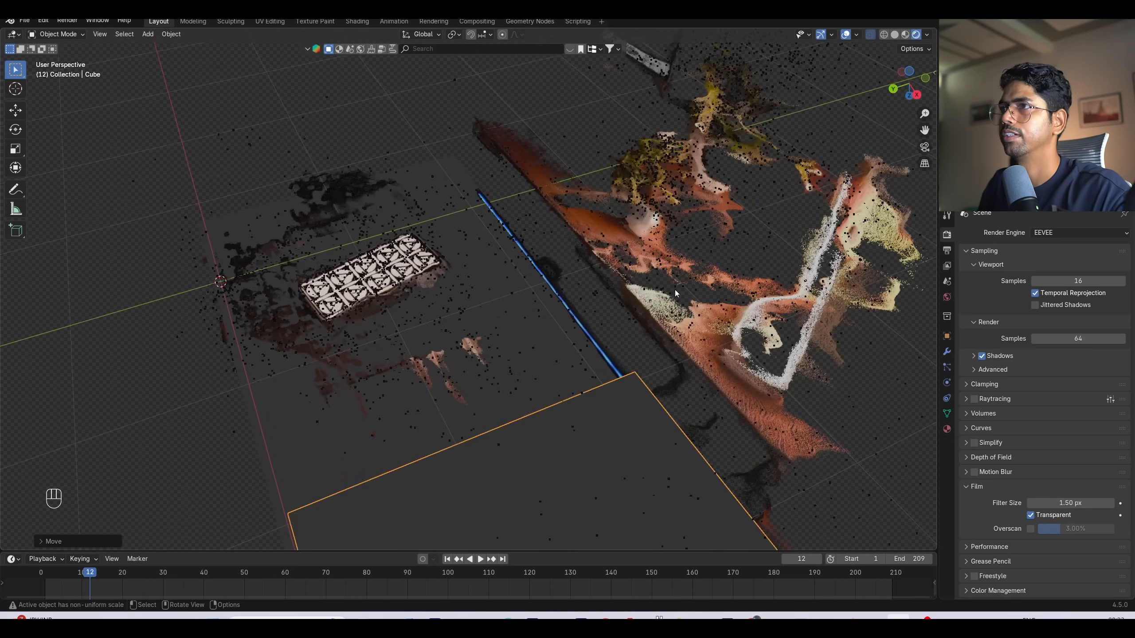
key(KP_1)
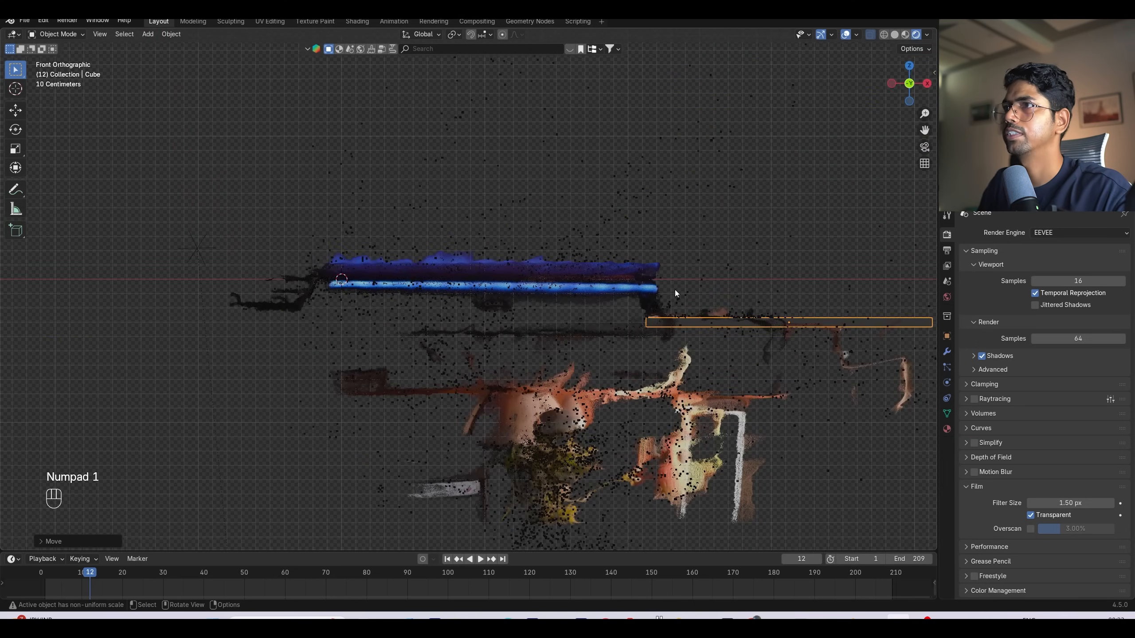
scroll(646, 338, down, 5)
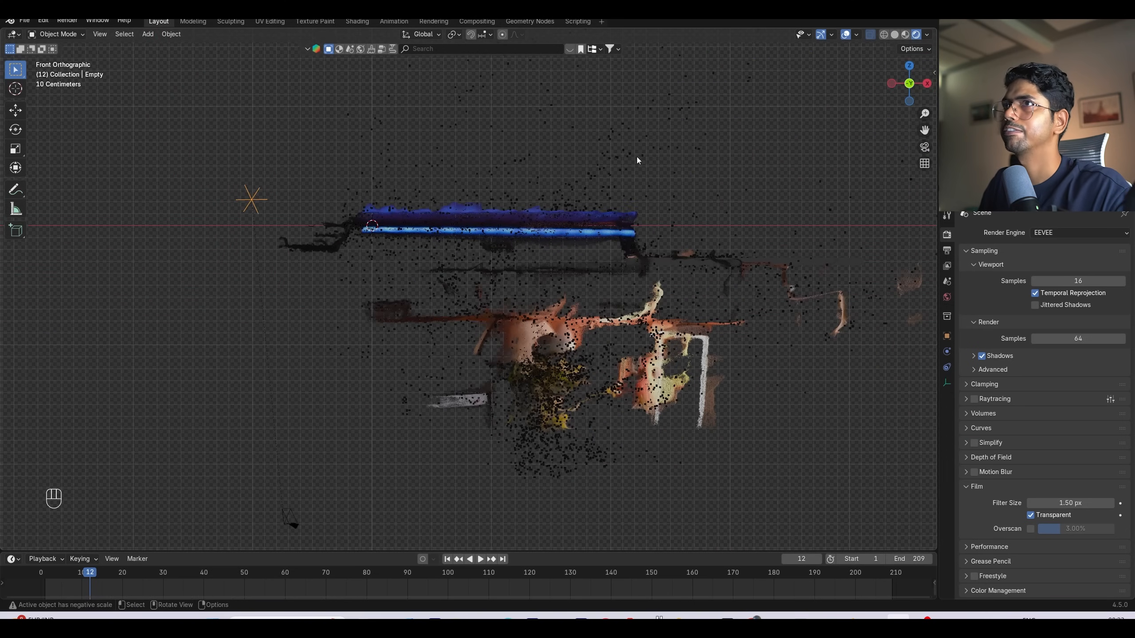
click(431, 36)
mouse_move(458, 38)
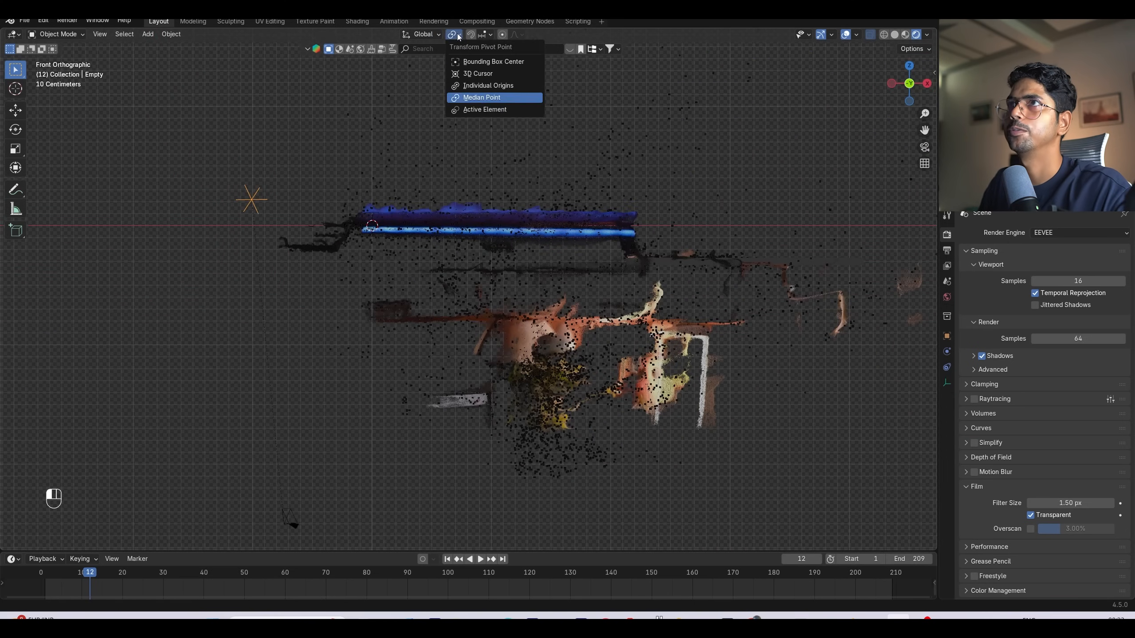
click(490, 73)
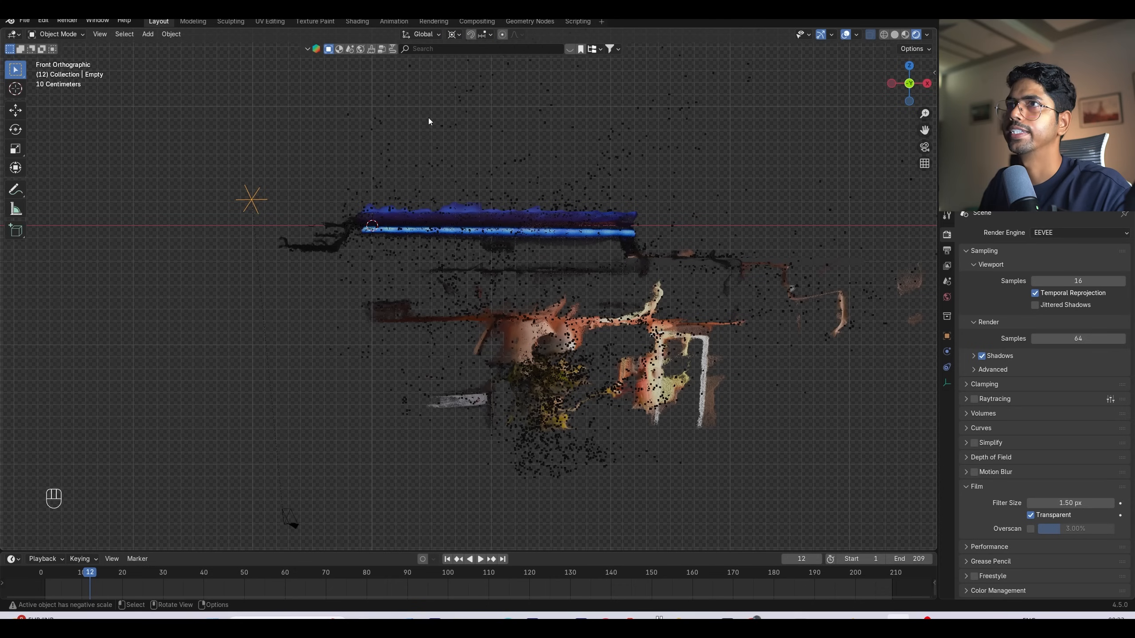
text(s-1)
click(628, 181)
Step: Return to the camera view, select the existing plane and move it along Y and X onto the desk surface
shift+middle_drag(456, 257, 518, 296)
key(KP_0)
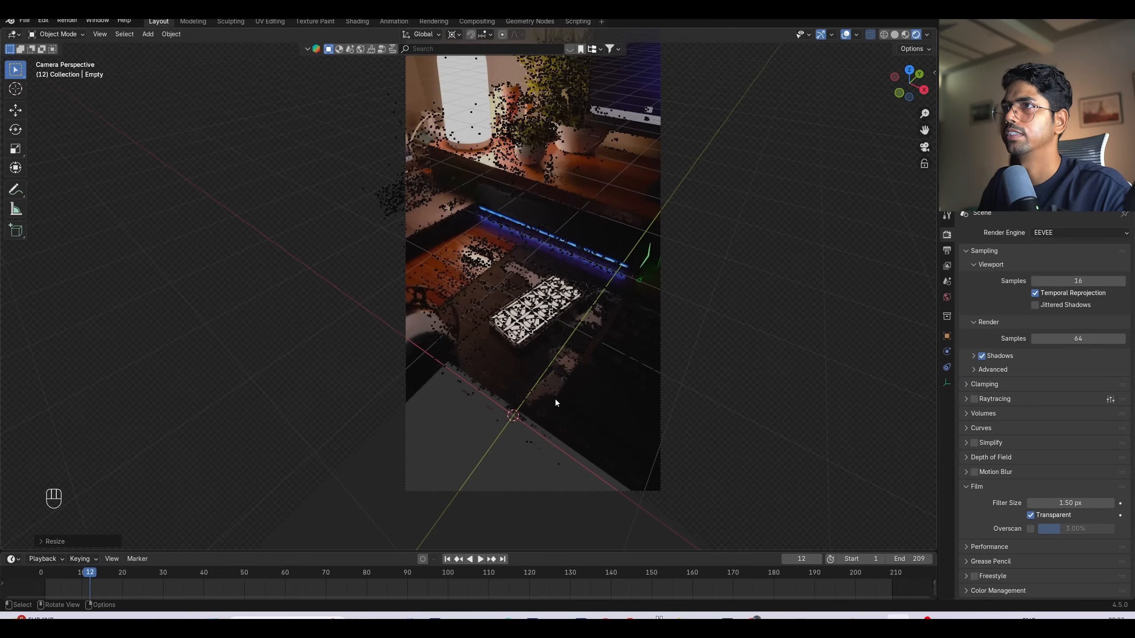
middle_drag(487, 555, 655, 384)
click(924, 147)
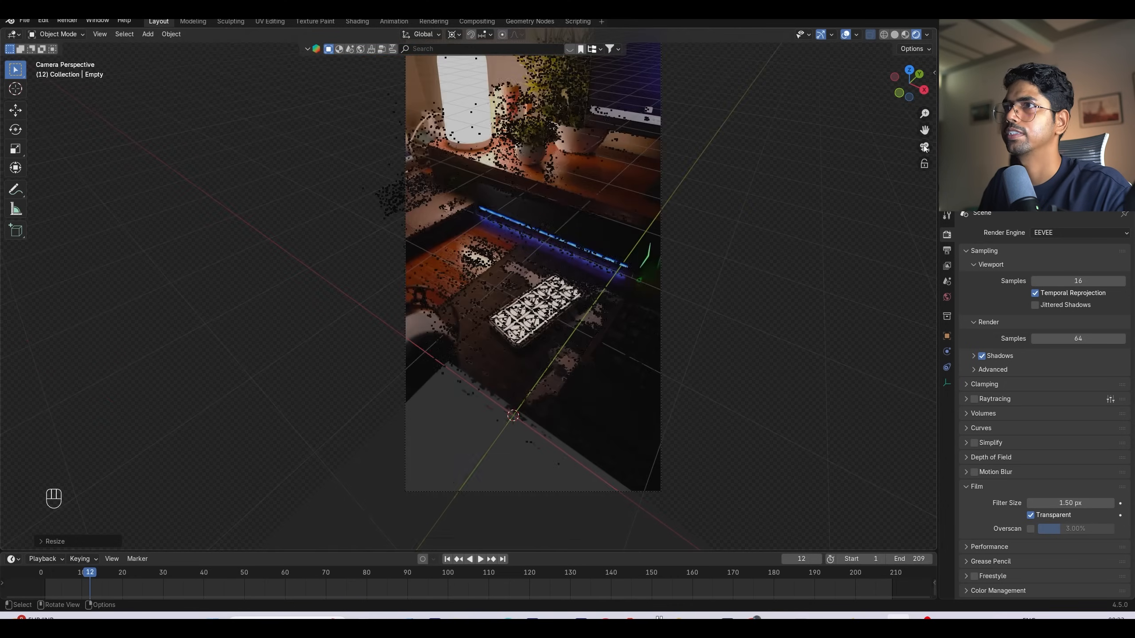
key(shift+a)
click(499, 459)
key(g)
key(y)
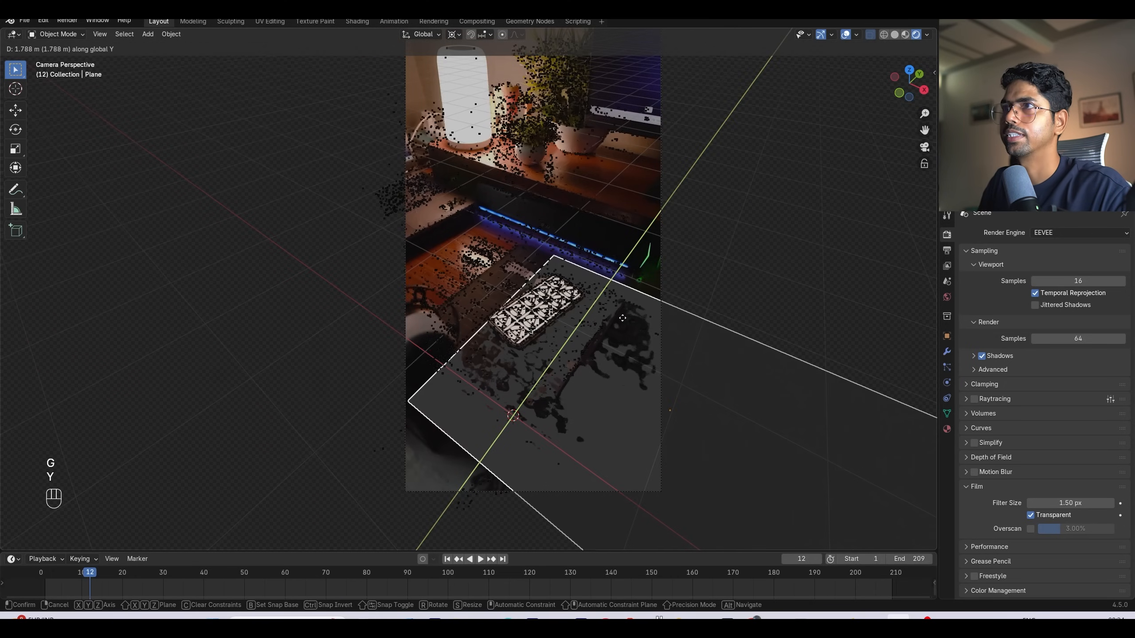
key(x)
click(455, 264)
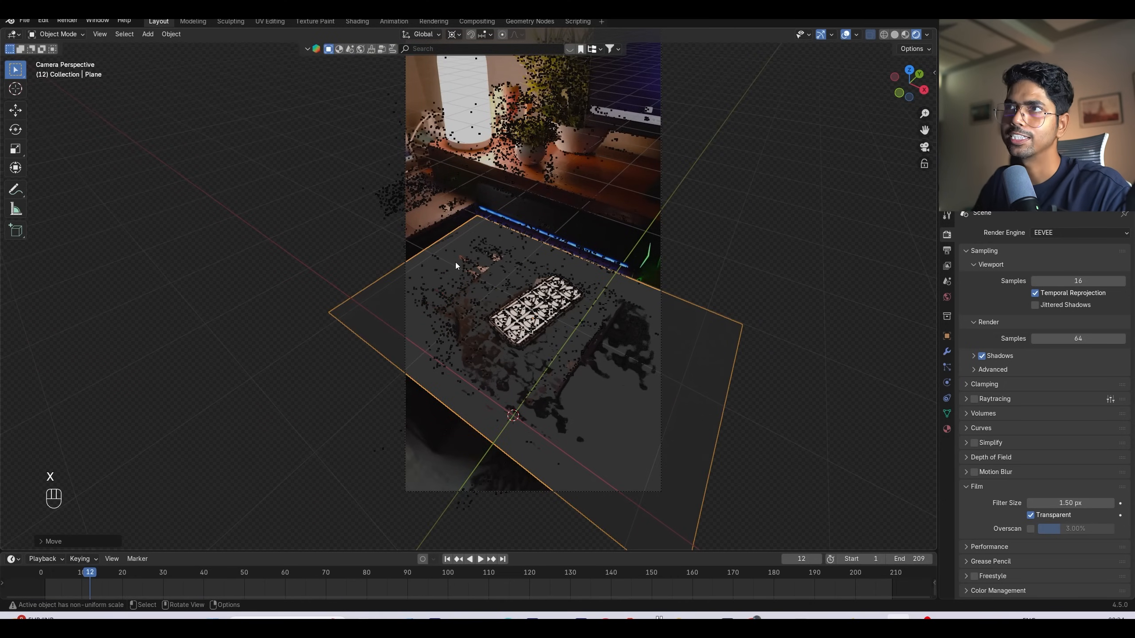
Step: Try scaling the plane down about the 3D Cursor and moving it along Y over the desk surface
key(s)
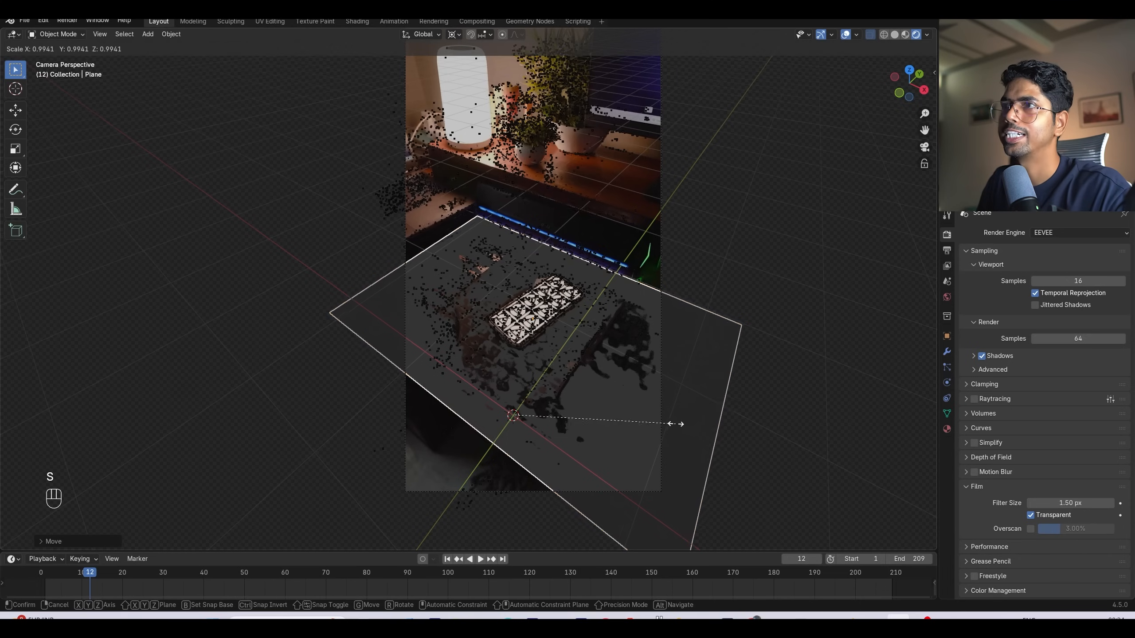
click(603, 393)
key(g)
key(y)
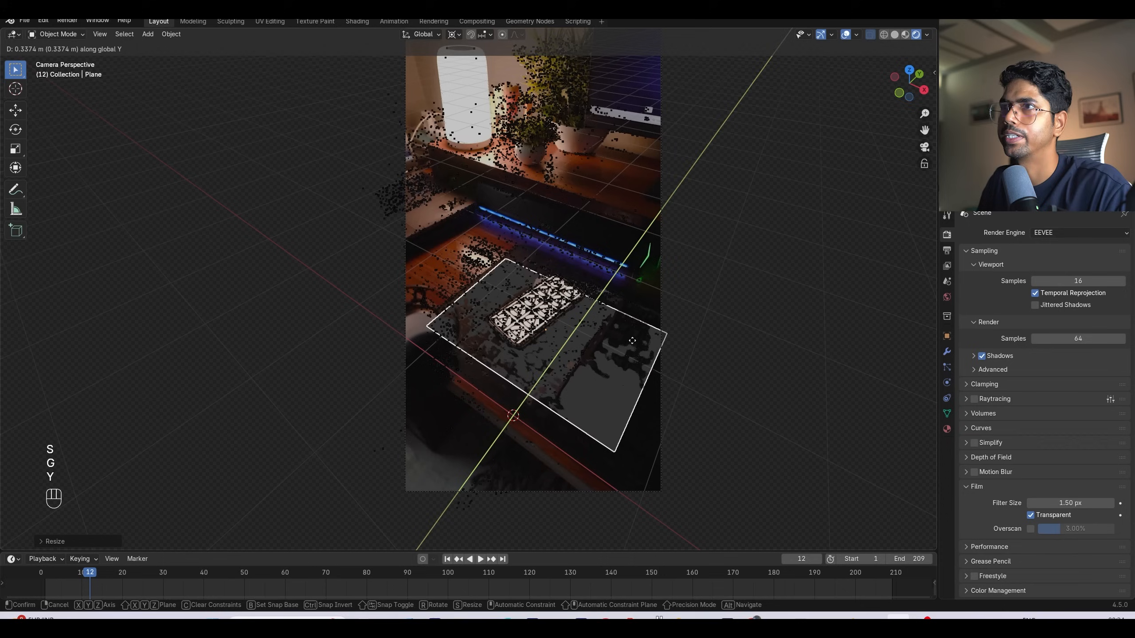
click(626, 346)
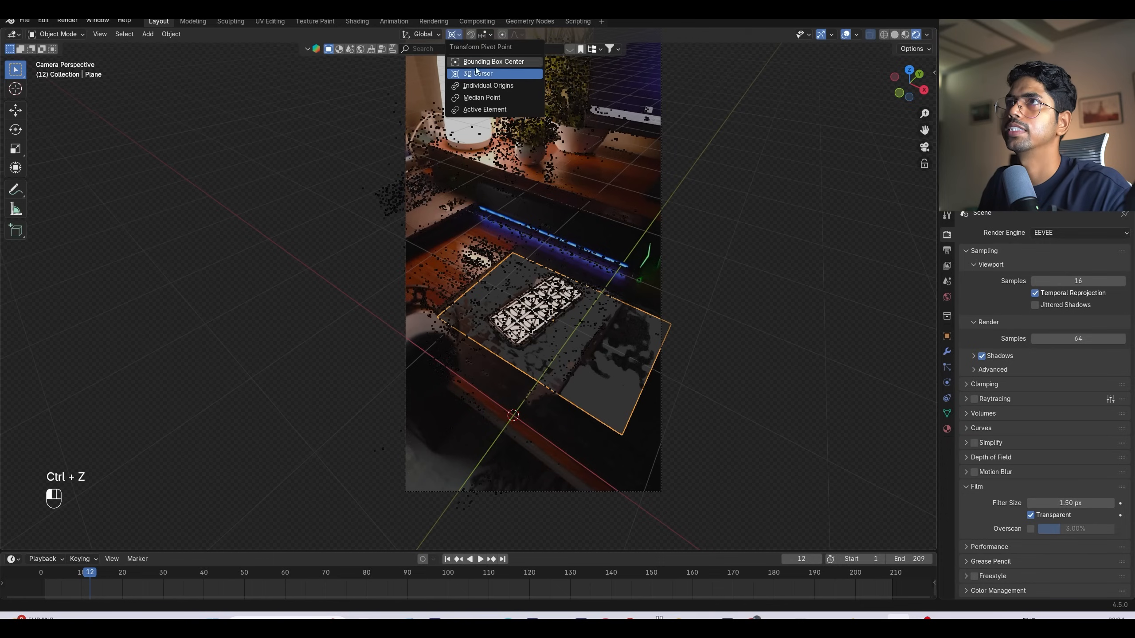
Step: Set the transform pivot to Median Point, then scale the plane and shift it along Y and X to cover the desk surface
click(492, 102)
key(s)
click(708, 269)
Step: Play back the shot and inspect from several angles how the plane lines up with the desk in the point cloud
key(space)
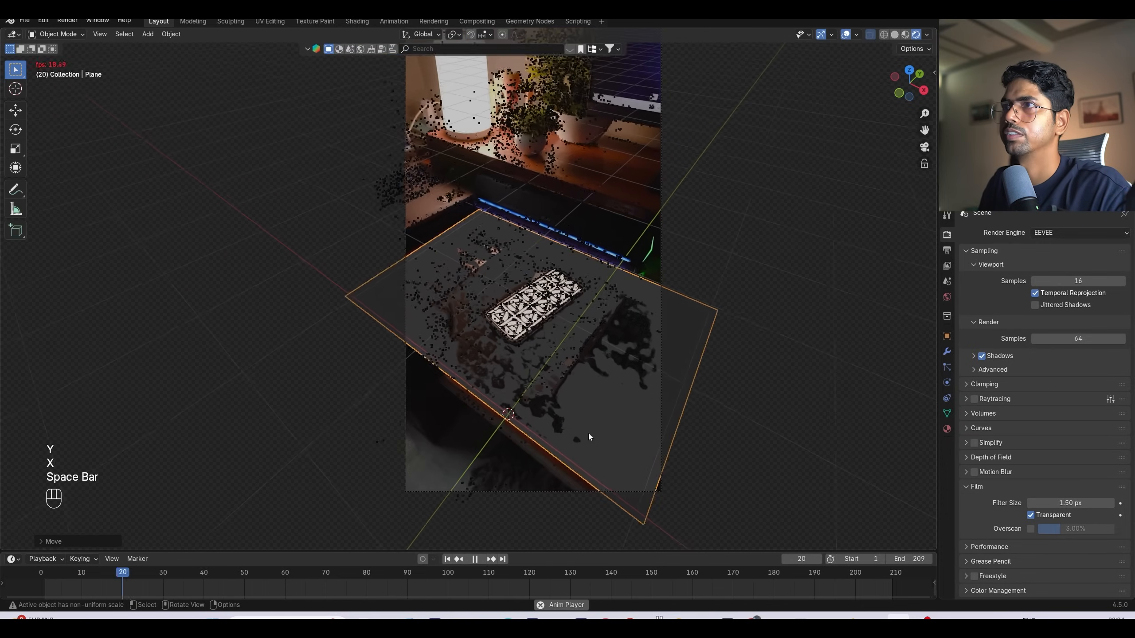
scroll(556, 420, up, 3)
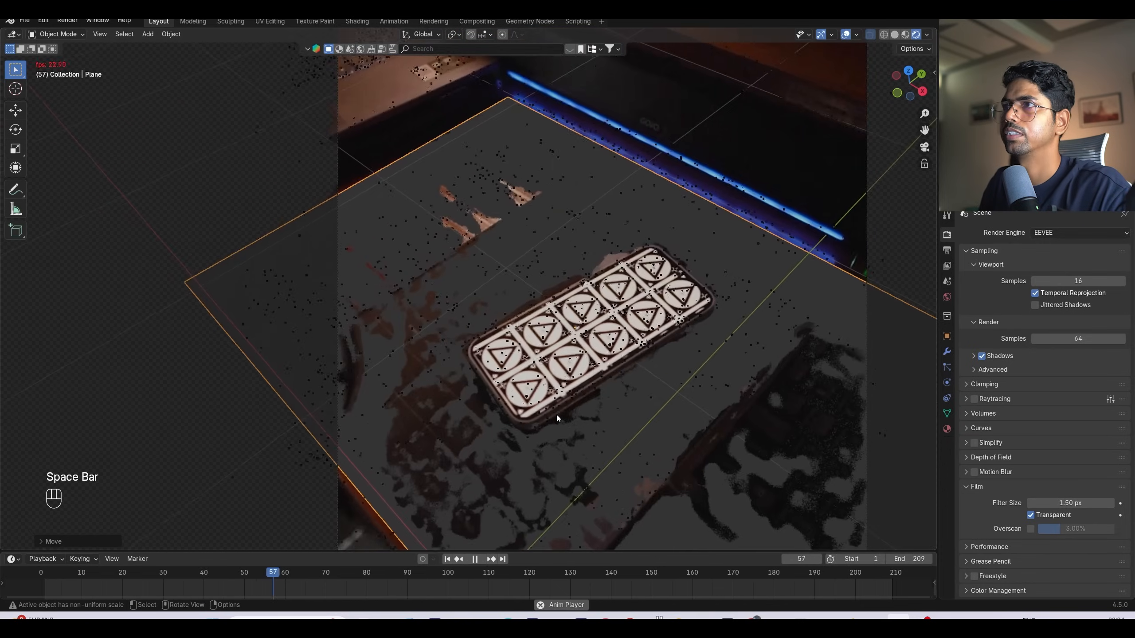
middle_drag(557, 415, 586, 352)
shift+middle_drag(610, 290, 628, 185)
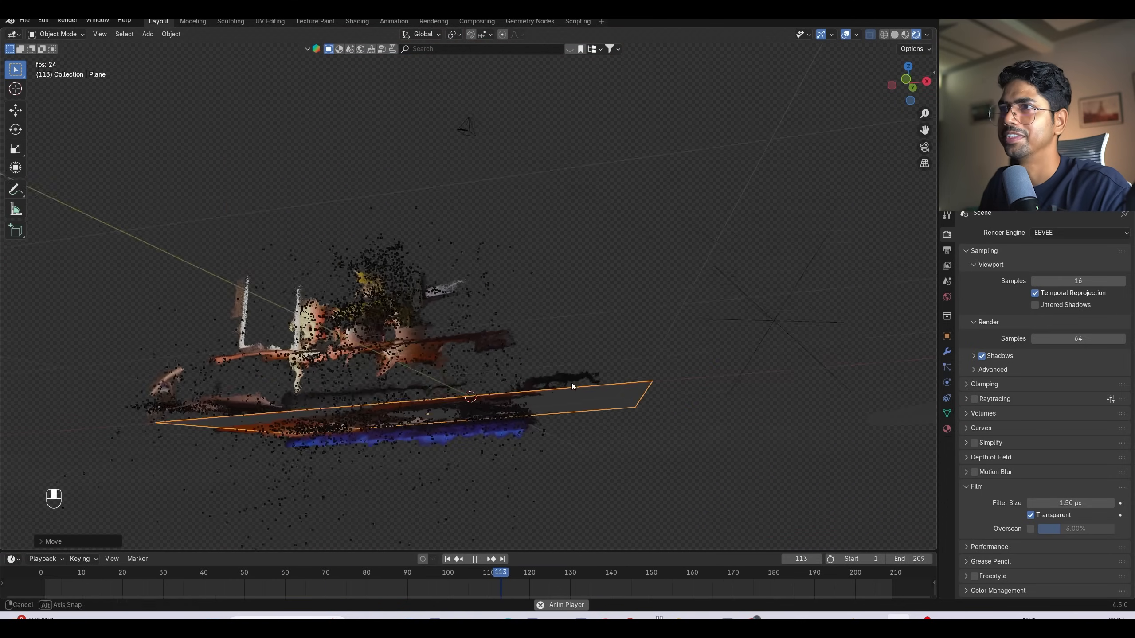
shift+middle_drag(571, 383, 765, 338)
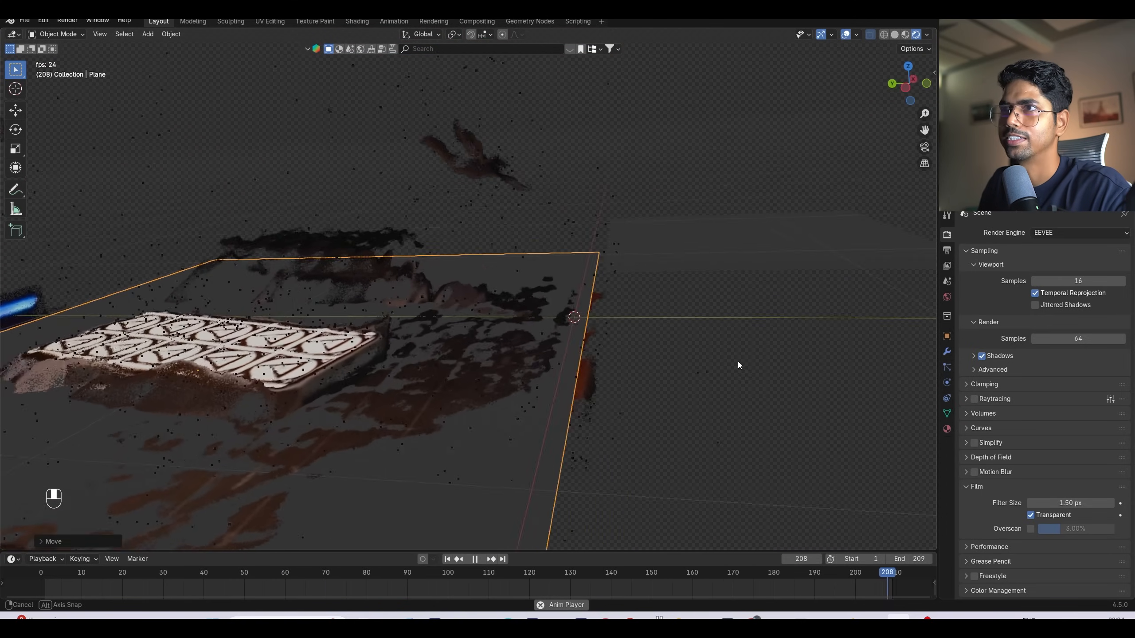
middle_drag(738, 362, 619, 397)
key(space)
middle_drag(453, 213, 507, 237)
scroll(379, 273, down, 7)
shift+middle_drag(379, 273, 507, 336)
scroll(670, 313, up, 4)
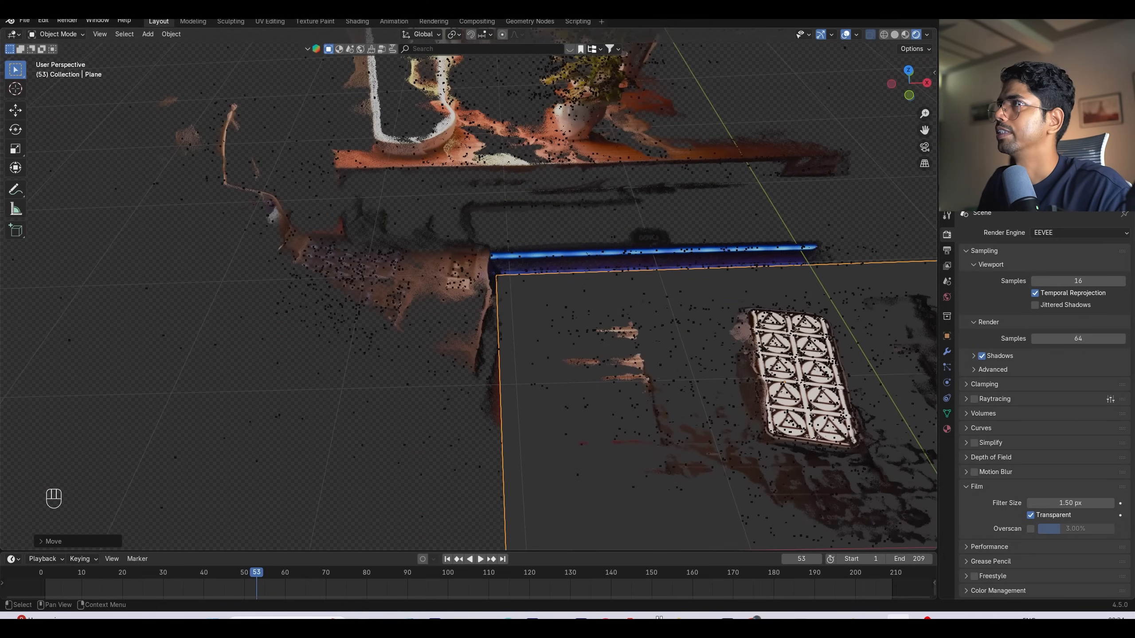
scroll(626, 361, down, 6)
Step: Select the flattened cube and move it over the laptop area of the point cloud in top view
click(637, 370)
key(KP_7)
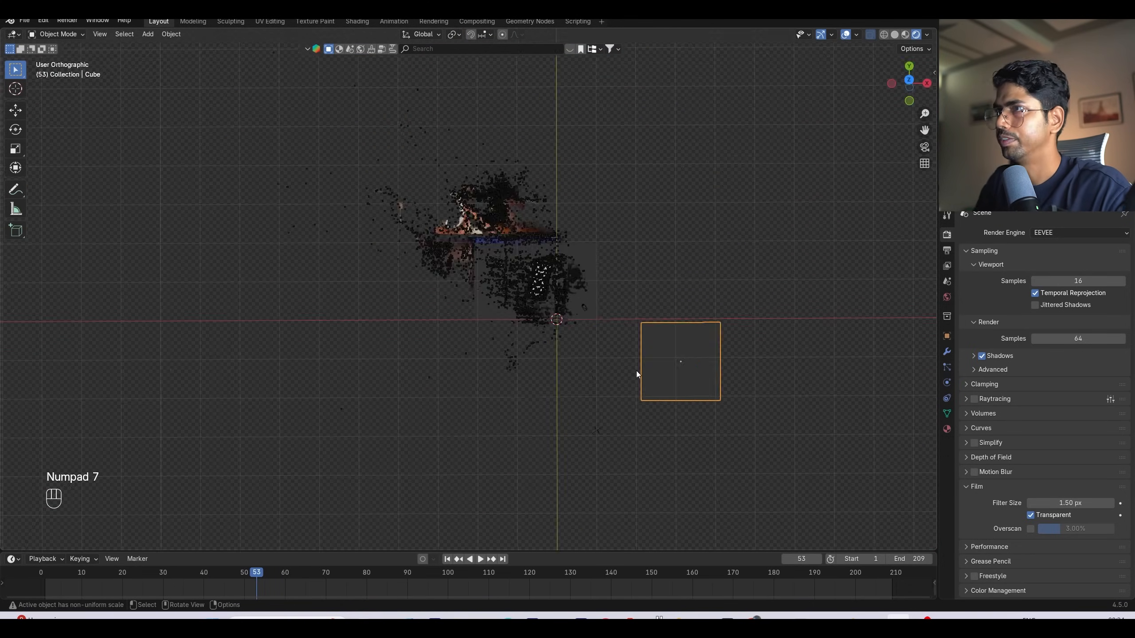
key(KP_1)
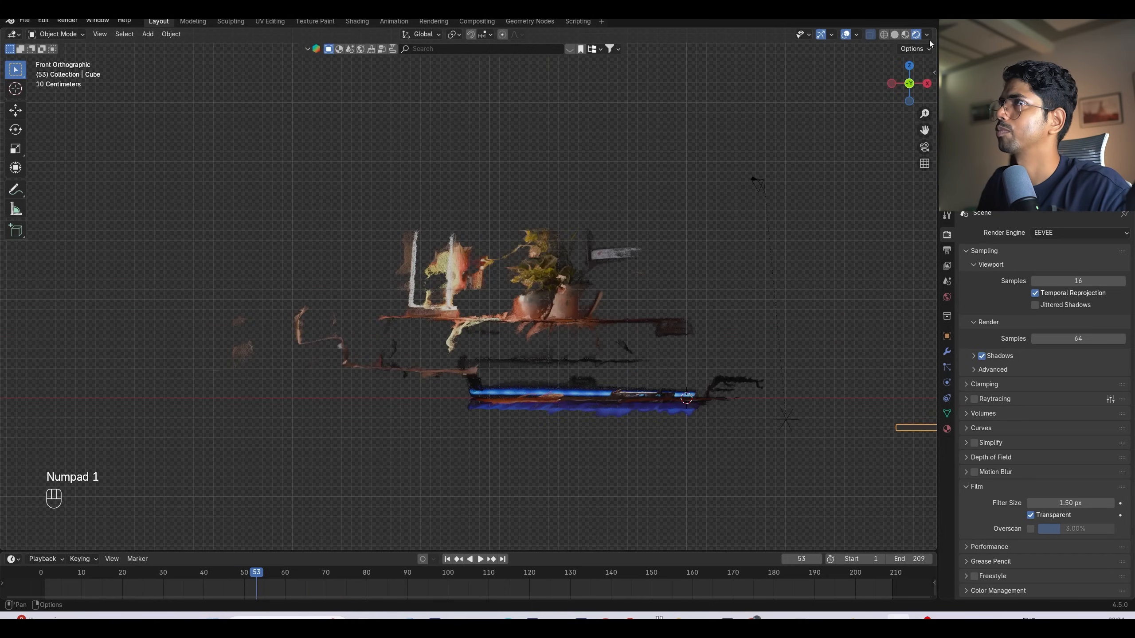
key(KP_7)
key(g)
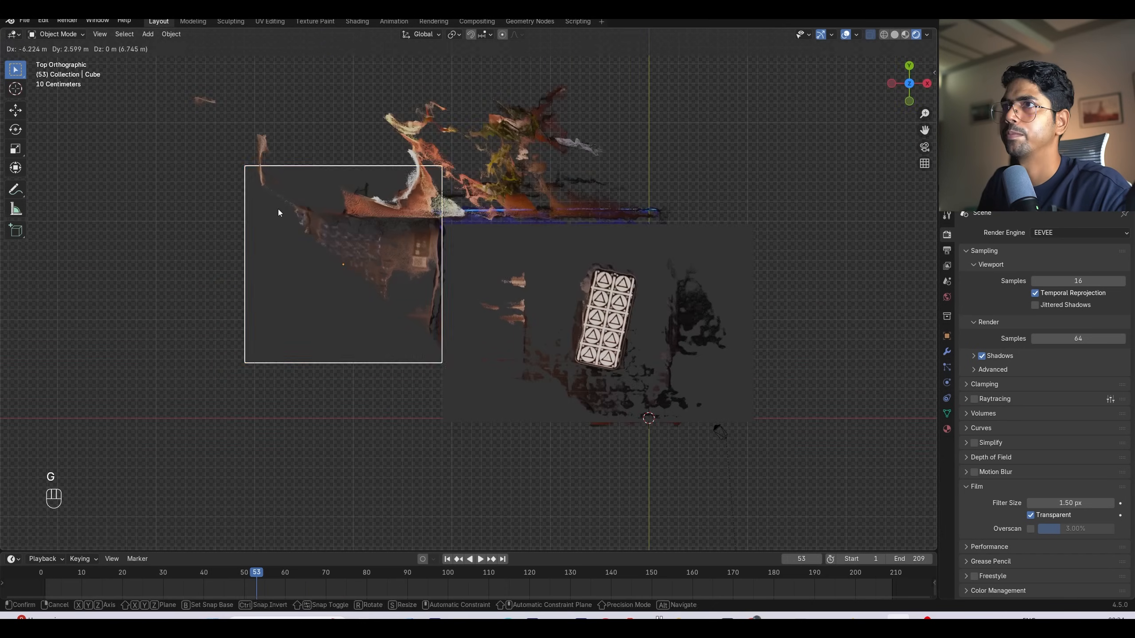
click(278, 210)
Step: Hide the viewport overlays and set the Visualizer modifier's radius on scene_dense to 0.03 m
scroll(387, 241, up, 4)
shift+middle_drag(388, 241, 545, 312)
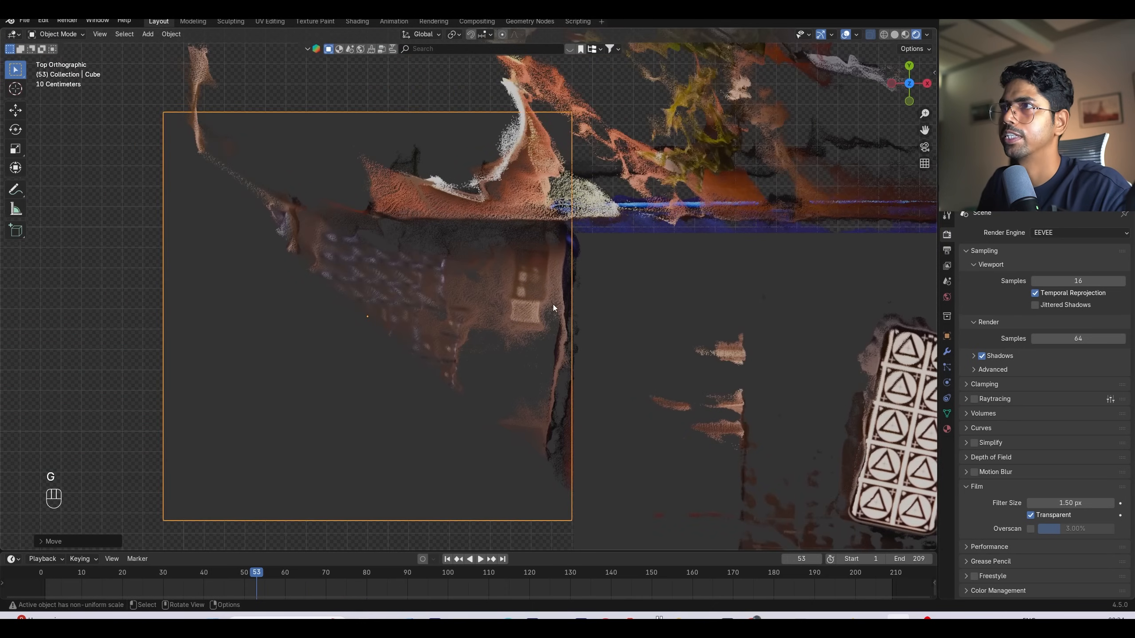
scroll(553, 308, up, 3)
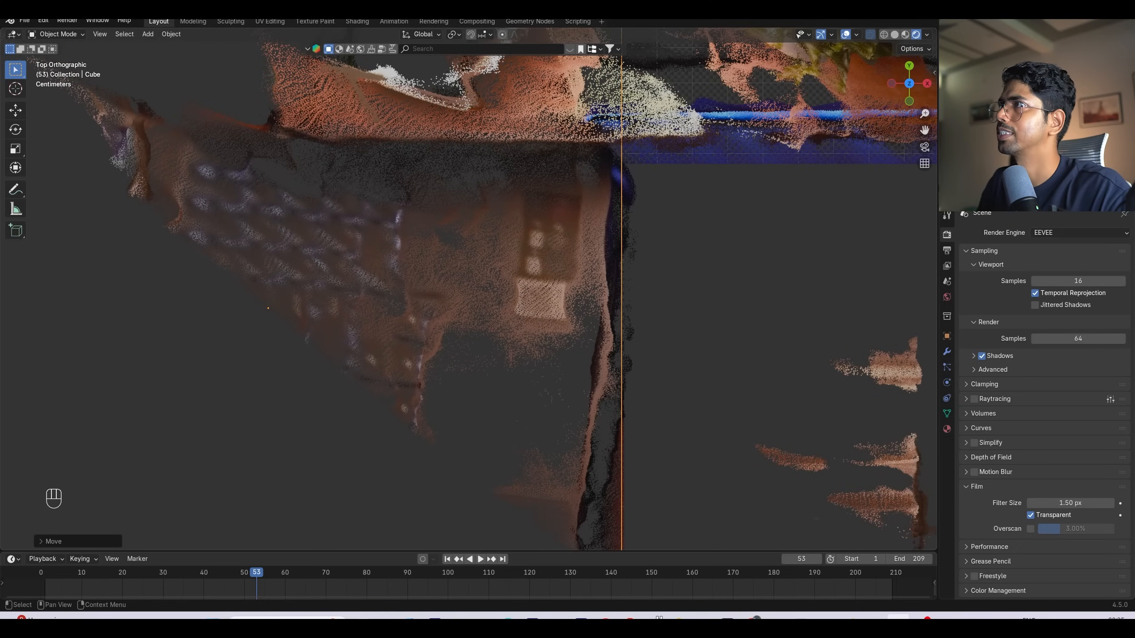
click(1015, 125)
click(845, 35)
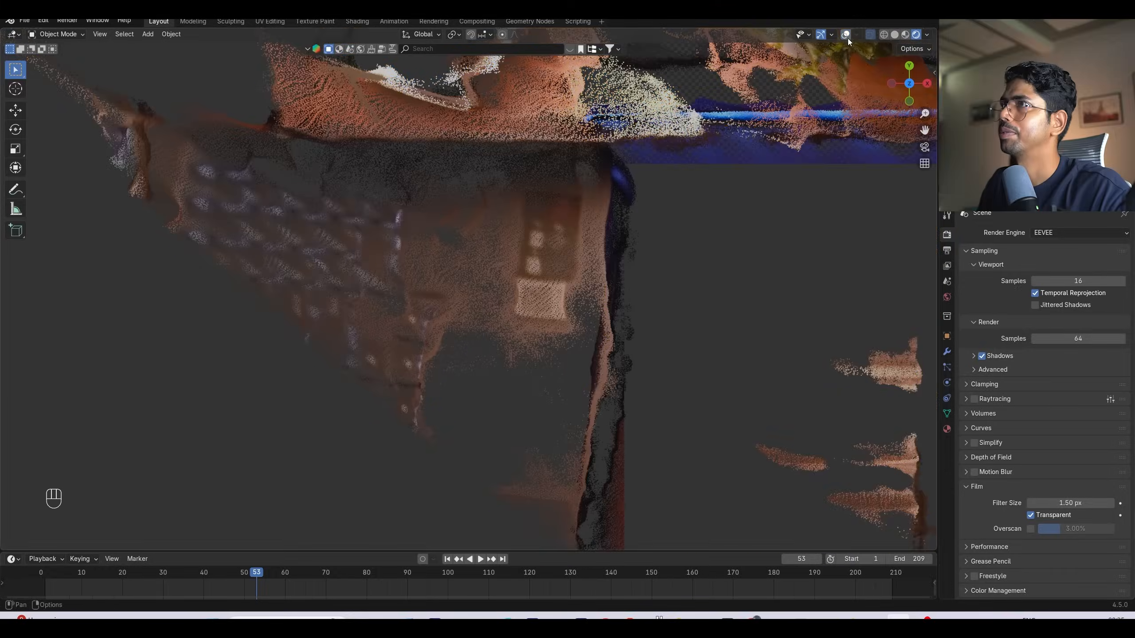
click(946, 352)
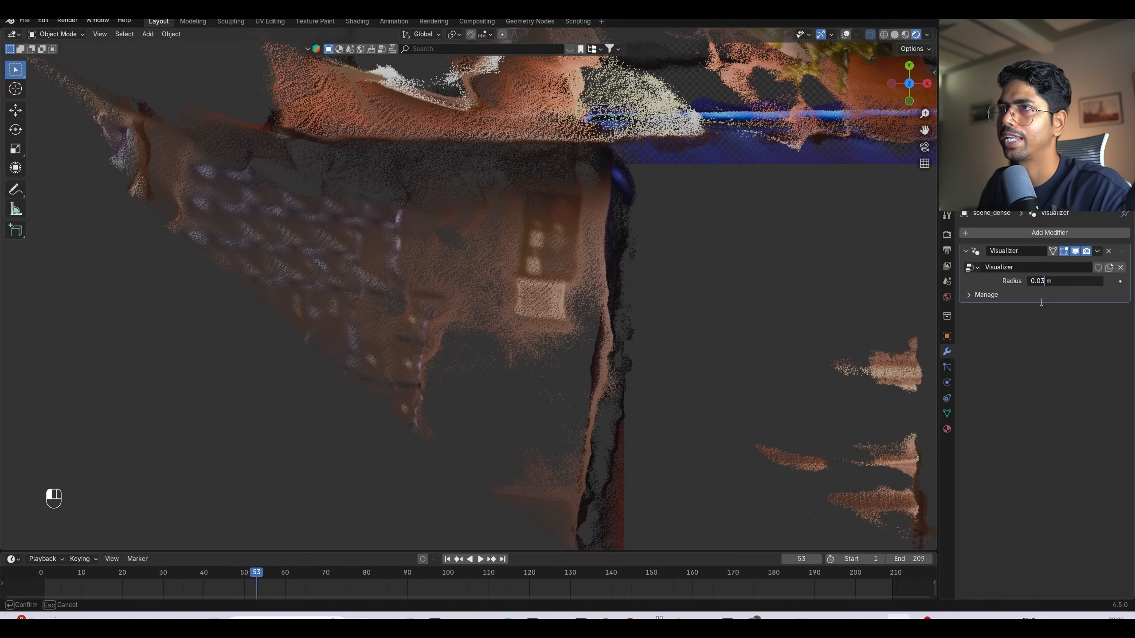
click(1046, 351)
Step: Examine the laptop and desk edges of the point cloud in top view
scroll(575, 325, down, 3)
shift+middle_drag(707, 372, 593, 406)
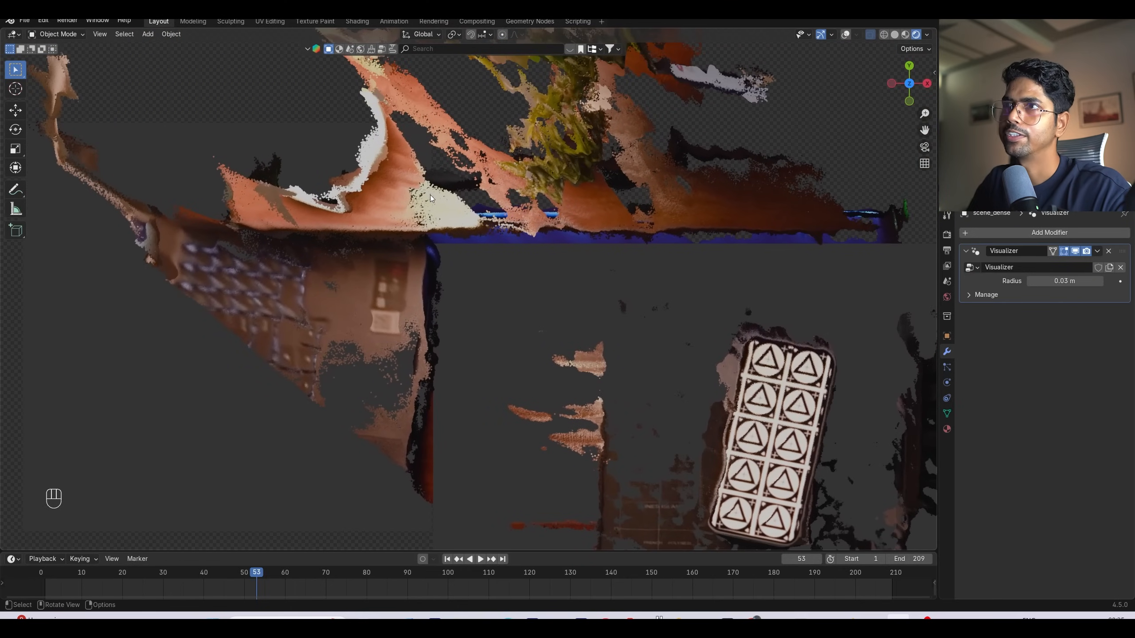
scroll(402, 343, up, 4)
shift+middle_drag(388, 343, 511, 304)
scroll(512, 303, down, 3)
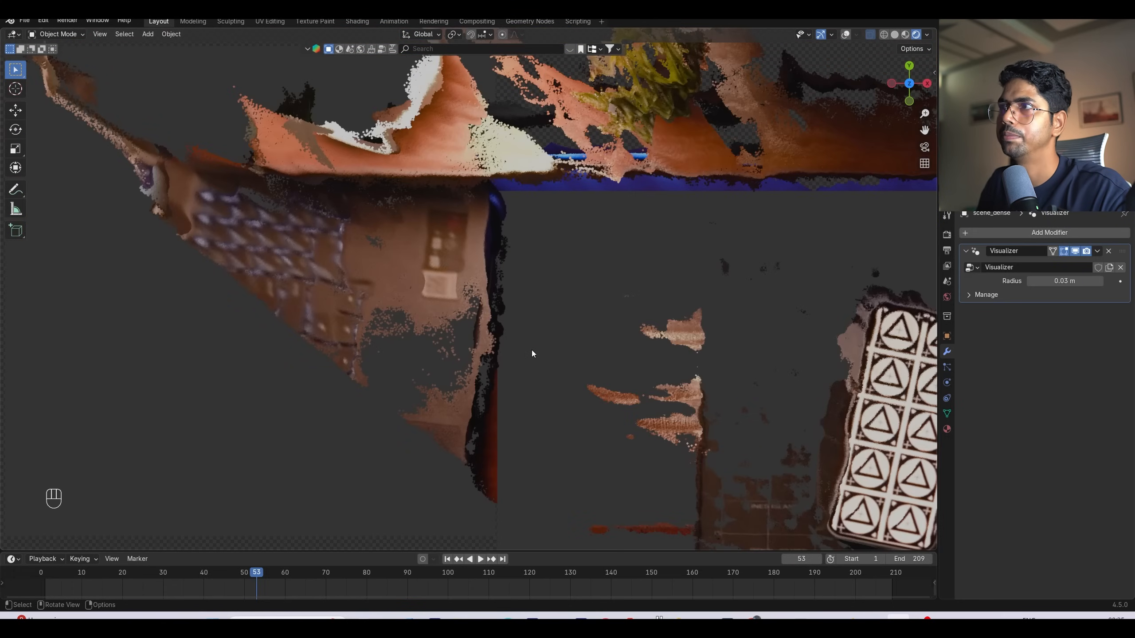
scroll(532, 350, down, 3)
shift+middle_drag(647, 375, 612, 369)
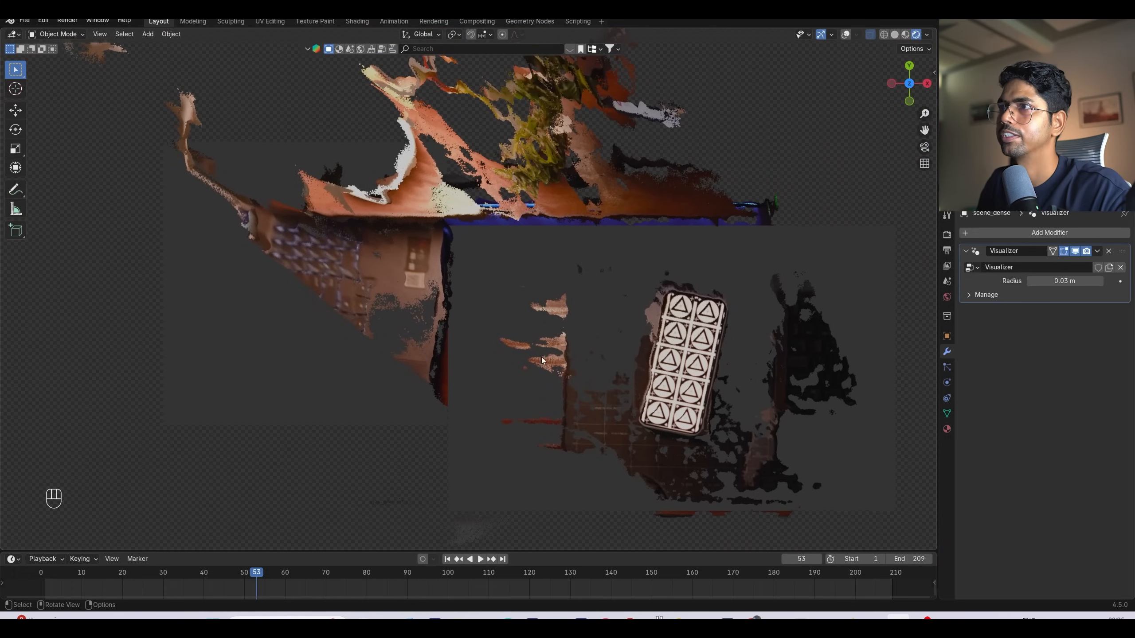
shift+middle_drag(540, 348, 593, 361)
scroll(510, 339, up, 1)
Step: Select the cube, then move and rotate it in top view to match the laptop's position and angle
click(580, 344)
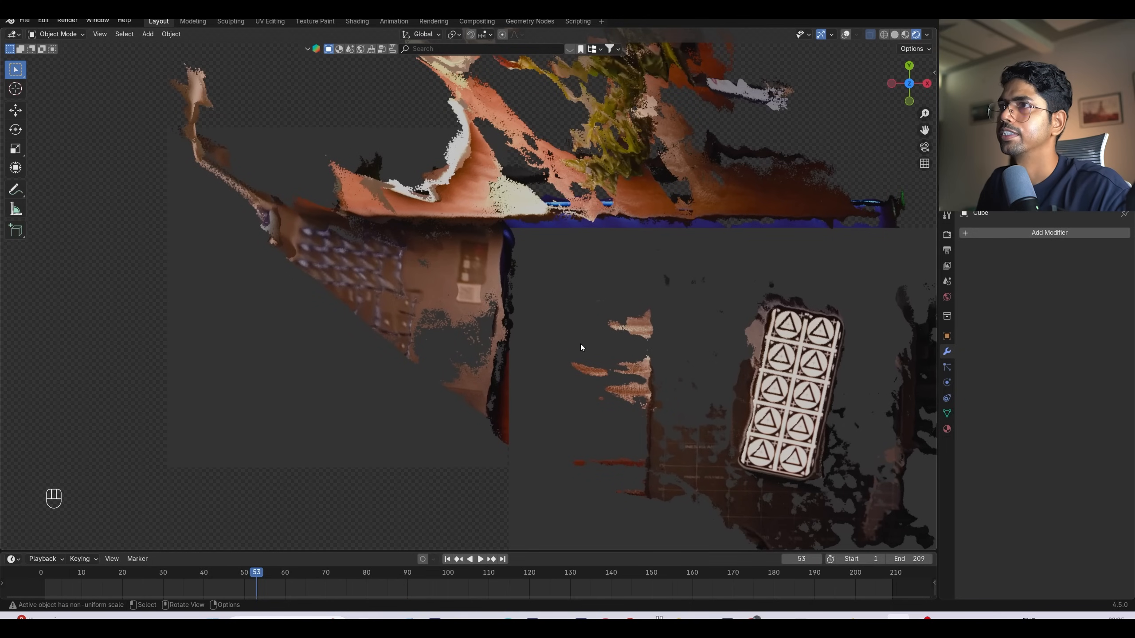
key(g)
click(589, 418)
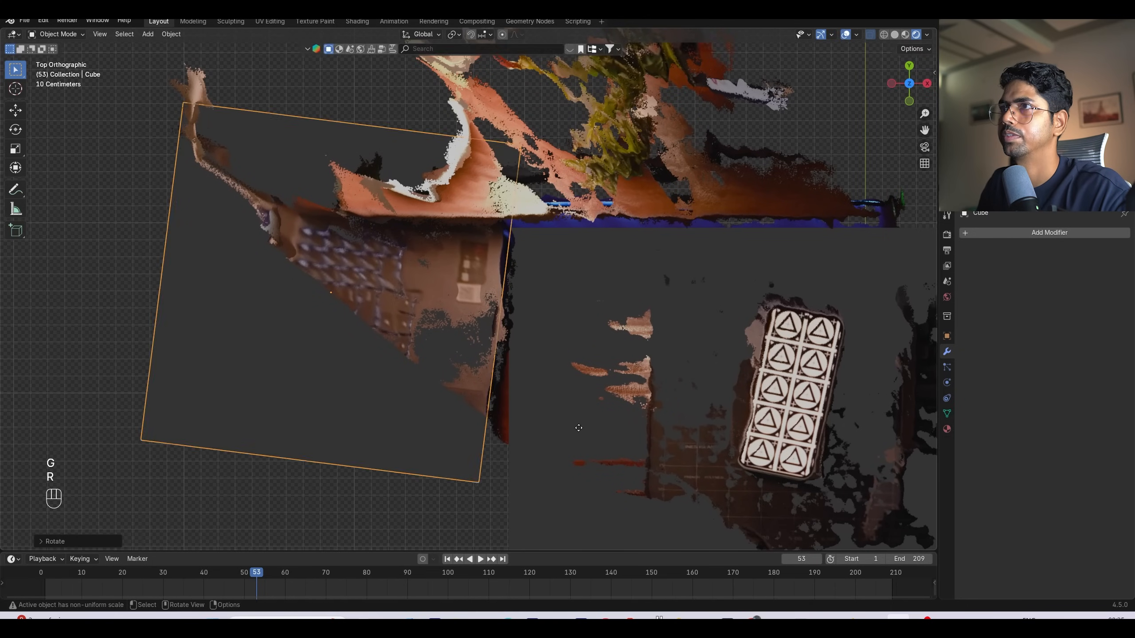
key(g)
click(585, 417)
key(r)
click(583, 421)
key(g)
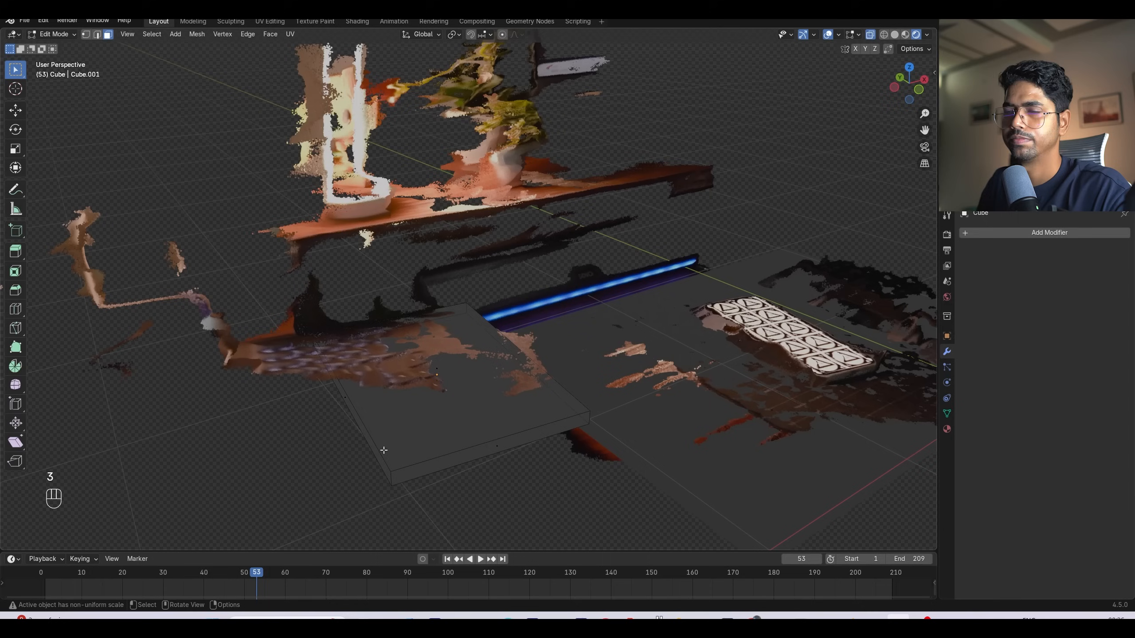
Step: Finish editing the laptop cube's mesh, return to Object Mode and save the file
middle_drag(406, 457, 409, 429)
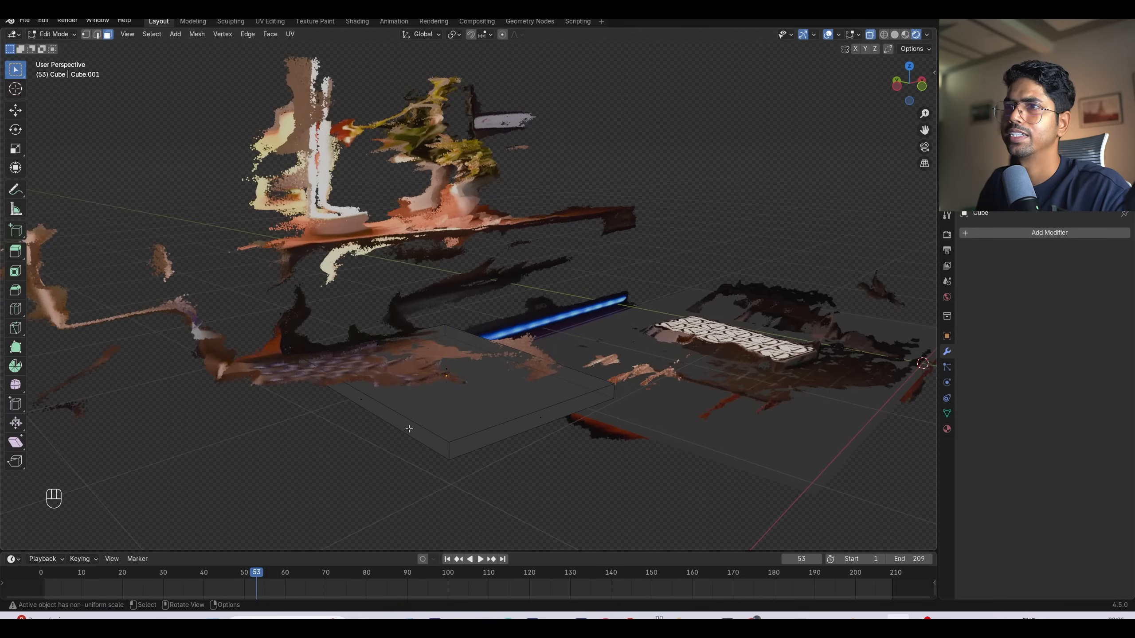
key(Tab)
key(Tab)
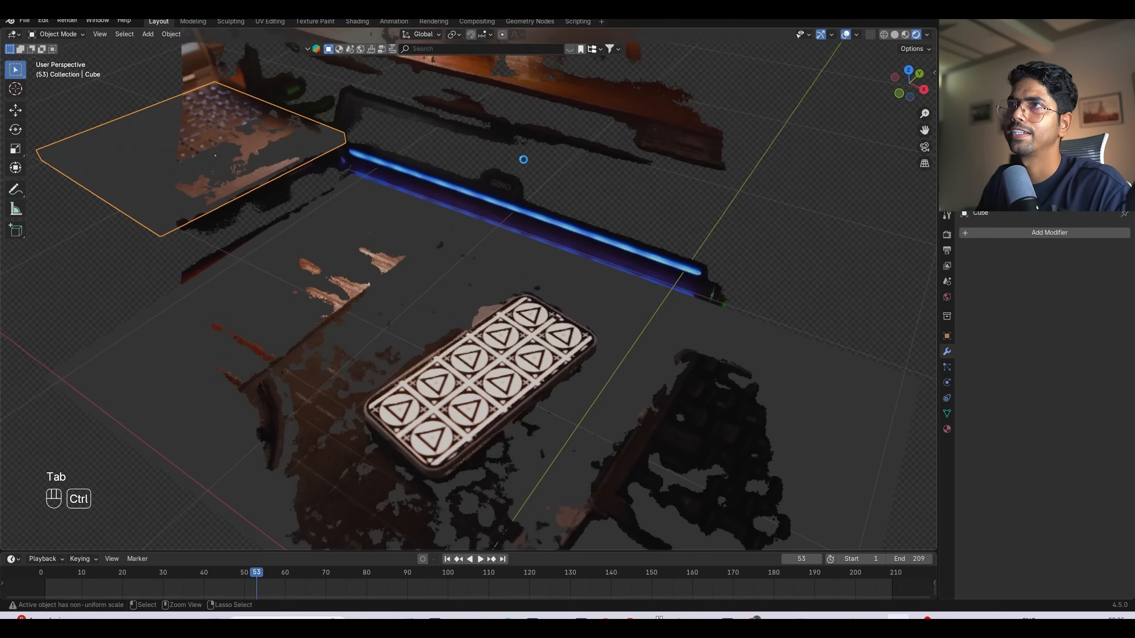
key(ctrl+s)
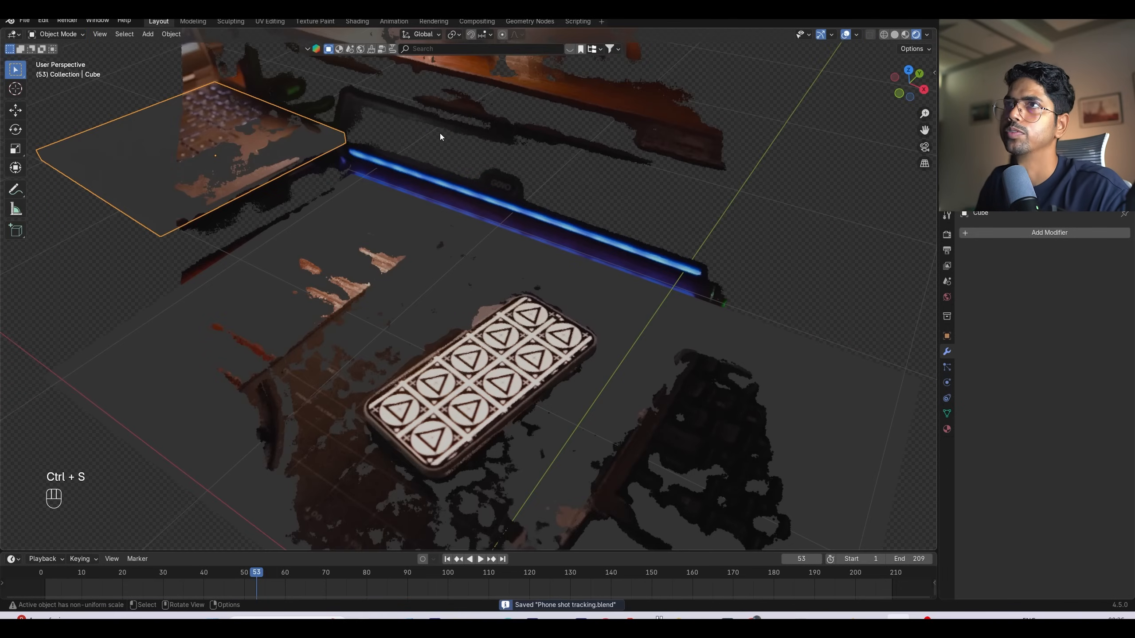
Step: Select the desk plane together with the laptop cube and move both into a new collection named "3d scene"
shift+middle_drag(440, 136, 492, 214)
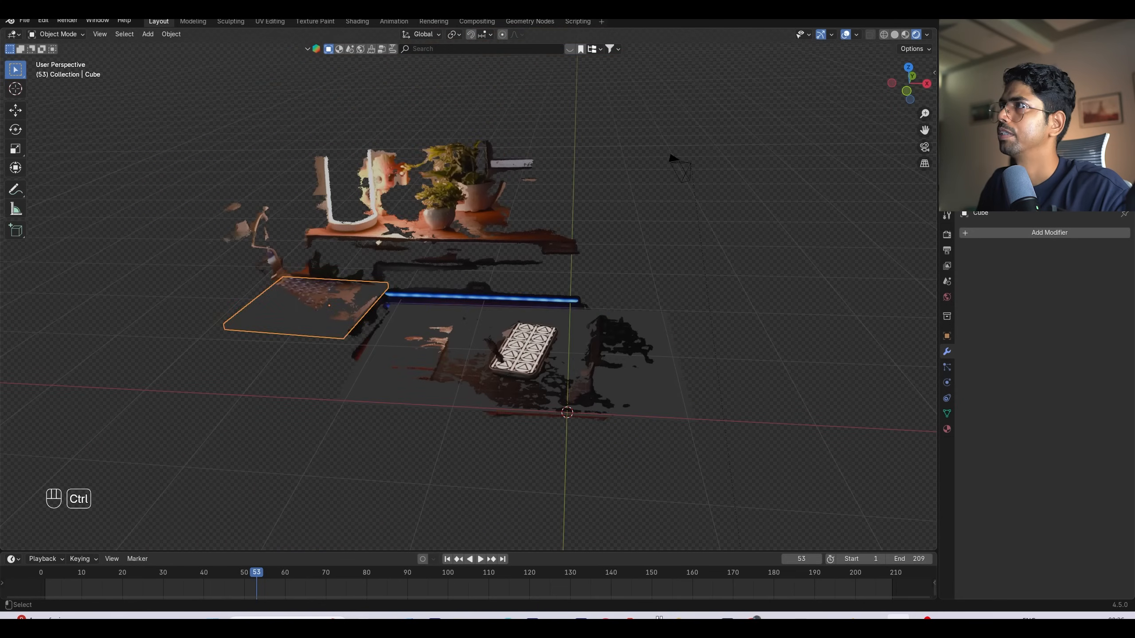
ctrl+click(511, 391)
key(m)
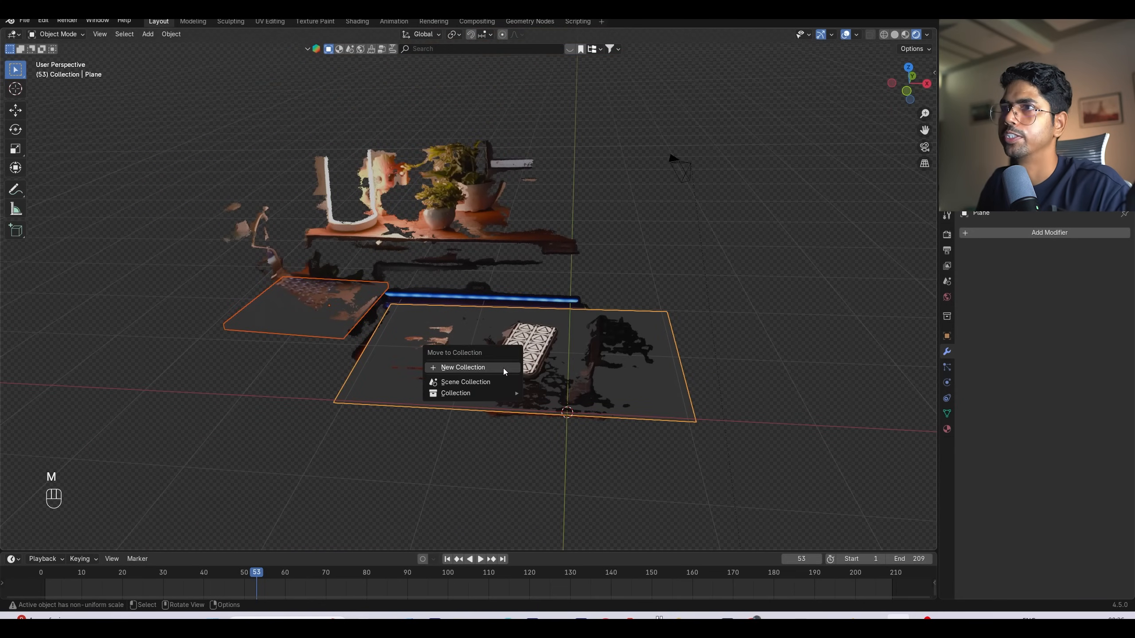
click(504, 369)
text(sc)
text(ene)
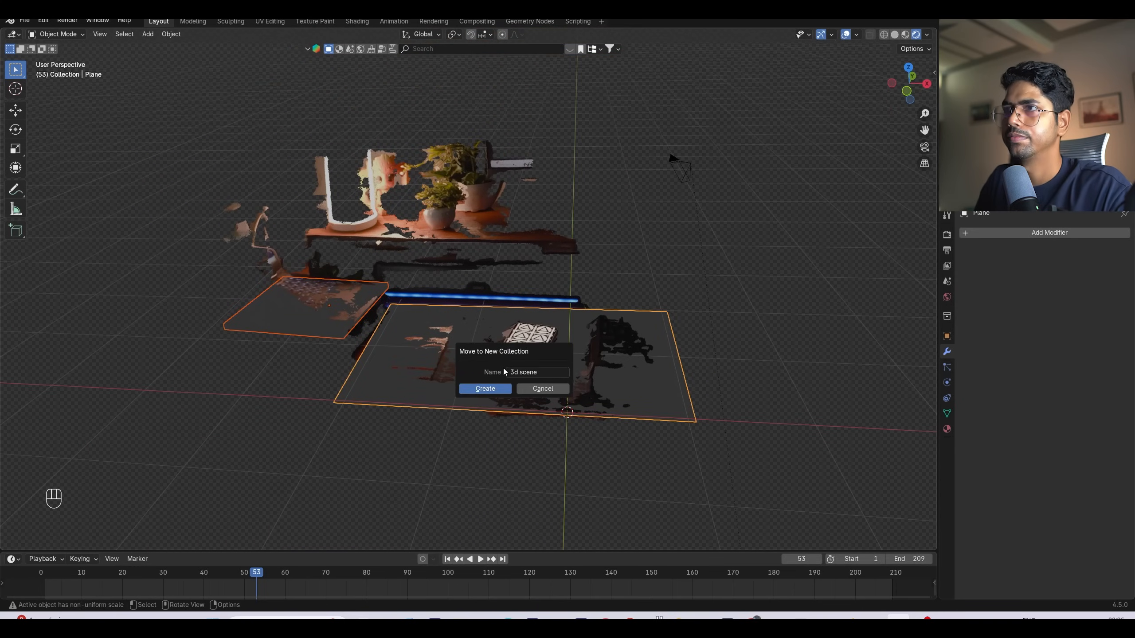
click(506, 389)
Step: Try duplicating the laptop cube in top view and placing the copy over the dark object beside the phone, and undo it
scroll(572, 366, up, 5)
middle_drag(554, 367, 606, 362)
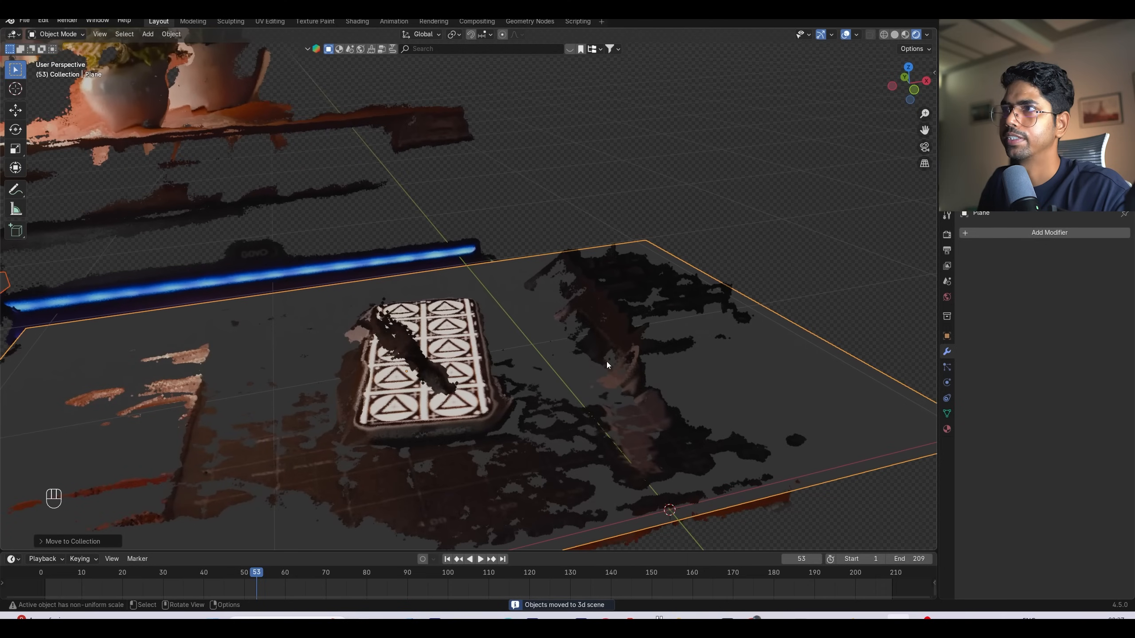
shift+middle_drag(438, 375, 808, 348)
scroll(804, 356, down, 3)
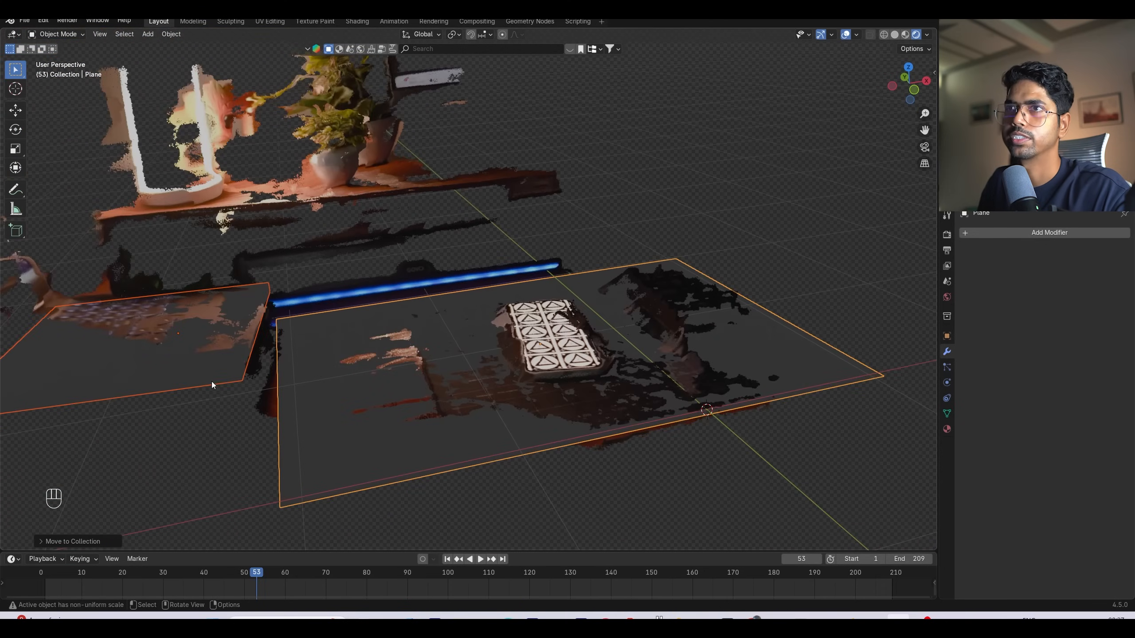
key(KP_7)
click(258, 410)
key(shift+d)
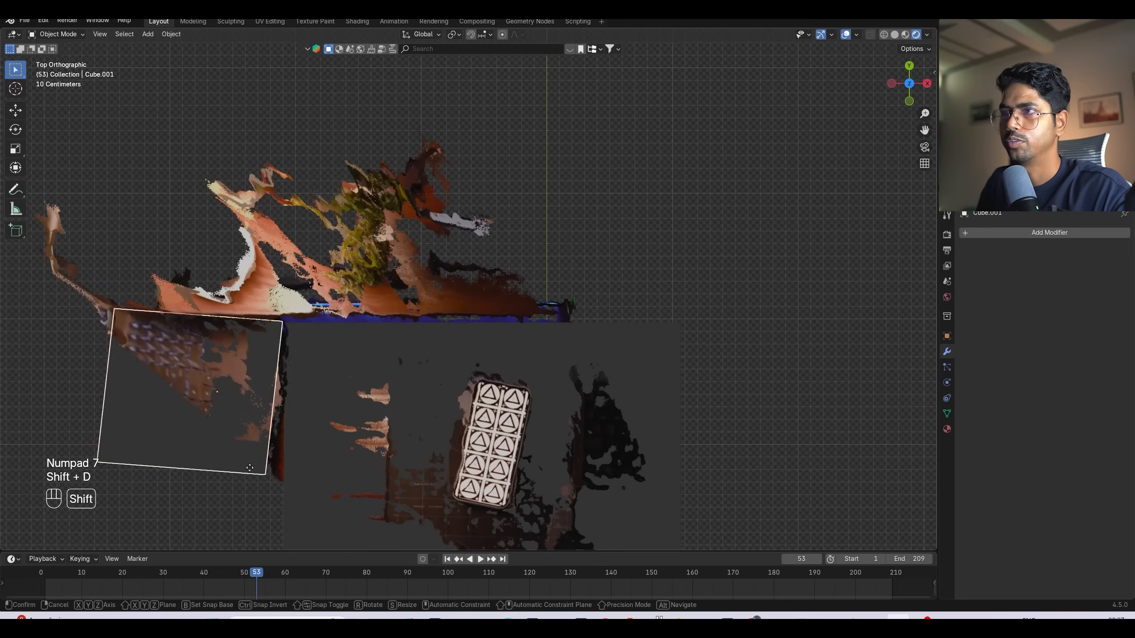
click(658, 43)
shift+middle_drag(726, 429, 677, 262)
scroll(731, 281, up, 3)
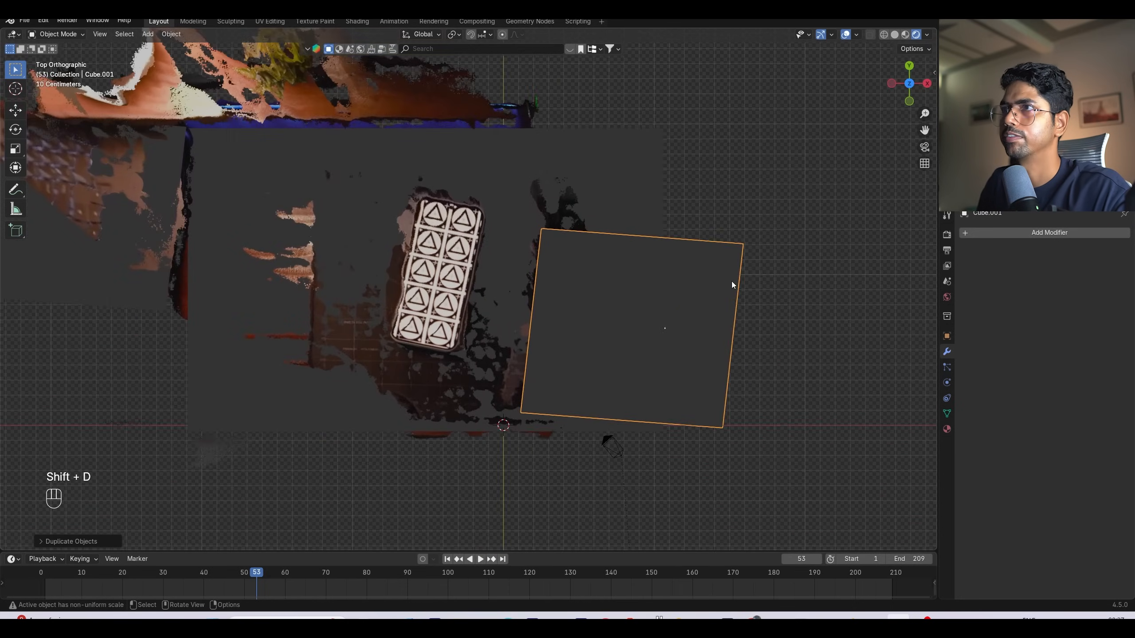
key(ctrl+z)
Step: Return to the camera view, save the file and switch the viewport to wireframe shading
key(KP_0)
key(ctrl+s)
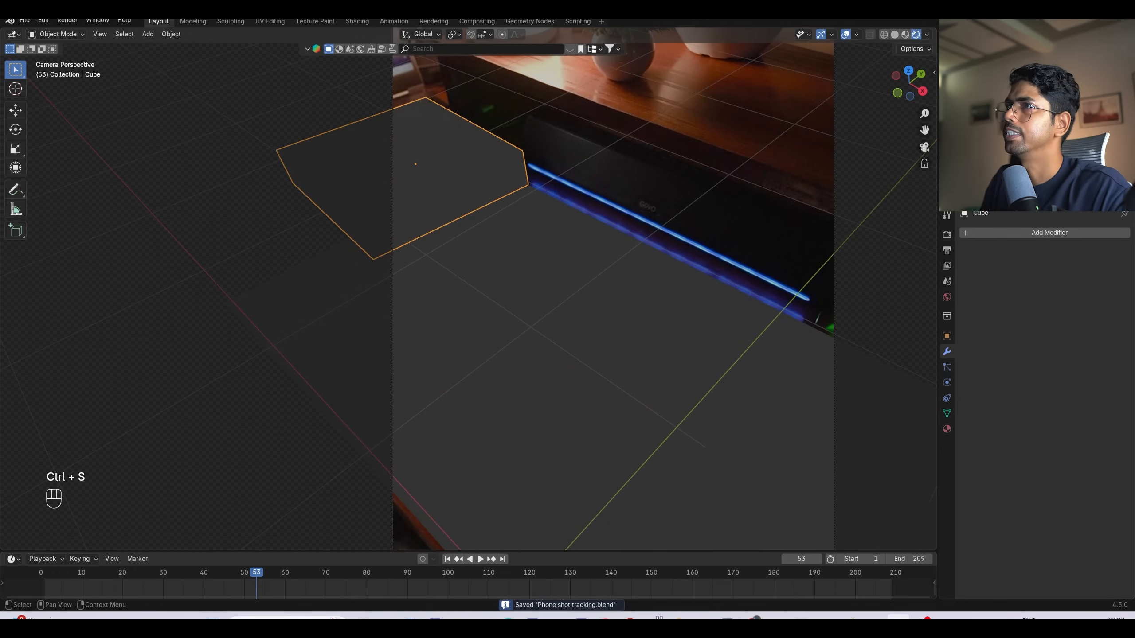
click(884, 35)
Step: Select the desk plane and subdivide its mesh twice in Edit Mode
click(230, 300)
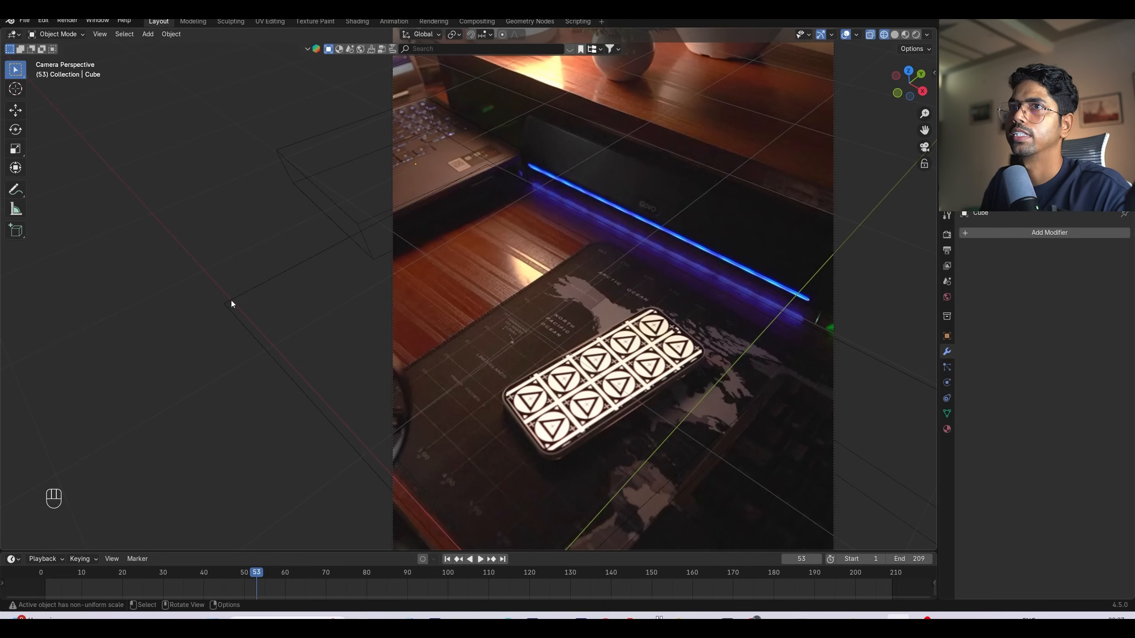
key(Tab)
right_click(480, 301)
click(481, 301)
right_click(481, 301)
click(481, 301)
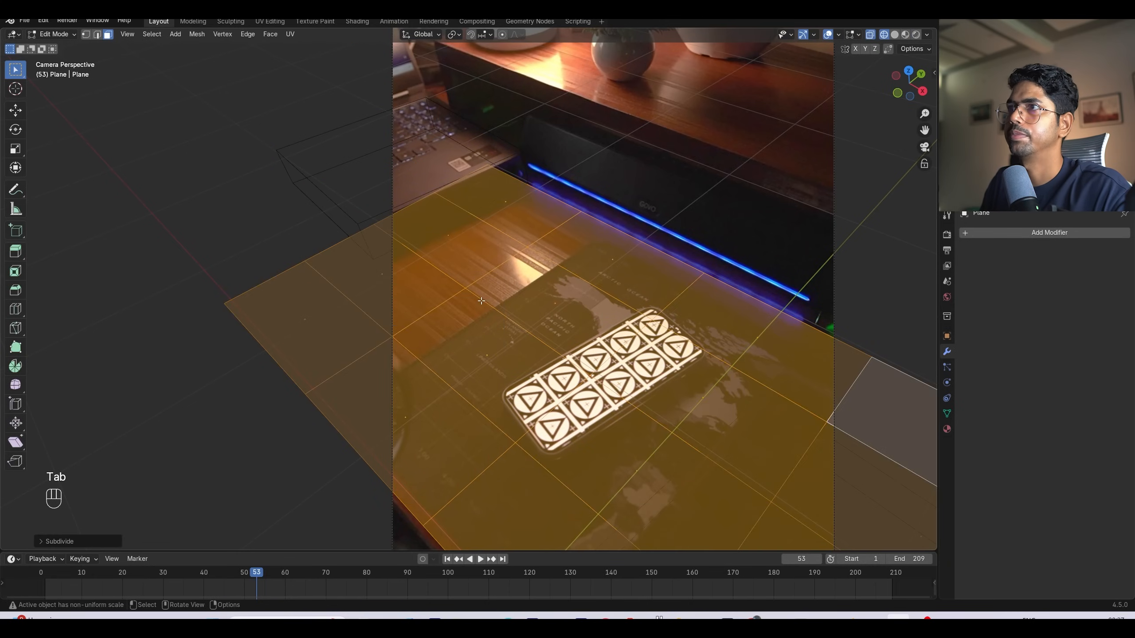
Step: Leave Edit Mode on the desk plane, use solid shading and lower the viewport X-Ray value to about 0.155
key(Tab)
key(Tab)
click(838, 35)
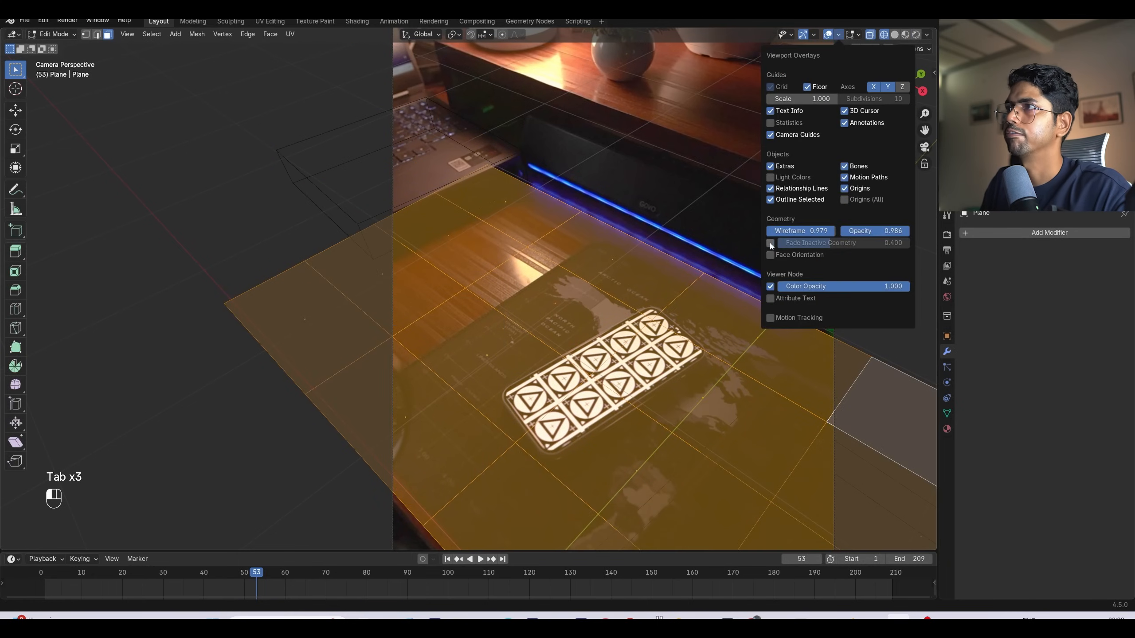
key(Tab)
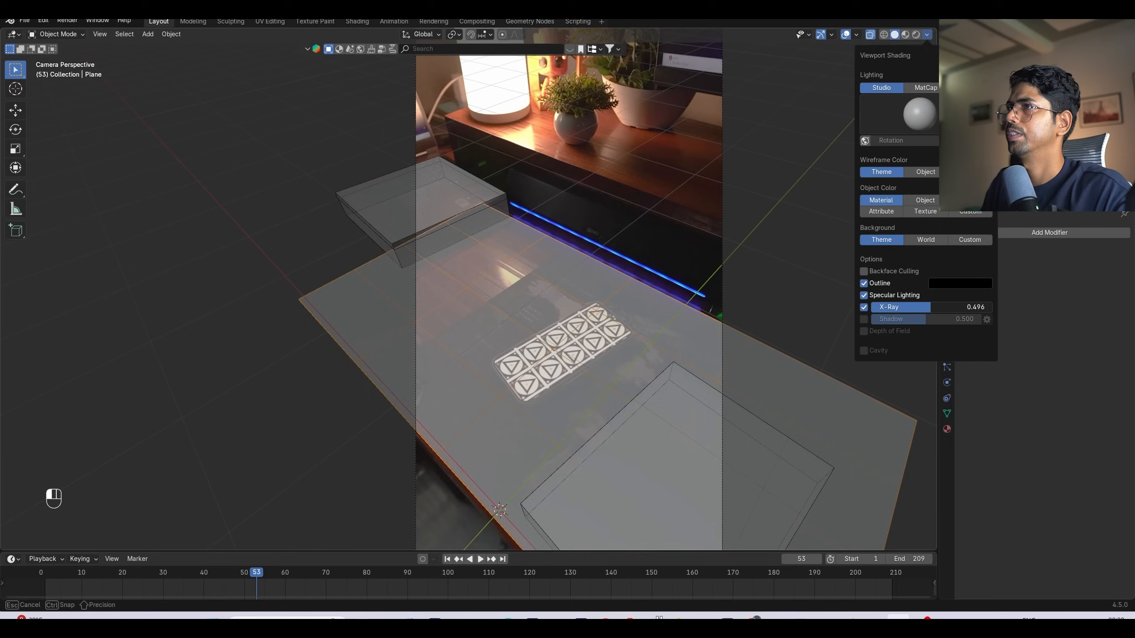
drag(930, 307, 889, 308)
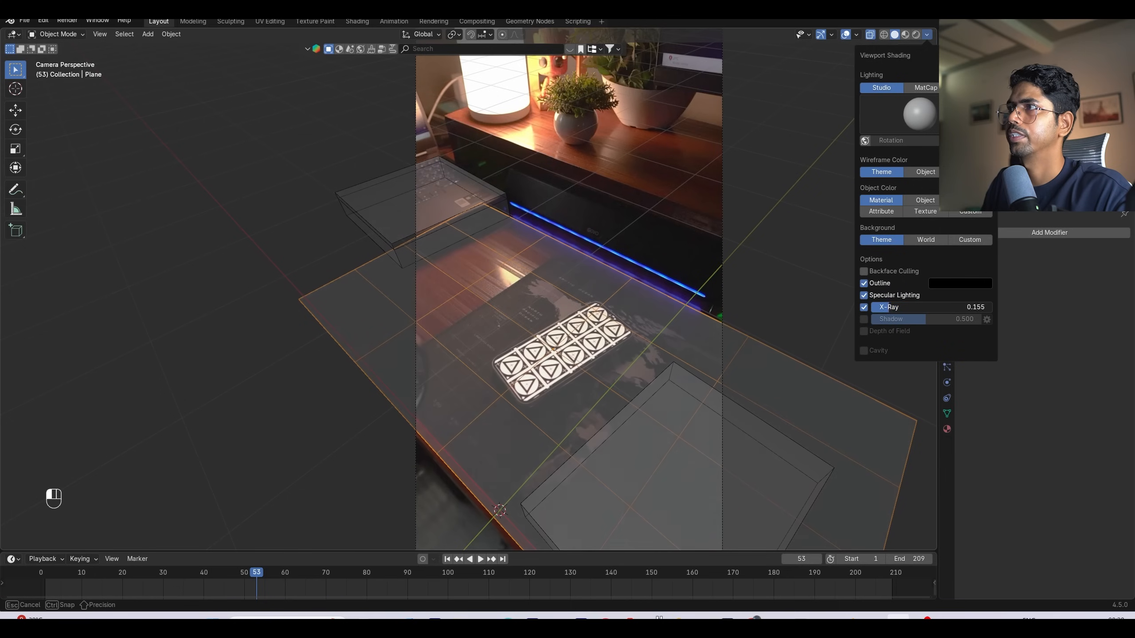
Step: Play the footage to check how the desk and box meshes follow the tracking, and save the file
key(space)
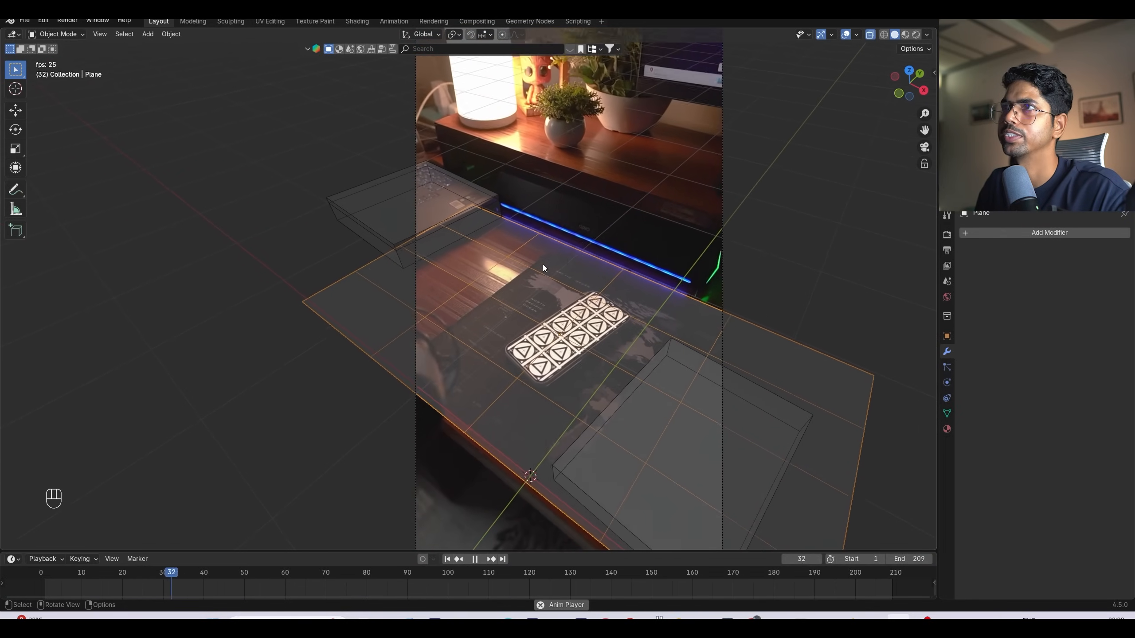
key(space)
key(ctrl+s)
shift+middle_drag(651, 295, 491, 197)
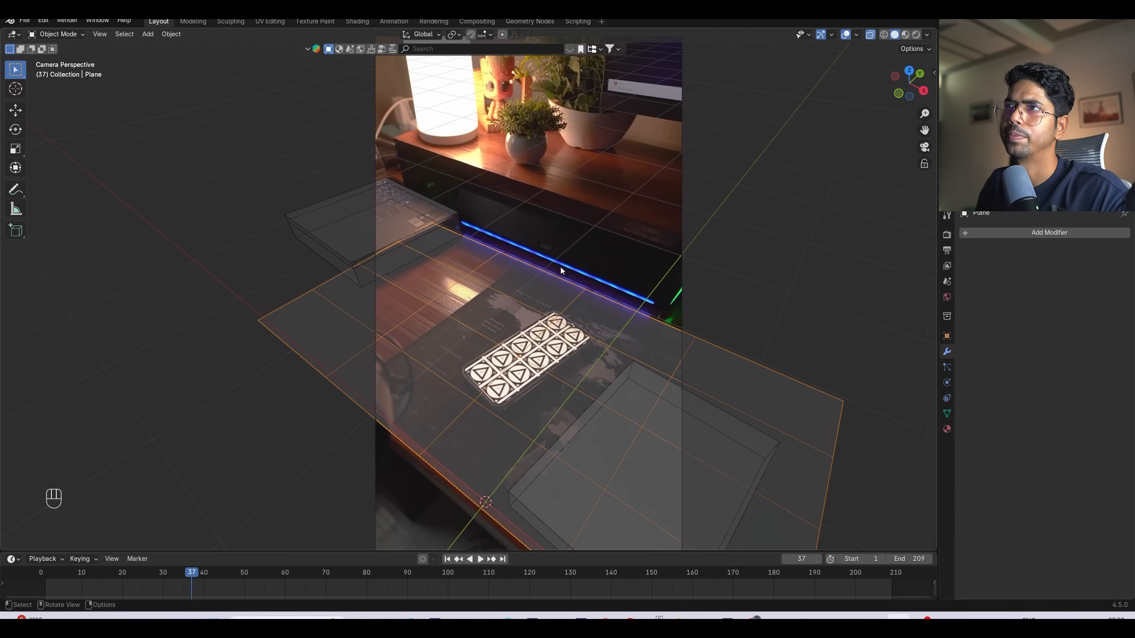
shift+middle_drag(601, 290, 559, 307)
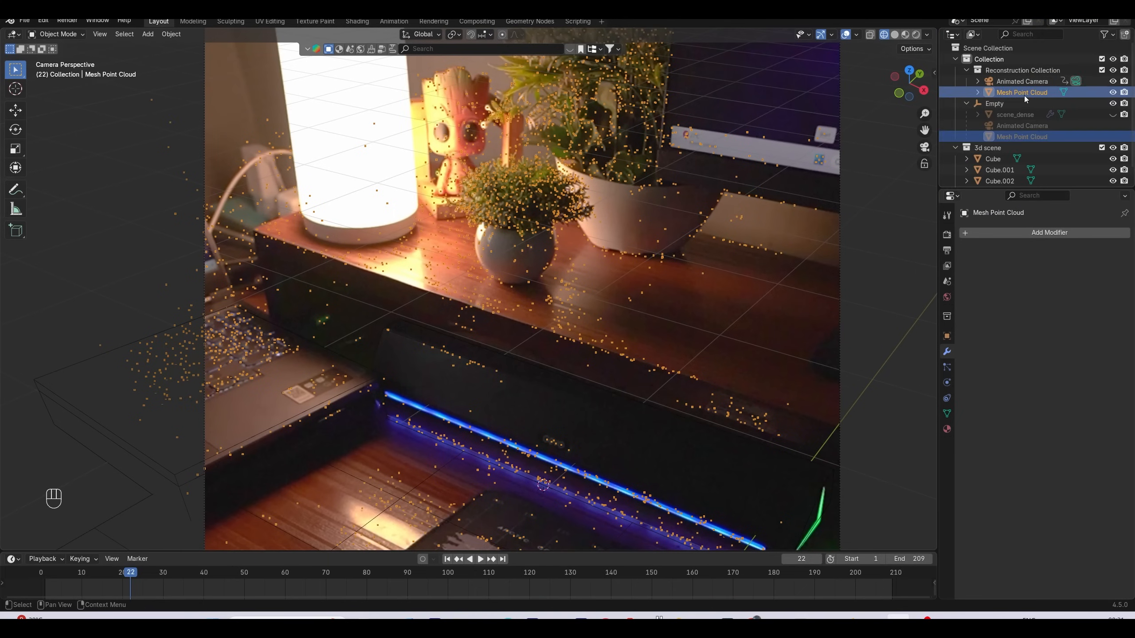
Step: Try joining two Mesh Point Cloud points along the wooden shelf's front edge with an edge, and undo it
click(1030, 93)
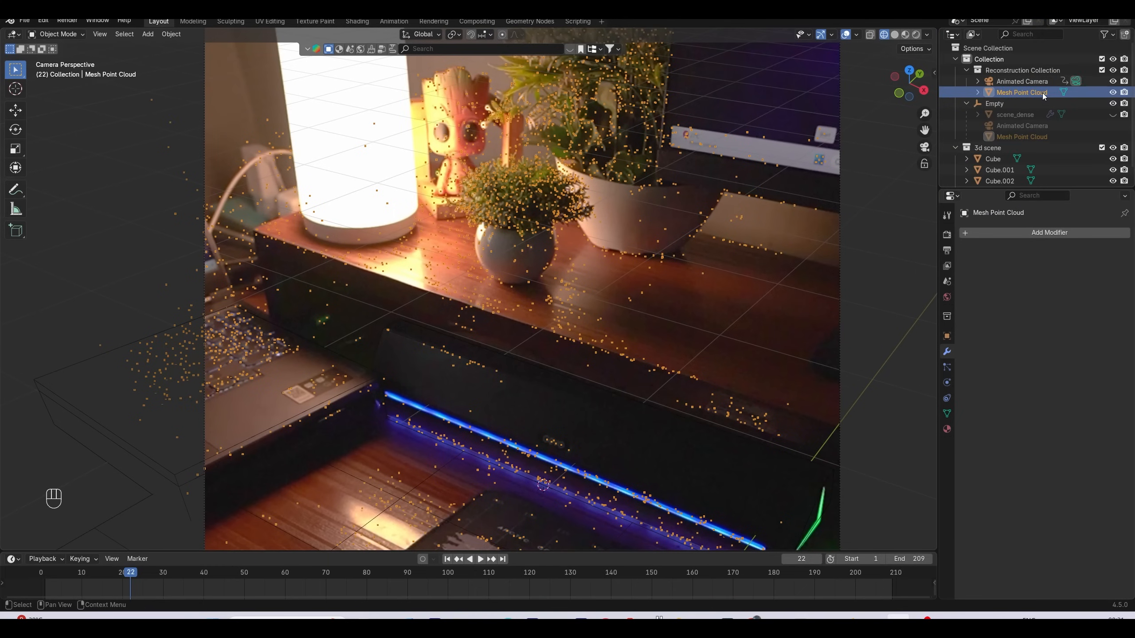
key(Tab)
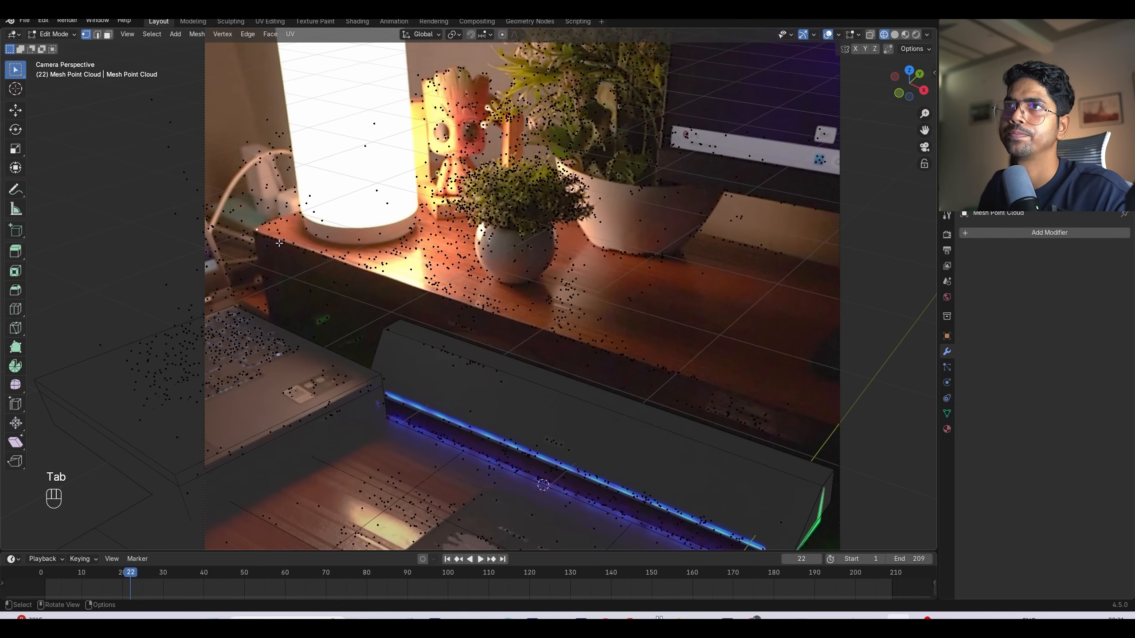
shift+click(702, 382)
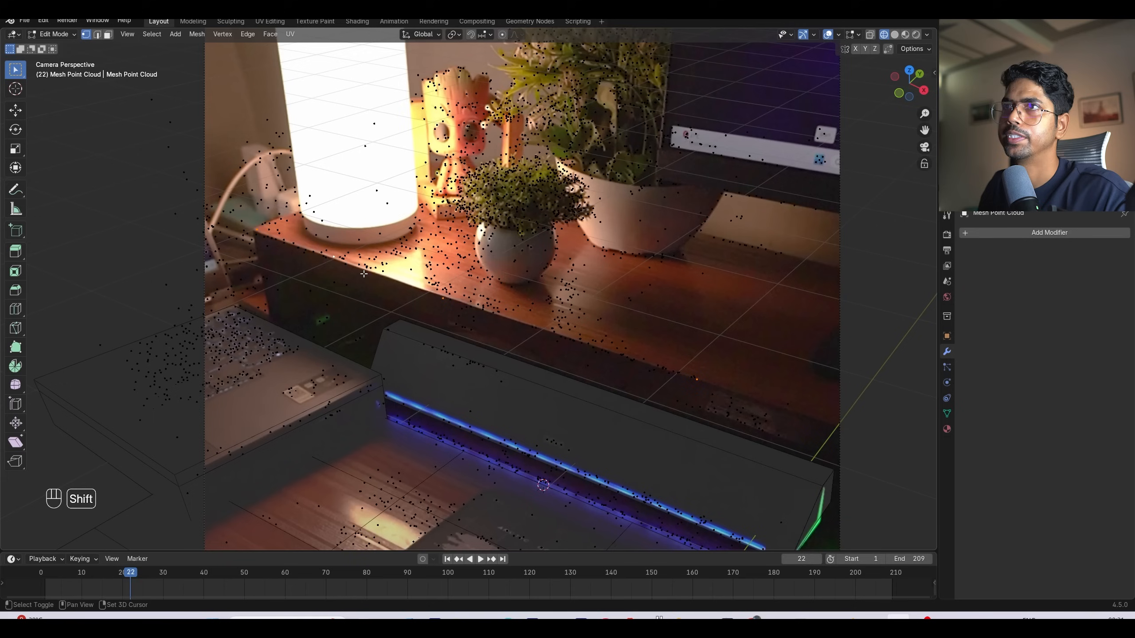
key(f)
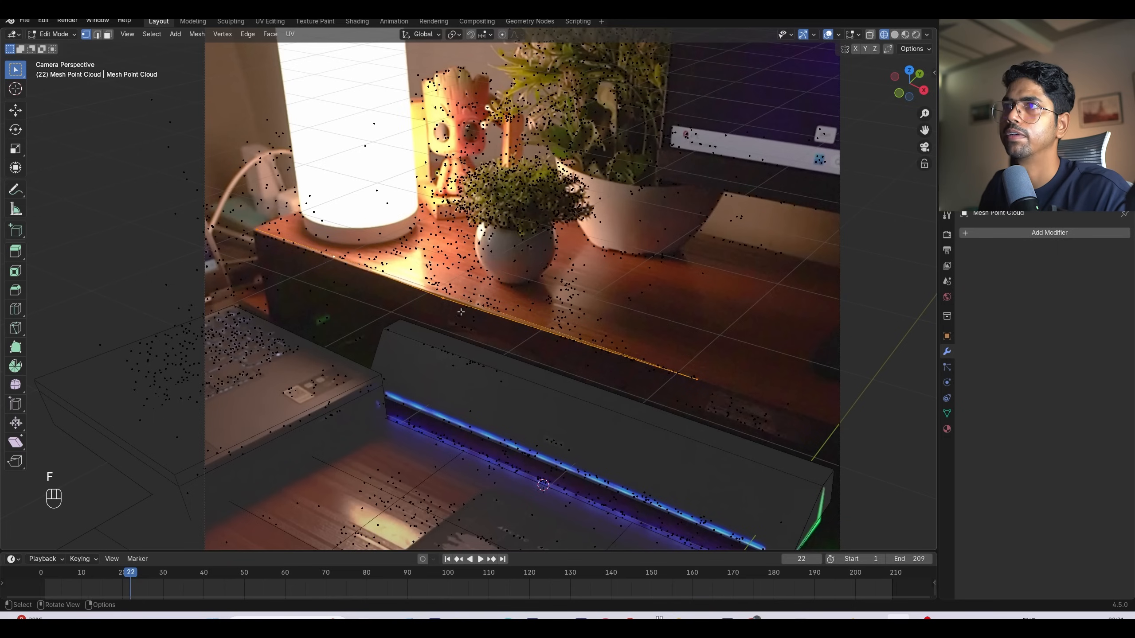
key(ctrl+z)
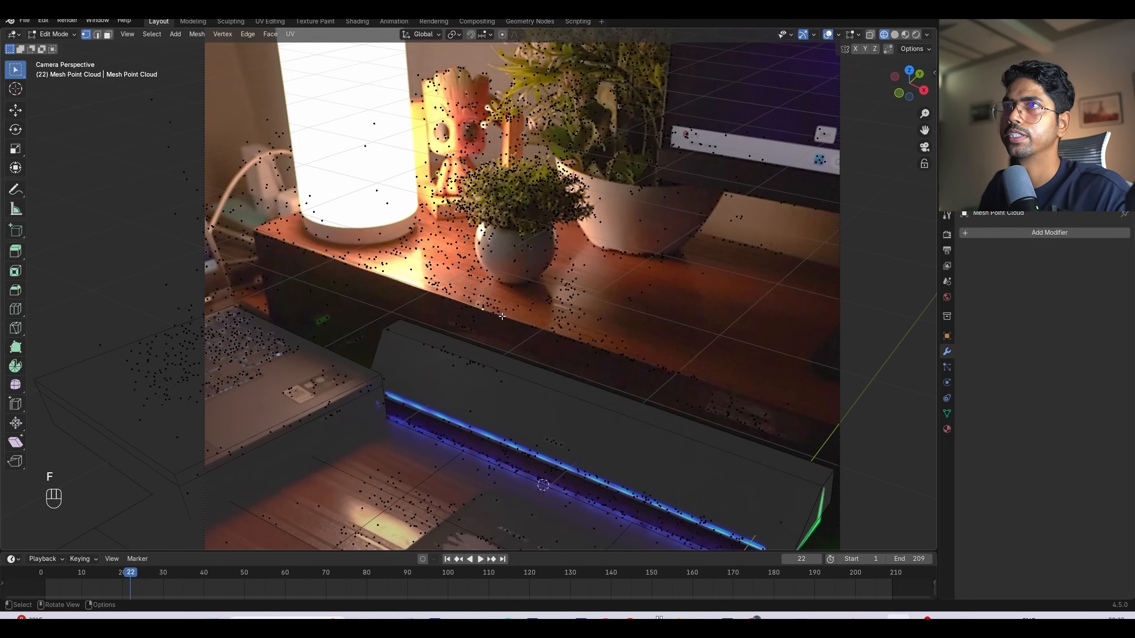
Step: Check the shelf's connecting edge in playback and from outside the camera, and delete its vertices
key(space)
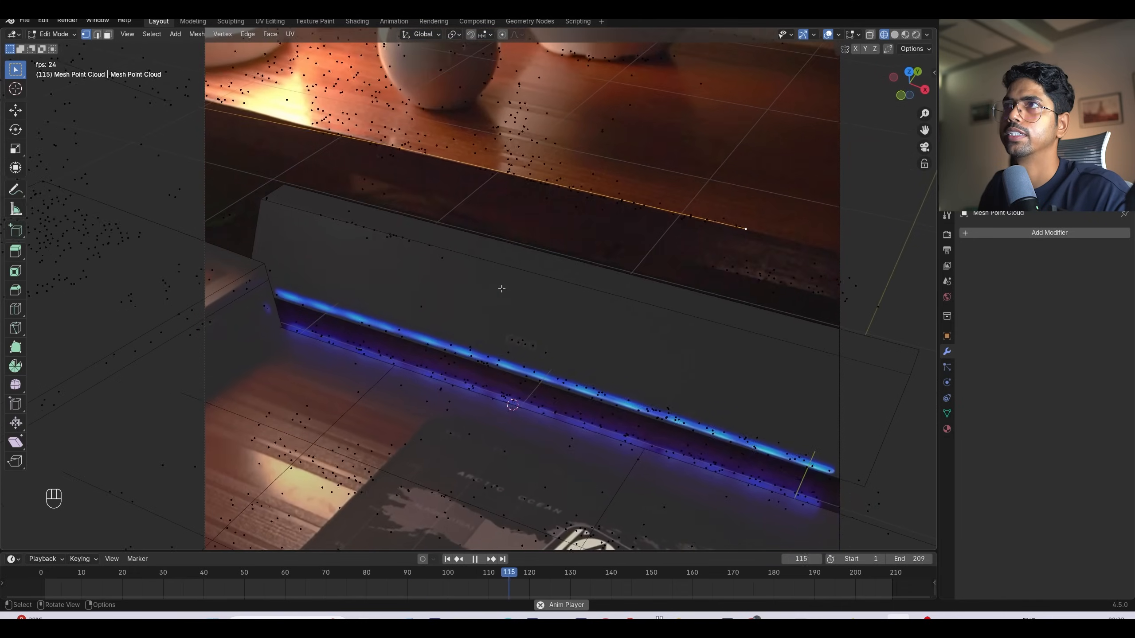
key(space)
shift+middle_drag(499, 286, 478, 362)
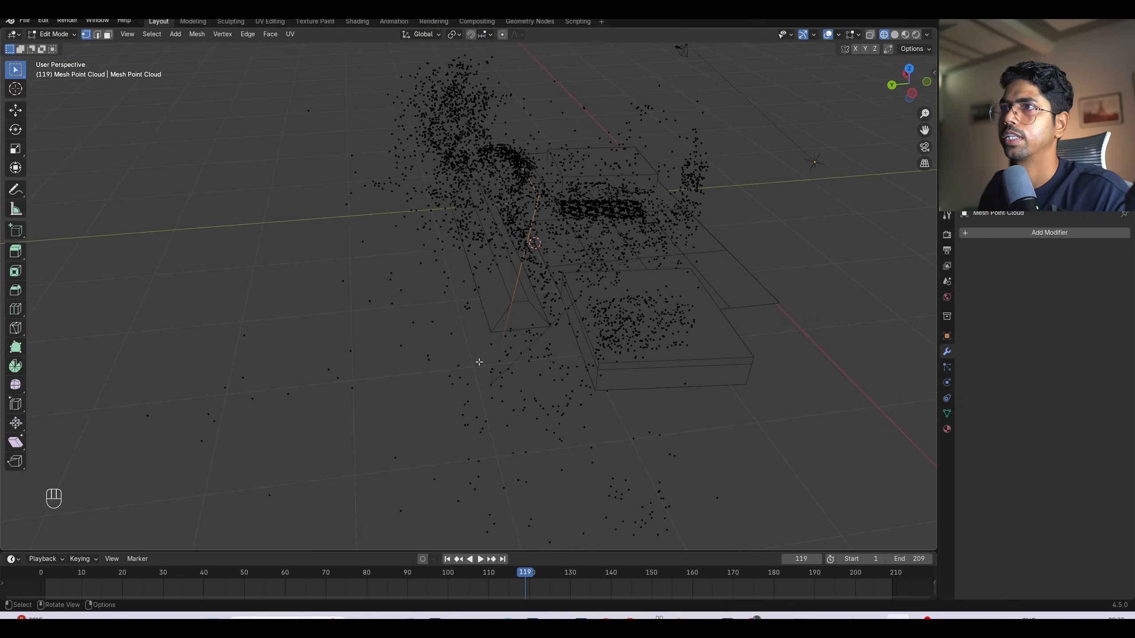
key(x)
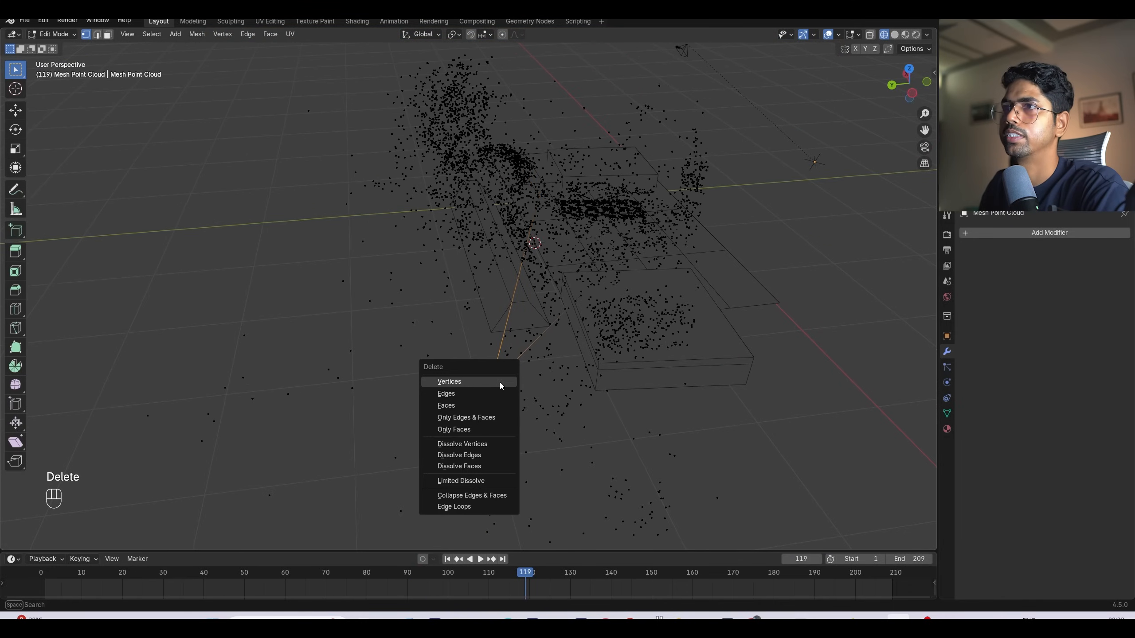
click(500, 380)
Step: In the camera view at frame 62, move the point at the shelf's front corner about -0.03 m along Y and check it in playback
middle_drag(561, 320, 540, 317)
scroll(531, 299, up, 4)
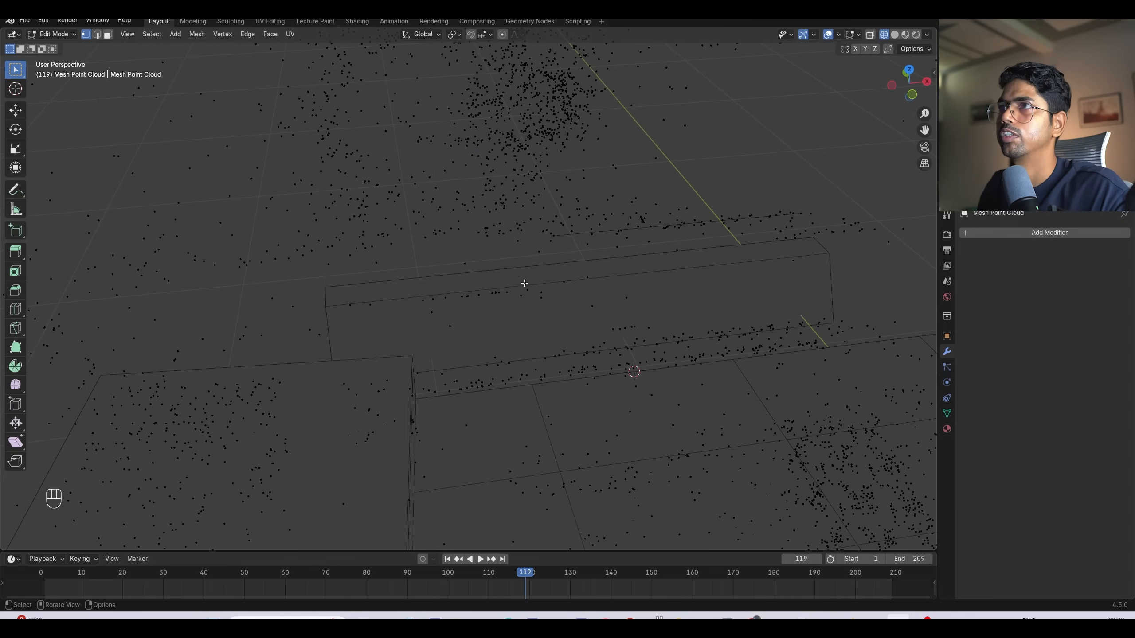
click(924, 153)
shift+middle_drag(447, 313, 567, 417)
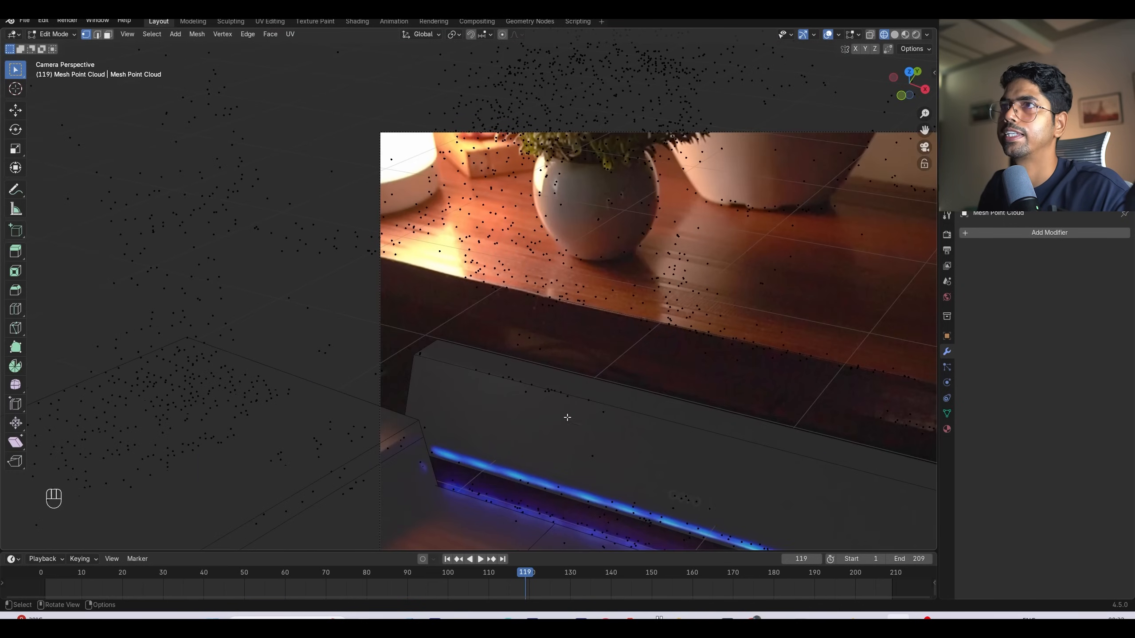
drag(434, 576, 411, 578)
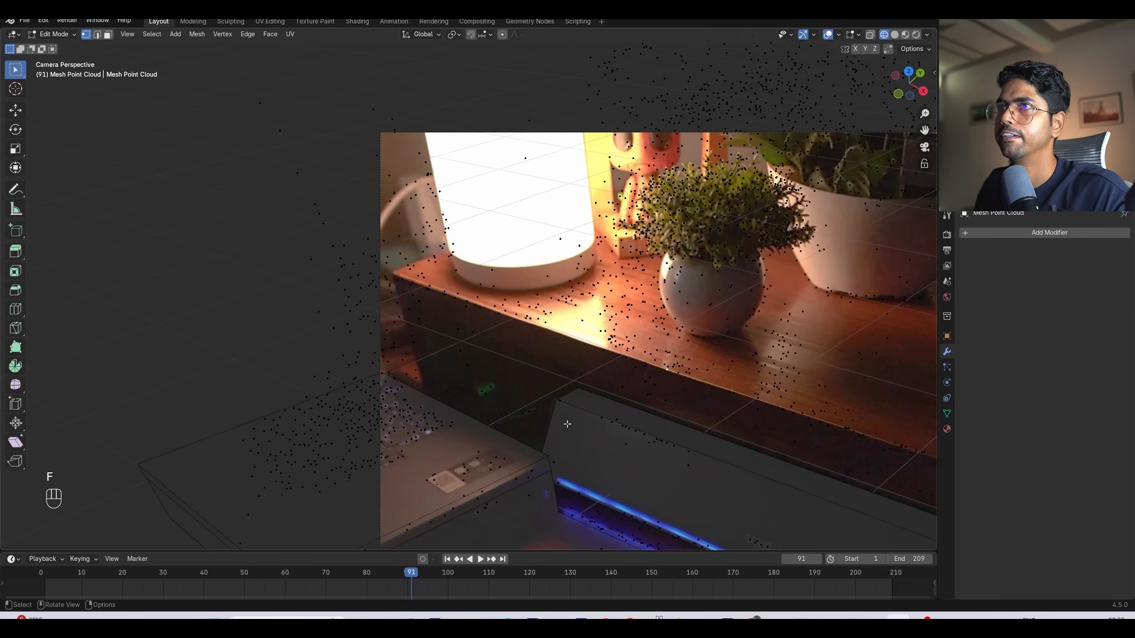
drag(428, 575, 293, 575)
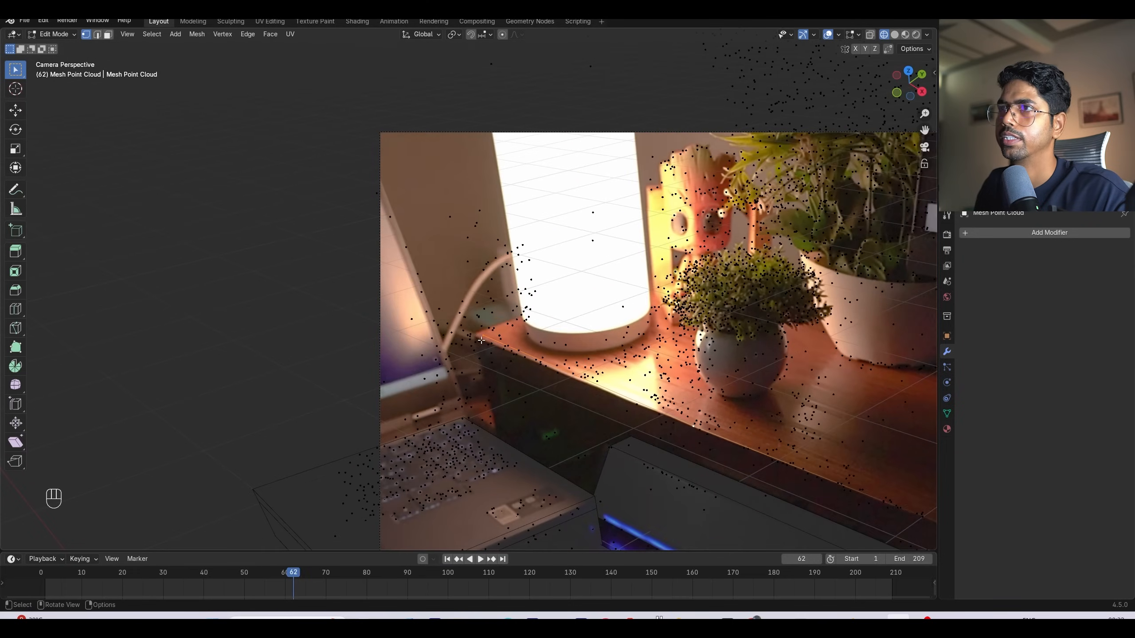
key(g)
key(y)
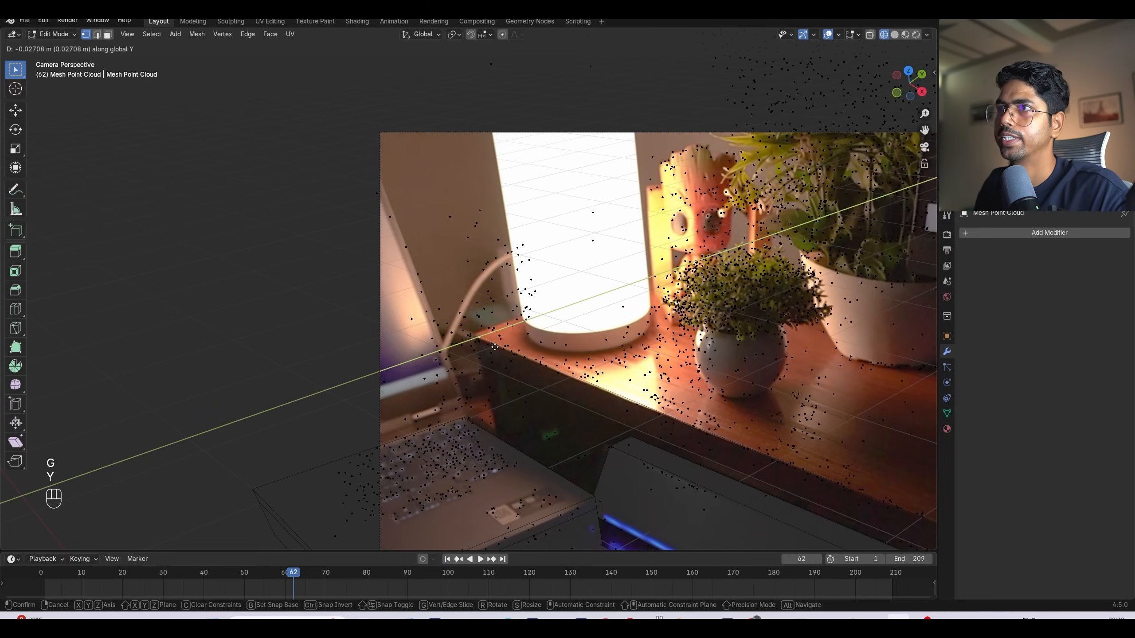
click(494, 347)
click(480, 559)
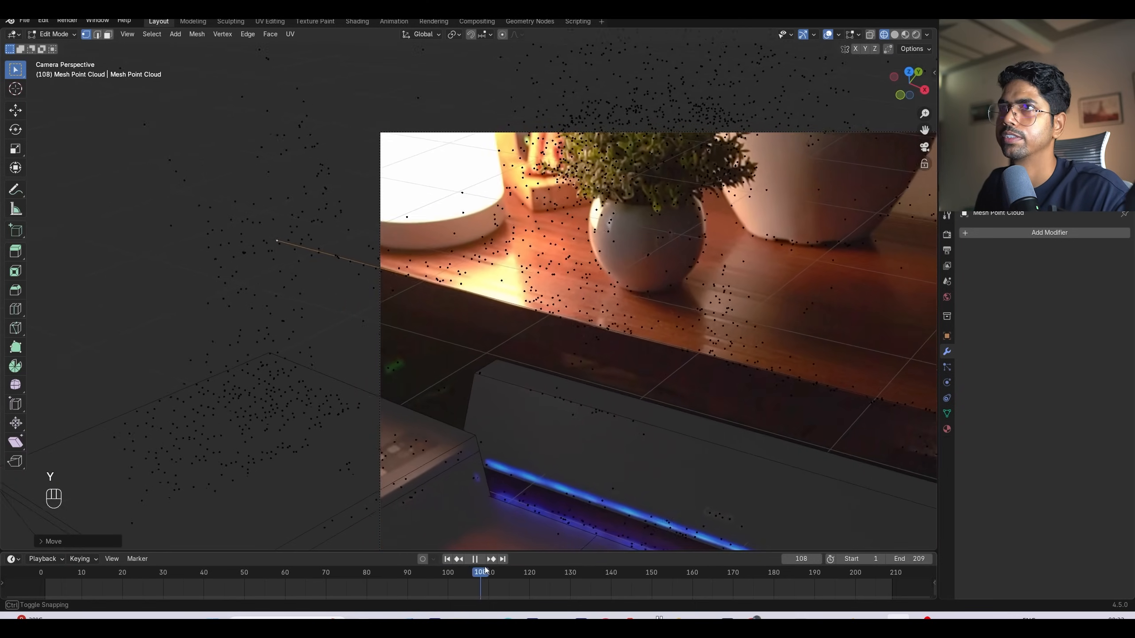
key(Escape)
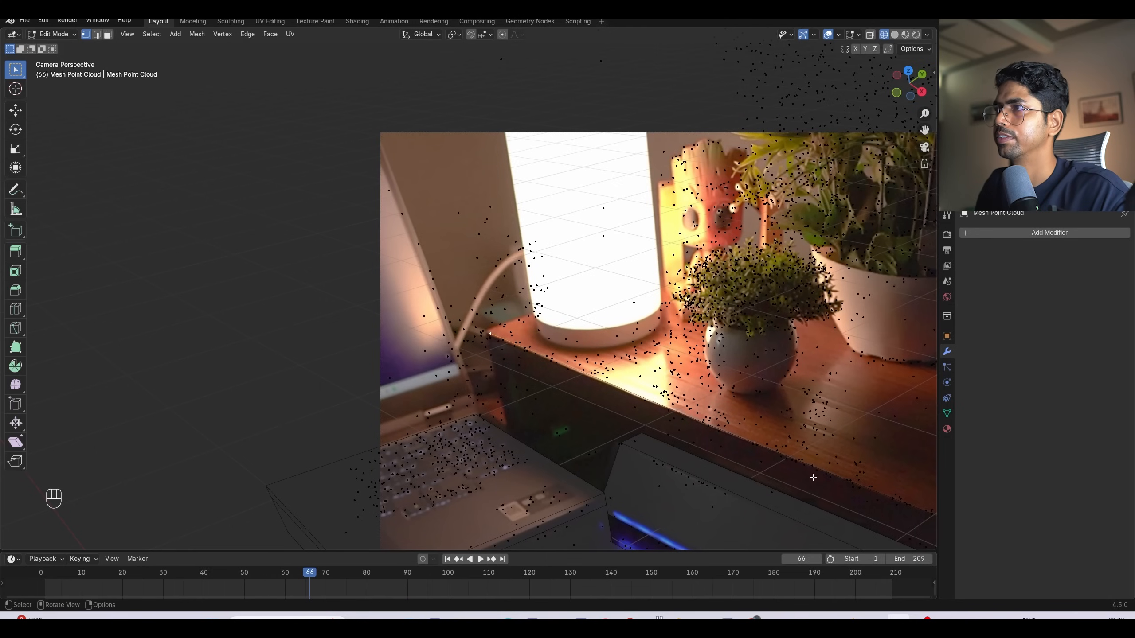
shift+middle_drag(813, 477, 780, 468)
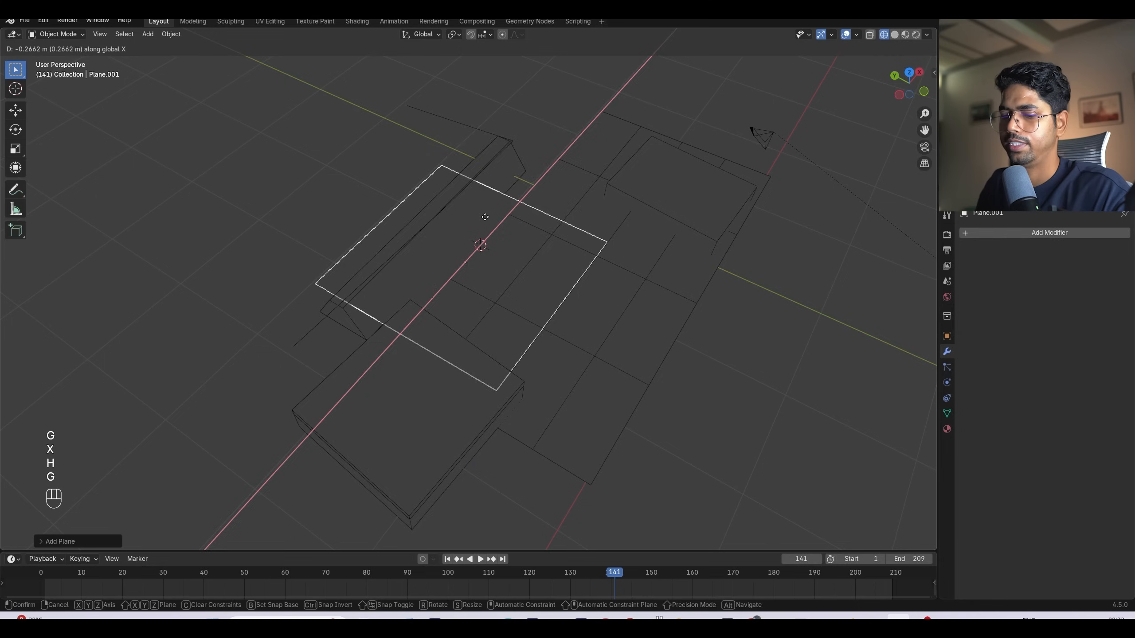
Step: Raise the new plane about 0.8 m along Z and scale it down along Y into a narrow strip
key(g)
key(z)
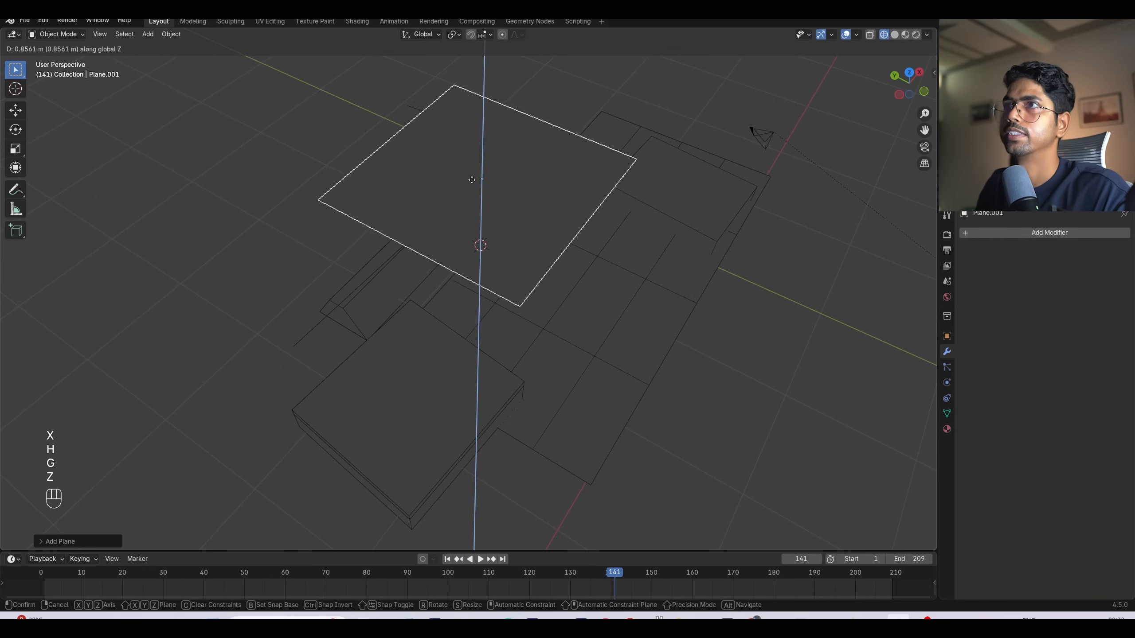
click(560, 232)
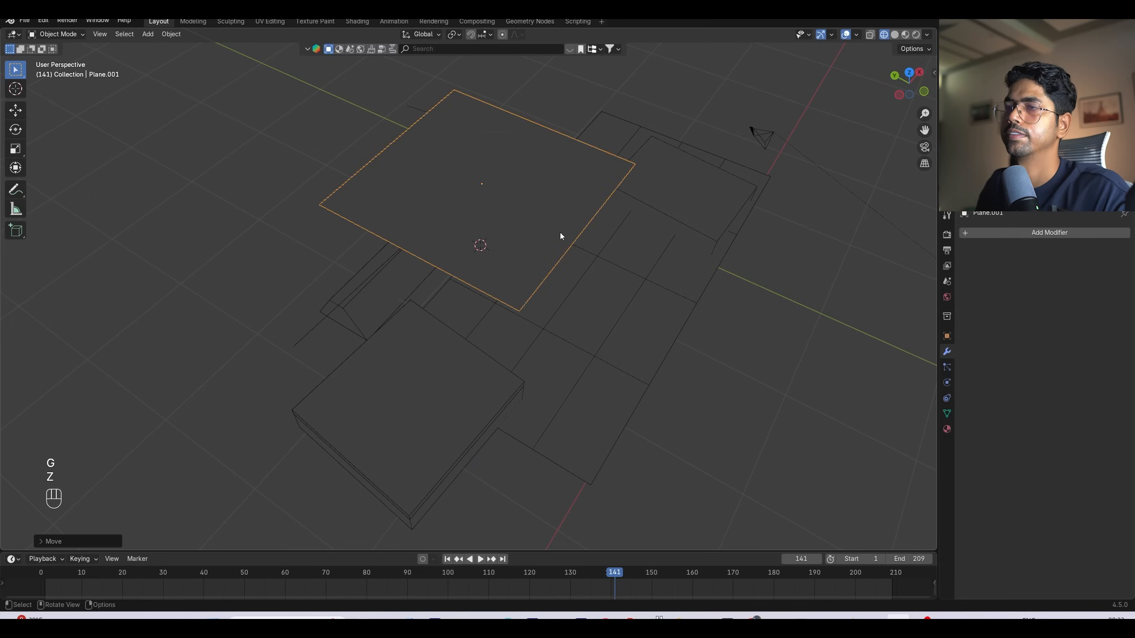
key(s)
key(y)
click(503, 209)
Step: Position the narrow plane over the wooden shelf from the top view and check it against the footage at frame 58
key(KP_7)
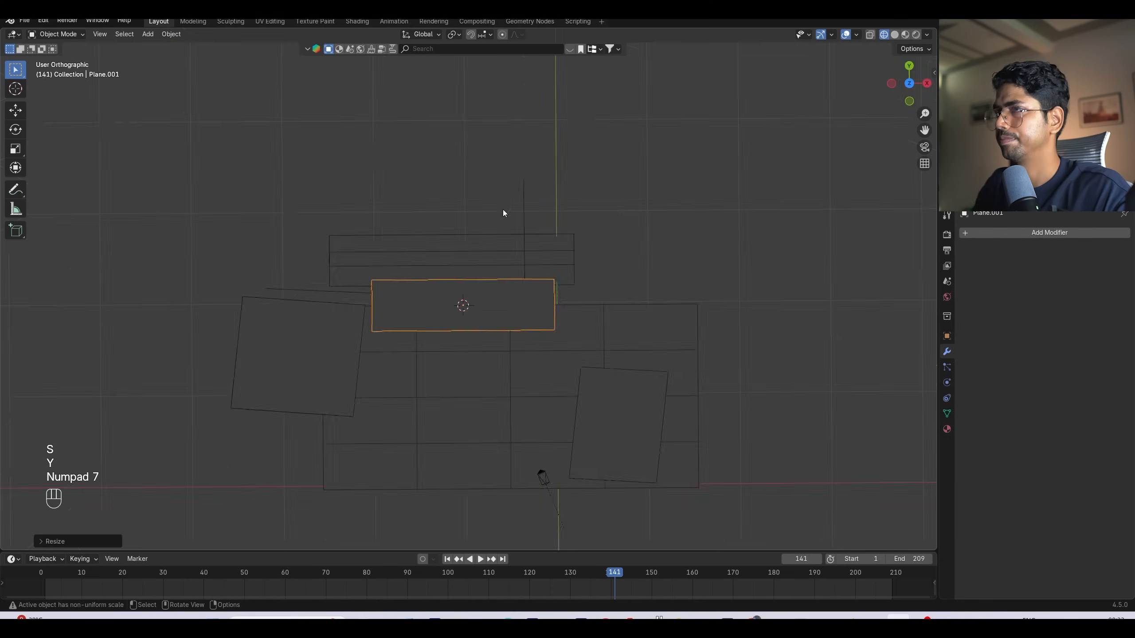
key(g)
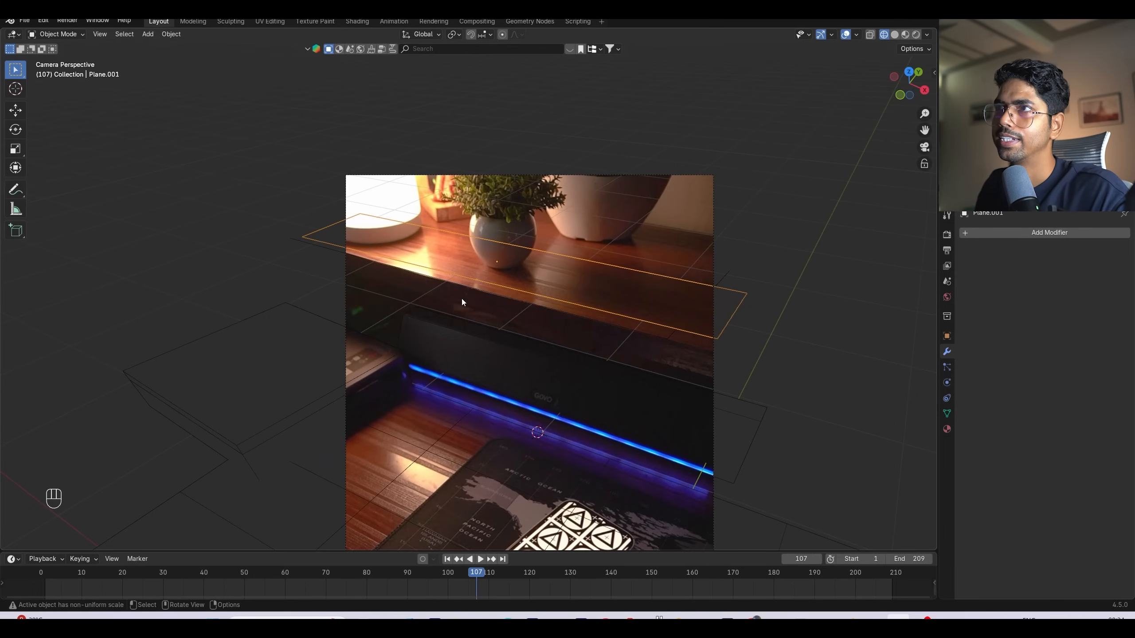
drag(370, 568, 277, 572)
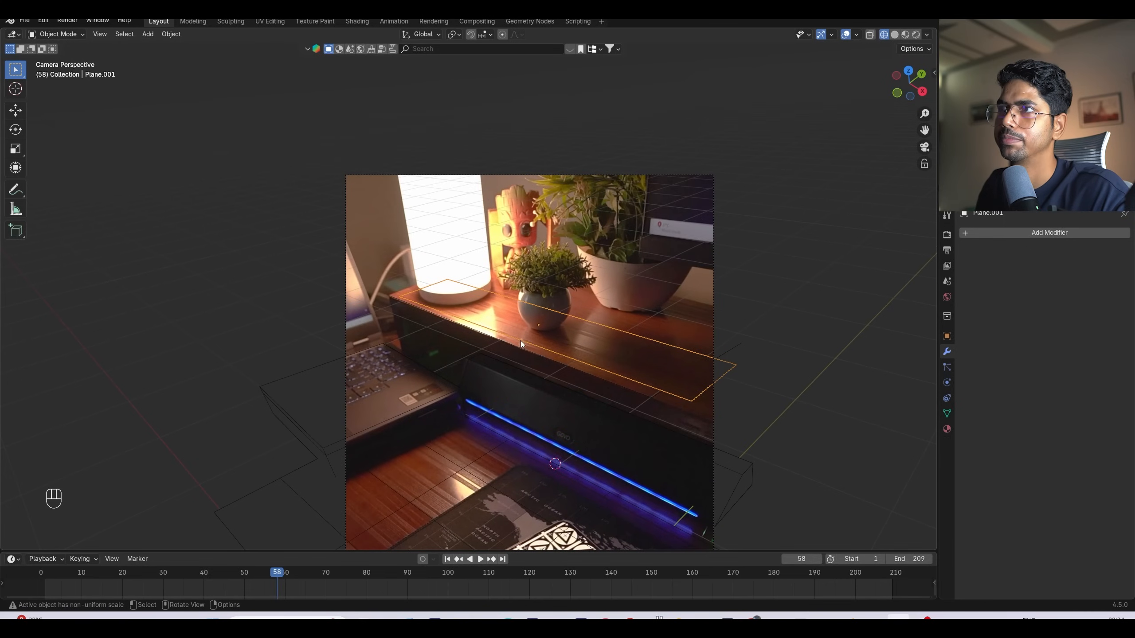
Step: Add one centered loop cut across the shelf plane and adjust the middle edge's height slightly along Z
key(Tab)
key(ctrl+r)
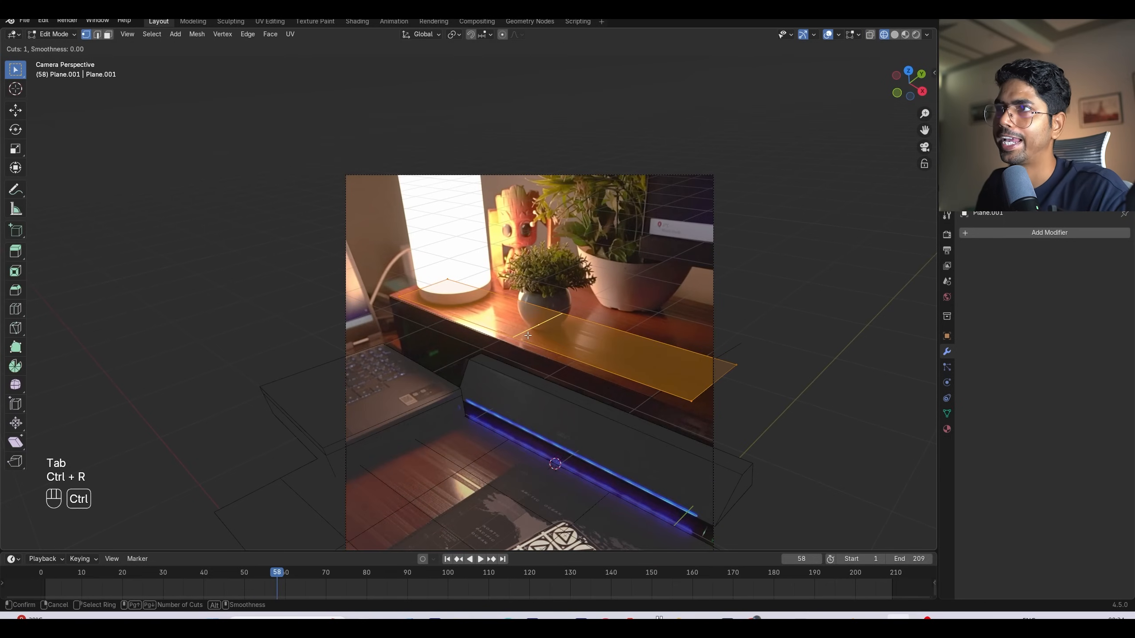
click(528, 335)
right_click(545, 335)
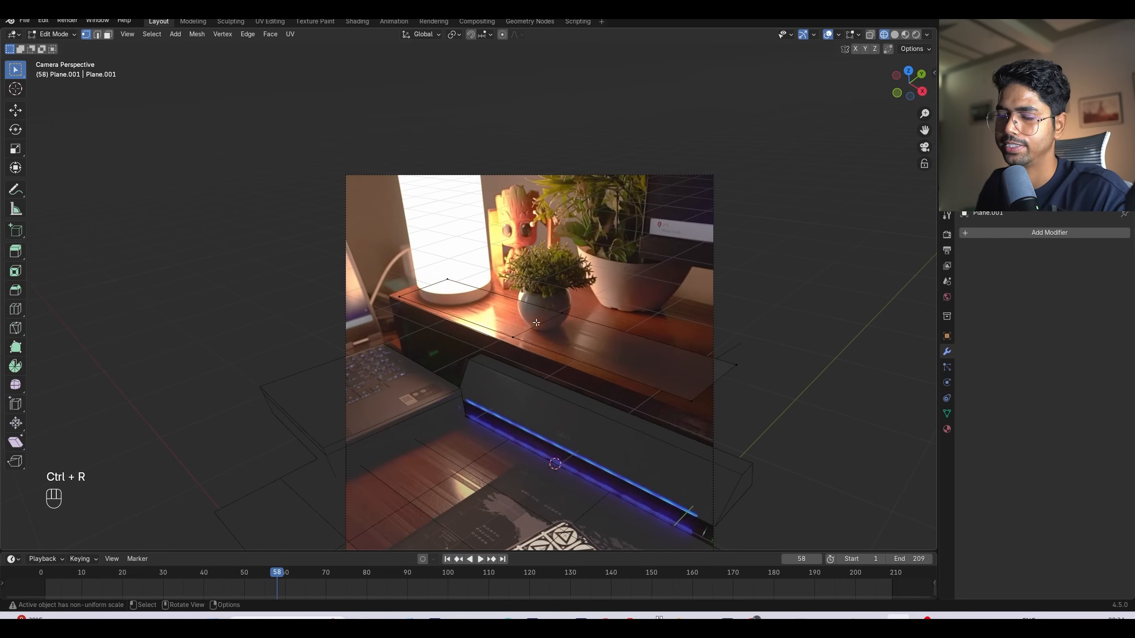
key(g)
key(z)
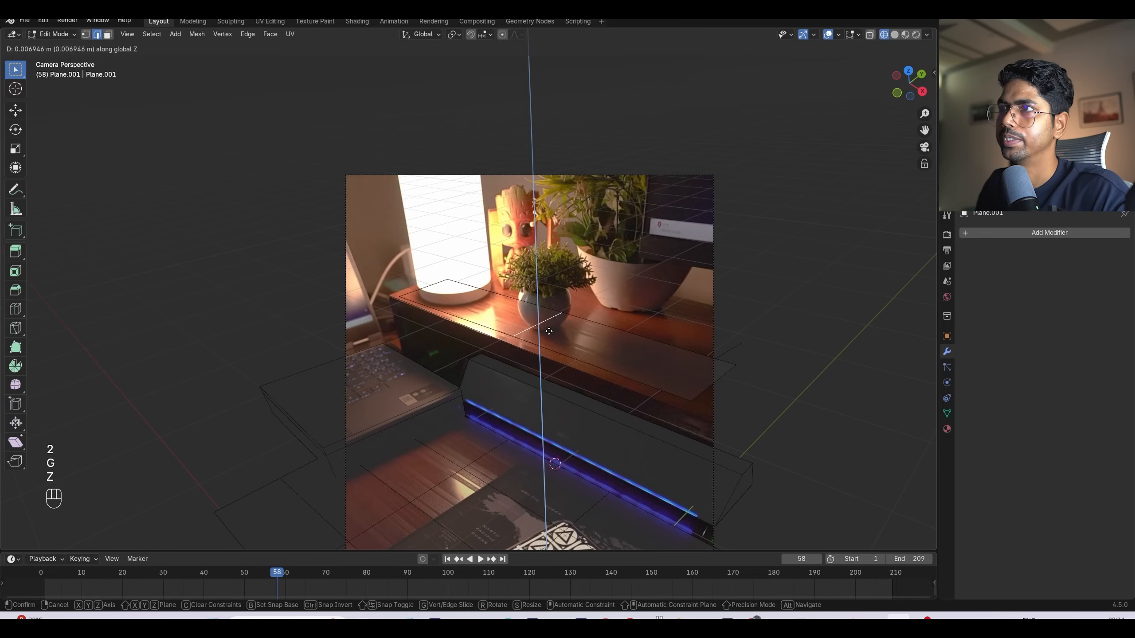
click(546, 336)
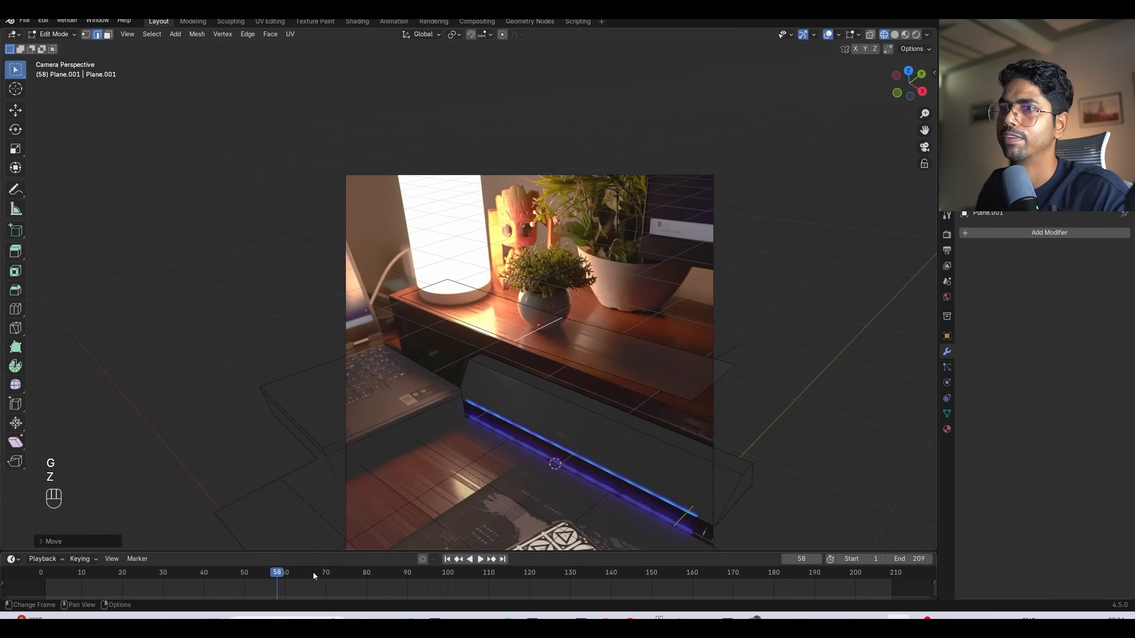
Step: At frame 99, lower the shelf plane's short end edge beyond the footage frame about 0.02 m along Z
key(space)
drag(312, 573, 443, 572)
key(space)
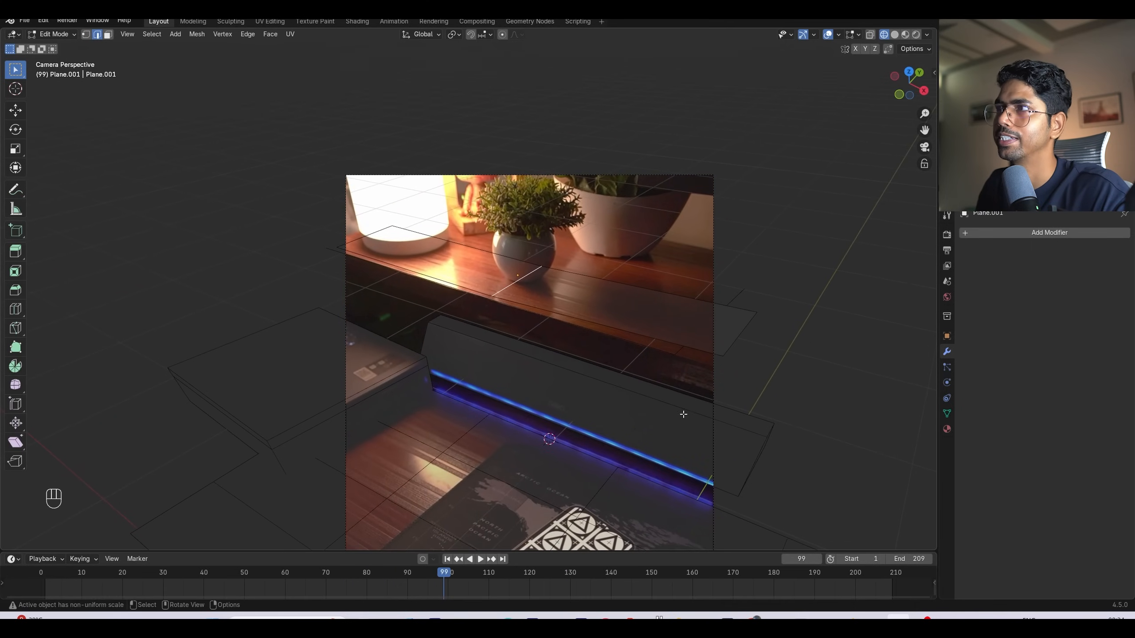
key(g)
key(z)
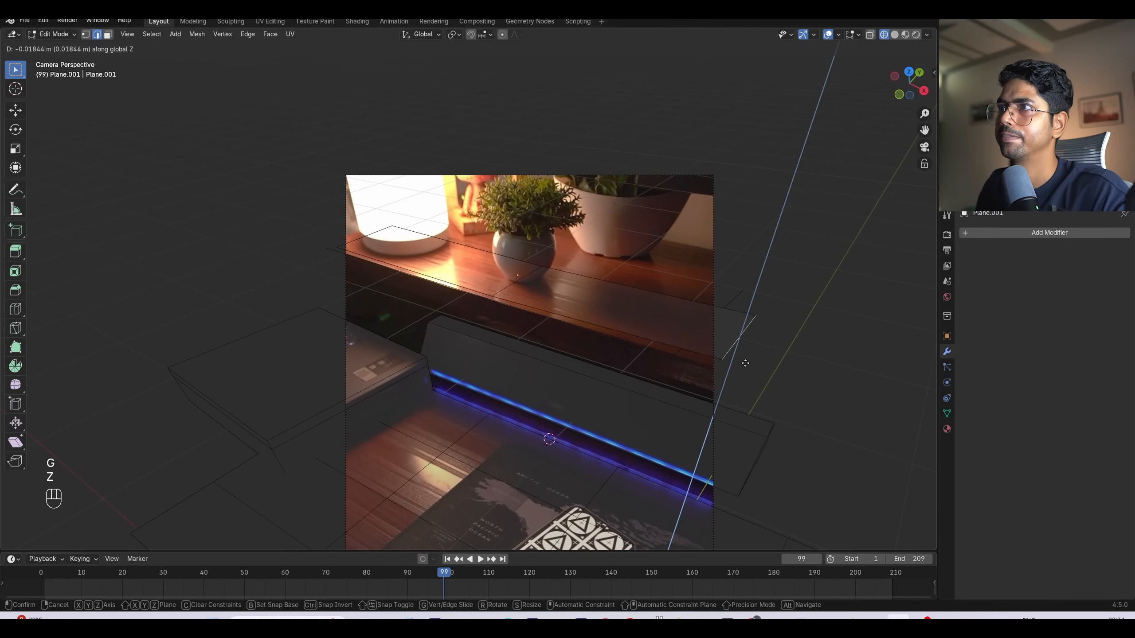
click(744, 366)
Step: Scrub the footage to check the shelf mesh's alignment and save the file
mouse_move(443, 574)
mouse_down()
mouse_move(619, 574)
mouse_move(291, 574)
mouse_move(590, 573)
mouse_move(452, 572)
mouse_up()
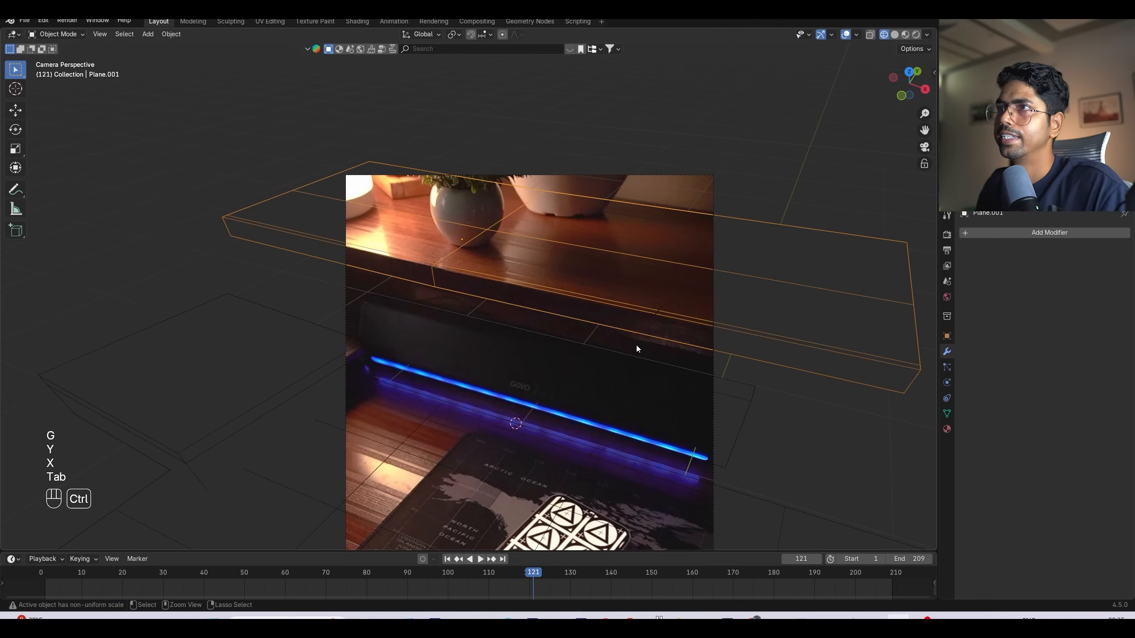
key(ctrl+s)
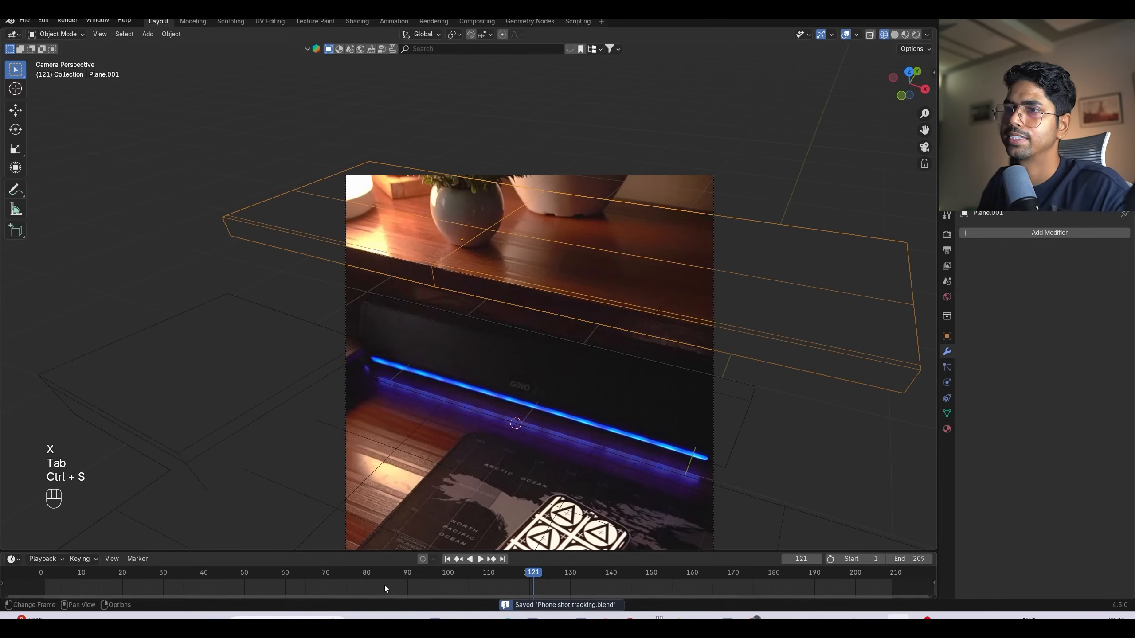
Step: Play the footage with all reference objects selected to check how their wireframes follow the shot, and save the file
click(379, 570)
key(space)
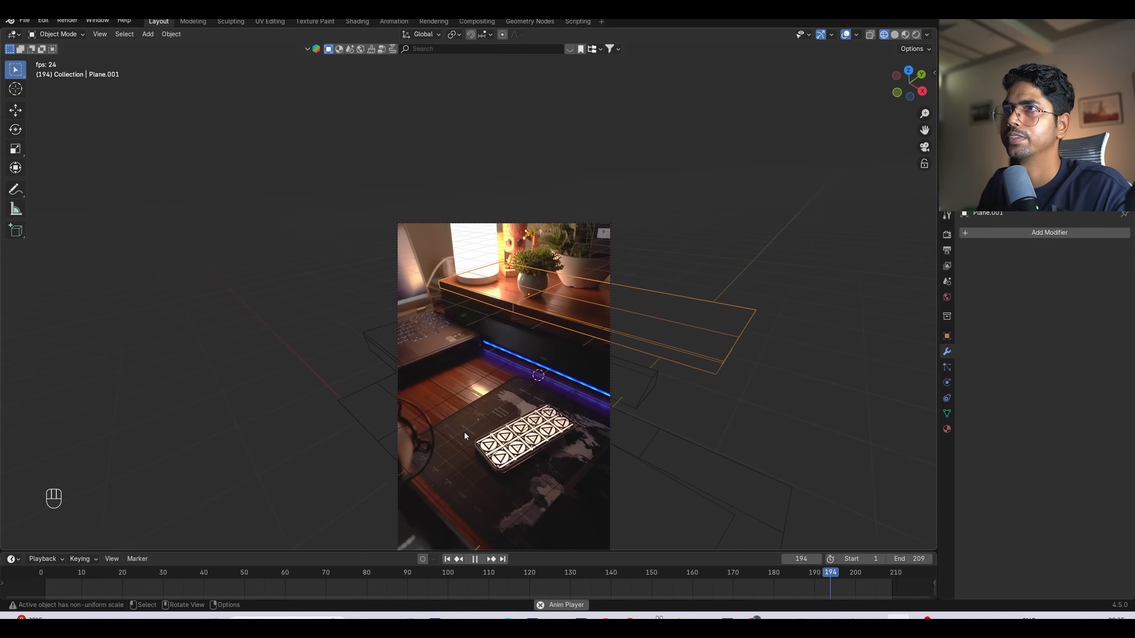
key(a)
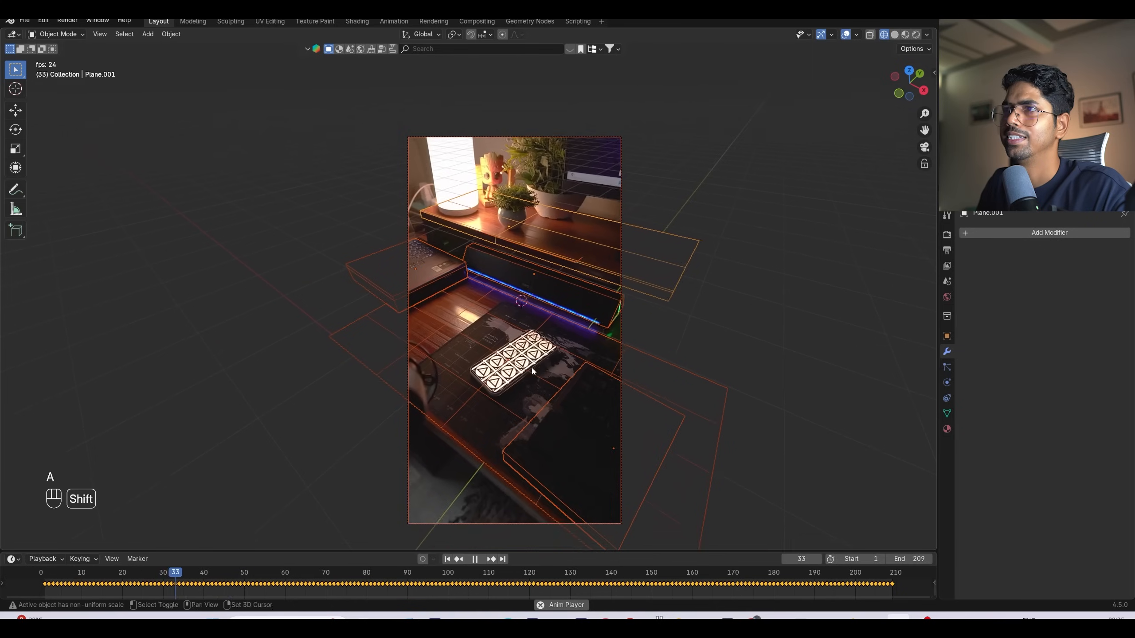
key(ctrl+s)
key(space)
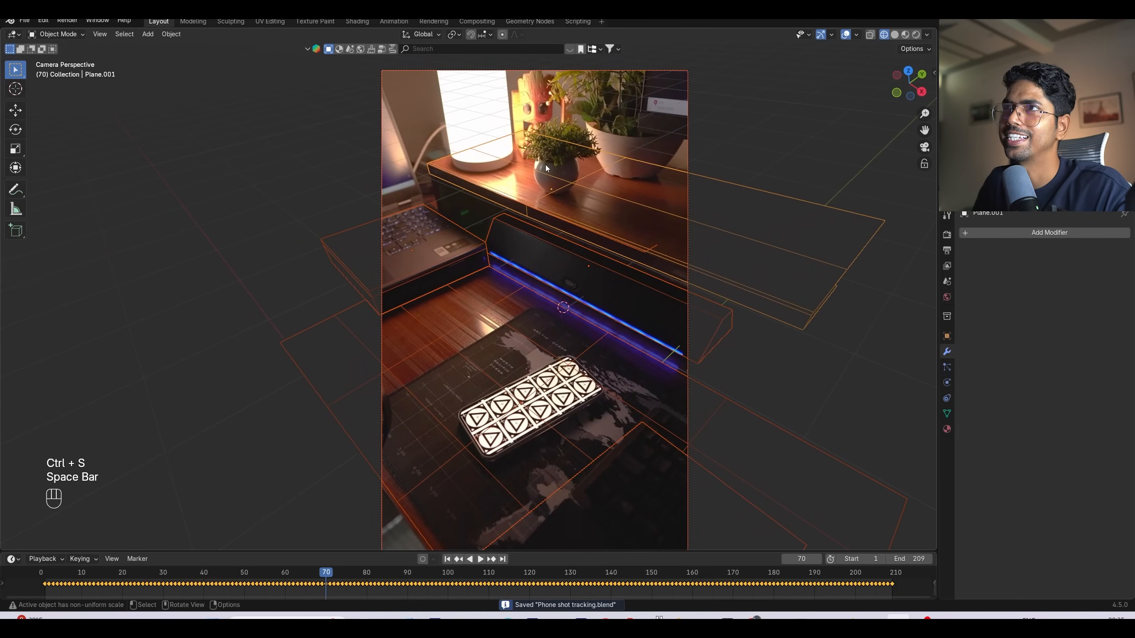
Step: Add a loop cut across the shelf mesh near its lamp-side end and leave mesh editing
shift+middle_drag(461, 192, 528, 229)
scroll(506, 210, up, 1)
key(Tab)
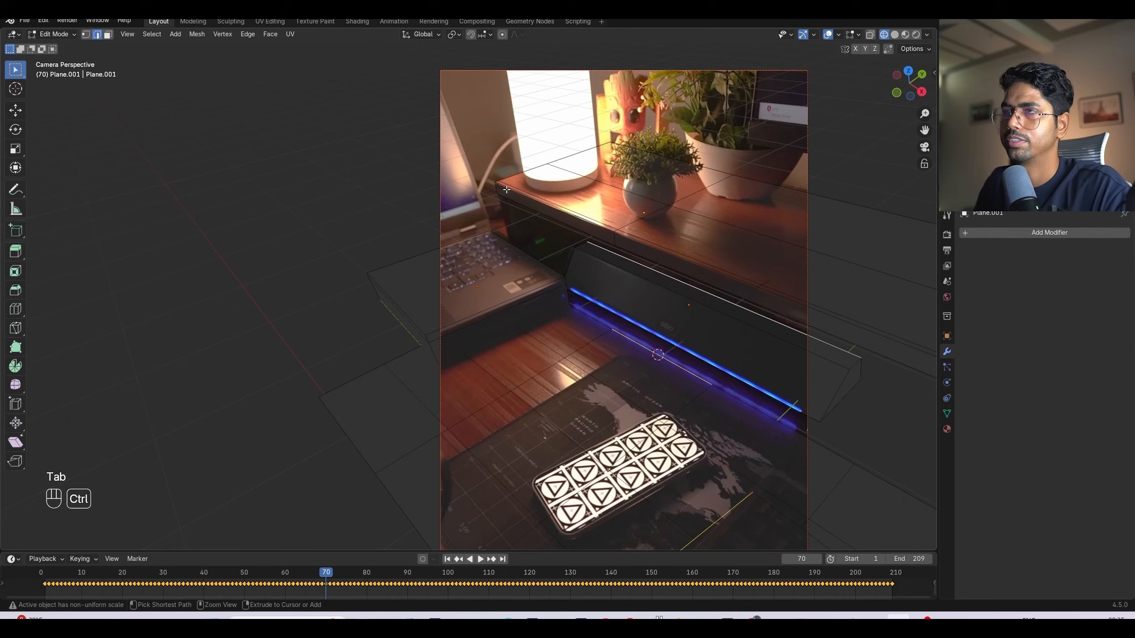
key(ctrl+r)
click(510, 183)
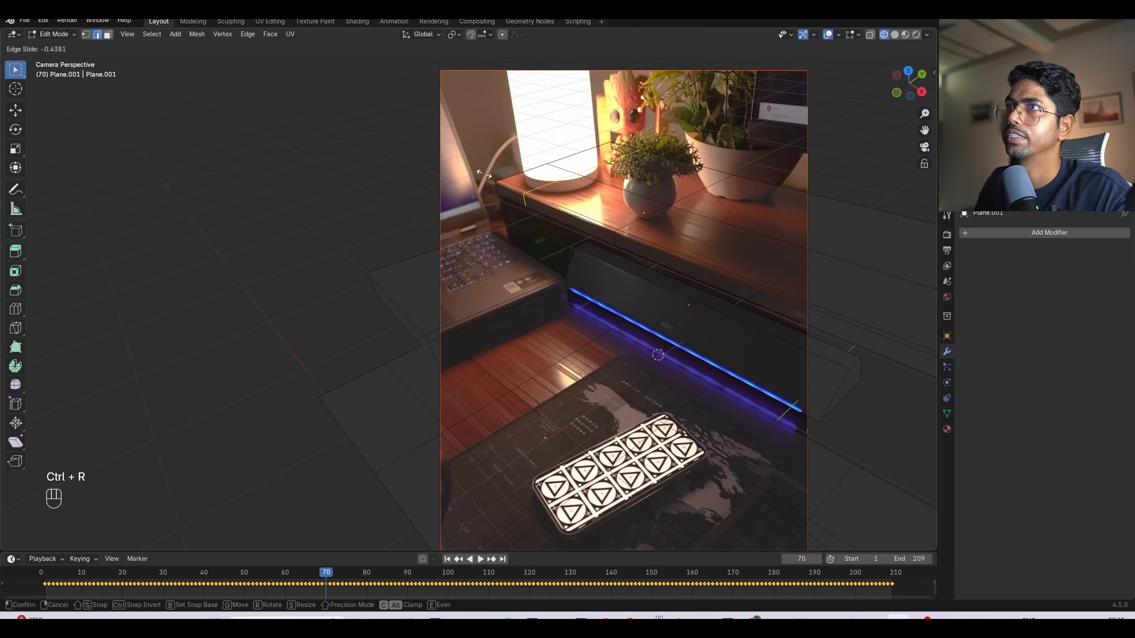
key(Tab)
Step: In edge mode on the desk plane, extrude its rear edge along global Y to extend the desk behind the speaker
key(Tab)
key(Tab)
key(Tab)
key(2)
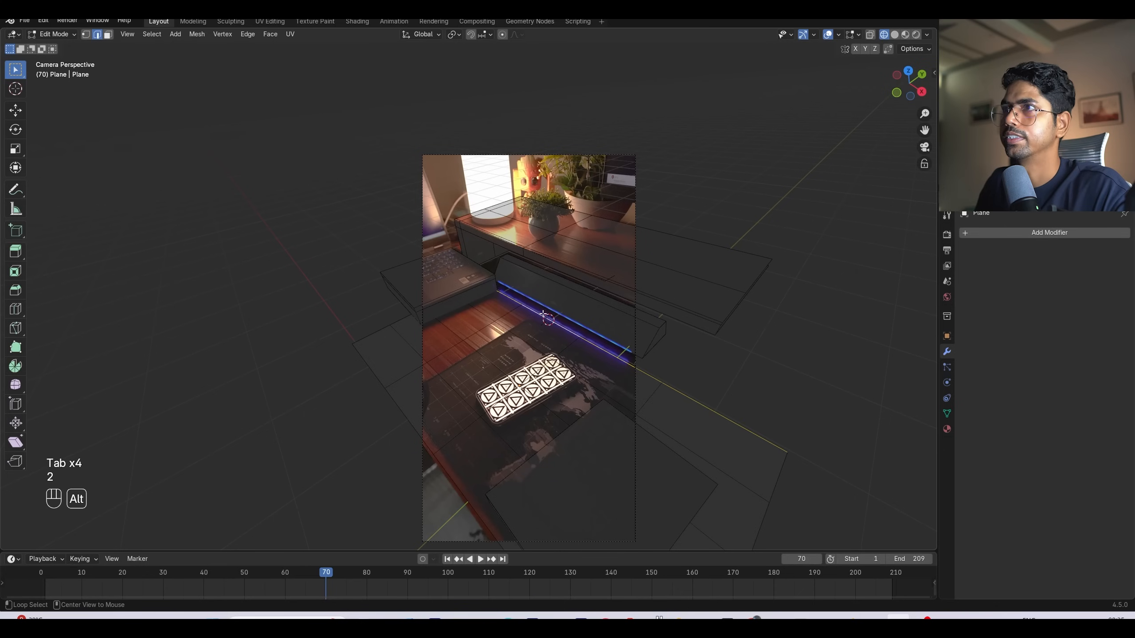
key(e)
key(t)
key(y)
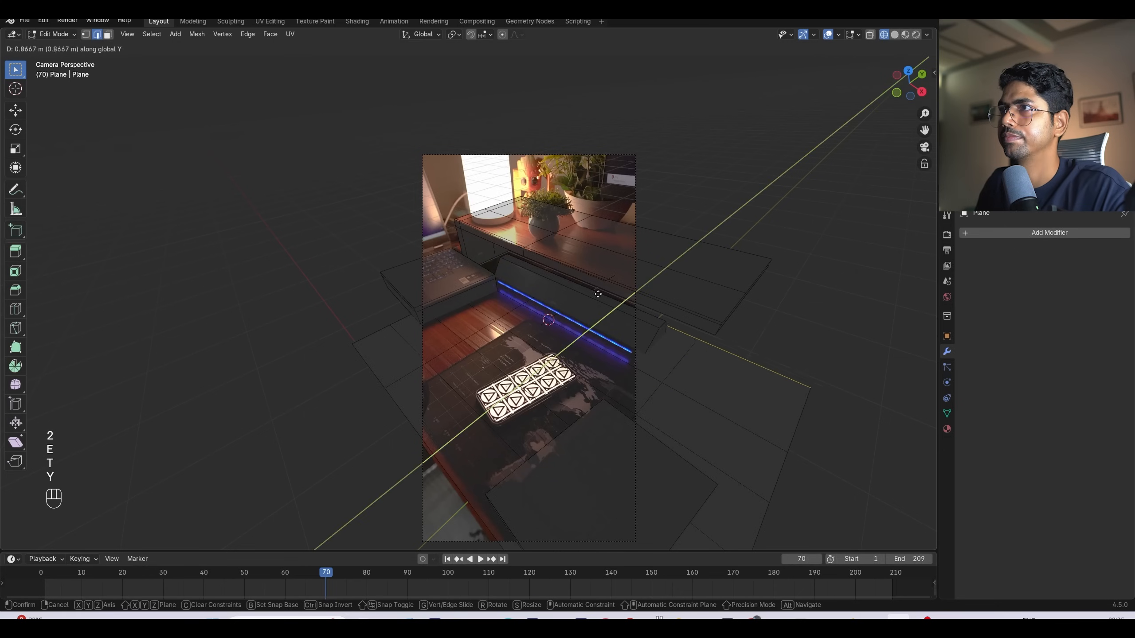
click(610, 285)
Step: Return to object editing, play the footage to check the extended desk and keyboard block against the shot, and save the file
key(Tab)
key(space)
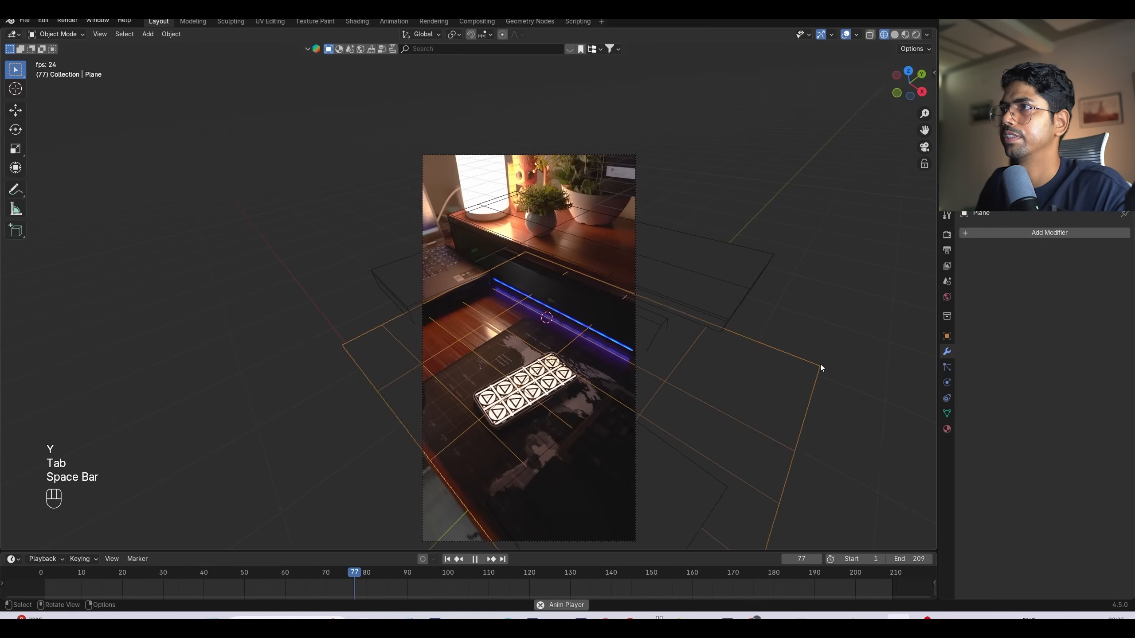
key(a)
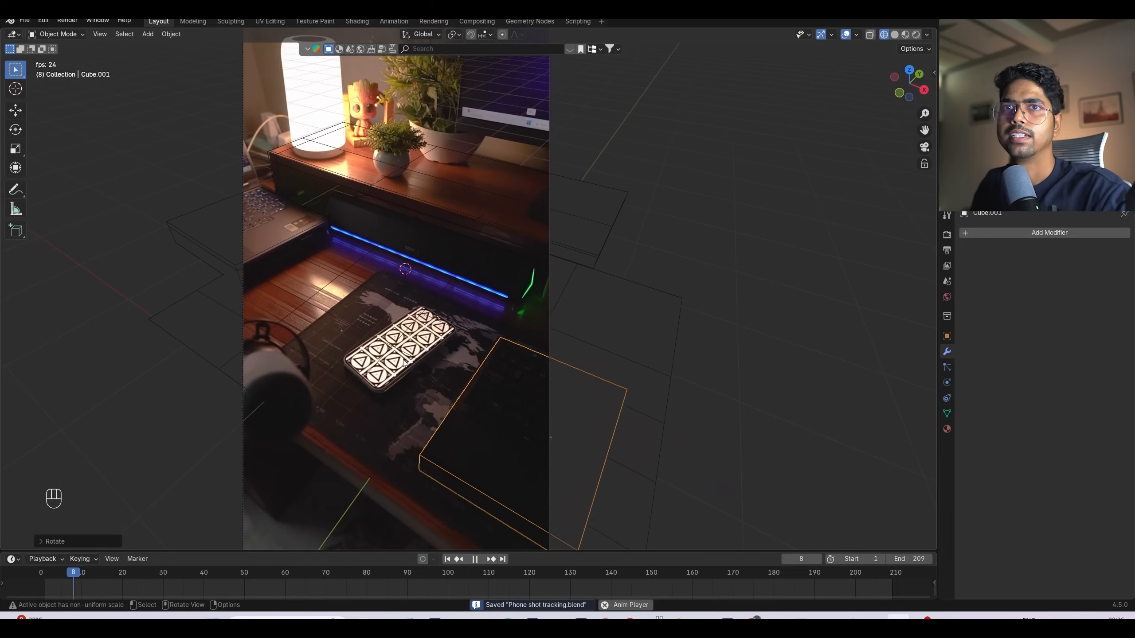
key(ctrl+s)
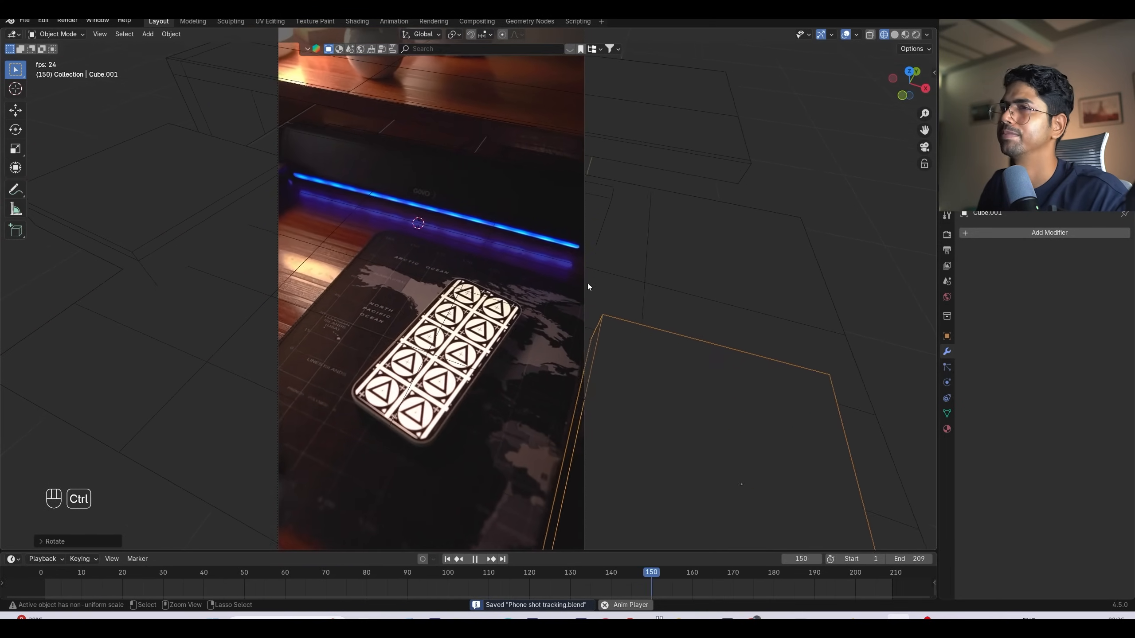
key(ctrl+s)
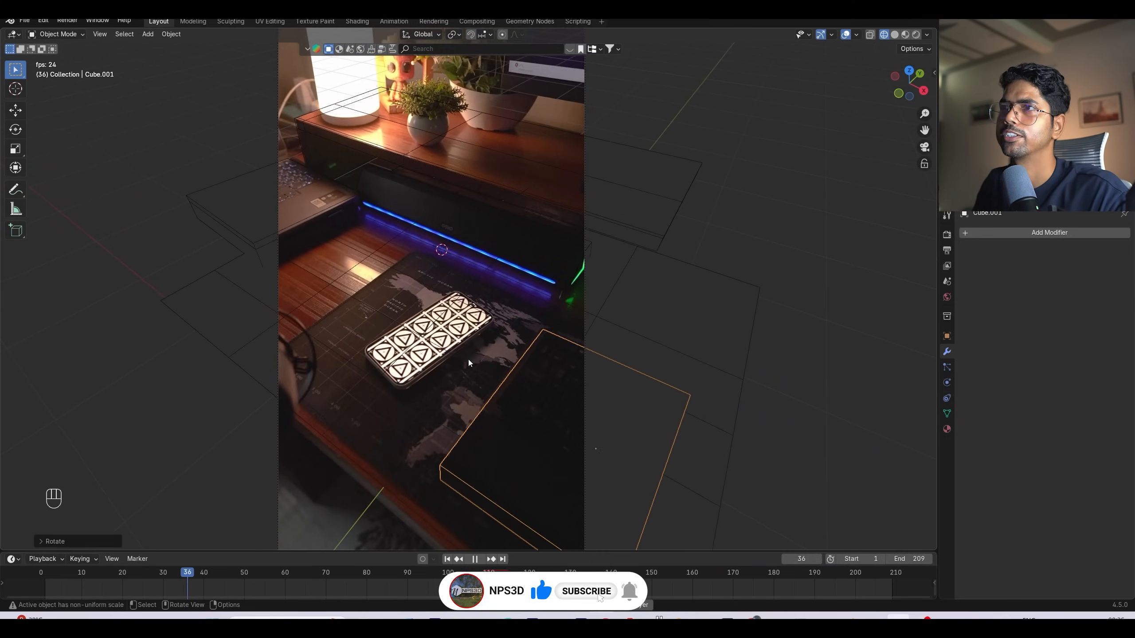
key(space)
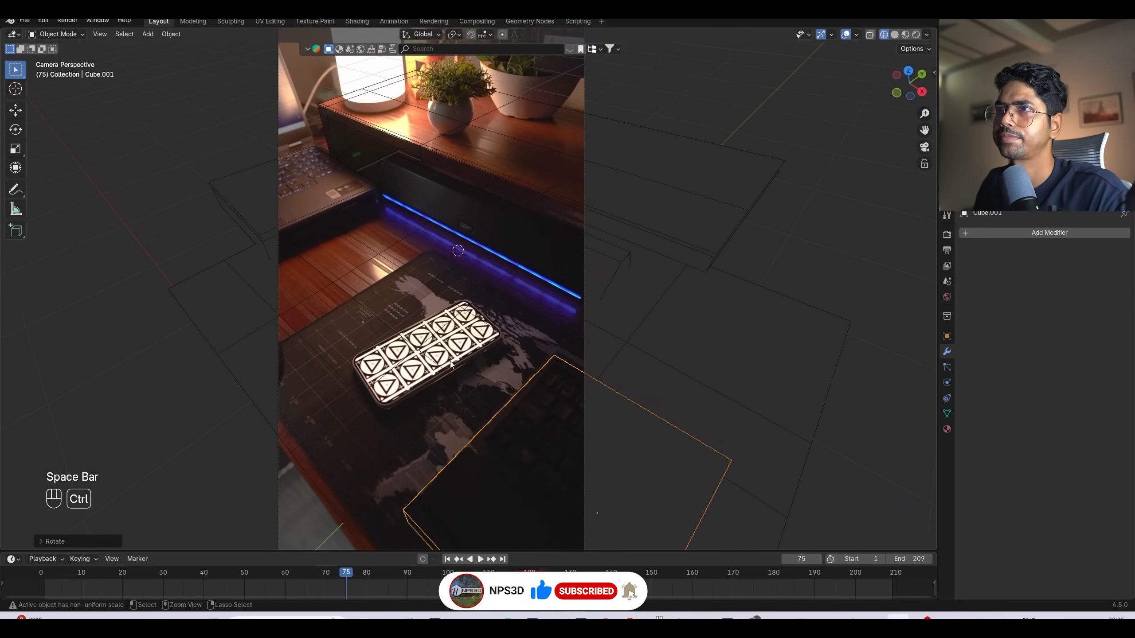
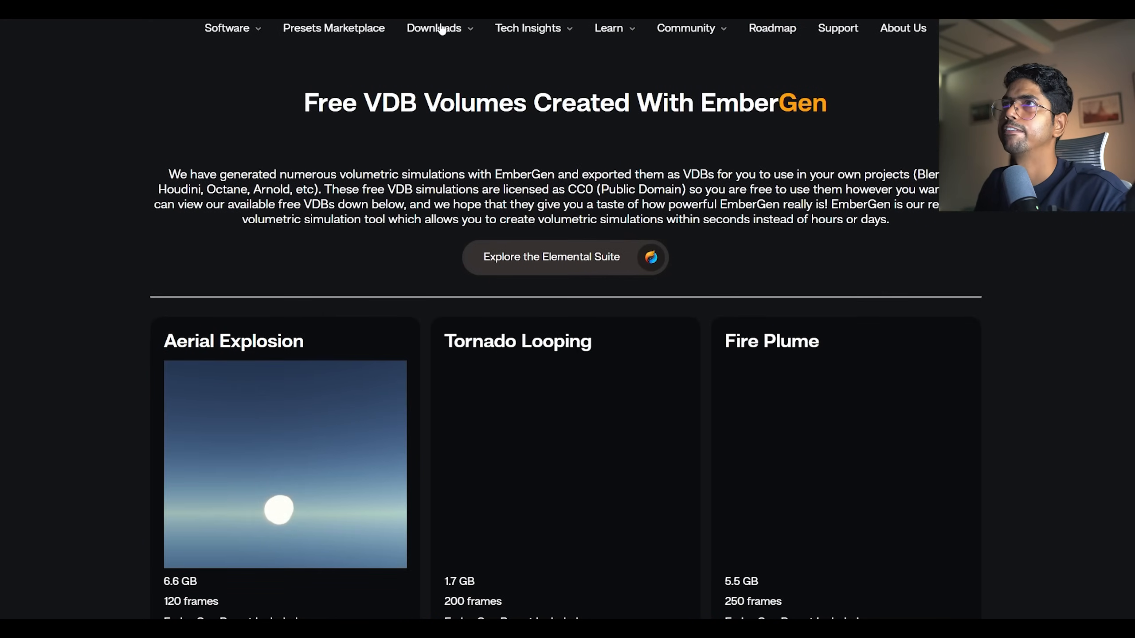
Step: In the web browser, examine the free EmberGen VDB volumes and their downloads, such as Cloud Pack and Small Camp Fire
click(442, 29)
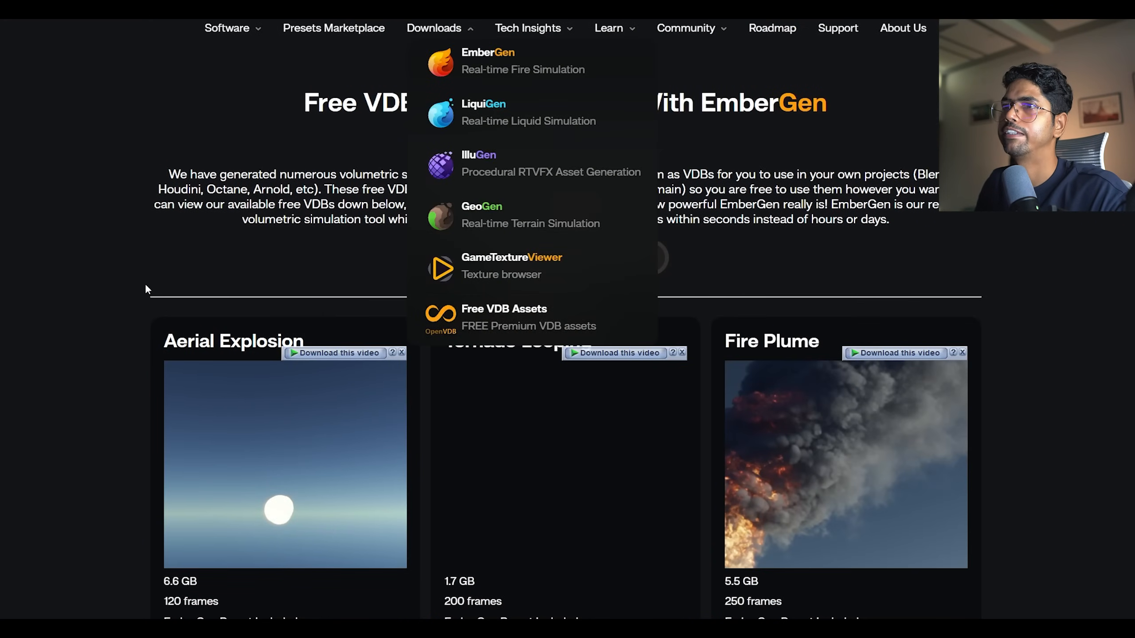
scroll(144, 358, down, 15)
scroll(159, 355, up, 5)
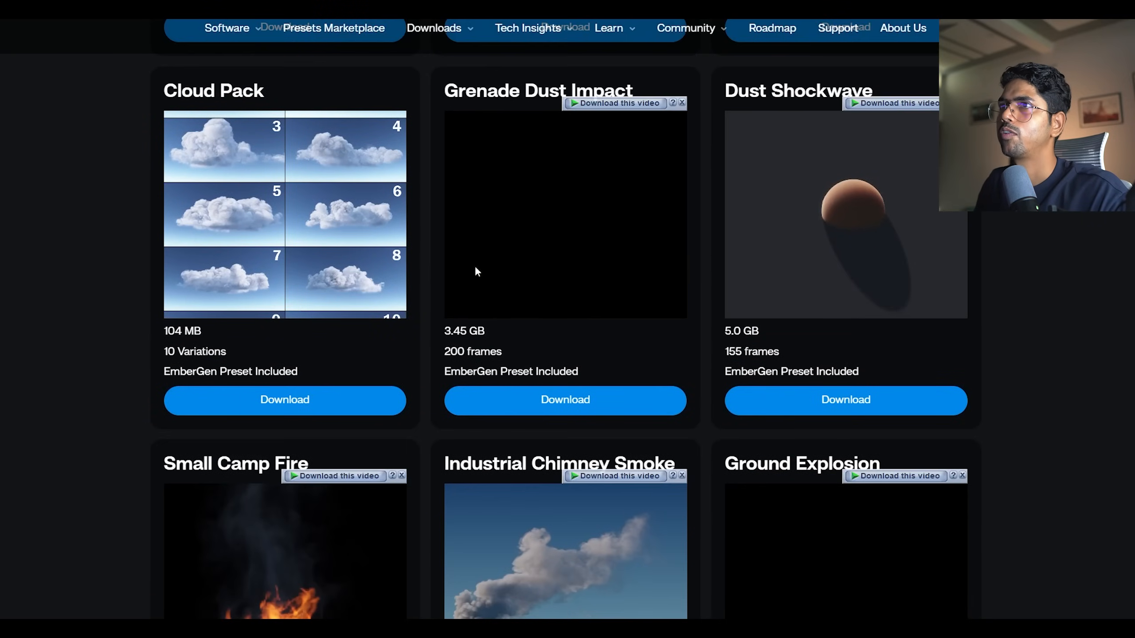
scroll(851, 369, down, 5)
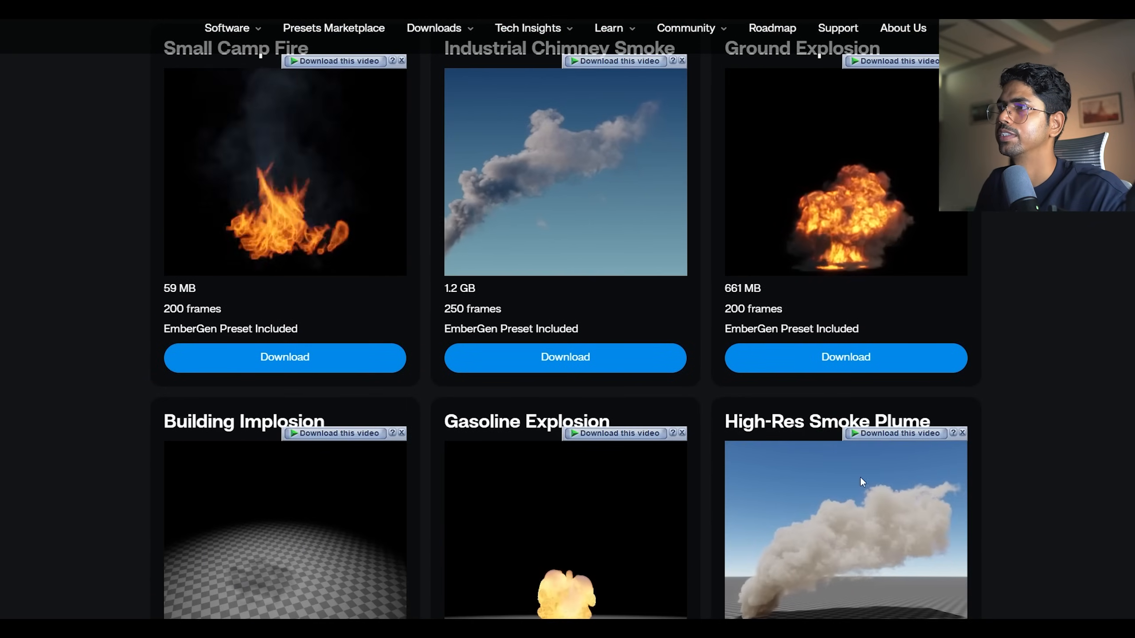
scroll(367, 429, up, 5)
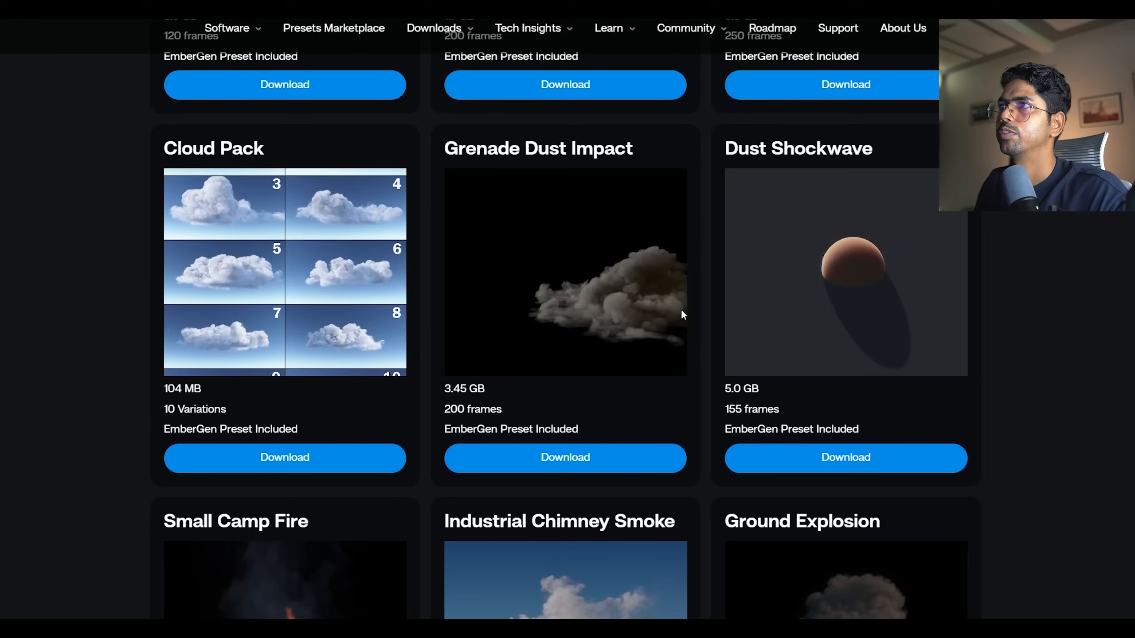
scroll(565, 315, up, 4)
scroll(286, 347, down, 6)
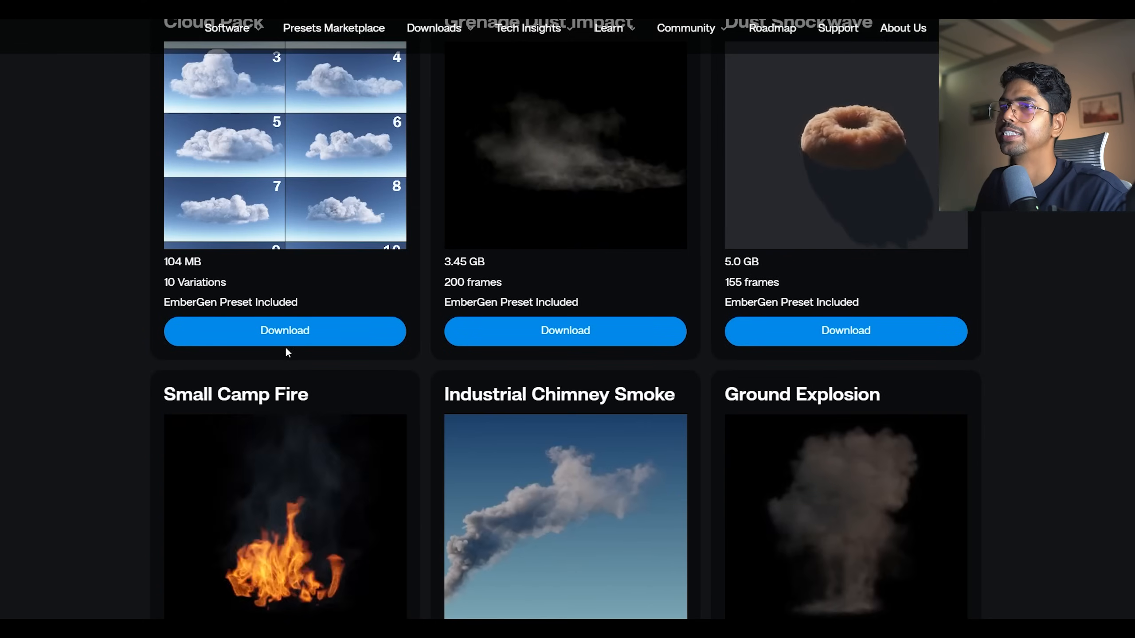
scroll(273, 197, up, 4)
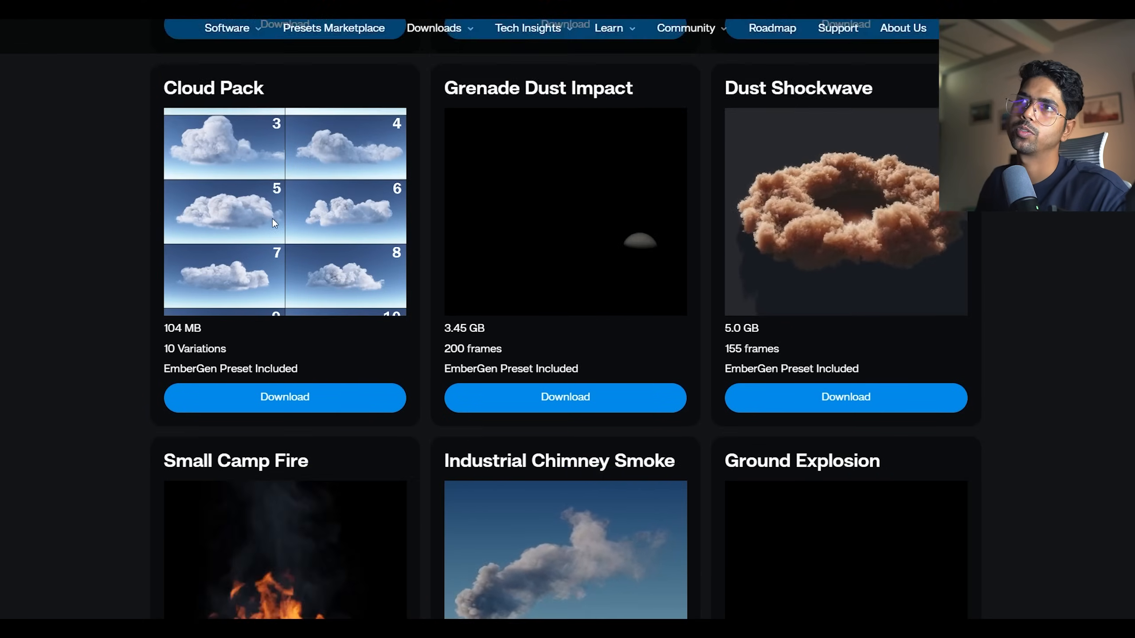
click(269, 539)
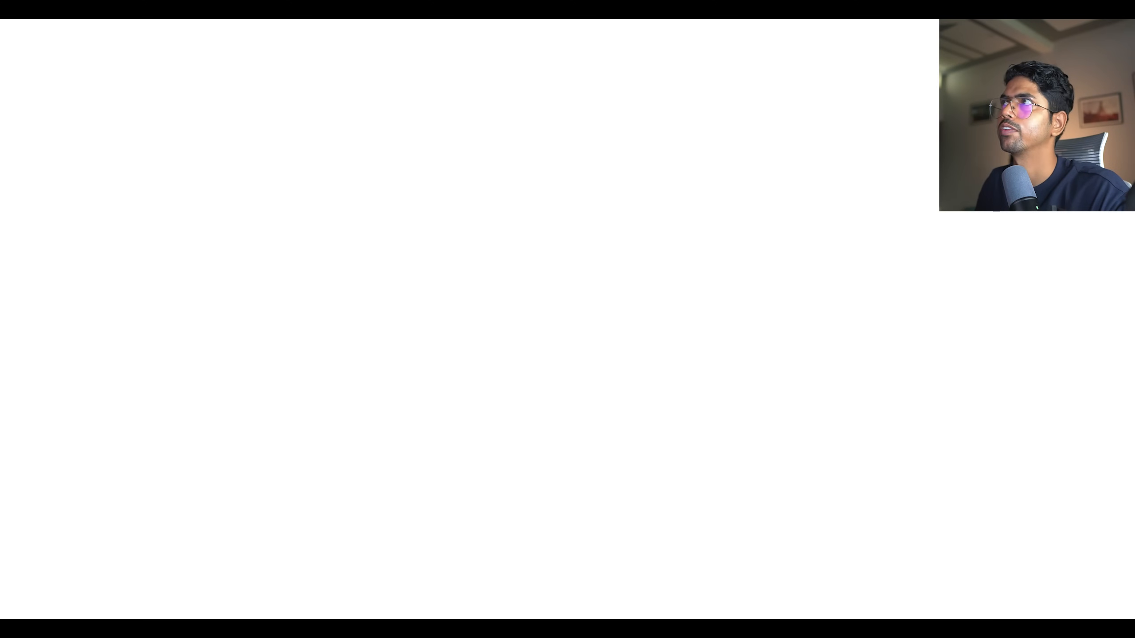
Step: Back in Blender, save the project as Phone shot tracking2.blend, then add a cube at the 3D cursor and scale it down
key(ctrl+s)
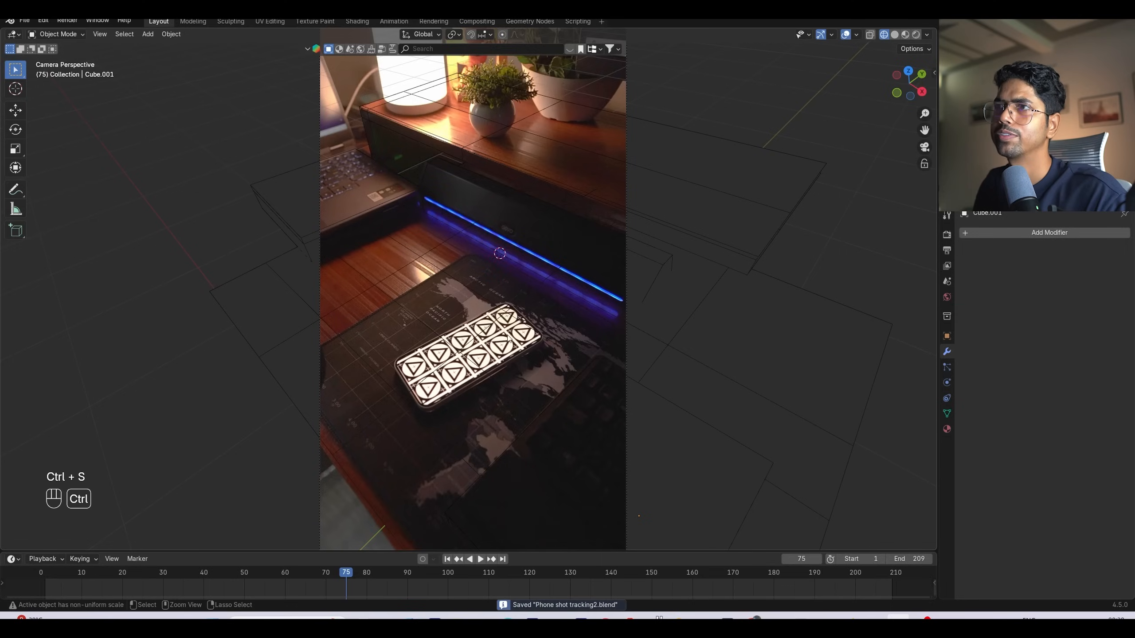
key(shift+a)
mouse_move(486, 229)
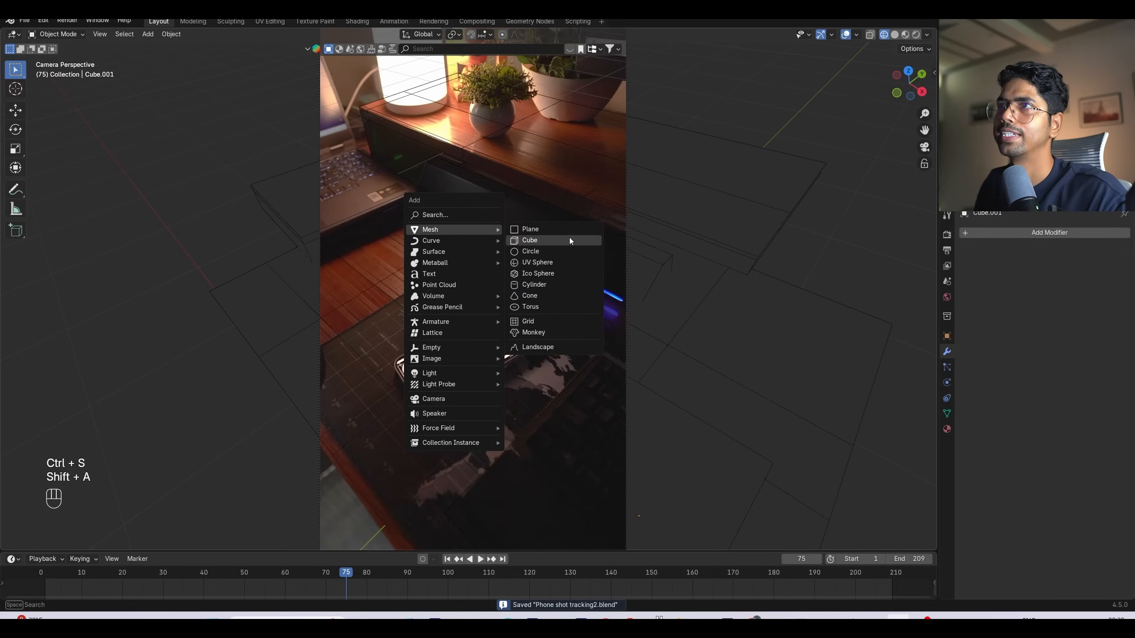
click(569, 239)
key(s)
click(567, 271)
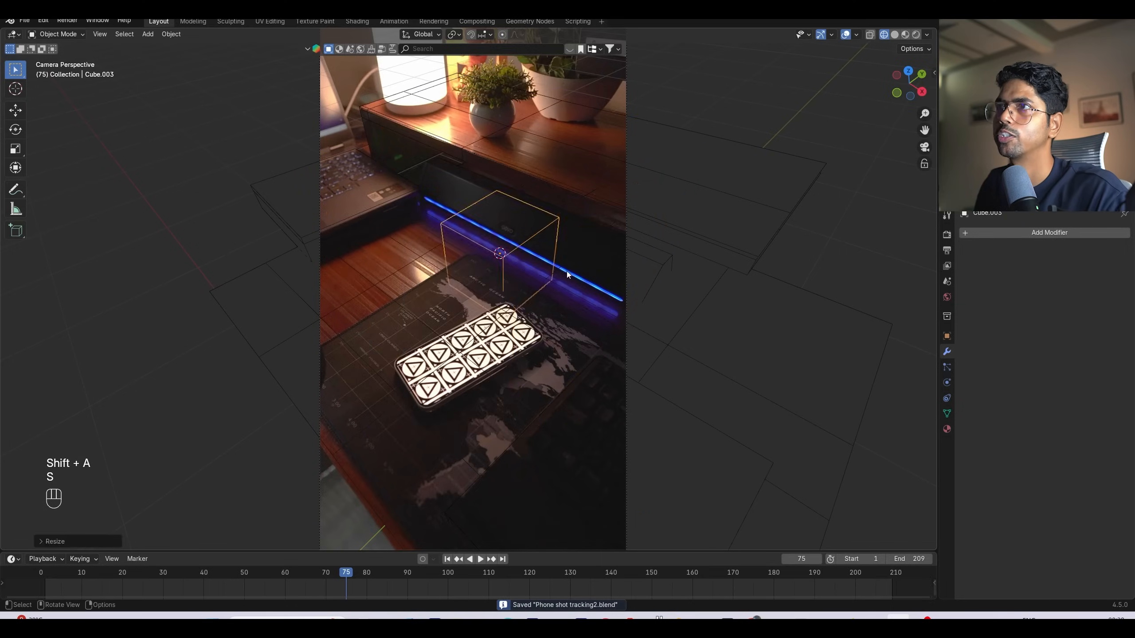
Step: Show the viewport in rendered shading, set the render engine to Cycles and the device to GPU Compute
click(915, 35)
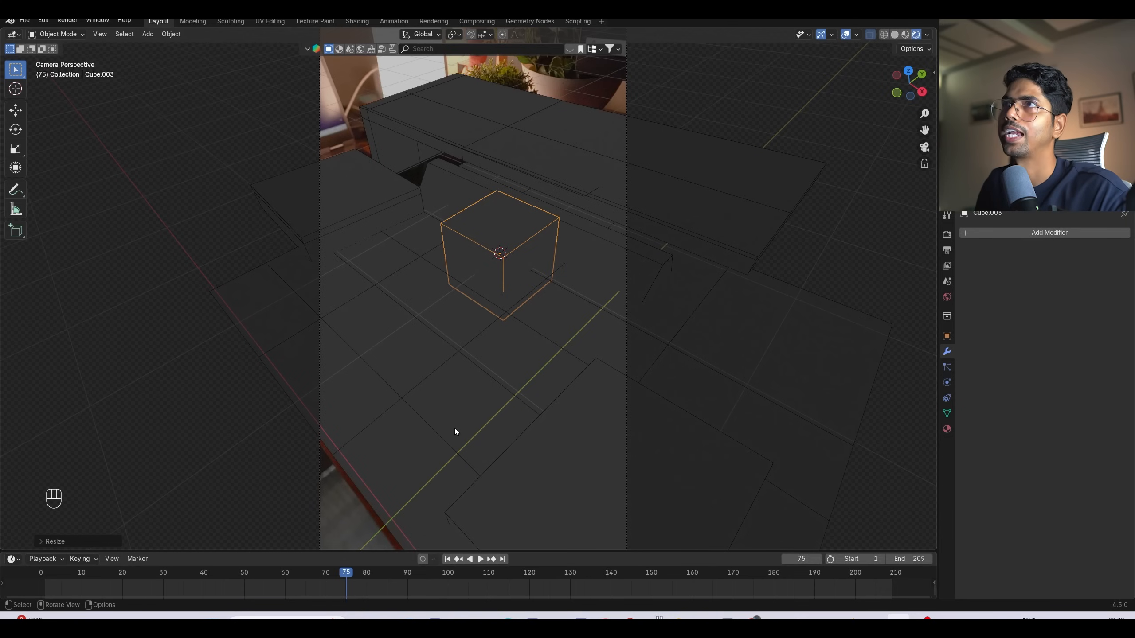
click(946, 235)
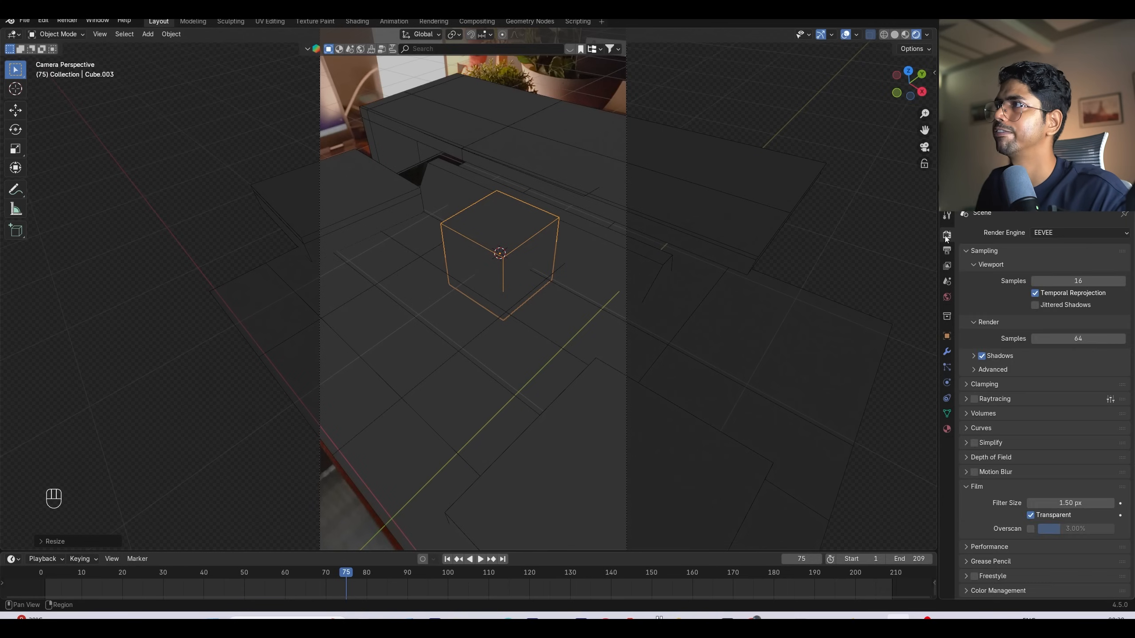
click(1060, 228)
click(1086, 274)
click(1055, 260)
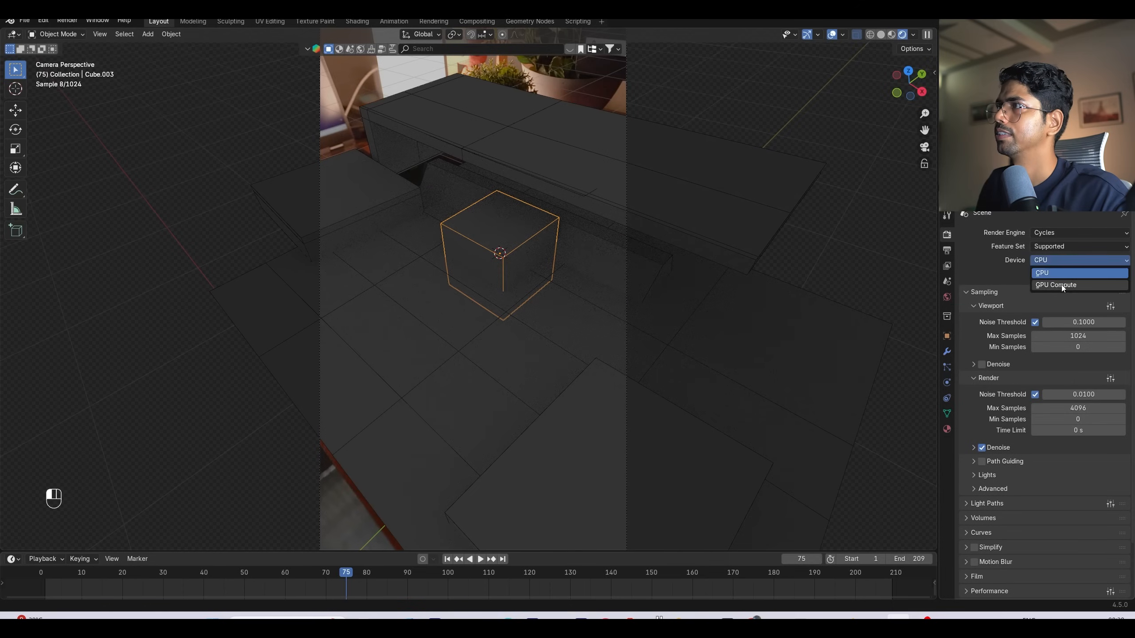
click(1061, 285)
Step: Move the cube along Y away from the speaker toward the front of the desk
key(g)
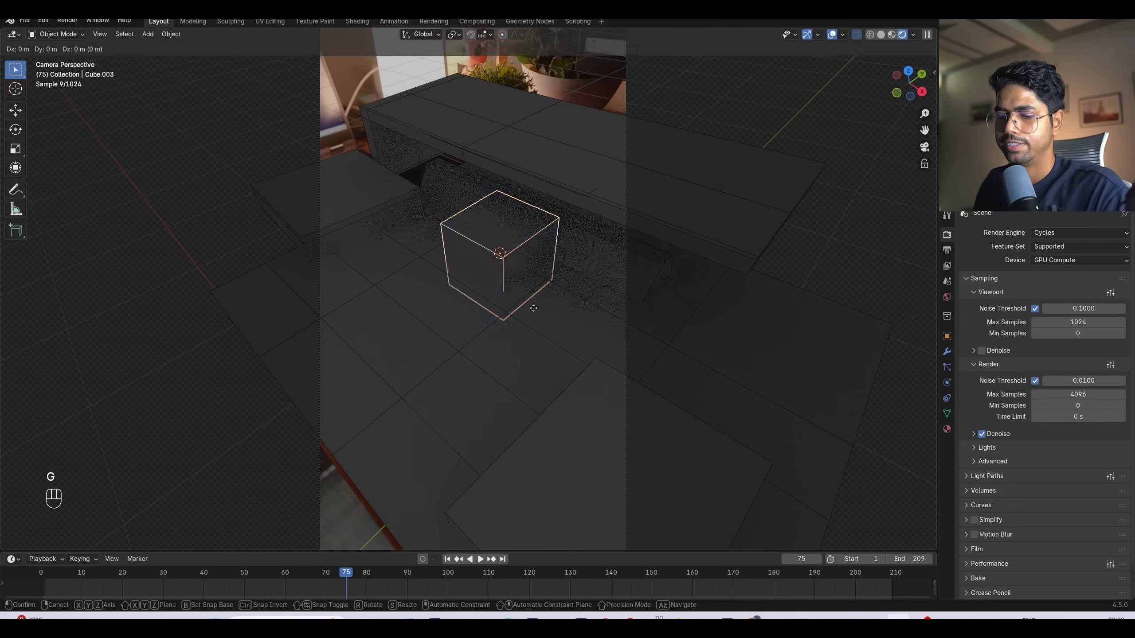
key(y)
click(483, 219)
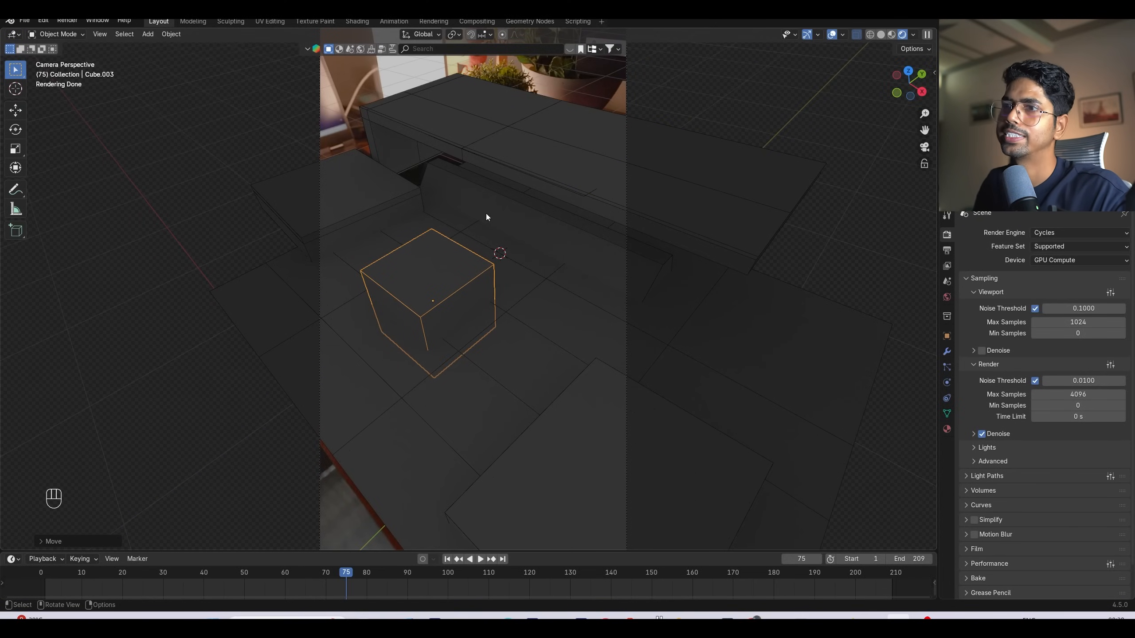
Step: Compare the reference geometry and cube with the footage in solid shading, save the file and return to rendered shading
scroll(501, 252, down, 3)
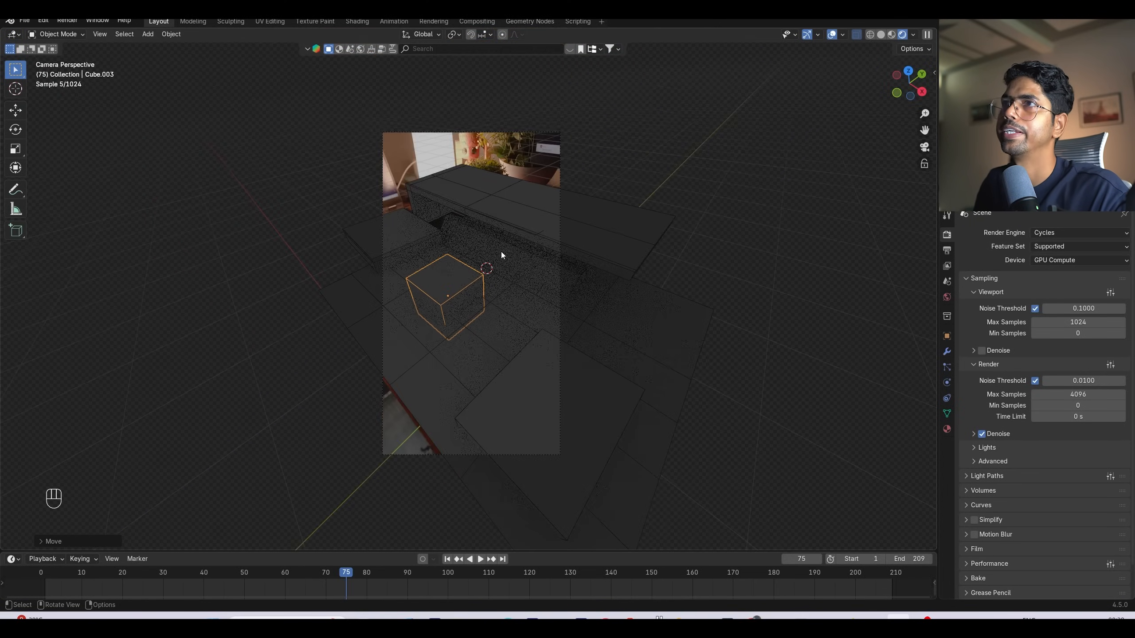
shift+middle_drag(500, 246, 512, 260)
click(881, 34)
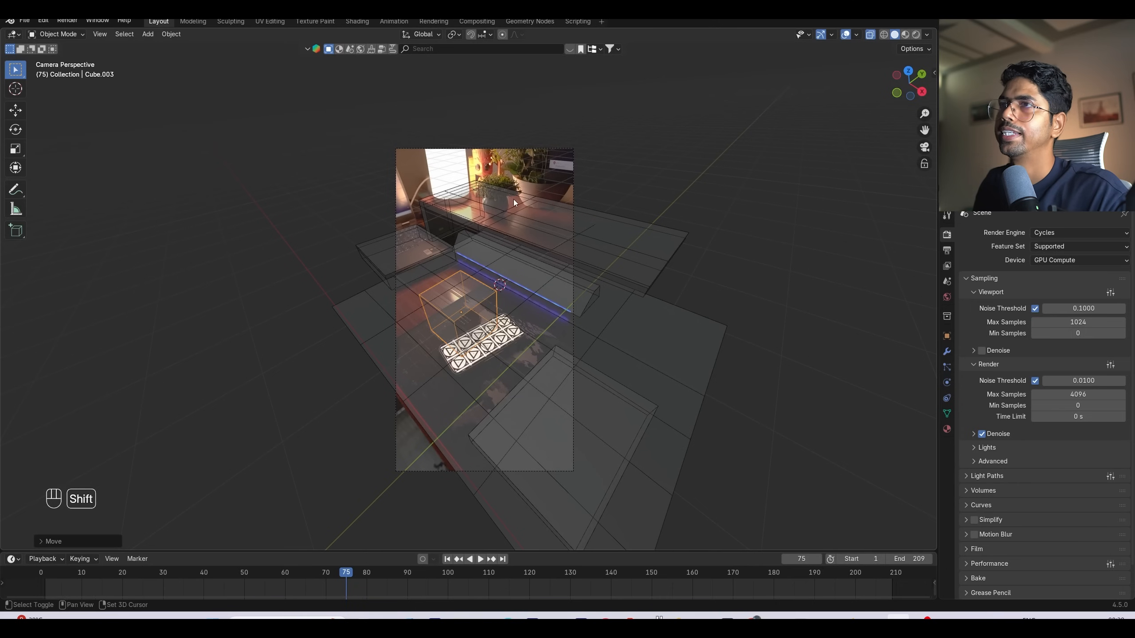
shift+middle_drag(513, 203, 538, 210)
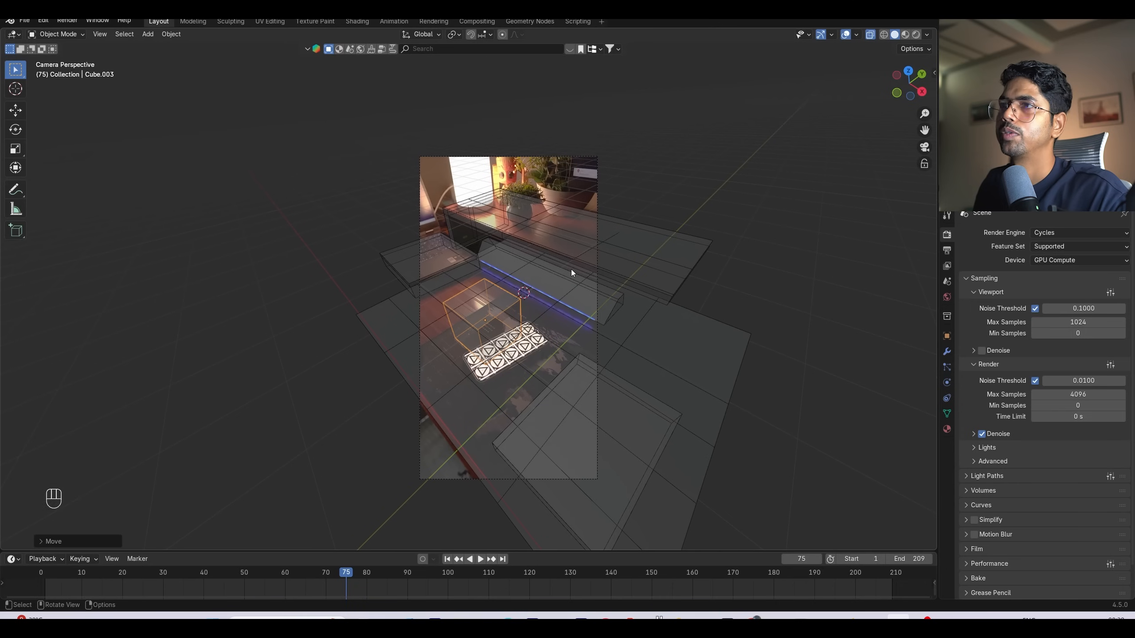
key(ctrl+s)
click(915, 35)
shift+middle_drag(516, 329, 528, 309)
scroll(546, 323, up, 2)
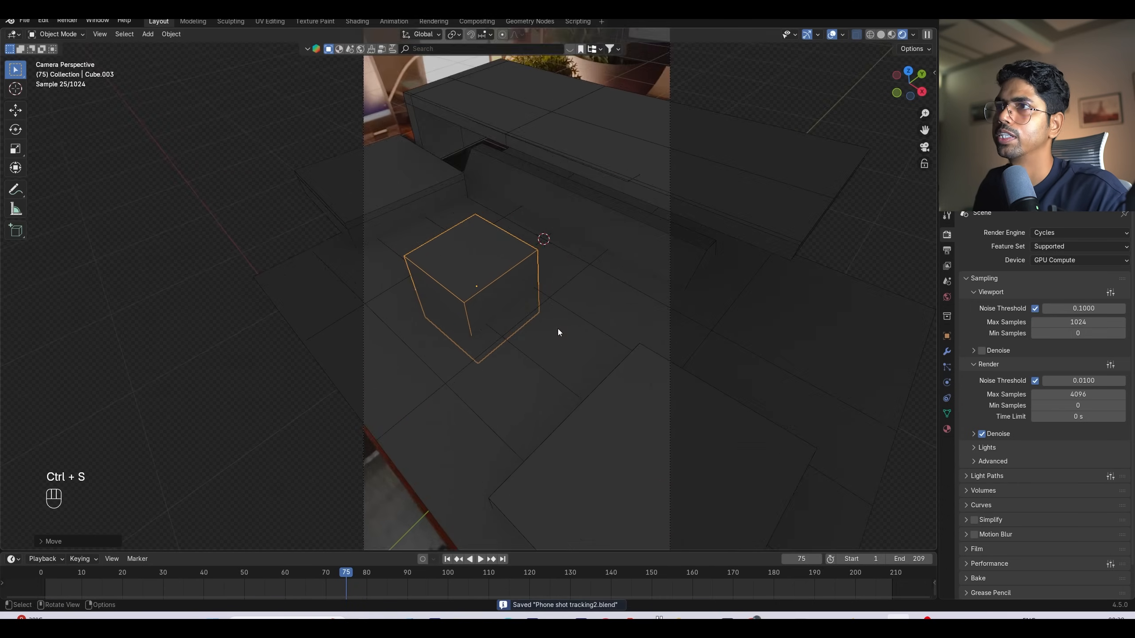
Step: In the web browser, examine the Quick VFX Tool ( For Blender ) product page, including its features and ratings
click(576, 334)
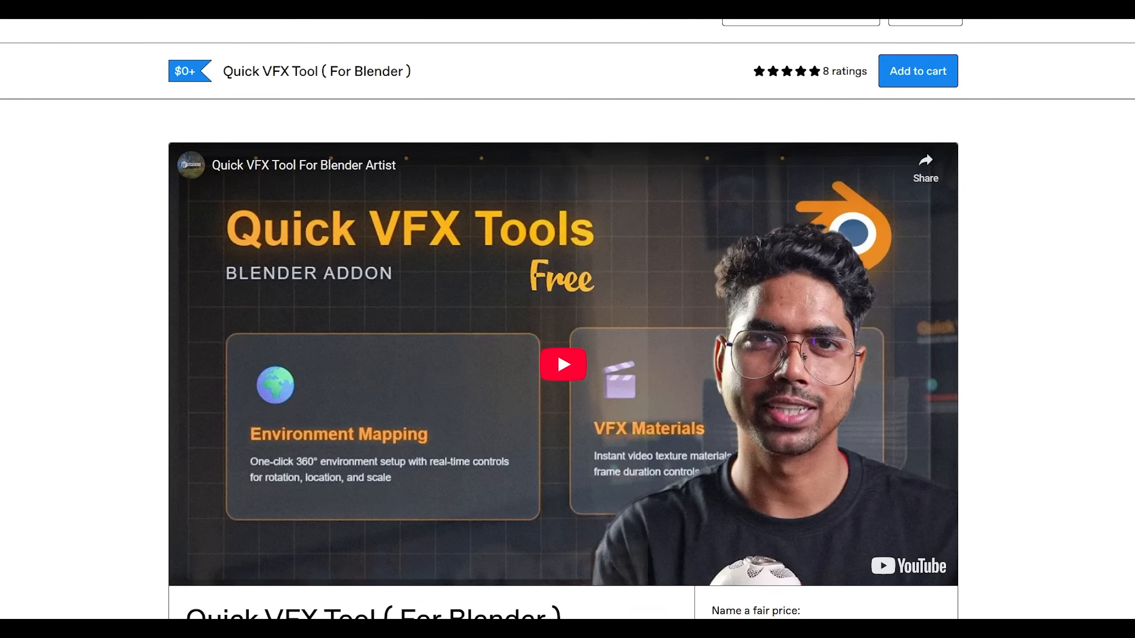
scroll(564, 357, down, 2)
scroll(563, 331, down, 10)
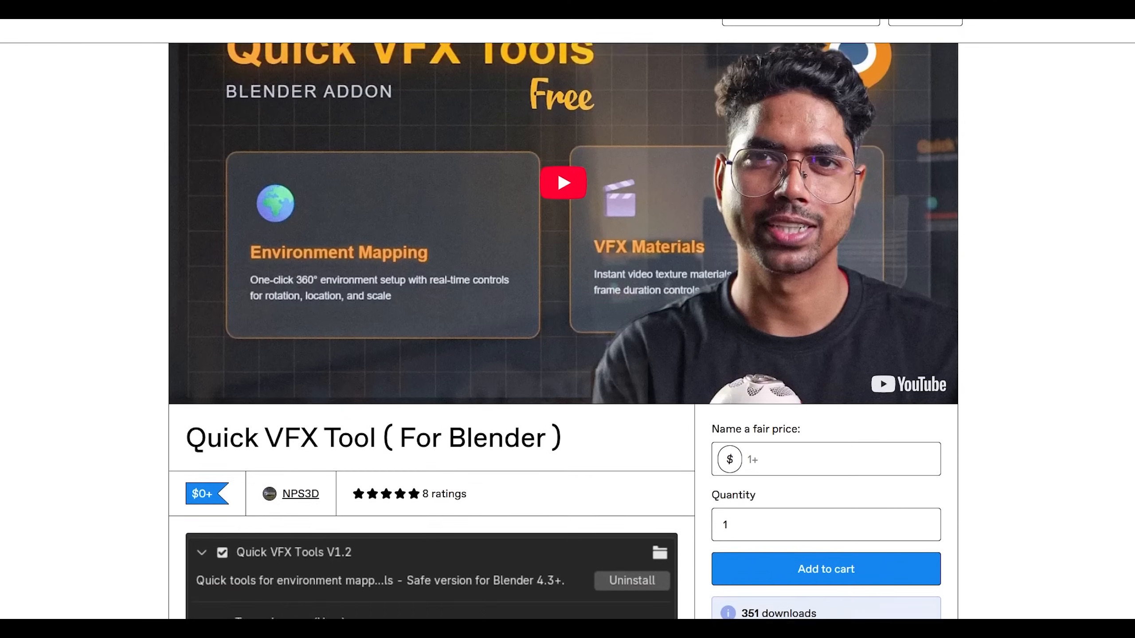
scroll(563, 330, down, 12)
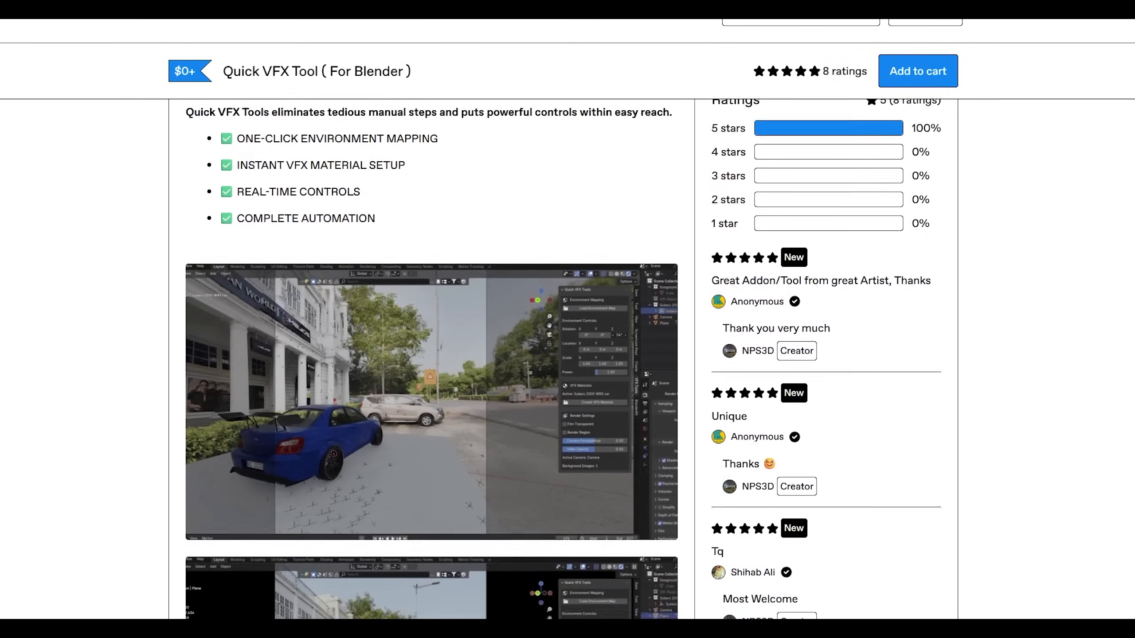
Step: Back in Blender, create a Quick VFX Tools material on the desk plane from Setup on phone footage.mp4
scroll(563, 330, down, 4)
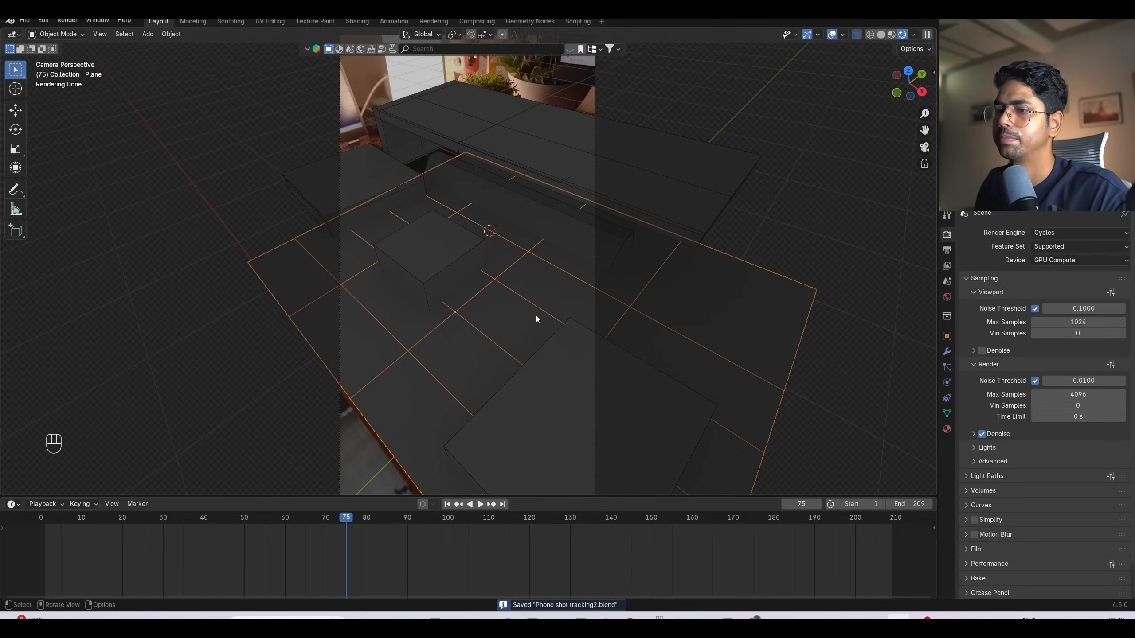
key(n)
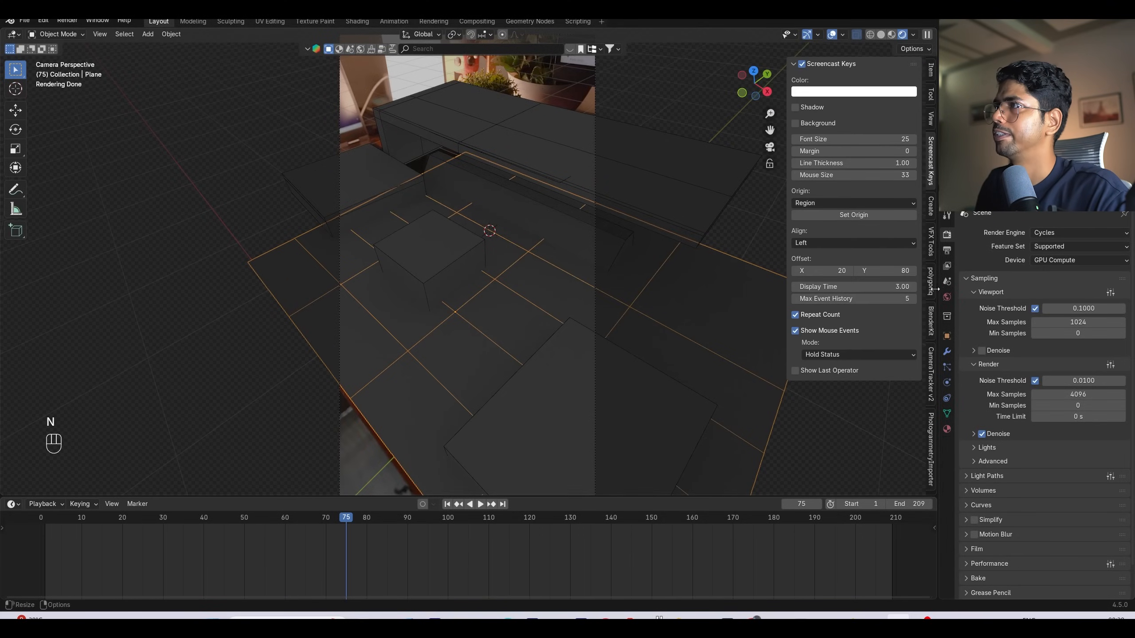
click(931, 246)
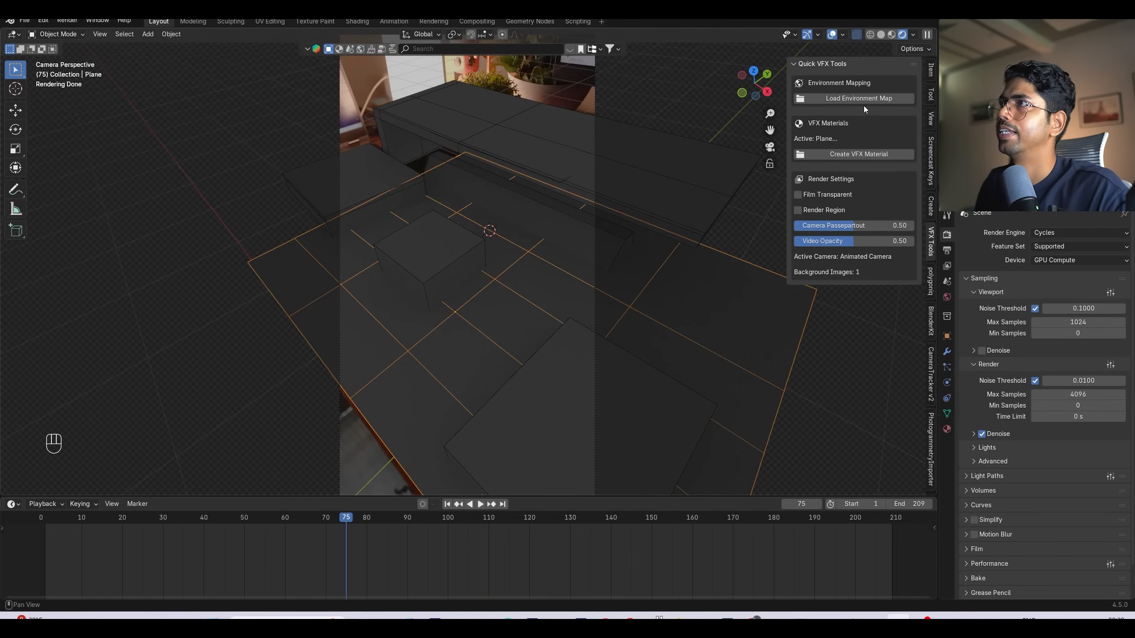
click(863, 155)
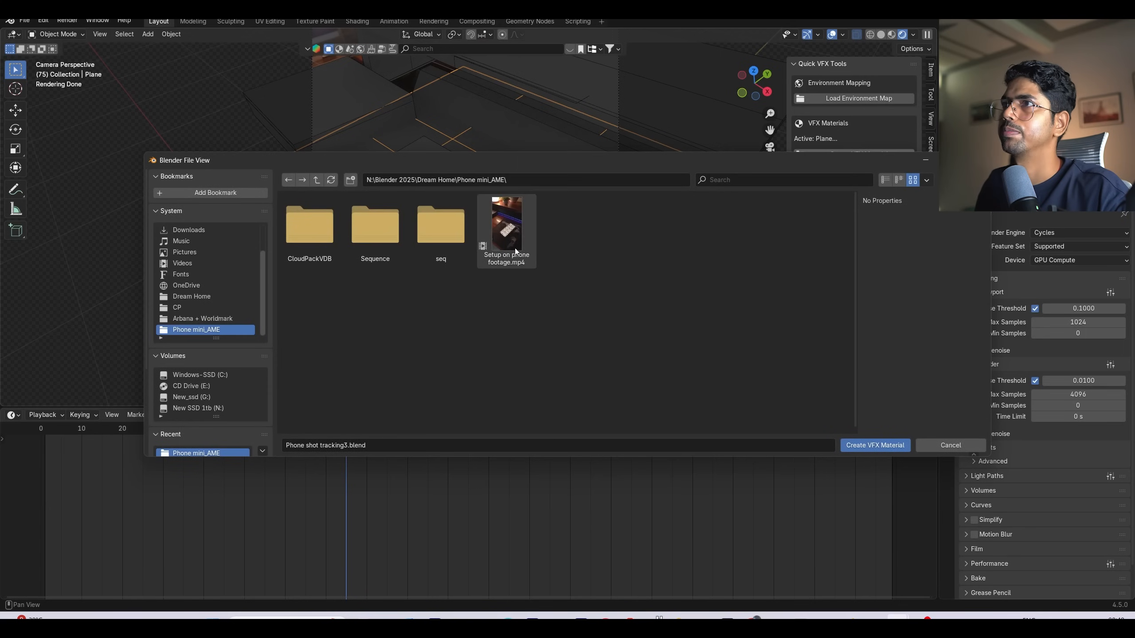
click(513, 232)
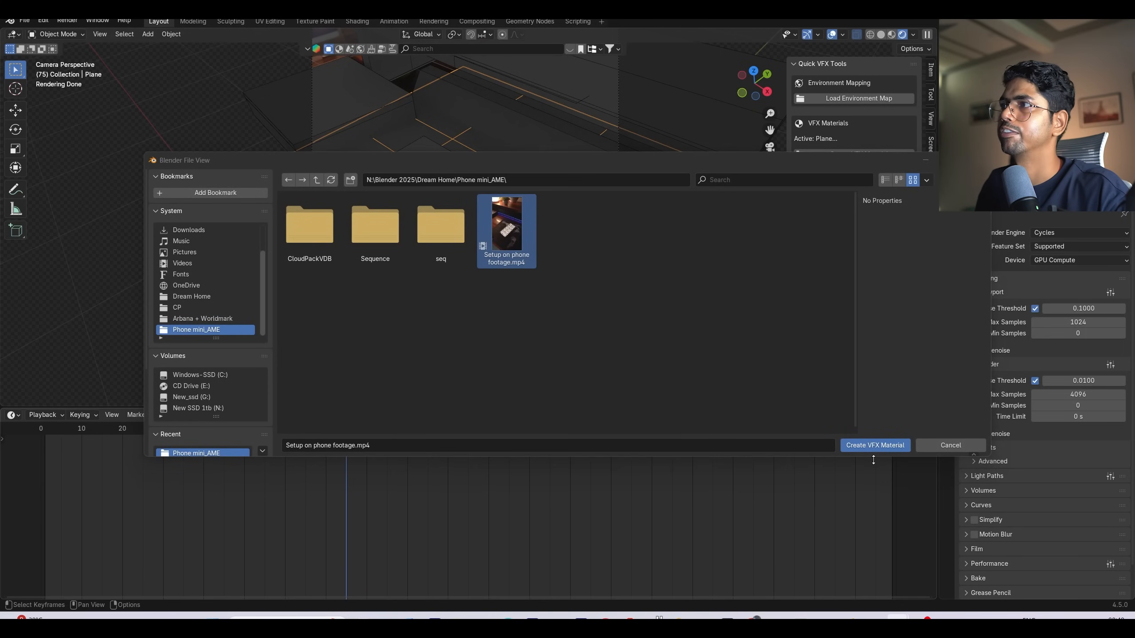
click(873, 446)
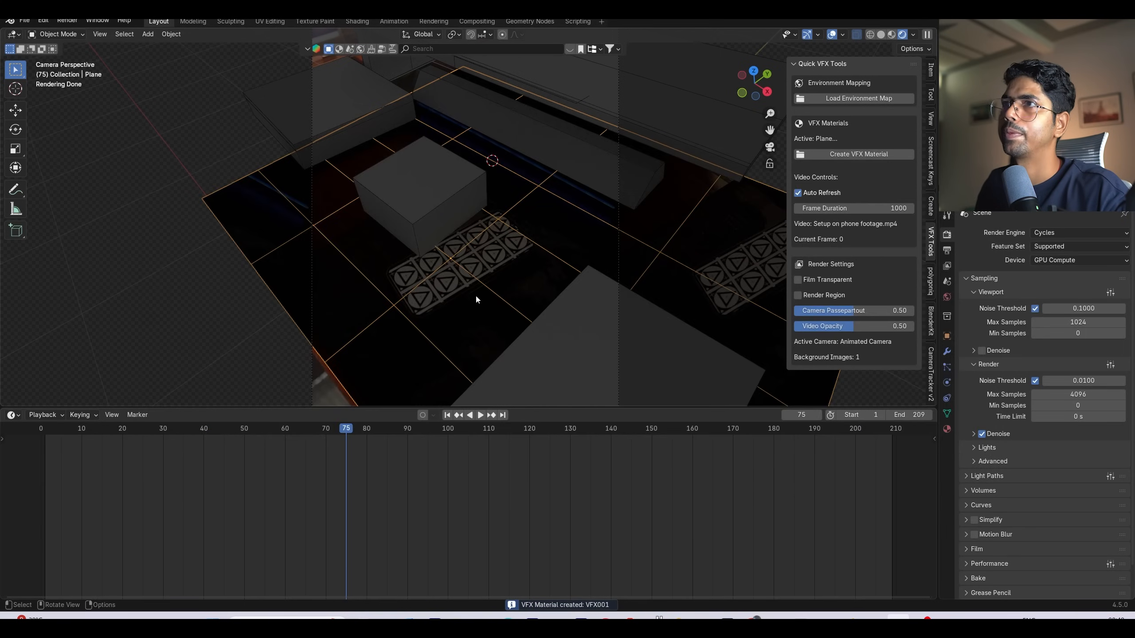
shift+middle_drag(476, 300, 481, 301)
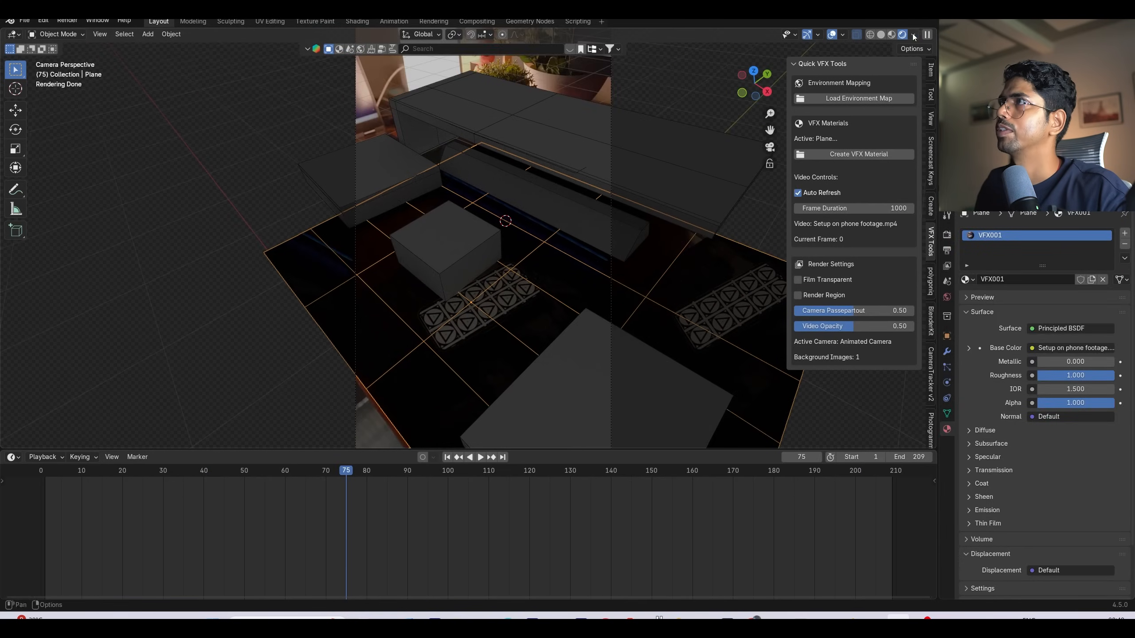
Step: Preview the projected footage material with Scene World lighting off in the rendered viewport, and turn Scene World back on
click(912, 35)
click(850, 136)
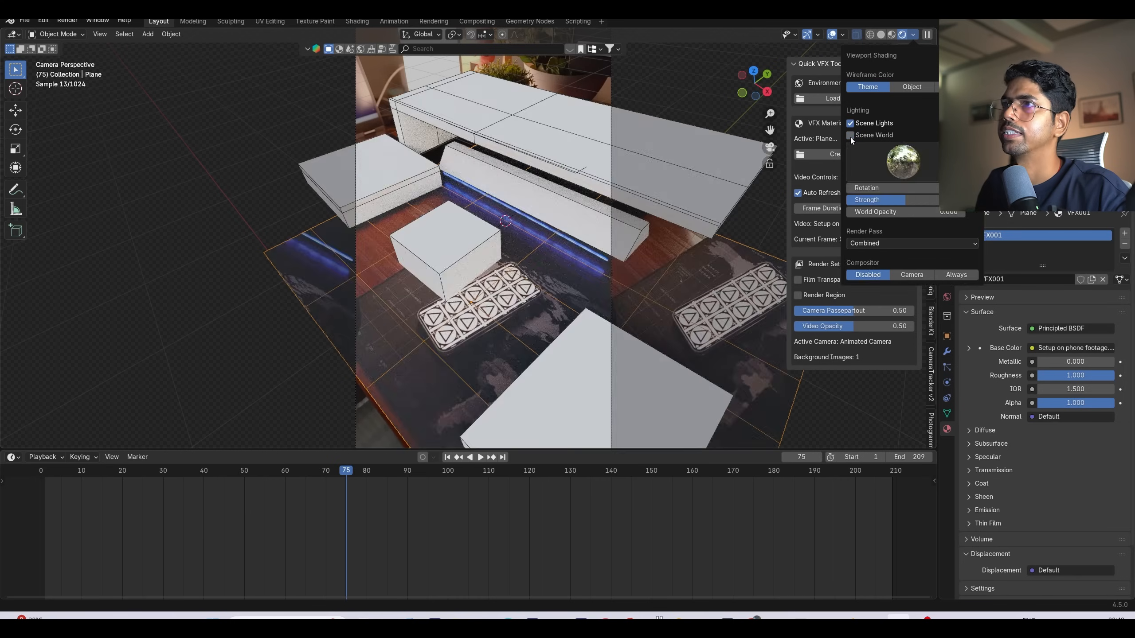
click(913, 36)
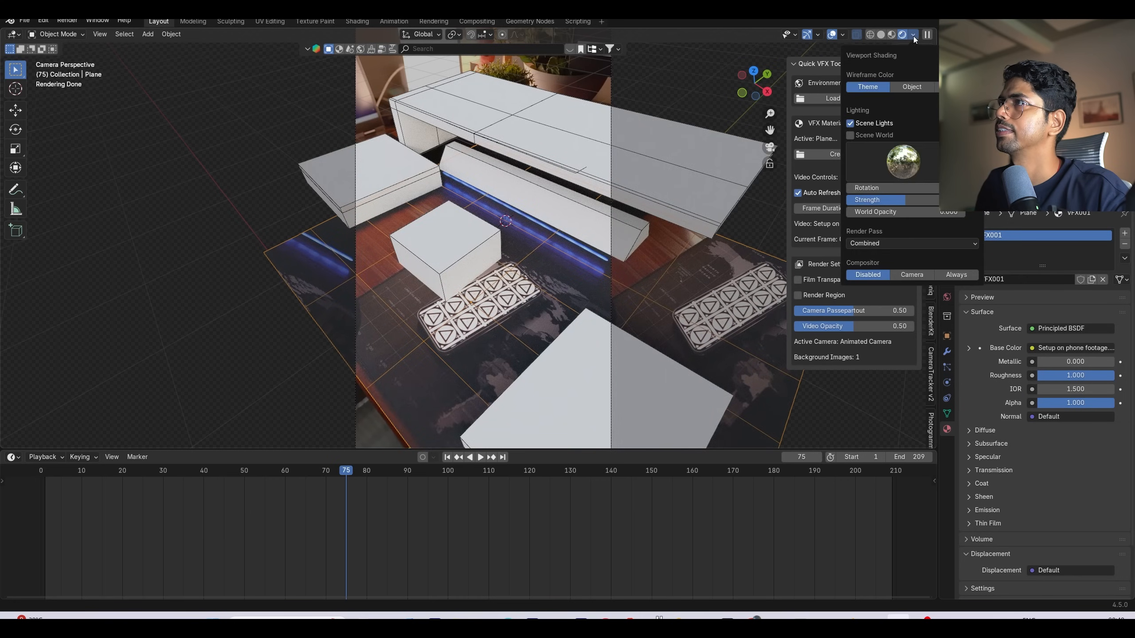
click(850, 136)
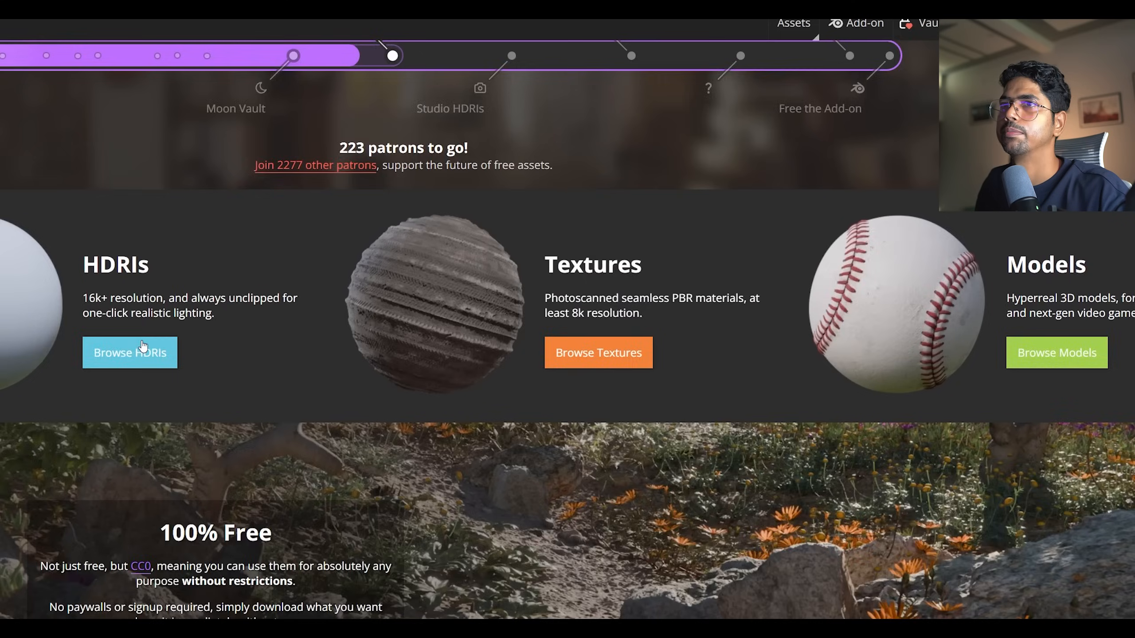
Step: In the web browser, browse Poly Haven's Studio HDRIs, open the Christmas Photo Studio 01 page and return to Blender
click(143, 349)
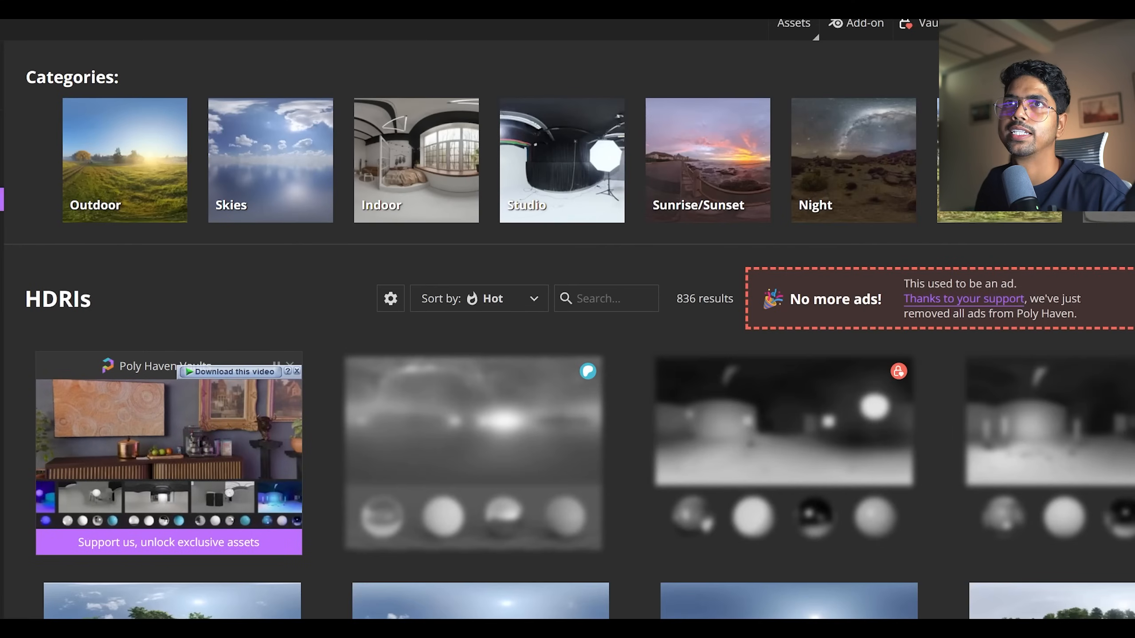
click(547, 179)
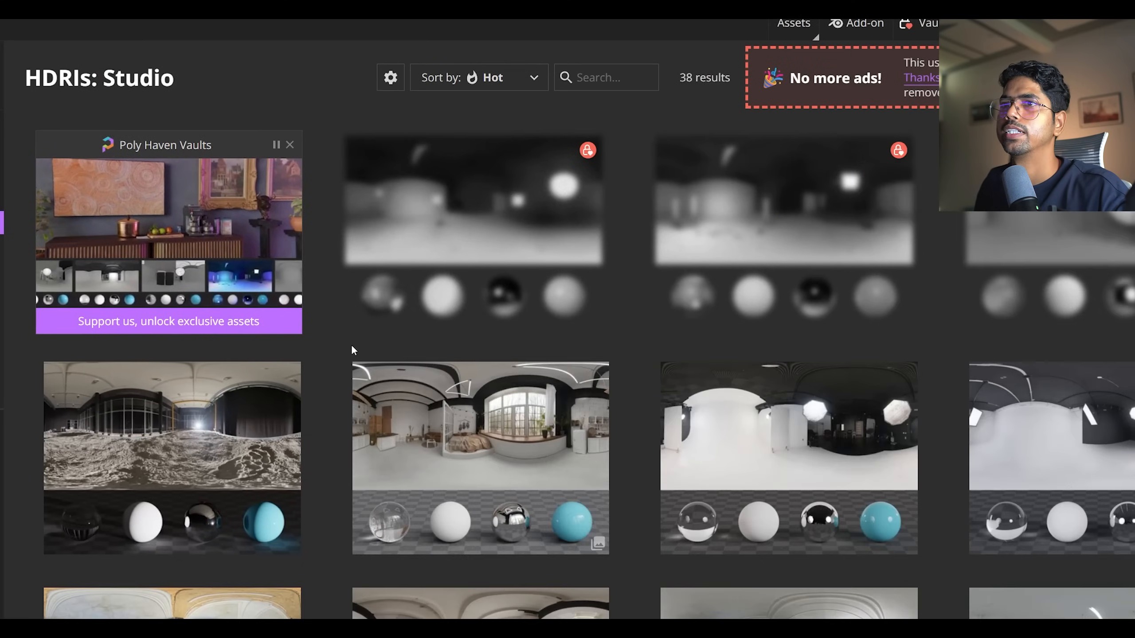
scroll(948, 403, down, 5)
scroll(947, 404, down, 4)
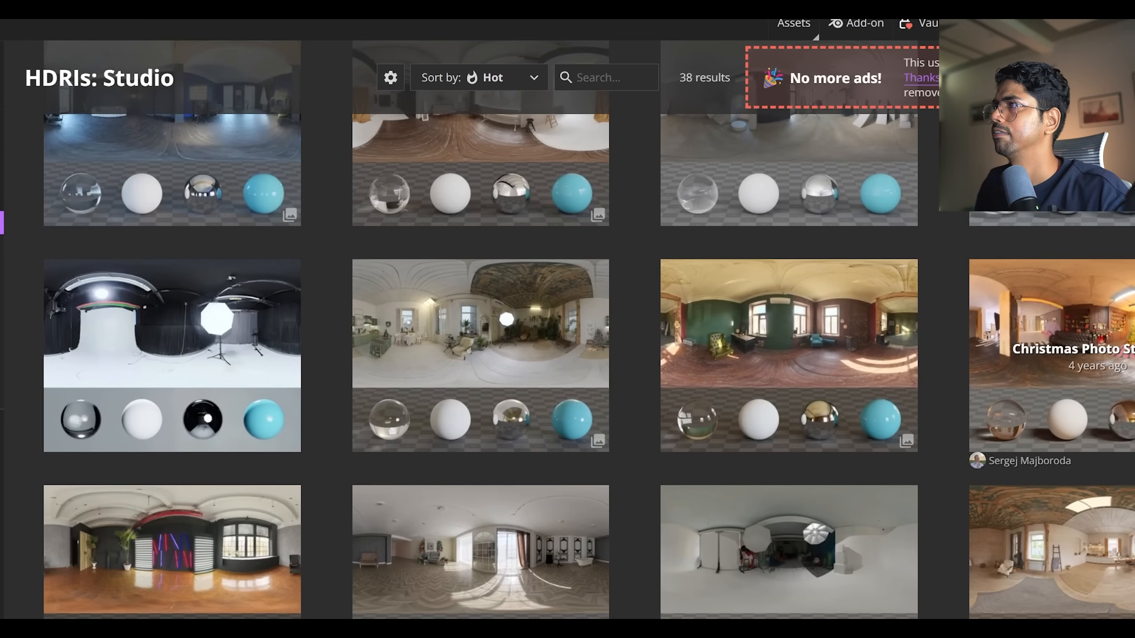
click(1056, 333)
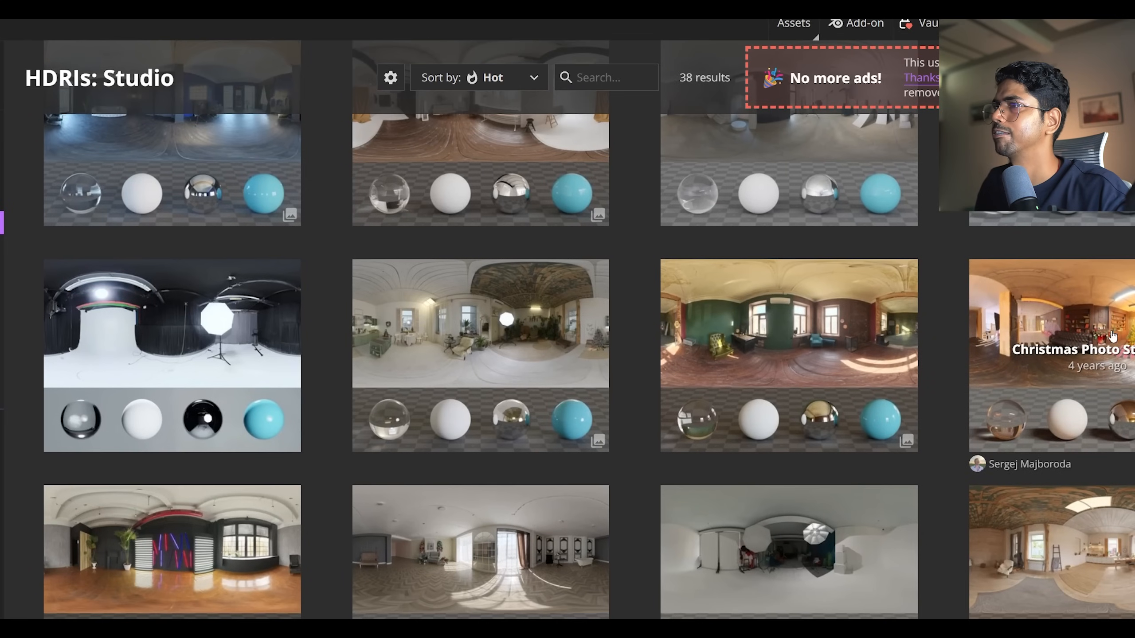
key(ctrl+Tab)
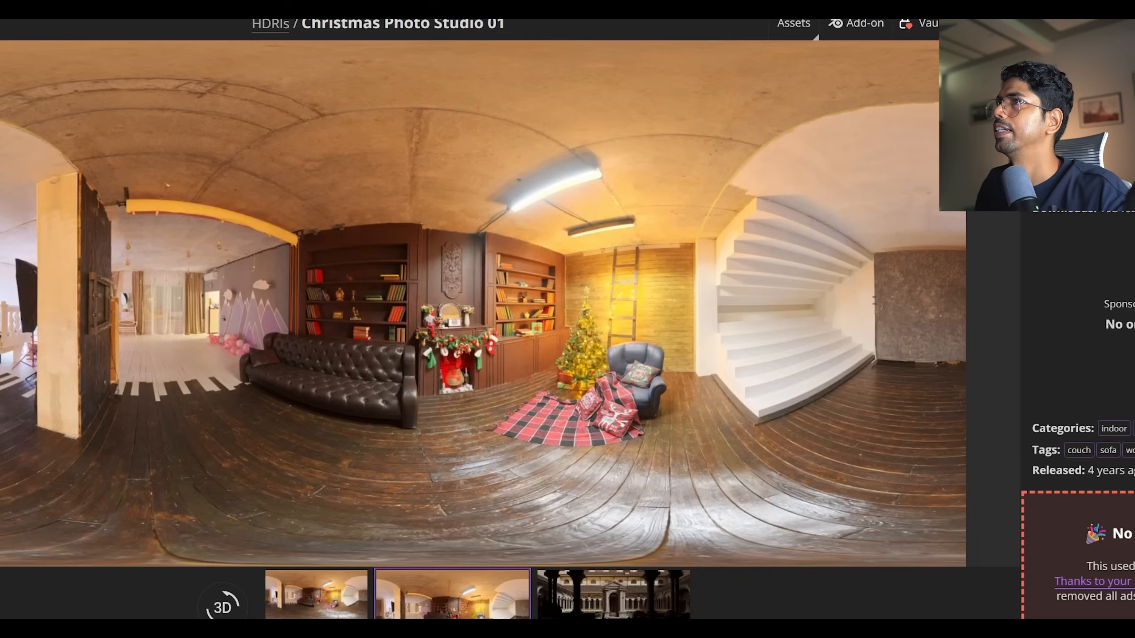
key(ctrl+Tab)
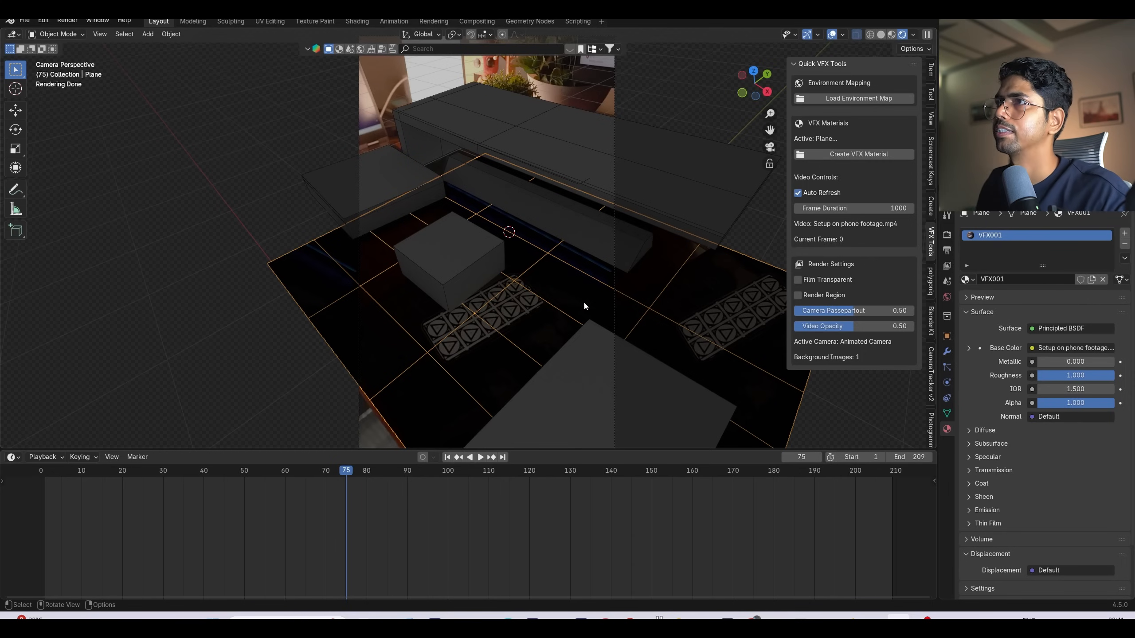
mouse_move(584, 304)
shift+middle_down()
mouse_move(570, 285)
mouse_move(564, 300)
shift+middle_up()
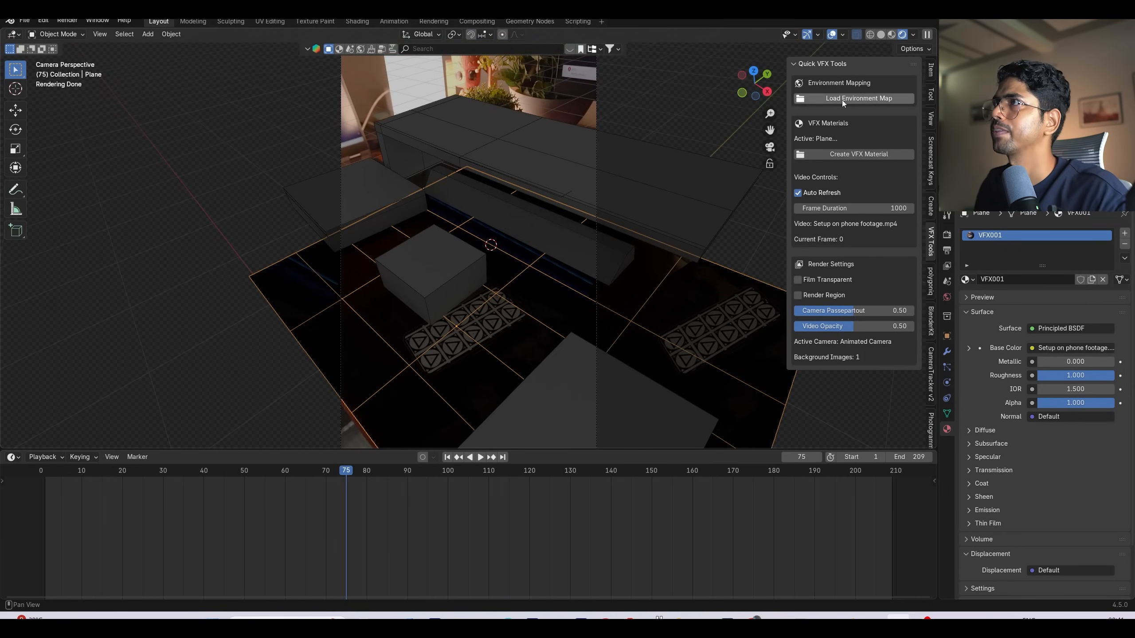
Step: Light the world with an Environment Texture as background color, loading christmas_photo_studio_03_4k.hdr
click(947, 297)
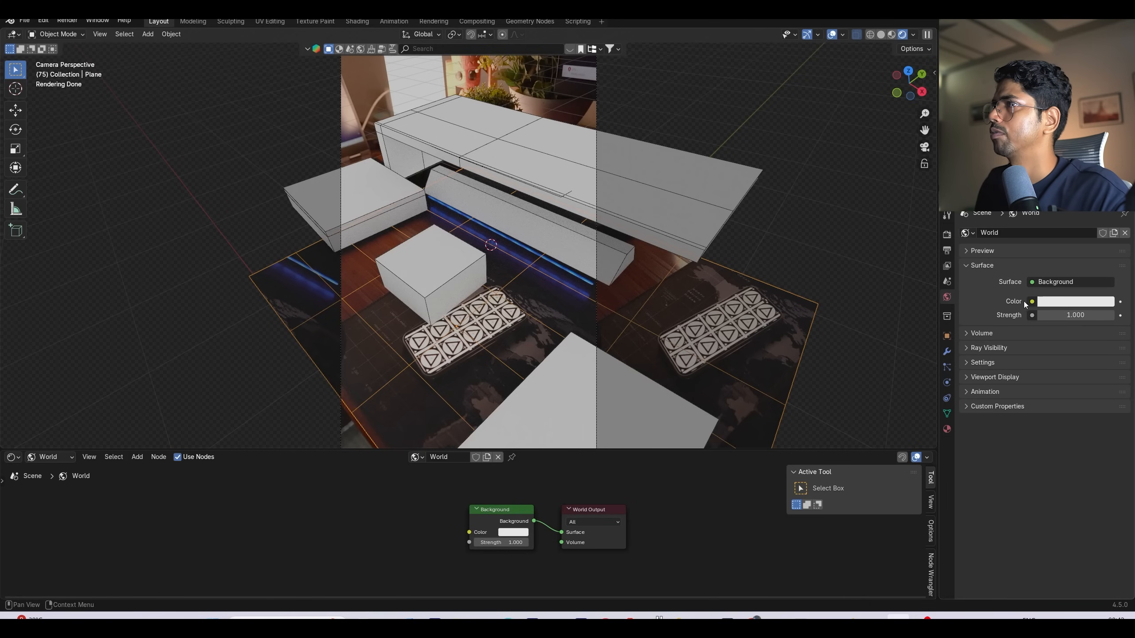
click(1031, 301)
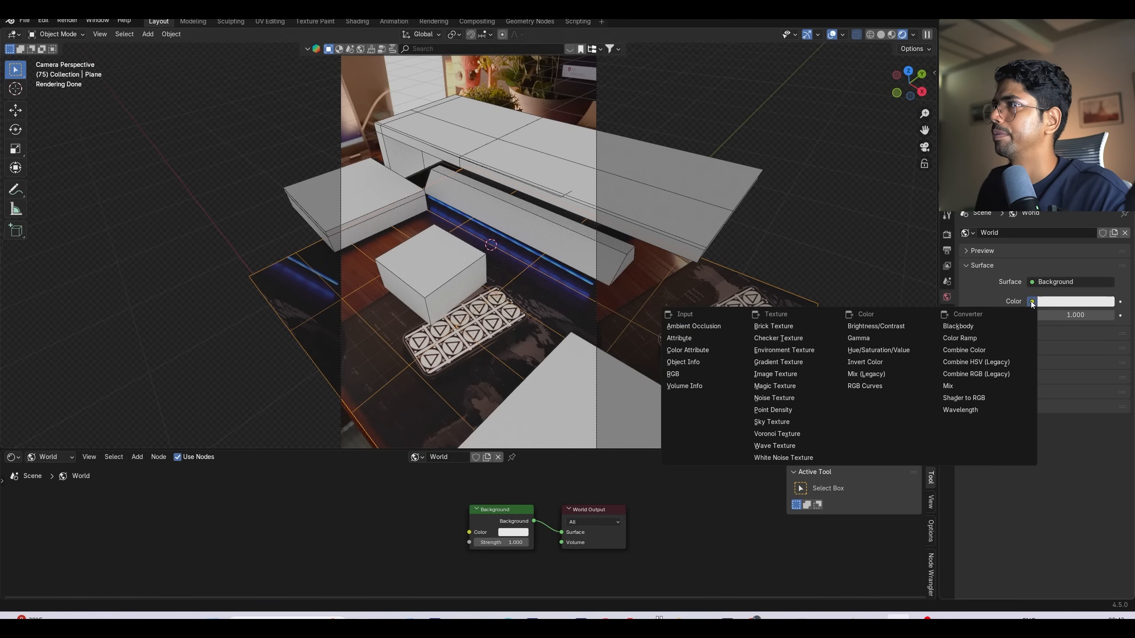
click(798, 351)
click(1061, 315)
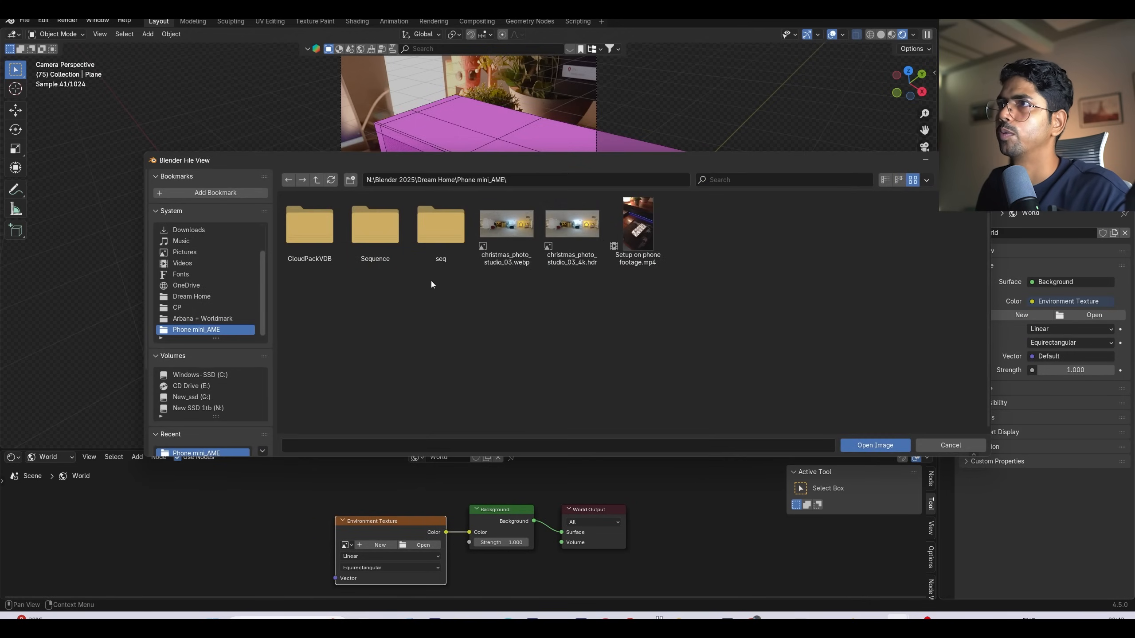
click(589, 246)
click(862, 445)
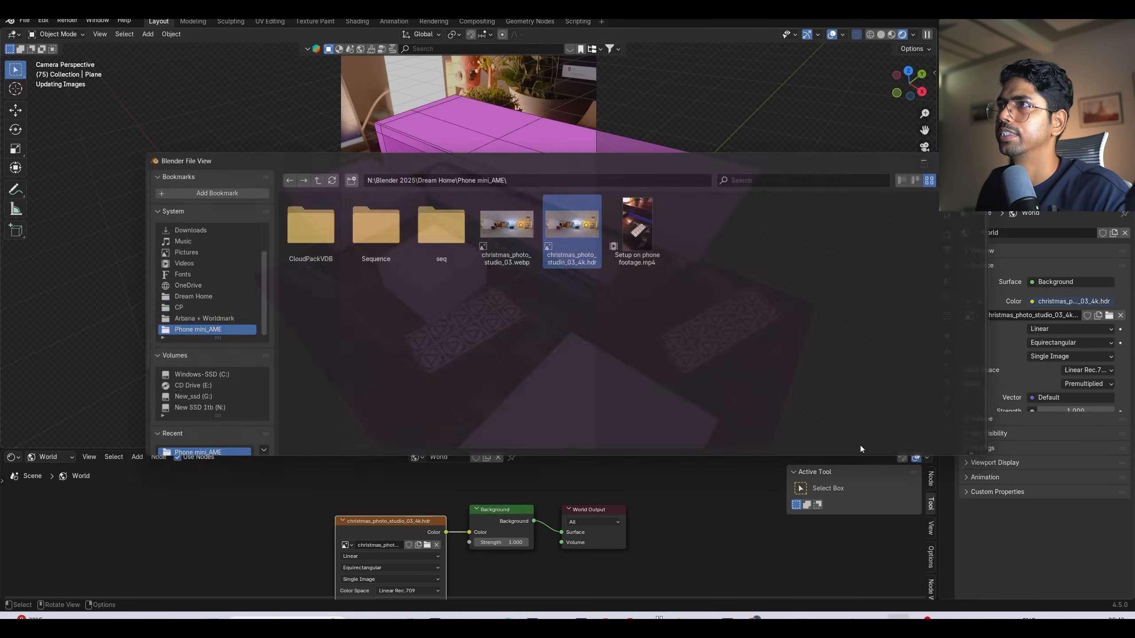
middle_drag(461, 557, 502, 546)
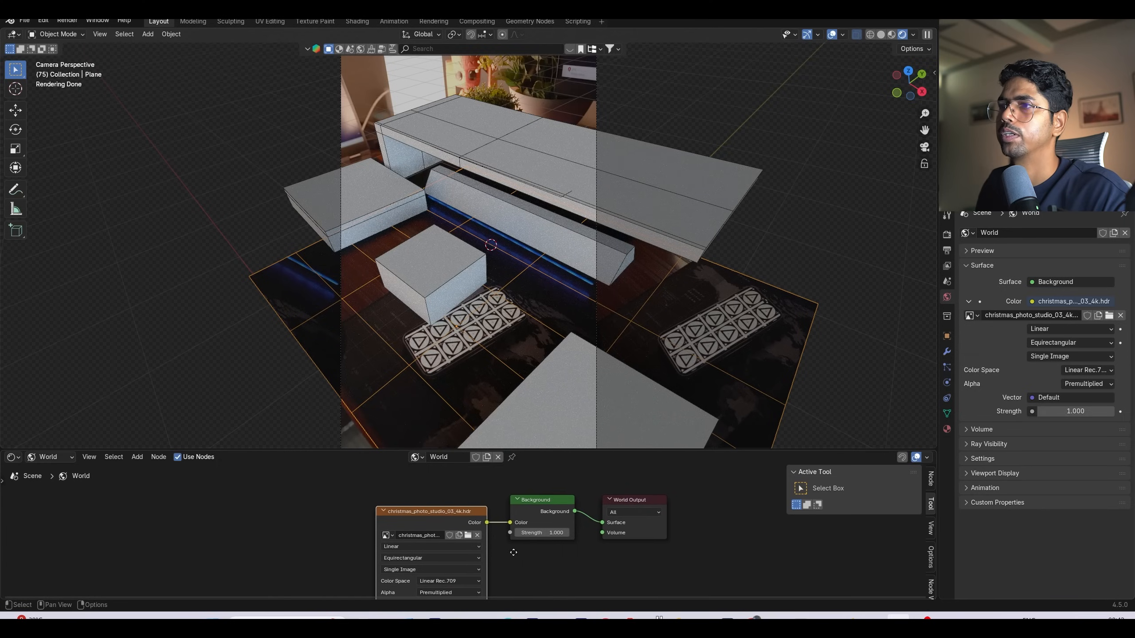
Step: Select the shelf, laptop, monitor bar and foreground blocks with the ground plane active, and link its VFX001 material to them
click(480, 169)
shift+click(369, 190)
shift+click(500, 209)
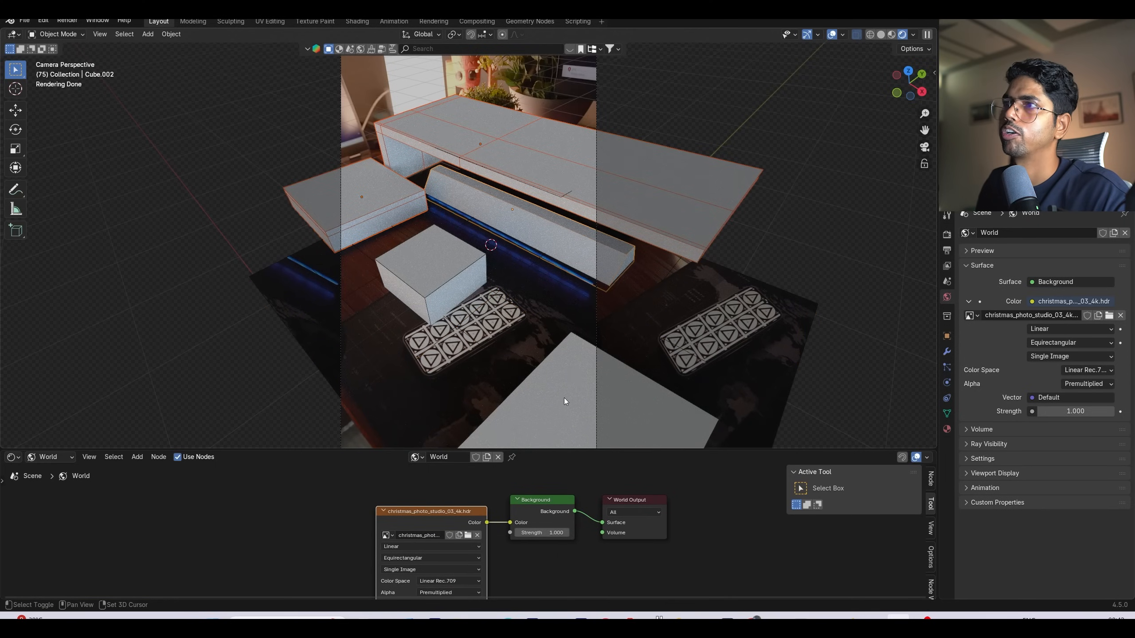
shift+click(554, 382)
shift+click(398, 345)
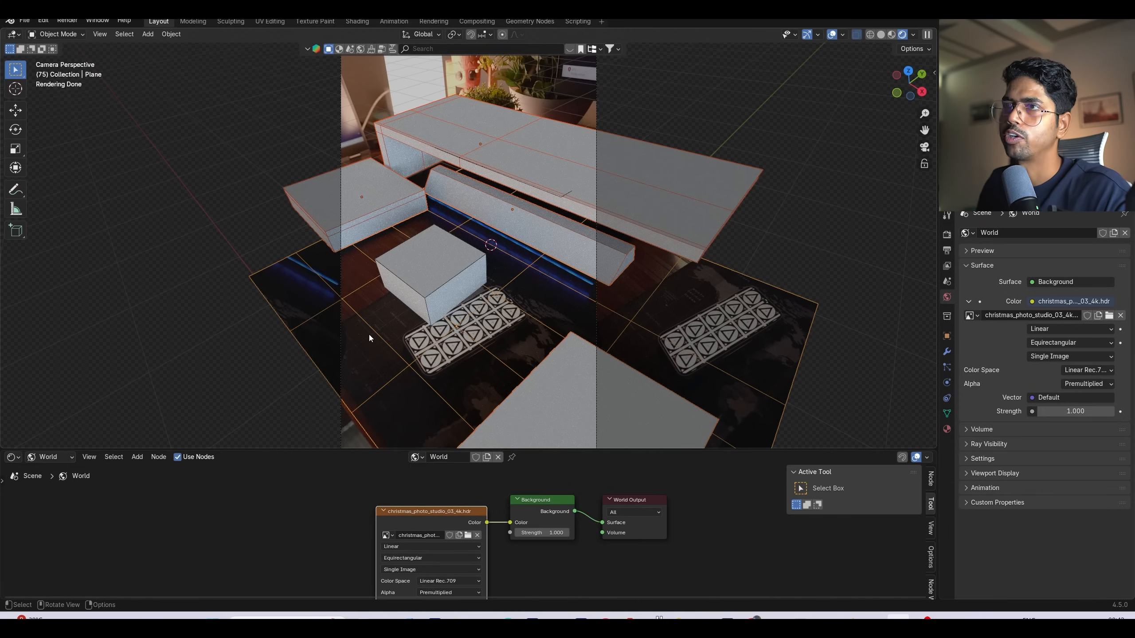
key(ctrl+l)
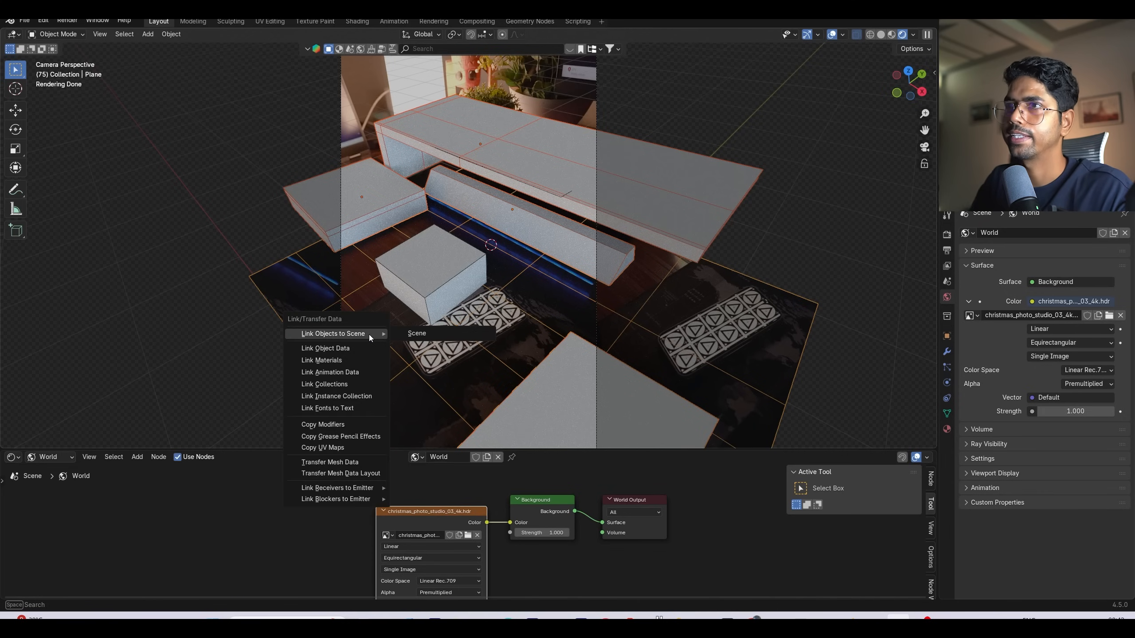
click(341, 361)
click(743, 241)
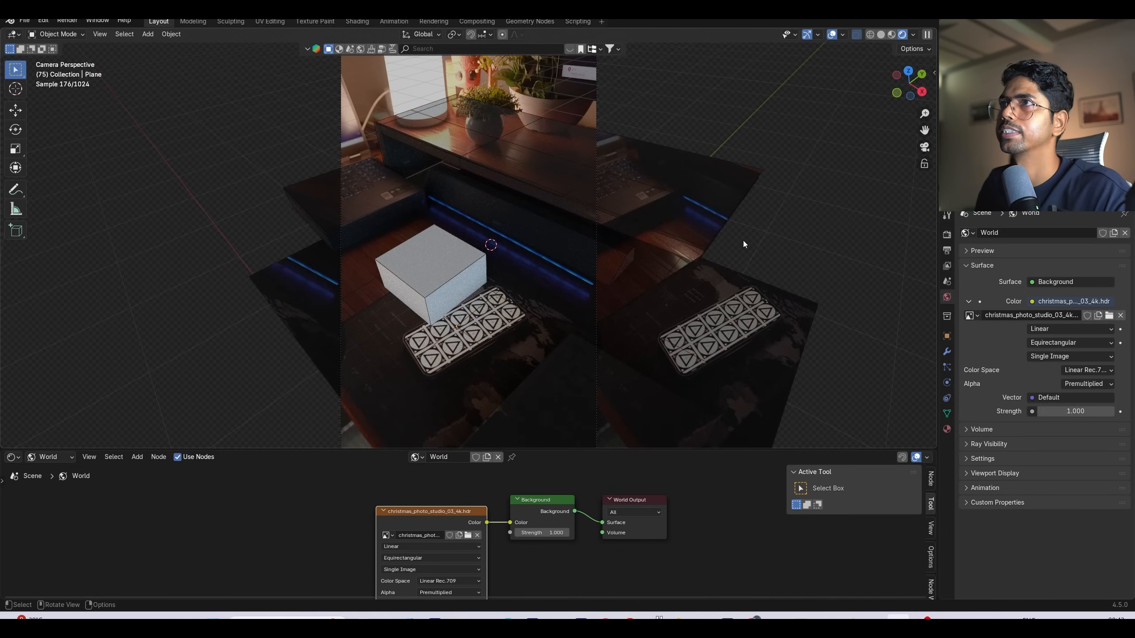
Step: Enable Film Transparent and Render Region in Quick VFX Tools and set Camera Passepartout to 1.00
click(645, 217)
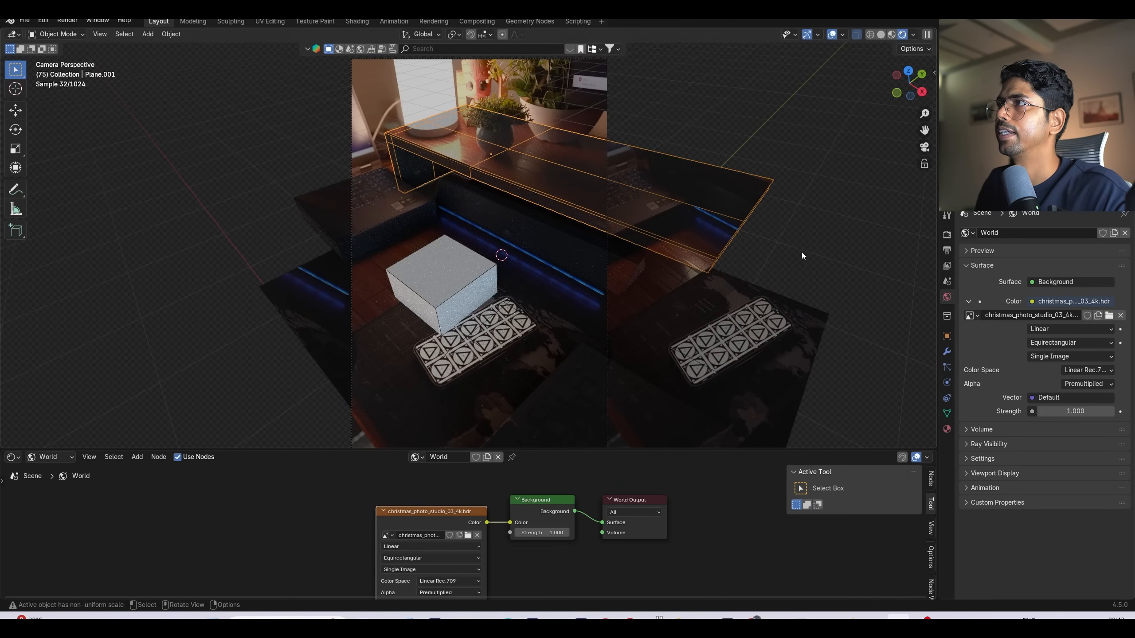
key(n)
click(798, 280)
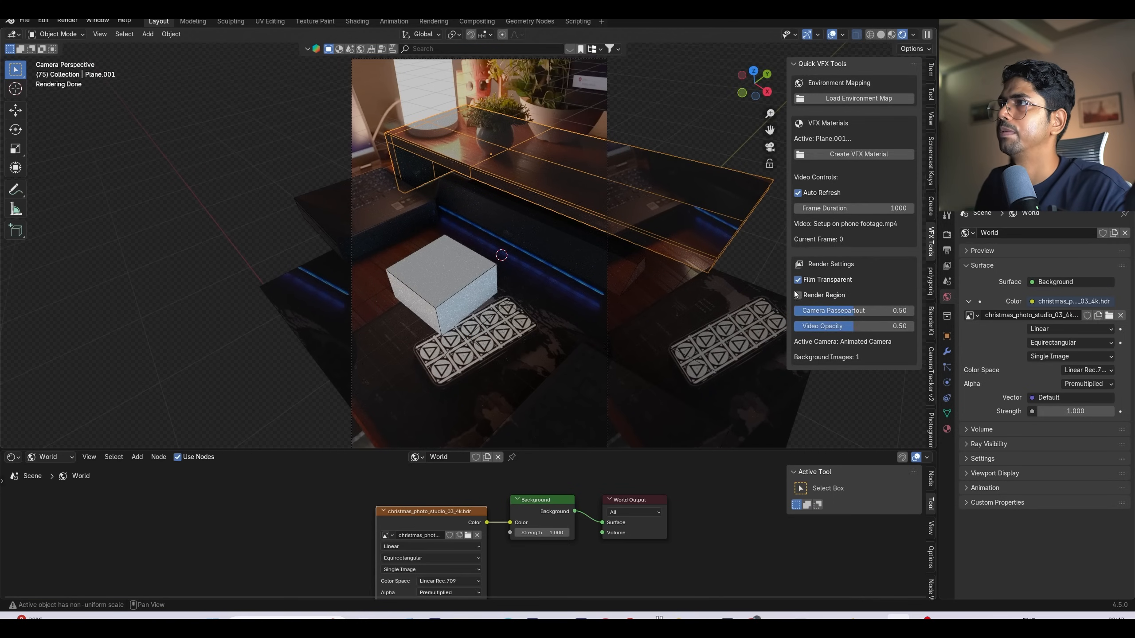
click(798, 295)
drag(838, 312, 906, 312)
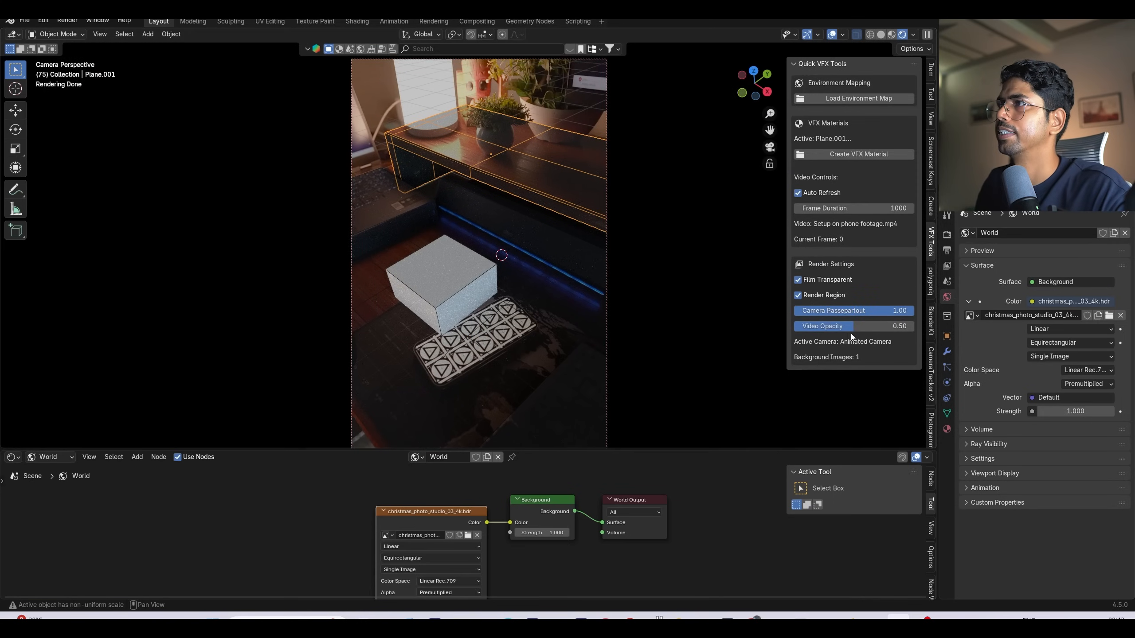
key(n)
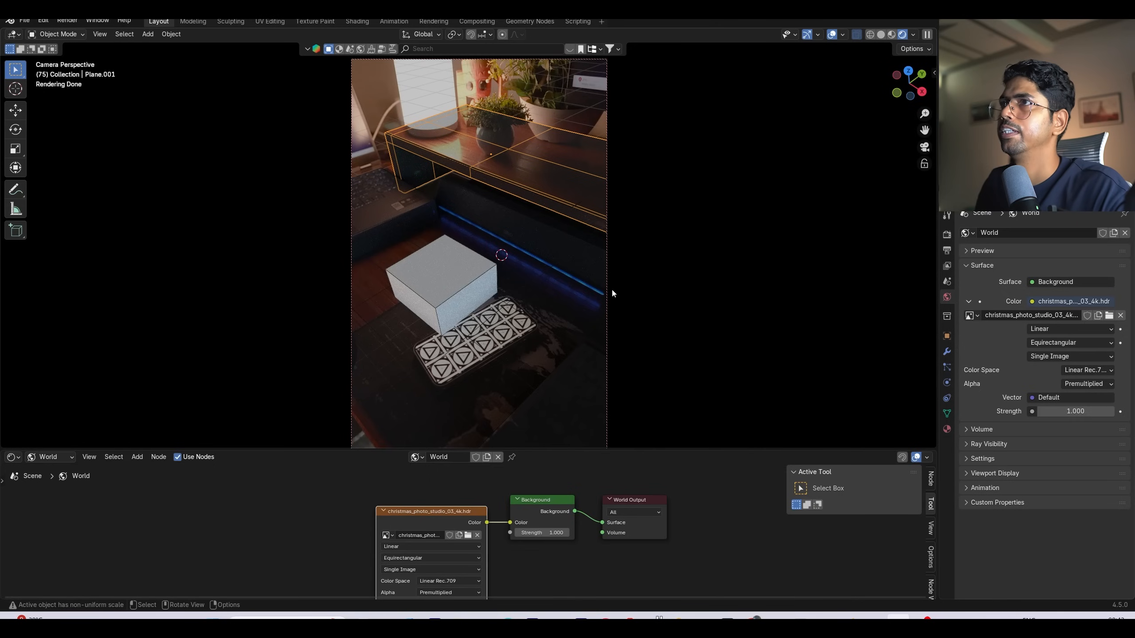
click(946, 233)
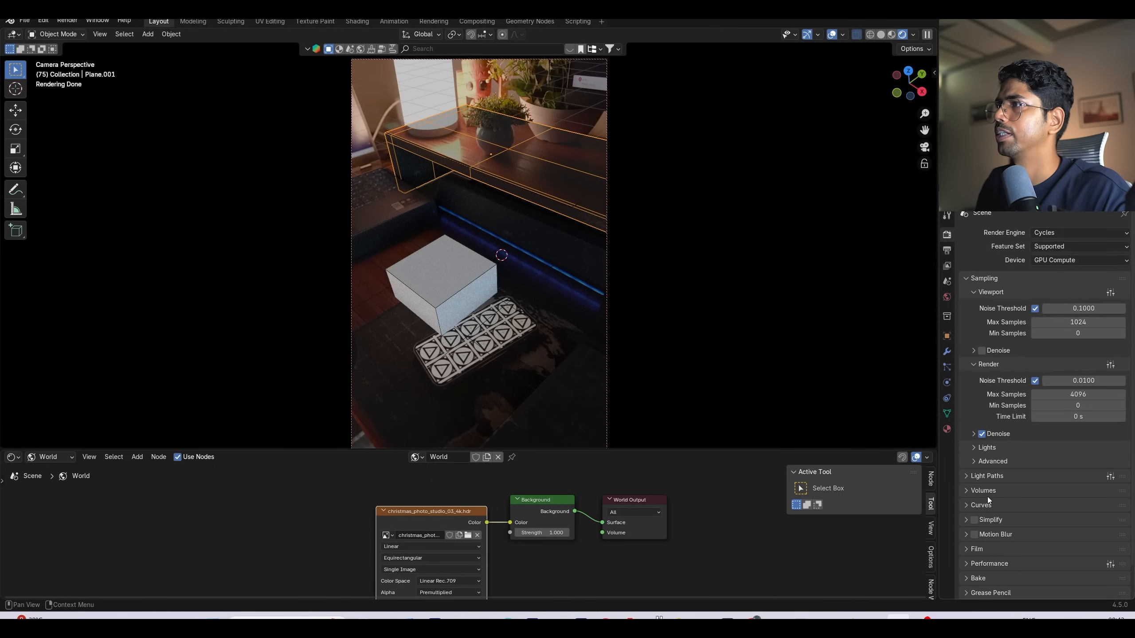
scroll(987, 496, down, 2)
click(989, 520)
click(979, 520)
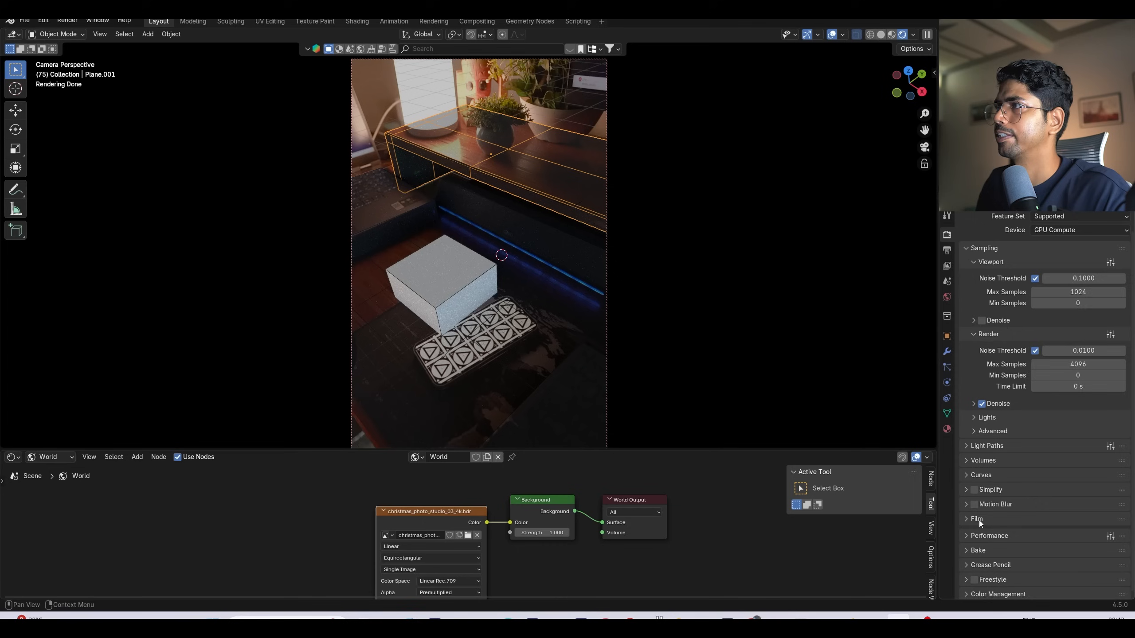
scroll(960, 308, up, 2)
click(947, 251)
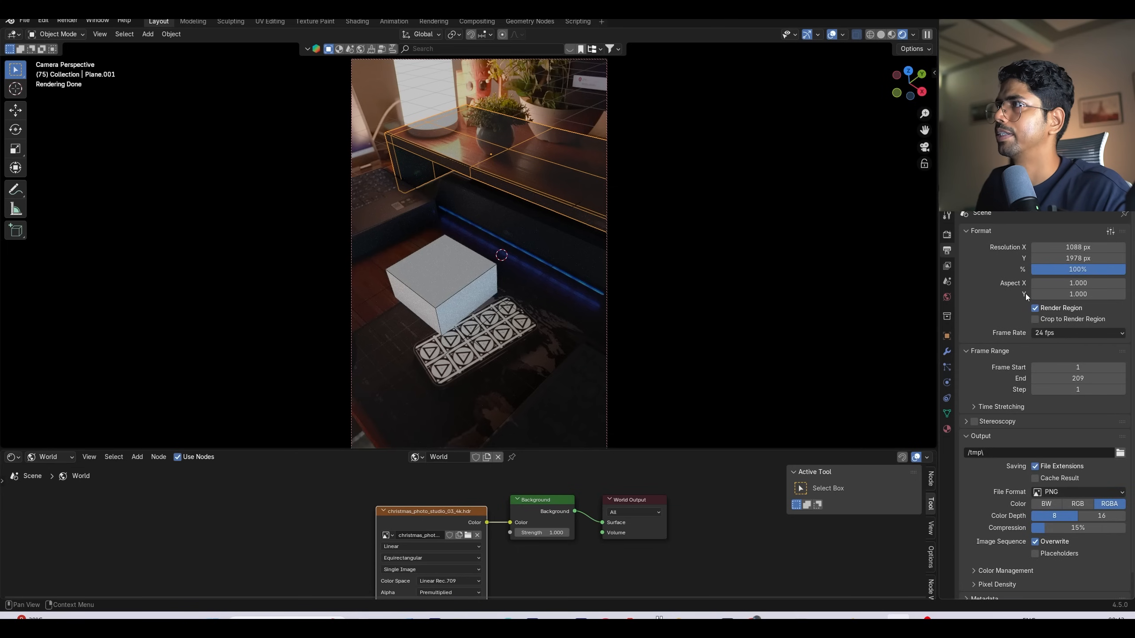
click(984, 231)
Step: Select the white box in the camera view and save the project file
shift+middle_drag(490, 259, 518, 269)
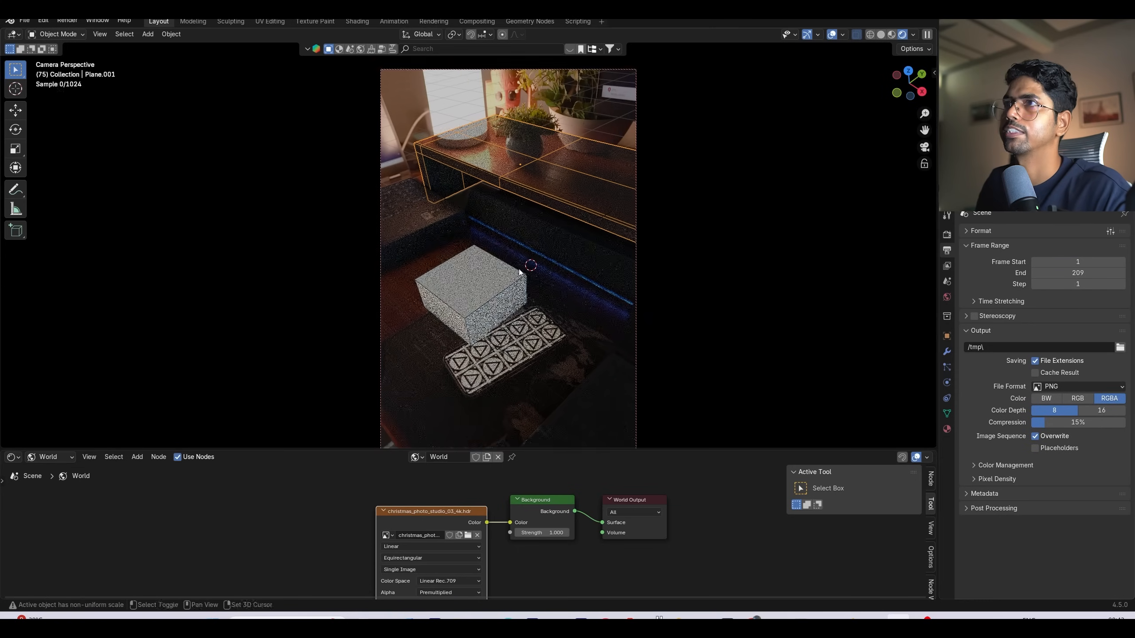
click(517, 274)
key(ctrl+s)
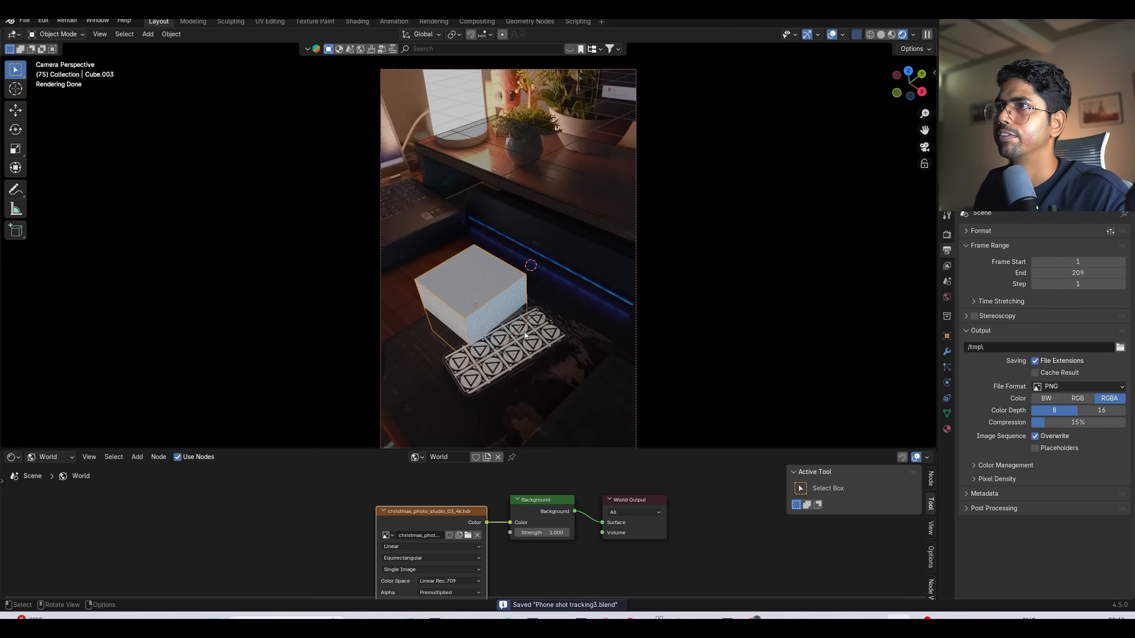
Step: Shrink the white box into a small cube resting on the patterned strip and apply its transform
key(s)
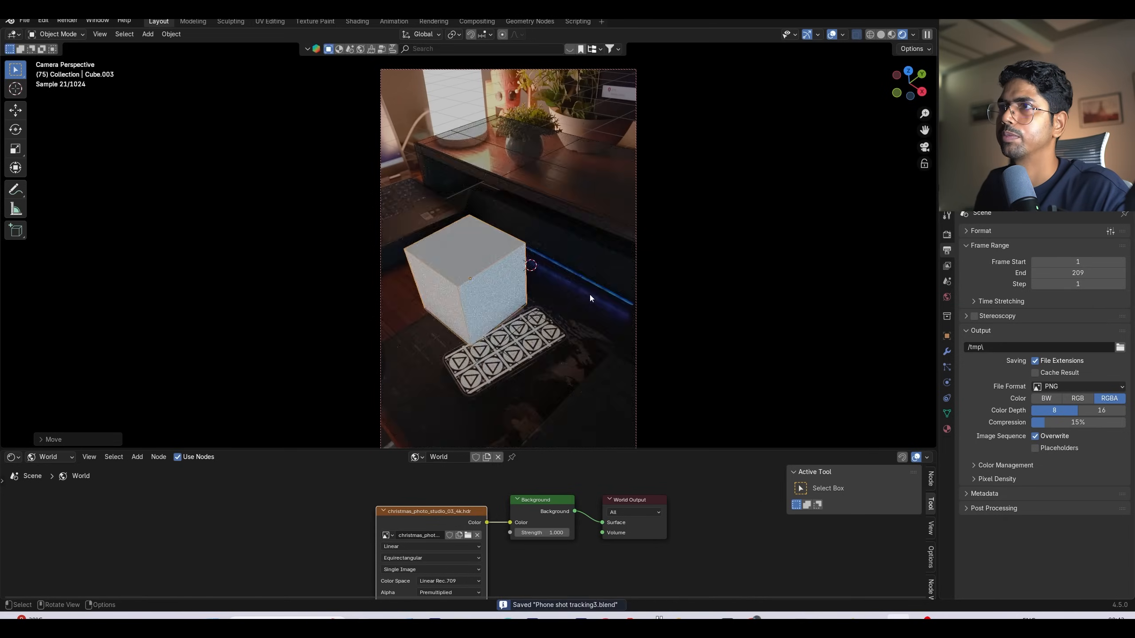
click(534, 288)
key(g)
key(y)
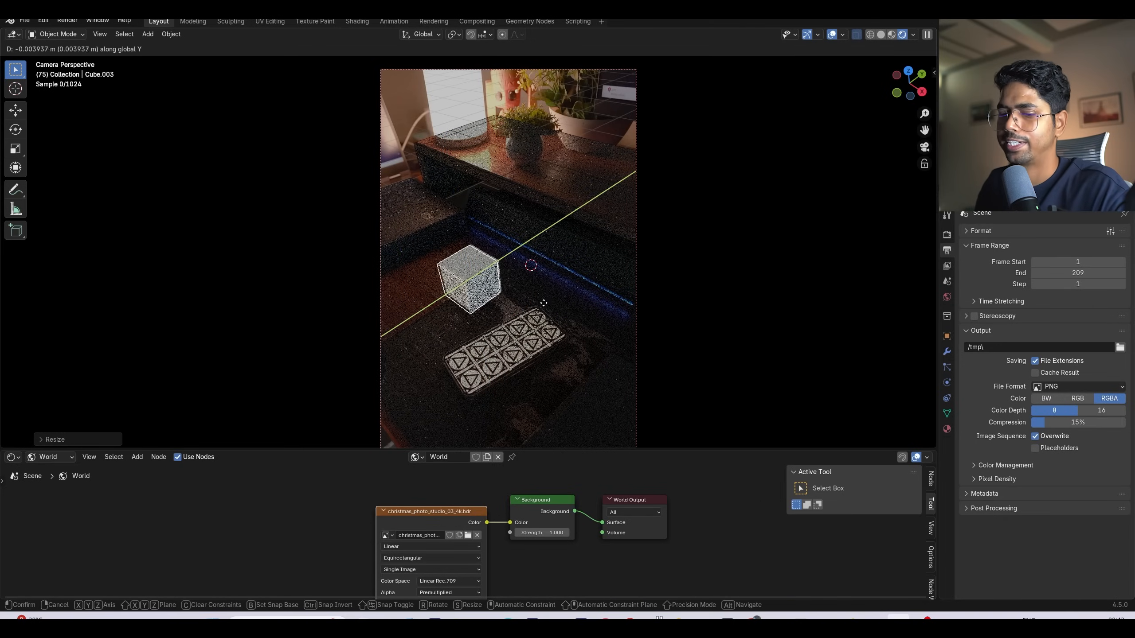
key(x)
key(Return)
key(g)
key(z)
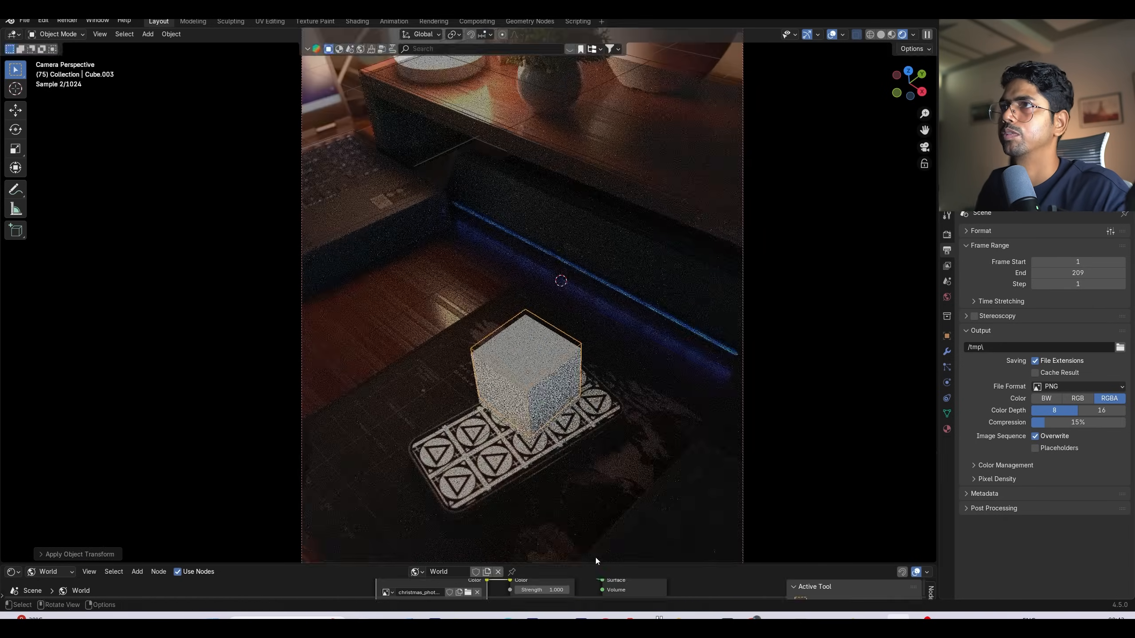
Step: Turn off the transparent film in the render settings to show the environment image behind the scene
scroll(570, 347, down, 5)
scroll(567, 367, up, 4)
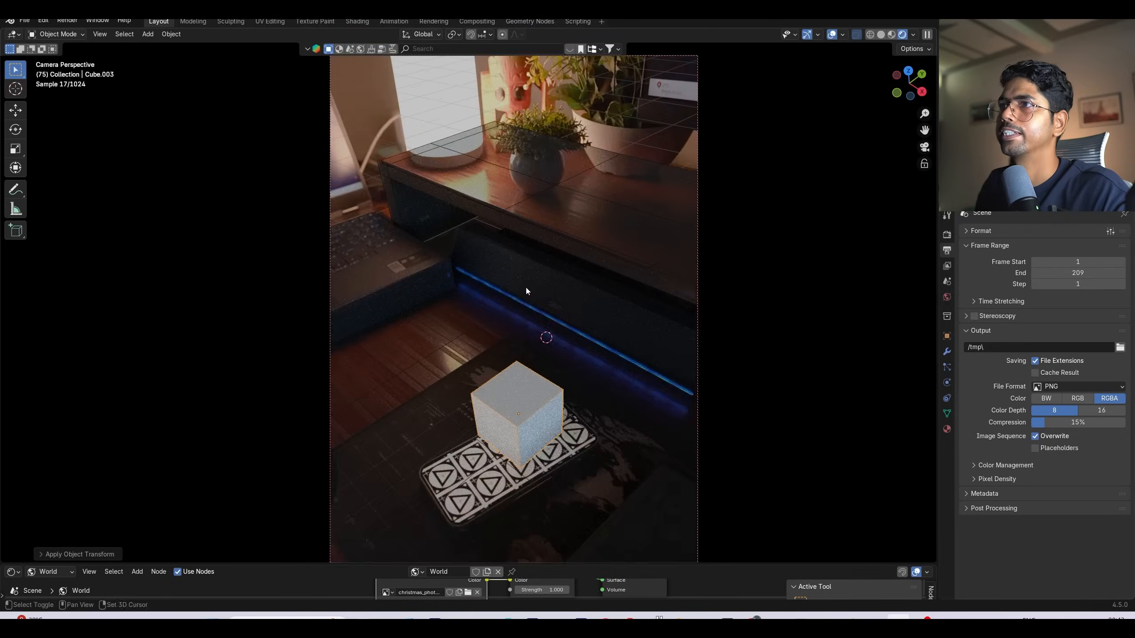
scroll(468, 242, down, 2)
click(946, 234)
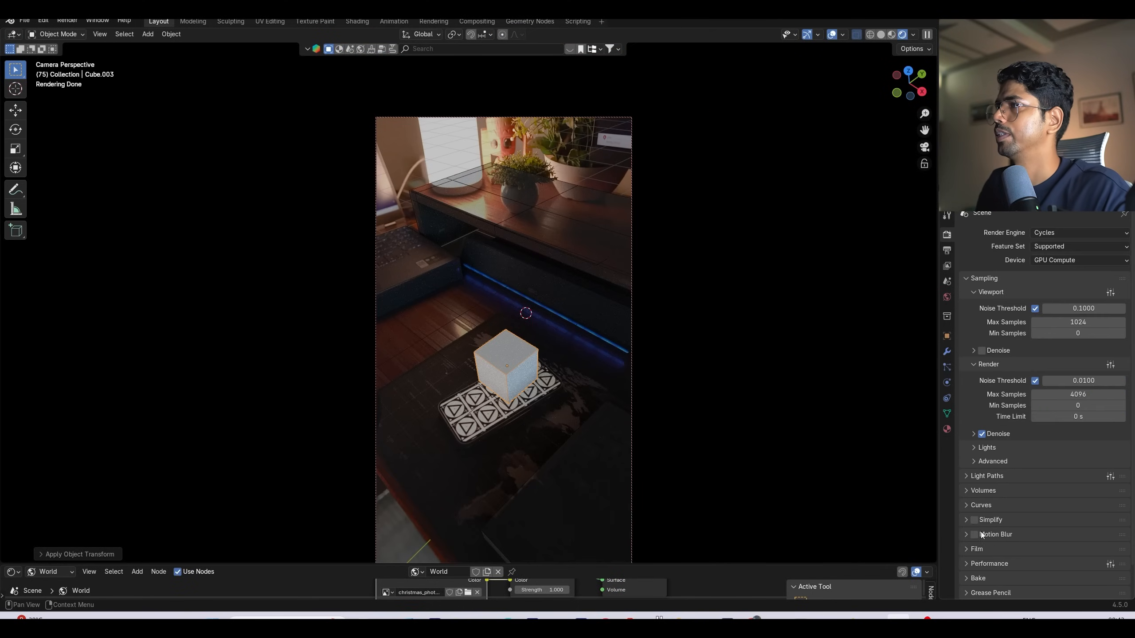
scroll(986, 537, down, 2)
click(969, 519)
scroll(1001, 577, down, 3)
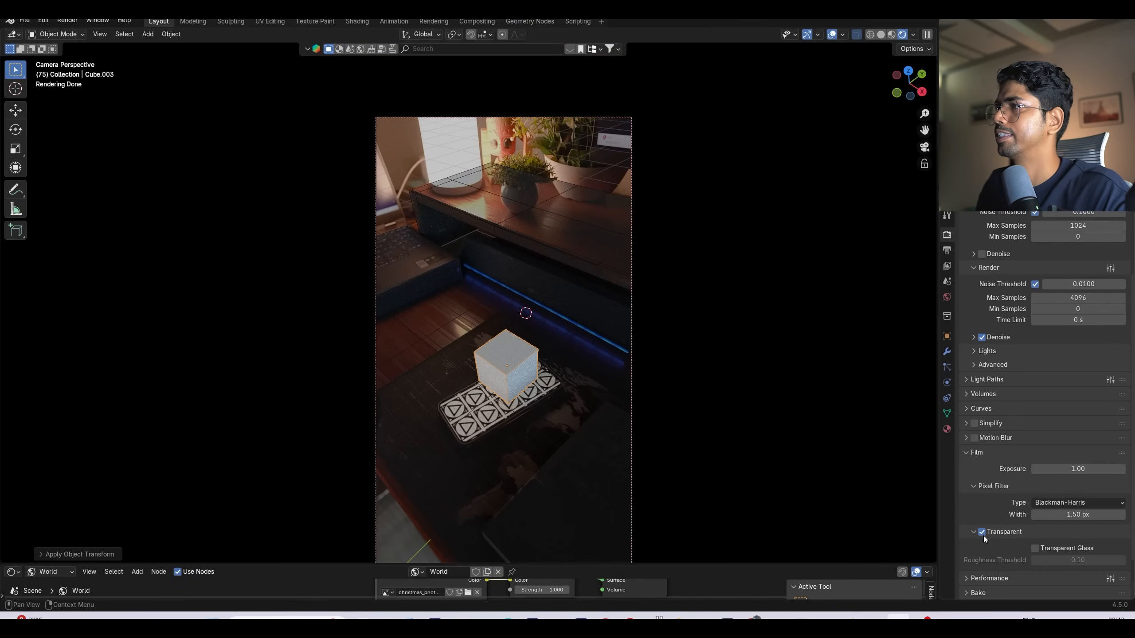
click(982, 532)
Step: Add Texture Coordinate and Mapping nodes to the environment texture, rotated X 5.5°, Y 5.6°, Z 113°, with background strength 2.000
drag(577, 565, 577, 430)
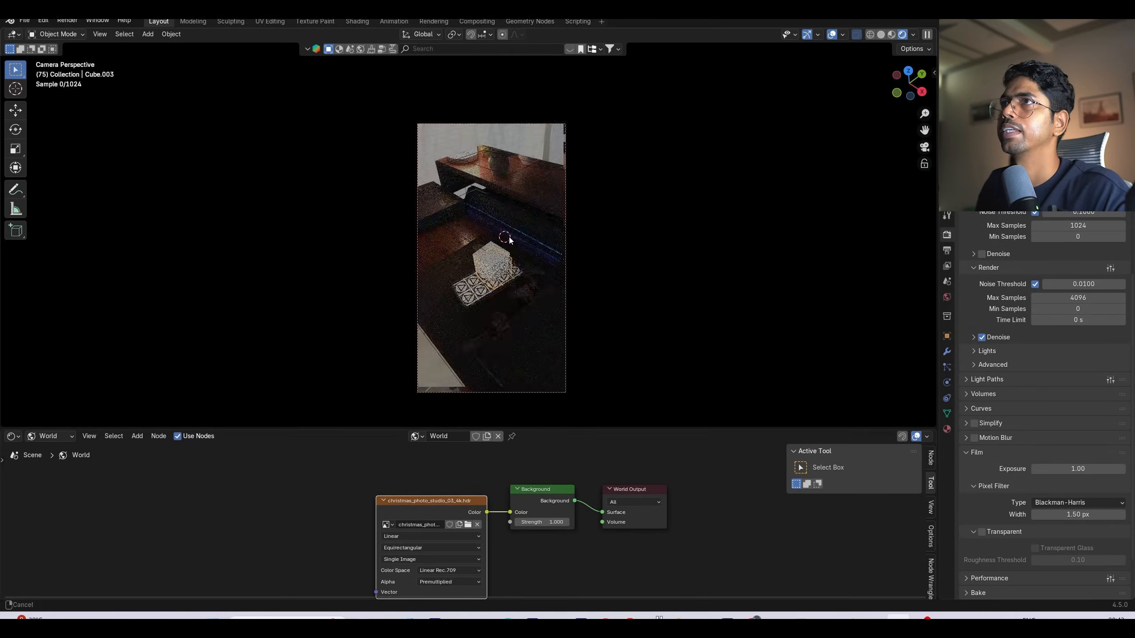
key(ctrl+t)
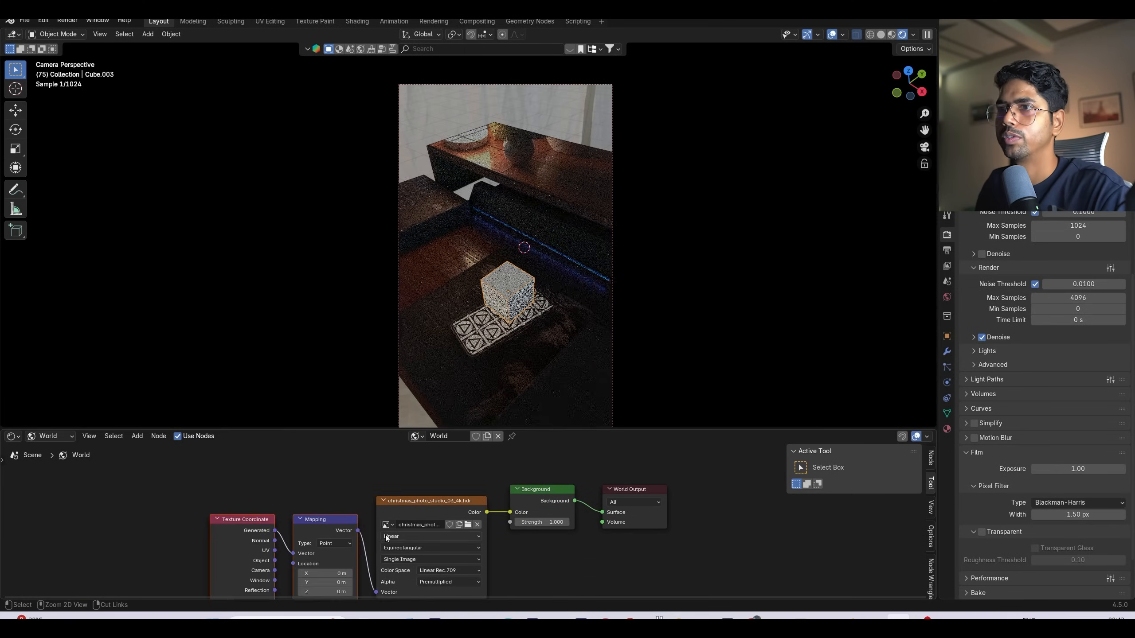
middle_drag(384, 535, 443, 476)
drag(400, 573, 536, 572)
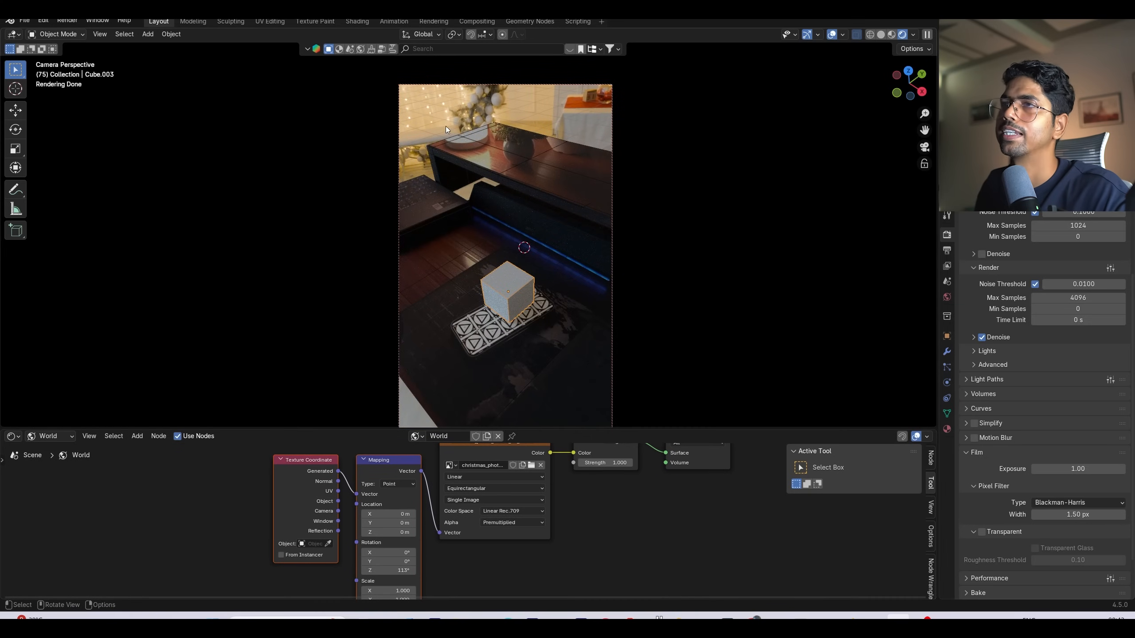
drag(385, 552, 401, 562)
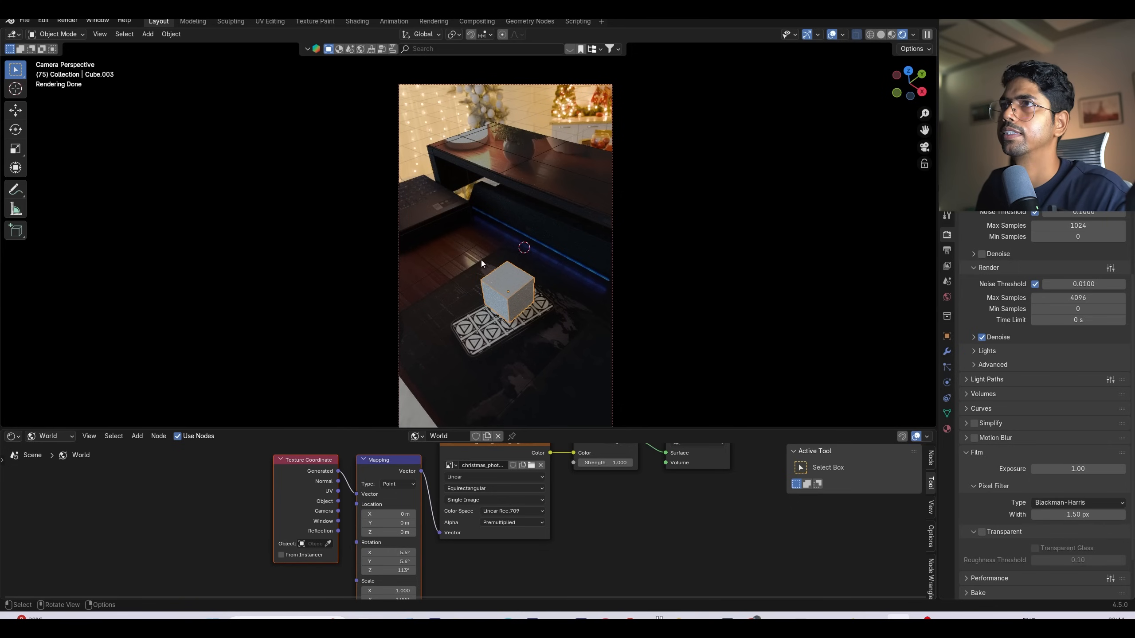
Step: Turn the transparent film back on and save the project file
click(1035, 533)
scroll(503, 262, up, 2)
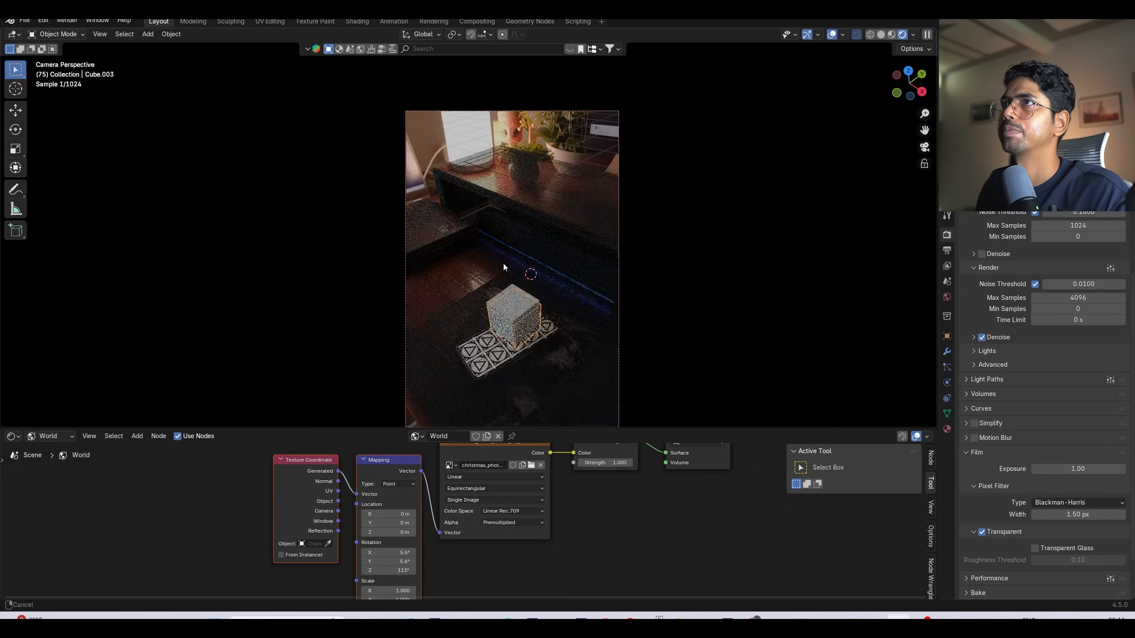
key(ctrl+s)
Step: Place the 3D cursor on the shelf's edge beside the lamp base using the shelf mesh
click(493, 153)
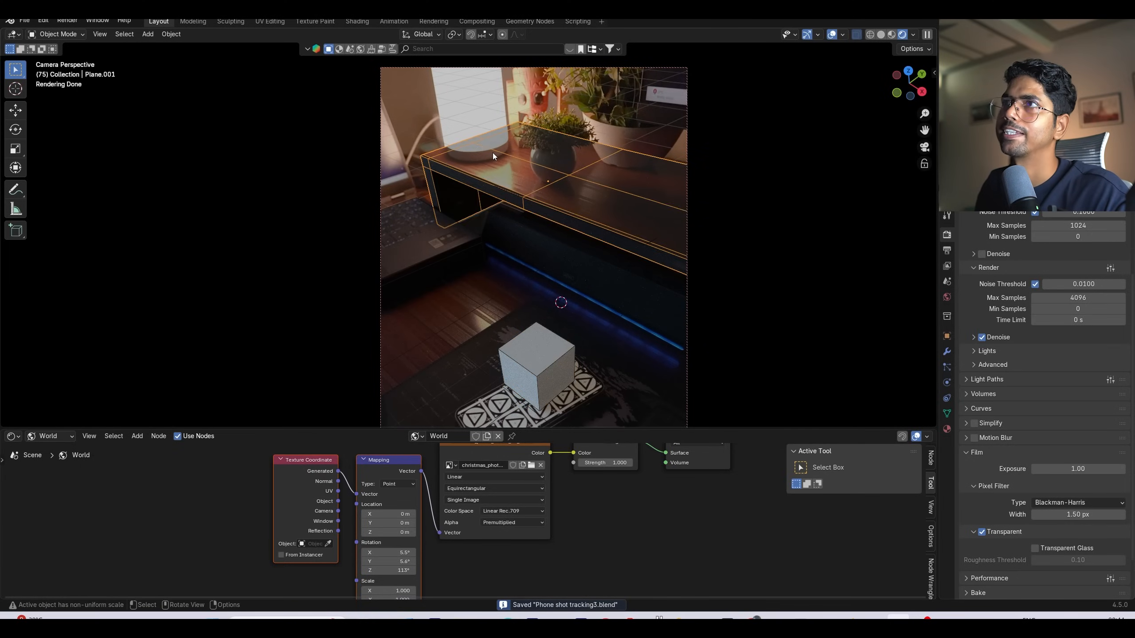
key(shift+a)
mouse_move(481, 168)
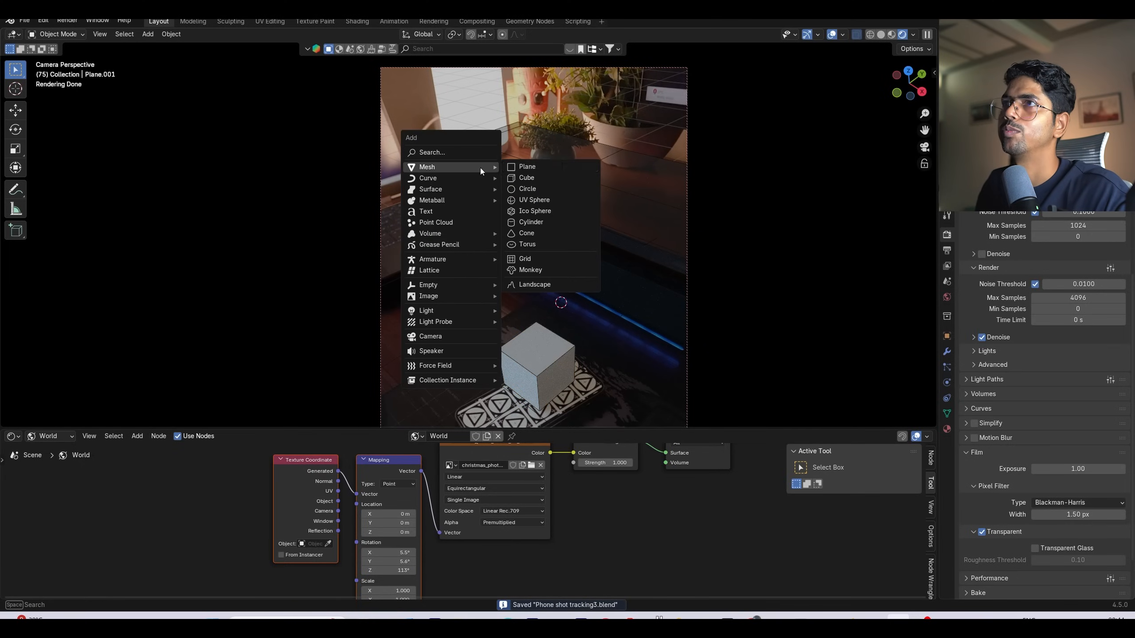
key(Escape)
key(Tab)
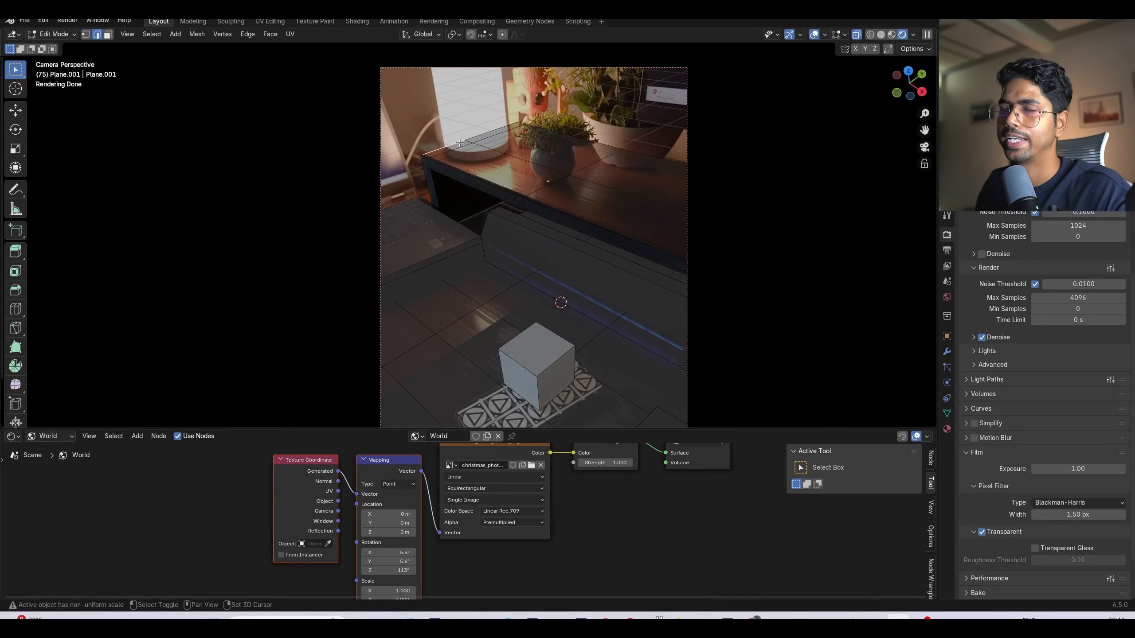
key(shift+s)
key(Escape)
key(Tab)
Step: Add a cylinder over the lamp base, scale it to match the base and lower its top face along Z
key(shift+a)
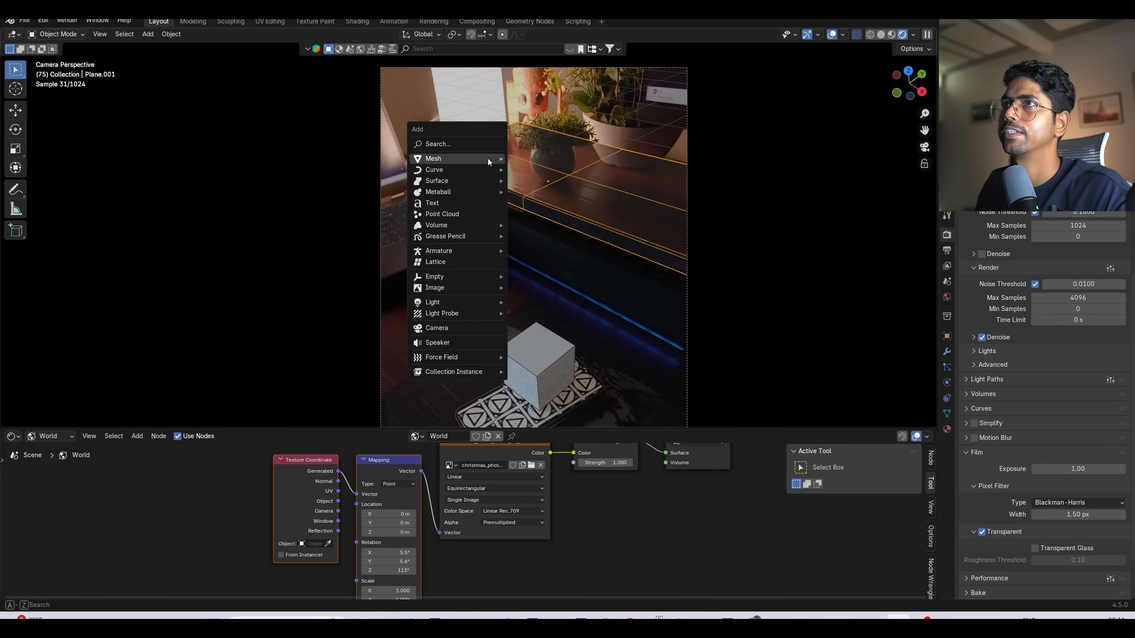
click(536, 214)
key(s)
click(536, 213)
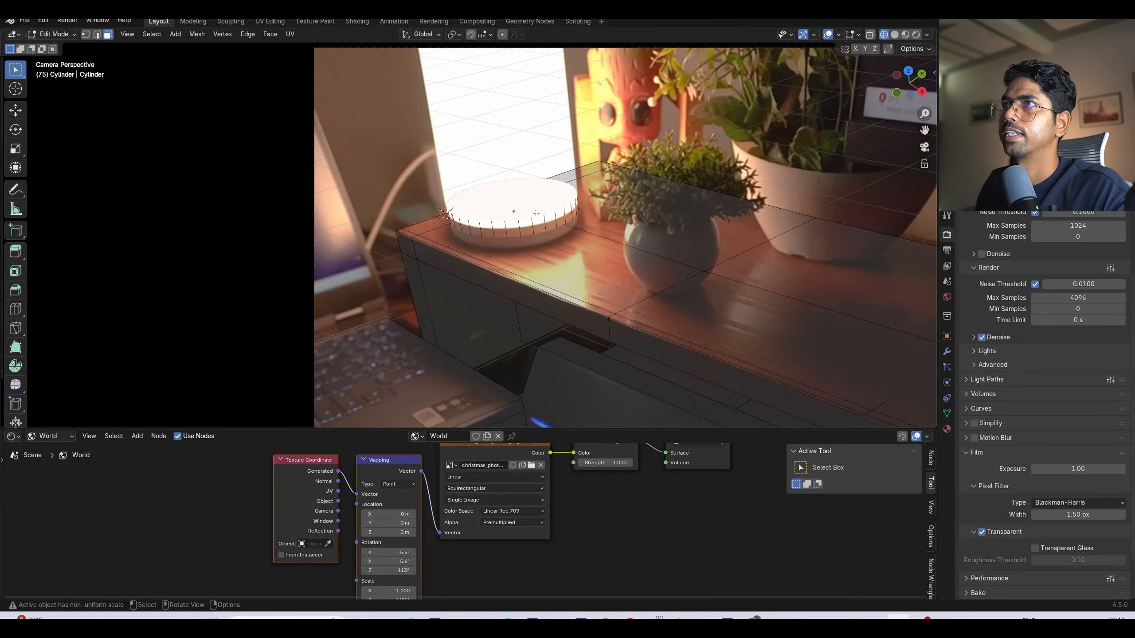
key(g)
key(z)
click(536, 220)
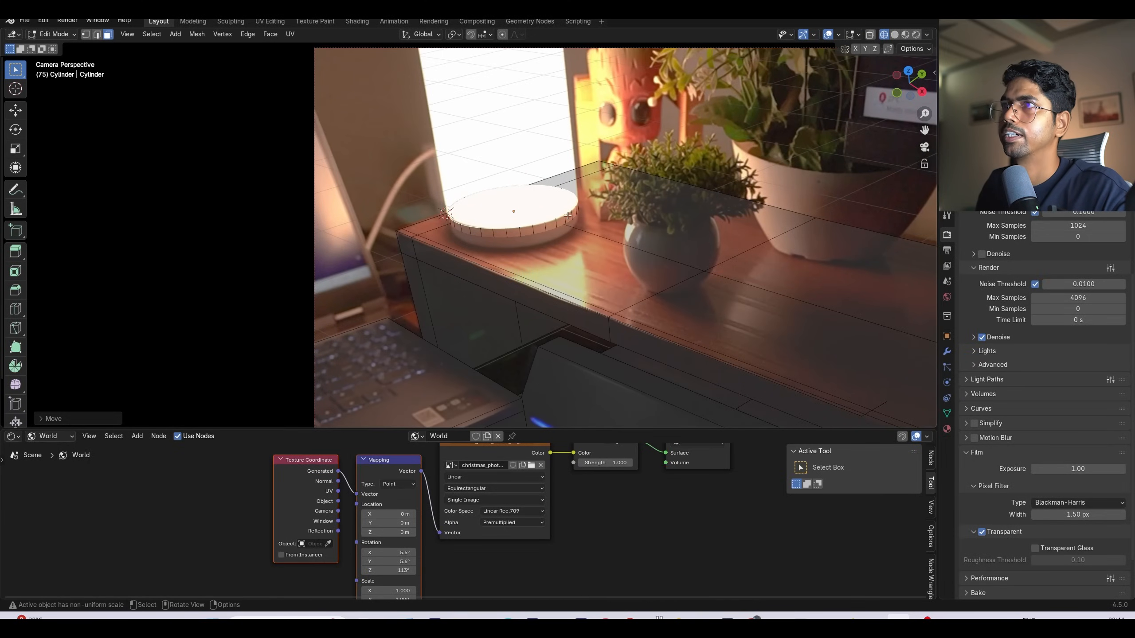
Step: Inset the cylinder's top face, extrude it upward over the lampshade, and raise it along Z past the top of the footage frame
key(i)
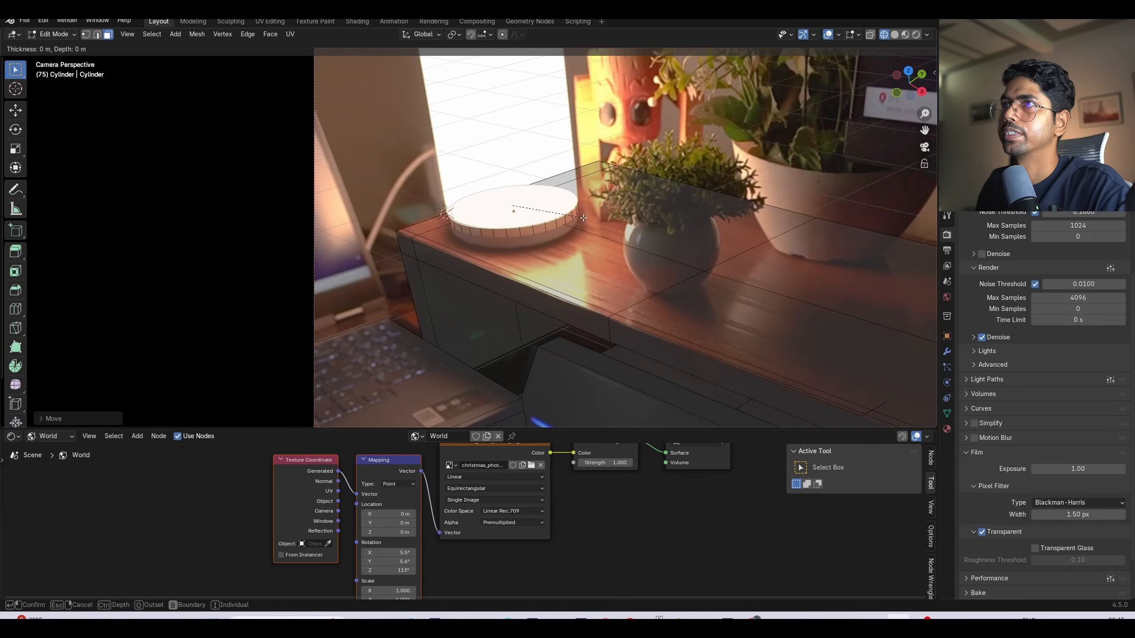
click(582, 217)
key(e)
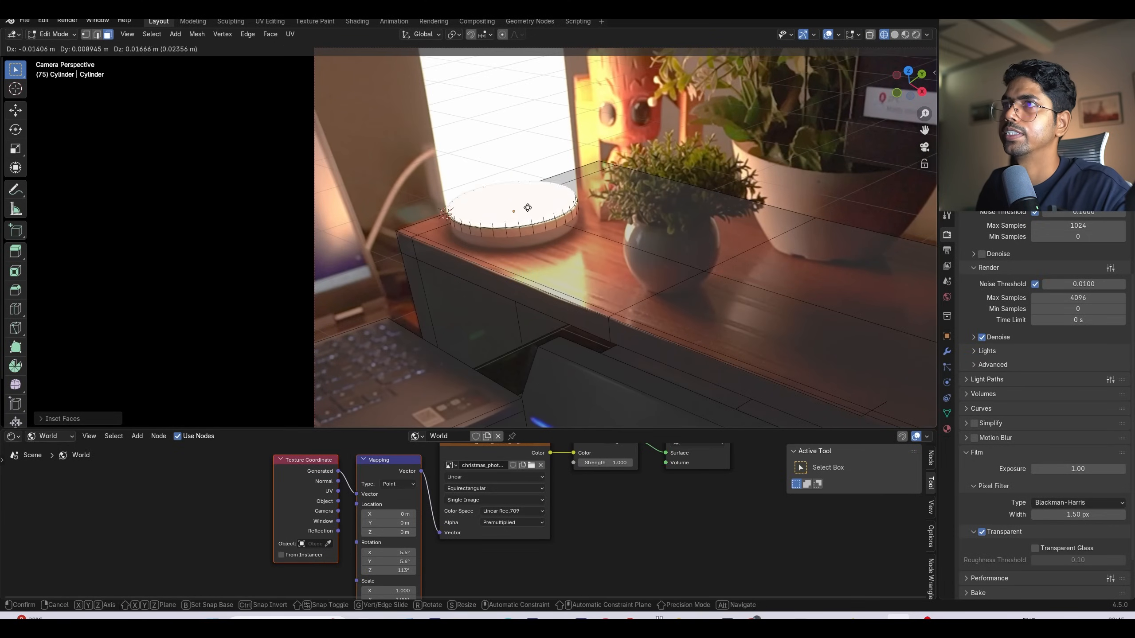
click(519, 93)
shift+middle_drag(520, 103, 533, 214)
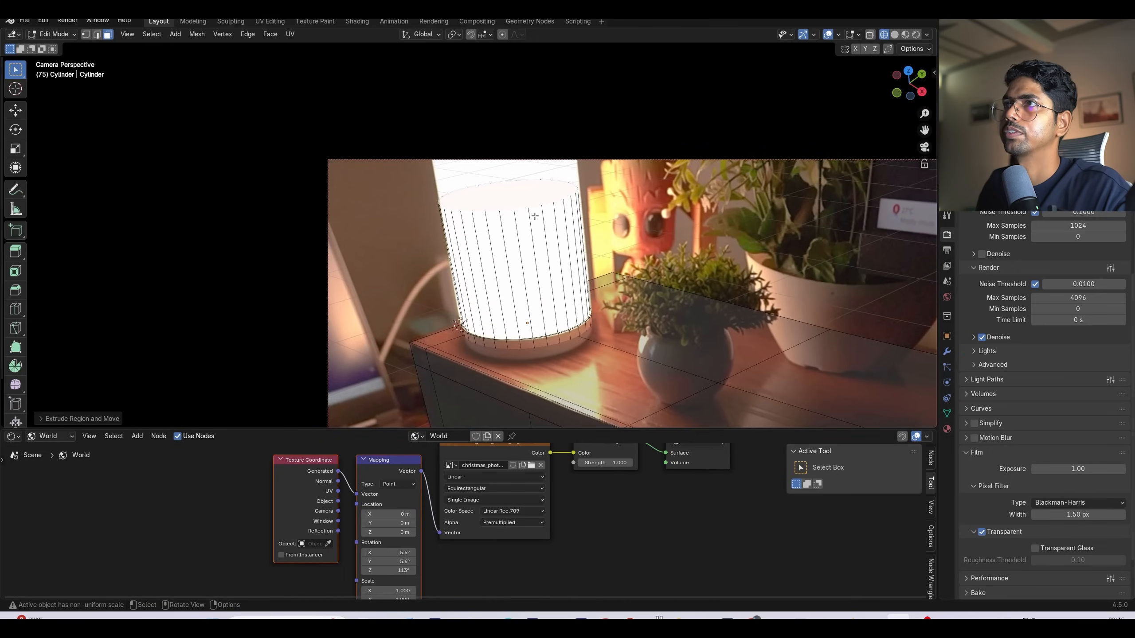
key(g)
key(z)
click(528, 160)
scroll(523, 210, down, 2)
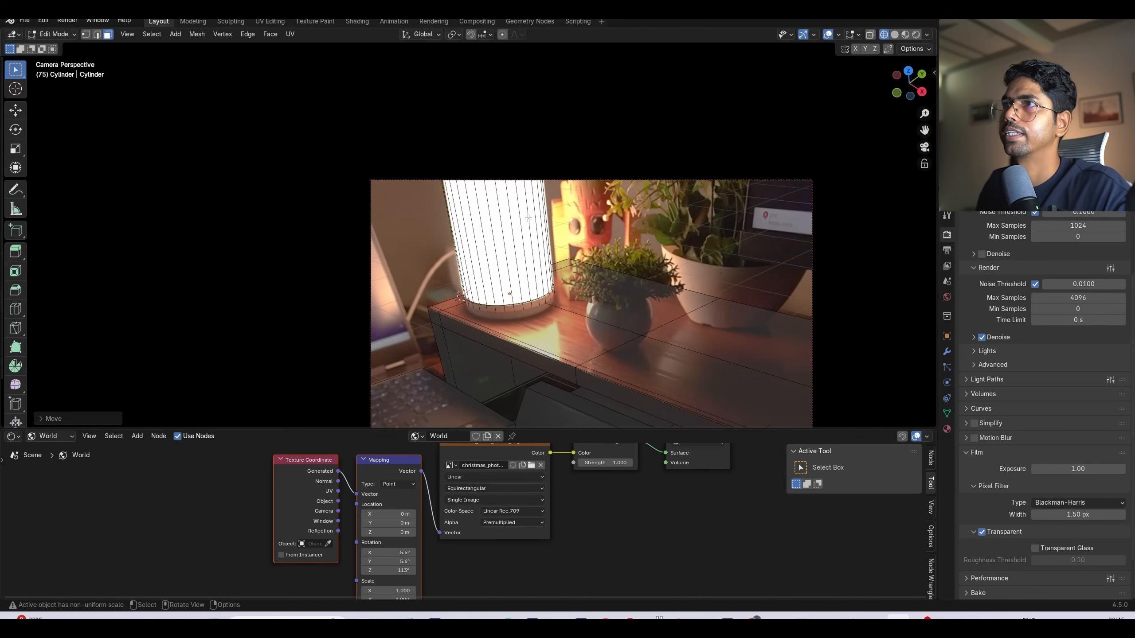
Step: Leave mesh editing and move the lamp cylinder to the 3d scene collection
key(Tab)
key(m)
click(474, 251)
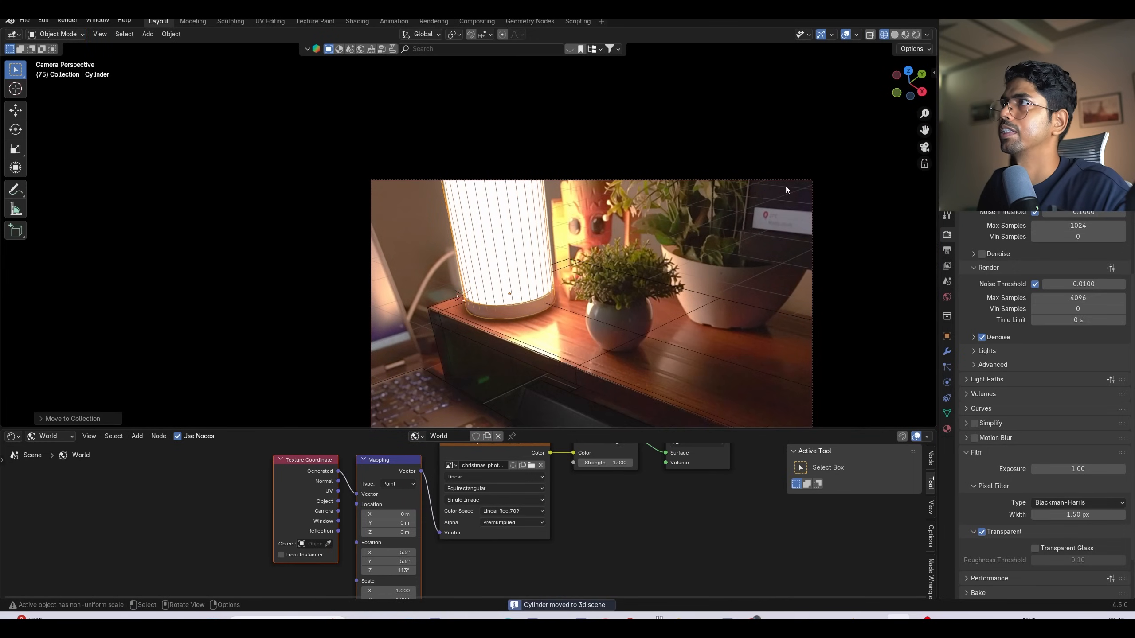
Step: Isolate the lamp cylinder in rendered shading and select all its shade faces above the thin base band
key(KP_Divide)
middle_drag(526, 225, 566, 221)
scroll(510, 233, down, 3)
key(Tab)
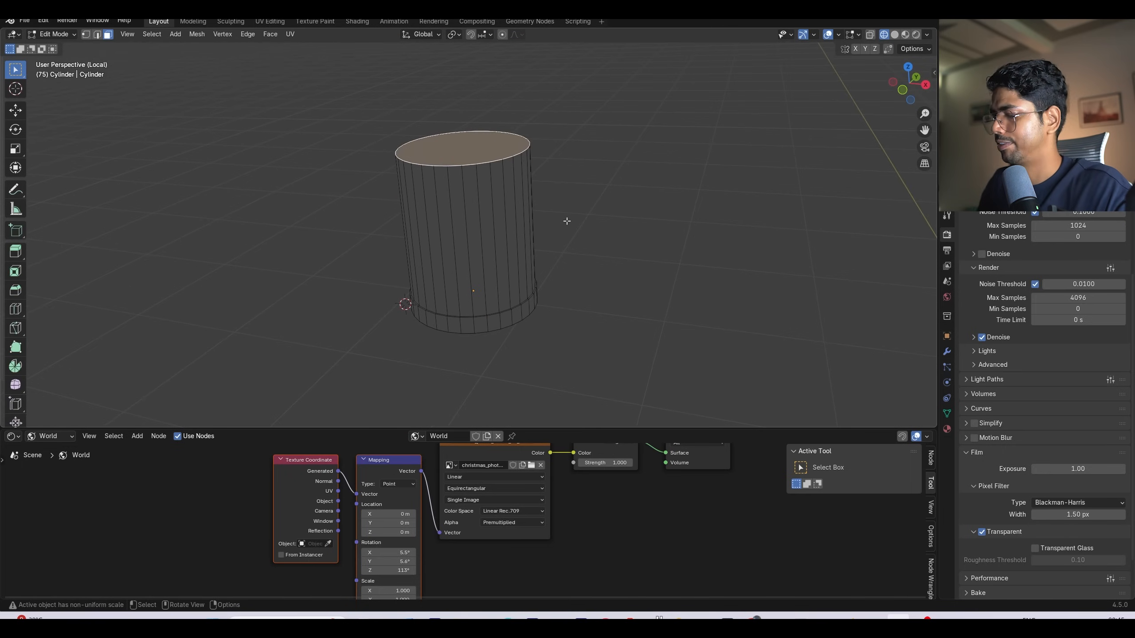
key(KP_Divide)
key(KP_Divide)
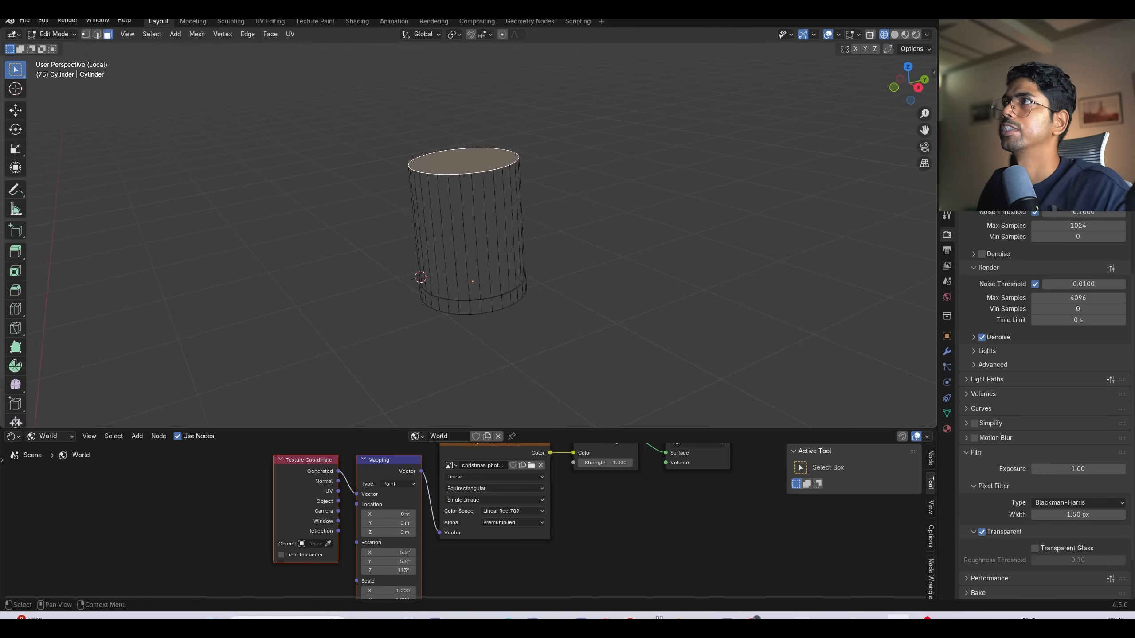
click(915, 34)
drag(300, 119, 610, 265)
middle_drag(601, 261, 559, 286)
Step: Create a material named lights on the cylinder and assign it to the selected shade faces
click(946, 429)
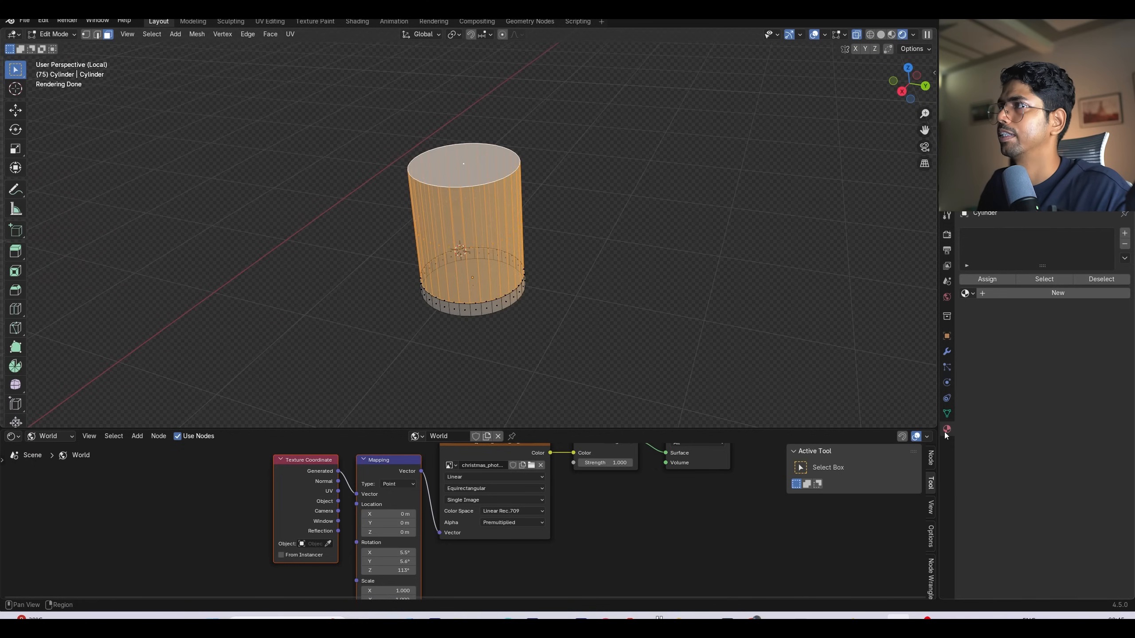
click(1006, 295)
double_click(1015, 294)
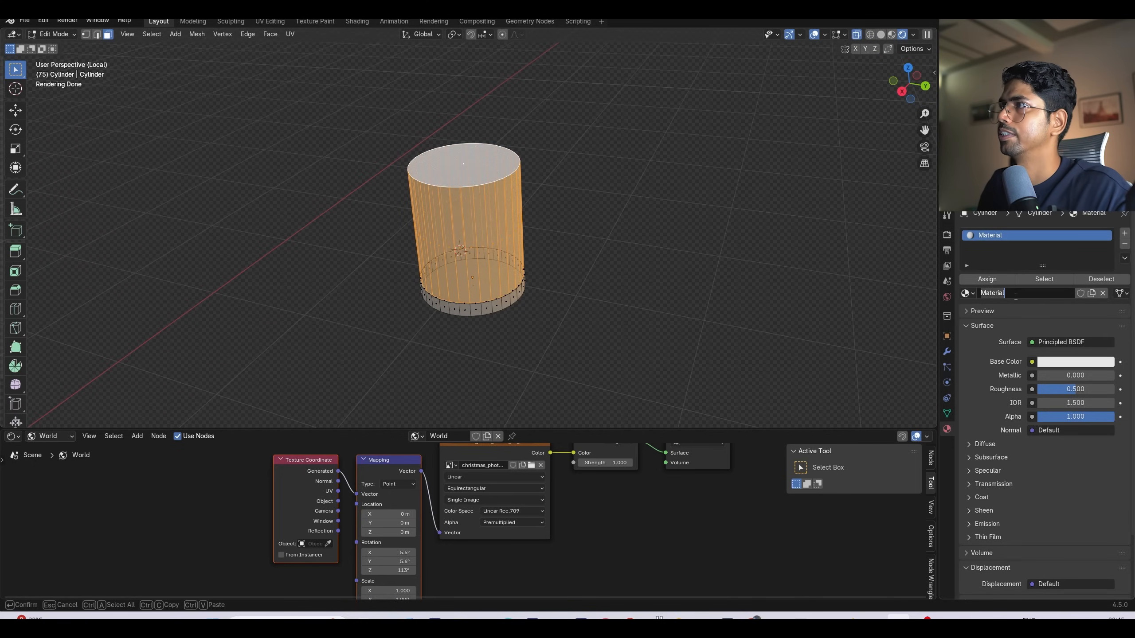
text(lights)
key(Return)
click(993, 282)
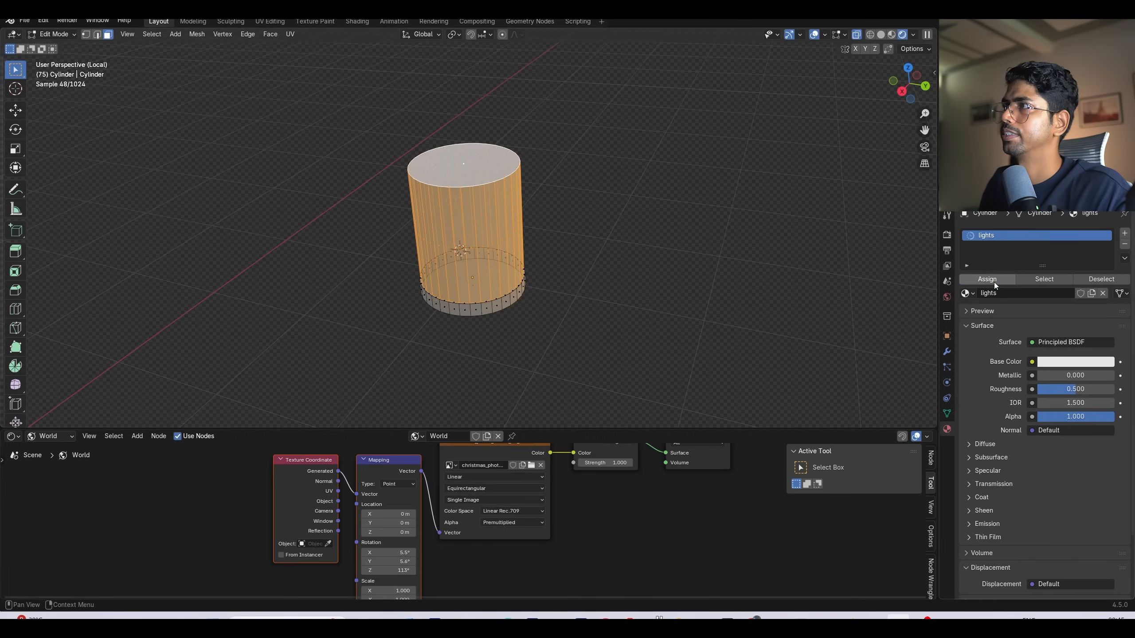
Step: Assign a second material named base to the remaining lower faces, with metallic 0.149 and roughness 0.283
key(ctrl+i)
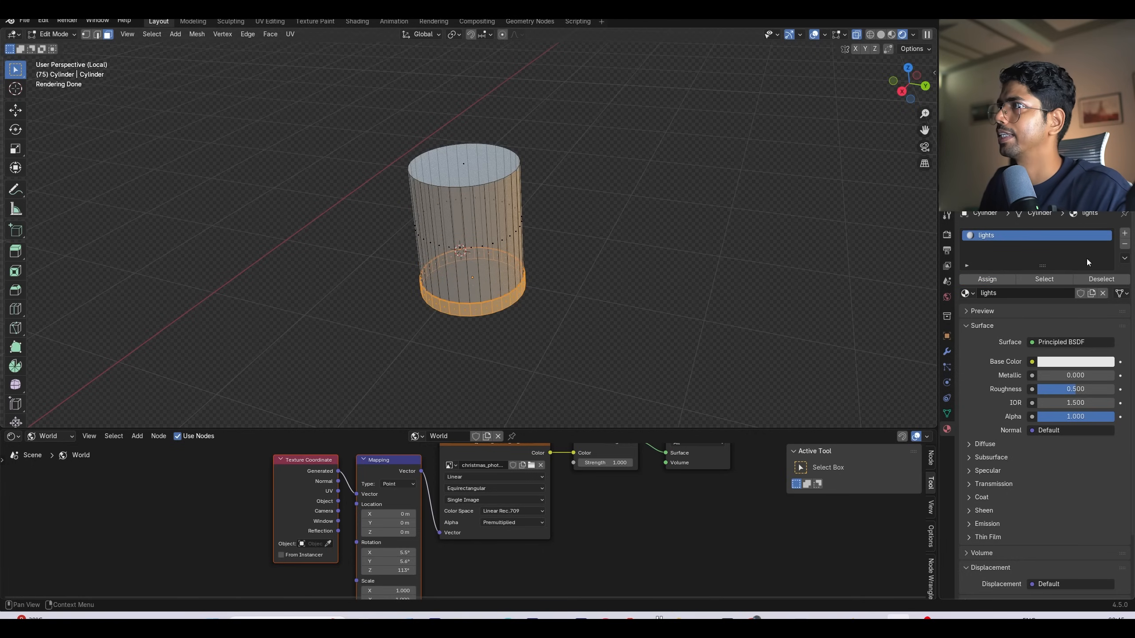
click(1124, 233)
click(1004, 310)
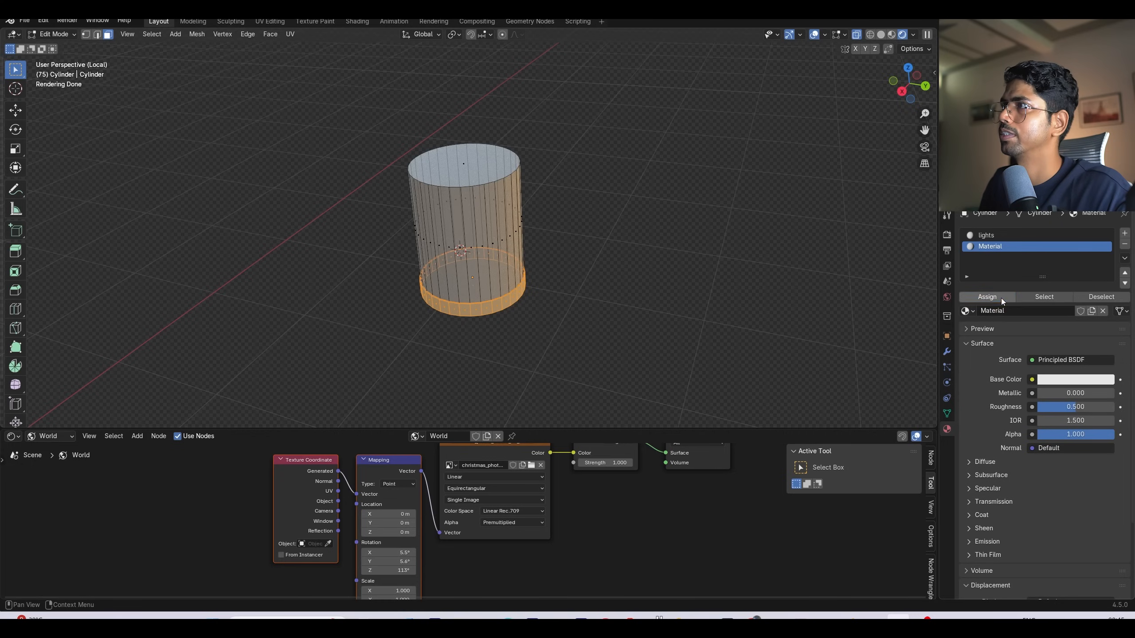
double_click(1011, 309)
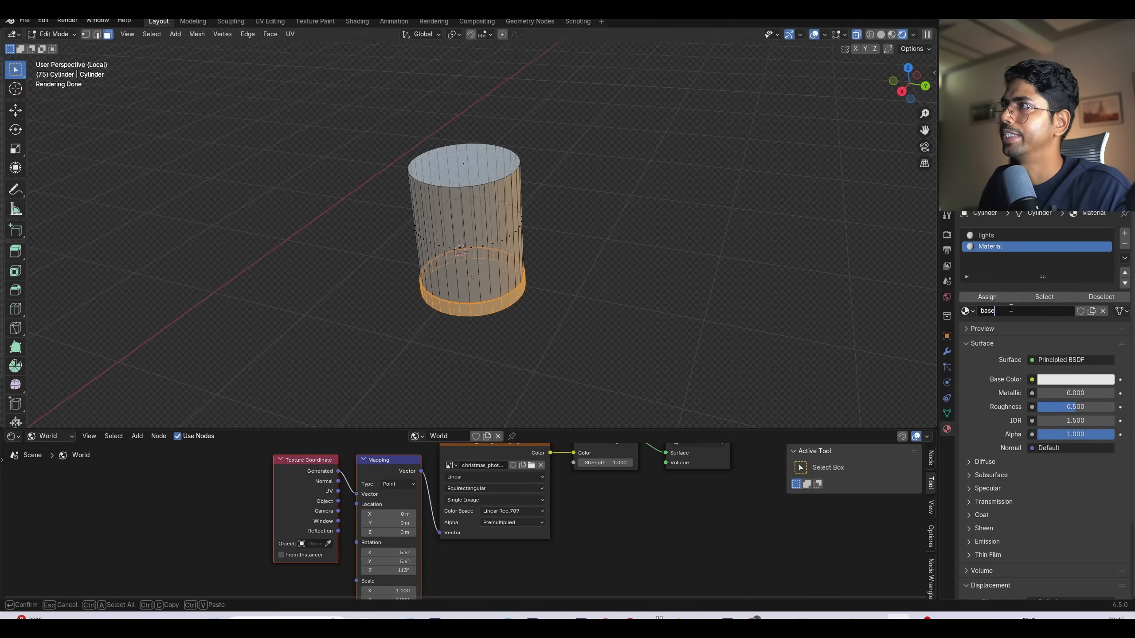
key(Return)
mouse_move(1058, 395)
mouse_down()
mouse_move(1070, 395)
mouse_move(1050, 407)
mouse_up()
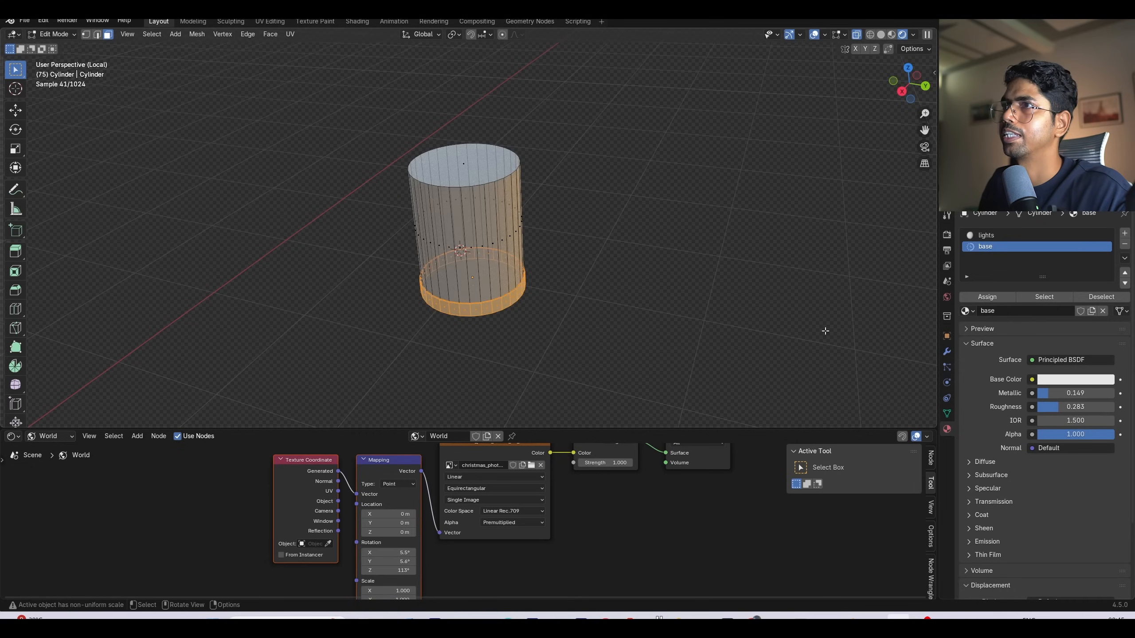
key(Tab)
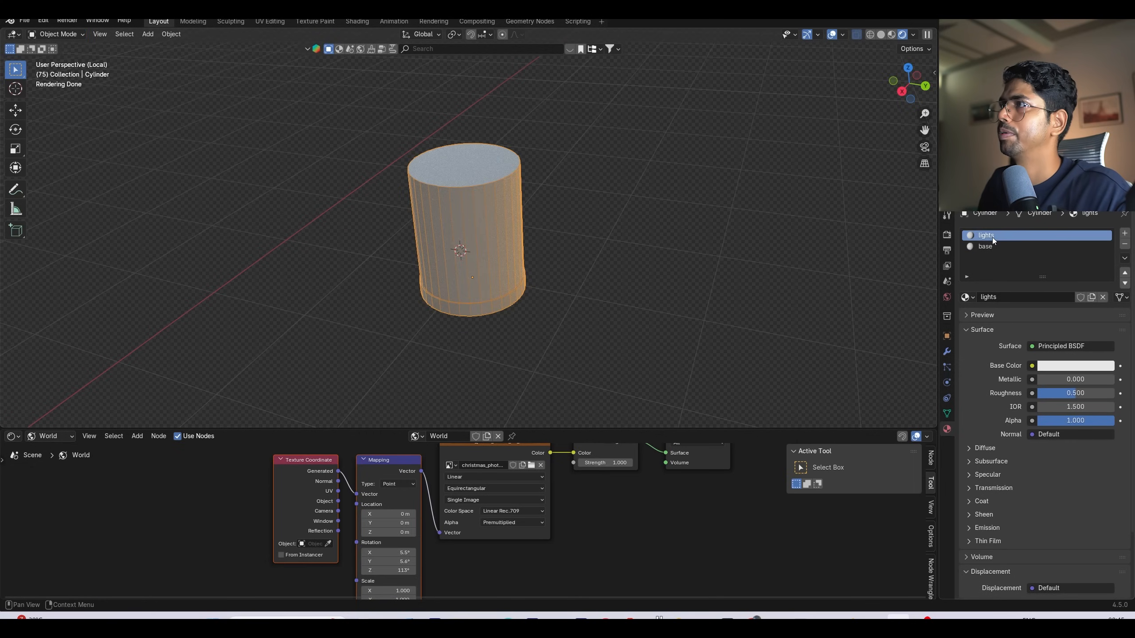
Step: Show the lights material's object shader nodes and set its emission color to warm yellow, about hue 0.096 and saturation 0.768
click(991, 237)
key(Home)
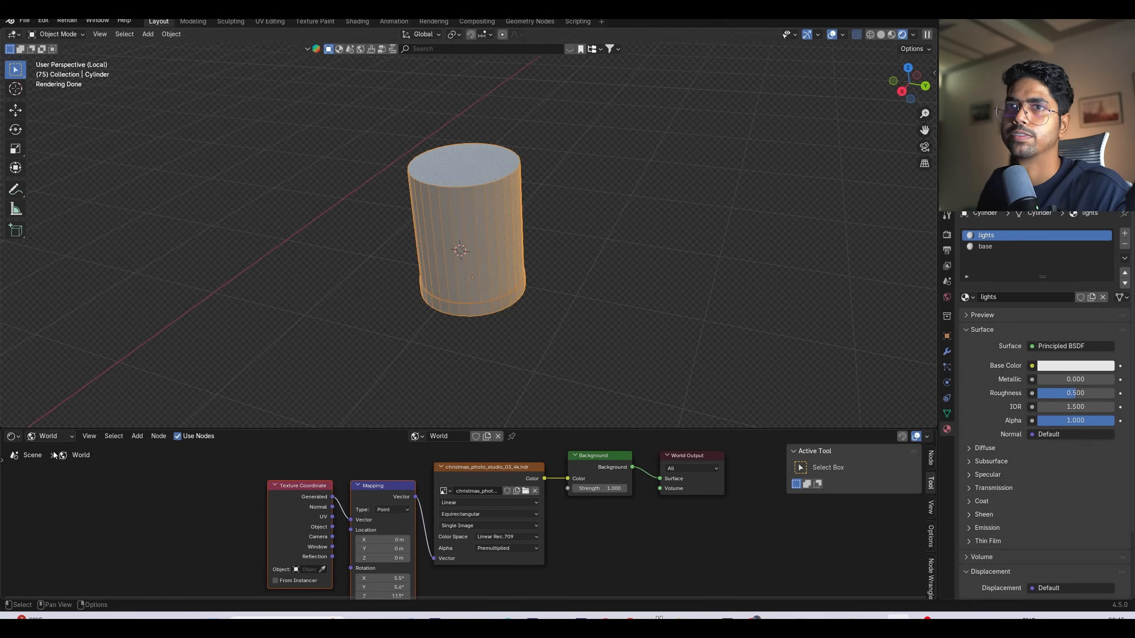
click(58, 437)
click(61, 465)
scroll(547, 557, up, 3)
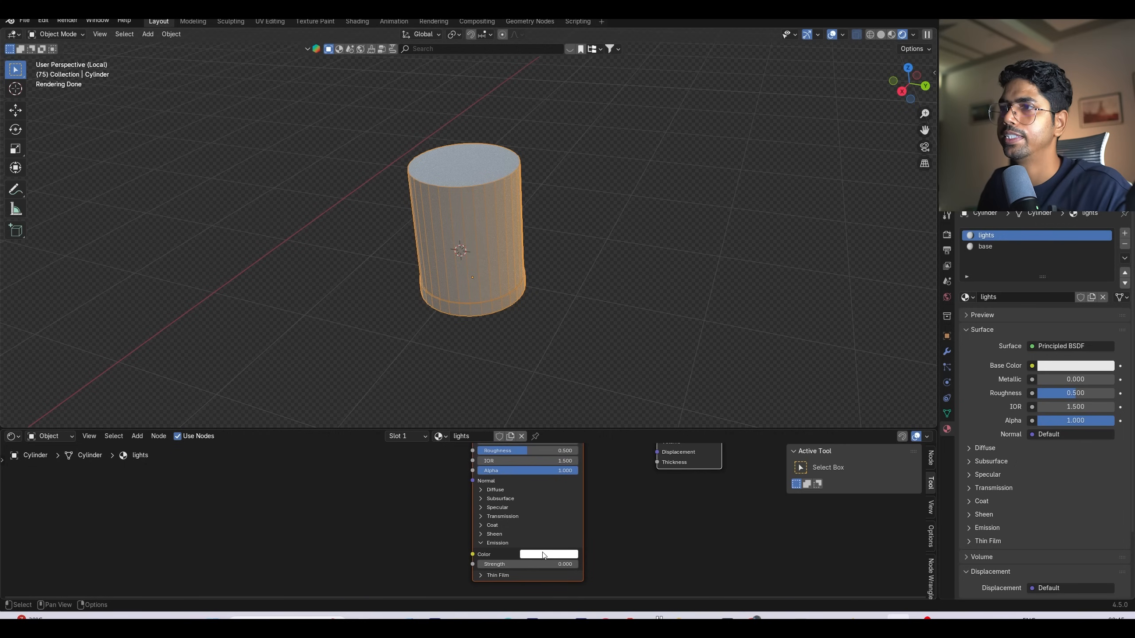
click(549, 554)
drag(555, 446, 549, 455)
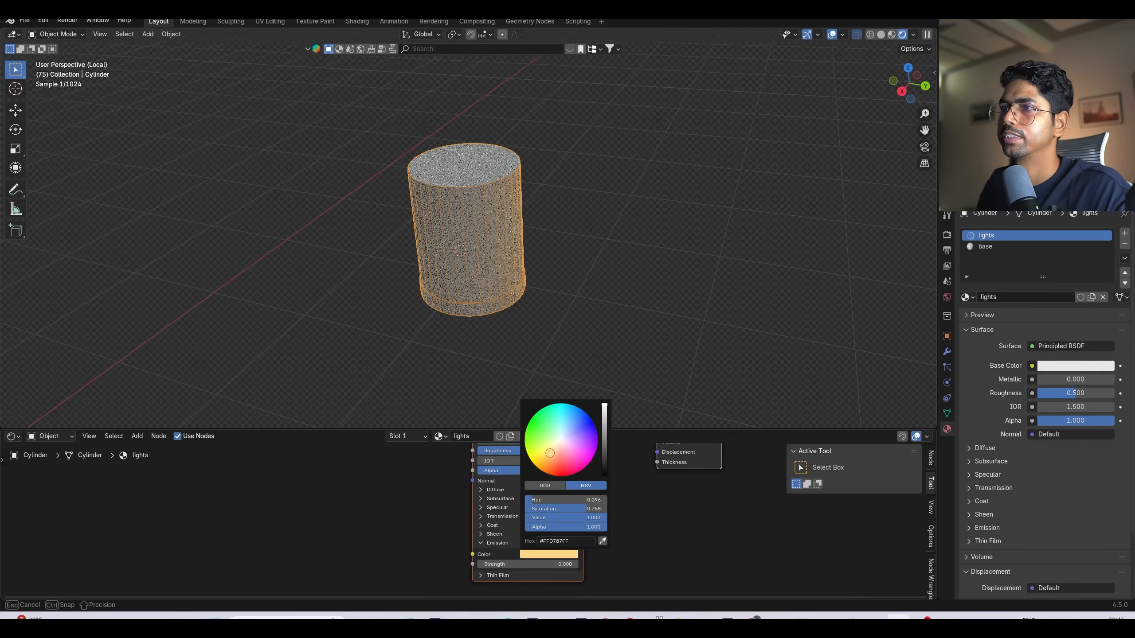
Step: Try several emission strengths for the lights material, settle on 12, and return to the camera view
click(513, 564)
text(5)
click(402, 541)
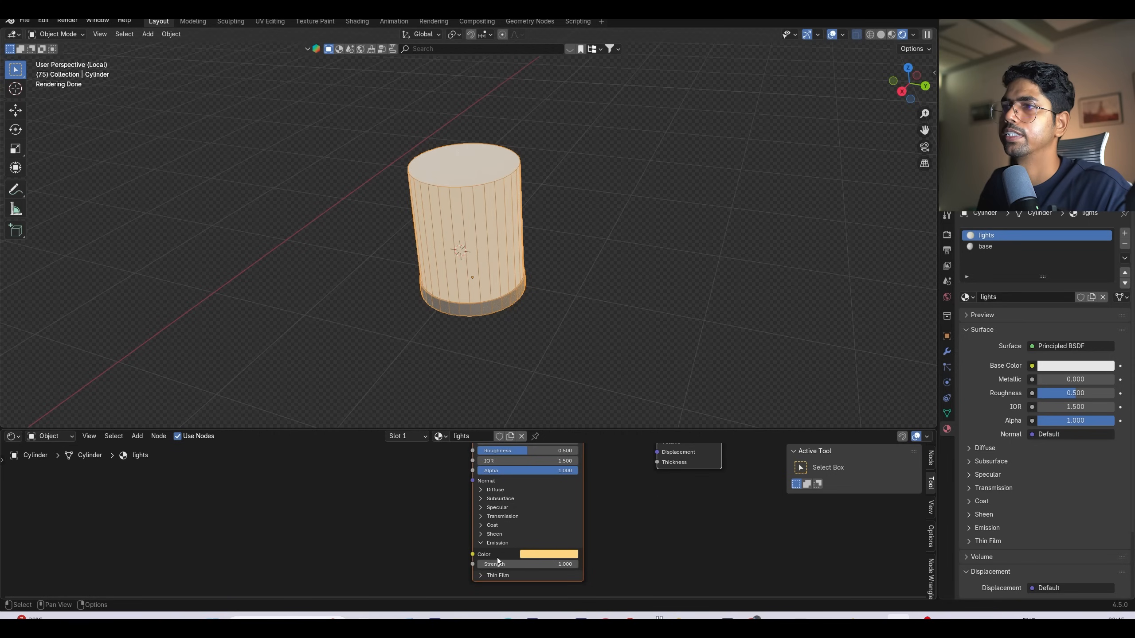
click(502, 564)
text(12)
click(434, 555)
click(504, 564)
text(3)
click(409, 543)
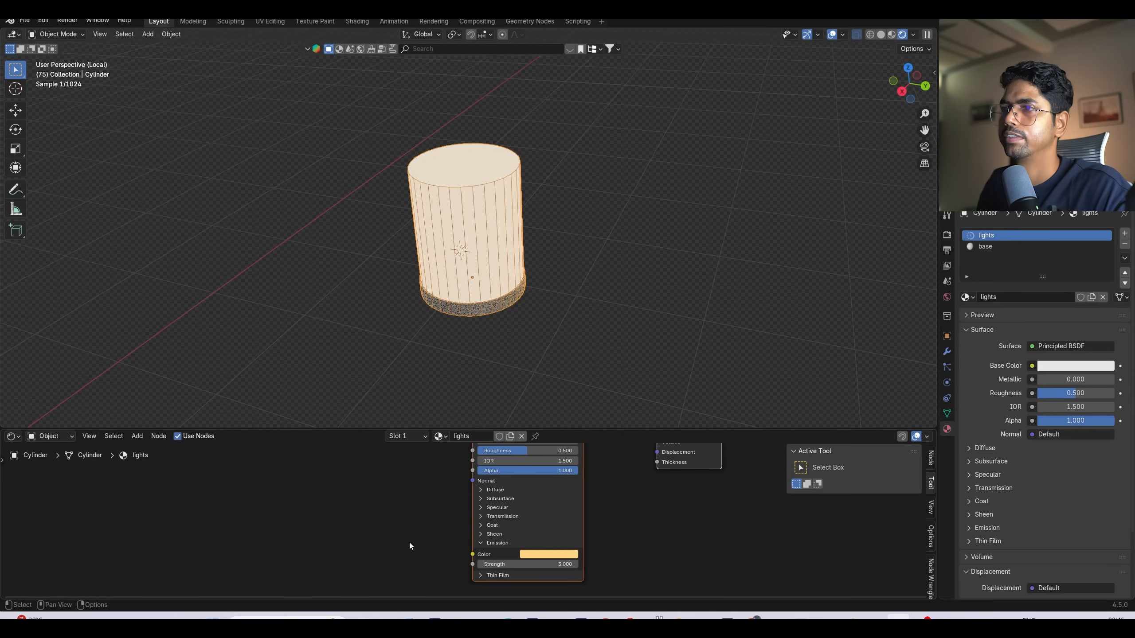
click(924, 148)
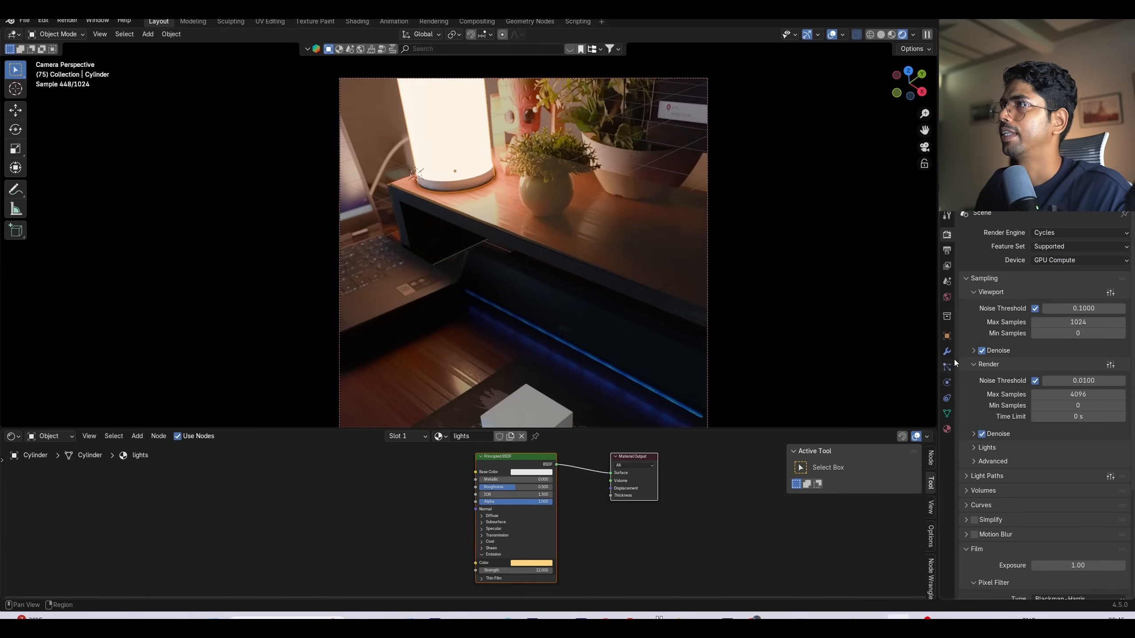
Step: Enable Shadow Catcher in the lamp cylinder's visibility settings
click(948, 337)
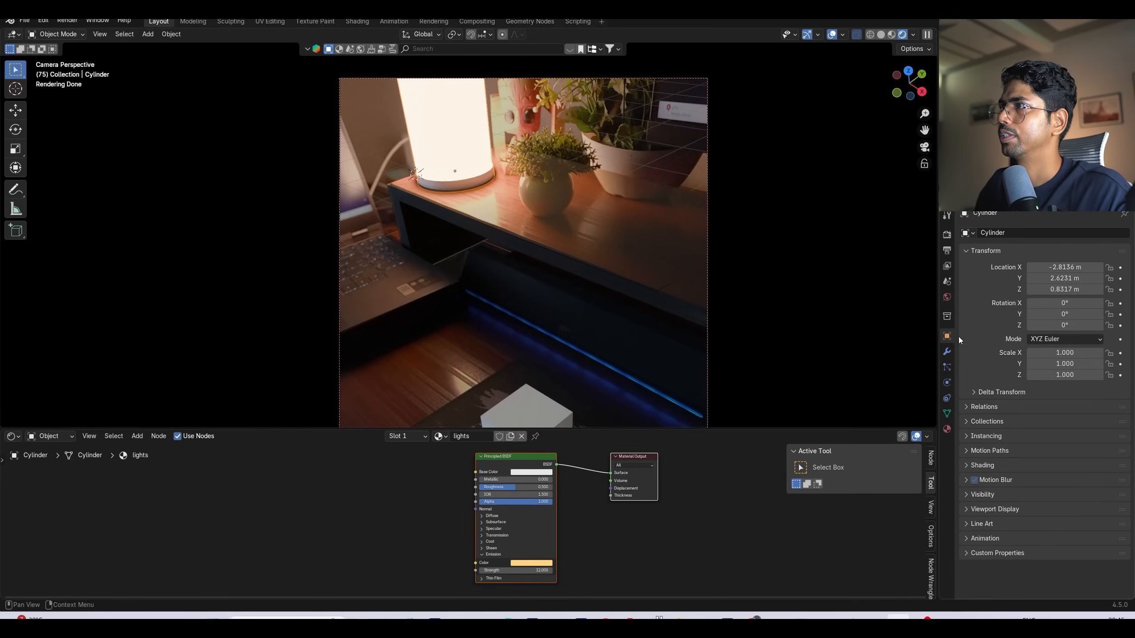
click(989, 493)
scroll(1001, 495, down, 3)
click(1031, 484)
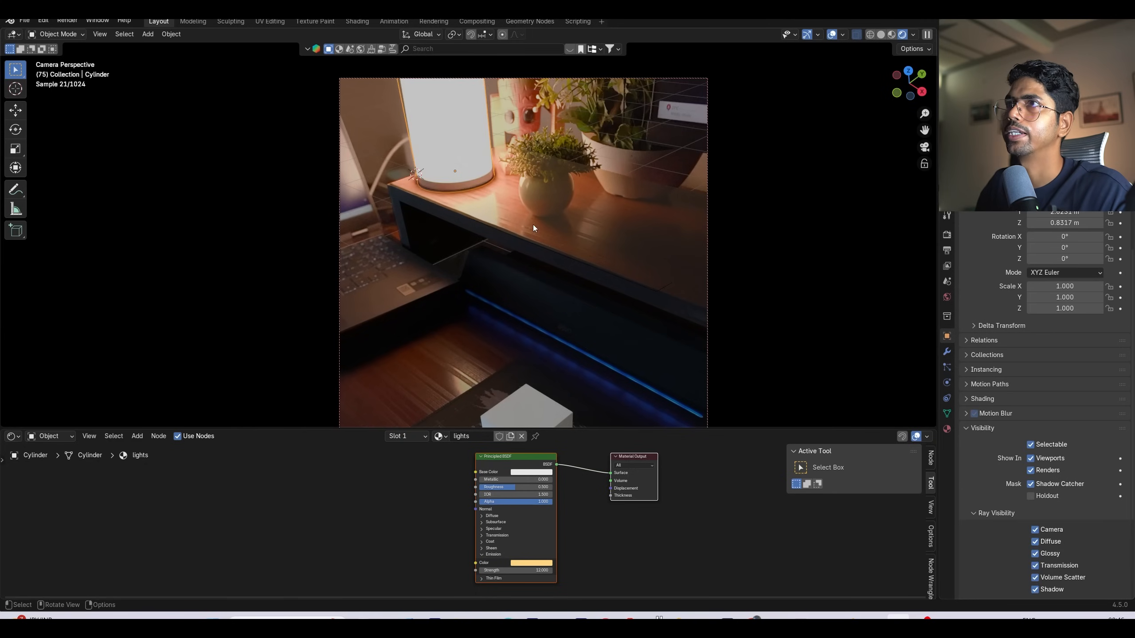
Step: Move the test cube up to the shelf beside the lamp and lower it along Z
click(533, 229)
click(455, 157)
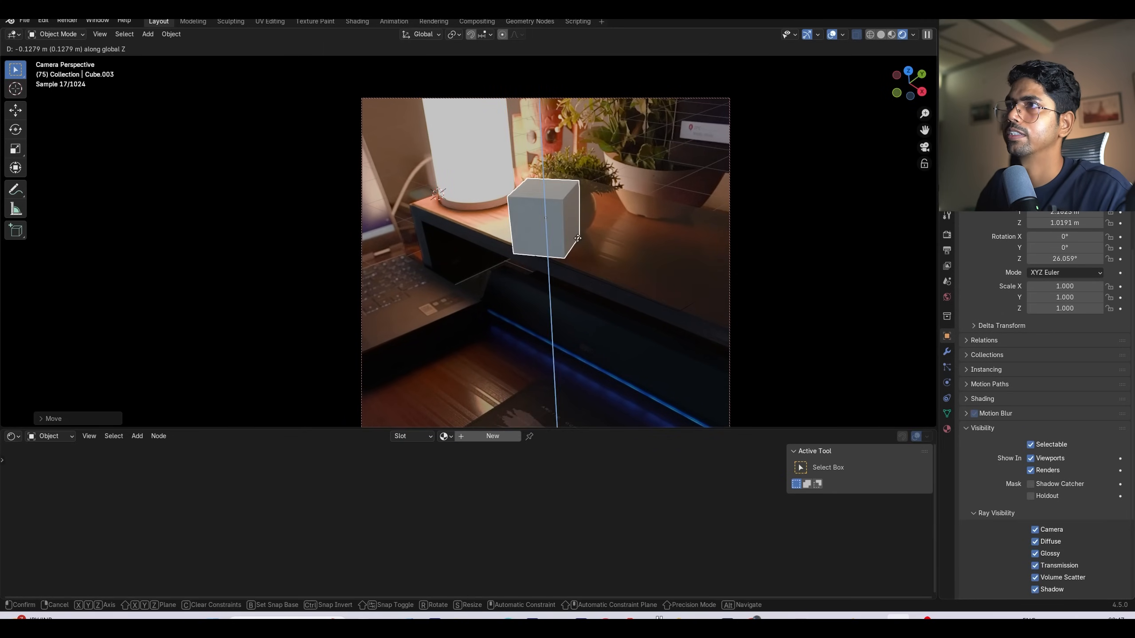
click(578, 238)
scroll(661, 305, up, 5)
Step: Hide and unhide the lamp cylinder to compare its light on the shelf and test cube
click(355, 114)
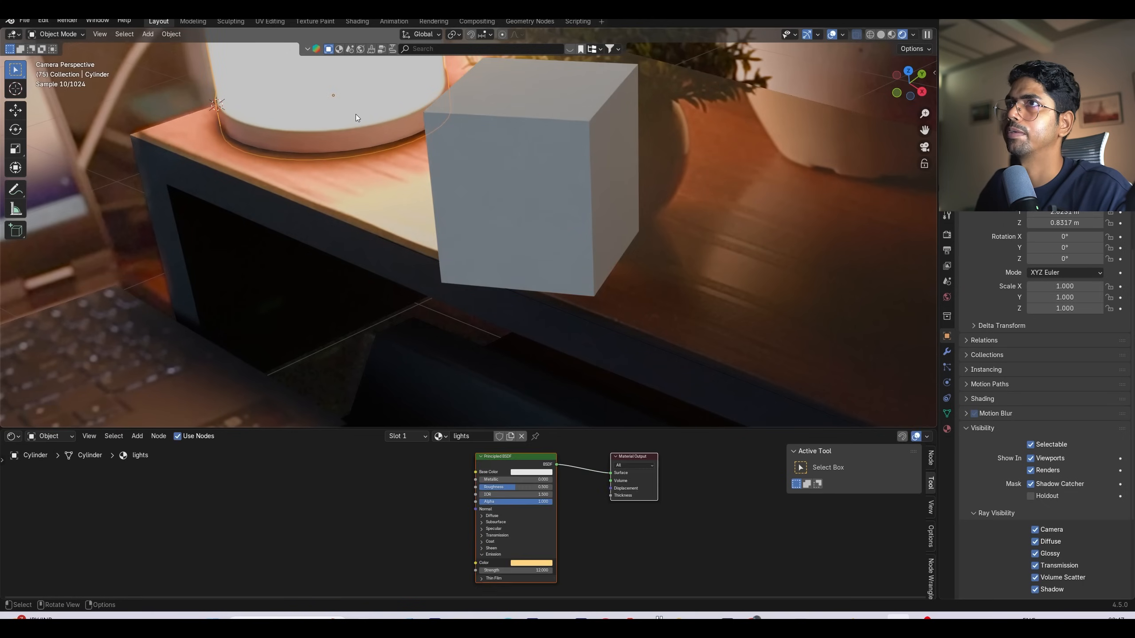
key(h)
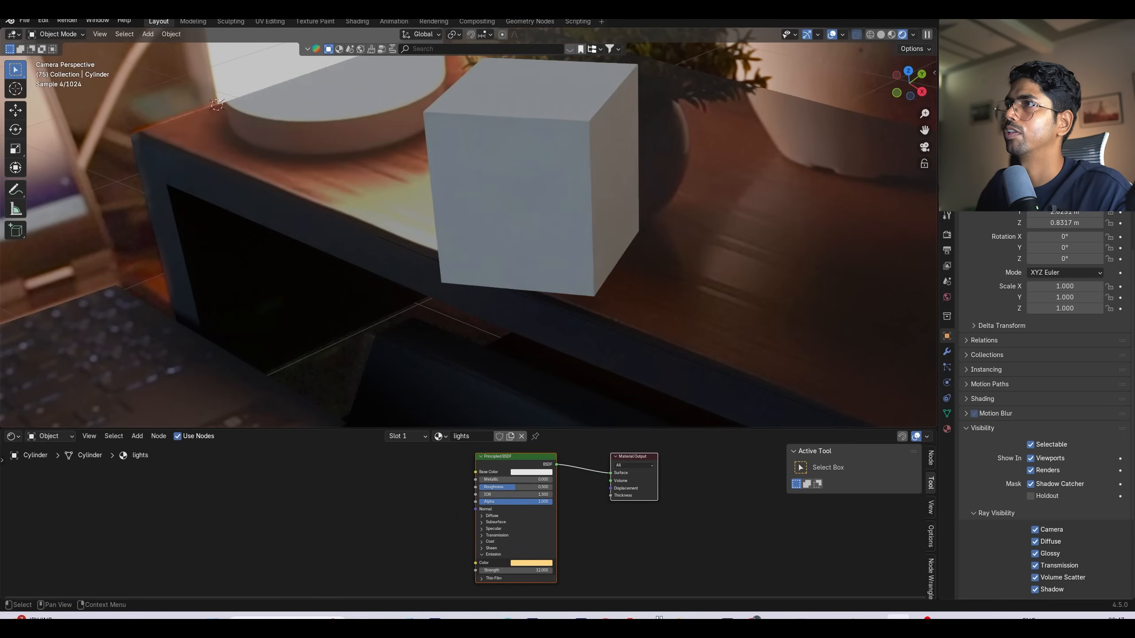
key(alt+h)
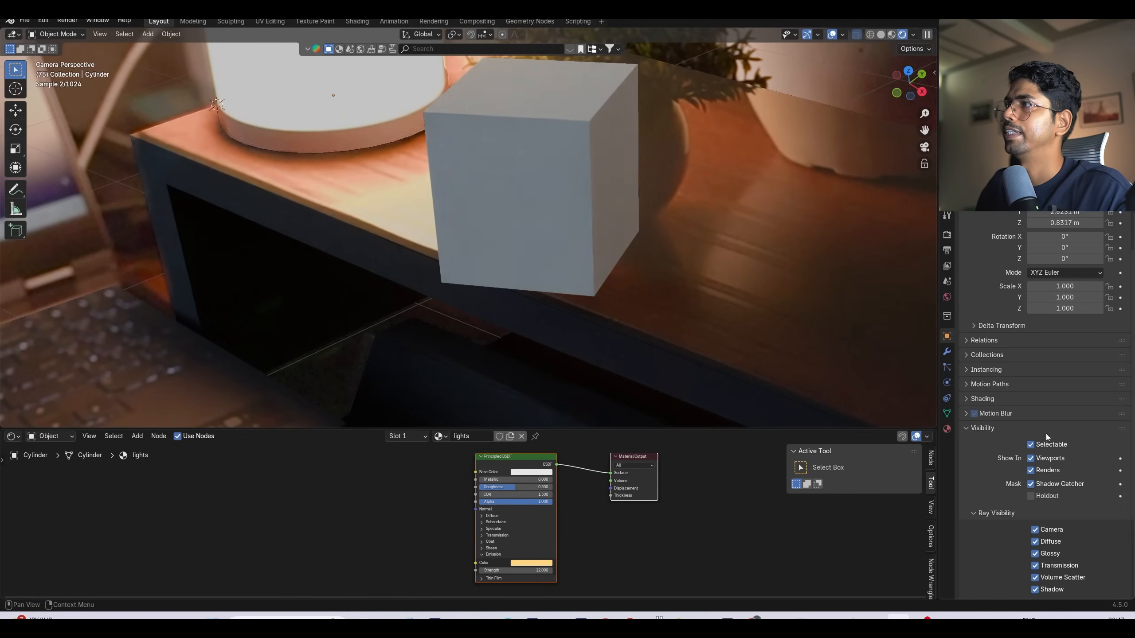
key(Home)
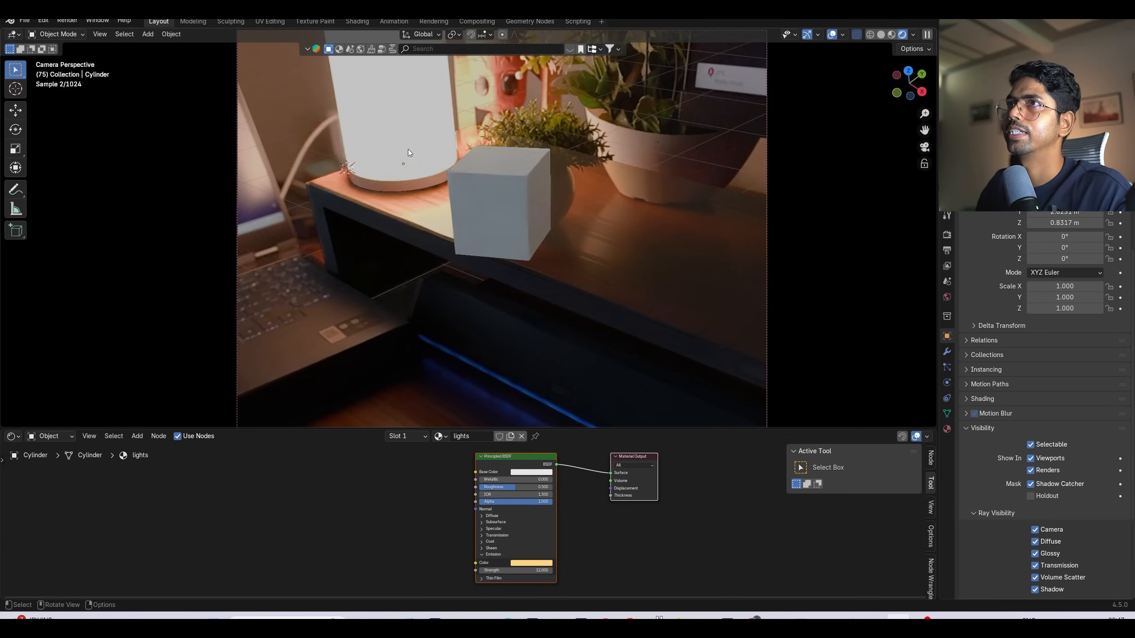
scroll(464, 197, down, 3)
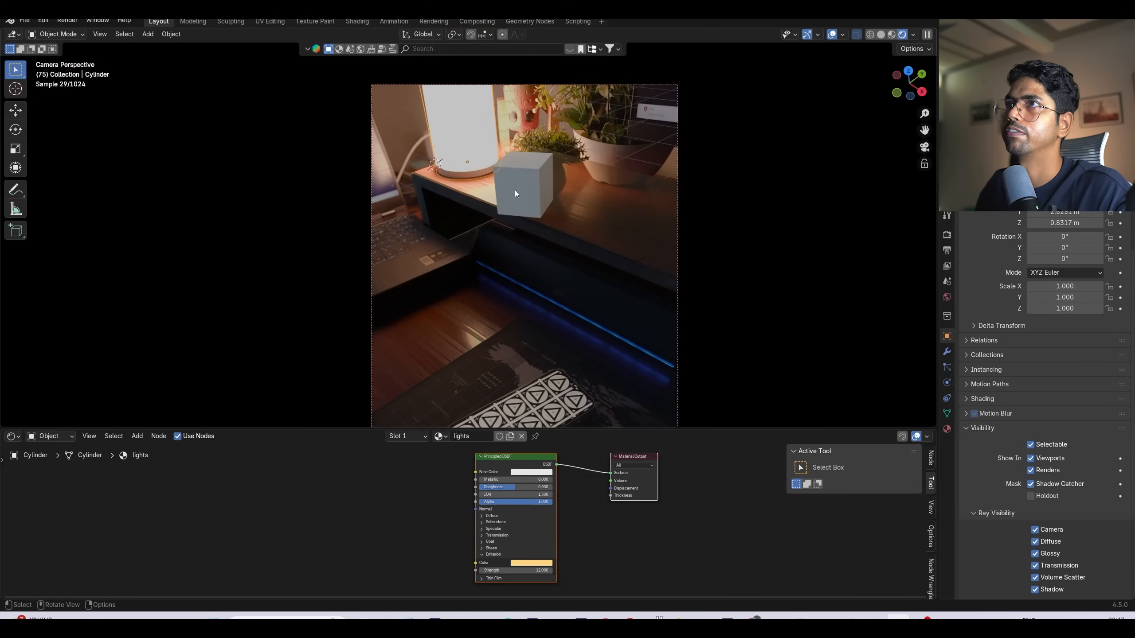
Step: Select the desk plane beneath the patterned phone and save the project file
shift+middle_drag(513, 215, 525, 189)
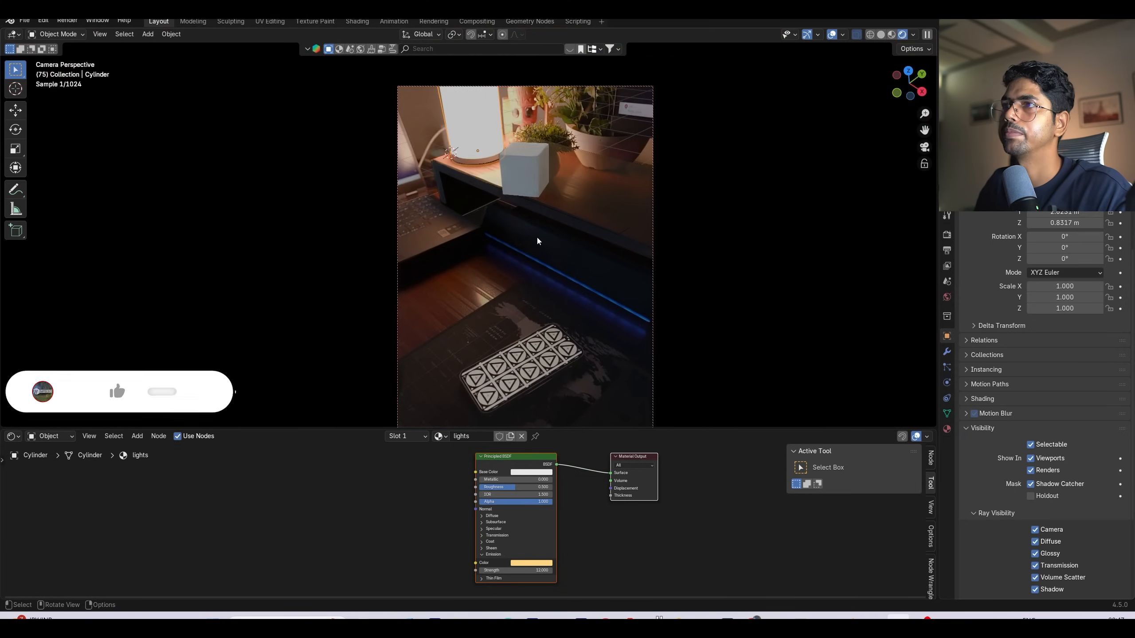
click(514, 365)
key(ctrl+s)
scroll(531, 286, up, 5)
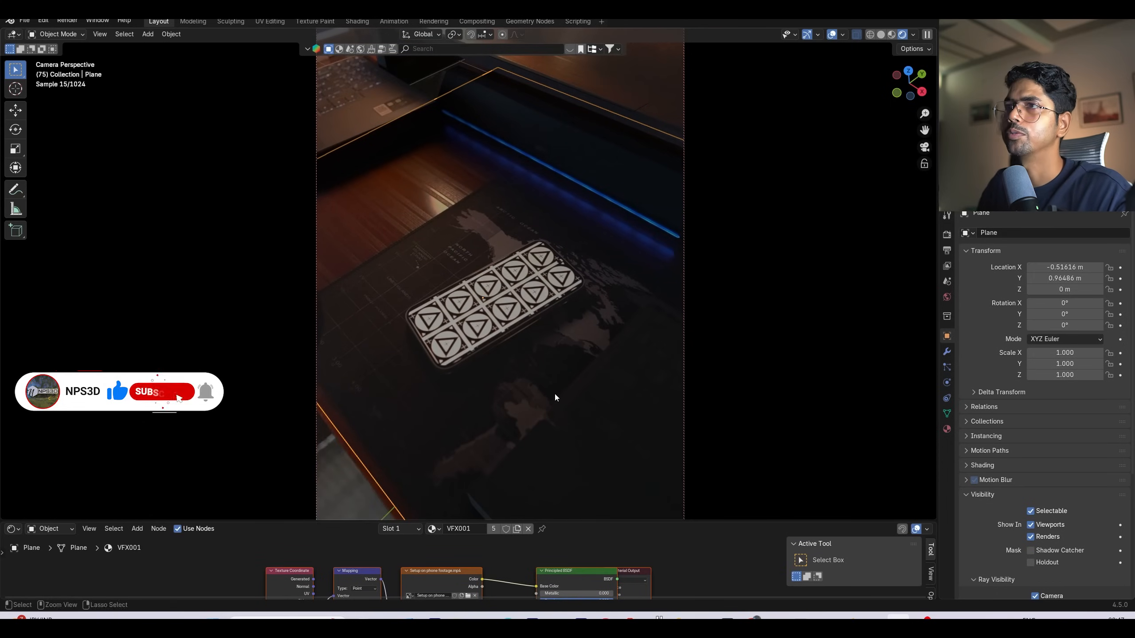
Step: Add a cube on the patterned phone, rotated about -7° on Z and scaled to about 0.183 × 0.263 × 0.064
key(n)
key(shift+a)
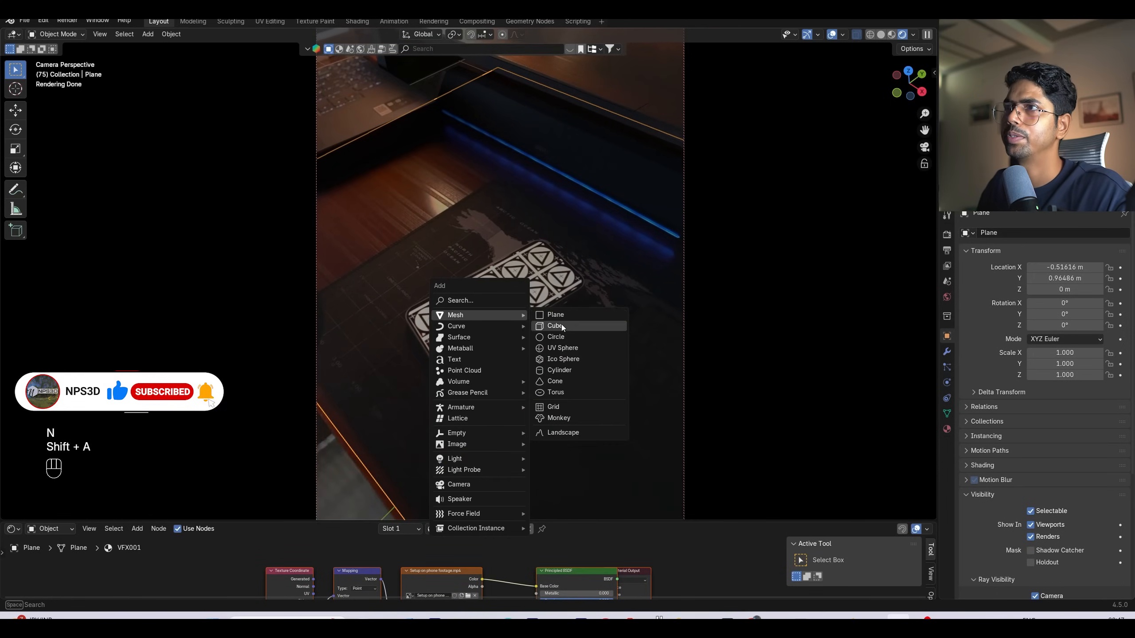
click(555, 326)
key(s)
click(549, 299)
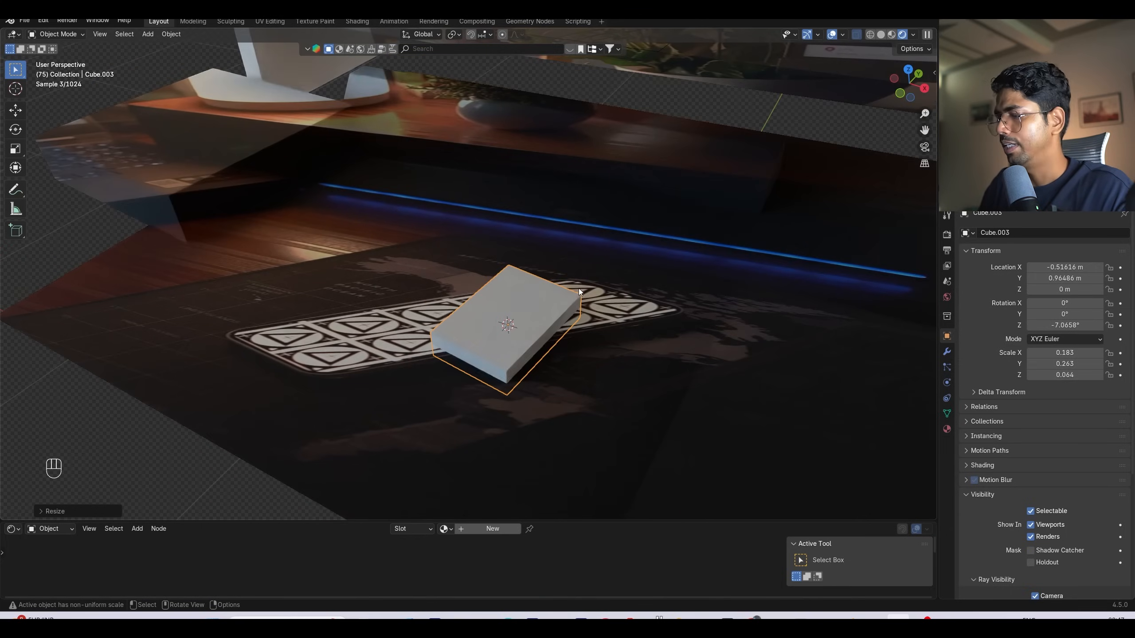
Step: Fit the cube to the patterned phone's outline, scaled to about 0.223 × 0.504 × 0.019 and rotated about -13° on Z, and apply its scale
key(KP_1)
key(KP_0)
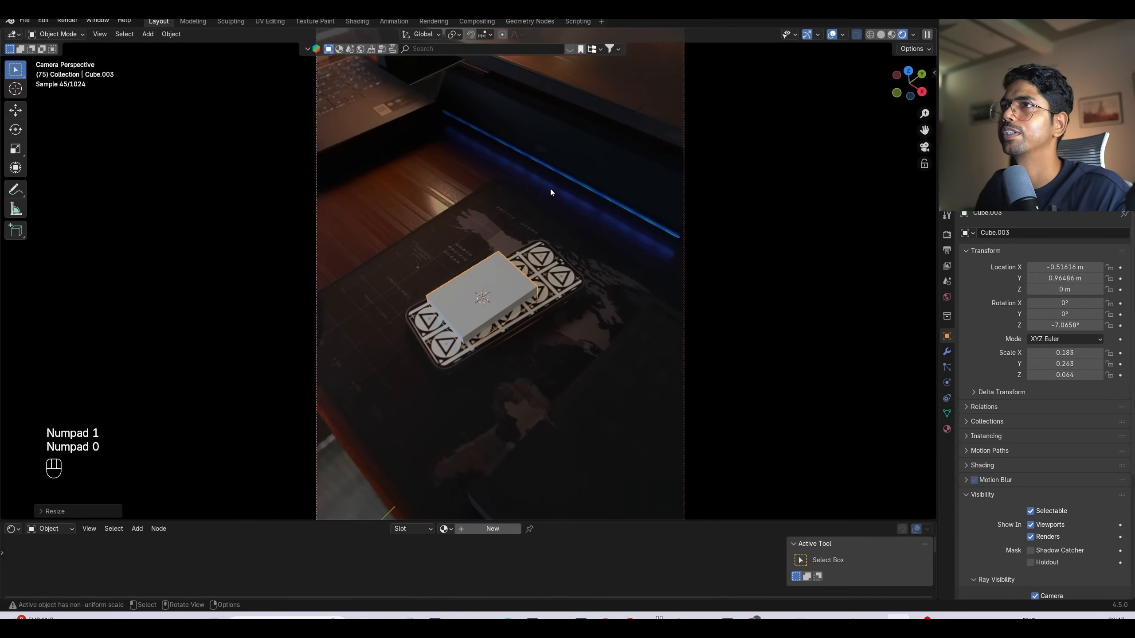
key(KP_7)
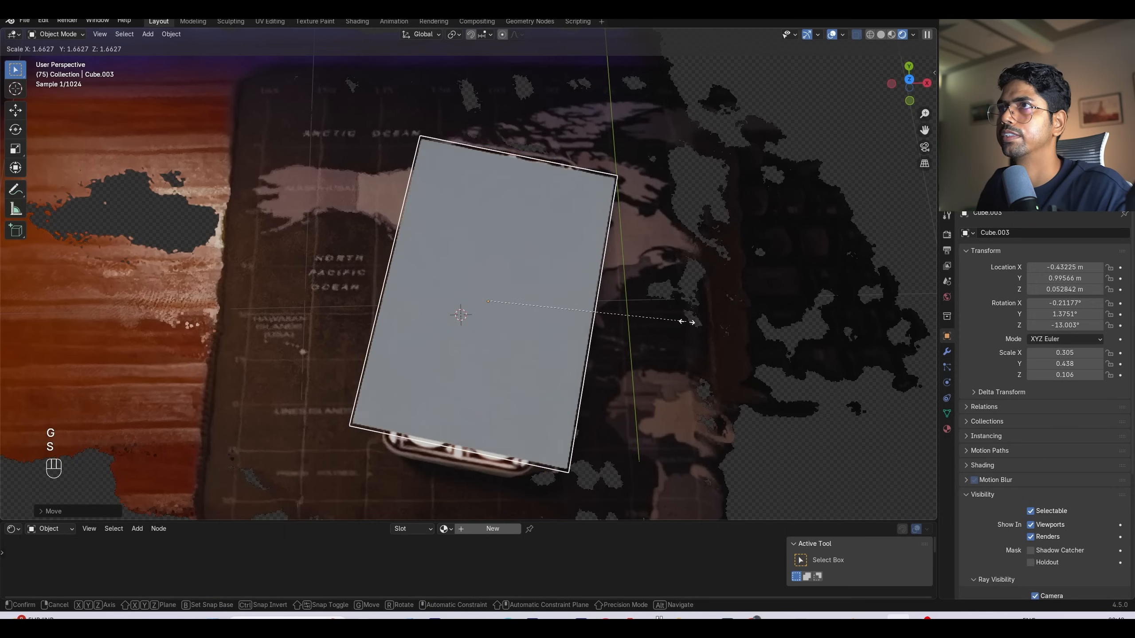
key(s)
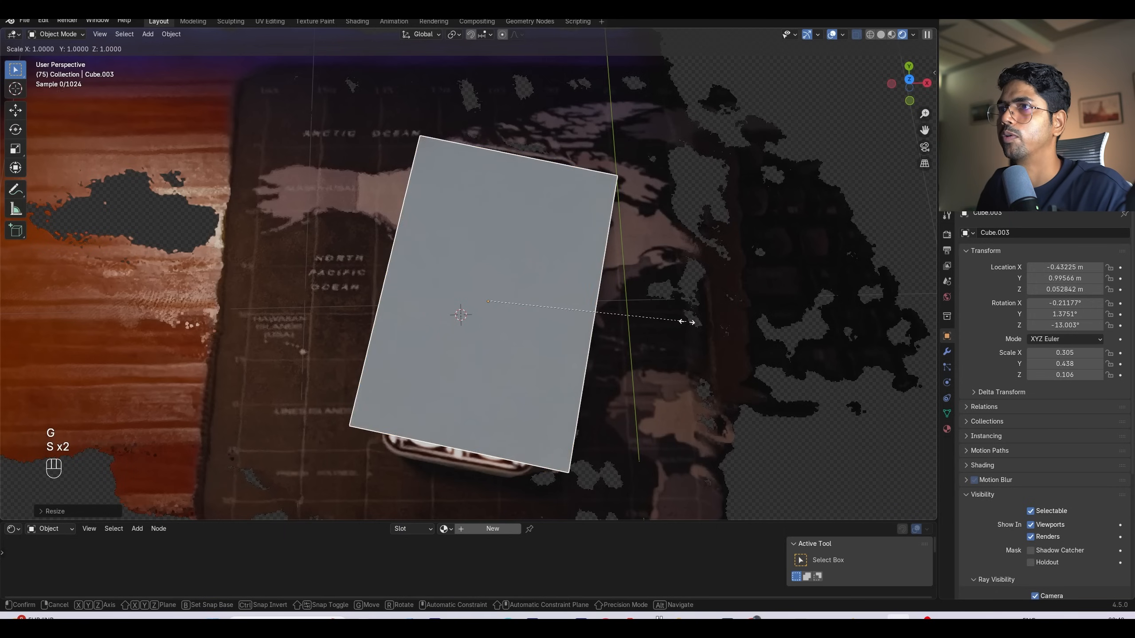
key(x)
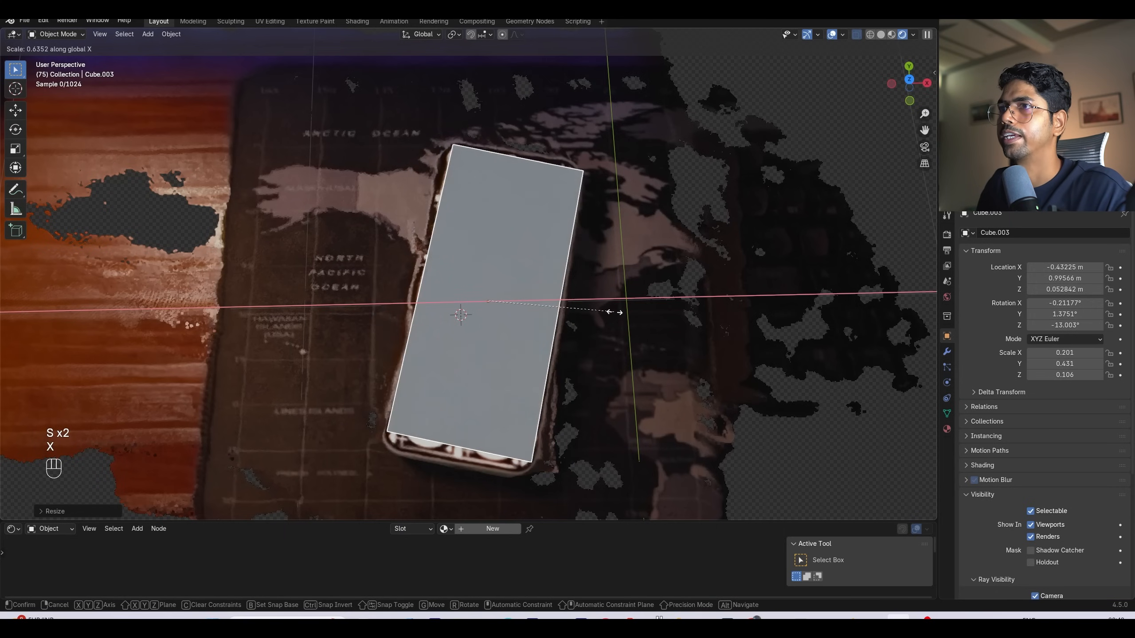
click(612, 309)
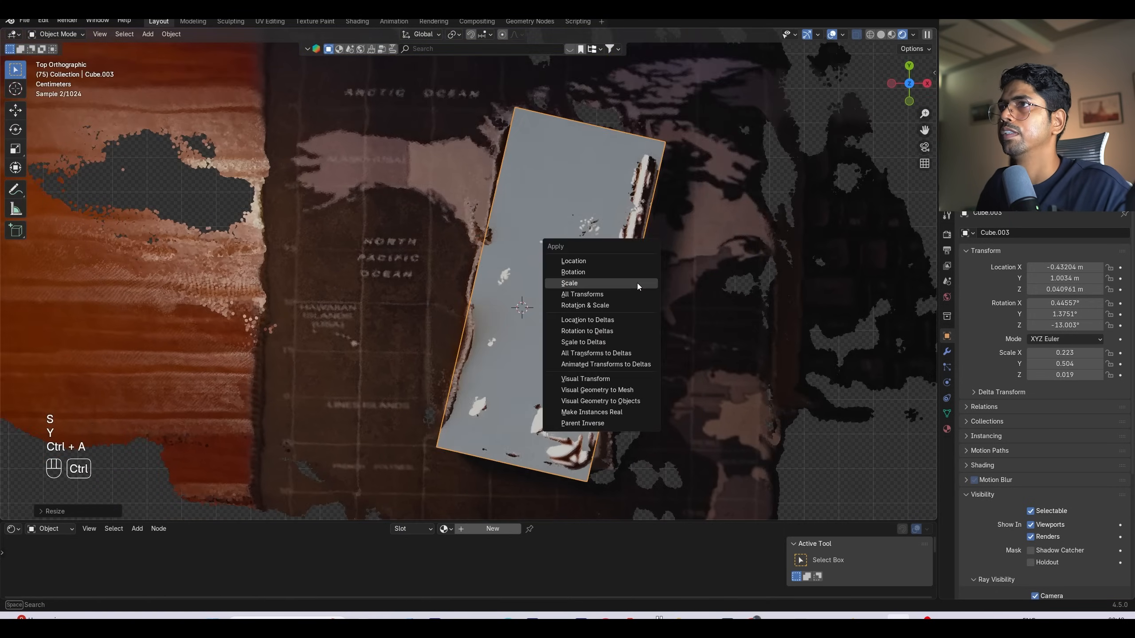
click(636, 283)
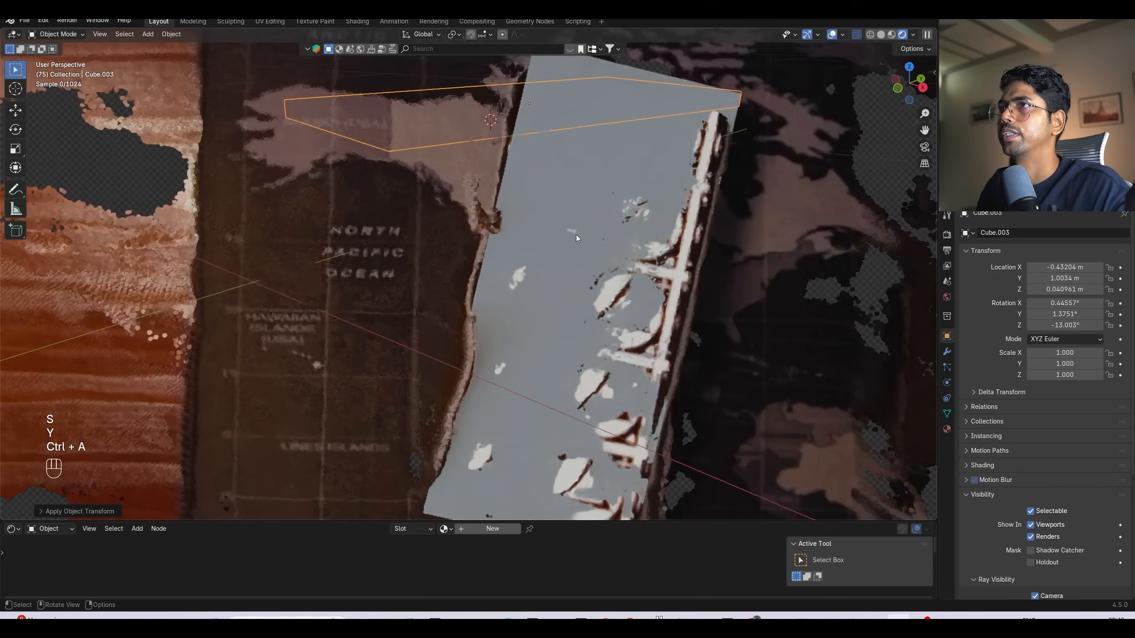
Step: Add a Bevel modifier to the phone cube with an amount of 0.79 m and 2 segments, and save the project
shift+middle_drag(576, 234, 611, 294)
click(946, 352)
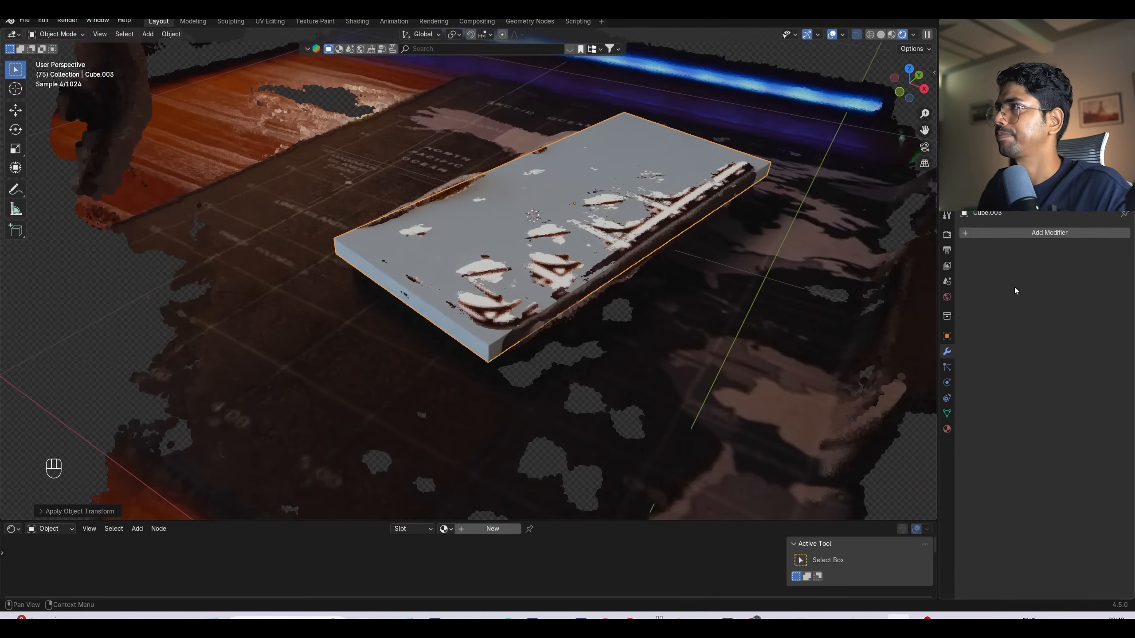
click(1031, 231)
mouse_move(970, 277)
click(889, 281)
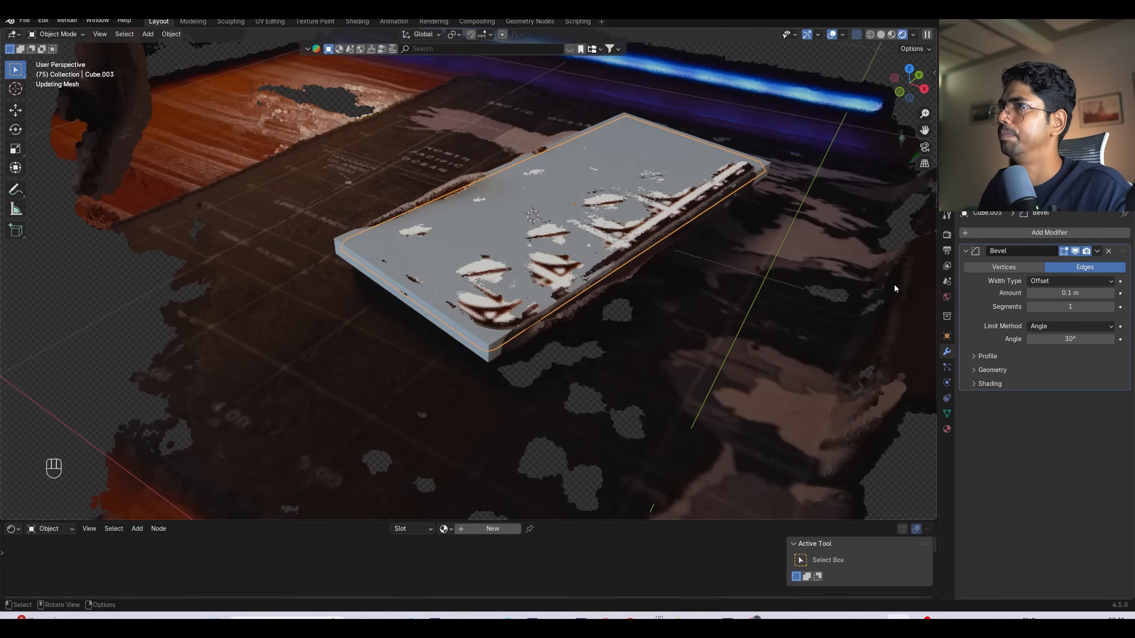
key(KP_0)
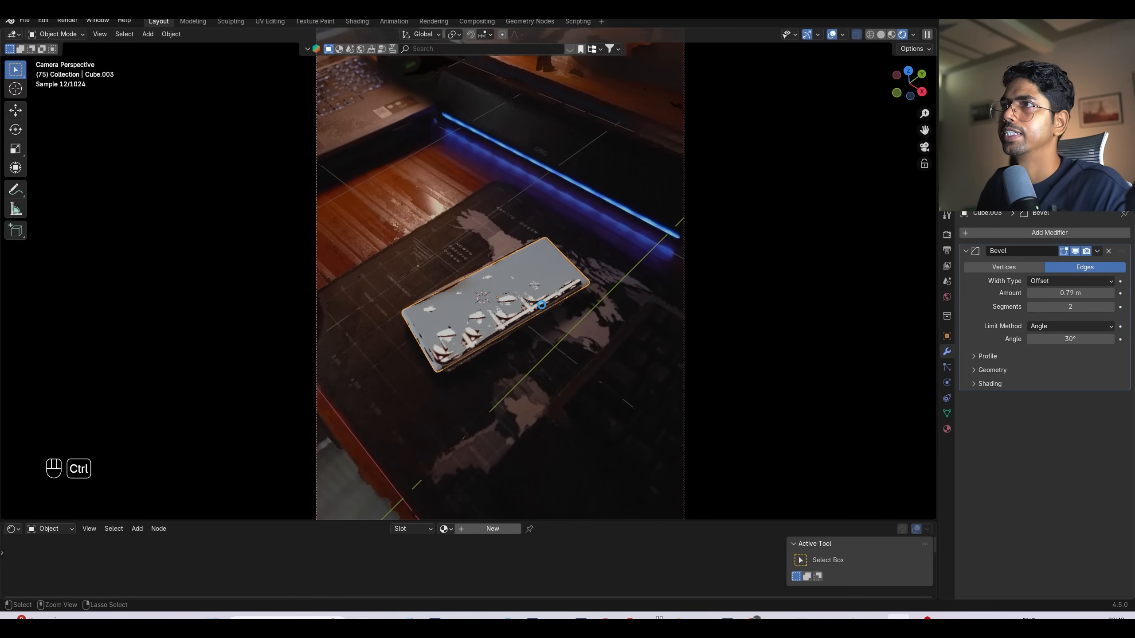
key(ctrl+s)
Step: Hide the scene_dense point cloud and show the projected desk planes around the phone cube again
middle_drag(530, 332, 559, 344)
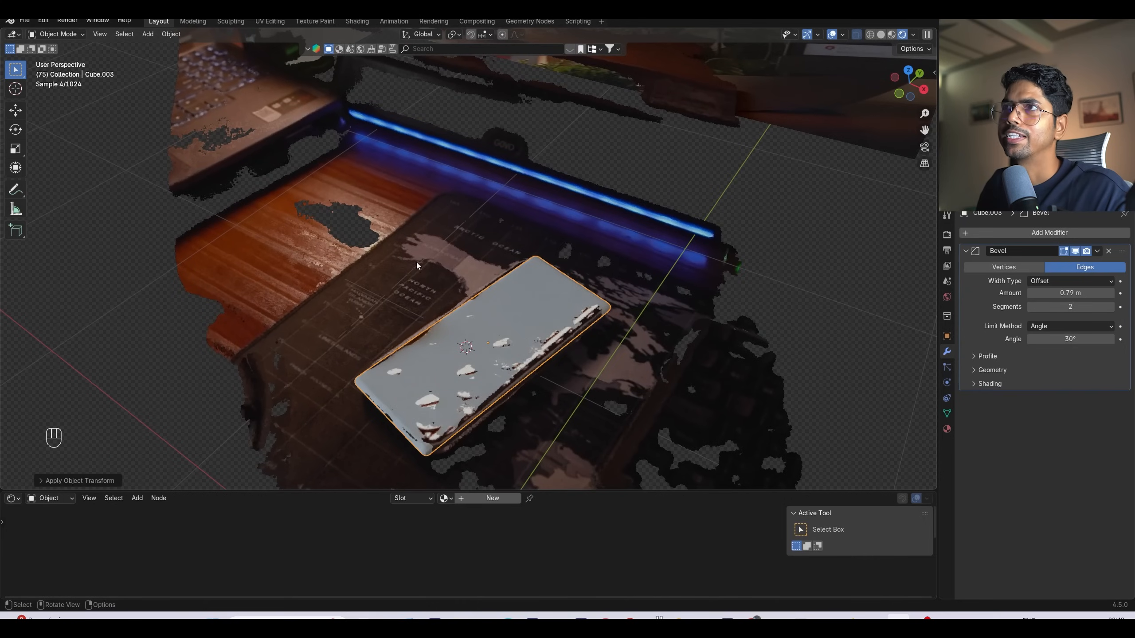
click(348, 251)
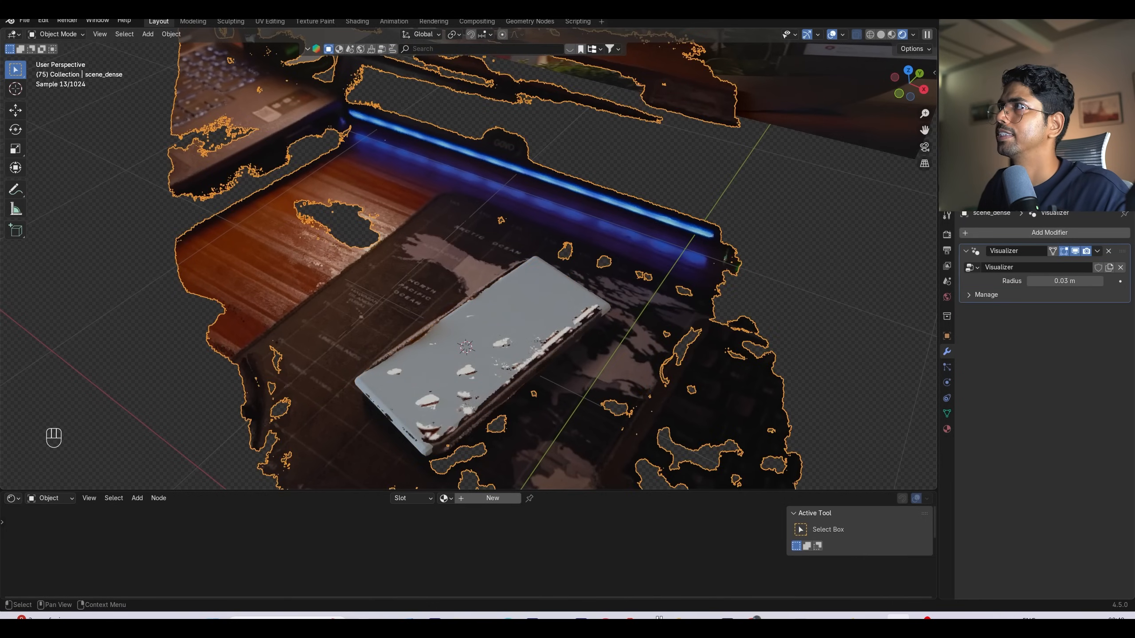
key(h)
key(alt+h)
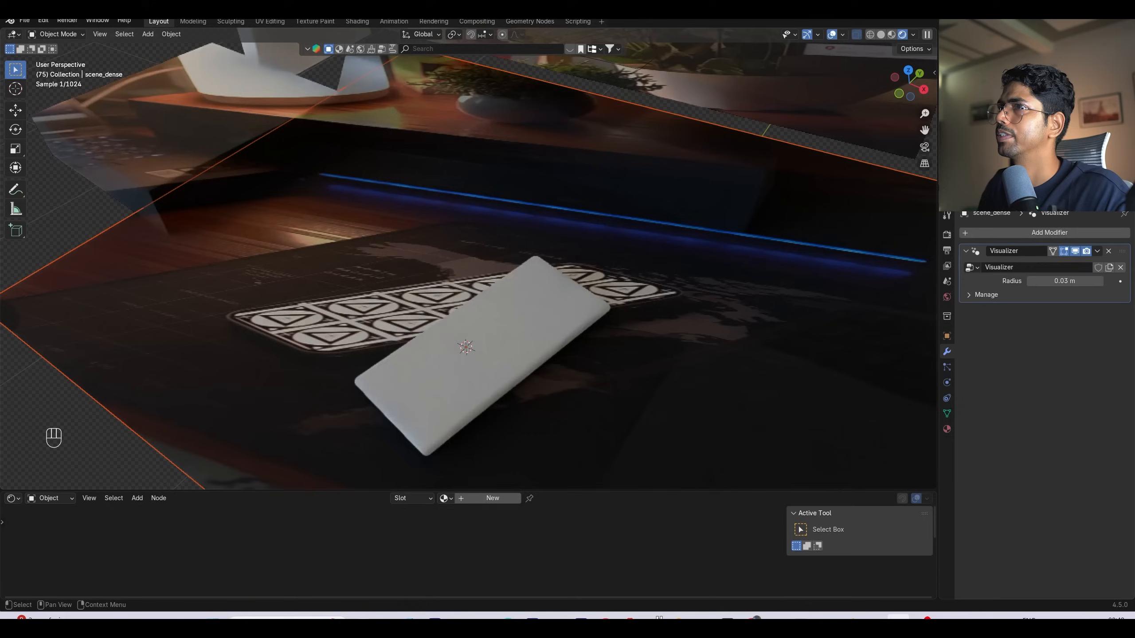
key(KP_0)
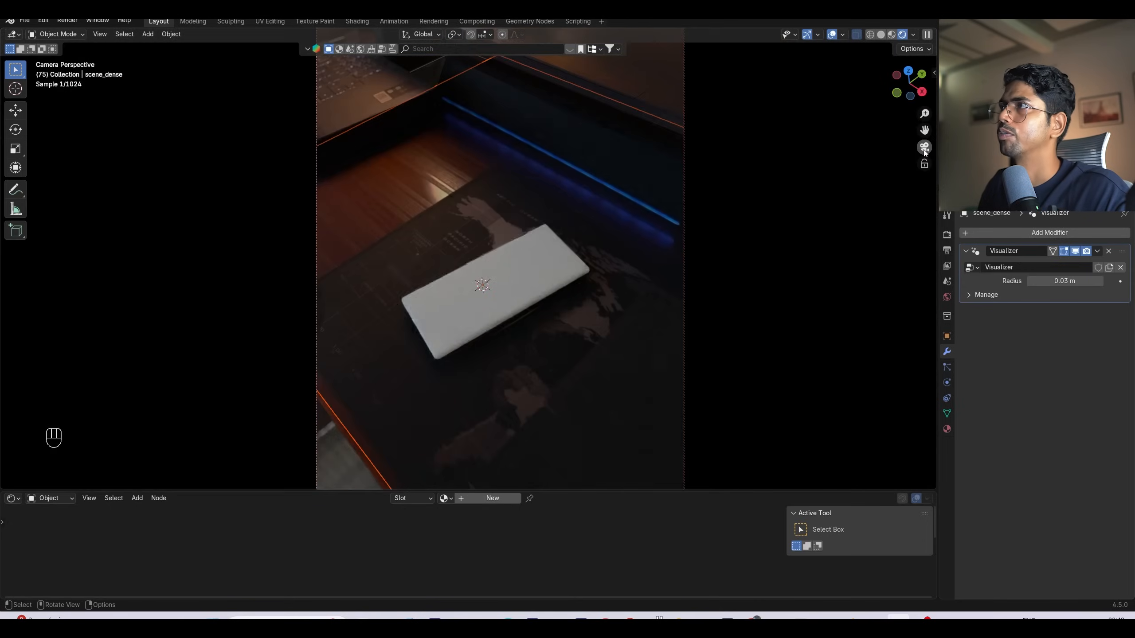
Step: Apply Shade Auto Smooth to the phone cube
click(456, 325)
right_click(469, 328)
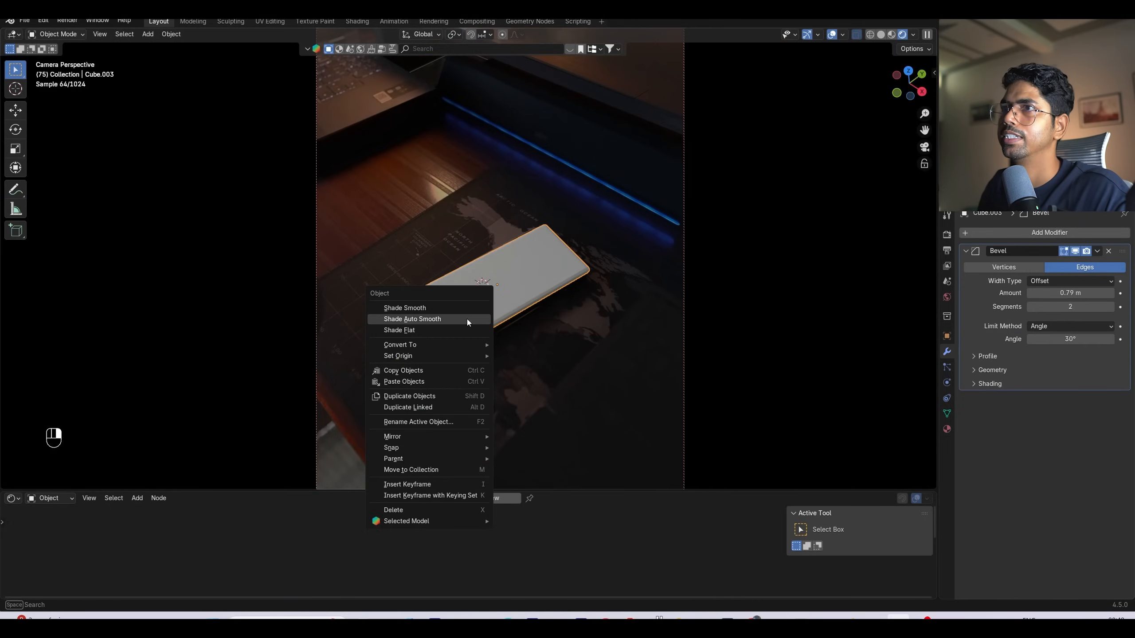
click(466, 319)
Step: Link the desk plane's VFX001 material to the phone cube and save the project
shift+click(378, 342)
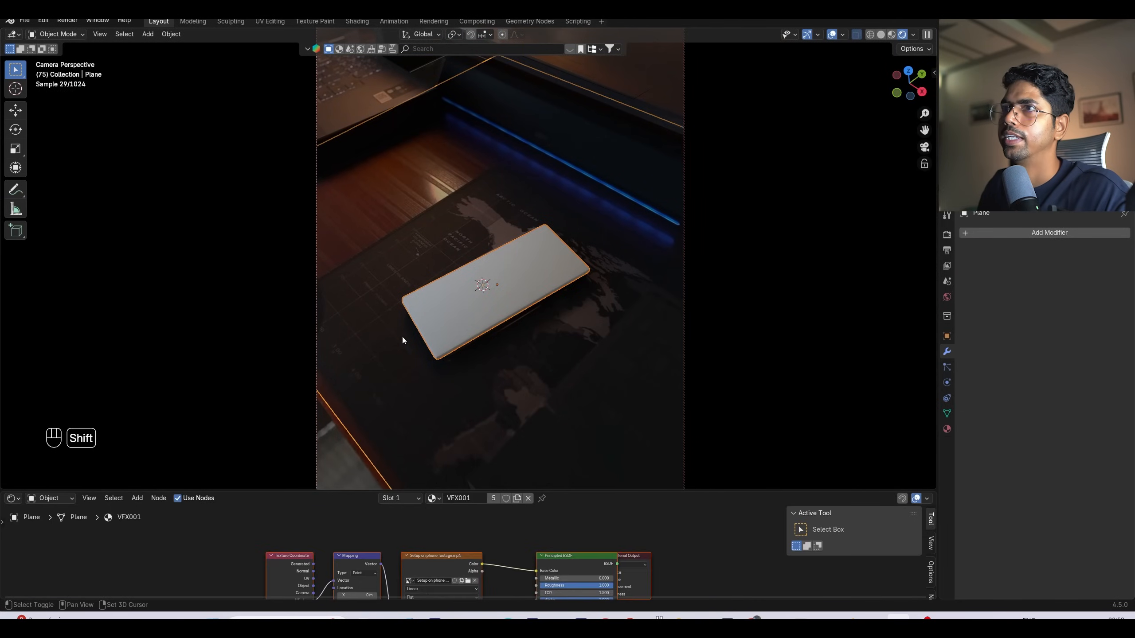
click(456, 324)
shift+click(378, 326)
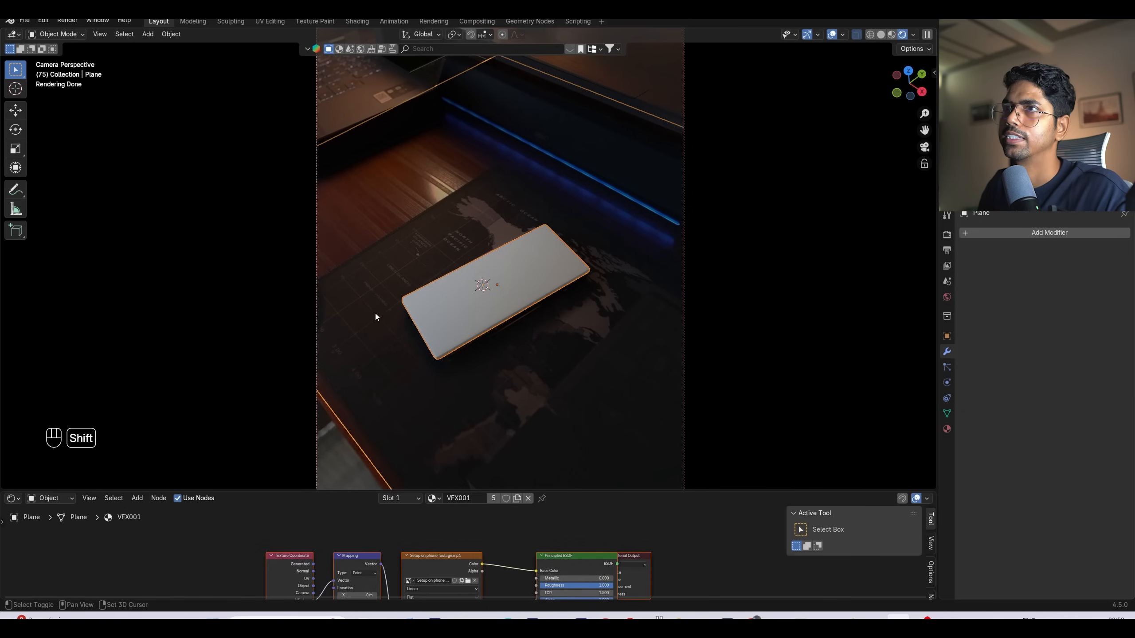
key(ctrl+l)
click(370, 319)
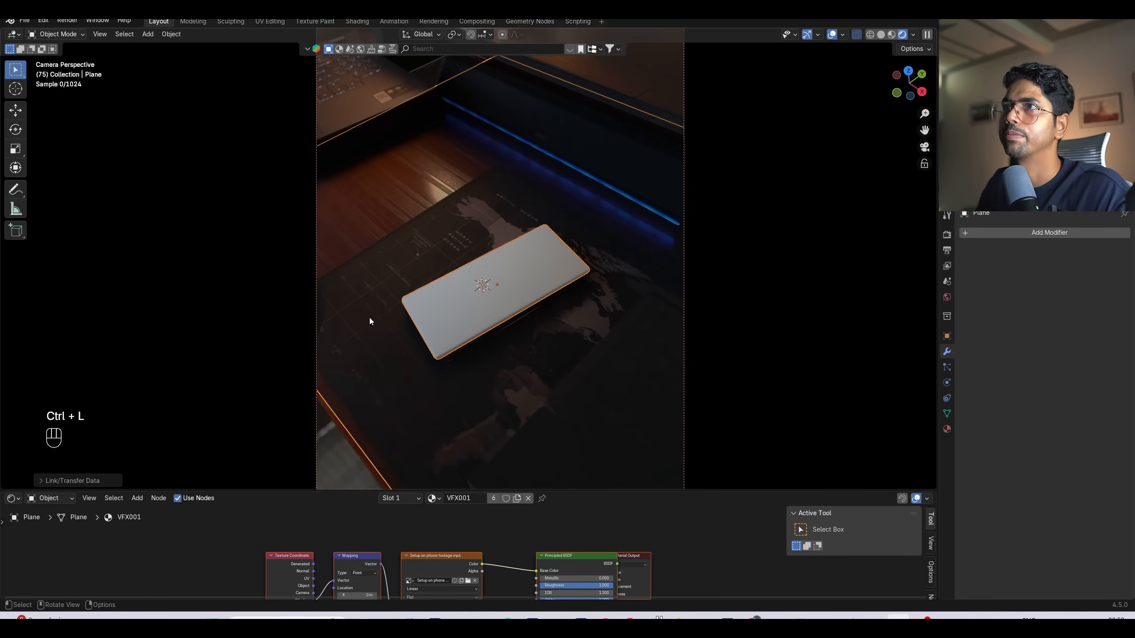
click(454, 336)
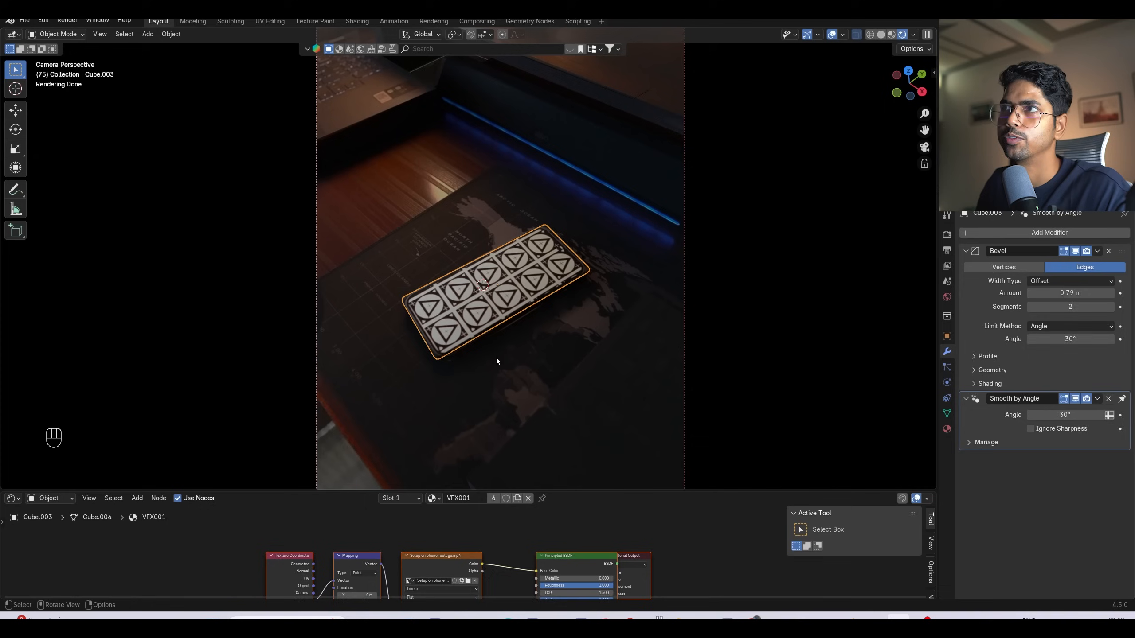
key(ctrl+s)
Step: Replace the shader editor with the timeline, go to frame 98 and save the project
scroll(513, 318, down, 2)
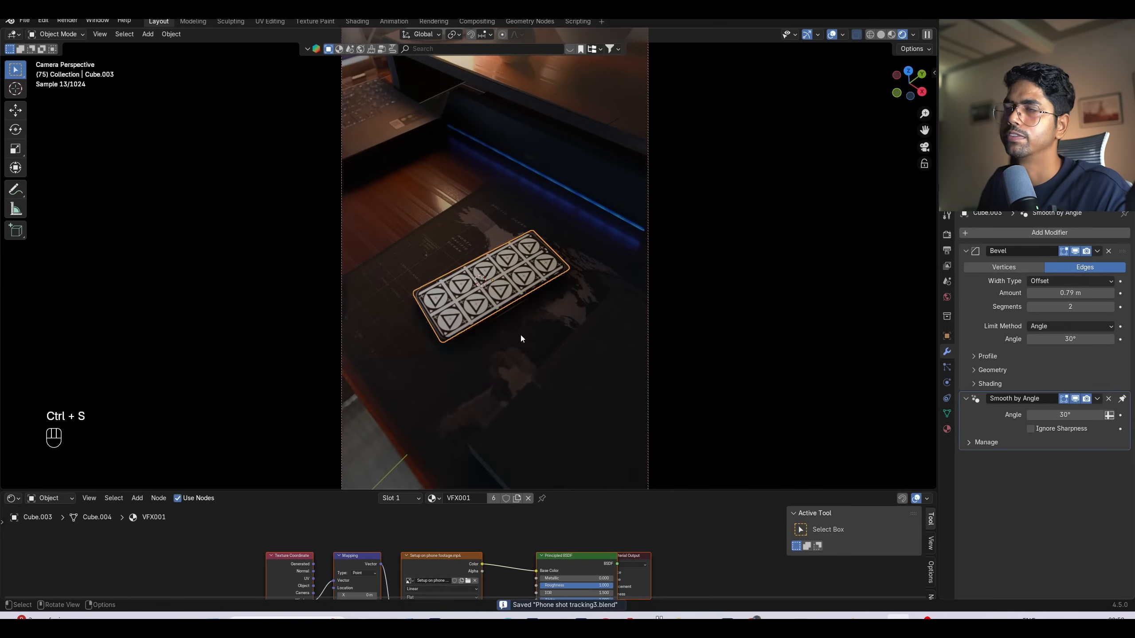
click(12, 499)
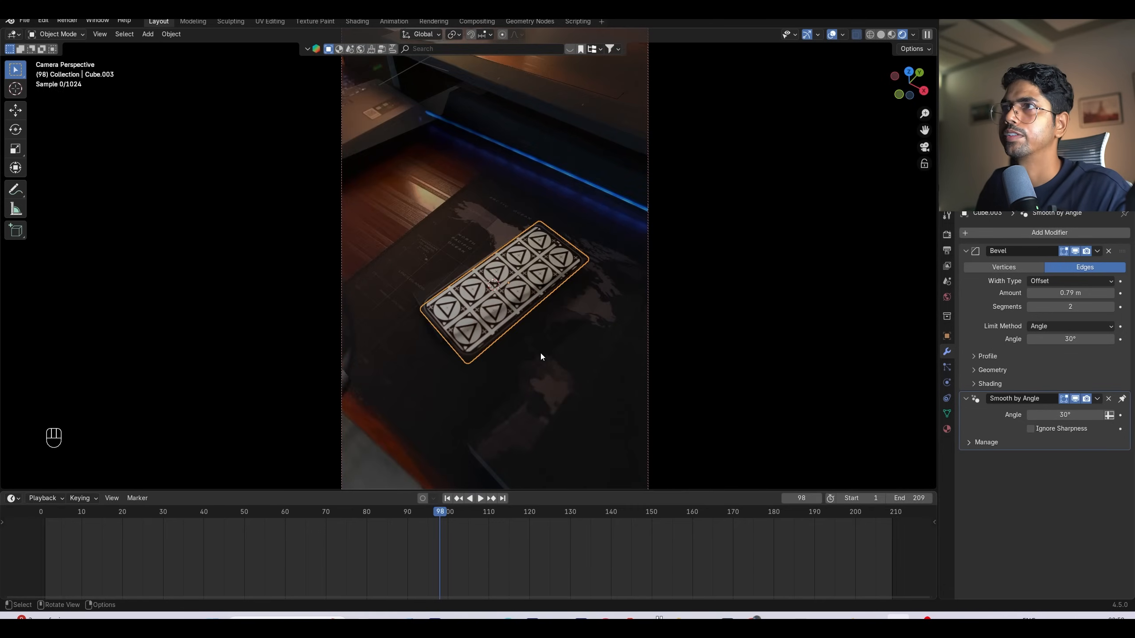
key(ctrl+s)
scroll(538, 335, down, 2)
mouse_move(537, 336)
shift+middle_down()
mouse_move(536, 318)
mouse_move(538, 354)
shift+middle_up()
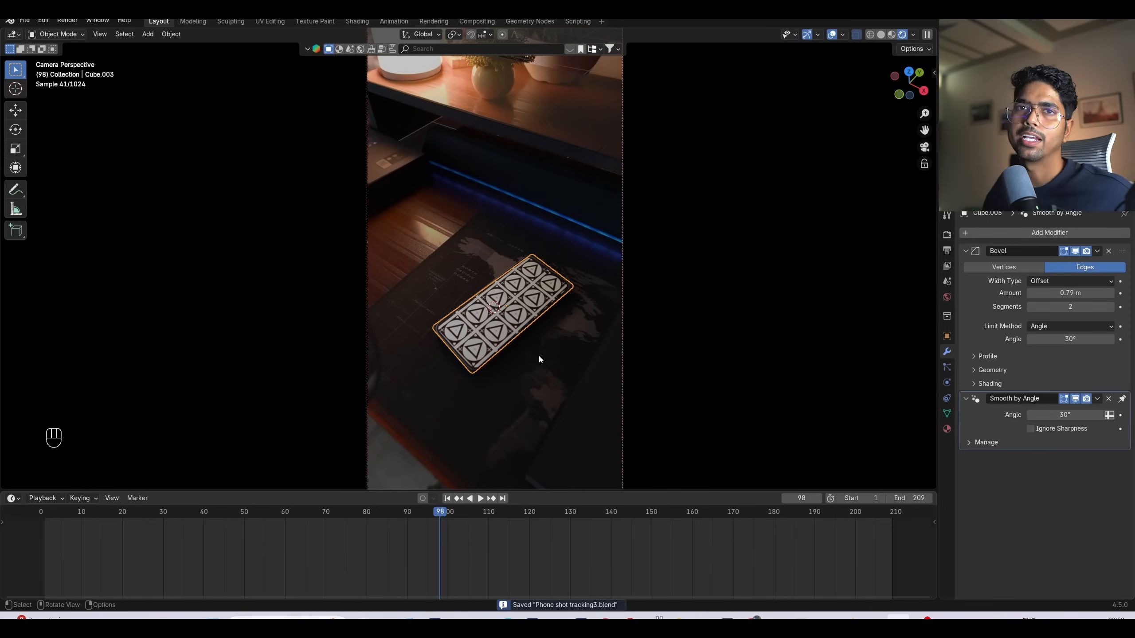
Step: Switch to File Explorer and examine cloud_pack_thumbnails.png in the CloudPackVDB folder to compare the cloud variants
click(460, 619)
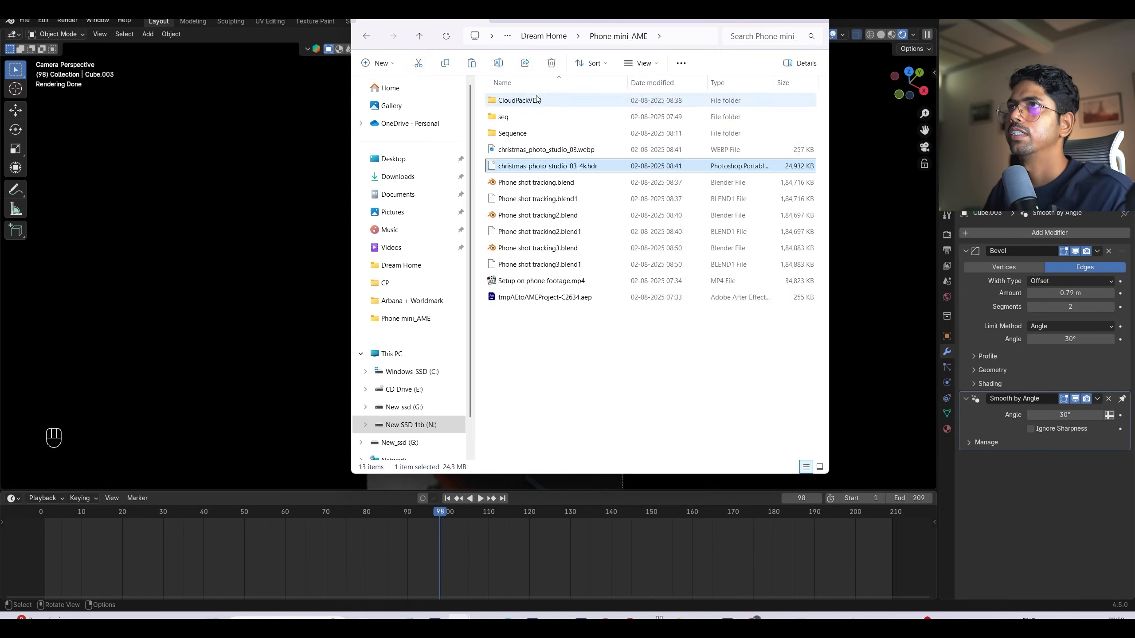
double_click(518, 100)
click(546, 102)
double_click(546, 102)
double_click(549, 133)
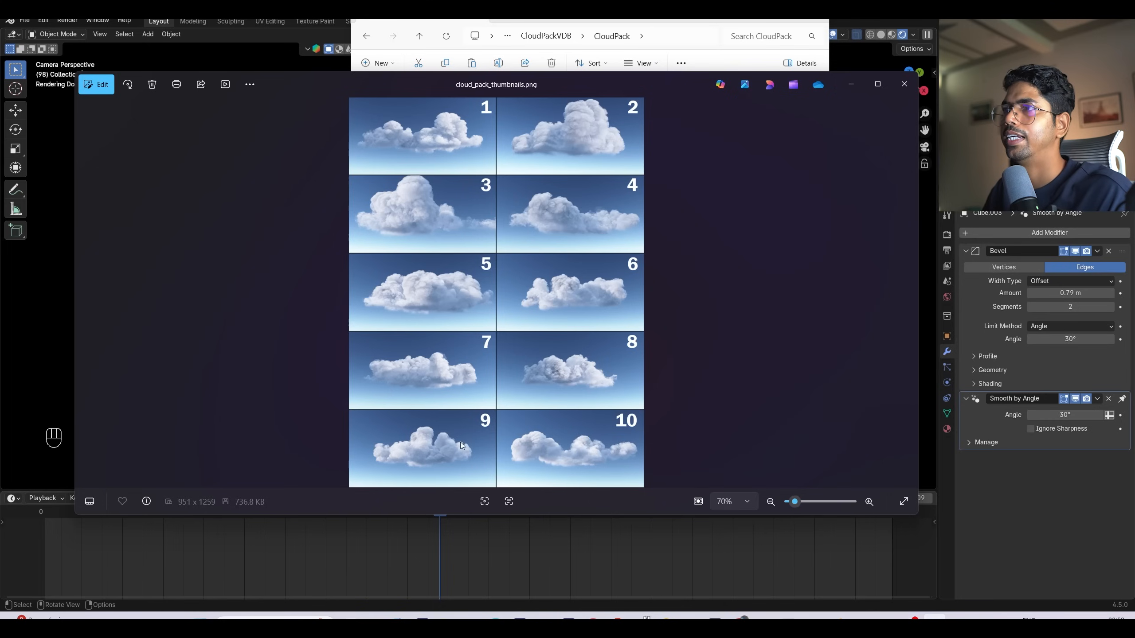
Step: Import the OpenVDB volume cloud_07_variant_0000.vdb from the CloudPackVDB folder into the Blender scene
key(shift+a)
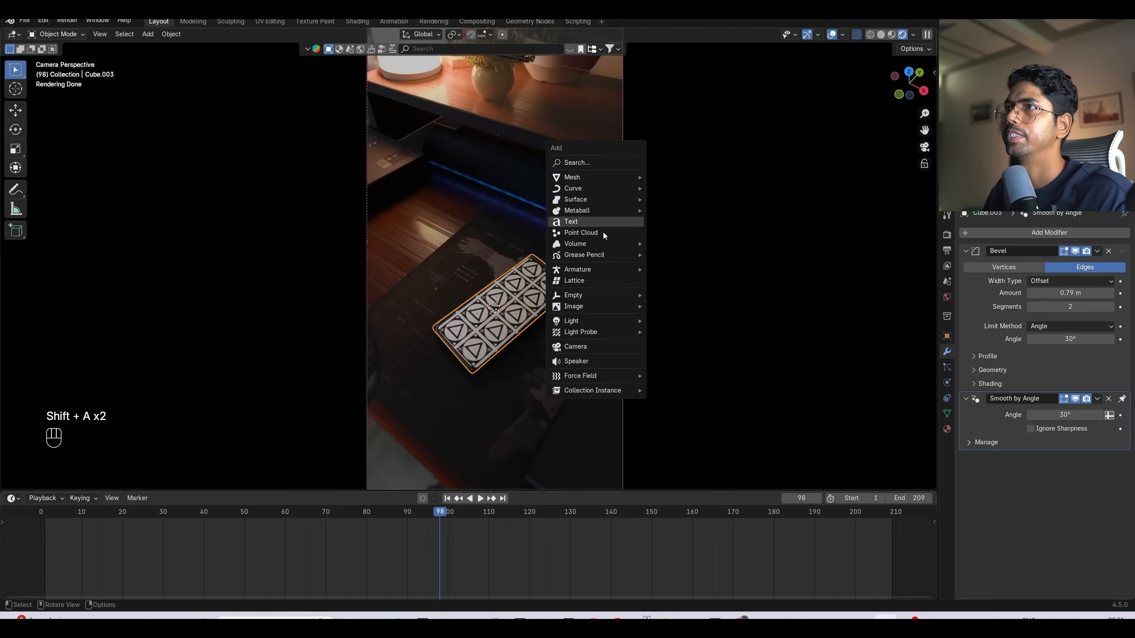
mouse_move(596, 306)
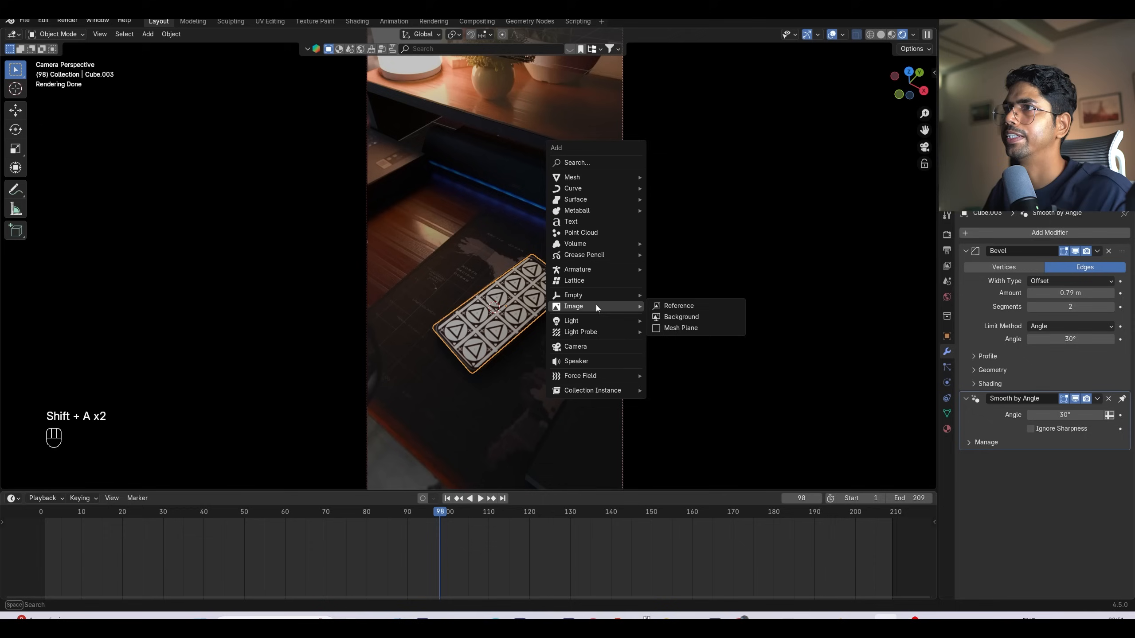
mouse_move(616, 243)
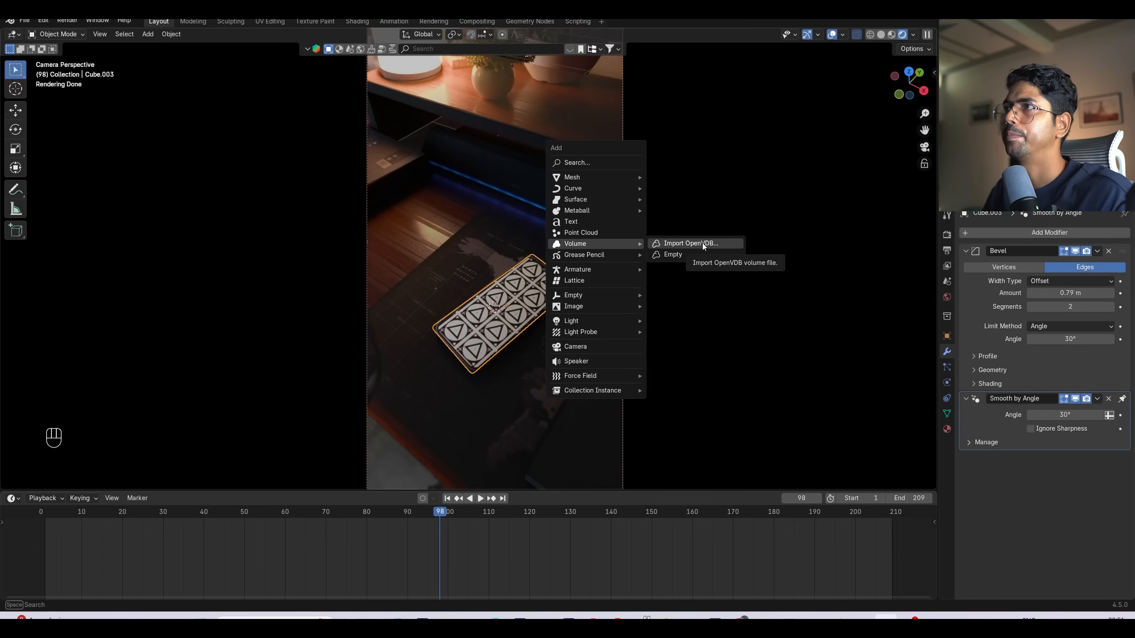
click(702, 244)
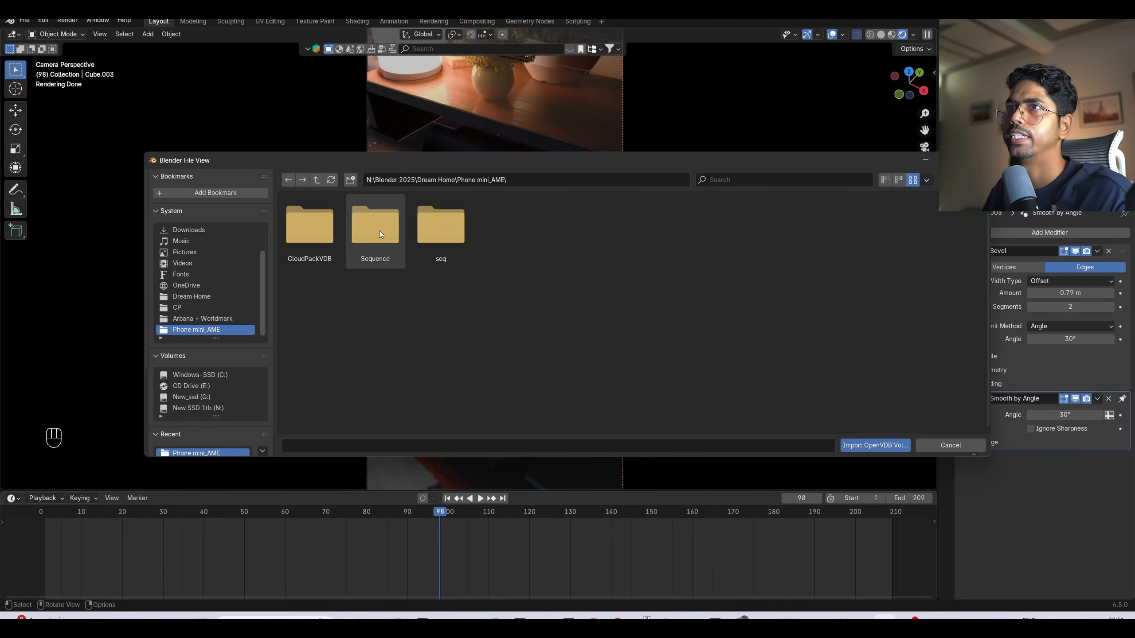
double_click(333, 226)
double_click(312, 227)
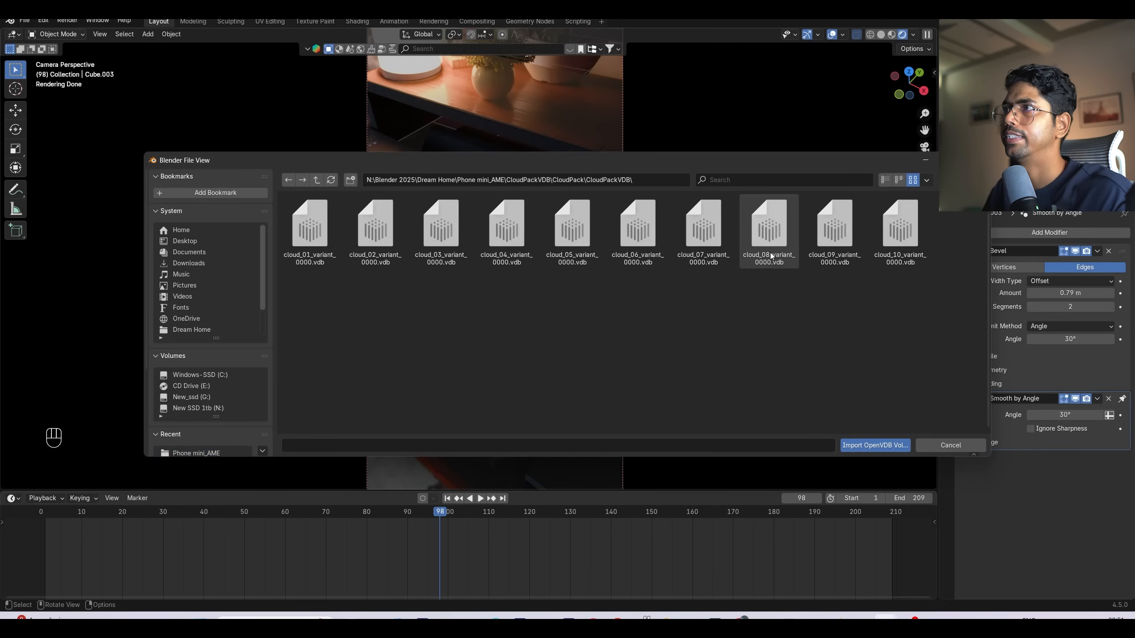
click(703, 228)
click(877, 444)
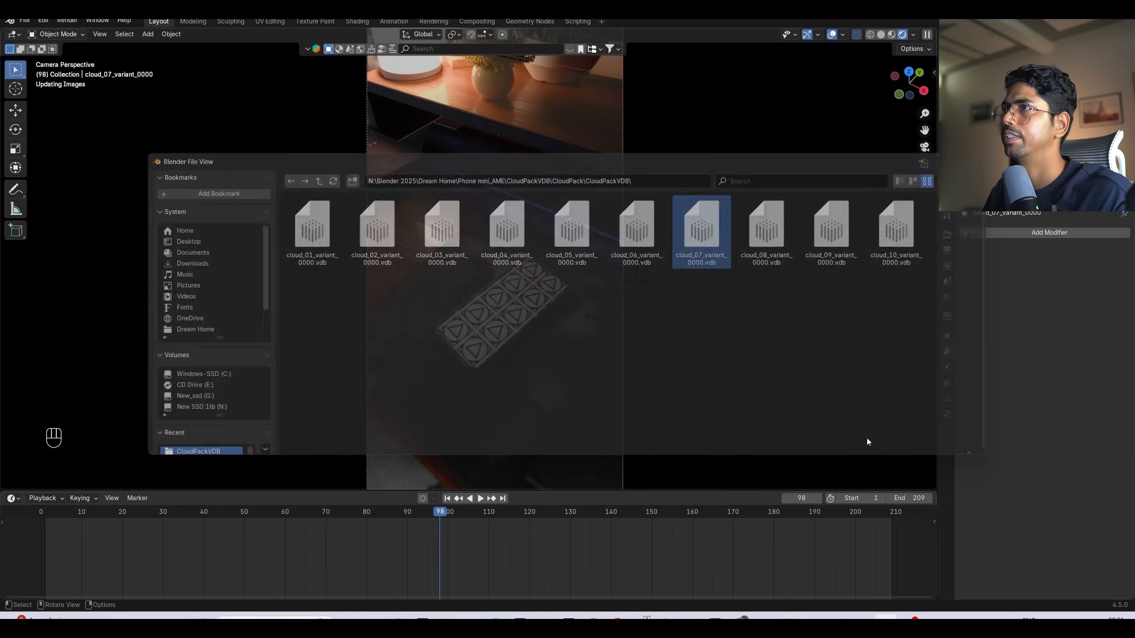
Step: Move the imported cloud volume into a new collection named "clouds"
key(m)
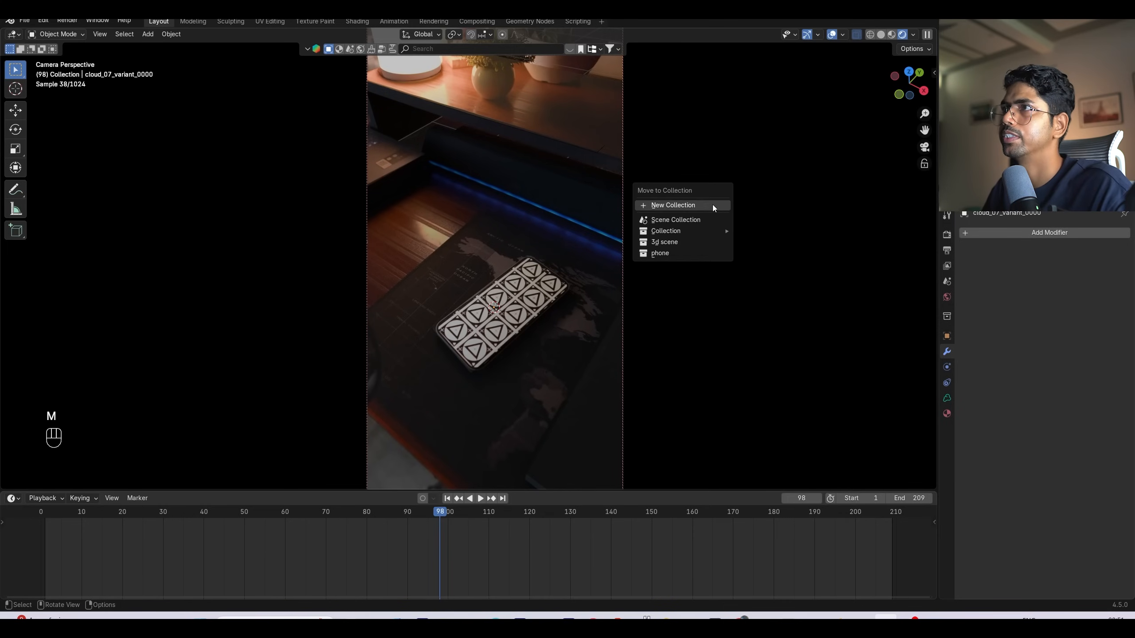
click(714, 204)
text(clouds)
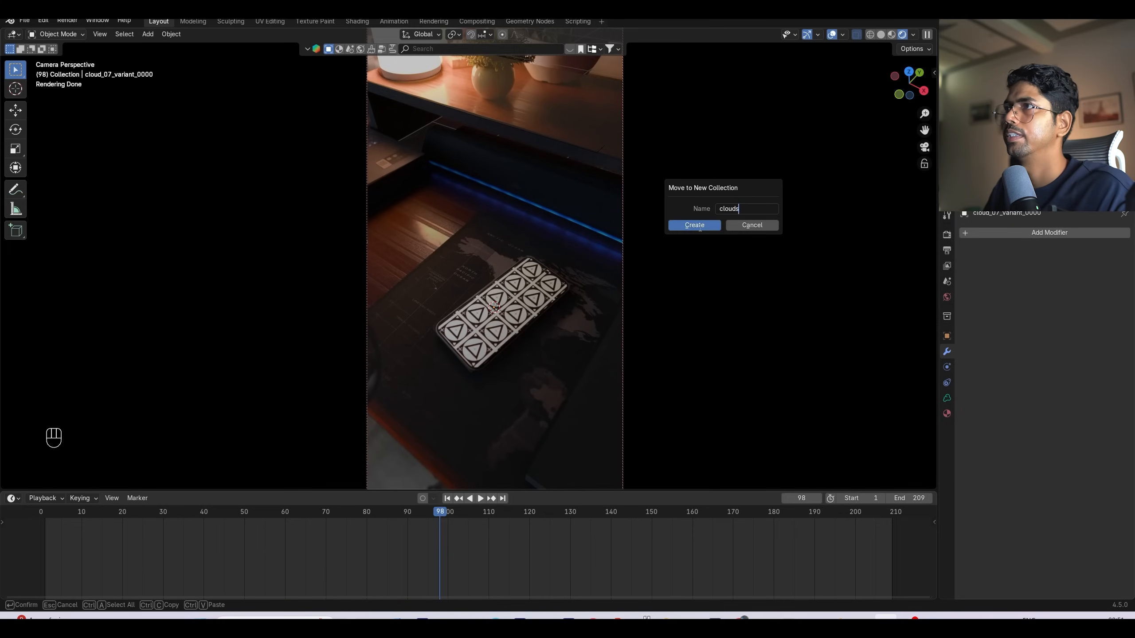
click(699, 226)
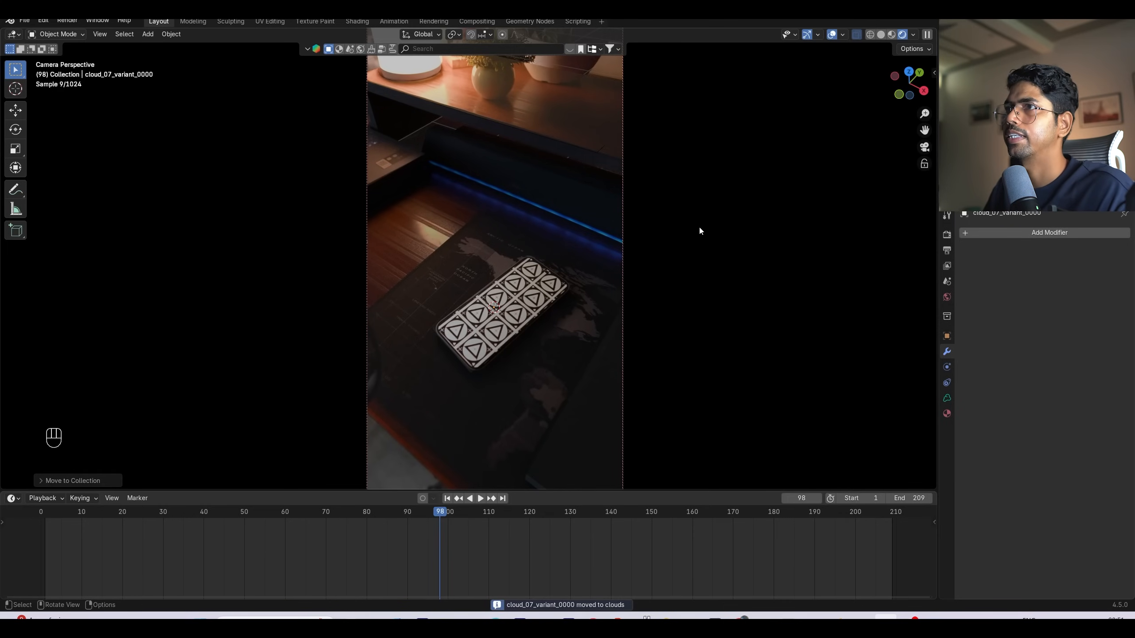
Step: Scale the cloud volume down to roughly the size of the desk scene
scroll(581, 308, down, 5)
key(KP_Decimal)
key(s)
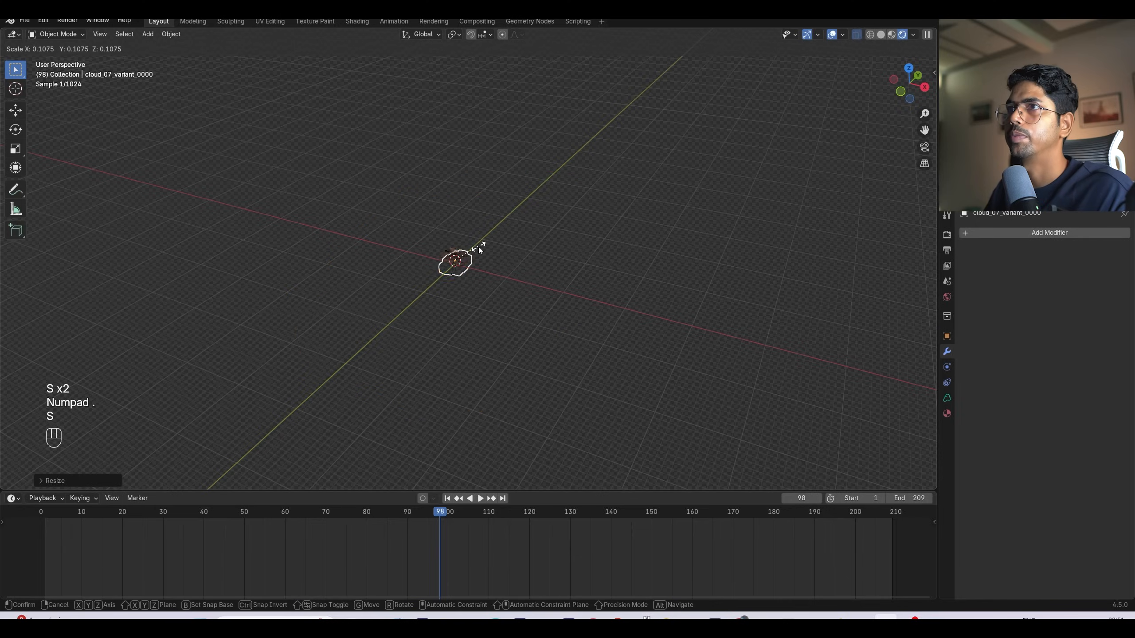
click(477, 246)
scroll(530, 262, up, 6)
key(s)
click(480, 267)
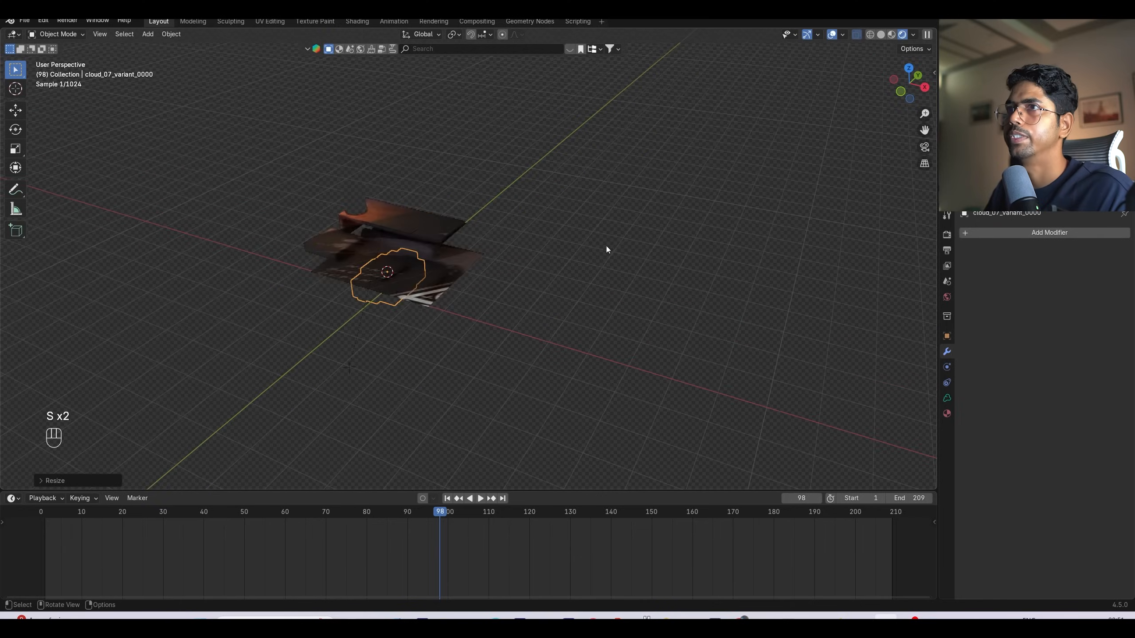
Step: Move the cloud volume along Z over the desk in the camera view and open the render settings
key(KP_0)
key(g)
key(z)
click(570, 316)
click(947, 234)
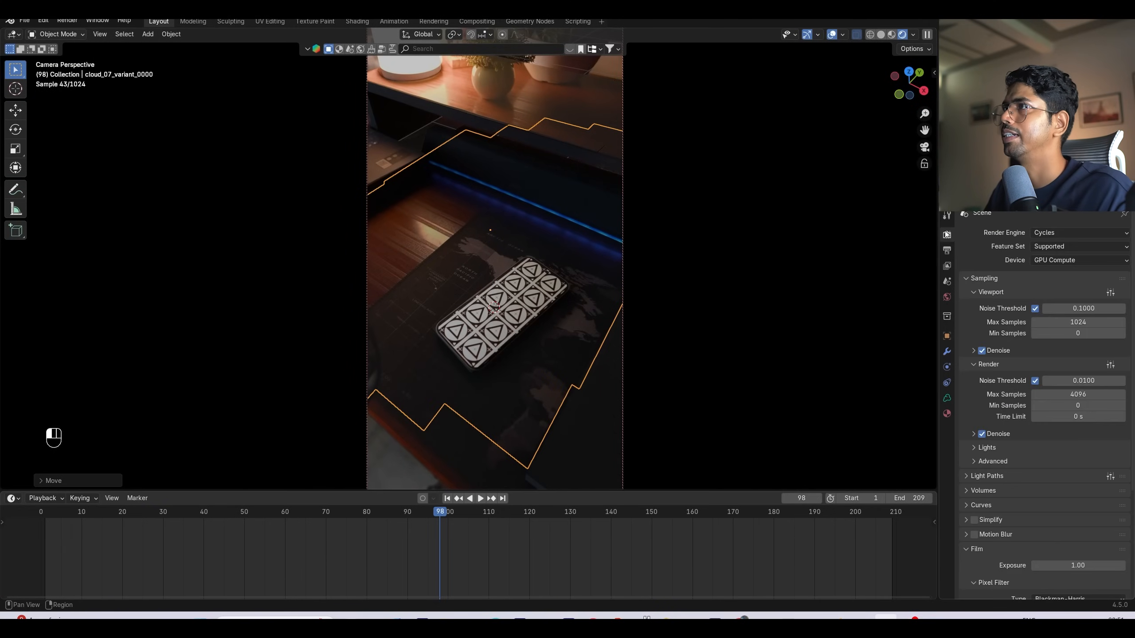
Step: Create a new material for the cloud volume and show its nodes in the Shader Editor
click(947, 414)
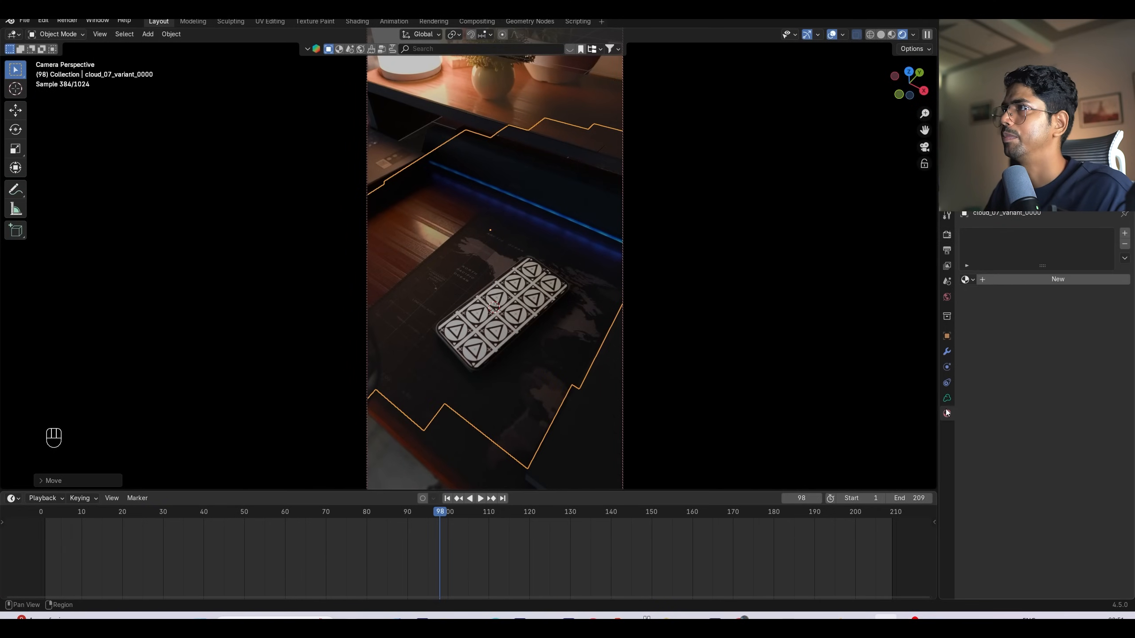
click(1018, 279)
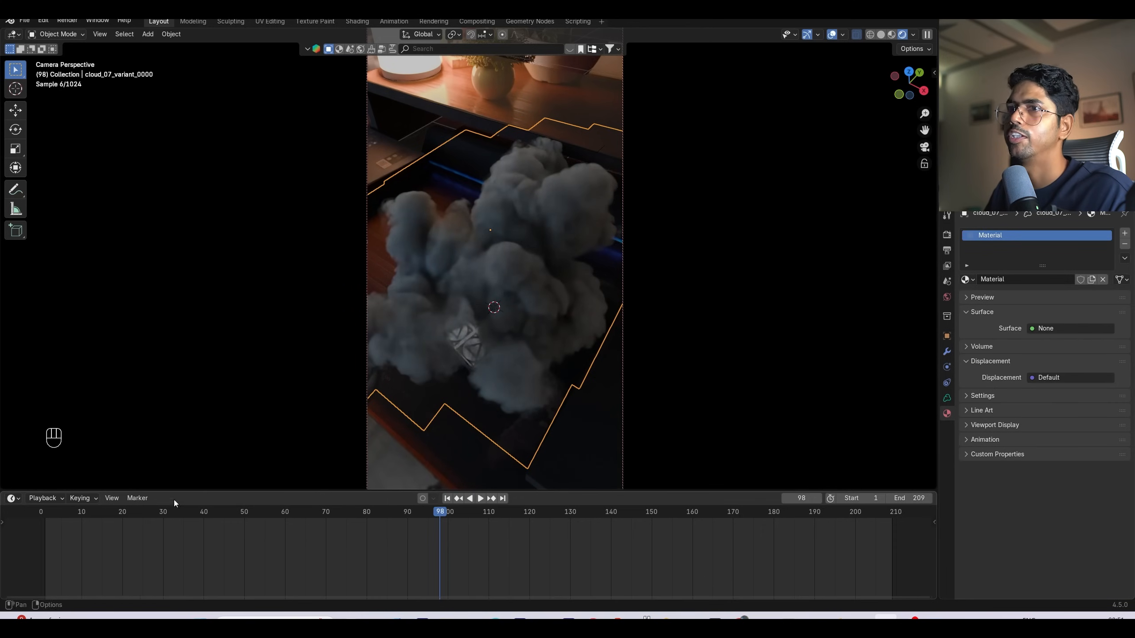
click(14, 498)
click(45, 450)
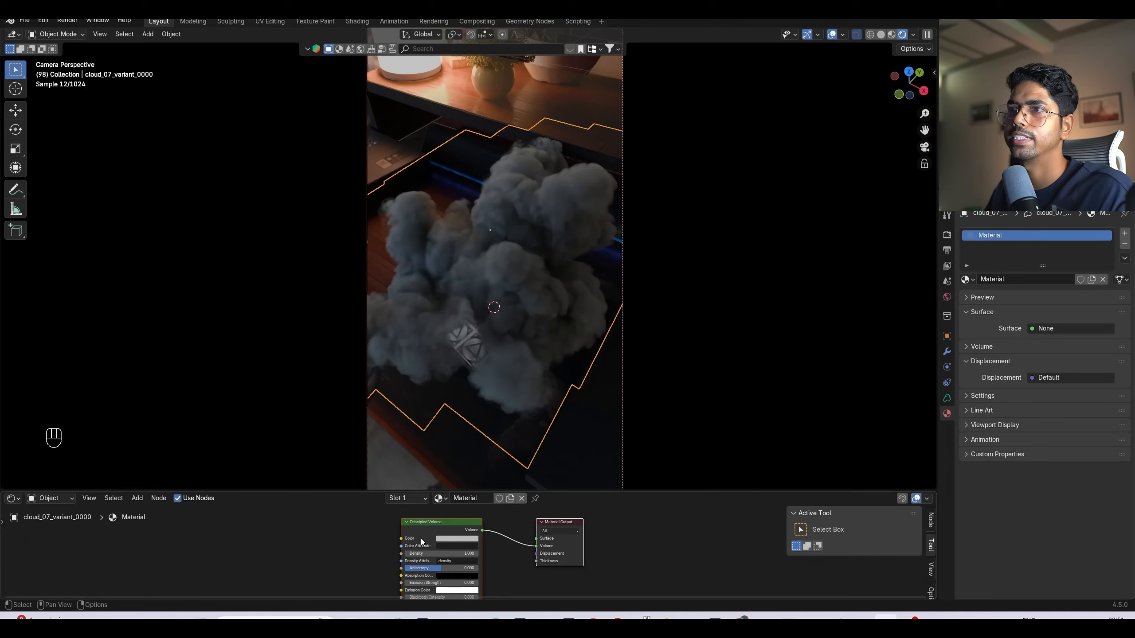
Step: Set the cloud's Principled Volume density to 0.2 and anisotropy to about 0.618
scroll(424, 549, up, 2)
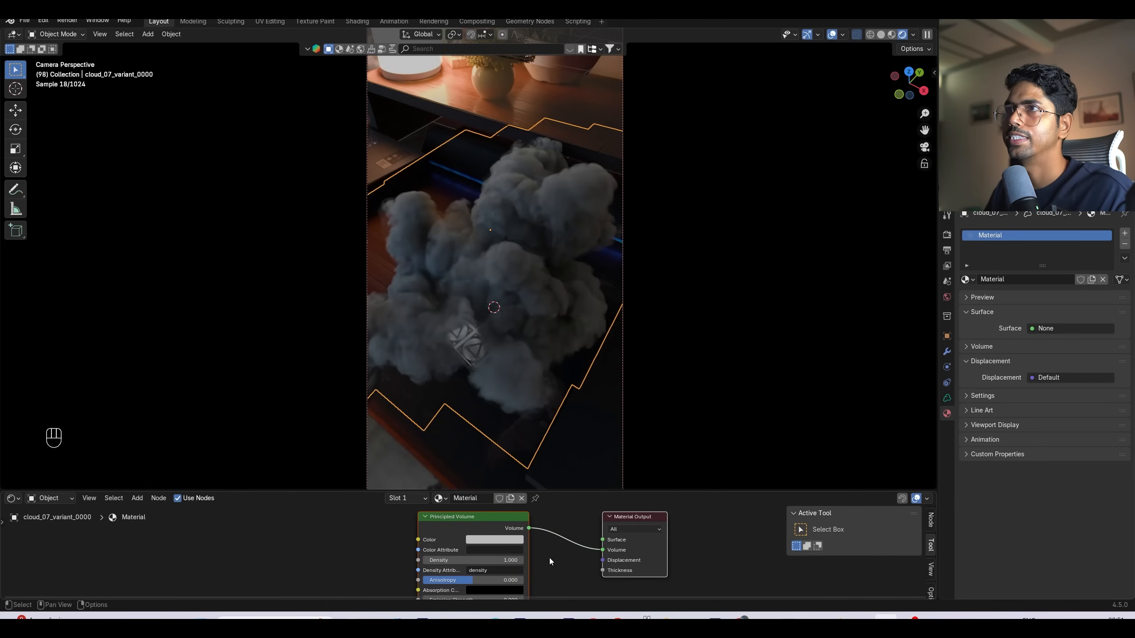
click(481, 560)
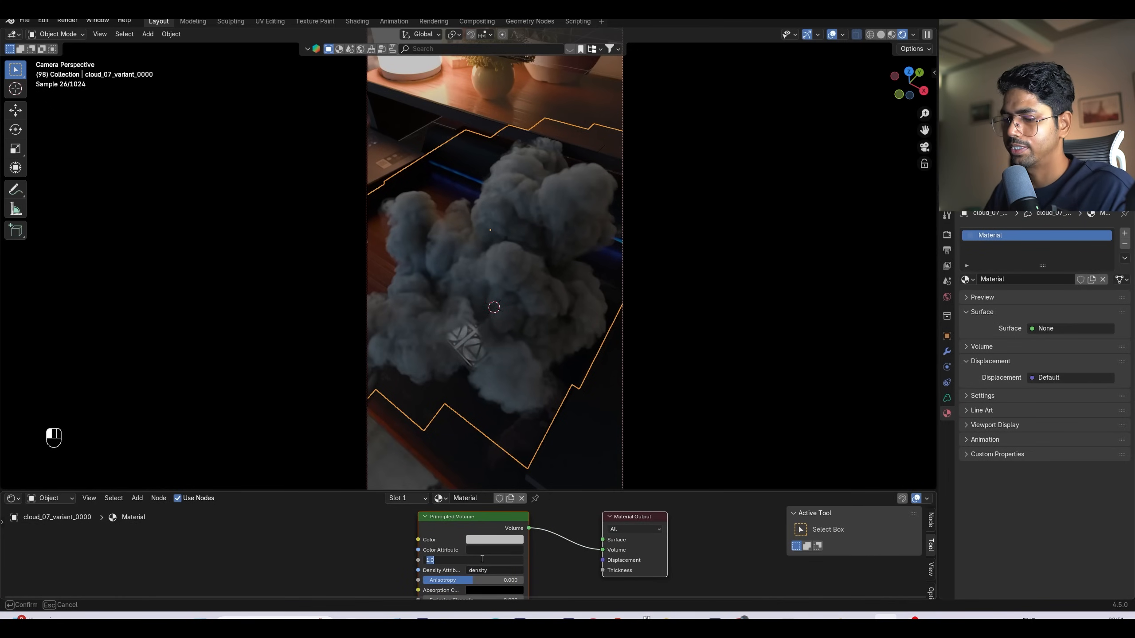
text(0.2)
key(Return)
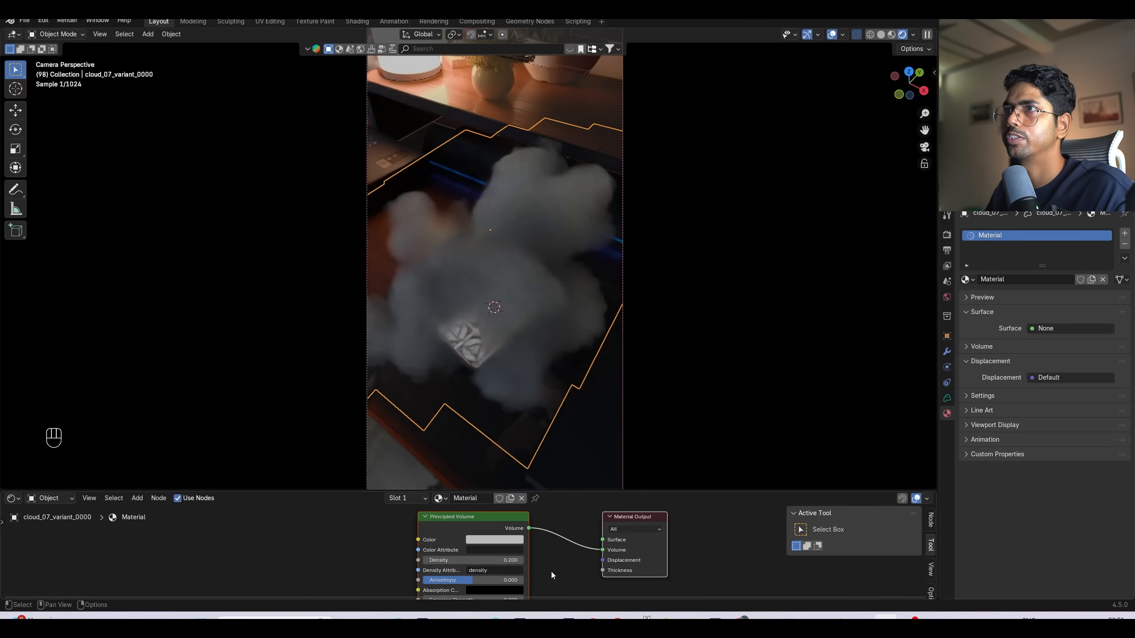
middle_drag(552, 575, 573, 549)
drag(508, 555, 526, 554)
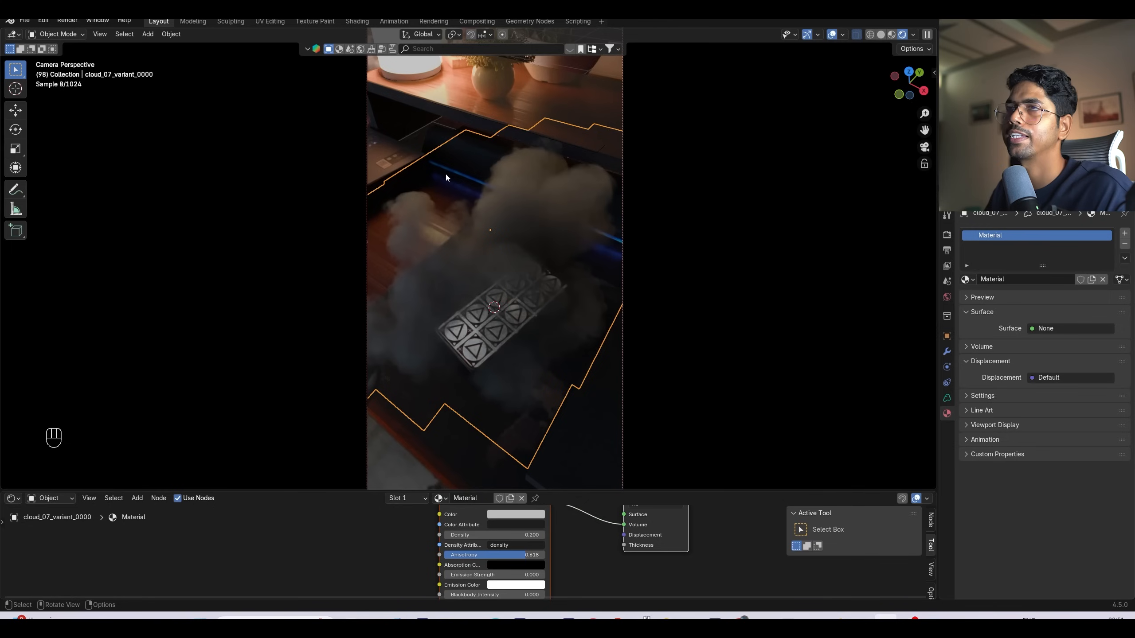
Step: Brighten the cloud's Principled Volume color to white
middle_drag(549, 502, 573, 514)
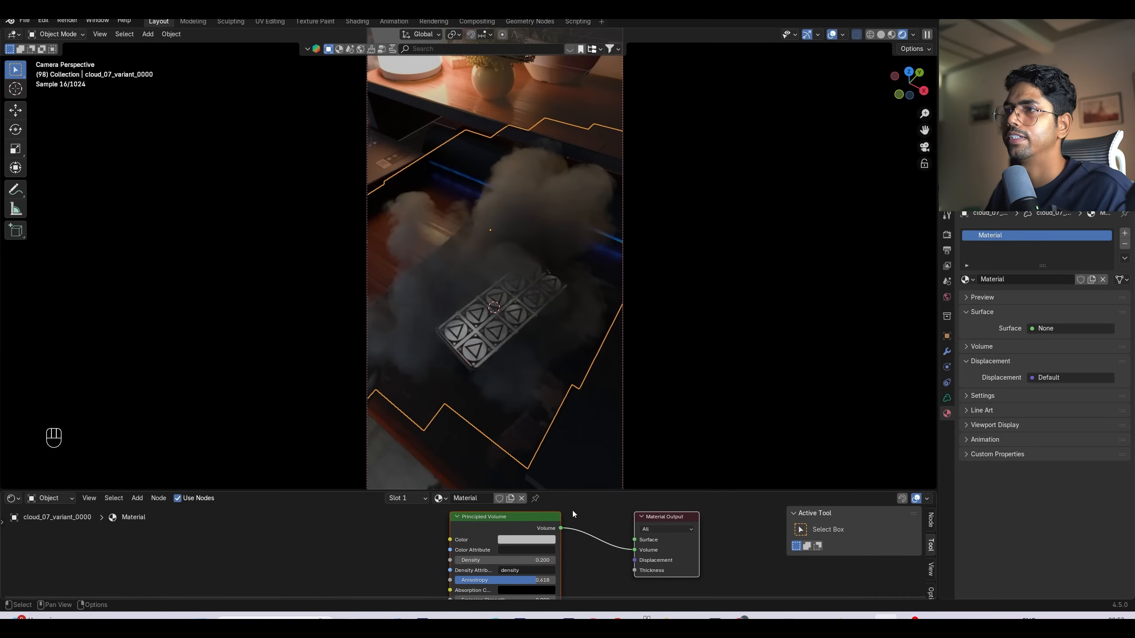
click(526, 540)
drag(582, 406, 582, 388)
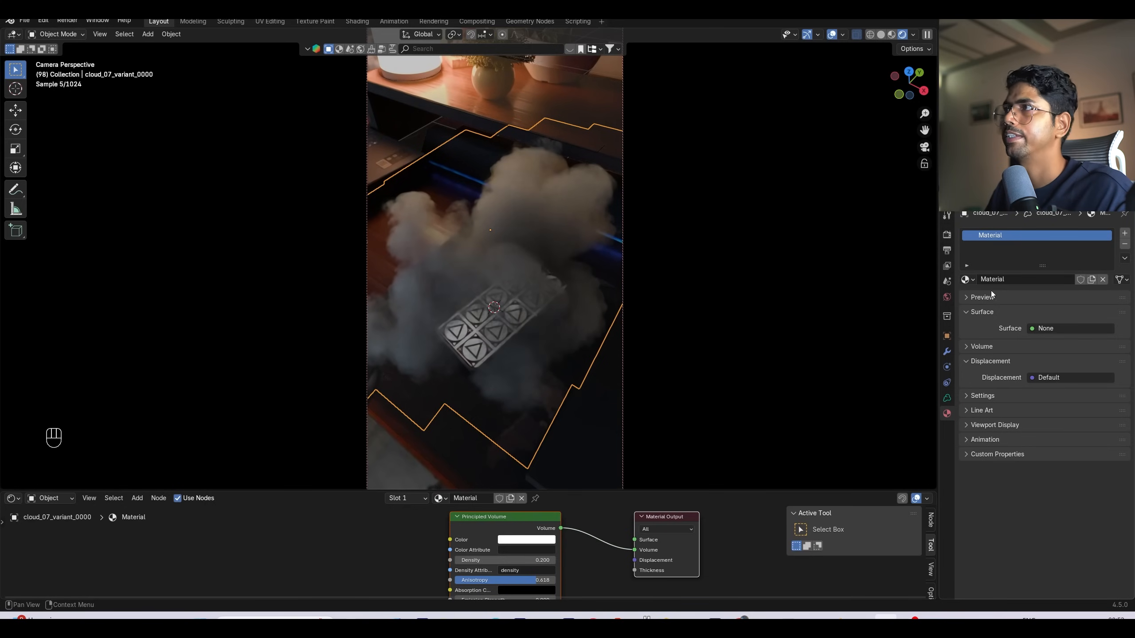
Step: Set the Cycles maximum Volume light bounces to 2
click(947, 234)
click(992, 480)
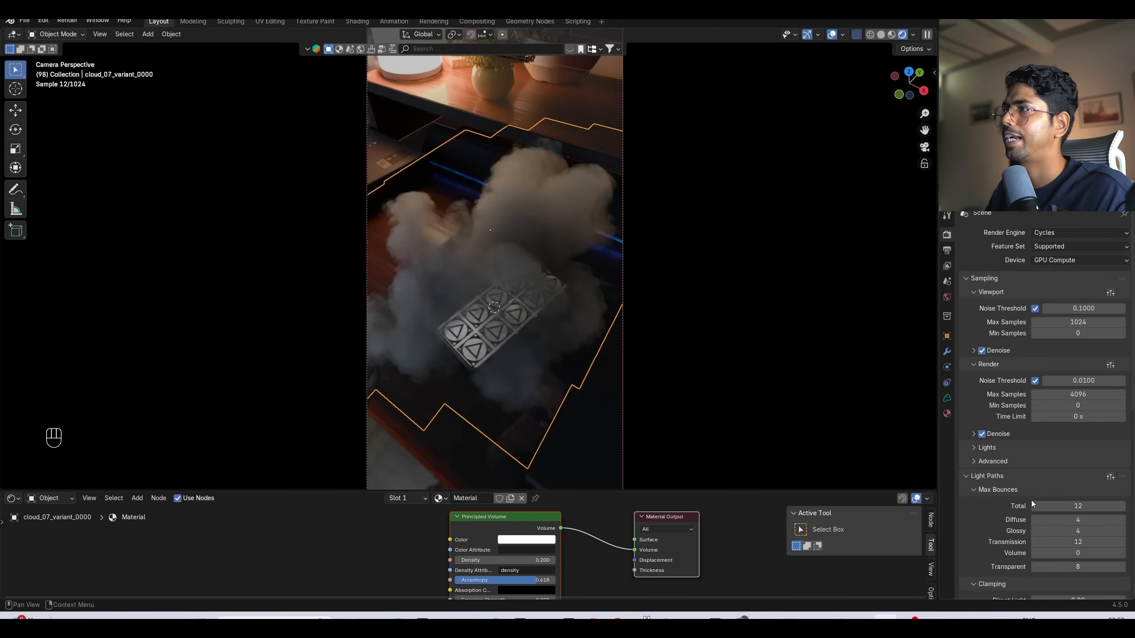
click(1034, 552)
key(Return)
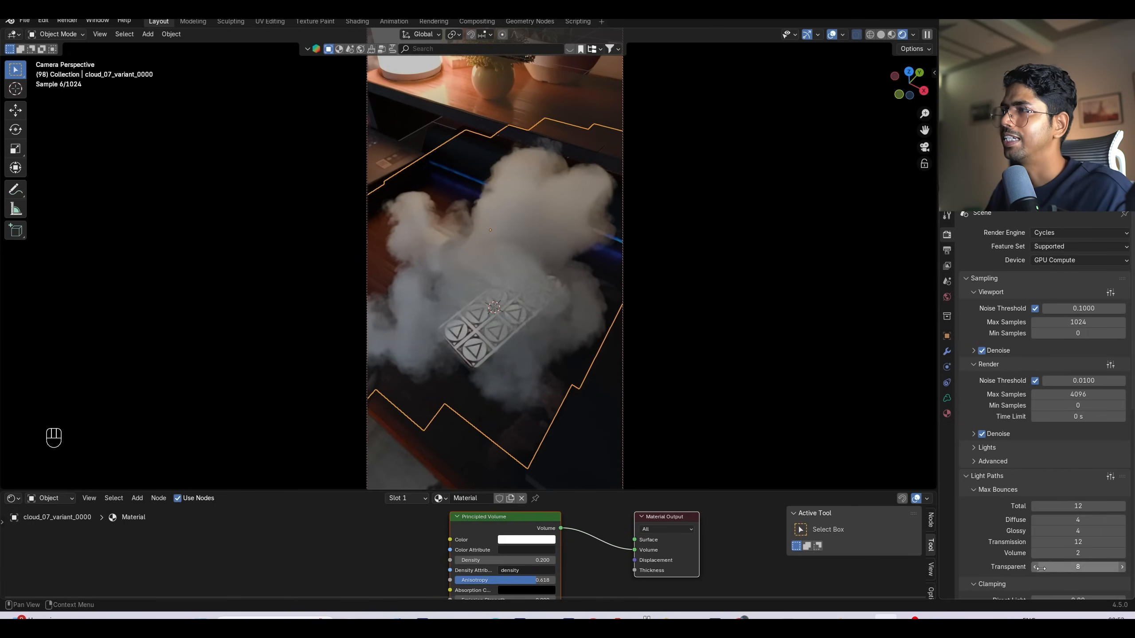
click(978, 477)
Step: Set the Cycles volume step rate to 5 for both render and viewport, with Max Steps at 256
scroll(985, 551, down, 2)
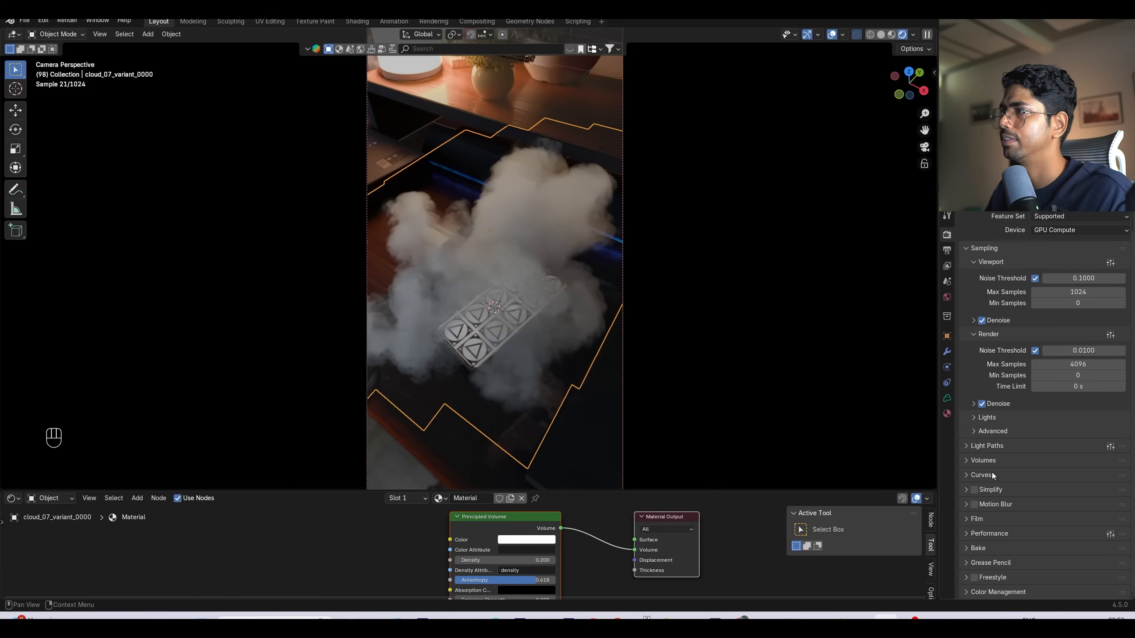
click(984, 460)
click(1075, 477)
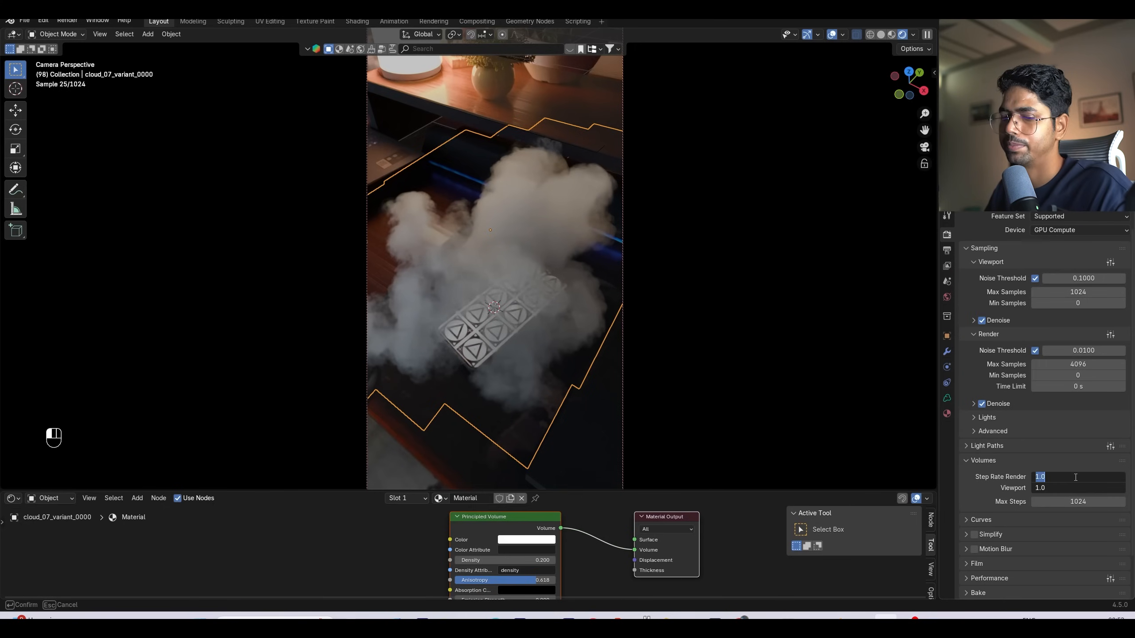
text(5)
key(Return)
click(1047, 501)
text(256)
key(Return)
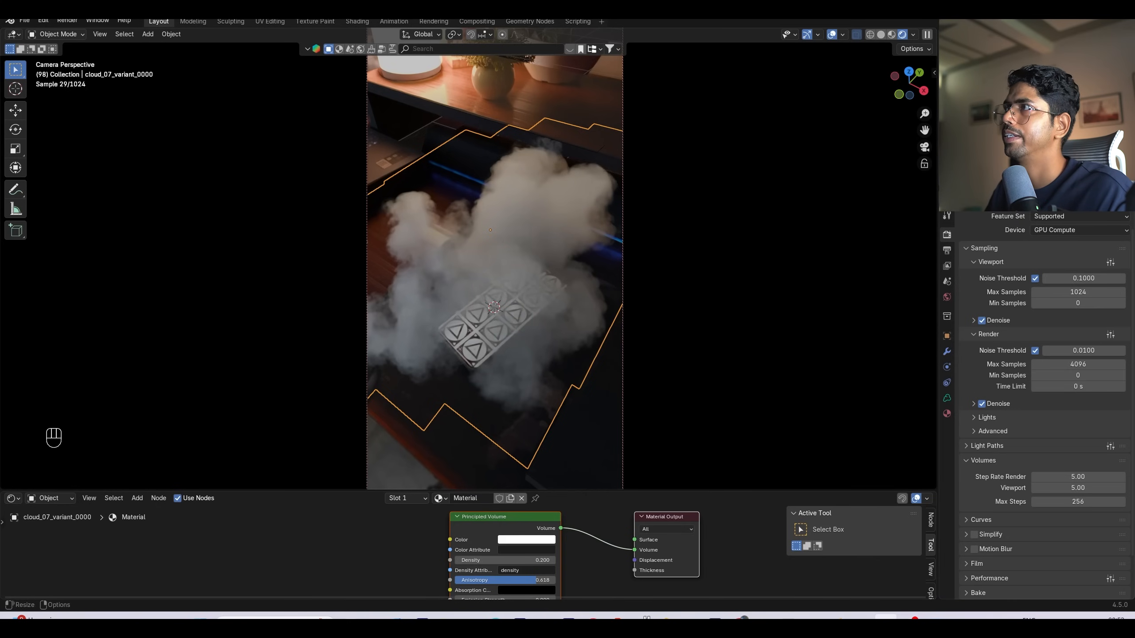
Step: Scale the cloud volume down so it sits small beside the phone and save the file
key(s)
click(550, 312)
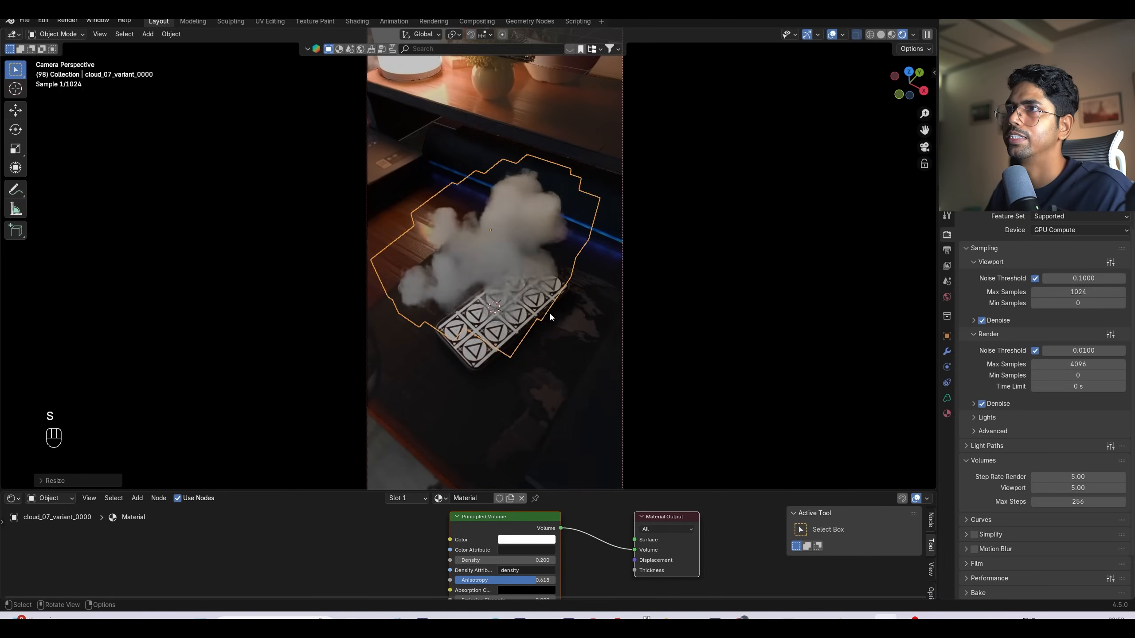
middle_drag(550, 312, 560, 296)
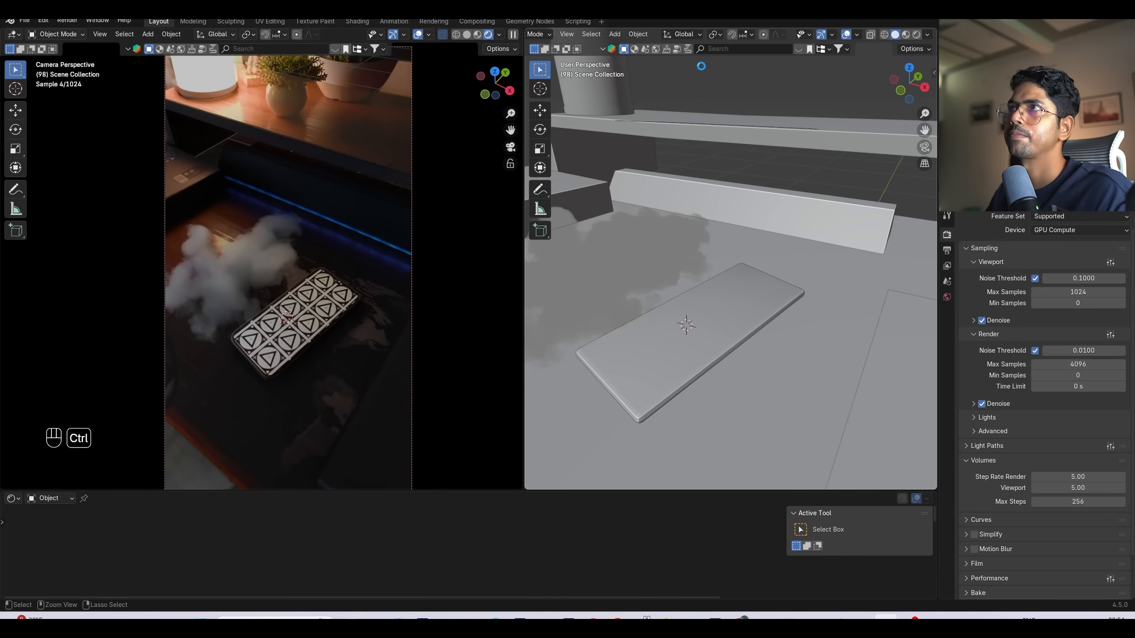
key(ctrl+s)
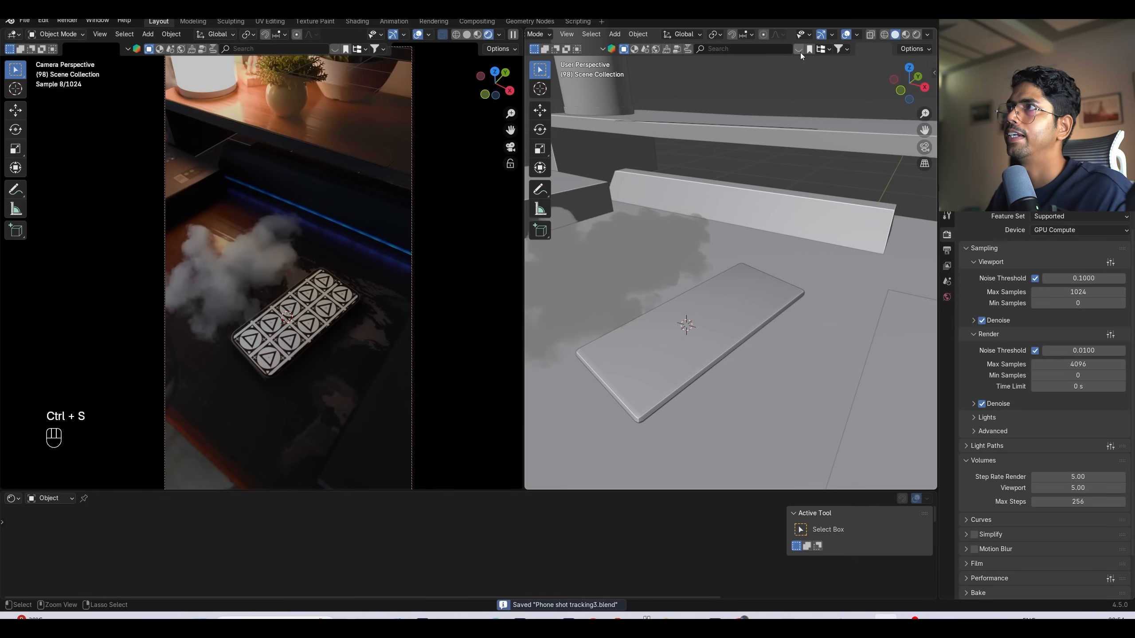
Step: Search the asset library for "house" and place the white gable-roofed house model on the phone stand-in
click(799, 52)
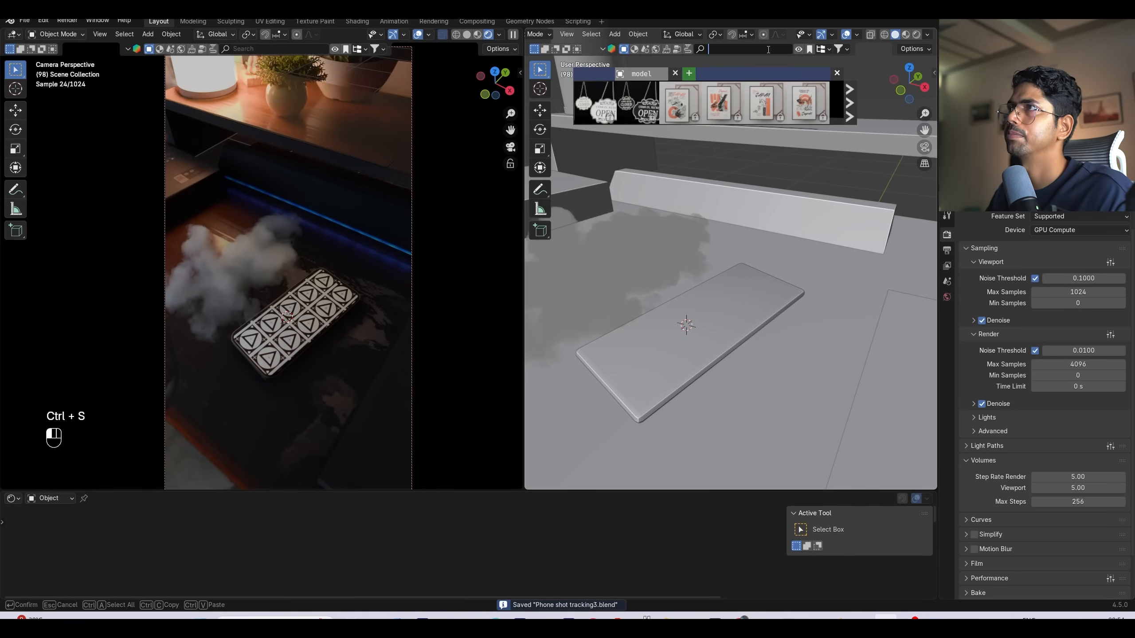
text(house)
key(Return)
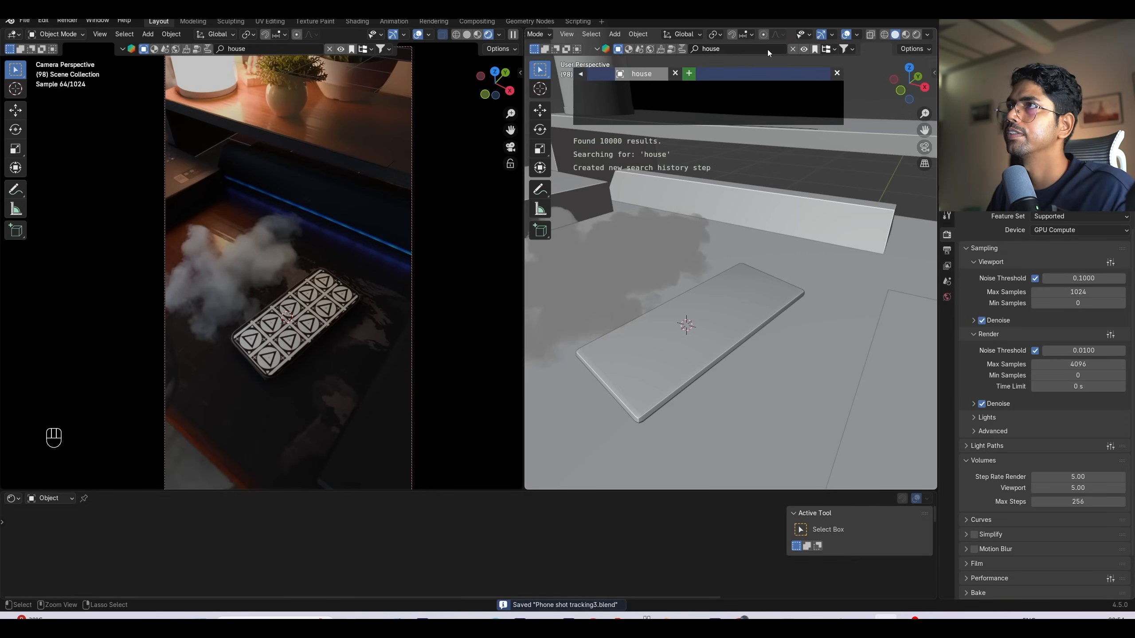
mouse_move(606, 110)
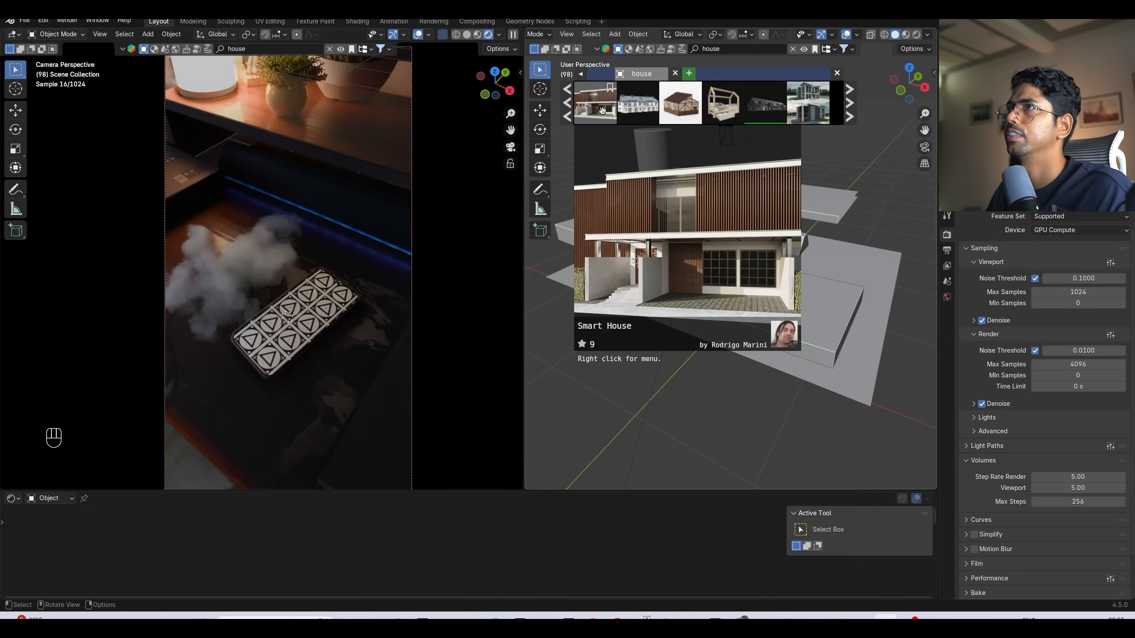
click(570, 107)
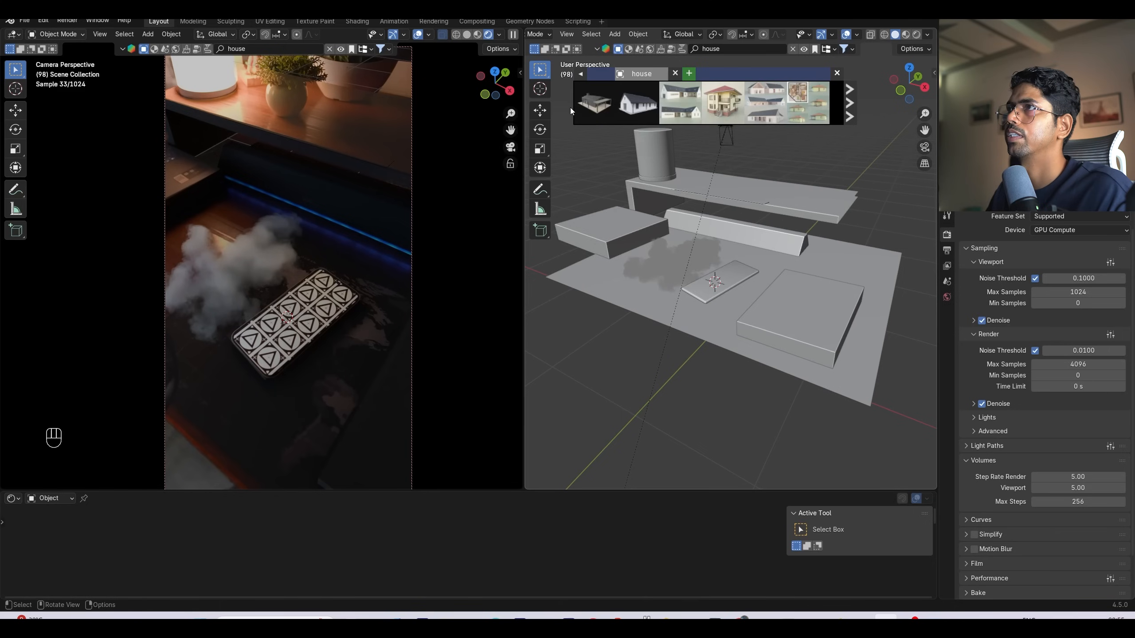
click(646, 108)
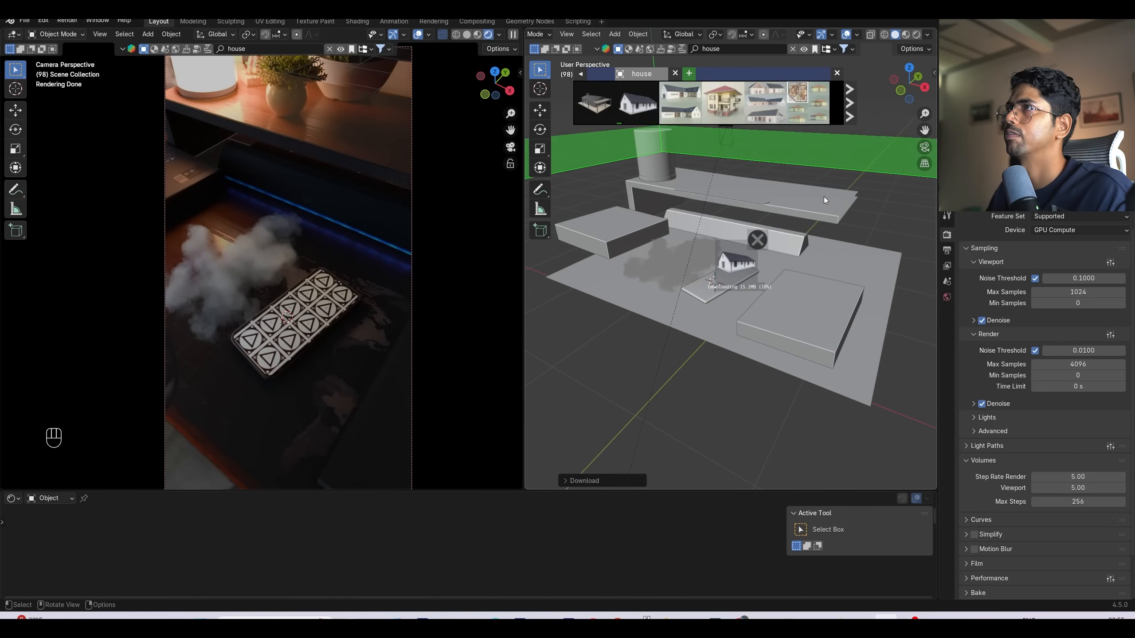
Step: Shift the house in the top view so it is centred over the phone
middle_drag(833, 298, 803, 296)
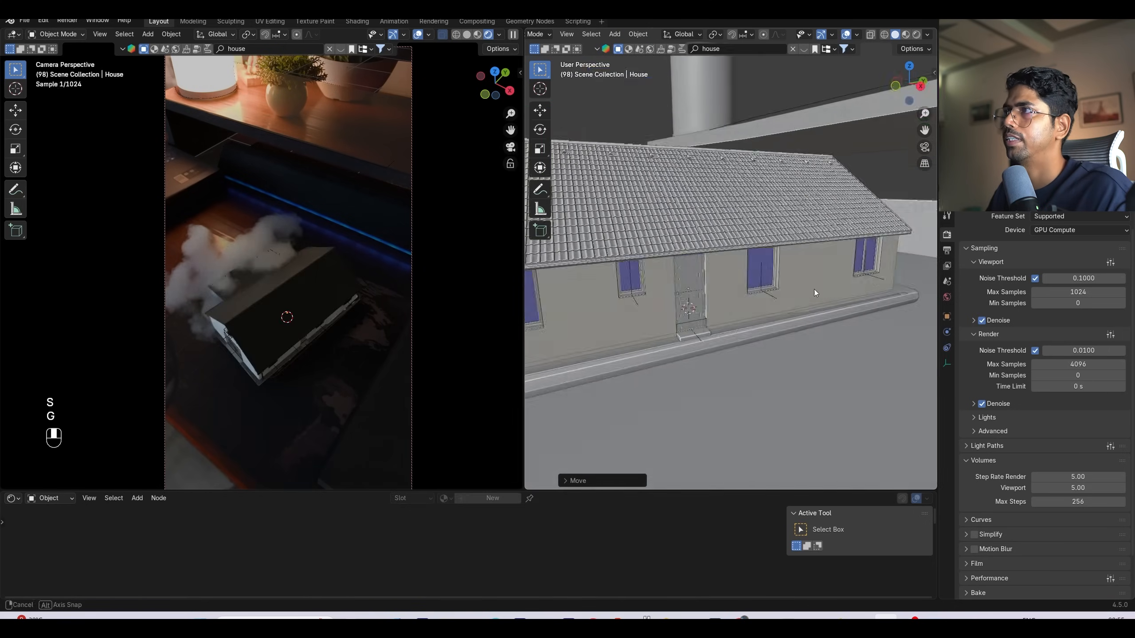
key(KP_7)
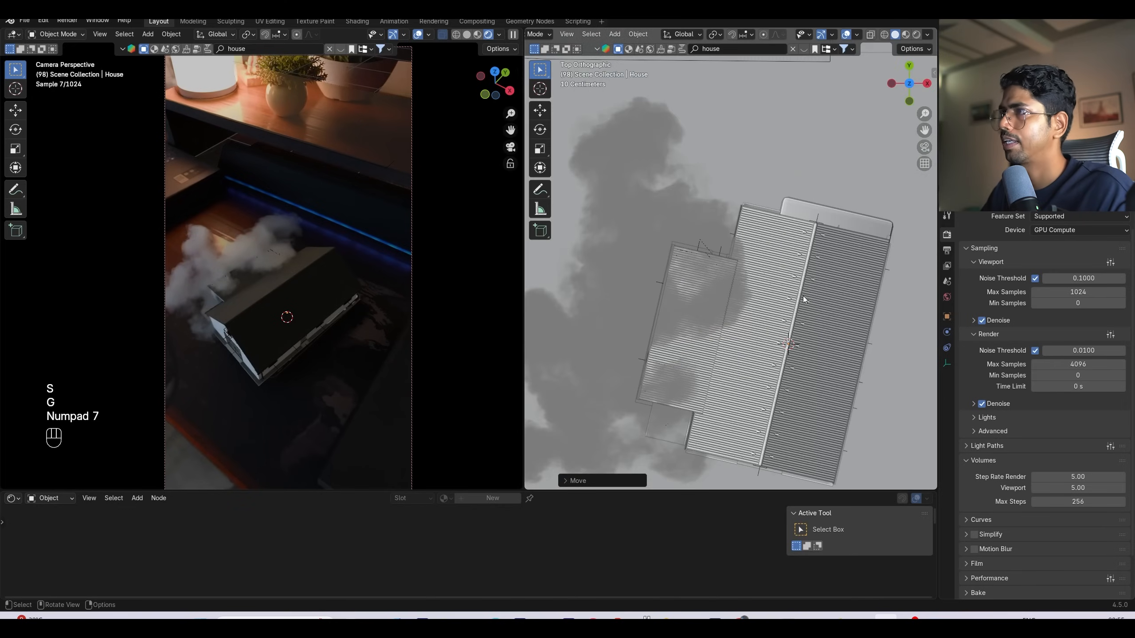
key(g)
click(830, 289)
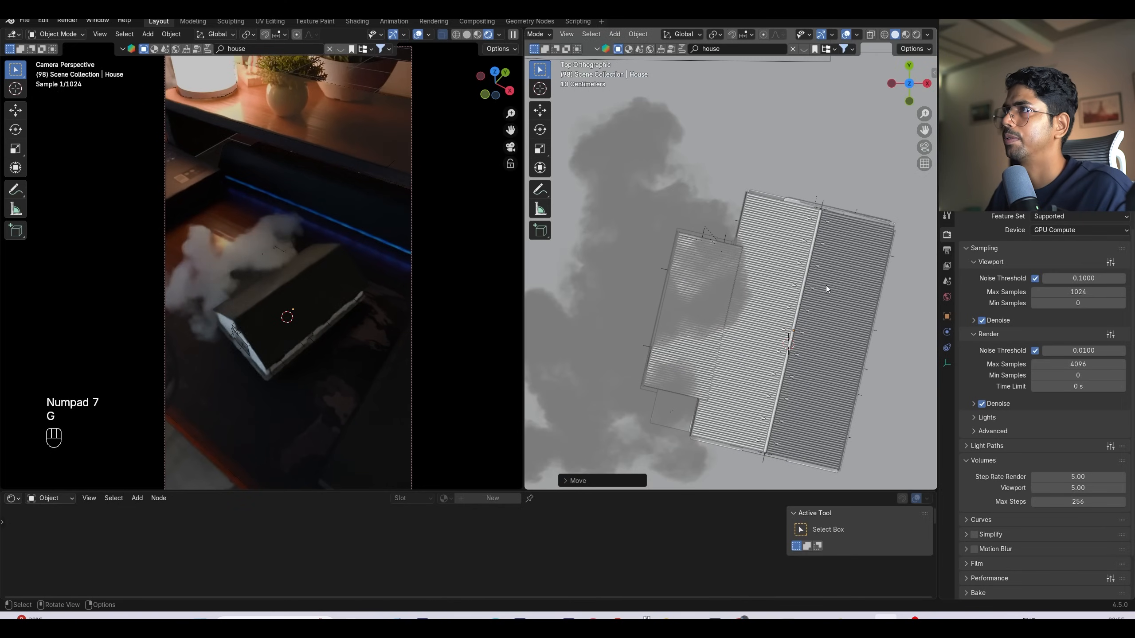
key(g)
click(833, 290)
Step: Fine-tune the house's scale on the phone, check it from several sides and save the file
middle_drag(832, 289, 783, 240)
key(s)
click(802, 277)
scroll(803, 279, down, 6)
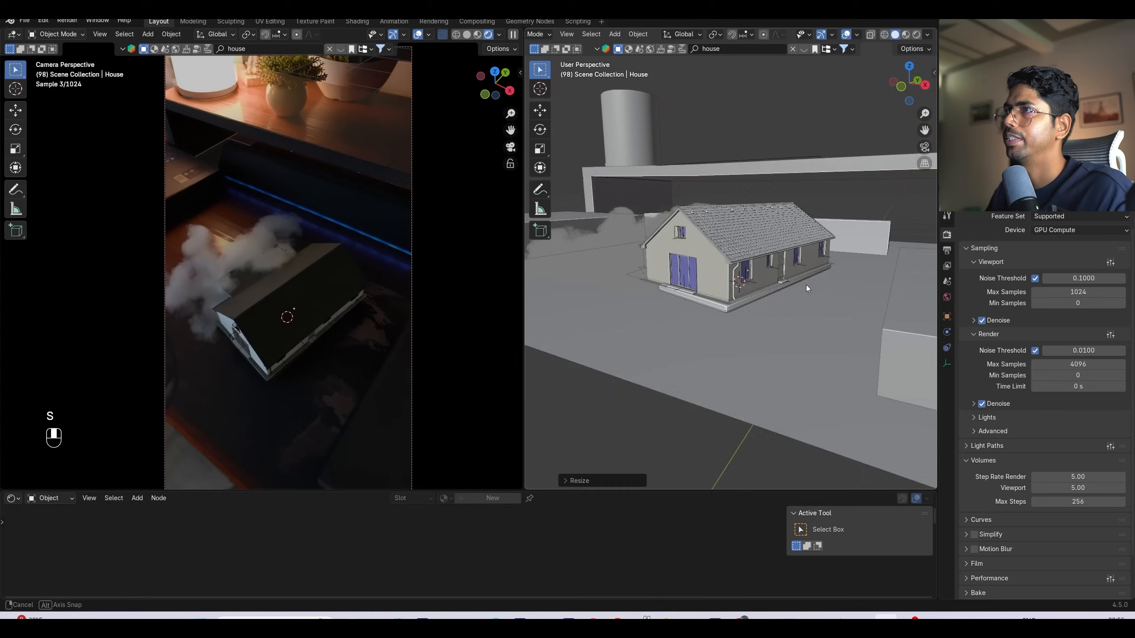
middle_drag(805, 285, 911, 313)
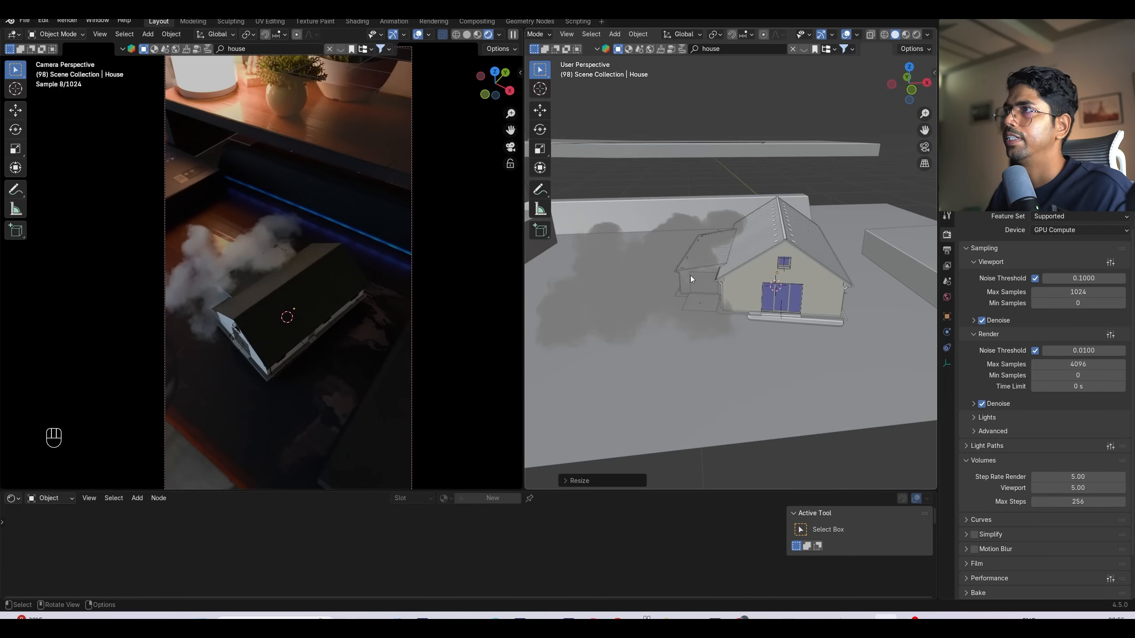
key(ctrl+s)
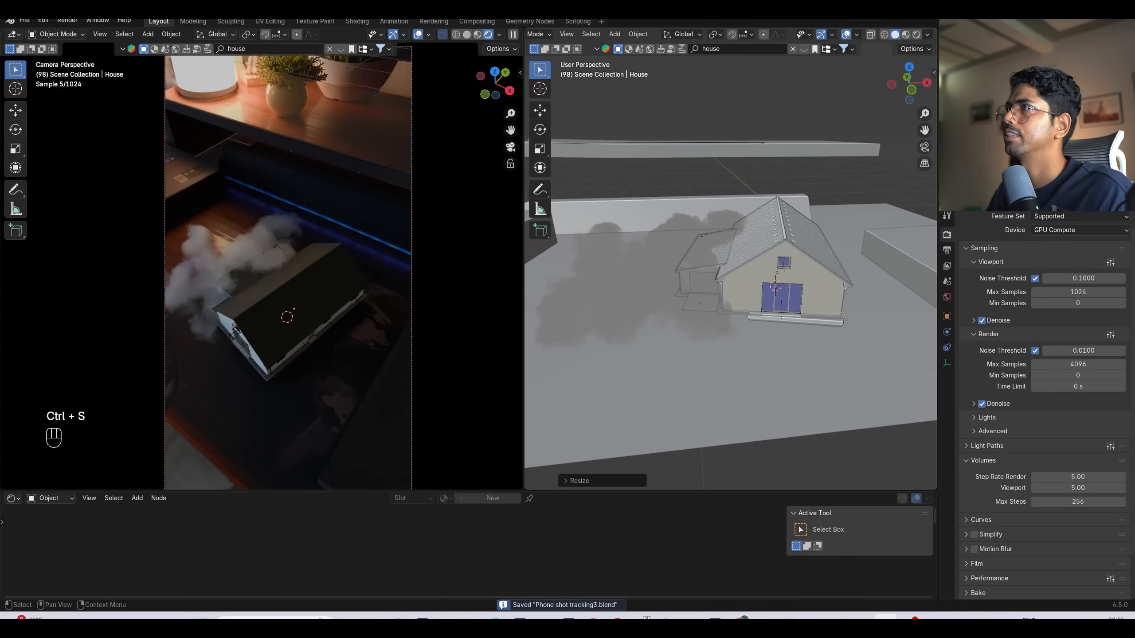
Step: Scale the stand-in block Cube.001 thinner along Z and apply its rotation and scale
click(647, 278)
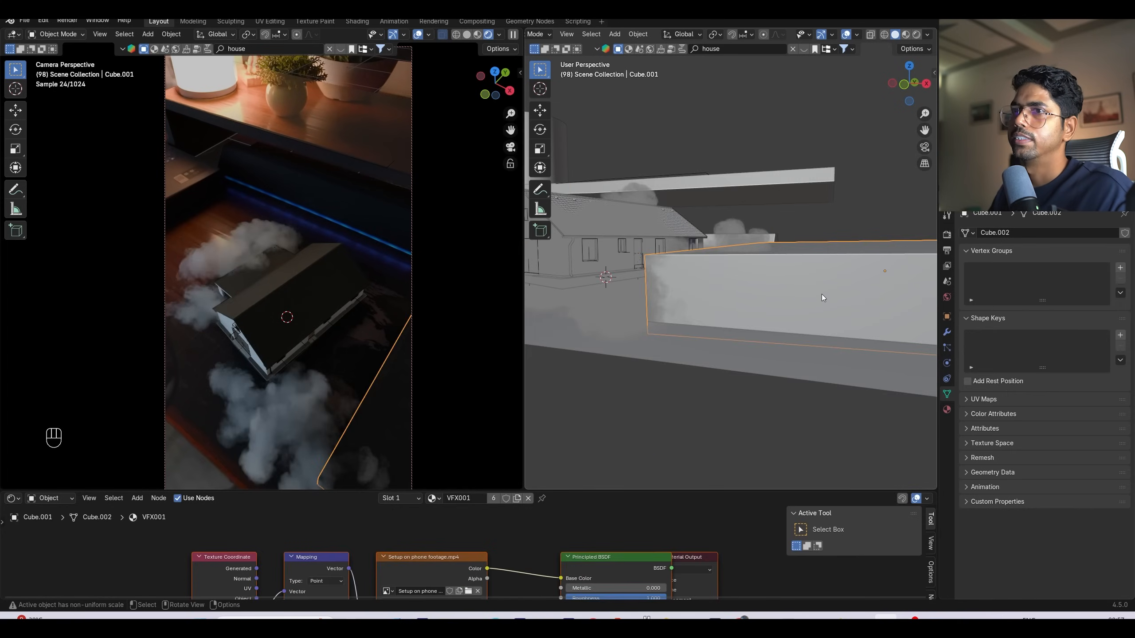
key(s)
key(z)
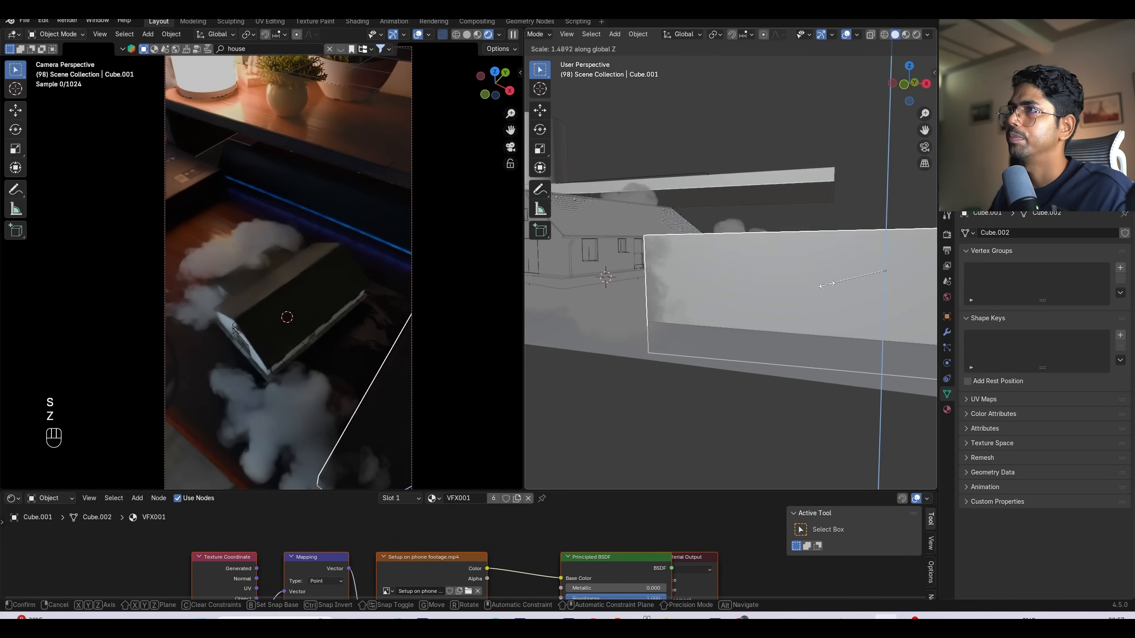
click(863, 268)
key(ctrl+a)
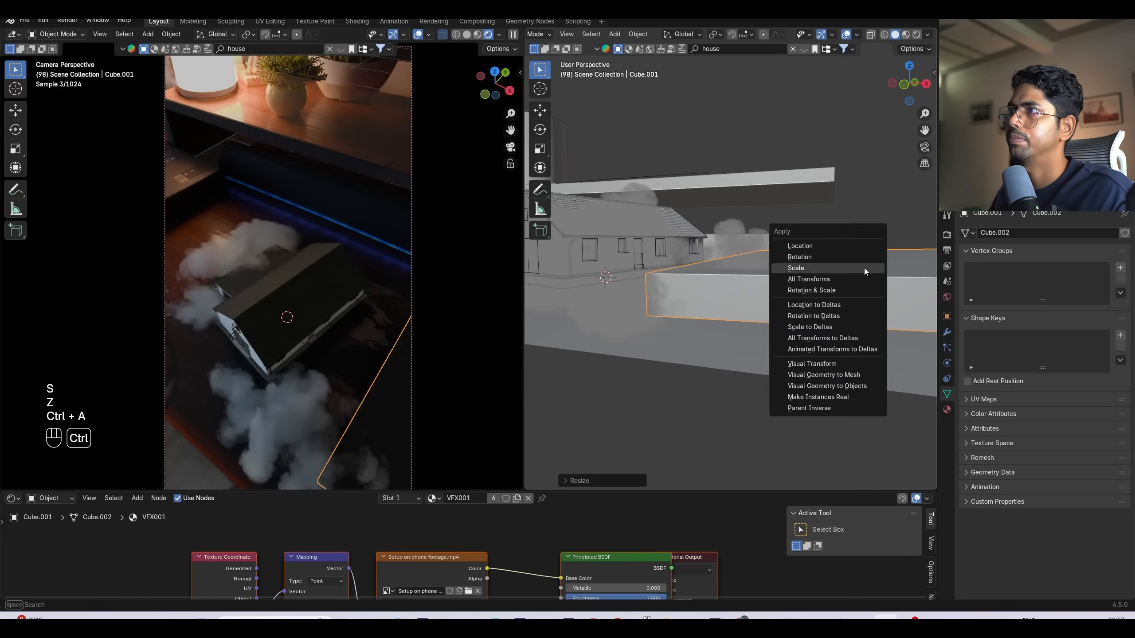
click(854, 293)
Step: Move the stand-in block along Z to sit at desk level and save the file
key(g)
key(z)
click(861, 289)
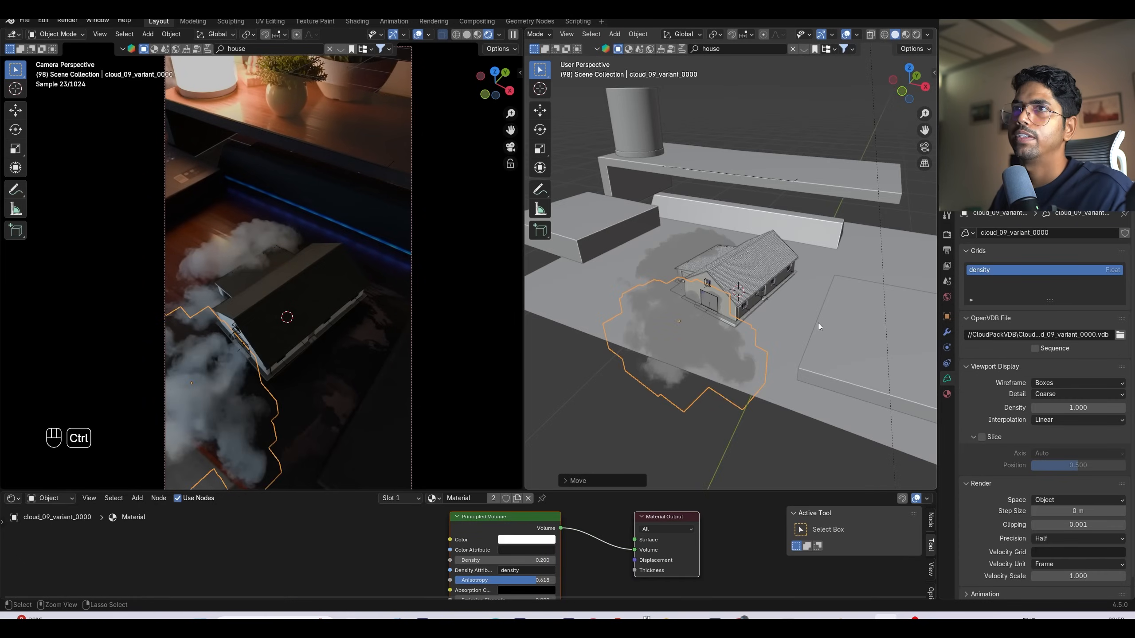
key(ctrl+s)
middle_drag(817, 323, 786, 300)
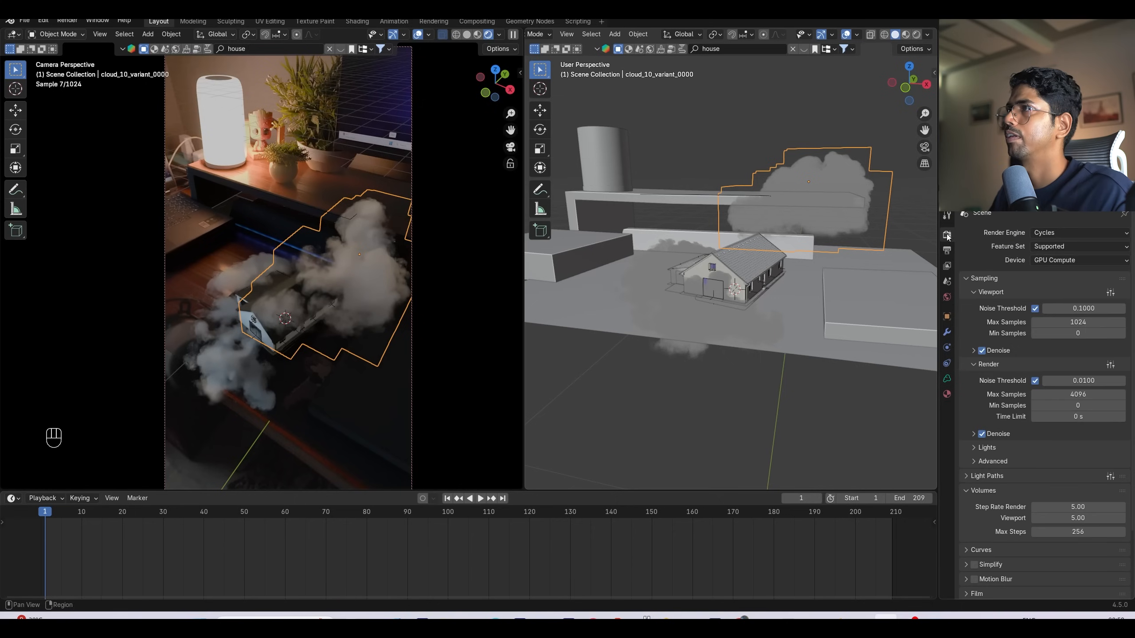
Step: Switch the render engine to EEVEE and play the animation in the camera view
click(1057, 232)
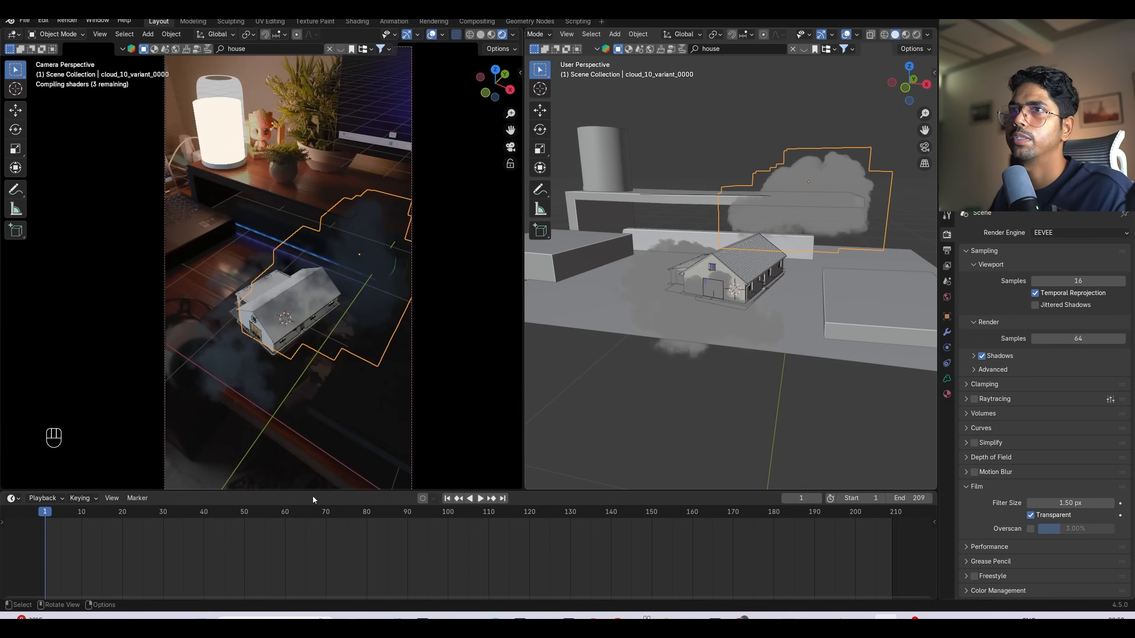
key(space)
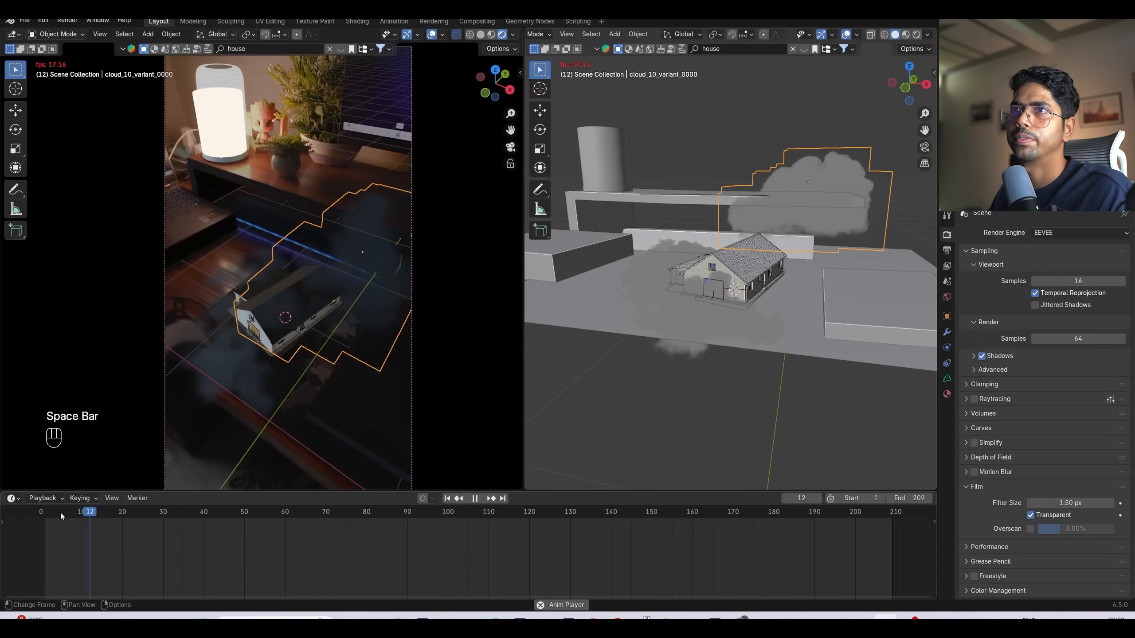
Step: Stop playback and move the cloud cloud_10_variant_0000 in top view to the desk's front edge near the camera
key(space)
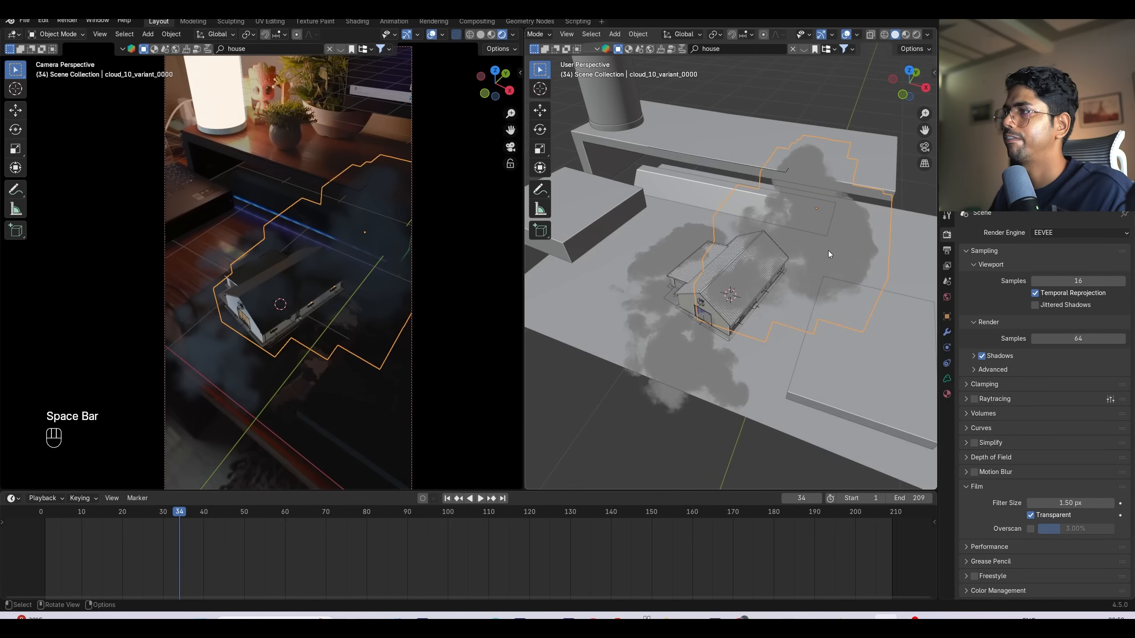
key(KP_7)
key(g)
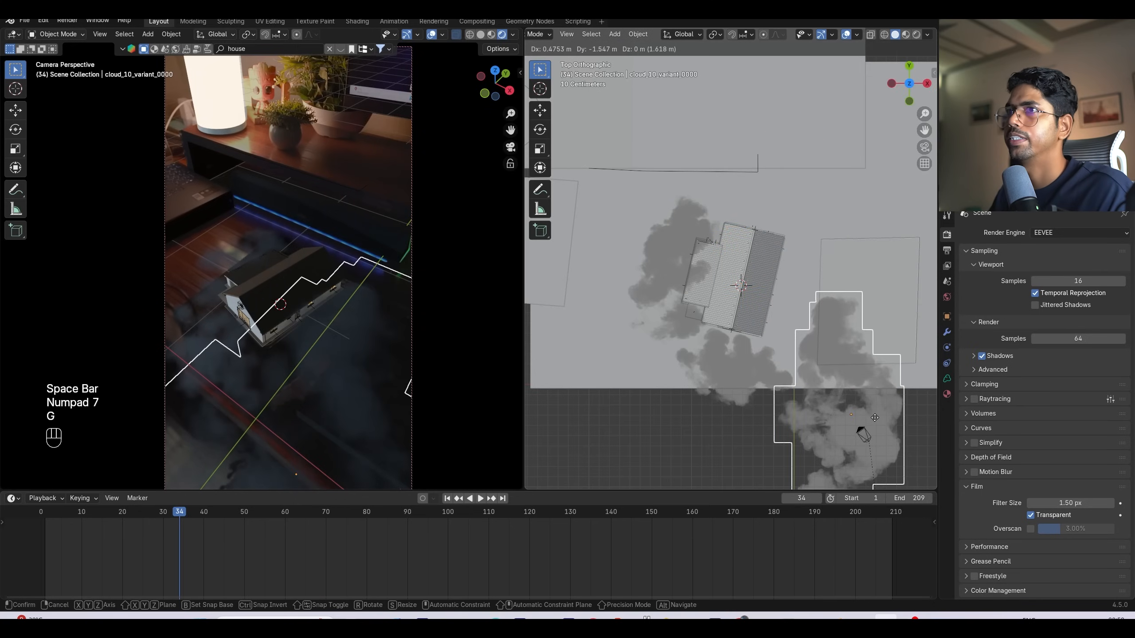
click(888, 408)
middle_drag(888, 408, 803, 366)
Step: Play the animation in the camera view to check the cloud placement around the house
key(space)
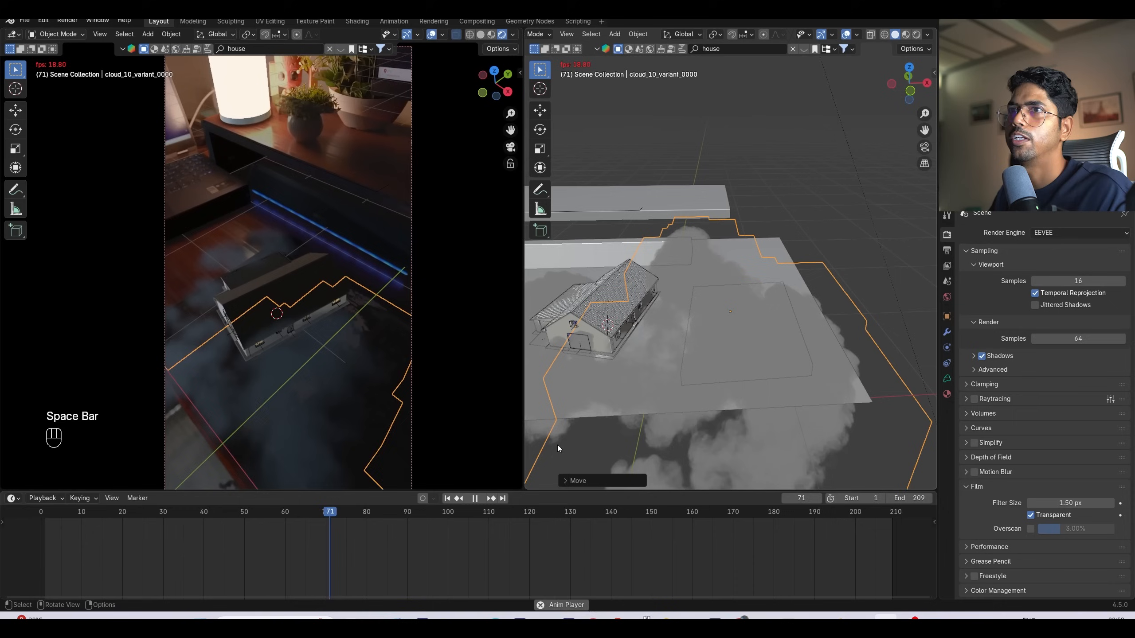
key(space)
key(space)
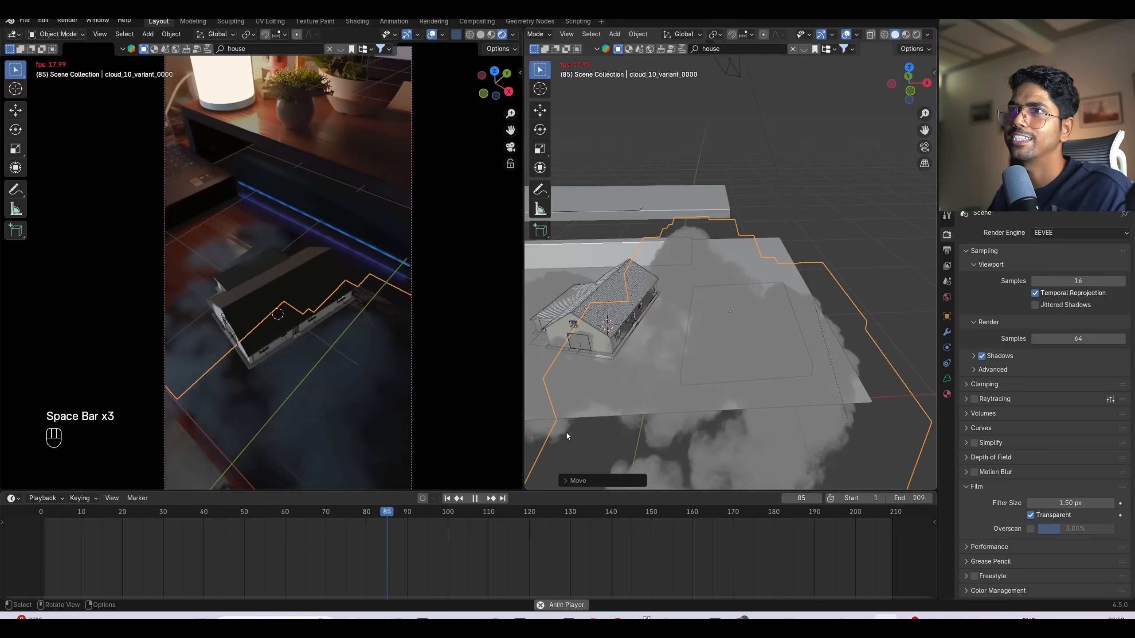
key(space)
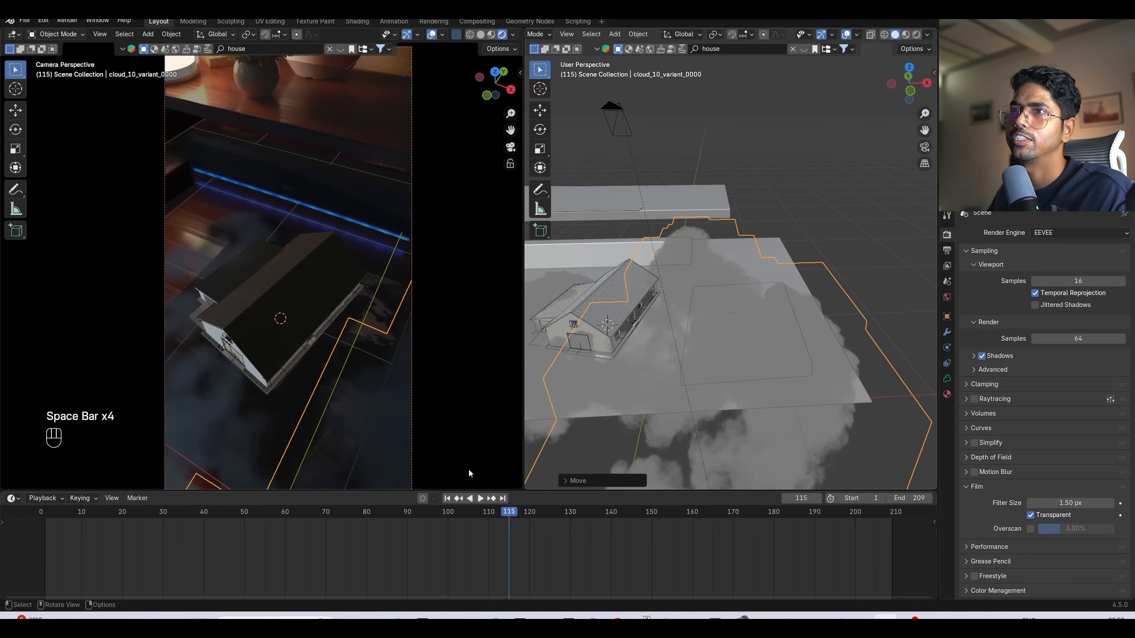
Step: Switch the render engine to Cycles and save the file
click(1062, 233)
click(1061, 269)
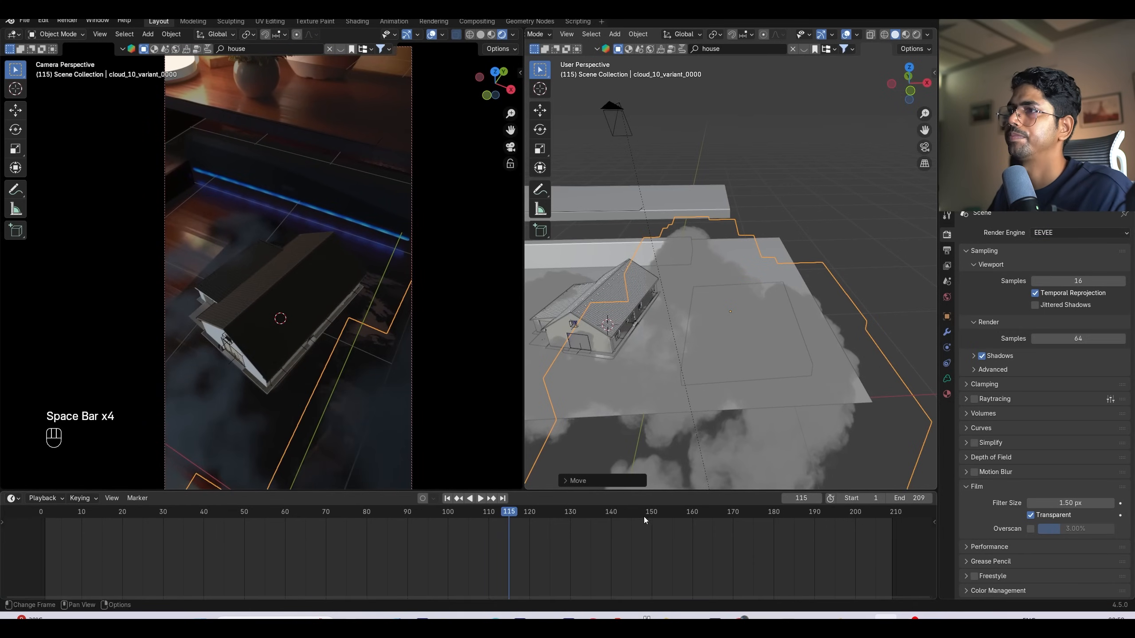
key(ctrl+s)
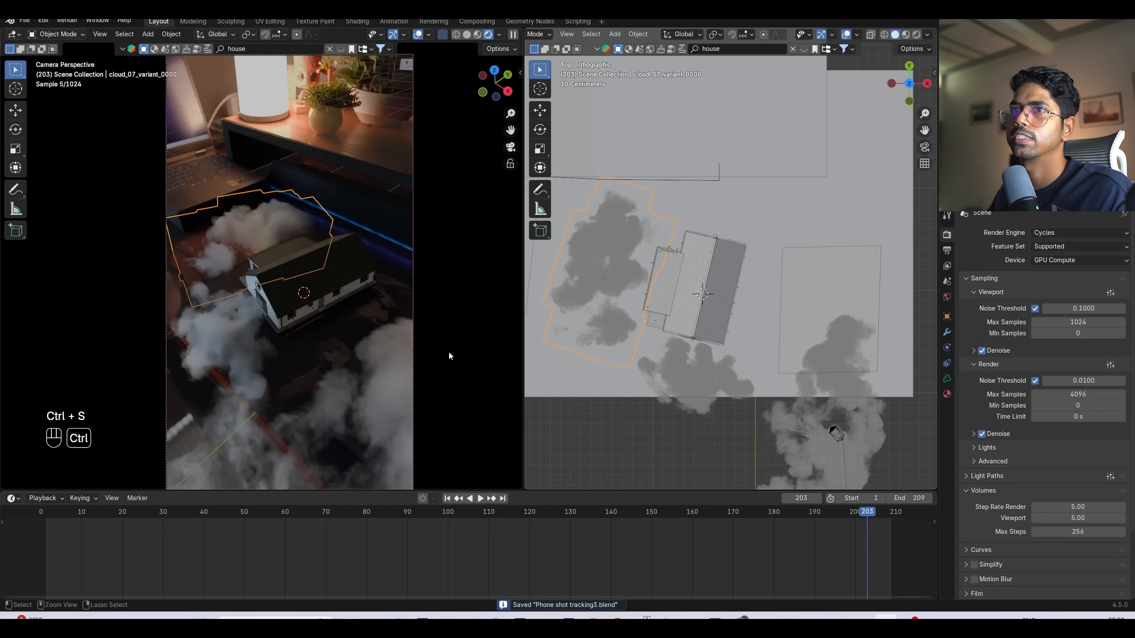
key(ctrl+s)
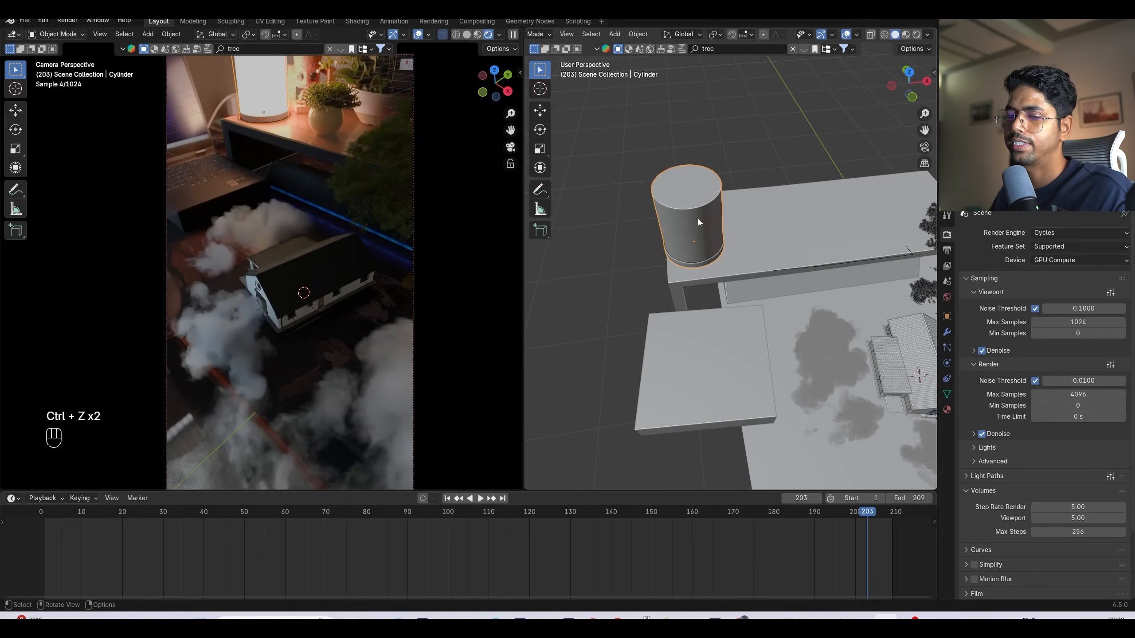
Step: Snap the 3D cursor to the top face of the lamp cylinder and add a point light there
key(Tab)
key(3)
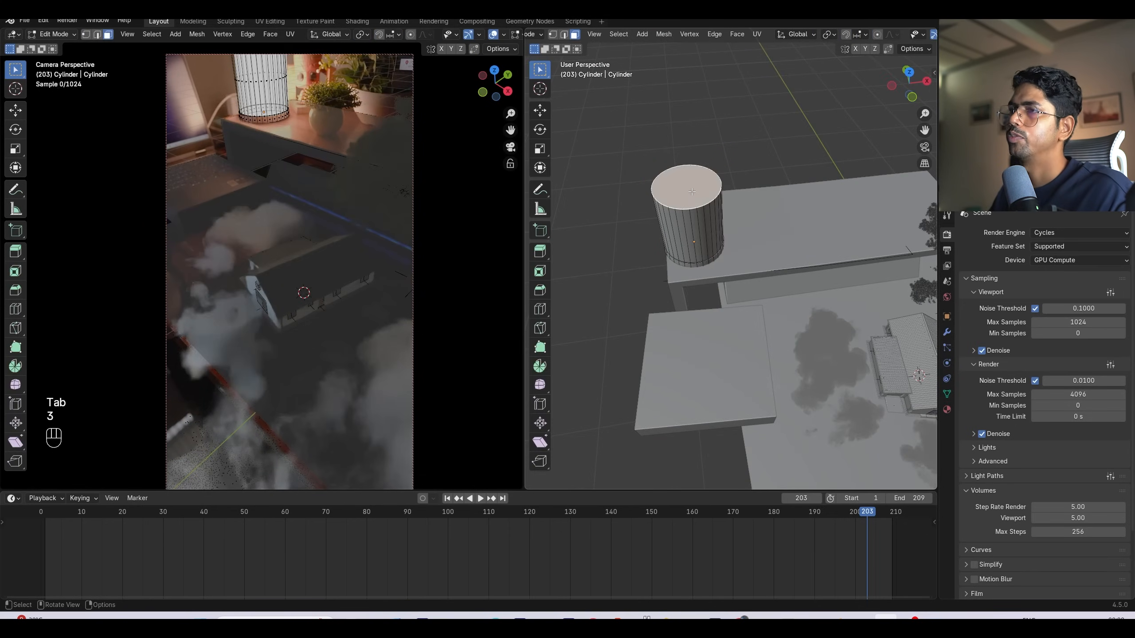
key(shift+s)
click(700, 255)
key(Tab)
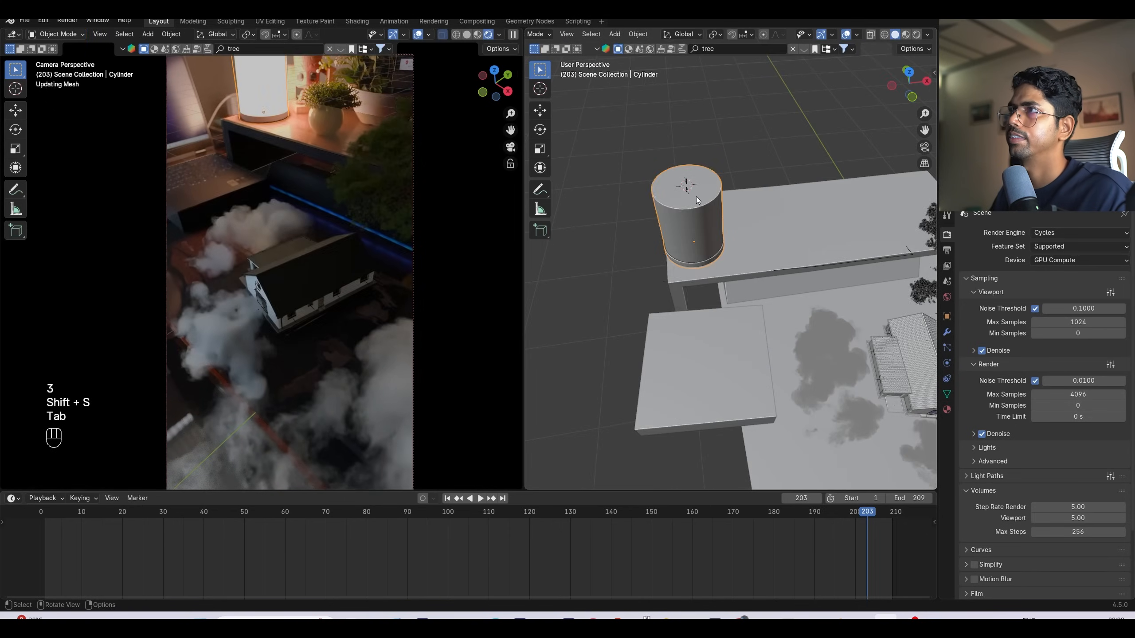
key(shift+a)
mouse_move(695, 197)
click(742, 198)
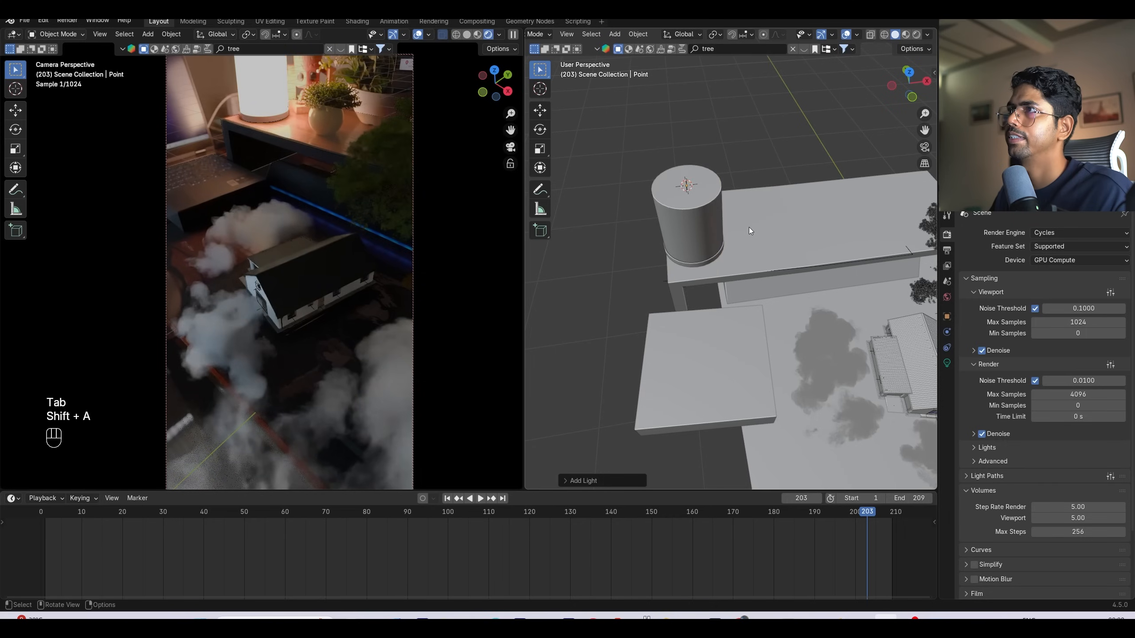
Step: Enable colour temperature for the point light and set it to 2000 K
click(946, 363)
click(1073, 312)
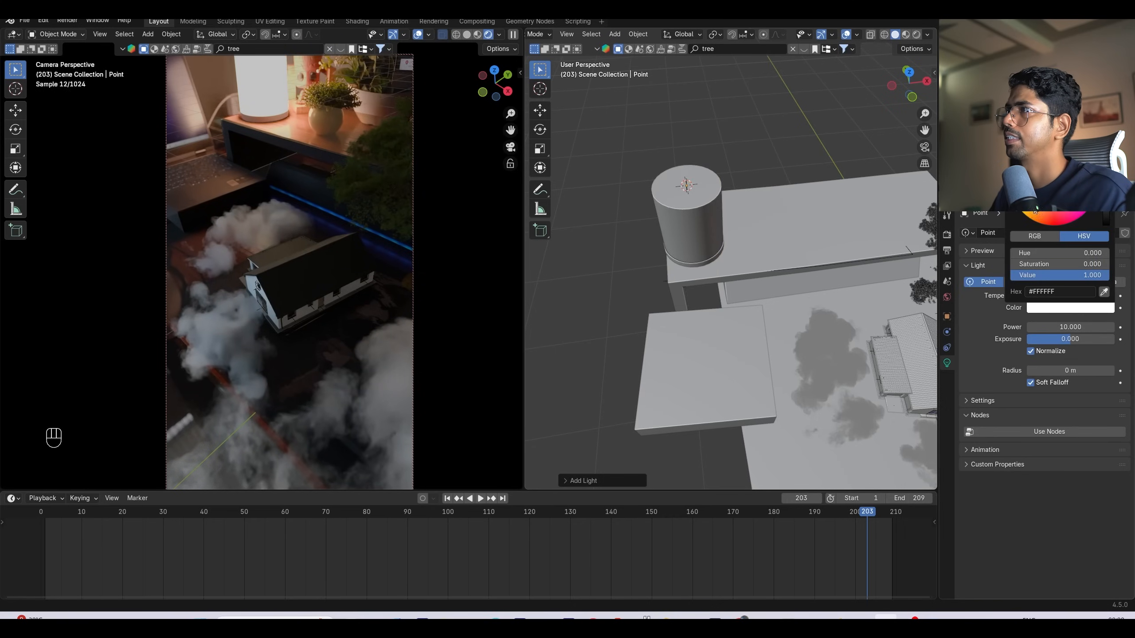
click(1030, 295)
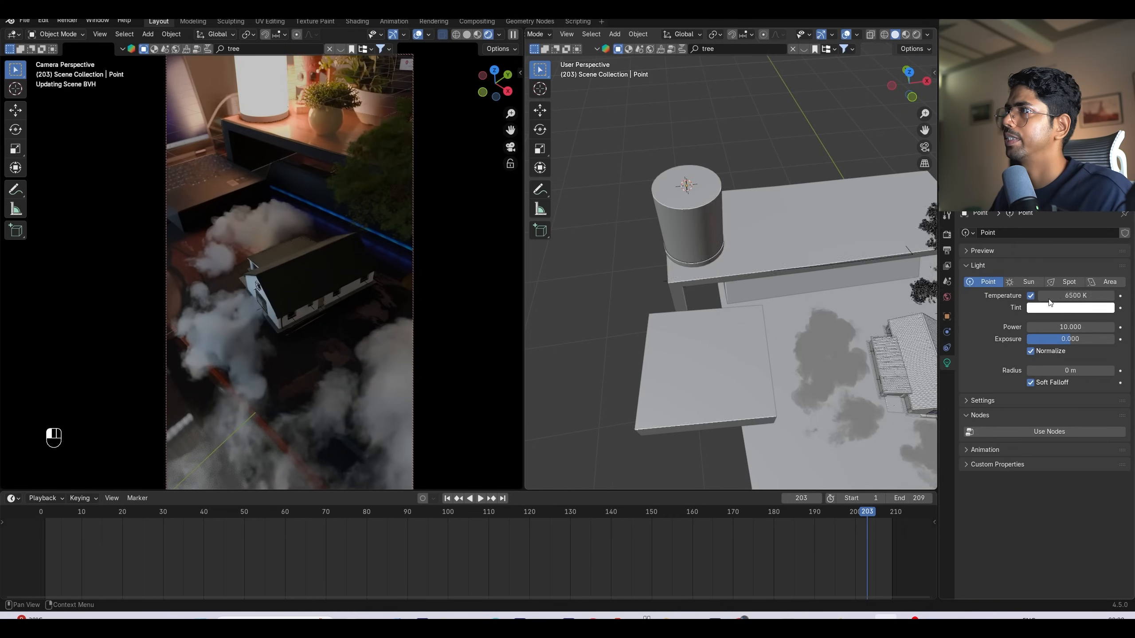
click(1061, 295)
text(2000)
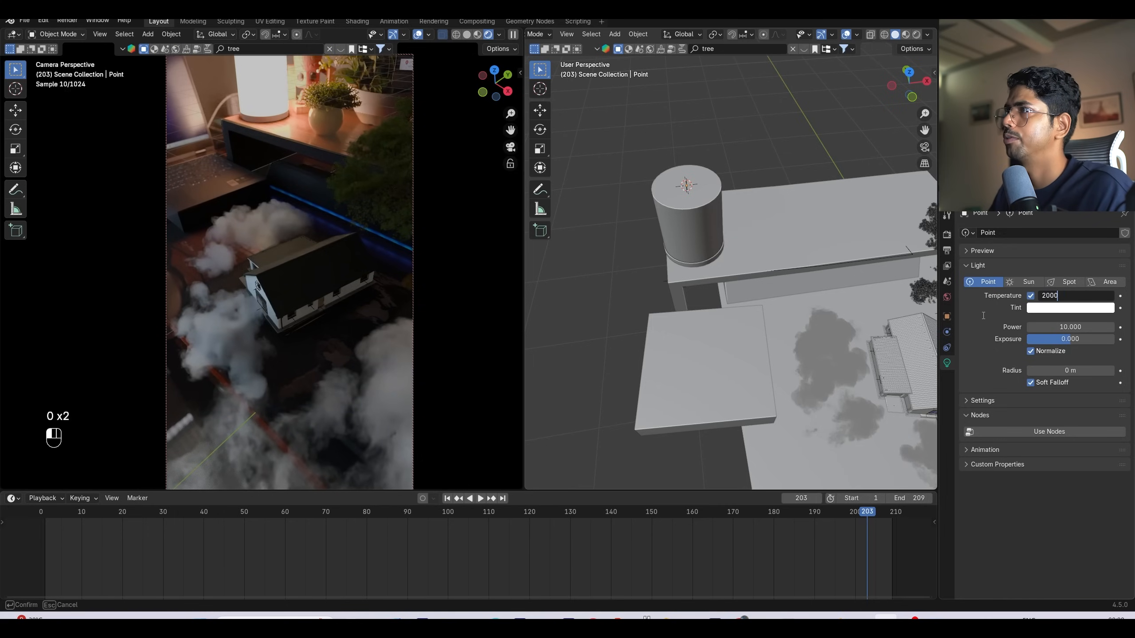
key(Return)
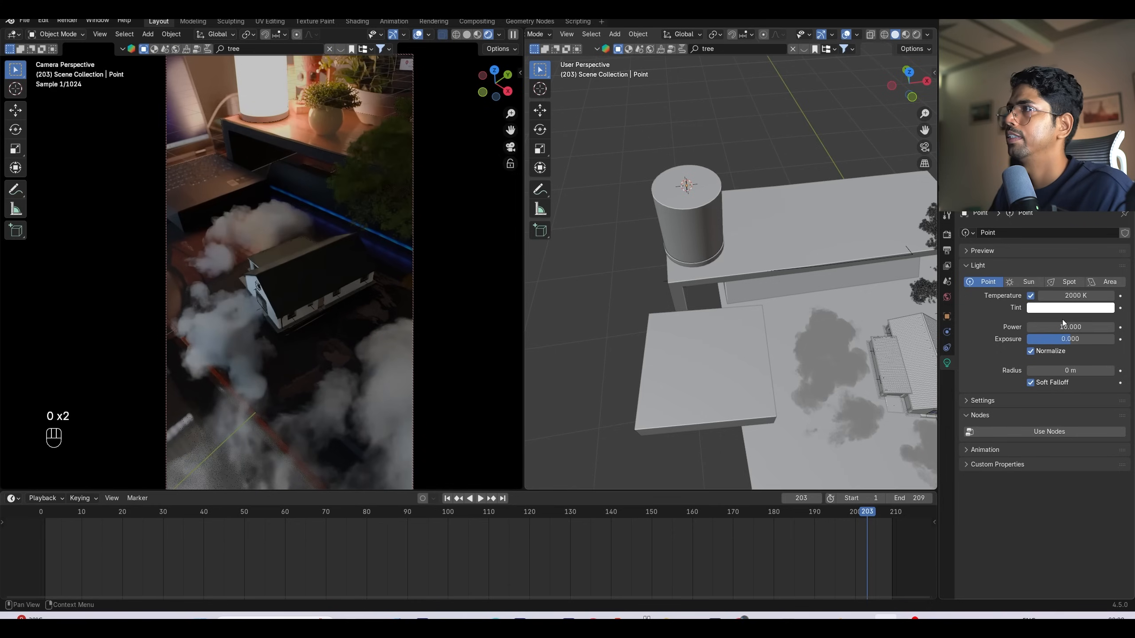
Step: Try a power of 10000 on the point light
click(1048, 327)
text(1)
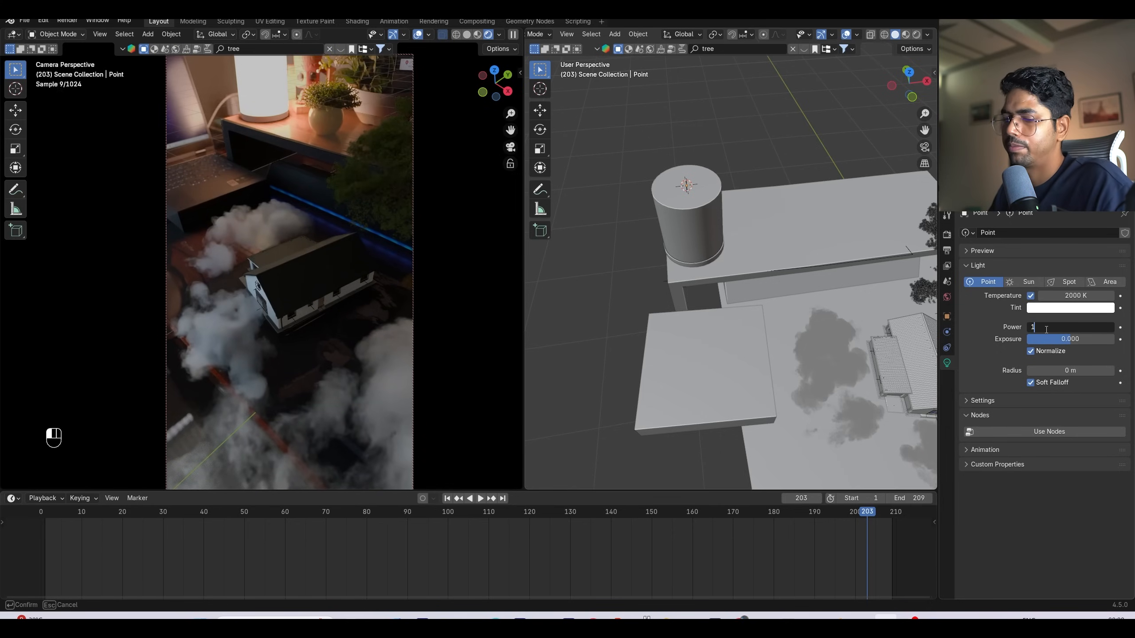
text(0000)
key(Return)
Step: Set the point light's radius to 1 m
middle_drag(773, 286, 732, 223)
shift+middle_drag(732, 223, 754, 263)
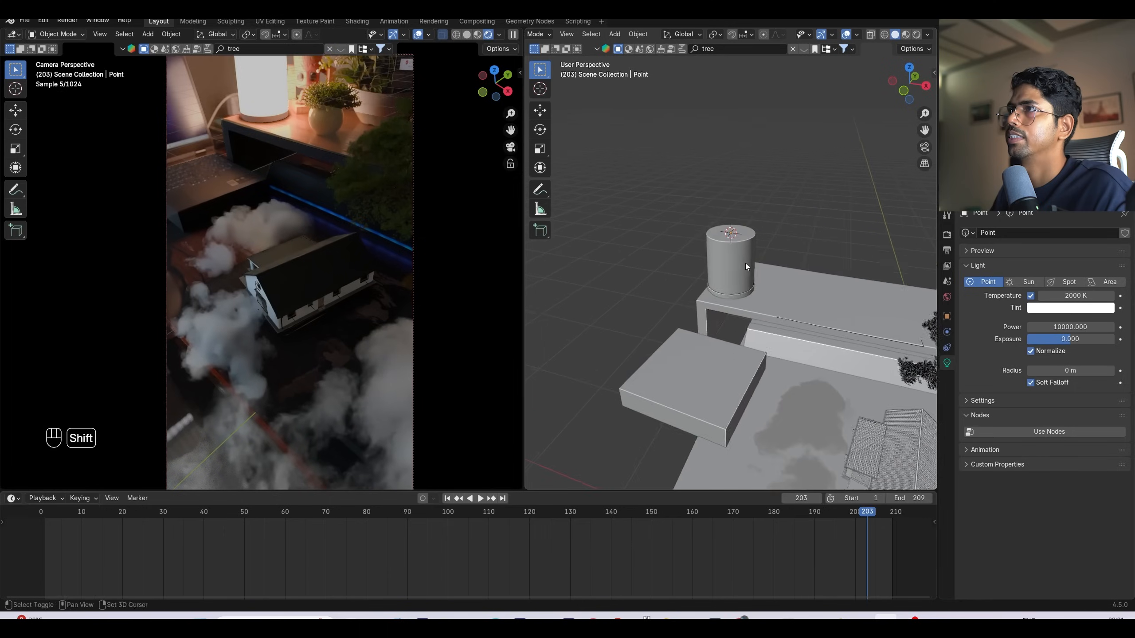
scroll(755, 262, up, 3)
mouse_move(1069, 371)
mouse_down()
mouse_move(1112, 371)
mouse_move(1062, 373)
mouse_up()
click(1061, 373)
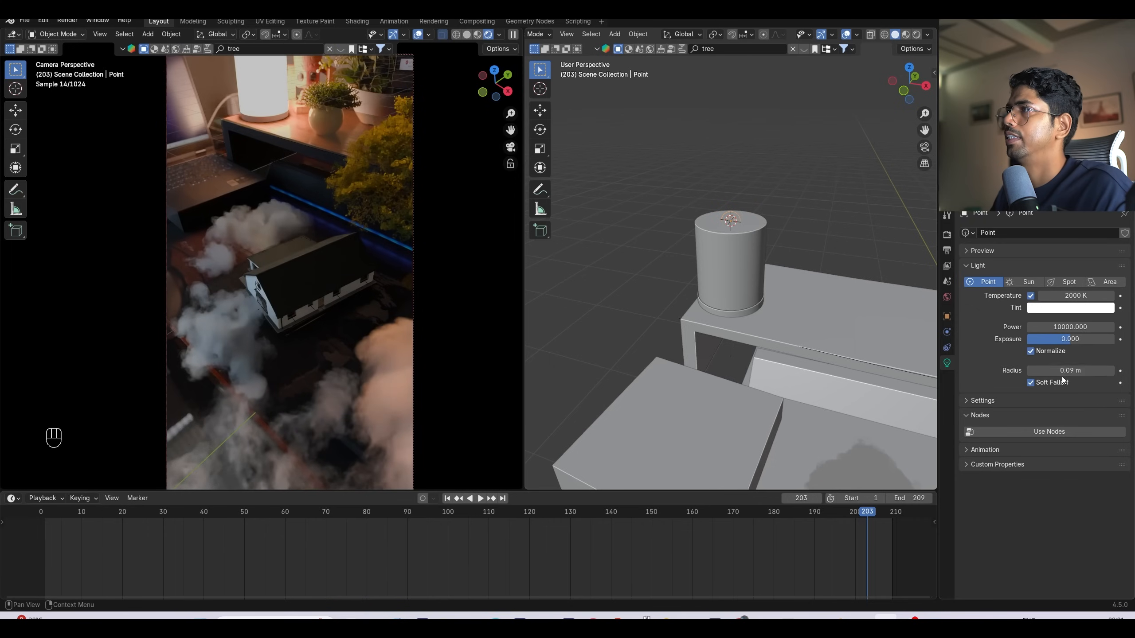
text(1)
key(Return)
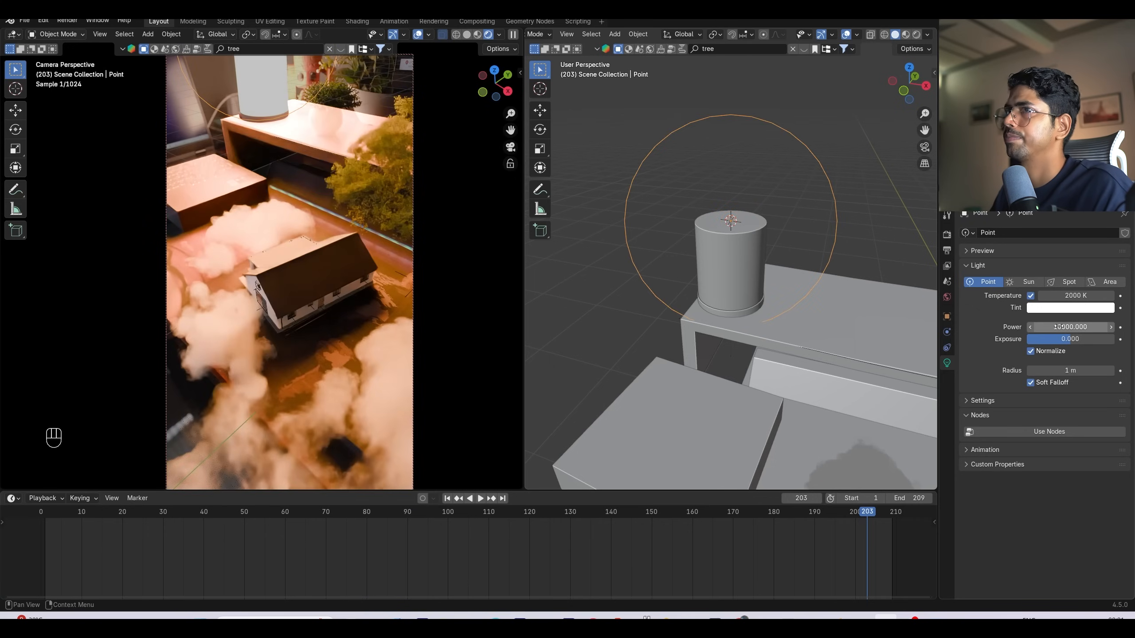
Step: Lower the point light's power to 100 and save the file
click(1039, 327)
click(1038, 326)
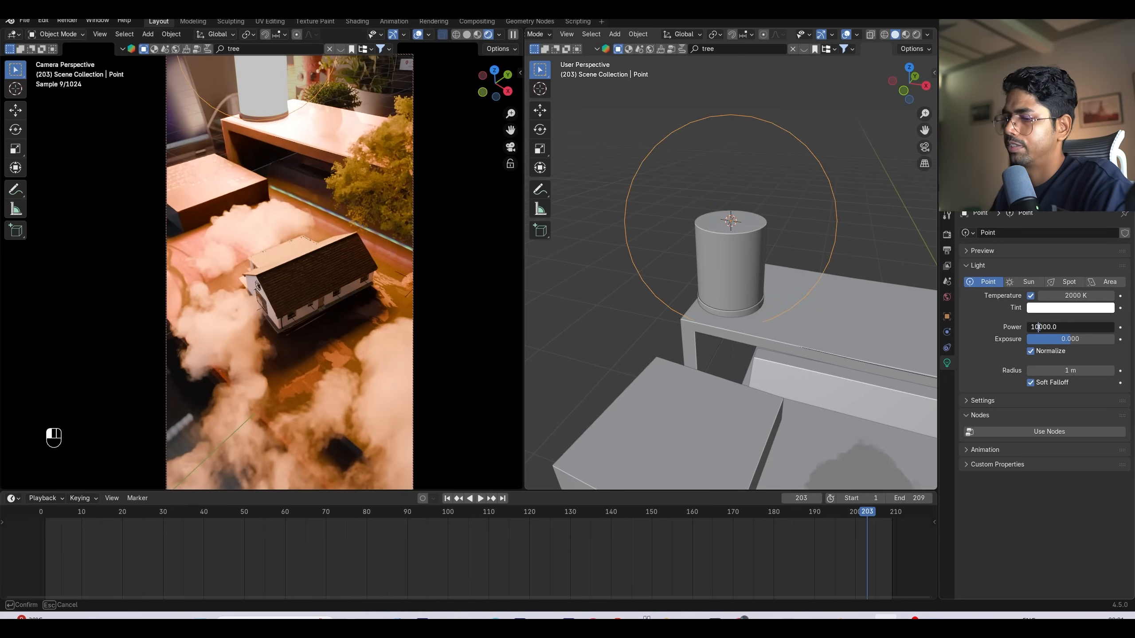
key(BackSpace)
key(Return)
click(1054, 327)
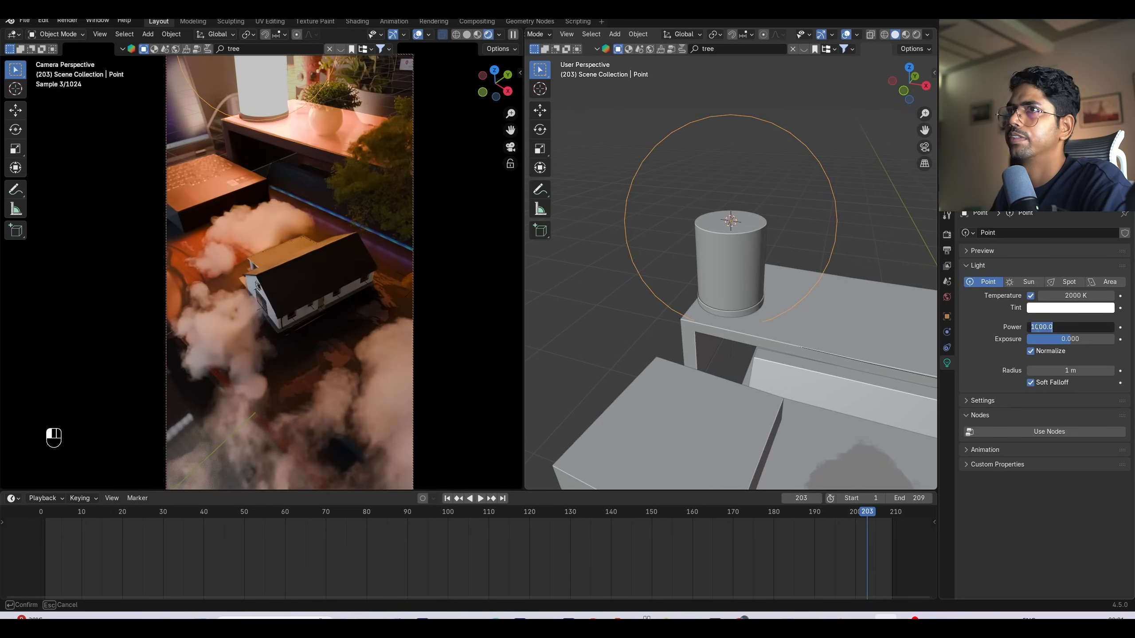
key(BackSpace)
key(Return)
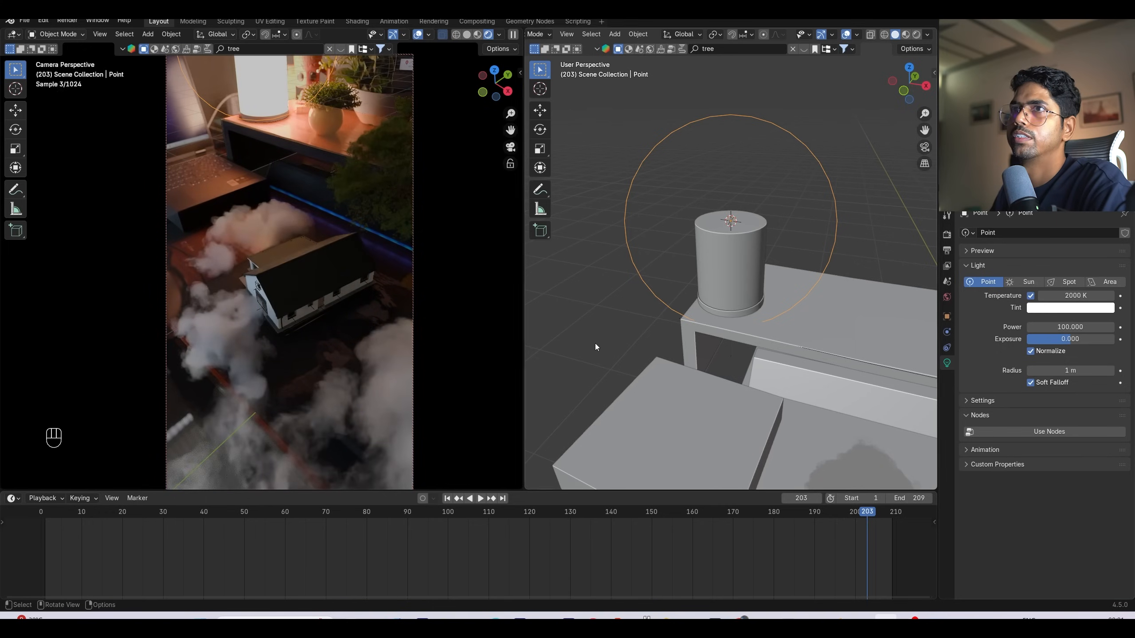
key(ctrl+s)
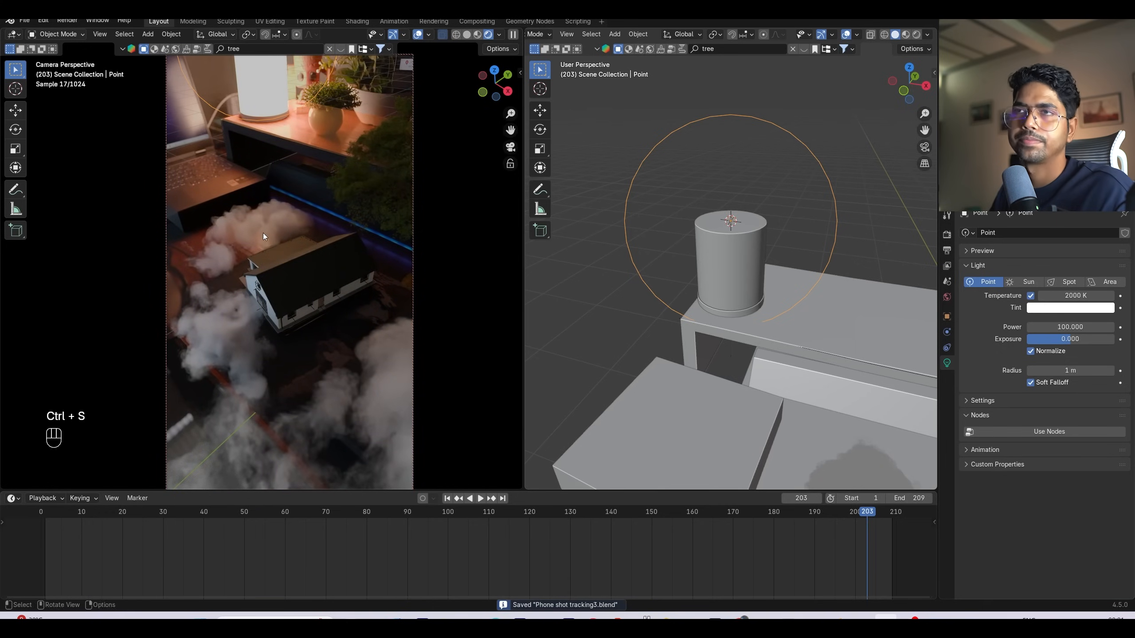
Step: Make the laptop stand-in Cube and the shelf Plane.001 shadow catchers
click(262, 232)
scroll(1022, 469, down, 3)
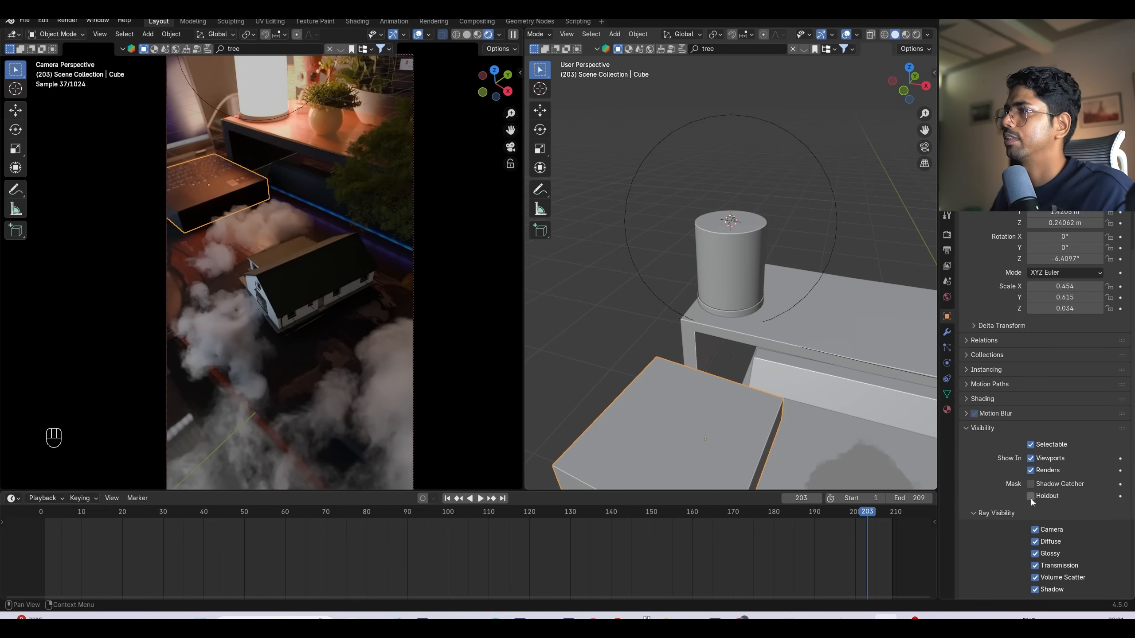
click(1030, 485)
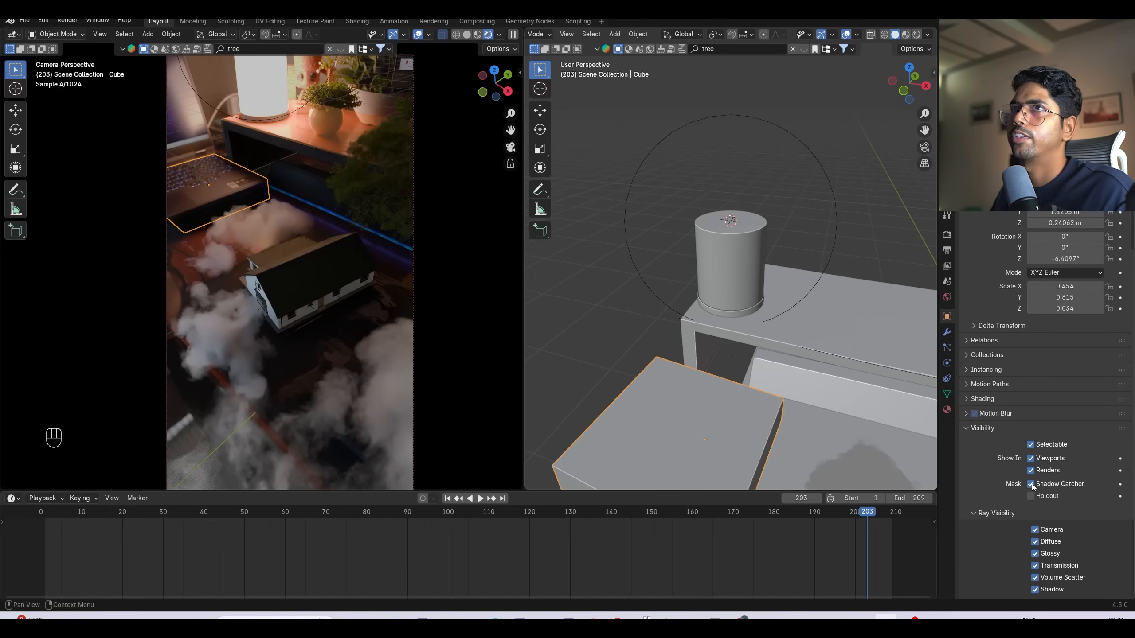
click(831, 337)
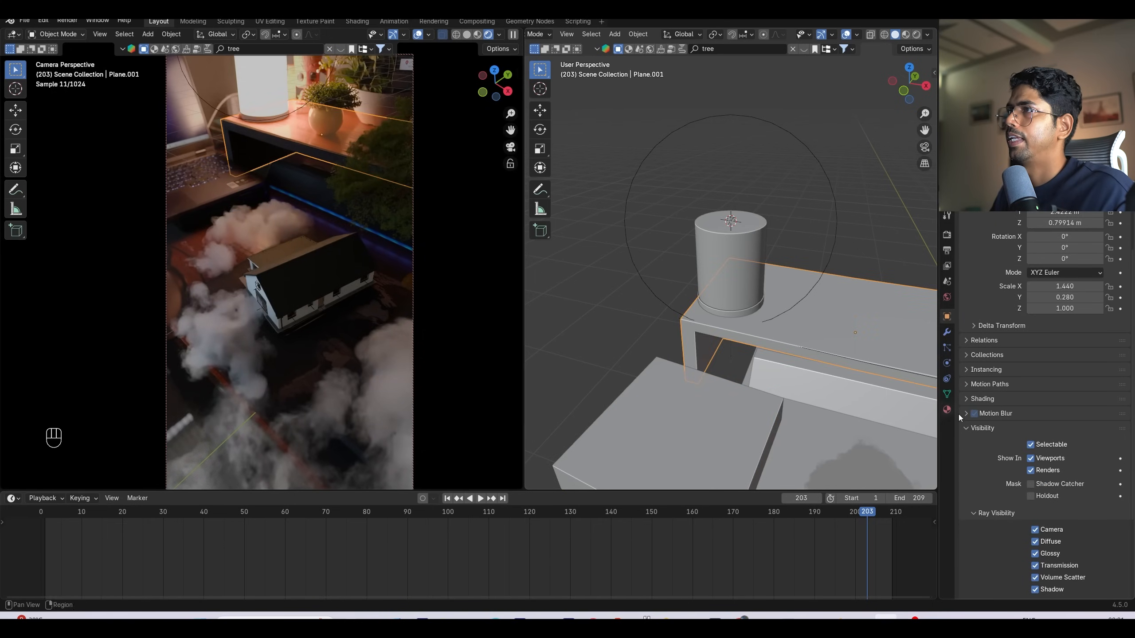
shift+middle_drag(883, 412, 713, 308)
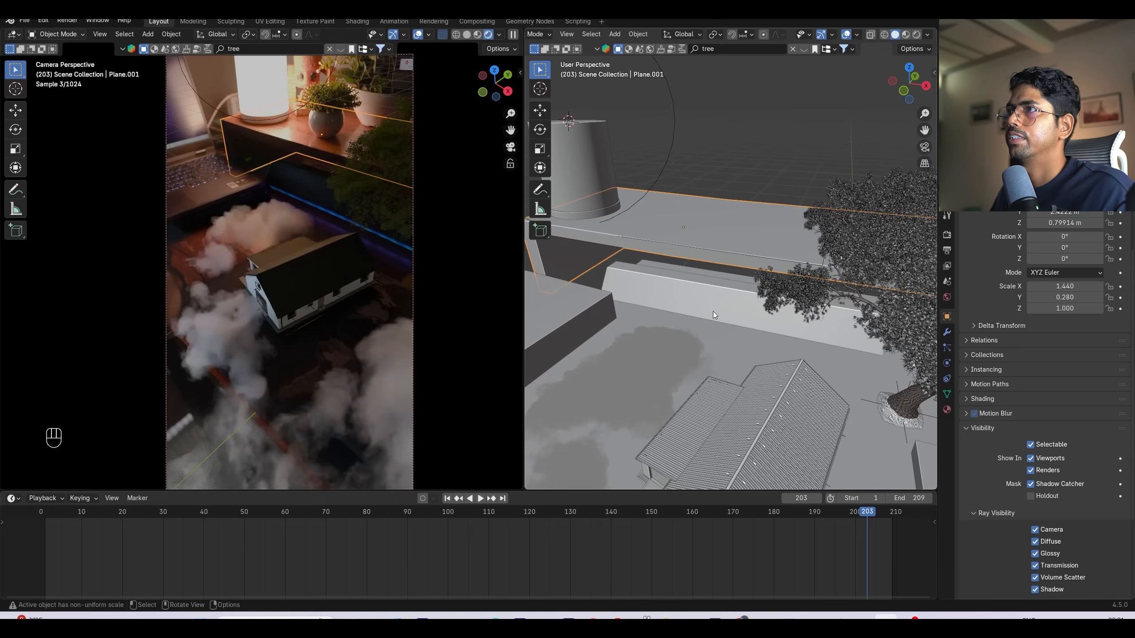
Step: Make the stand-in blocks Cube.002 and Cube.001 shadow catchers and save the file
click(714, 308)
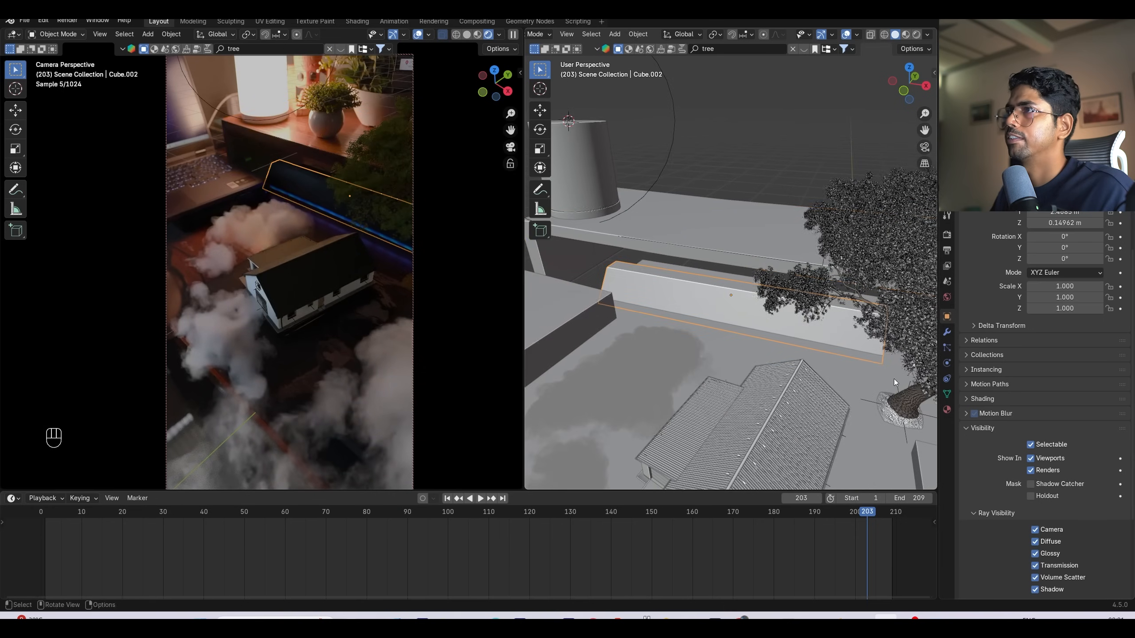
click(1031, 484)
middle_drag(715, 344, 693, 348)
click(563, 275)
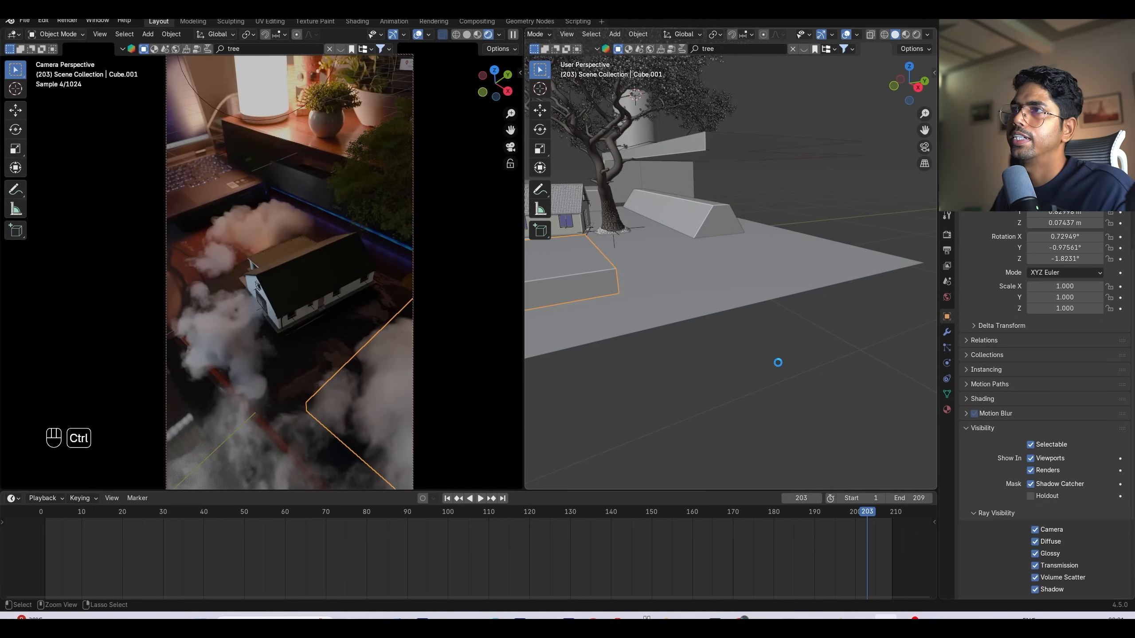
key(ctrl+s)
Step: Search the model library for statue and place the Bronze buffalo statue in the scene
middle_drag(692, 344, 748, 342)
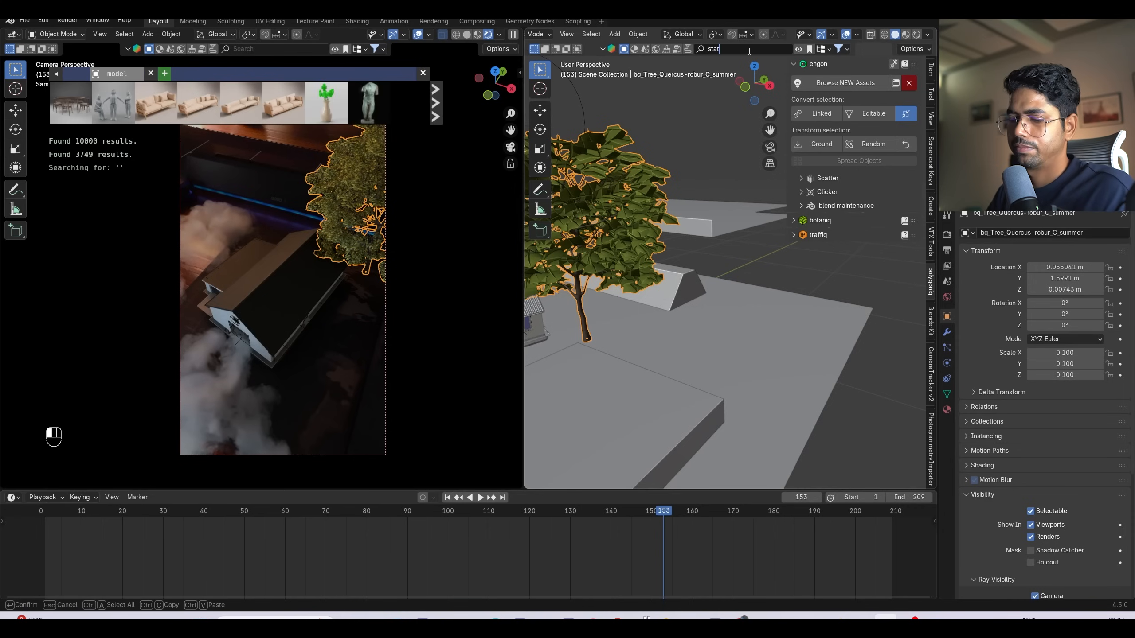
mouse_move(202, 112)
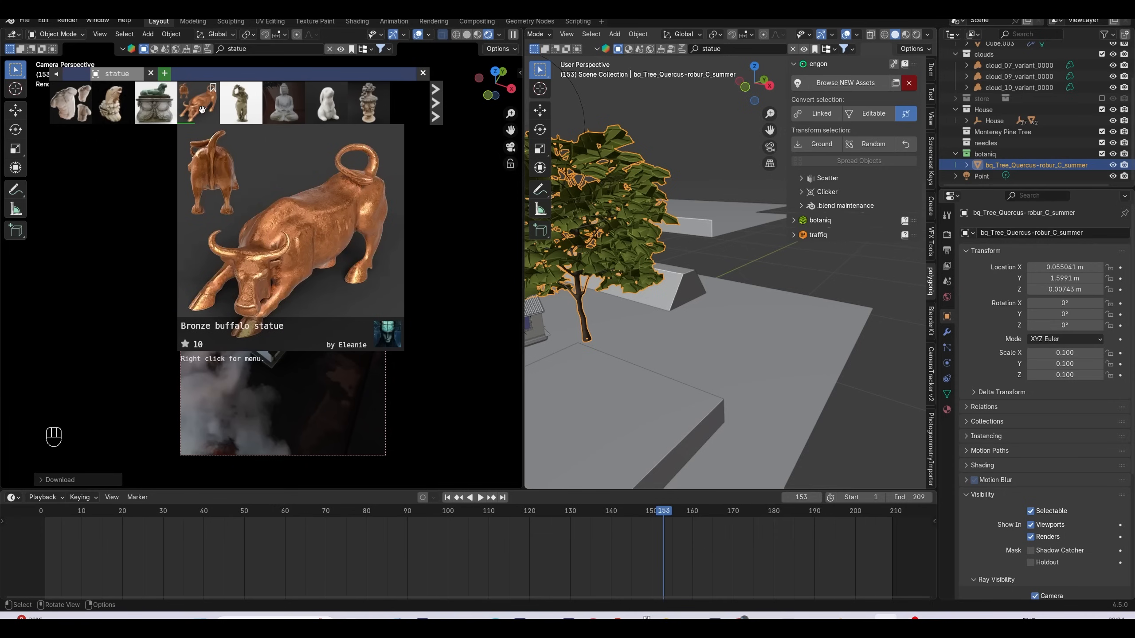
drag(203, 110, 671, 273)
Step: Exclude the House collection from the view layer and hide the tree bq_Tree_Quercus-robur_C_summer in the viewport
scroll(711, 273, down, 3)
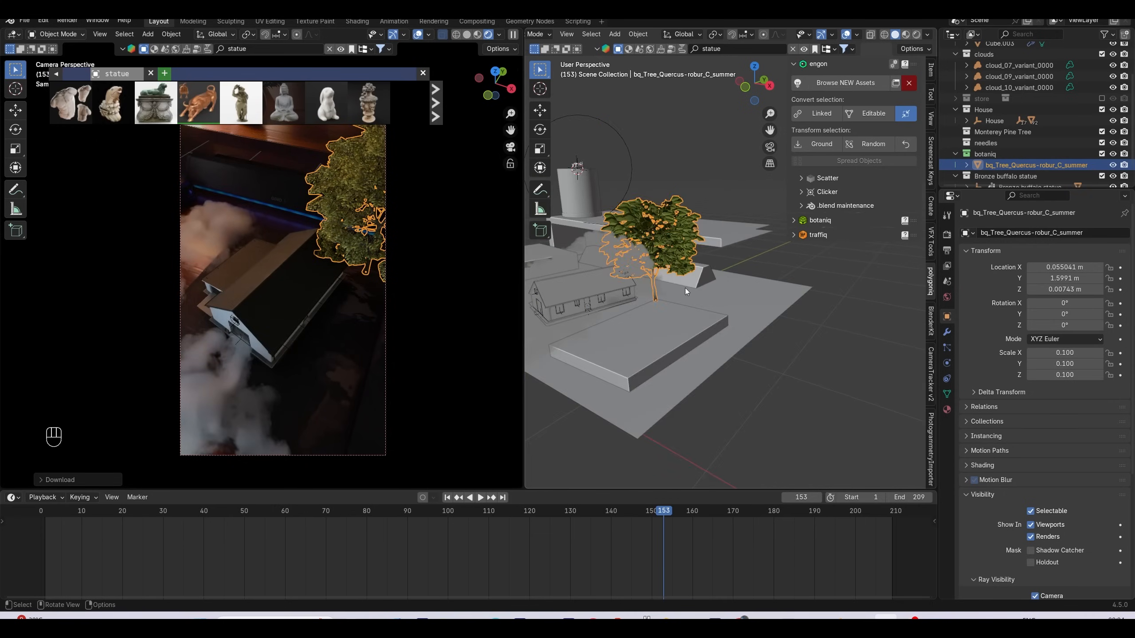
mouse_move(684, 289)
middle_down()
mouse_move(747, 306)
mouse_move(699, 299)
middle_up()
click(699, 298)
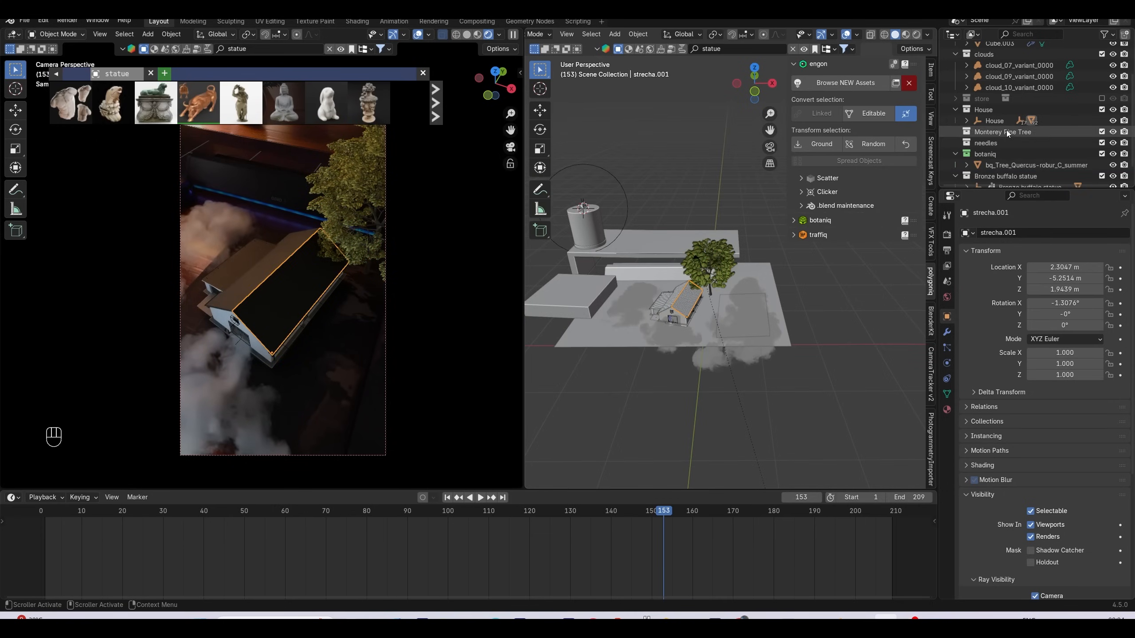
click(1101, 109)
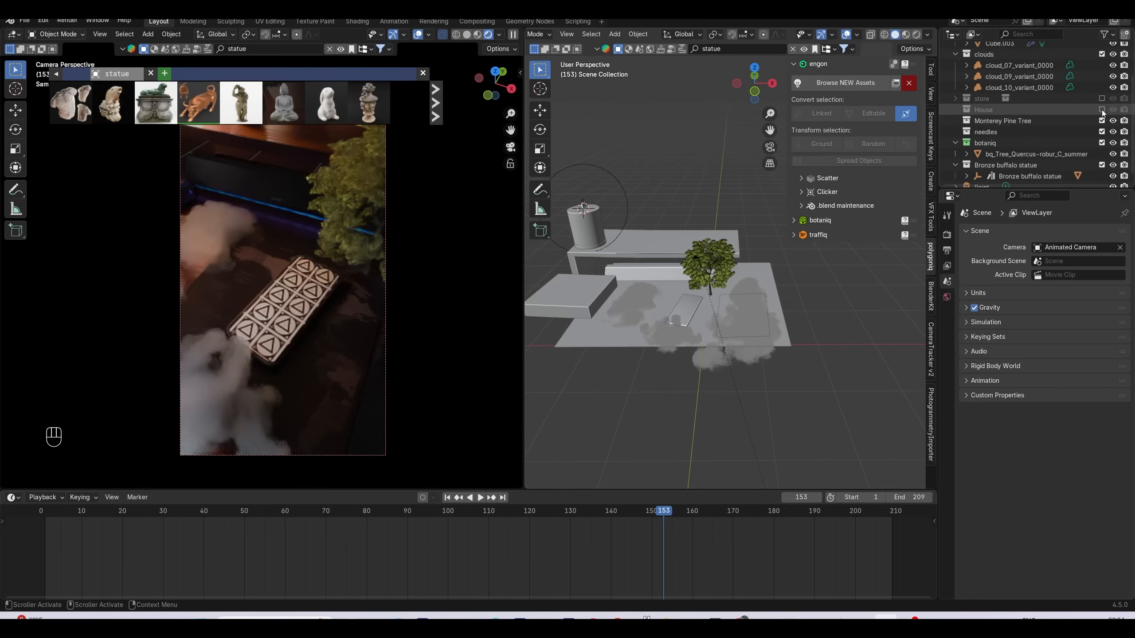
click(714, 270)
click(1113, 154)
scroll(998, 161, down, 1)
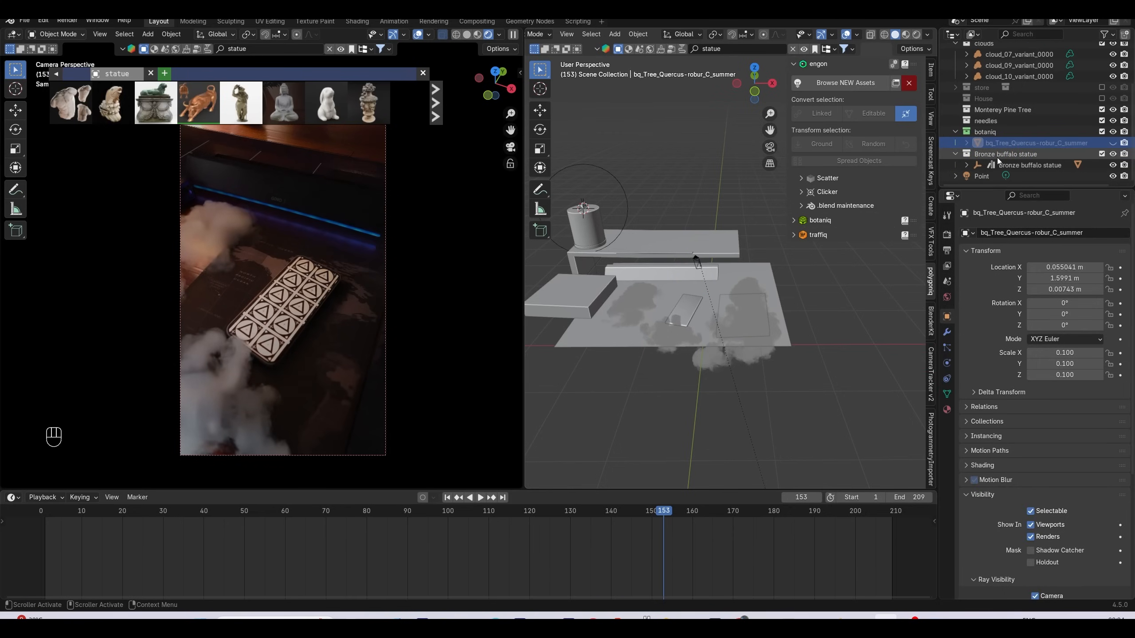
Step: Place the 3D cursor at the phone stand-in Cube.003 and snap the Bronze buffalo statue to it
click(1000, 165)
middle_drag(711, 275, 730, 291)
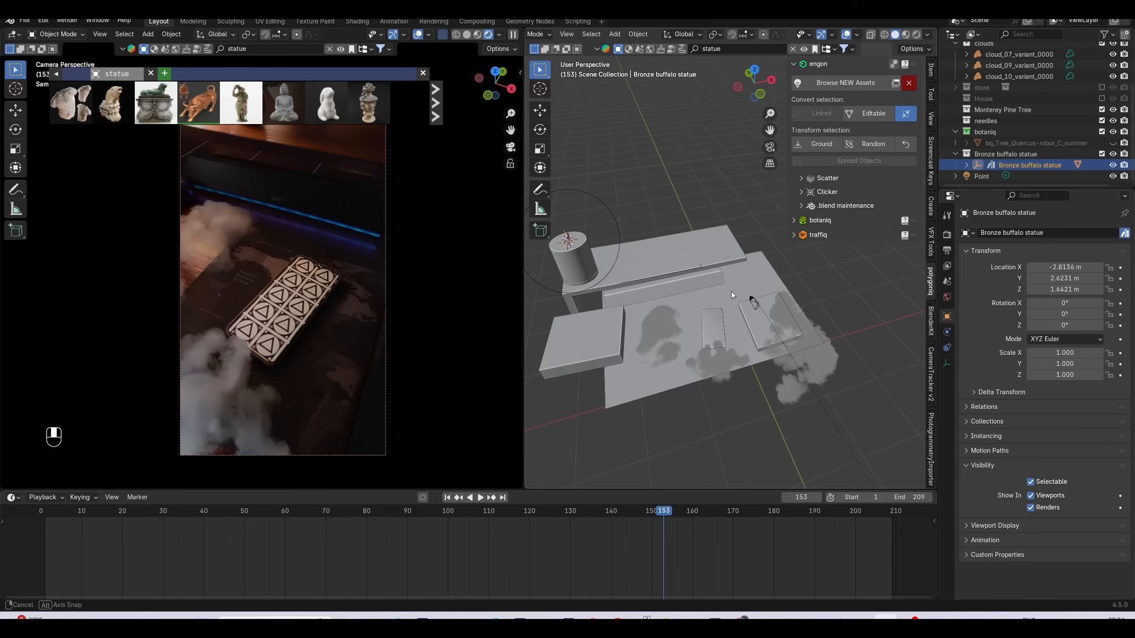
click(709, 326)
key(shift+s)
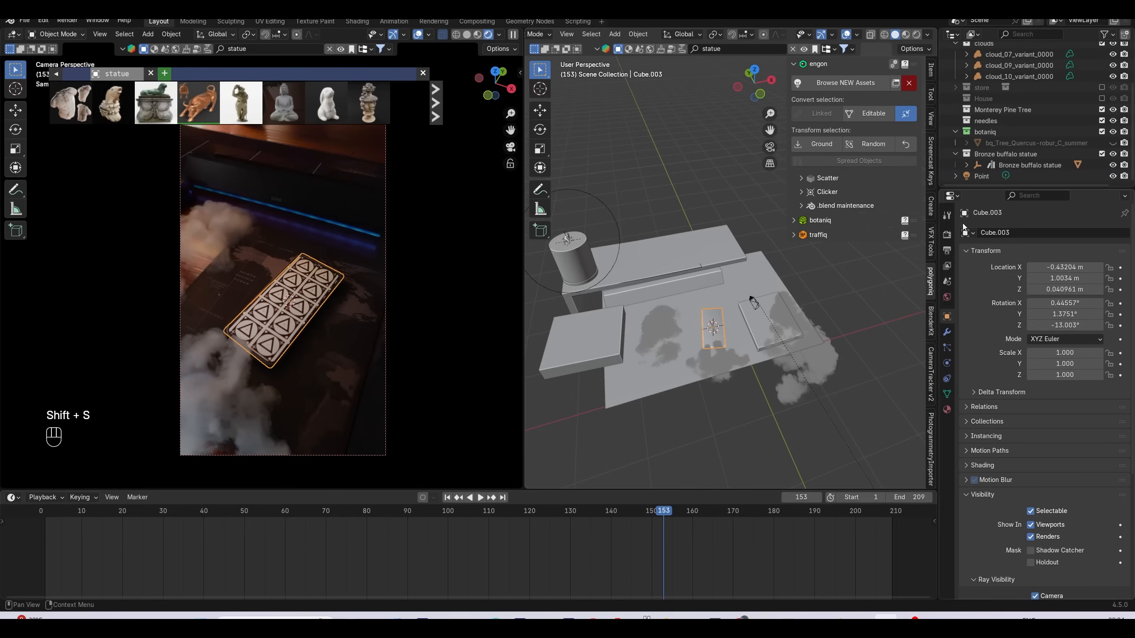
click(1000, 164)
key(shift+s)
click(646, 228)
Step: Scale the statue to about 3.84, rotate it to about -8.66° around Z to align with the phone, and save the file
key(s)
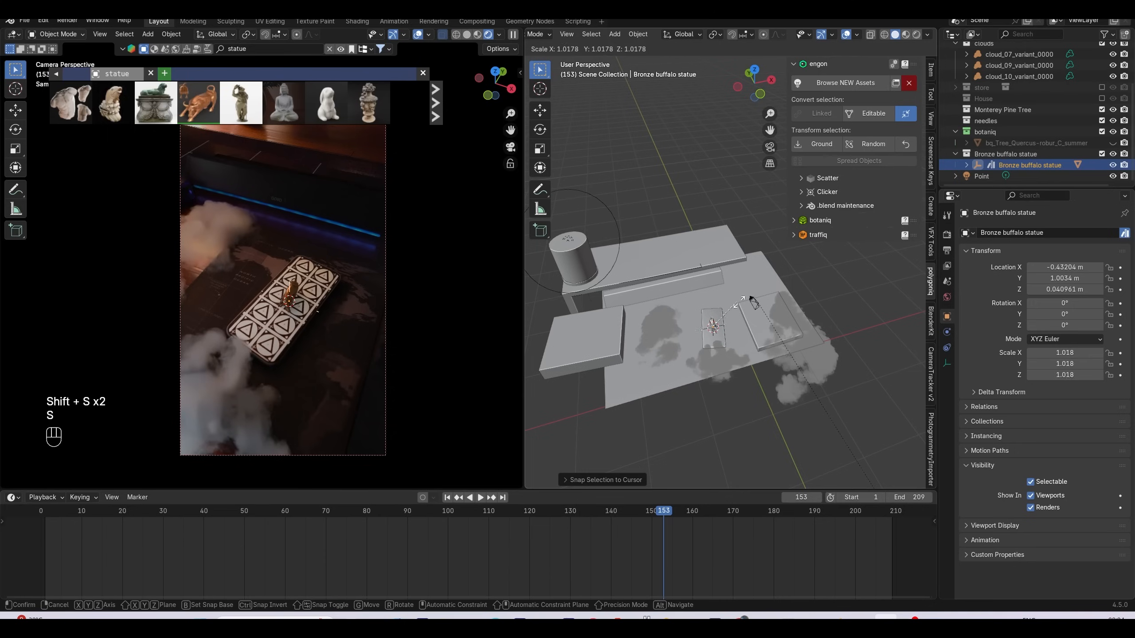
click(815, 295)
middle_drag(816, 295, 721, 321)
scroll(758, 307, up, 3)
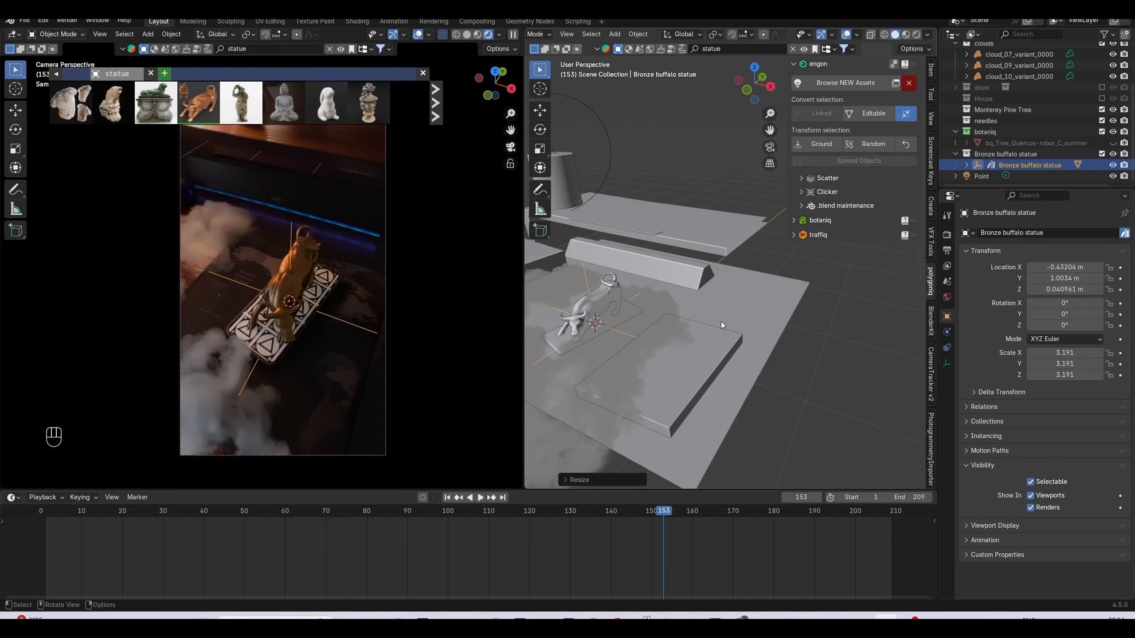
key(KP_7)
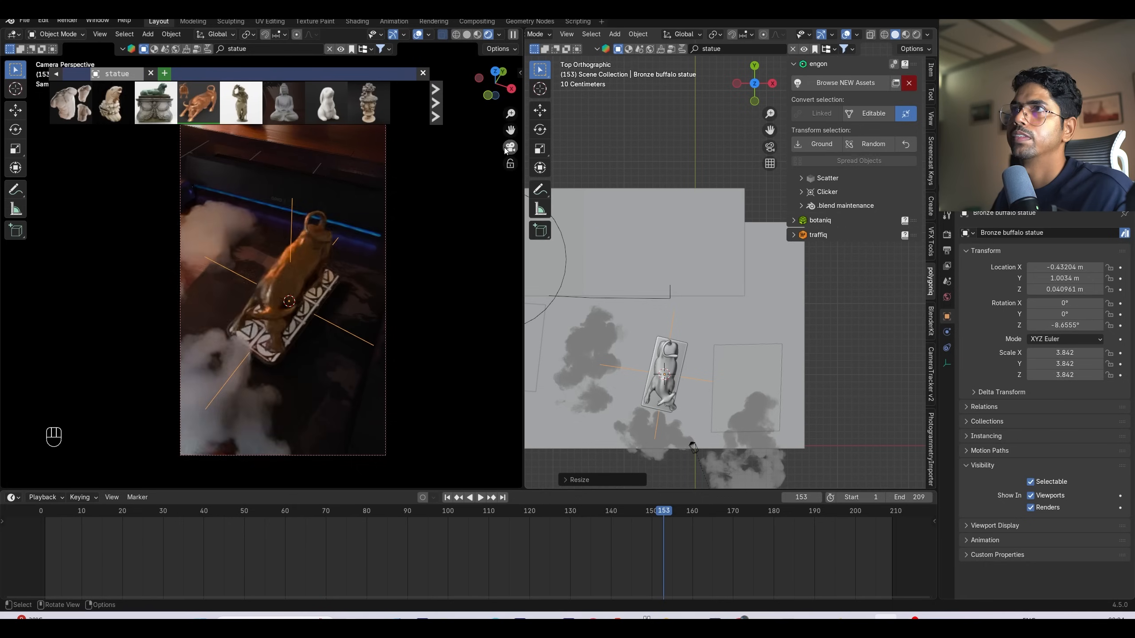
scroll(282, 352, up, 3)
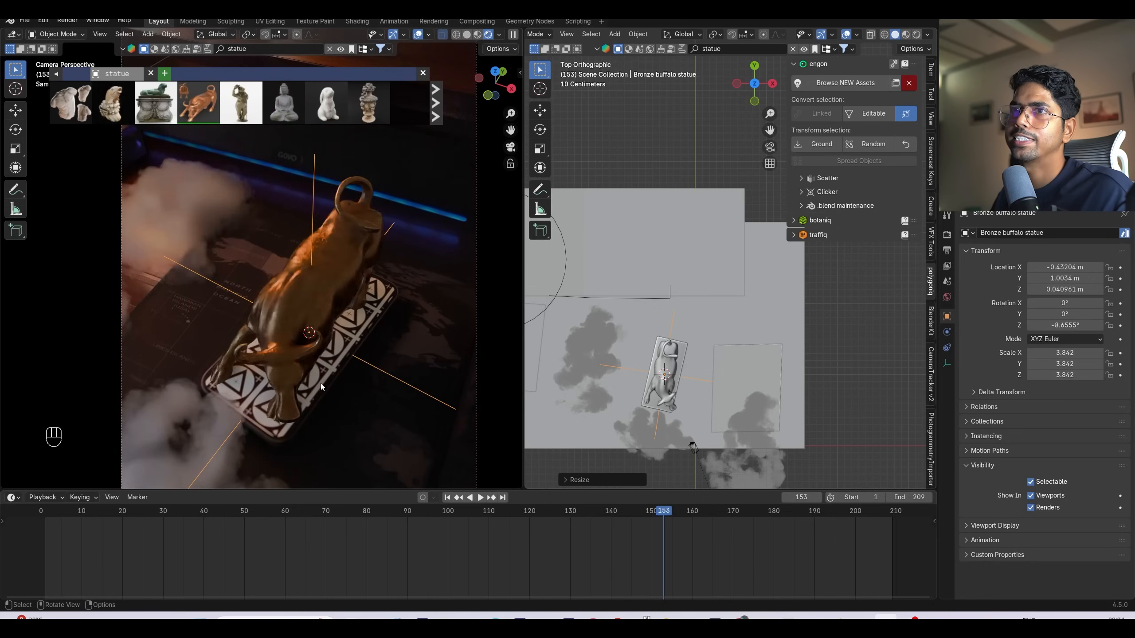
key(ctrl+s)
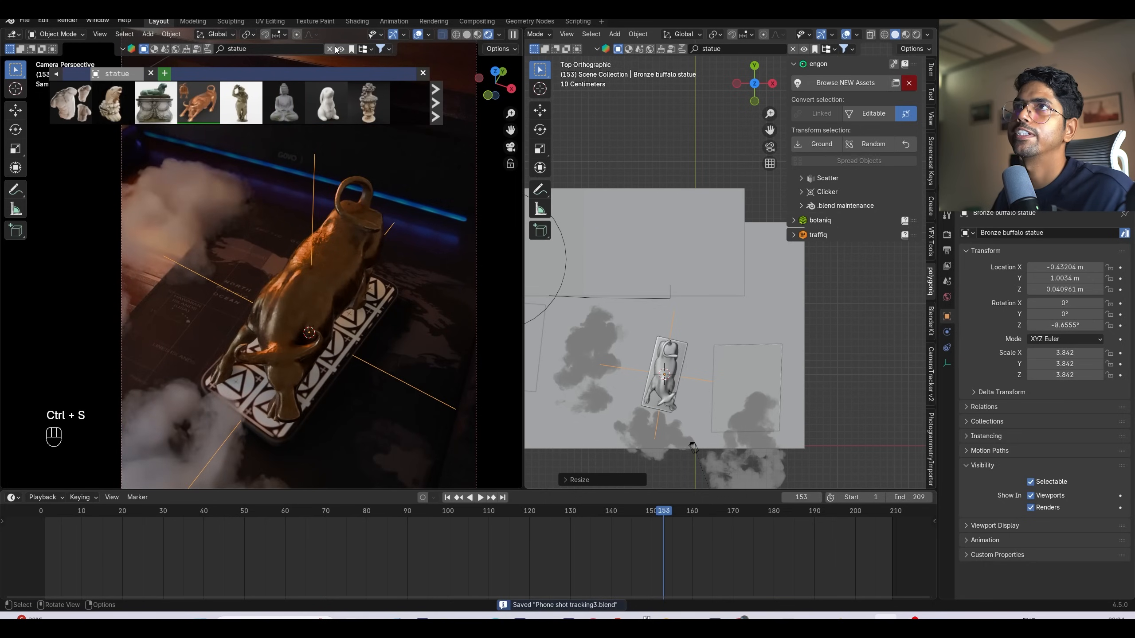
Step: Search the model library for iphone and place the boxed iPhone model beneath the statue, over the phone stand-in
click(301, 47)
text(ipho)
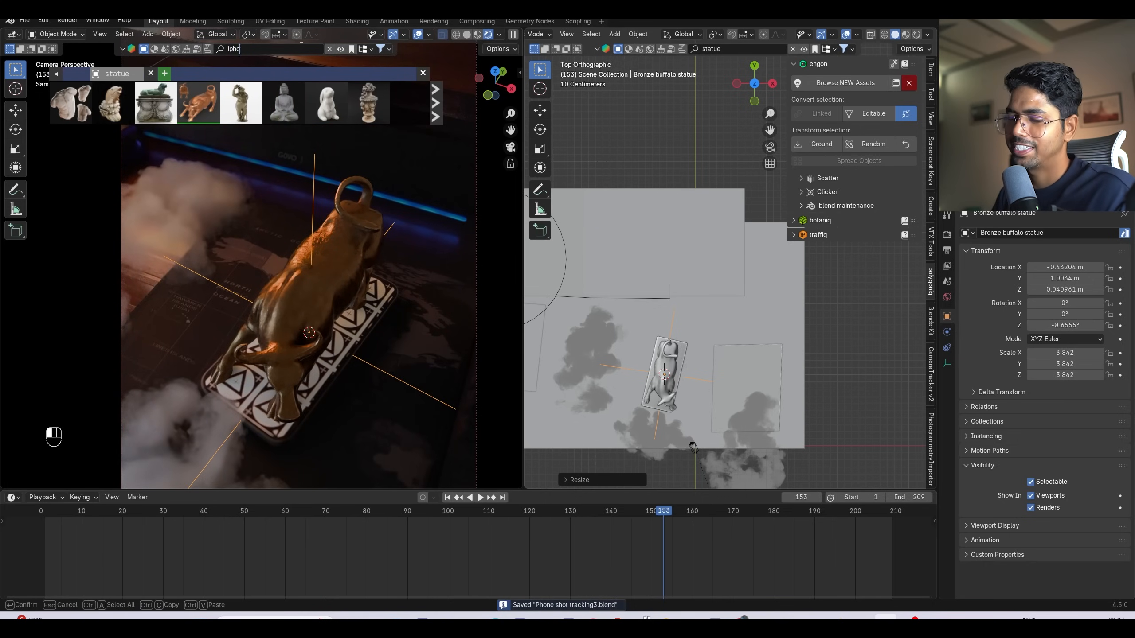
text(ne)
key(Return)
mouse_move(111, 89)
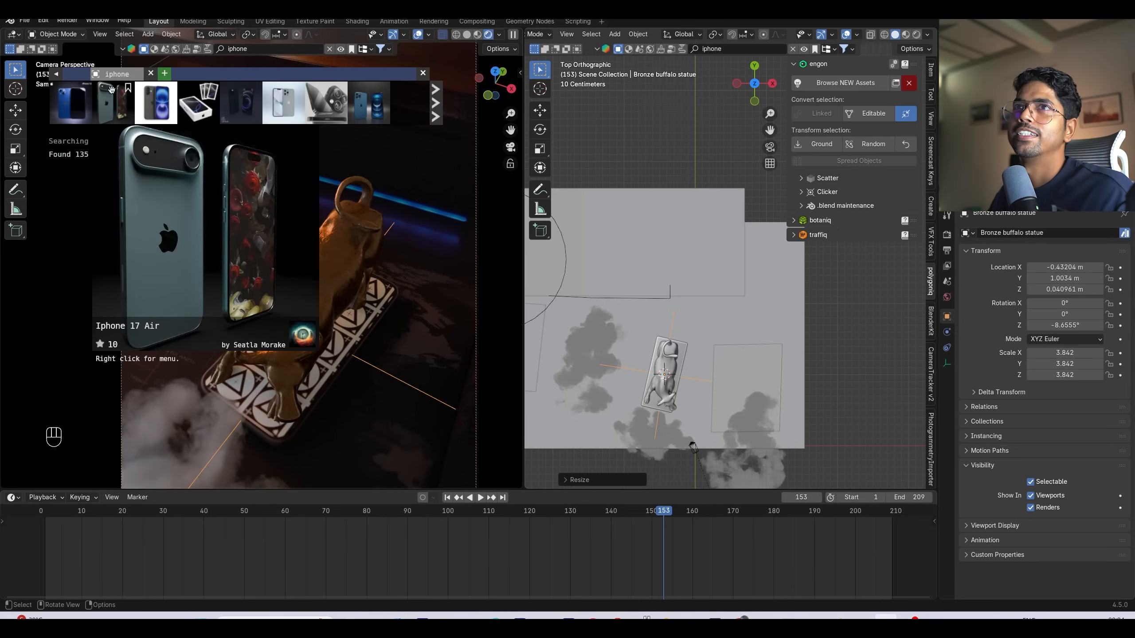
mouse_move(74, 103)
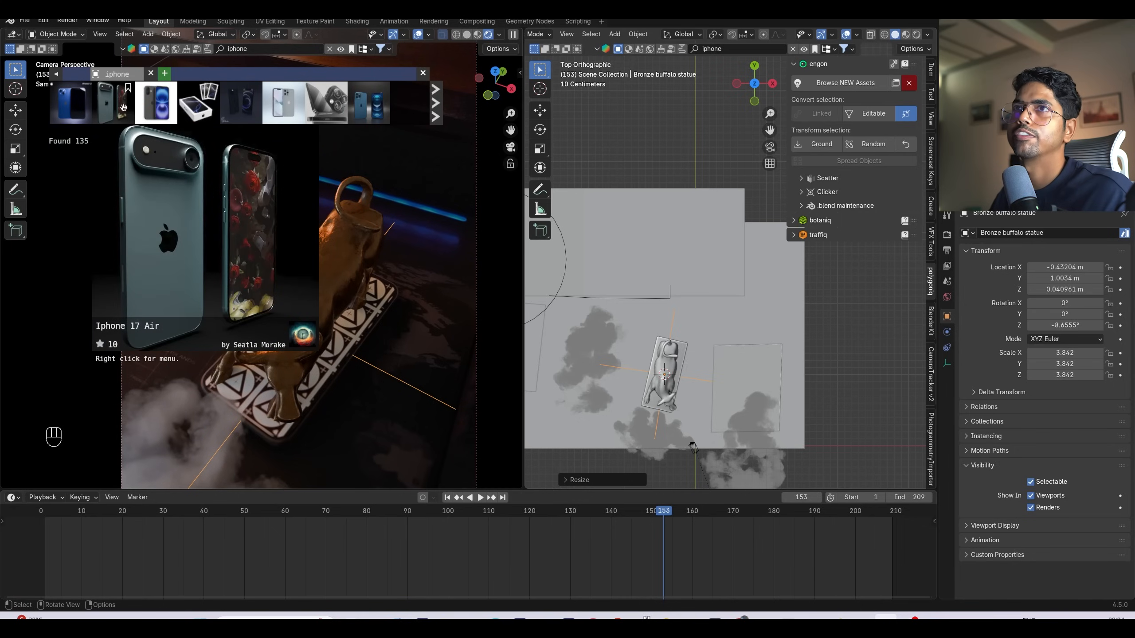
mouse_move(277, 100)
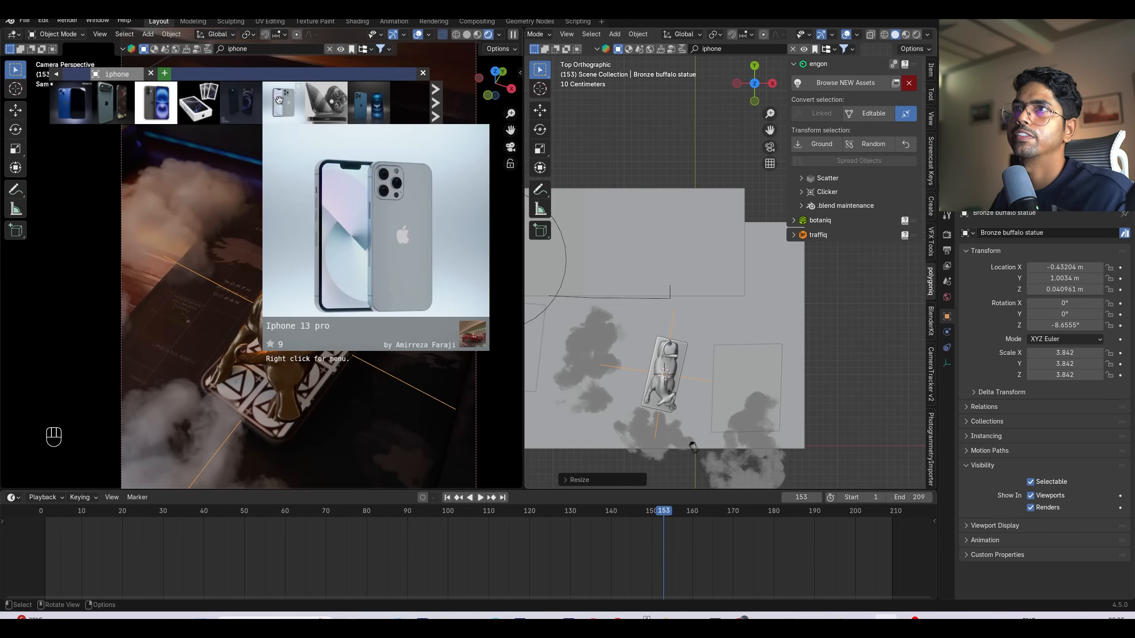
mouse_move(226, 109)
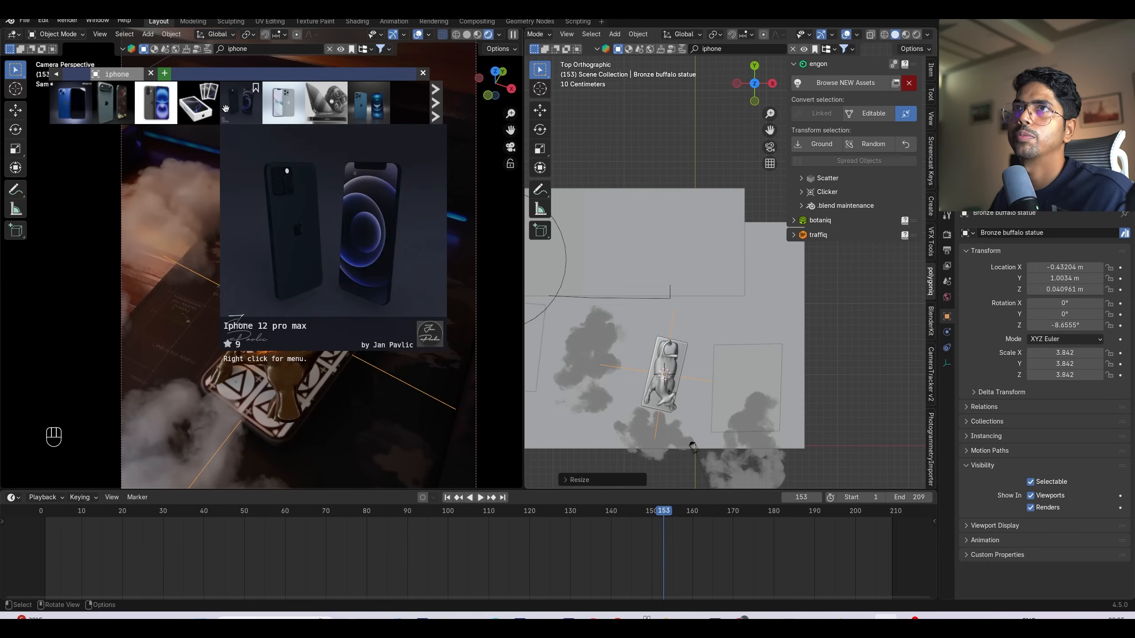
click(198, 109)
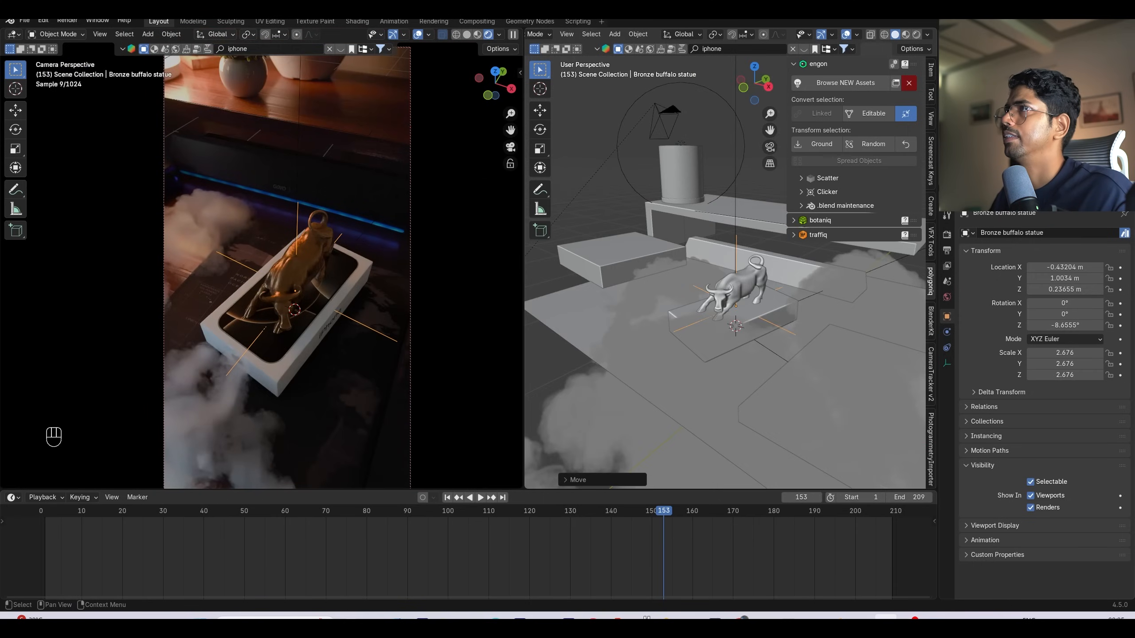
Step: Hide the clouds in the viewport and return the timeline to frame 1
click(1111, 135)
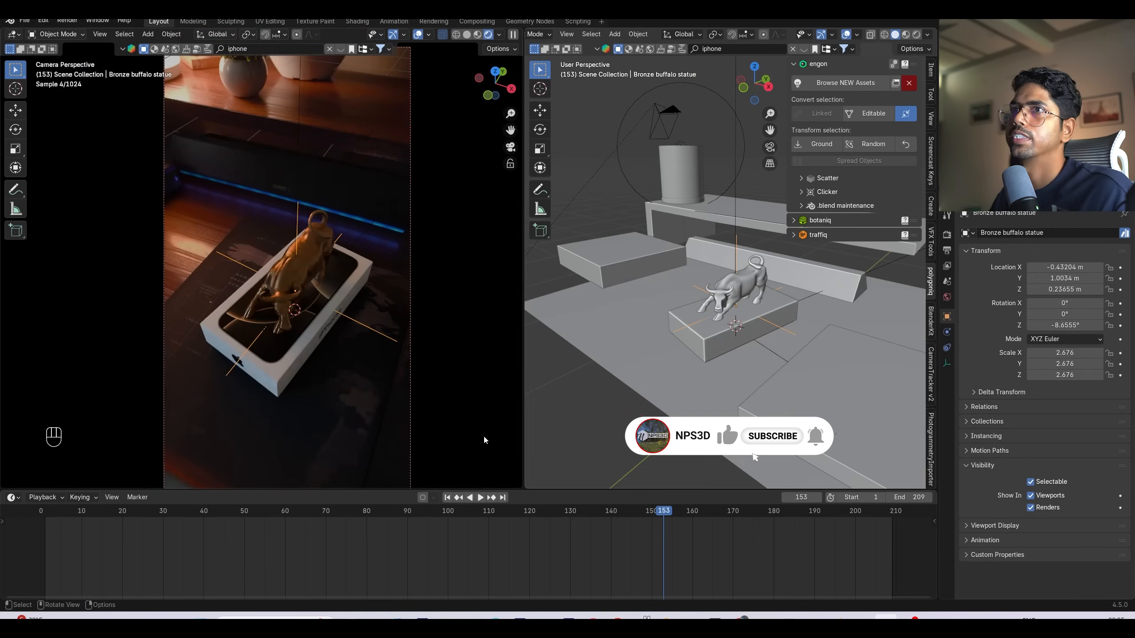
click(446, 497)
key(s)
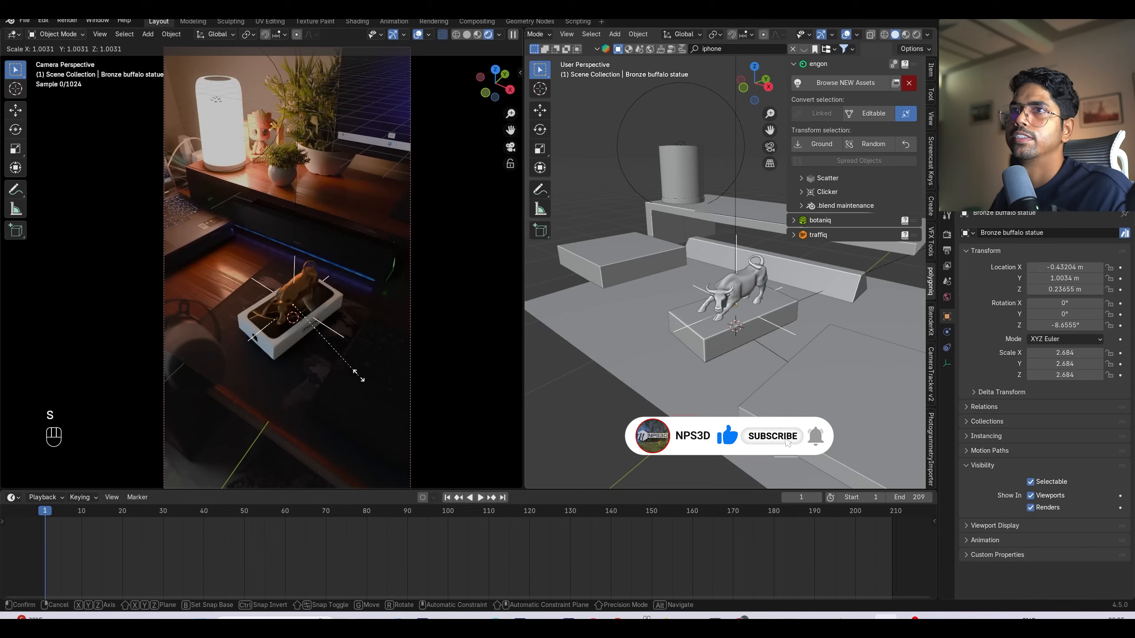
click(351, 370)
key(ctrl+z)
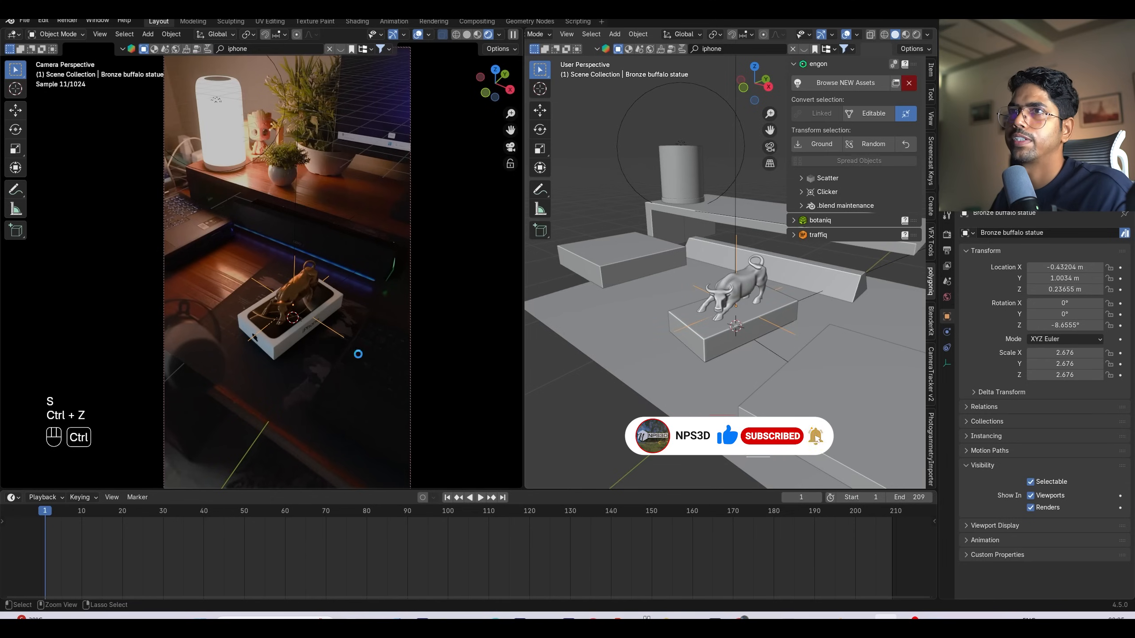
Step: Save the file and switch the render engine to EEVEE to play back the shot
key(ctrl+s)
click(946, 237)
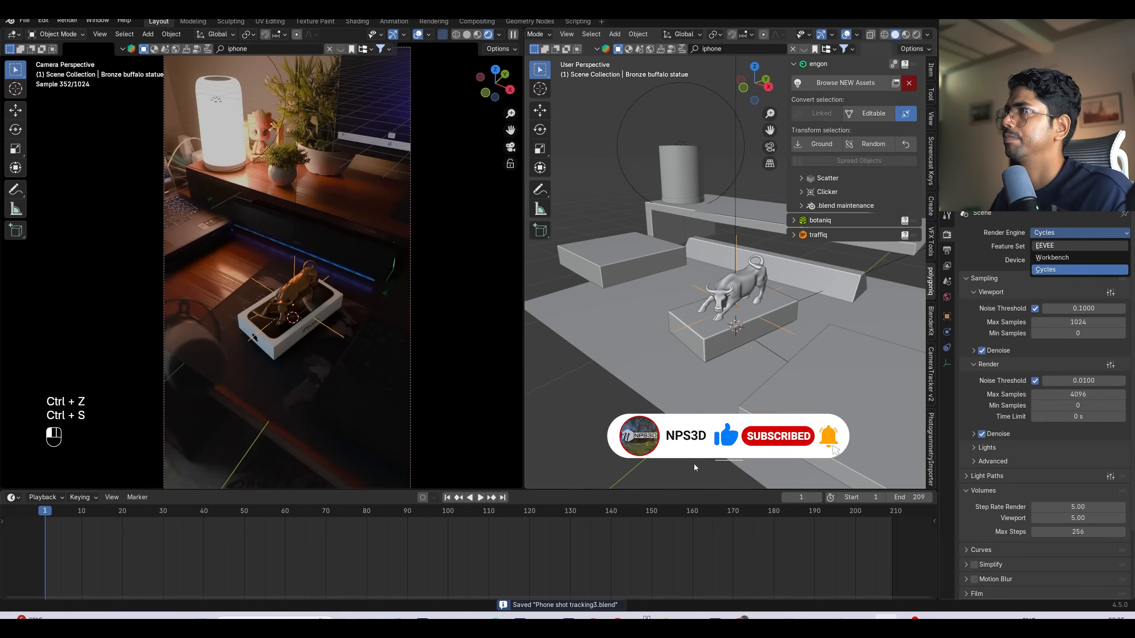
key(space)
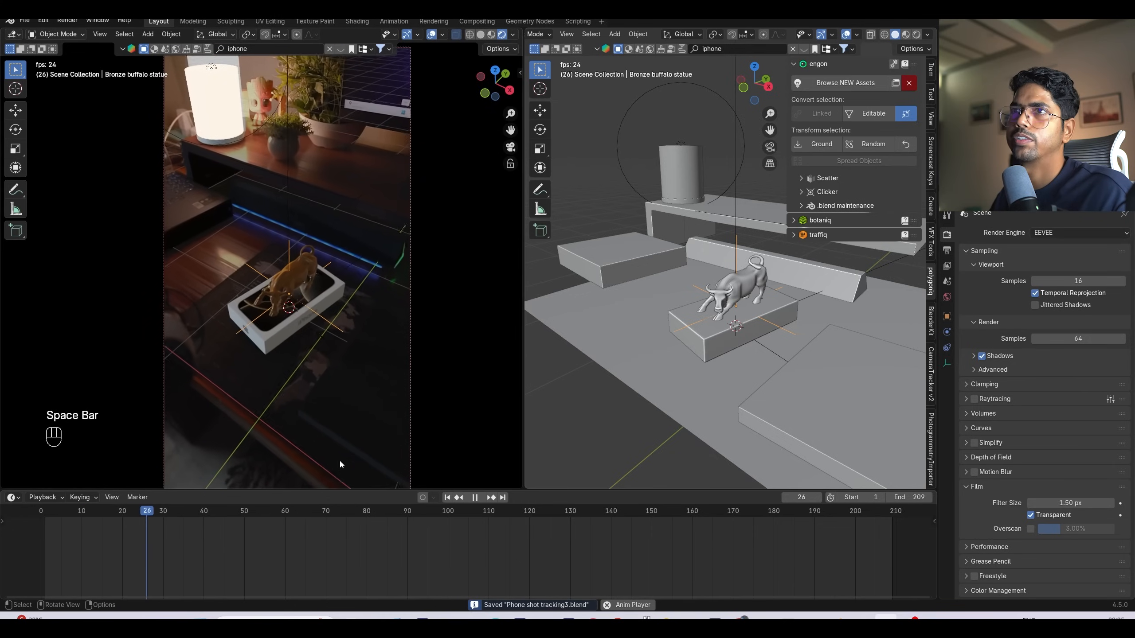
scroll(342, 457, up, 2)
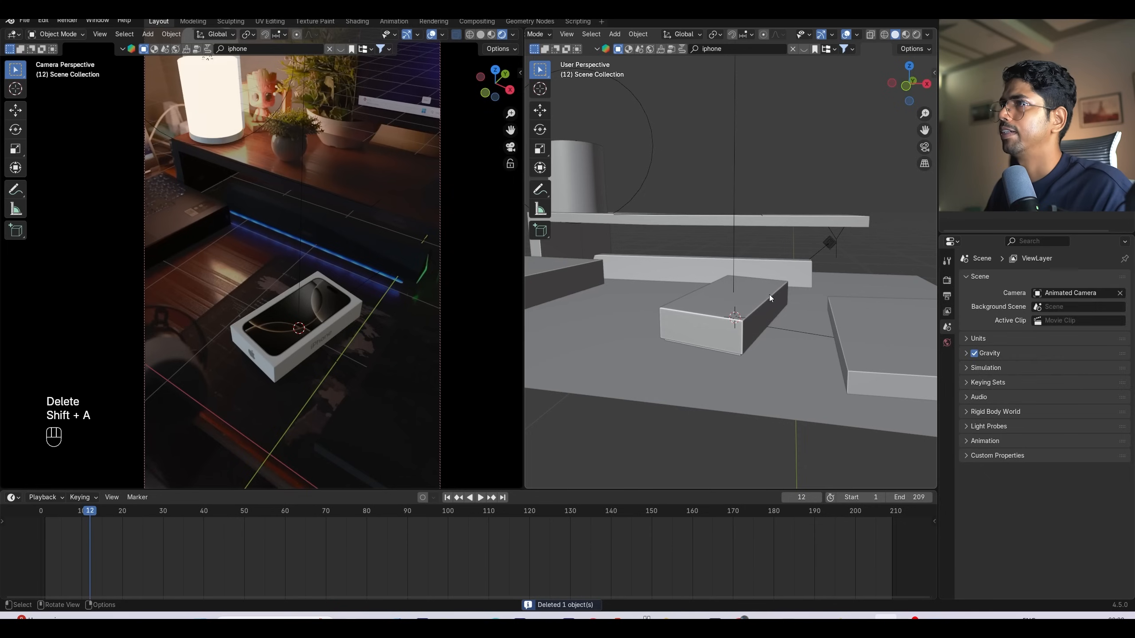
Step: Add rigid body physics to the phone box Top_Box and set its type to Passive
click(1023, 291)
click(1023, 292)
middle_drag(760, 308, 725, 317)
click(1093, 303)
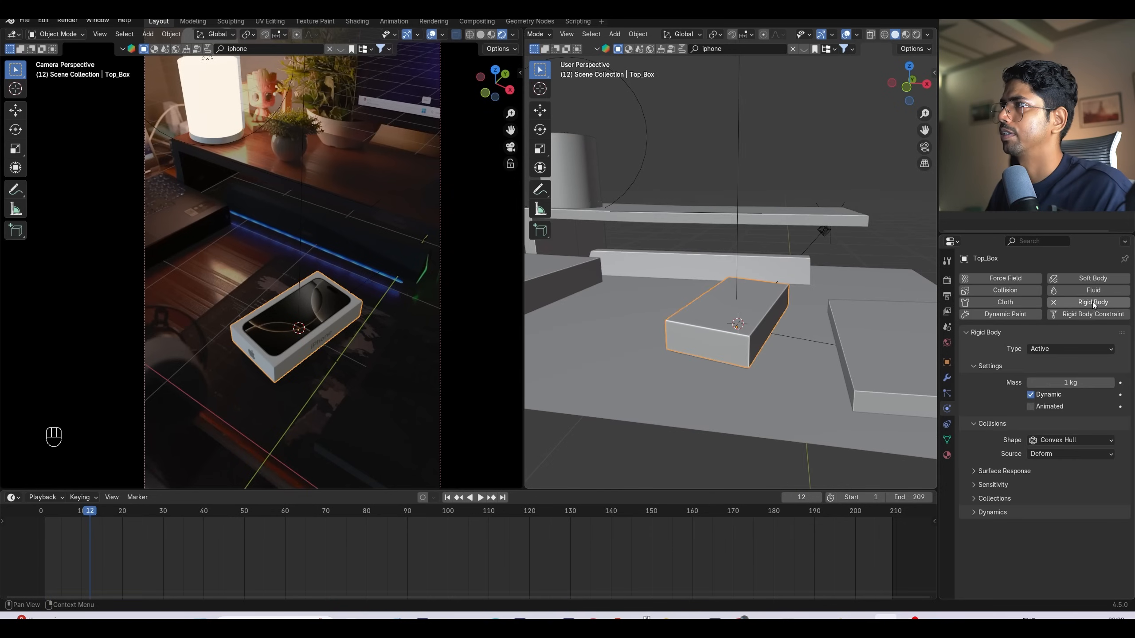
click(1052, 350)
click(1051, 375)
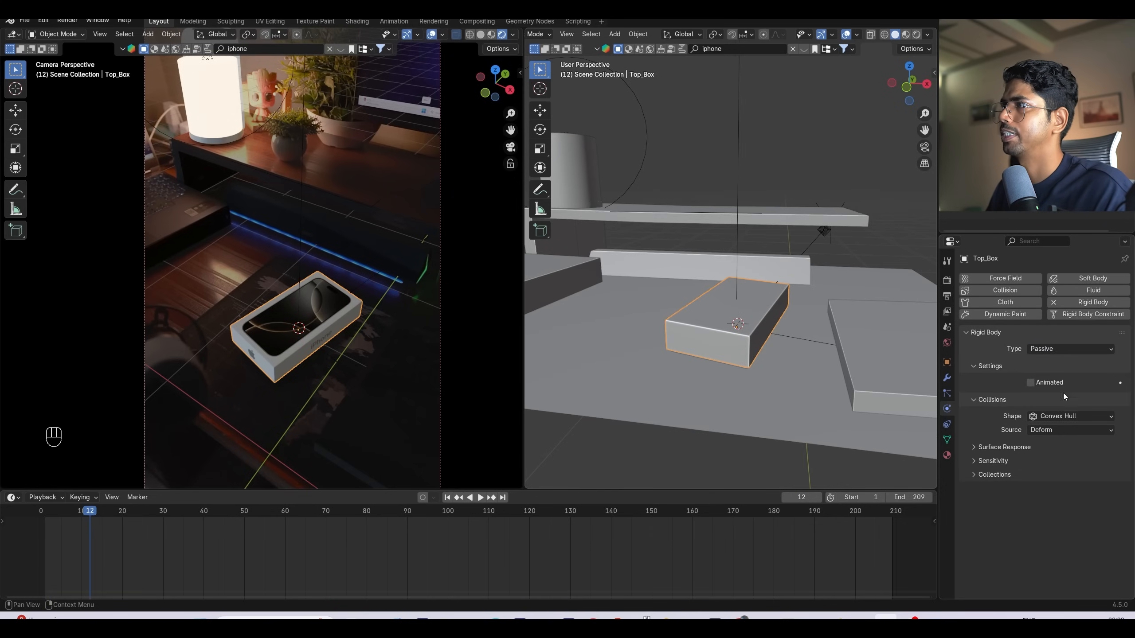
Step: Try the Box collision shape on Top_Box and set the shape back to Convex Hull
click(1056, 416)
click(1057, 431)
middle_drag(789, 354, 788, 341)
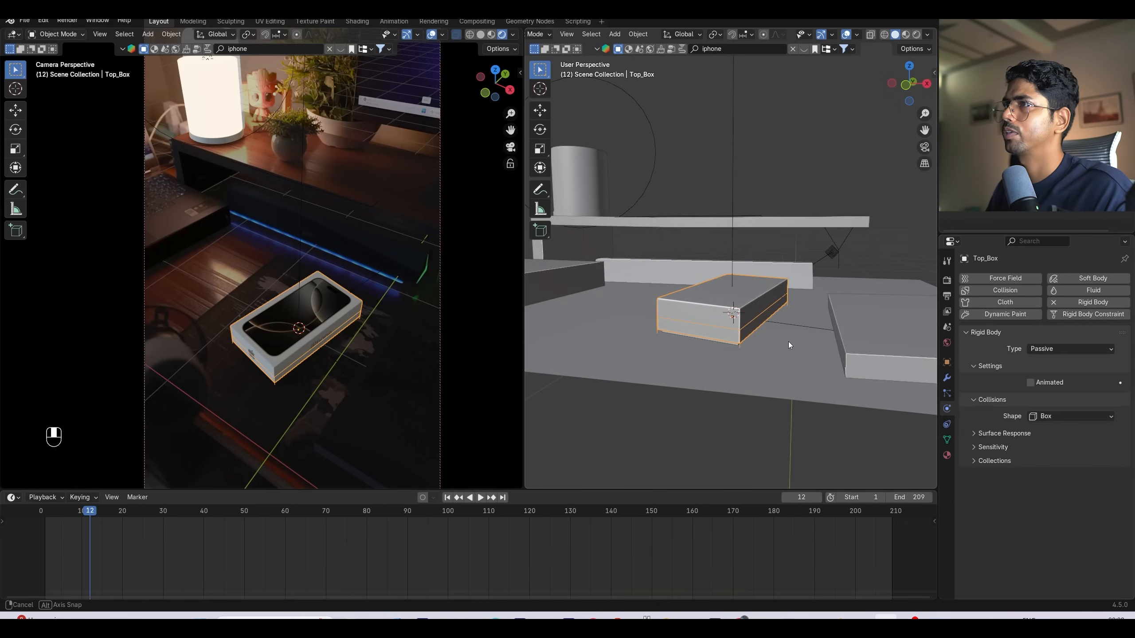
click(1072, 421)
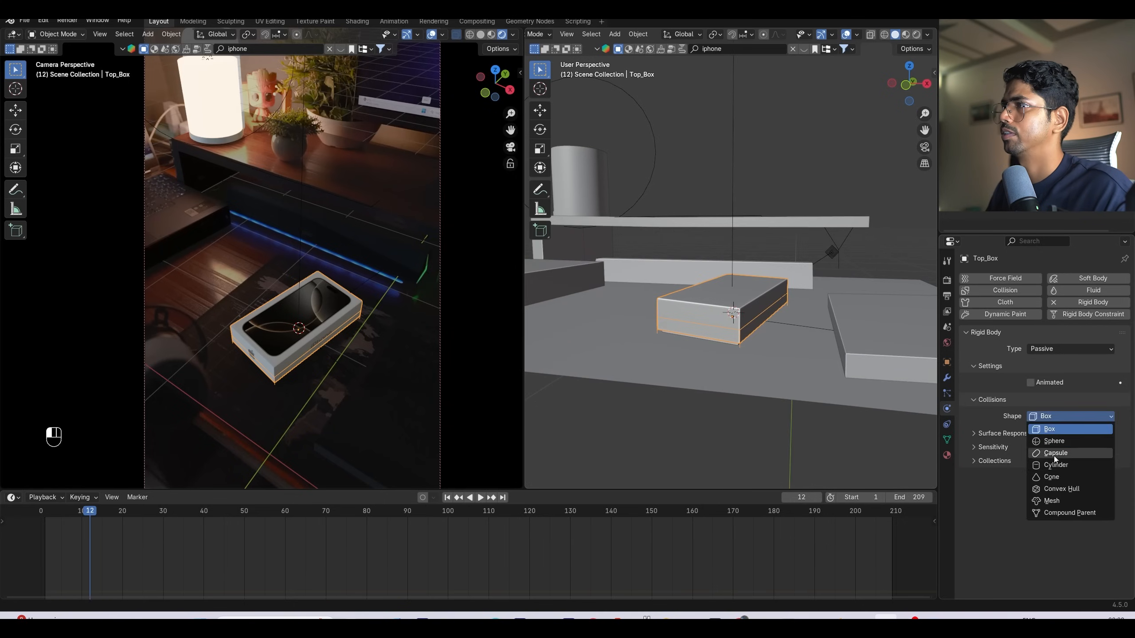
click(1041, 489)
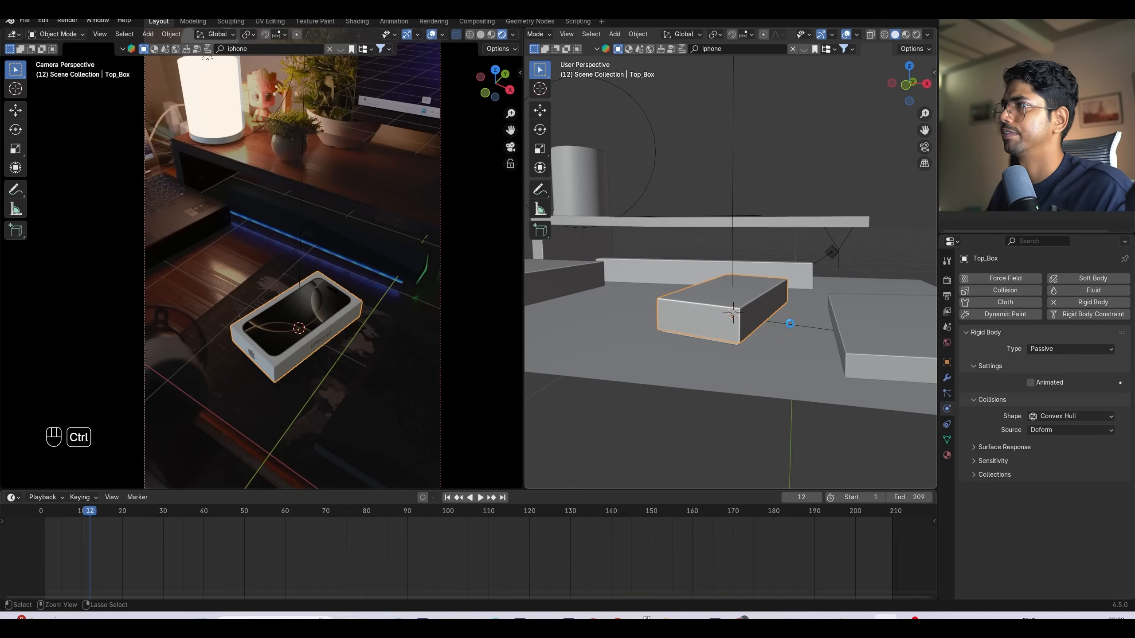
Step: Save the file and add a small UV sphere above the phone box with its transform applied
key(ctrl+s)
click(1003, 441)
click(1003, 441)
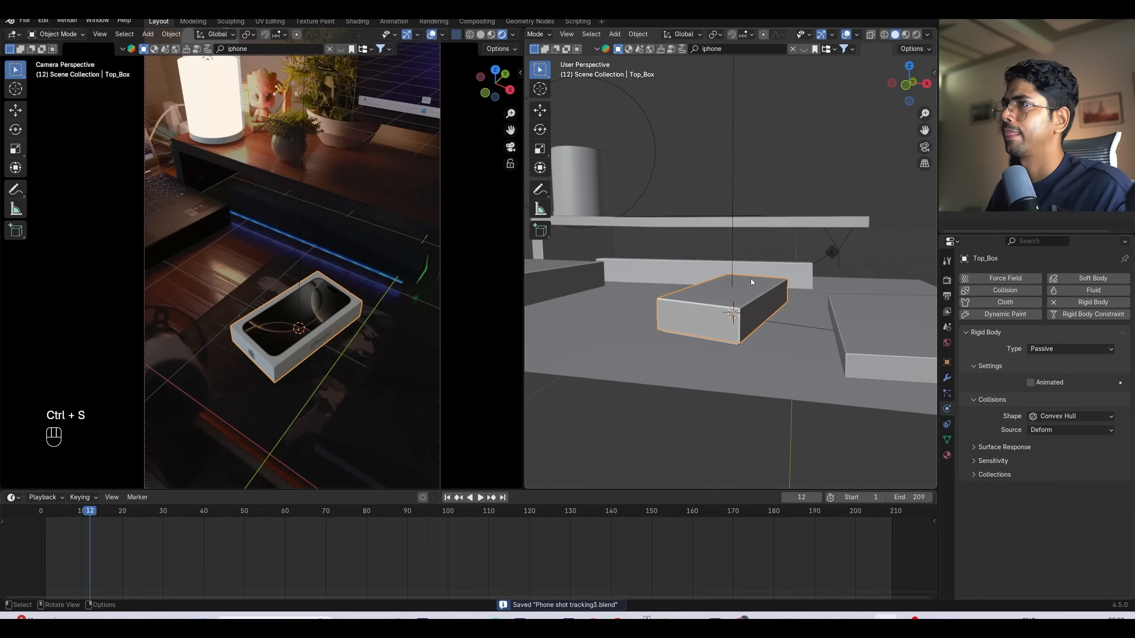
key(shift+a)
mouse_move(710, 237)
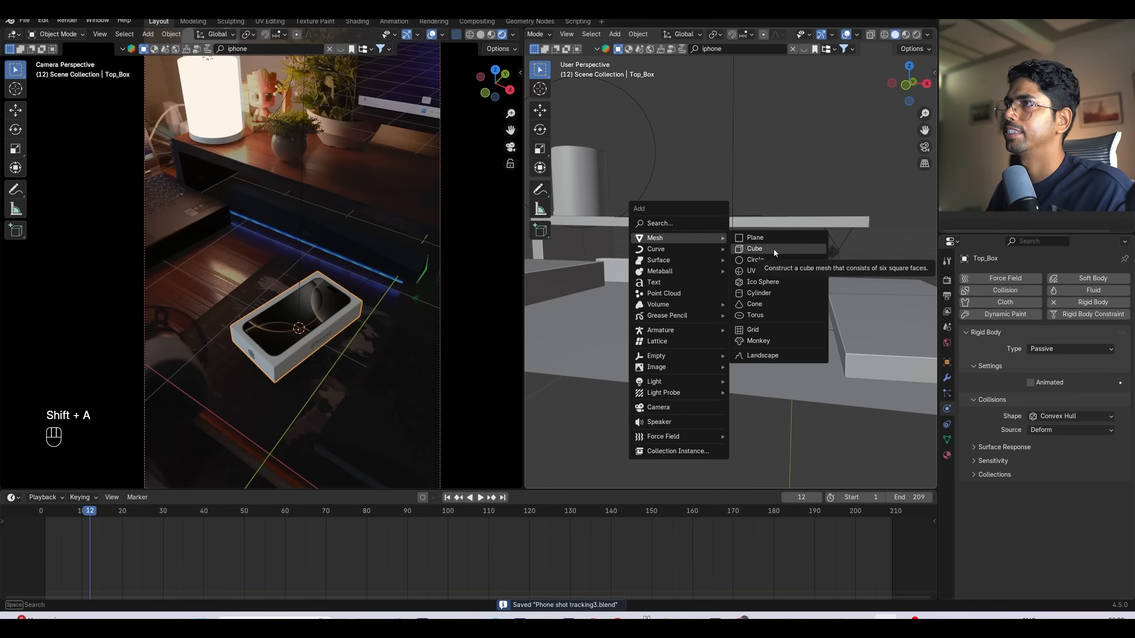
click(771, 271)
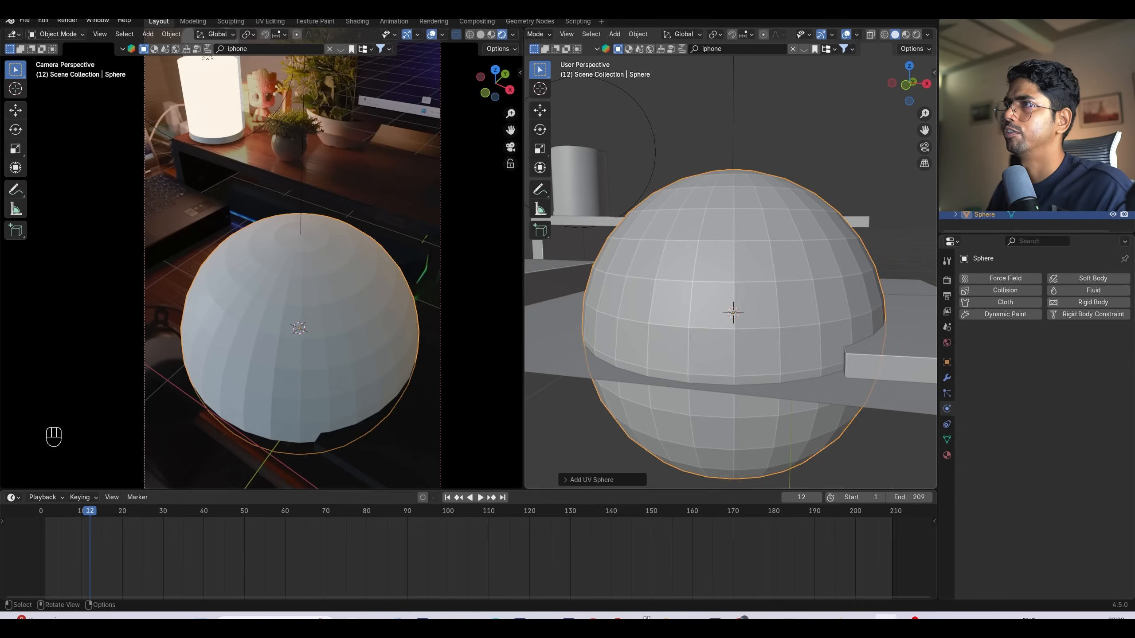
key(s)
click(782, 298)
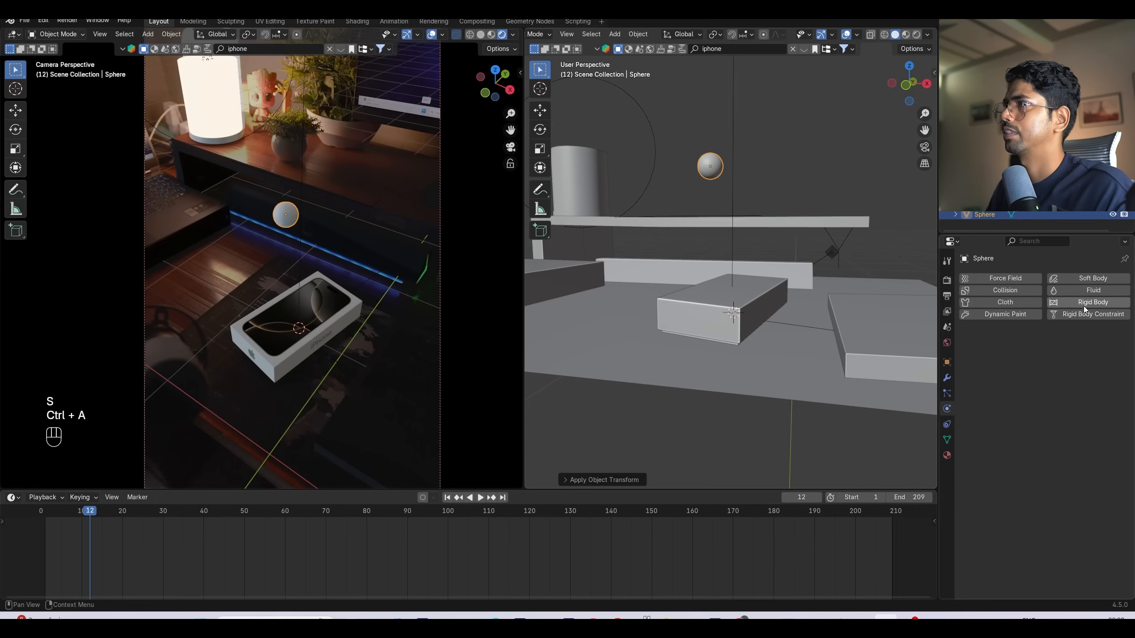
Step: Make the sphere an active rigid body with the Sphere collision shape
click(1092, 302)
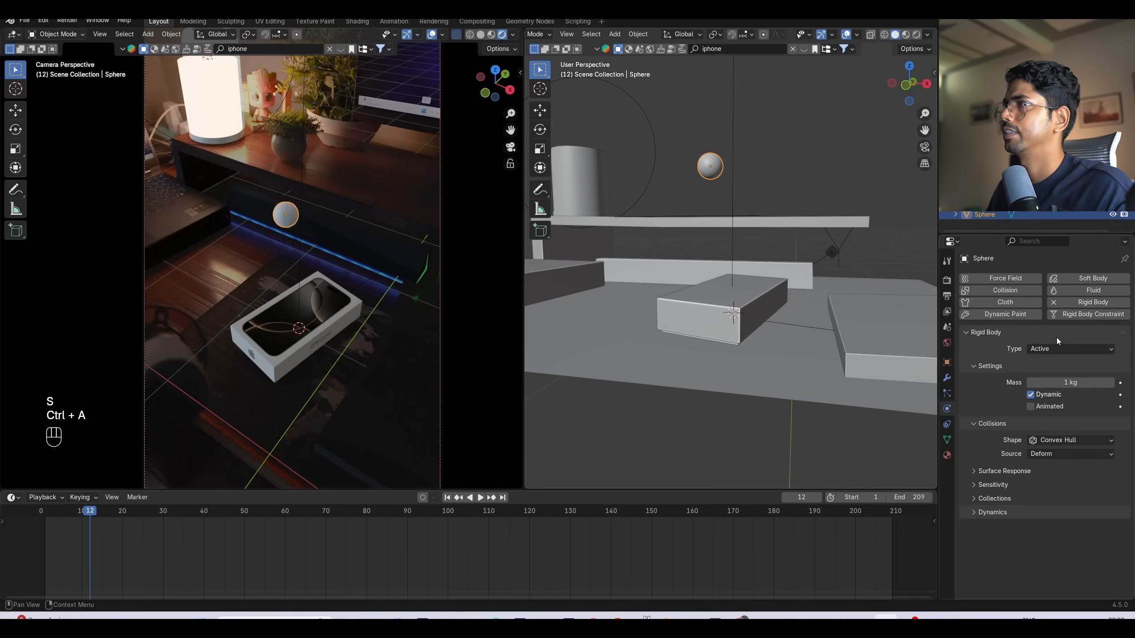
click(1059, 349)
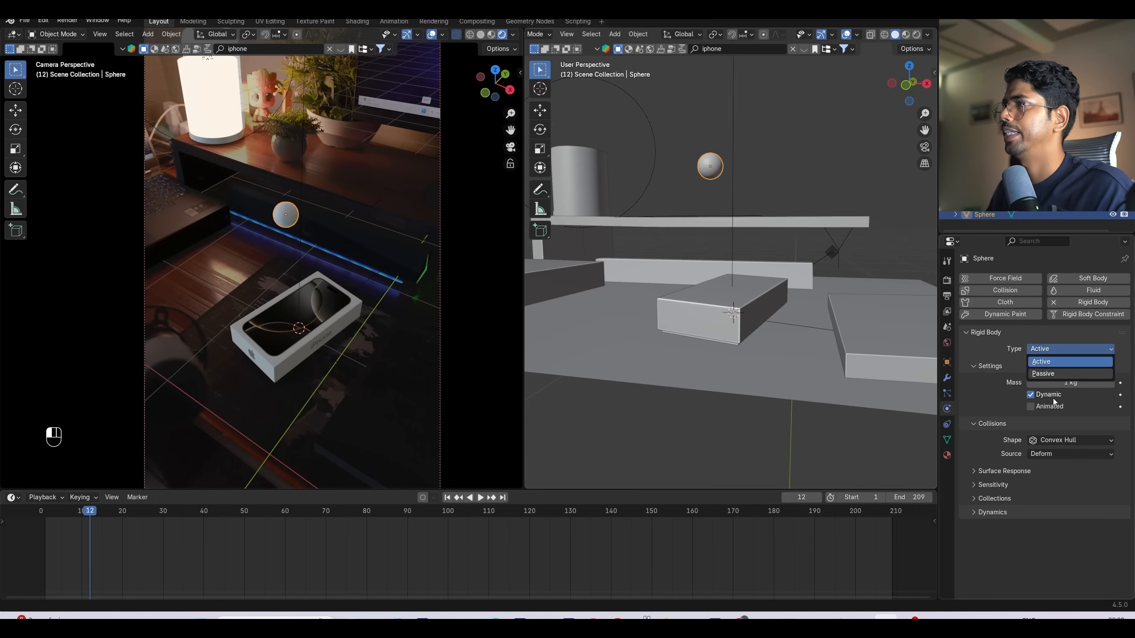
click(1053, 439)
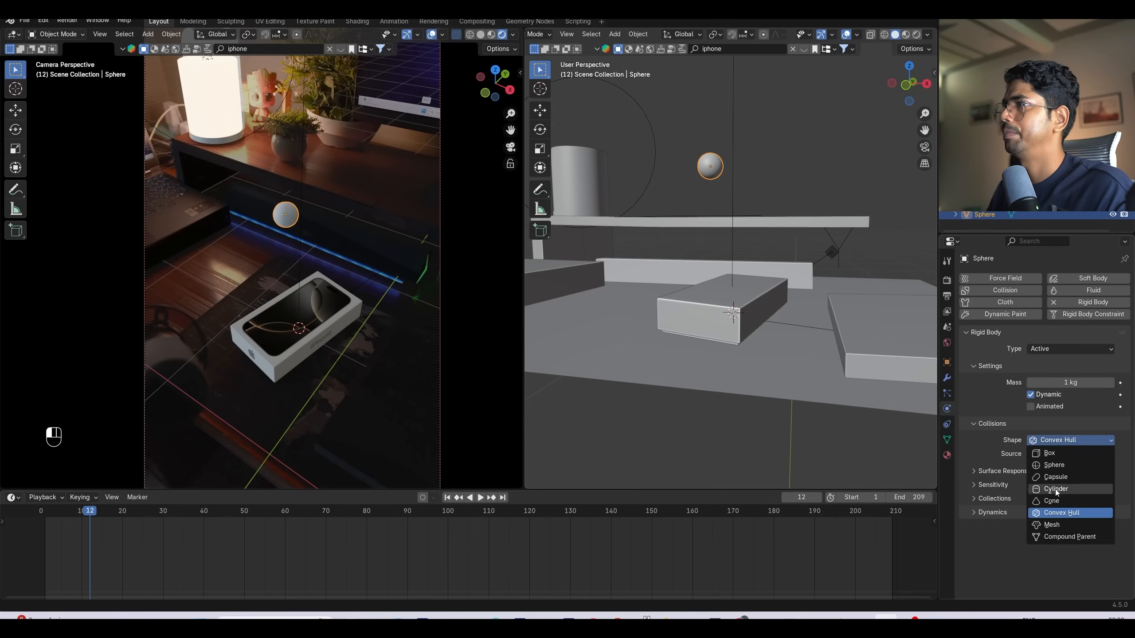
click(1055, 466)
Step: Play the sphere's rigid body simulation over the phone box and return to frame 1
key(space)
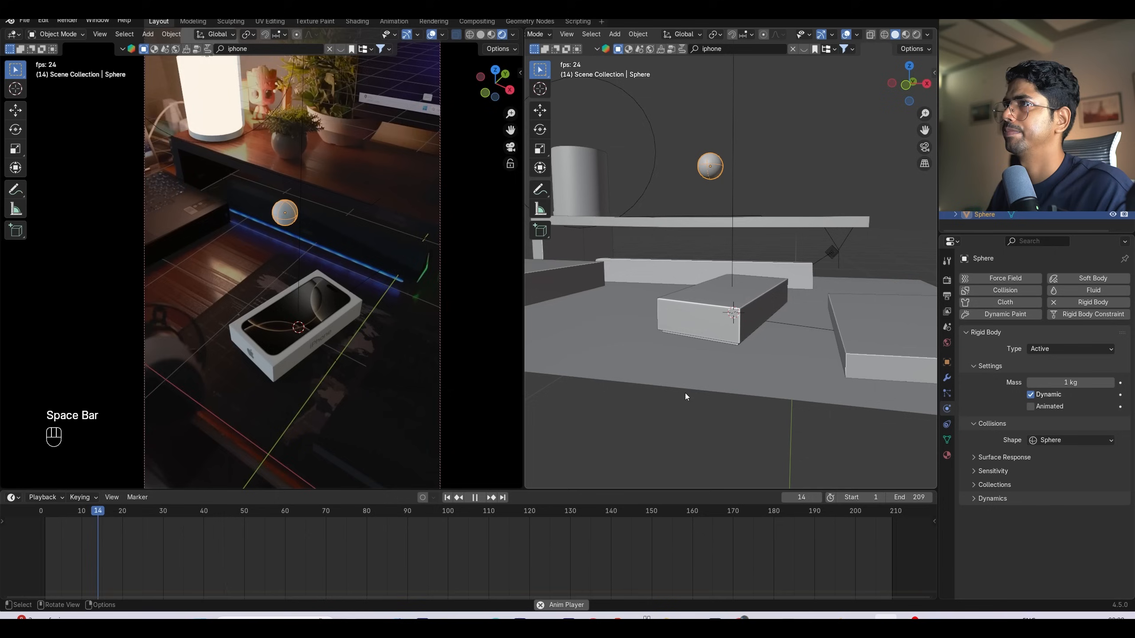
key(space)
key(space)
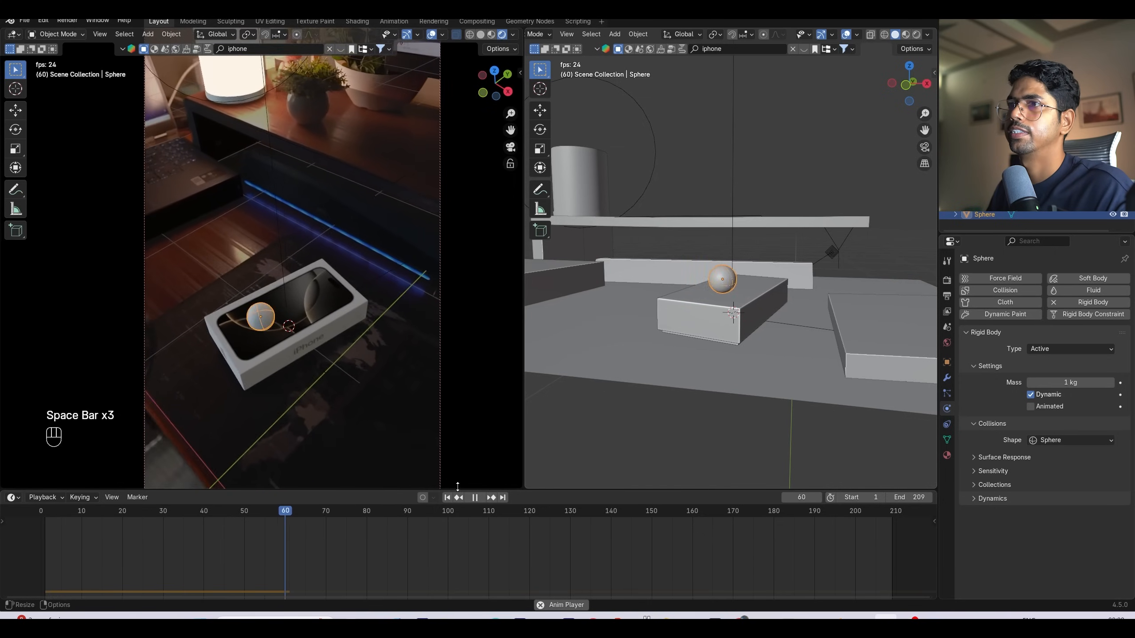
key(space)
click(447, 497)
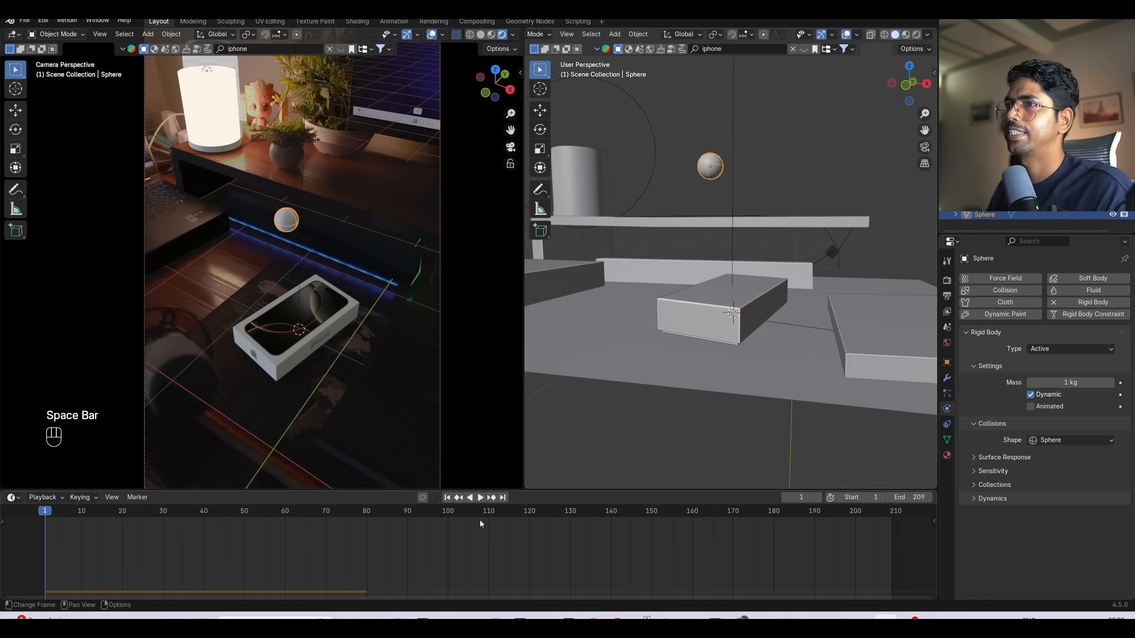
Step: Create a metallic material for the sphere with roughness 0.466 and golden-orange base color #E7AF65
click(947, 455)
click(1027, 325)
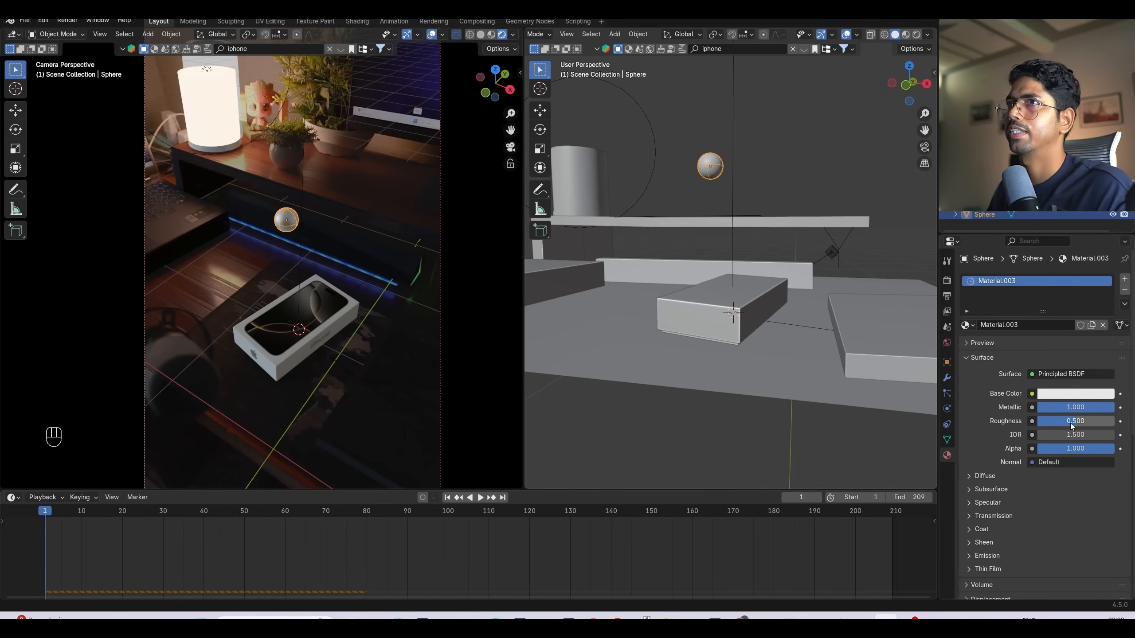
drag(1072, 422, 1041, 422)
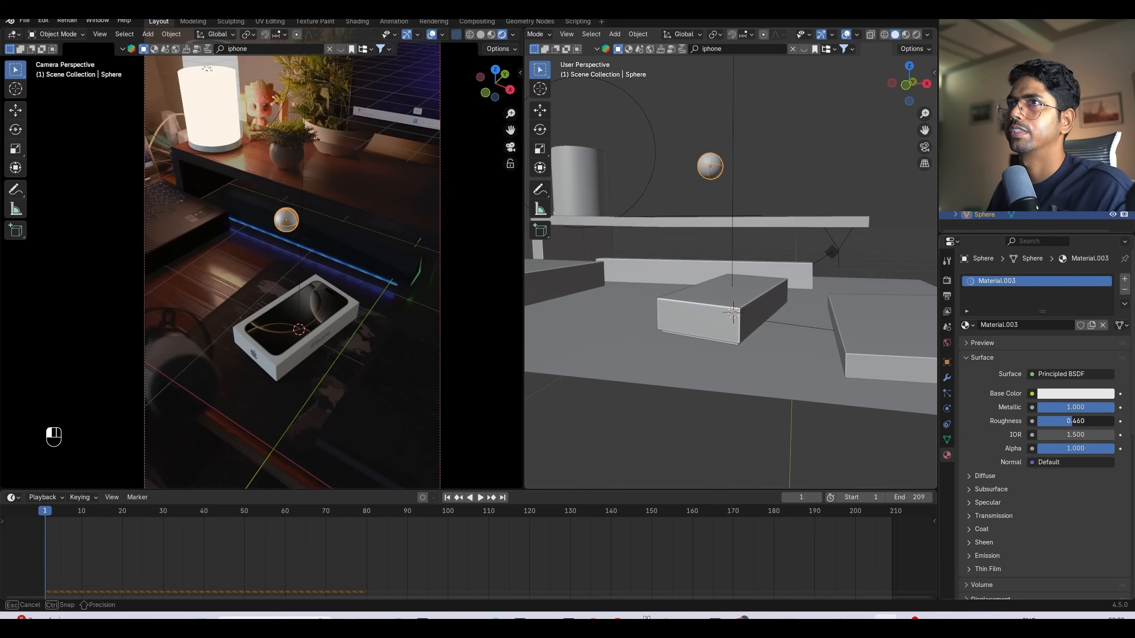
click(1084, 393)
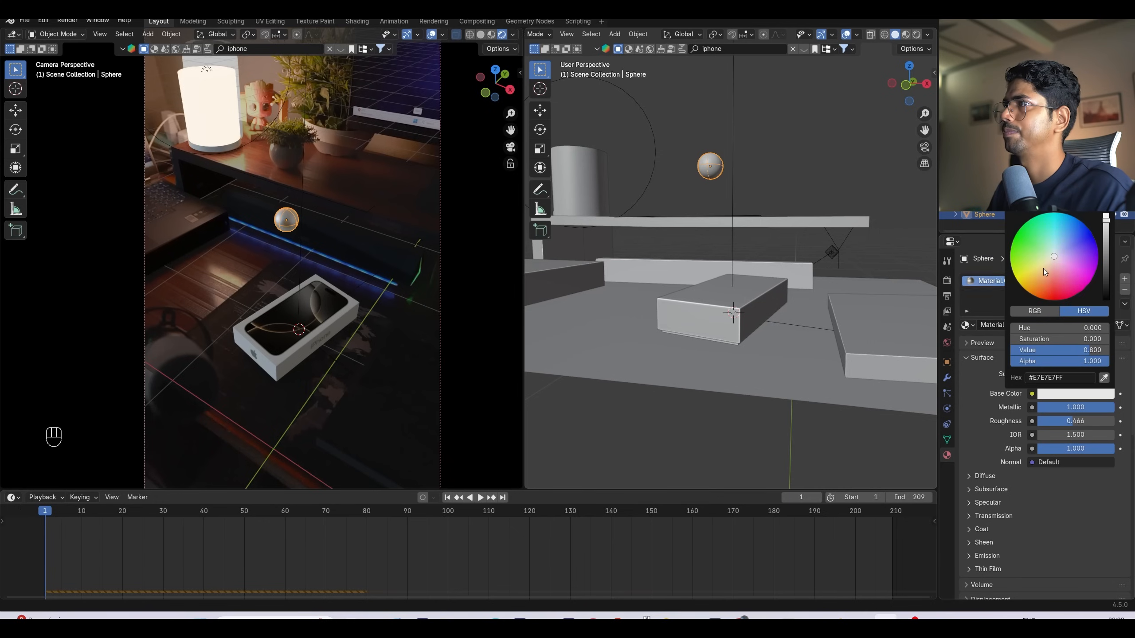
drag(1043, 268, 1039, 277)
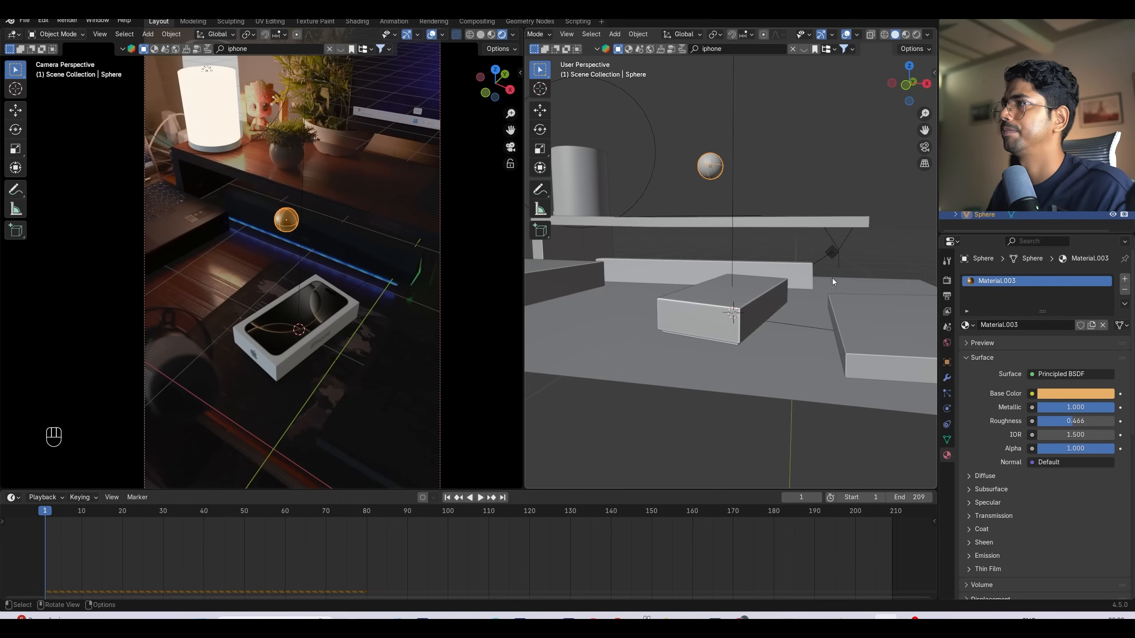
Step: Duplicate the sphere beside the original, scale the copy down slightly and apply its transform
key(shift+d)
click(731, 168)
key(s)
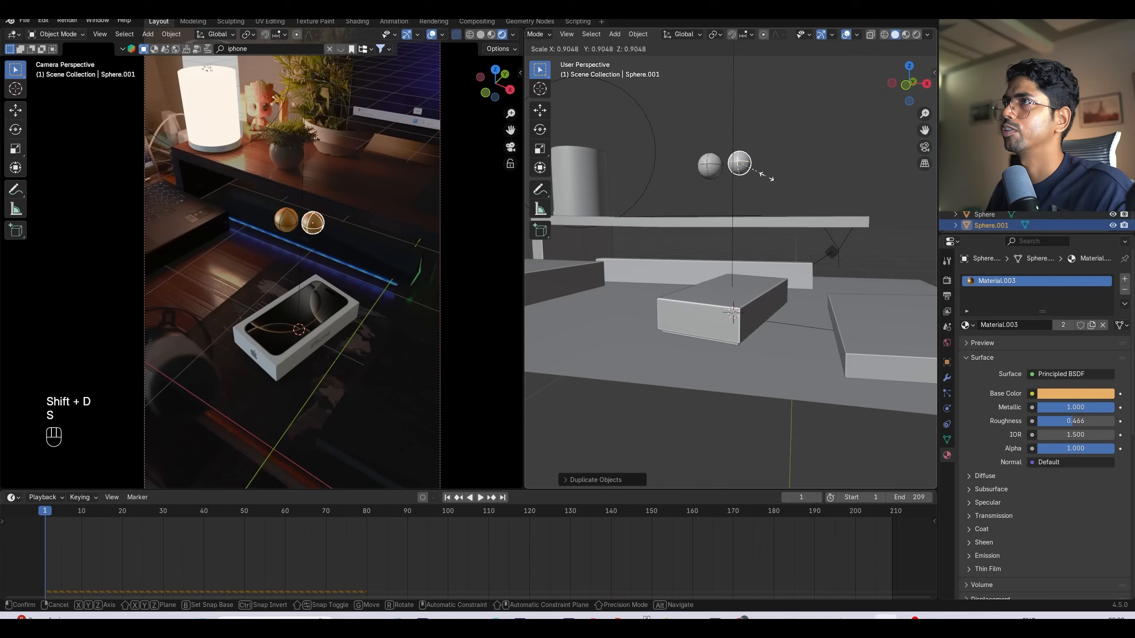
click(765, 179)
key(ctrl+a)
click(765, 179)
Step: Duplicate both spheres together in top view, then rotate and place the new pair behind the originals
key(KP_7)
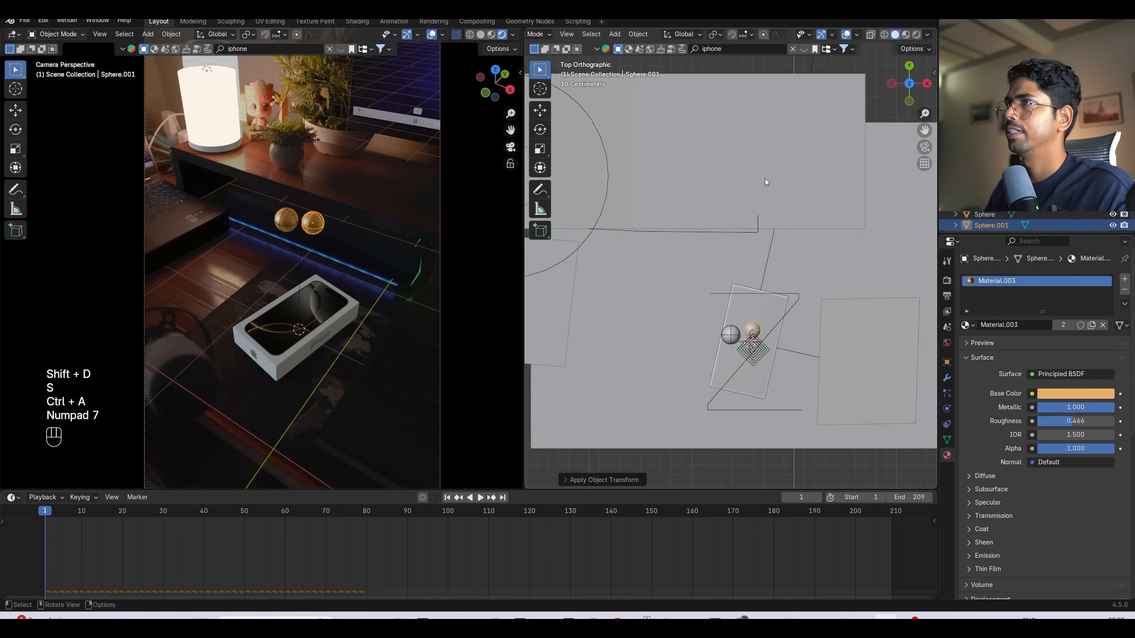
shift+click(733, 336)
key(shift+d)
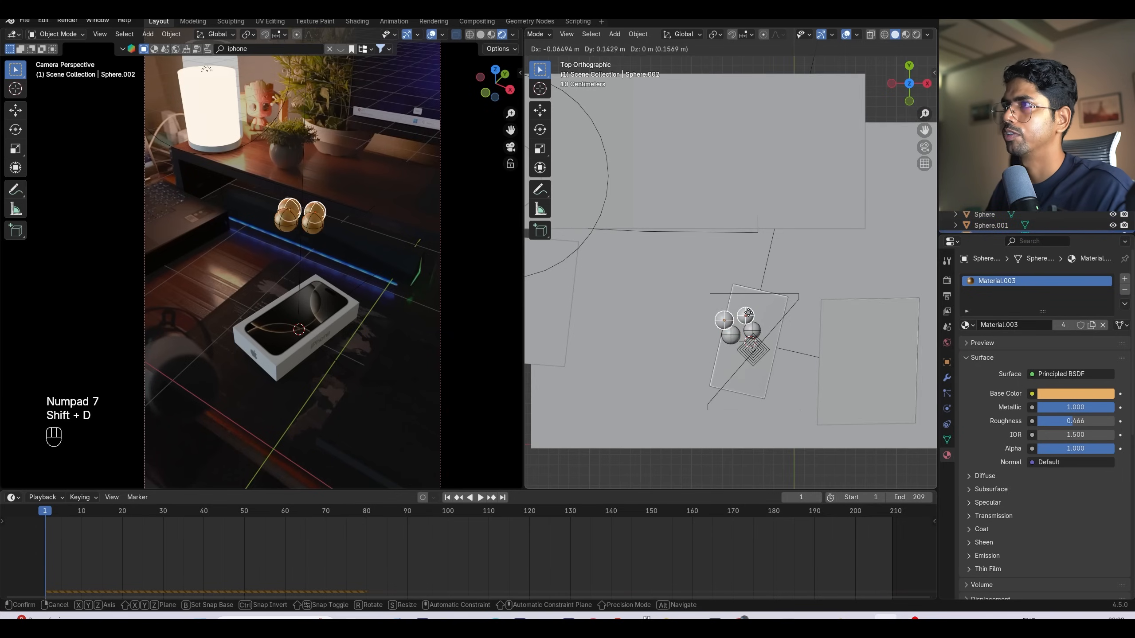
click(757, 319)
key(r)
click(767, 323)
key(g)
click(764, 310)
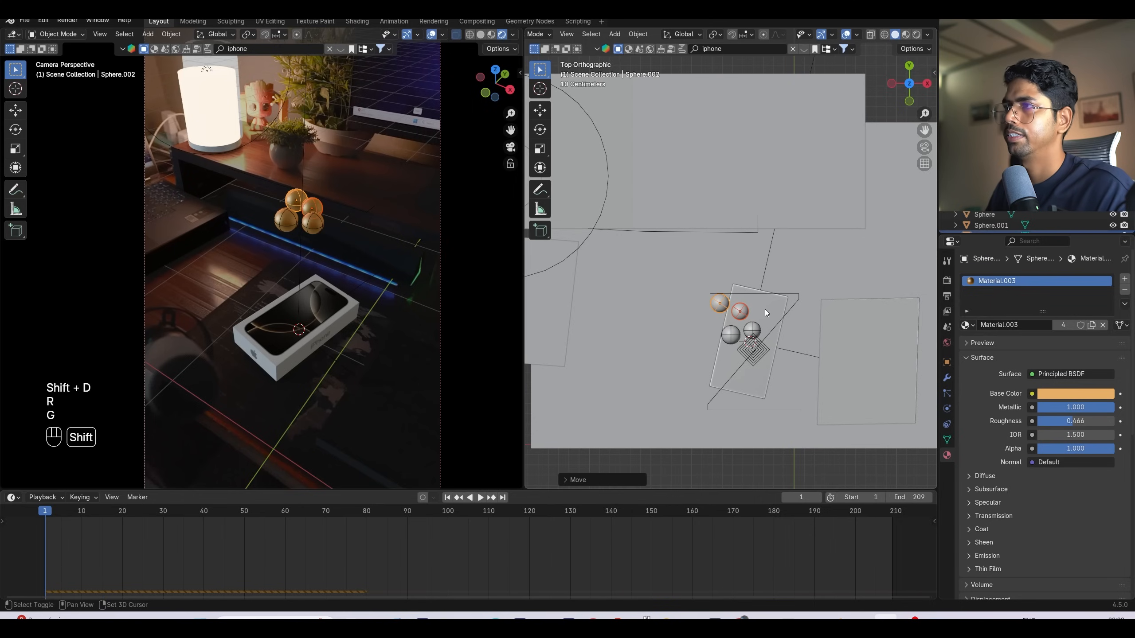
Step: Duplicate the rear sphere pair again, rotating it and placing it over the phone box's far right corner
key(shift+d)
click(786, 308)
key(r)
click(794, 322)
key(g)
click(801, 313)
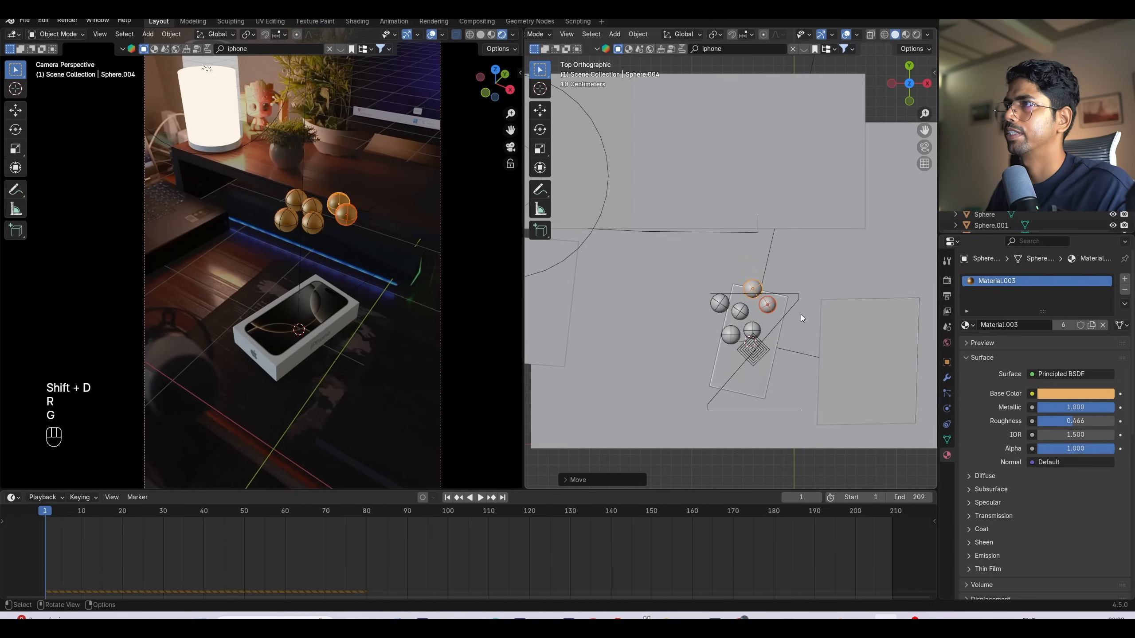
Step: Duplicate one small sphere, enlarge the copy and place it at the front right of the group
click(773, 311)
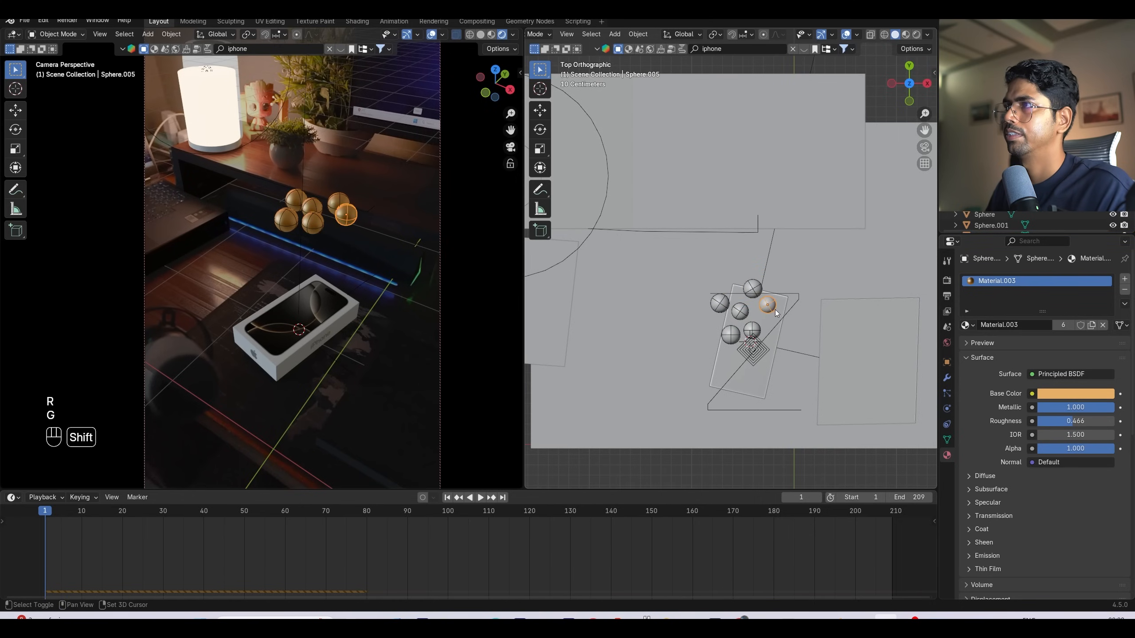
key(shift+d)
click(783, 348)
key(s)
click(799, 353)
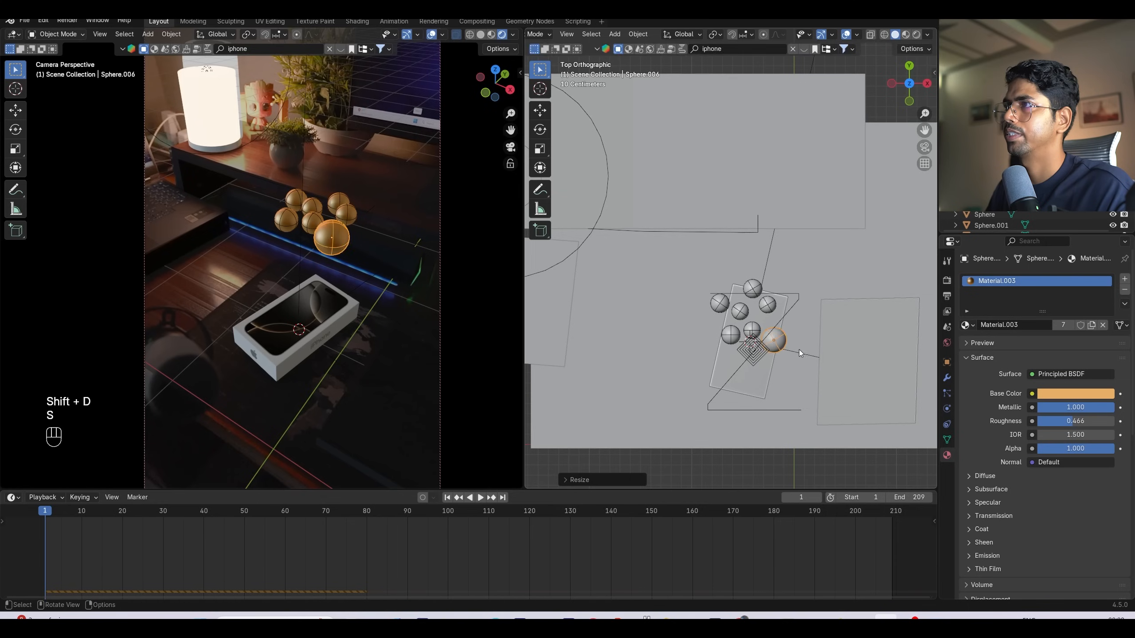
key(g)
click(758, 346)
Step: Duplicate the enlarged sphere to the left side of the group, then enlarge and rotate the copy
key(shift+d)
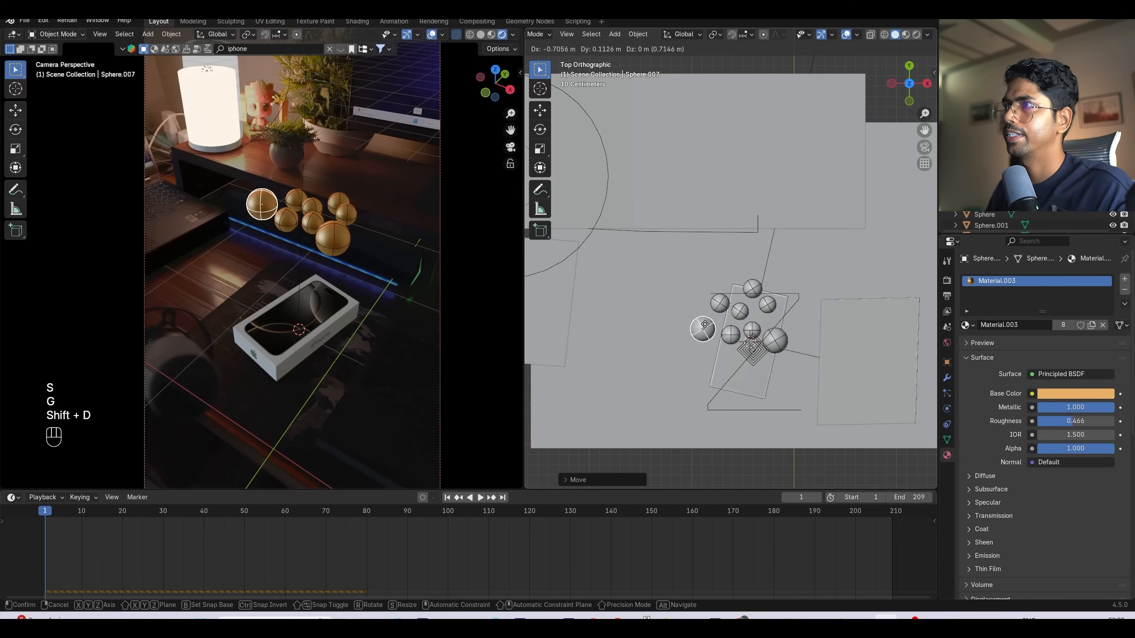
click(708, 328)
key(s)
click(731, 330)
key(r)
click(733, 317)
Step: Duplicate the large left sphere to the back of the group and rotate the copy
key(shift+d)
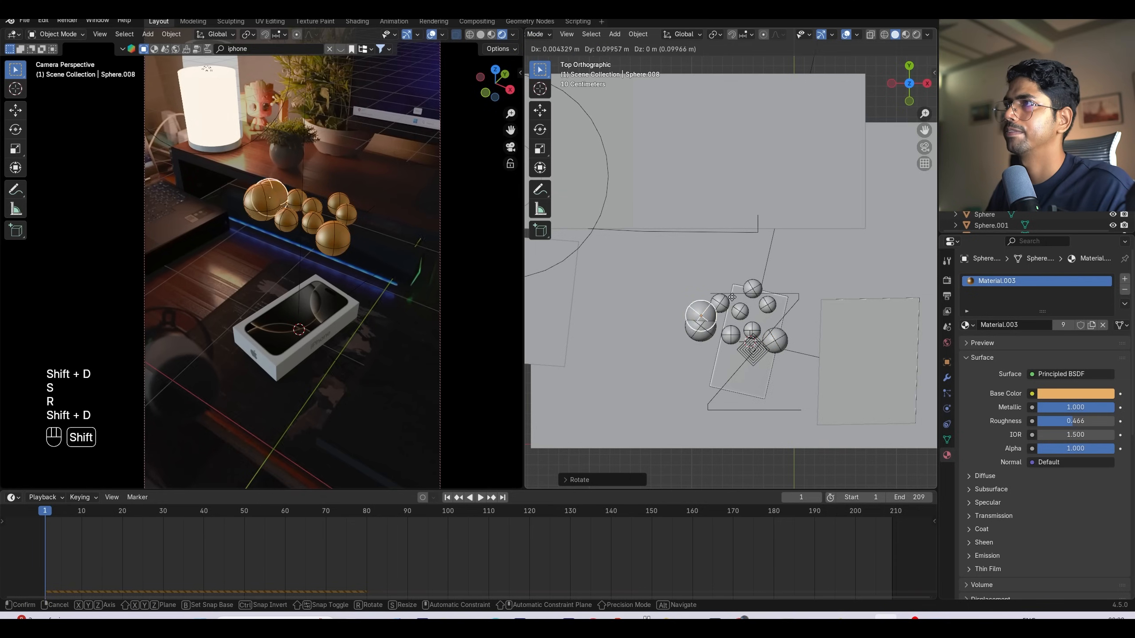
click(754, 263)
key(r)
click(763, 297)
Step: Select all the spheres and move them to a new collection named rbd
middle_drag(762, 297, 812, 211)
scroll(1013, 224, down, 5)
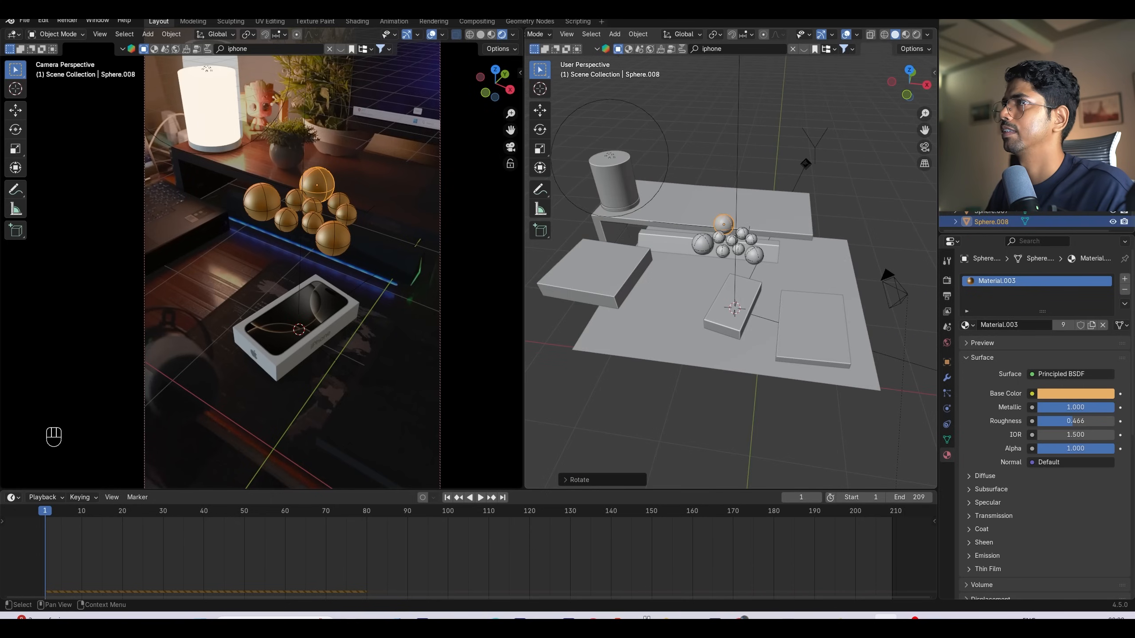
shift+click(987, 132)
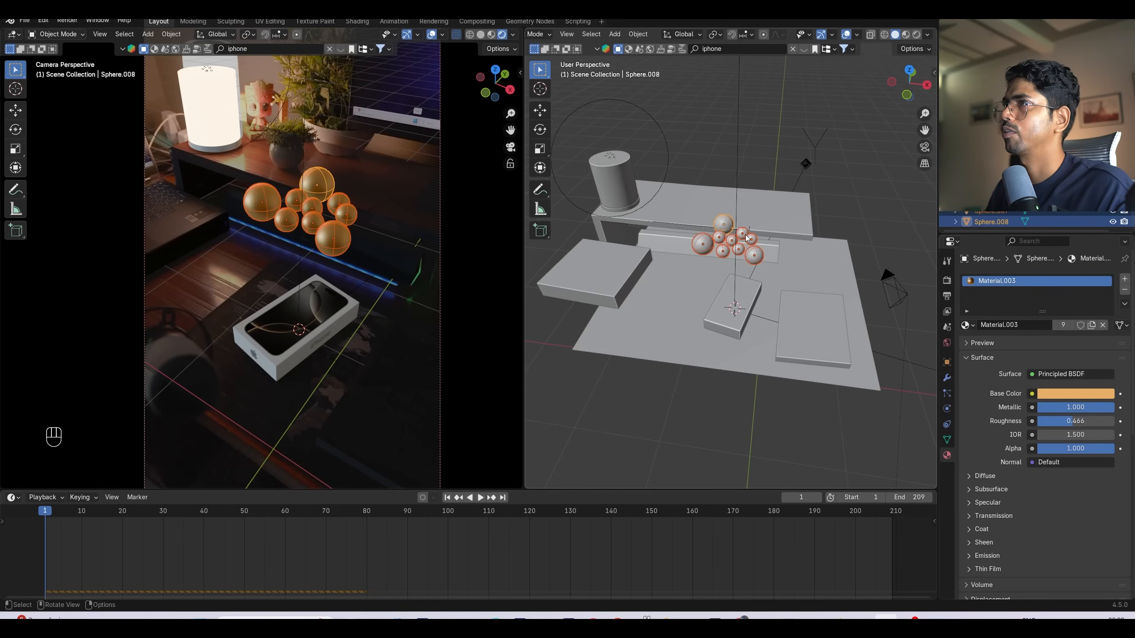
key(m)
click(746, 234)
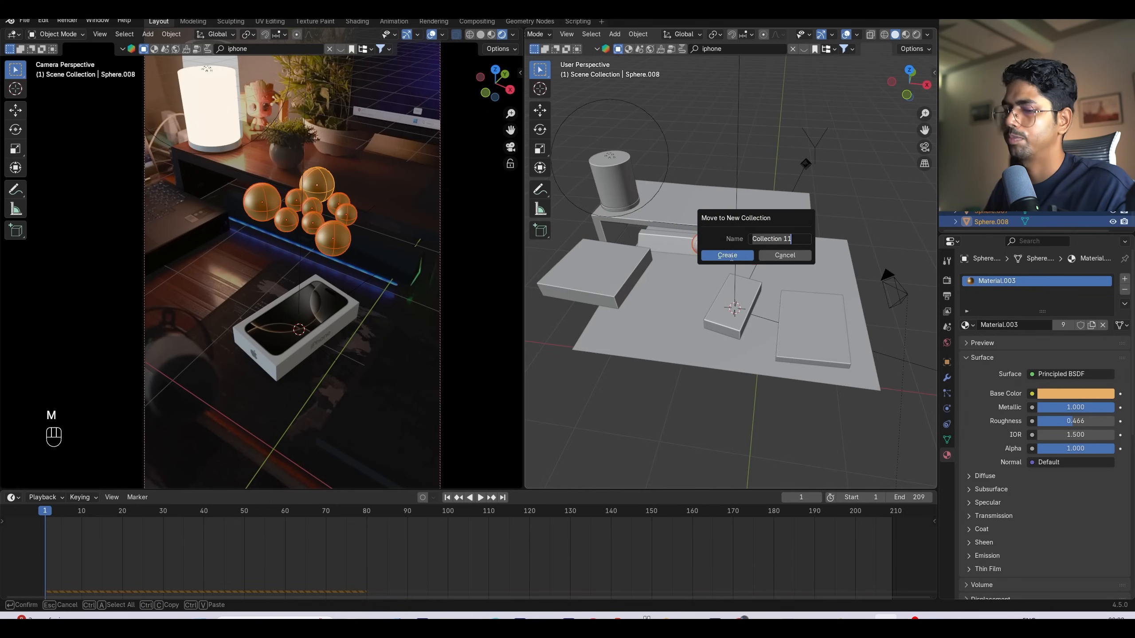
click(730, 257)
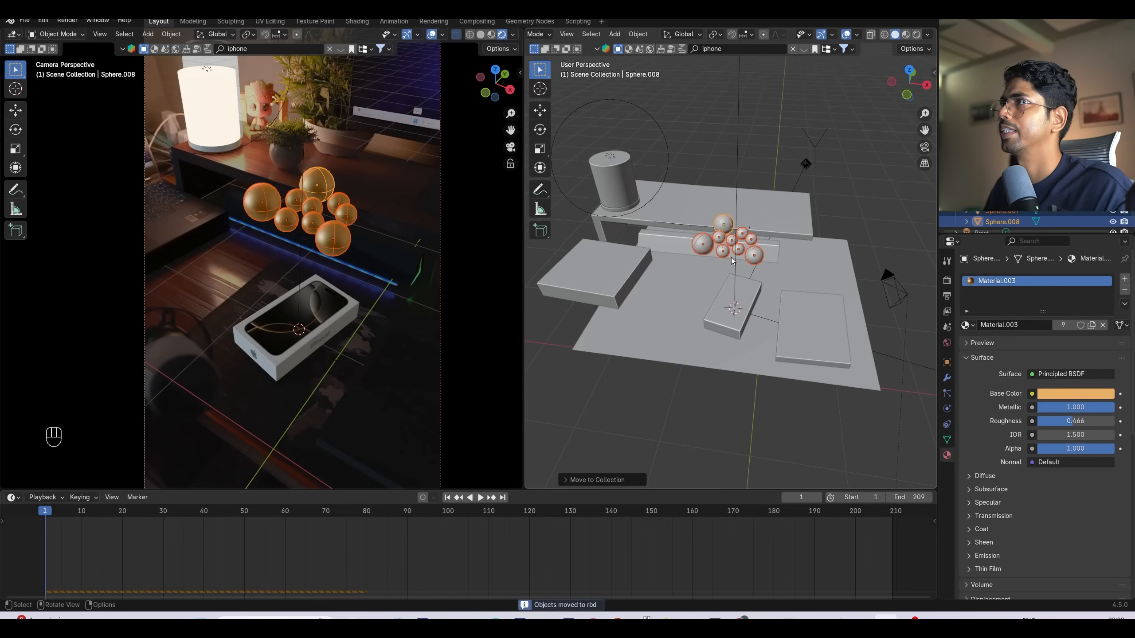
Step: Play the simulation of the falling sphere group and return to frame 1
key(space)
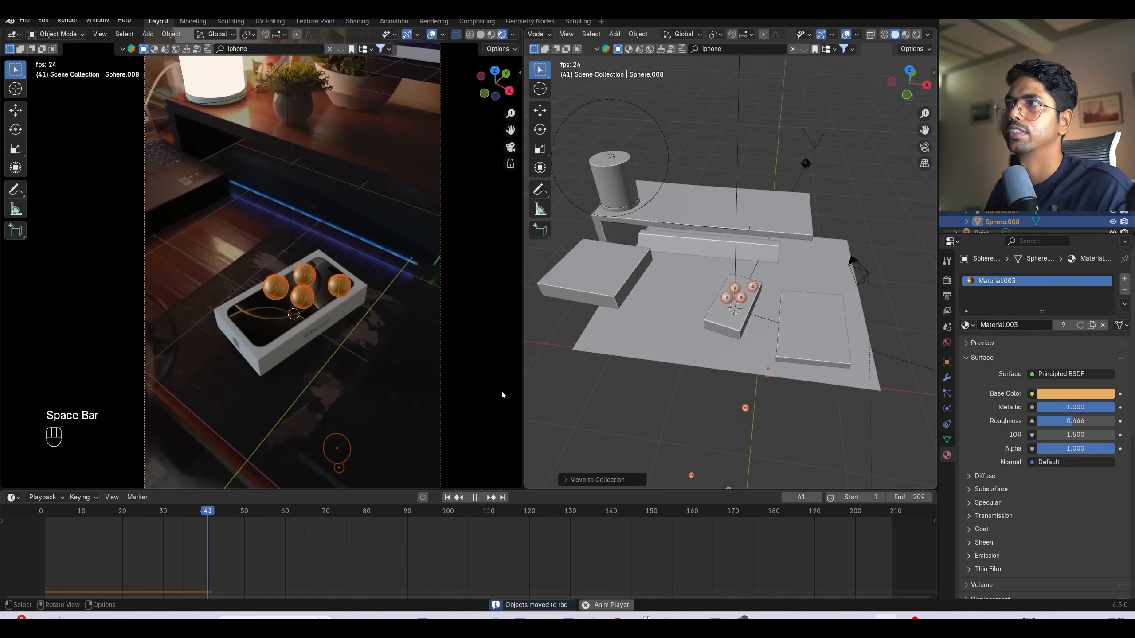
key(space)
click(447, 498)
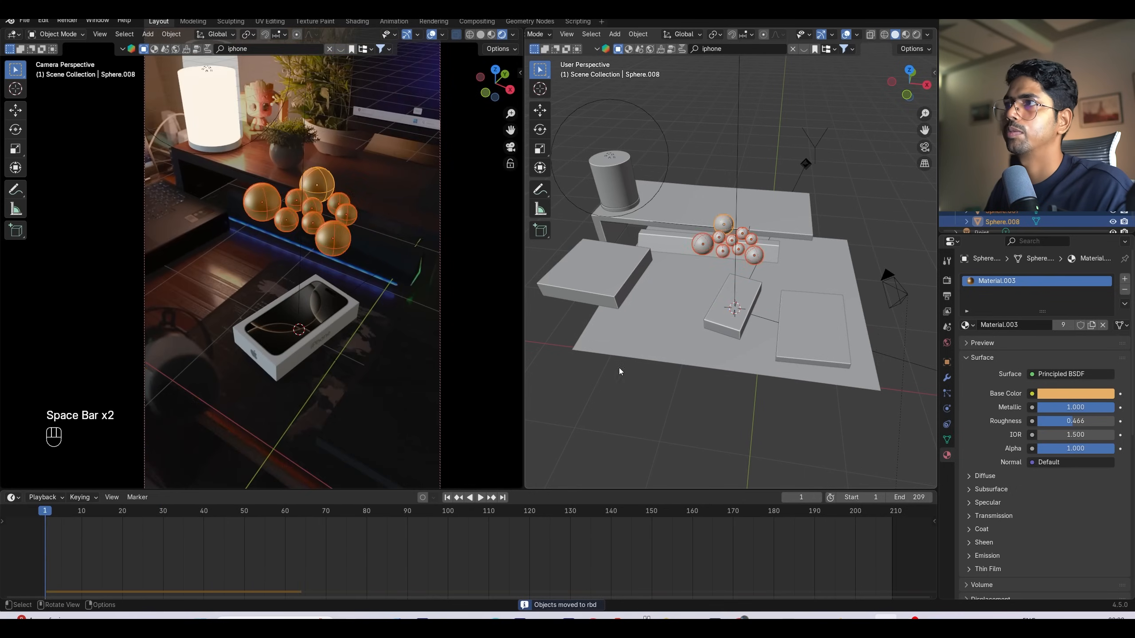
Step: Make the desk plane a passive rigid body with the Box collision shape
click(656, 340)
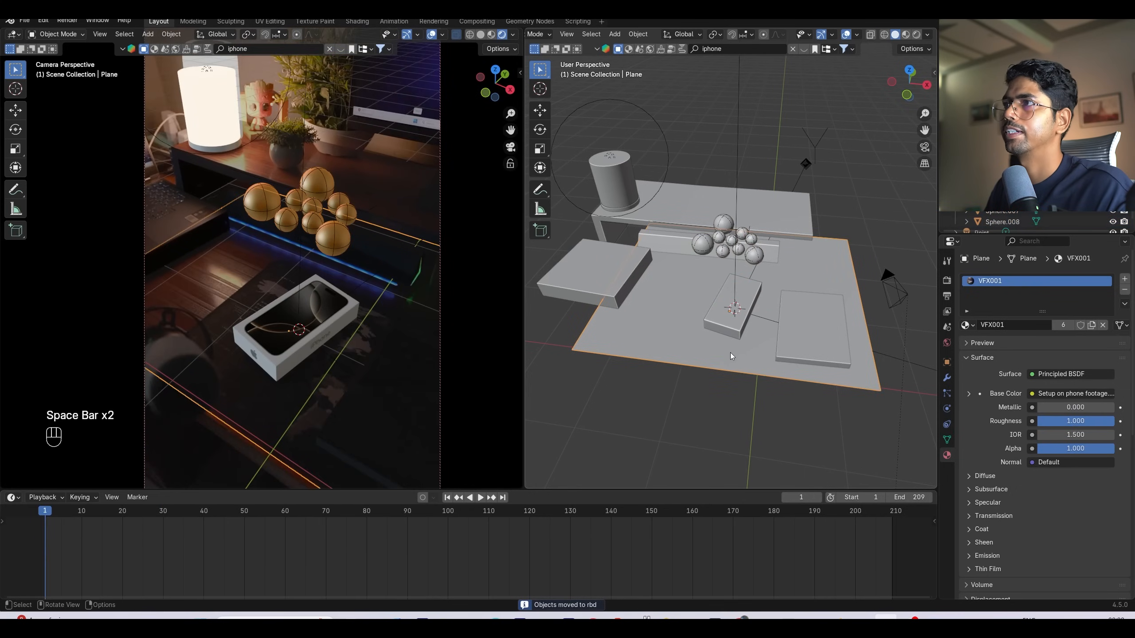
click(946, 409)
click(1090, 303)
click(1060, 373)
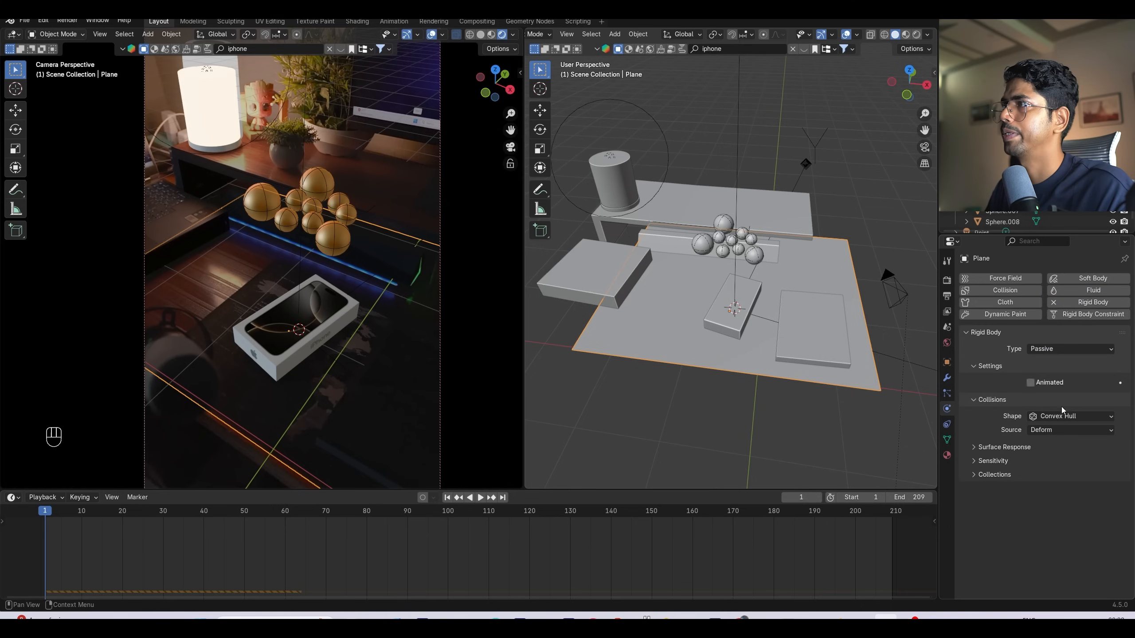
click(1062, 416)
click(1057, 433)
Step: Replay the simulation with the desk plane as a collider and return to frame 1
key(space)
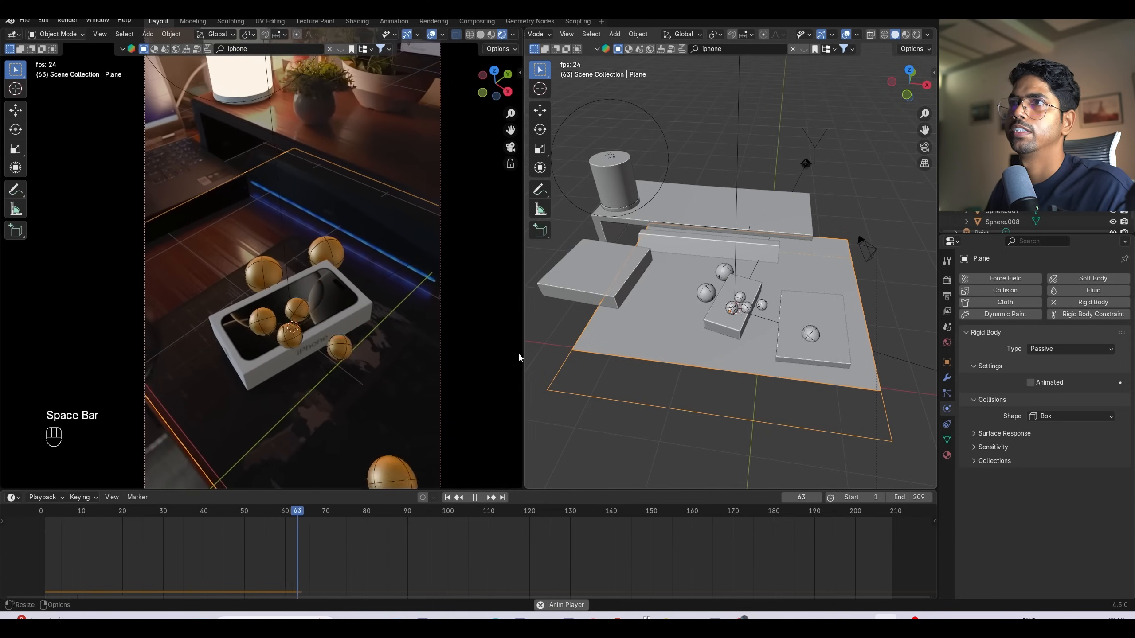
key(space)
key(space)
key(space)
key(space)
key(space)
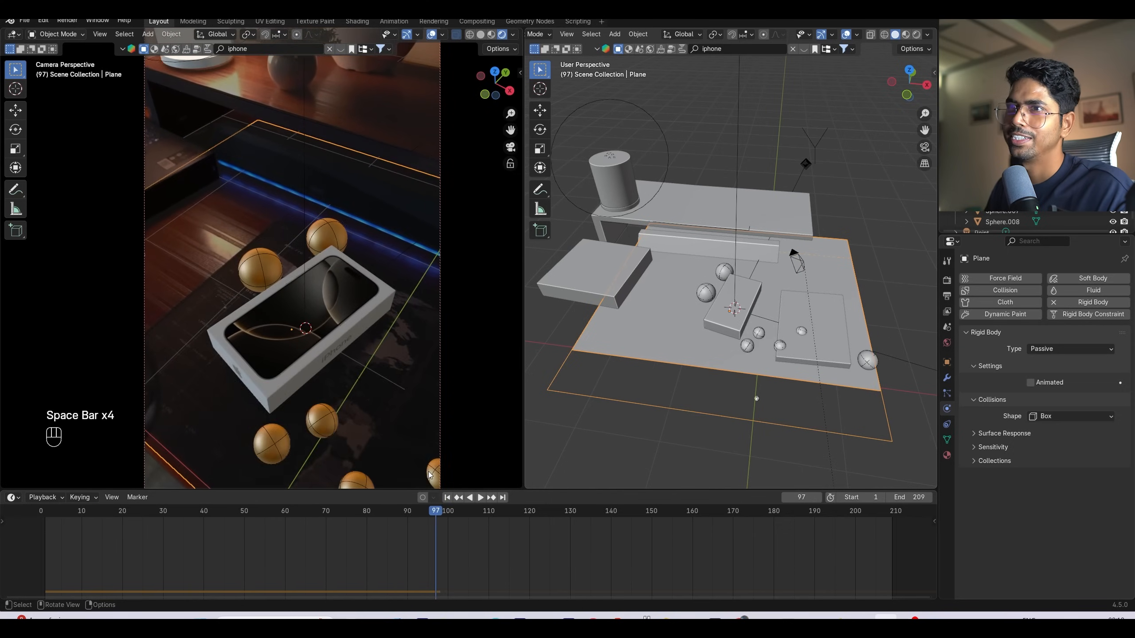
click(447, 497)
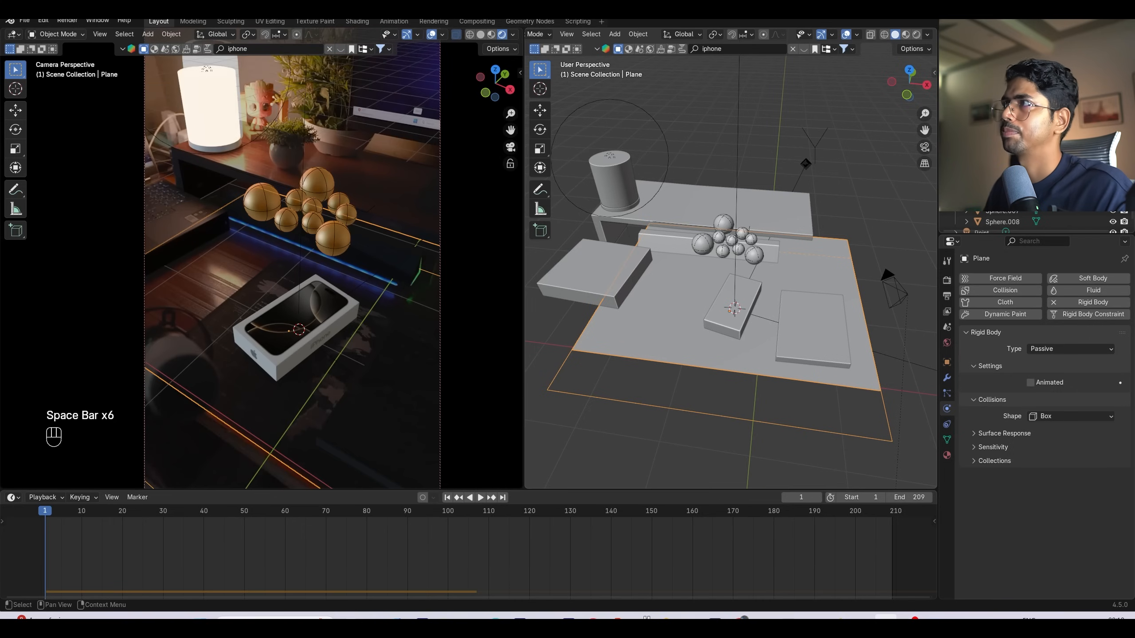
Step: Scale down the large spheres at the back and left of the group, applying each one's transform
click(724, 224)
key(s)
click(761, 219)
key(ctrl+a)
click(761, 219)
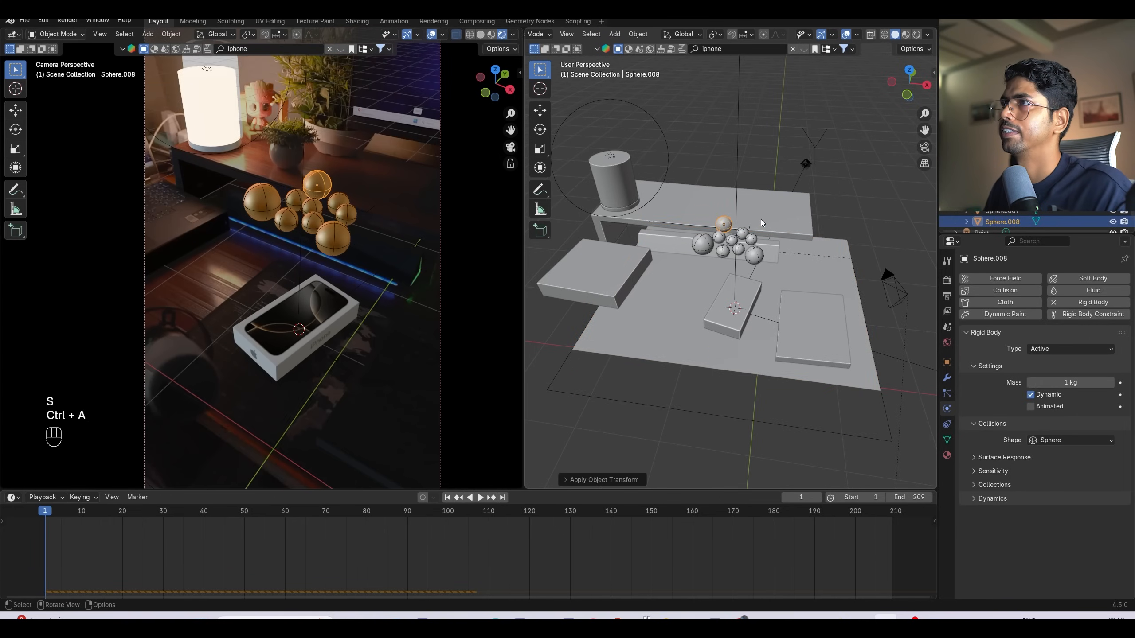
click(699, 242)
key(s)
ctrl+click(744, 249)
key(ctrl+a)
click(743, 249)
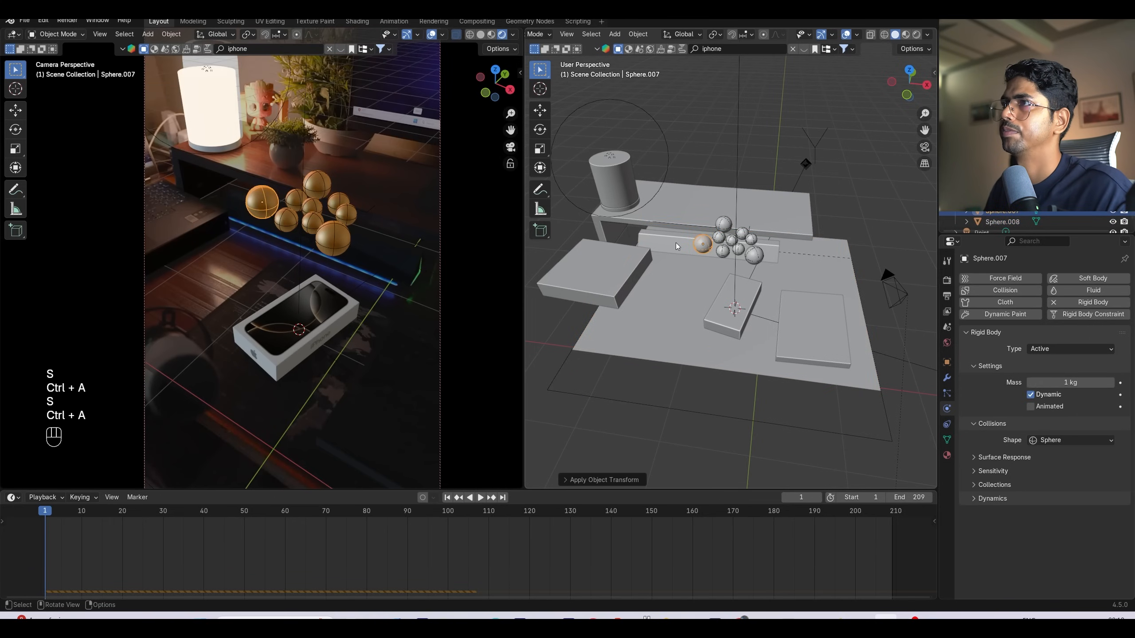
Step: Make the long block in front of the shelf and the laptop block passive rigid bodies
click(769, 256)
click(1093, 302)
click(1076, 349)
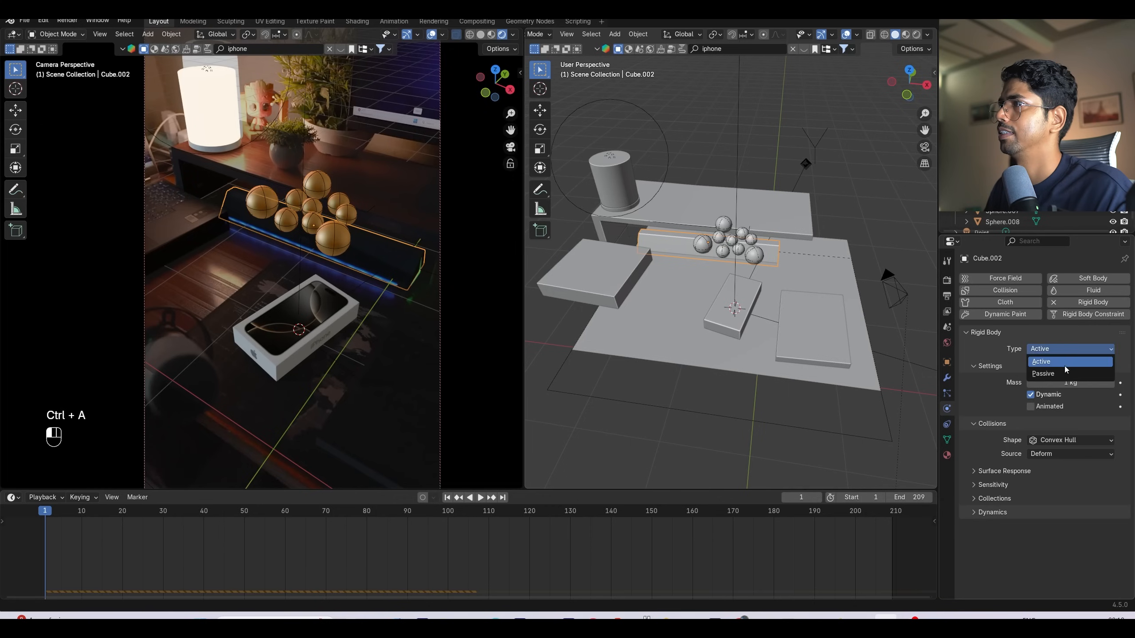
click(1072, 374)
click(633, 266)
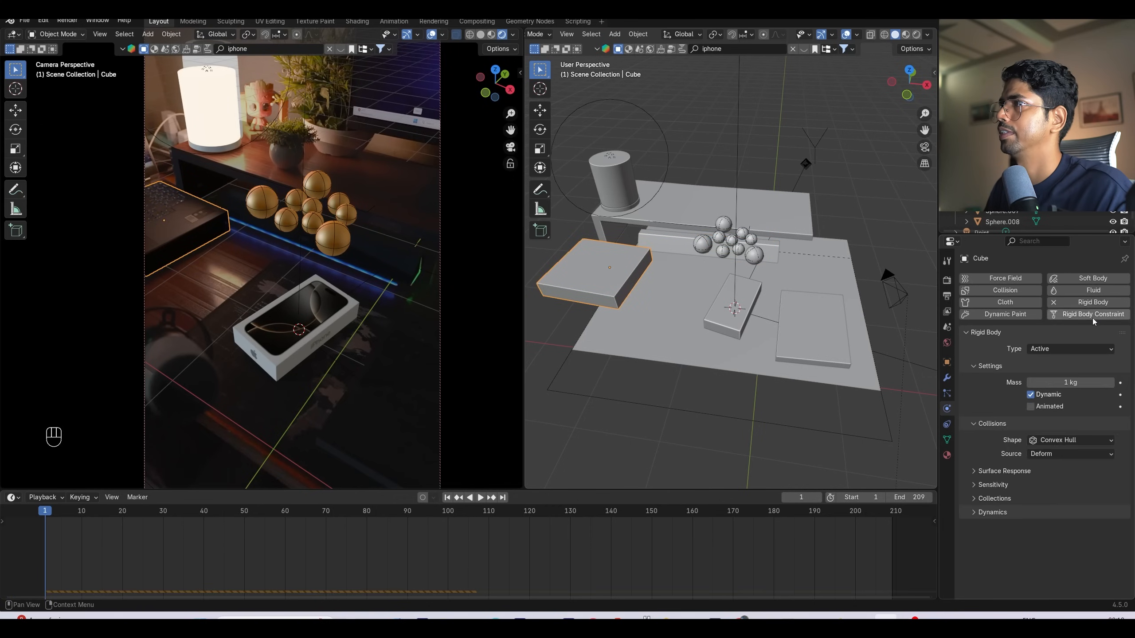
click(1064, 373)
Step: Make the flat block to the right of the phone box a passive rigid body
click(842, 324)
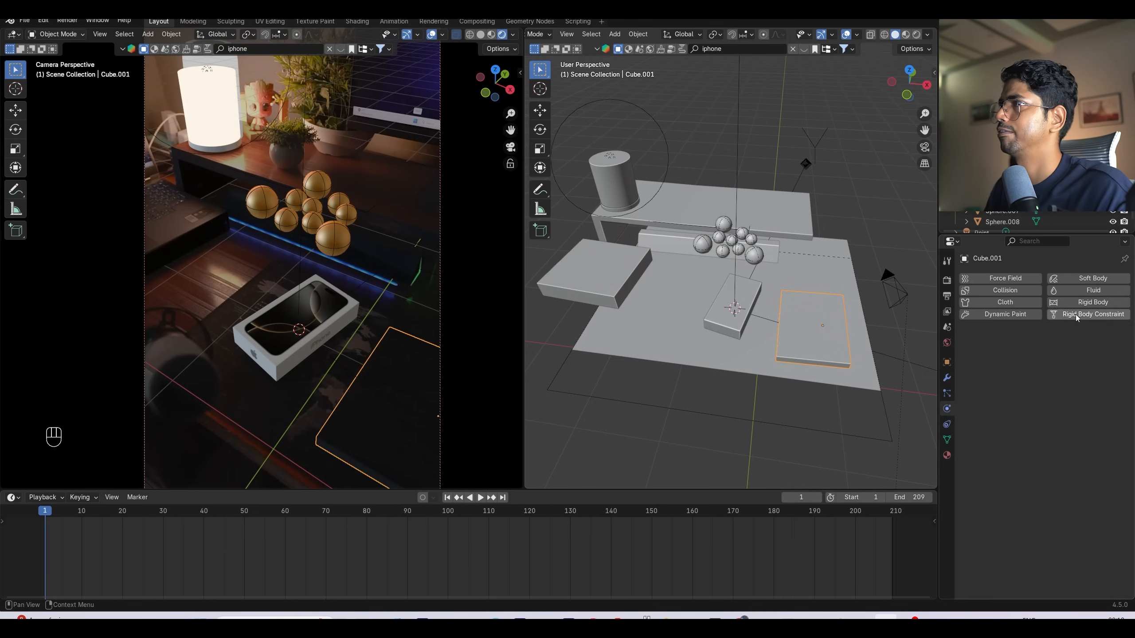
click(1093, 302)
click(1072, 348)
click(1055, 374)
Step: Play the simulation with the surrounding blocks as colliders and return to frame 1
key(space)
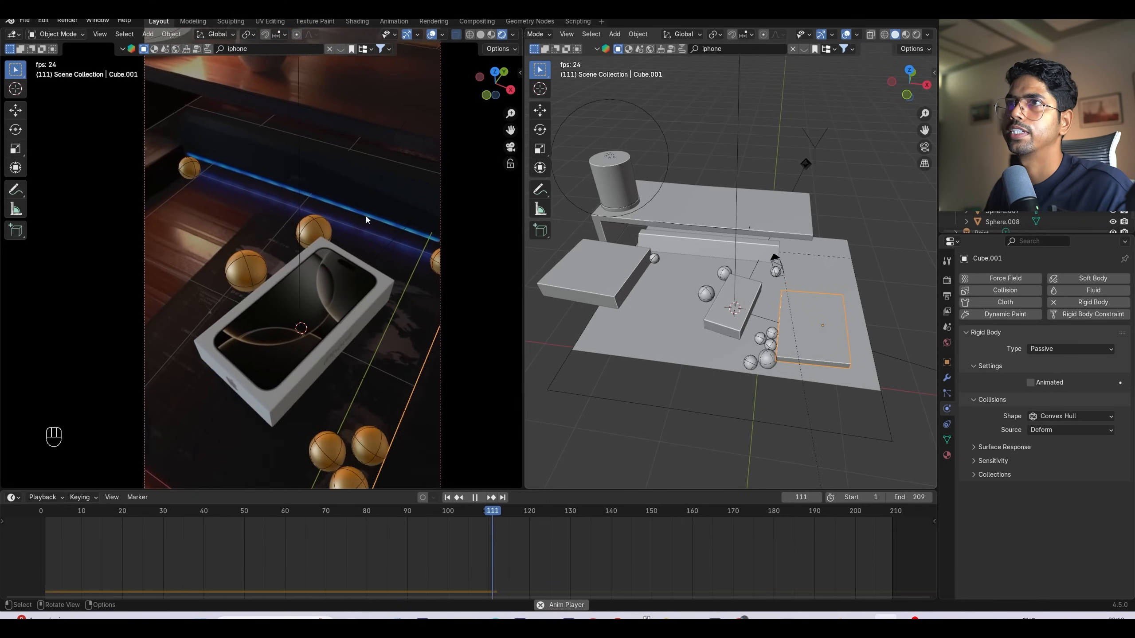
key(space)
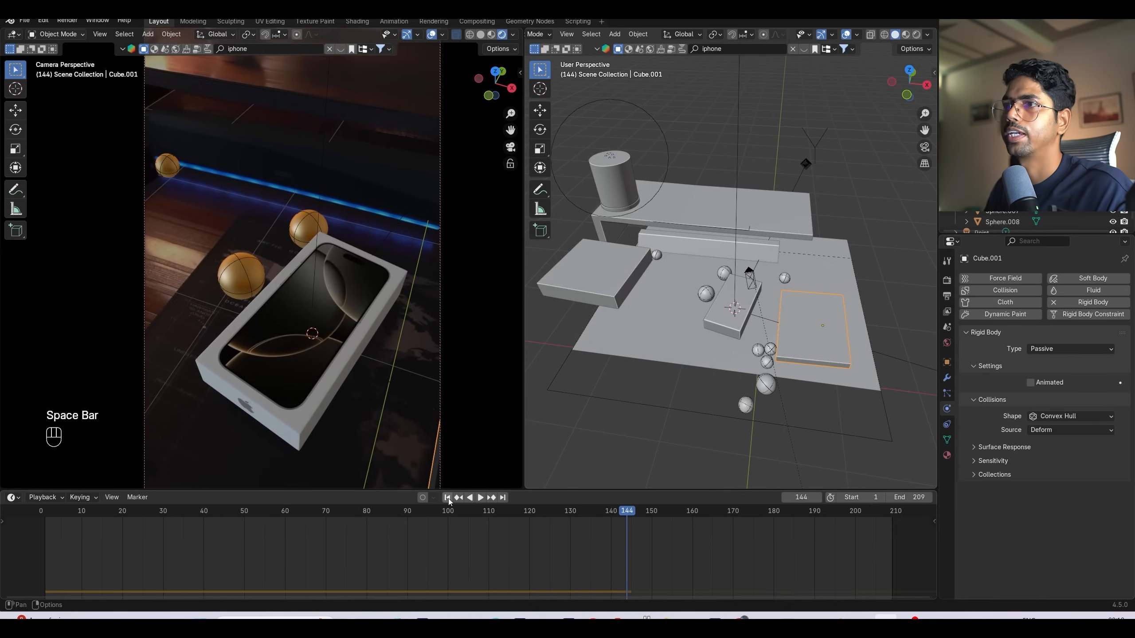
click(446, 497)
Step: Give the large left sphere its own copy of the golden material and desaturate the base color to near white
click(699, 249)
click(949, 456)
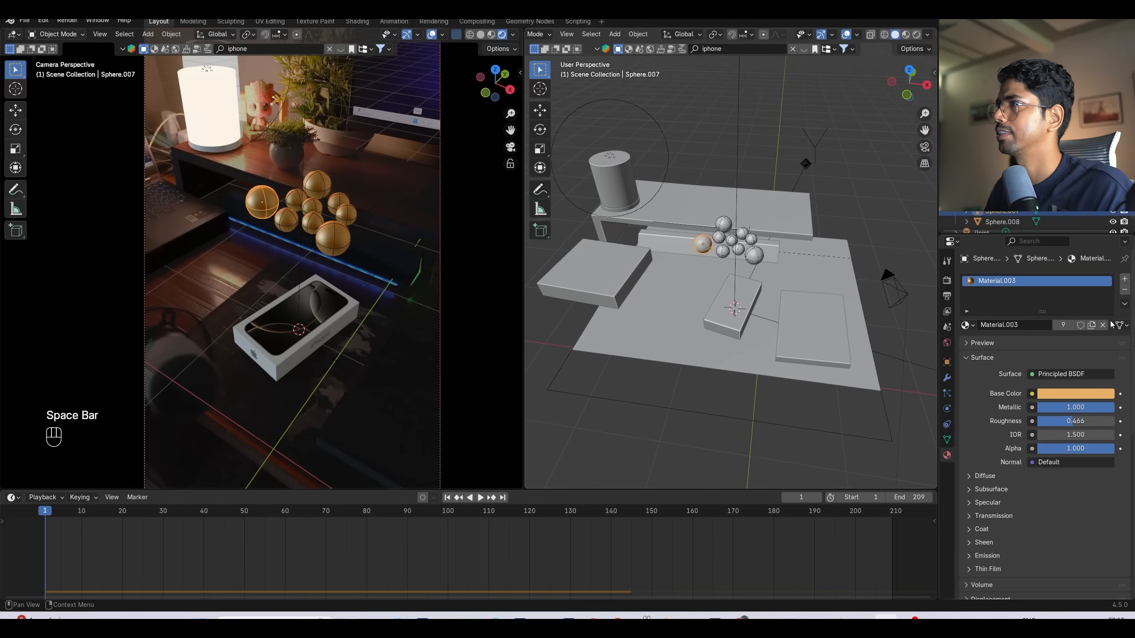
click(1078, 392)
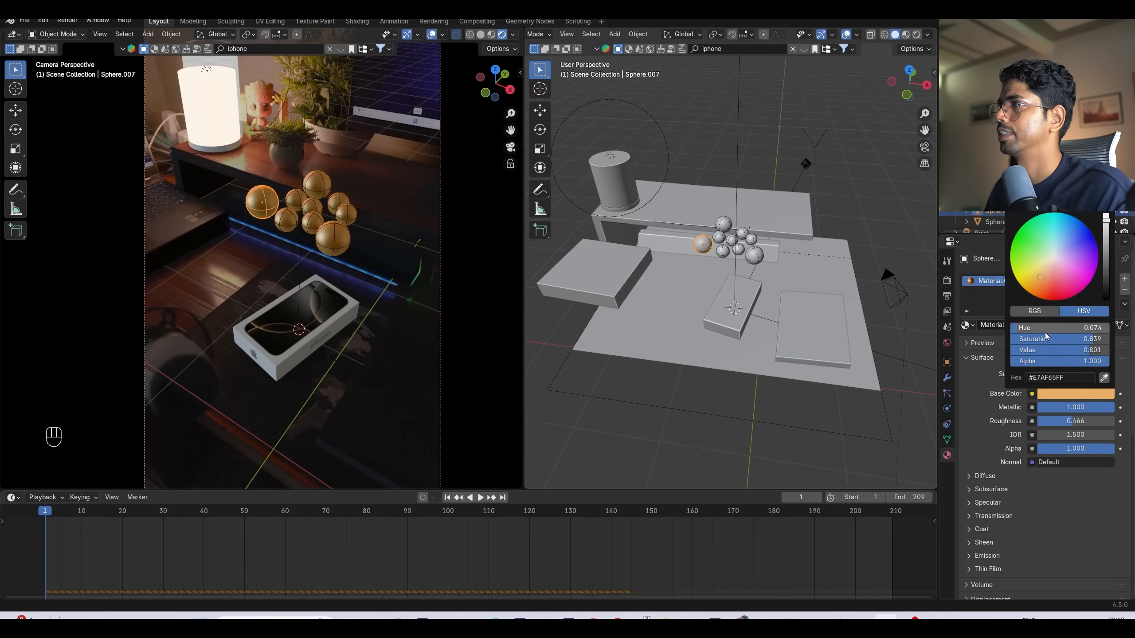
drag(1054, 338, 1023, 339)
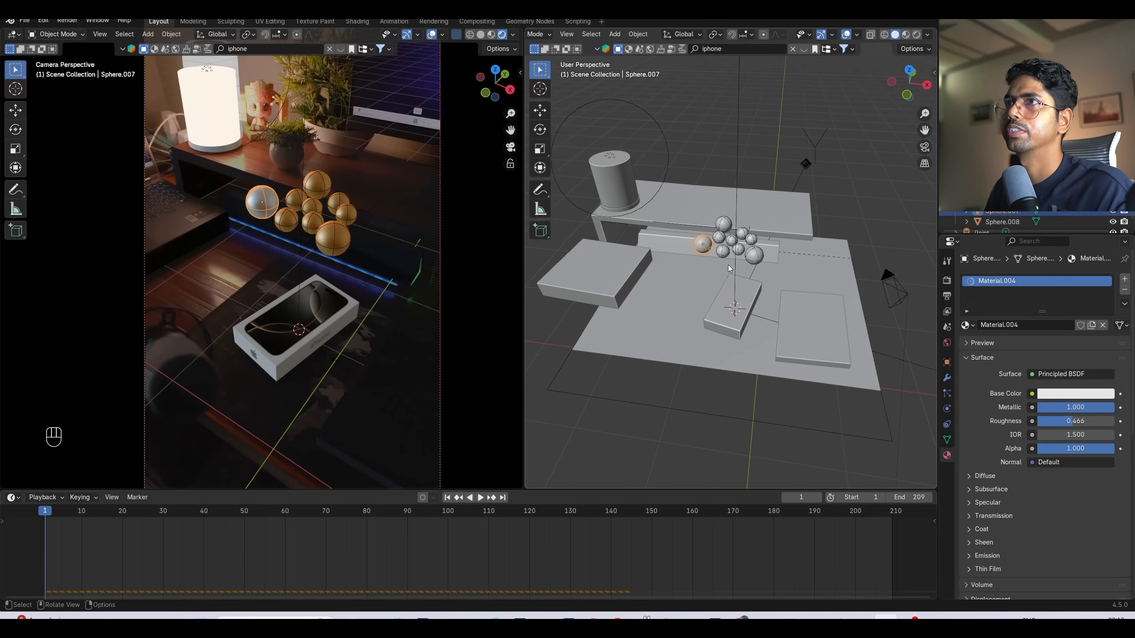
Step: Link the large left sphere's near-white material to several of the other golden spheres, leaving the rest gold
shift+click(752, 241)
click(725, 225)
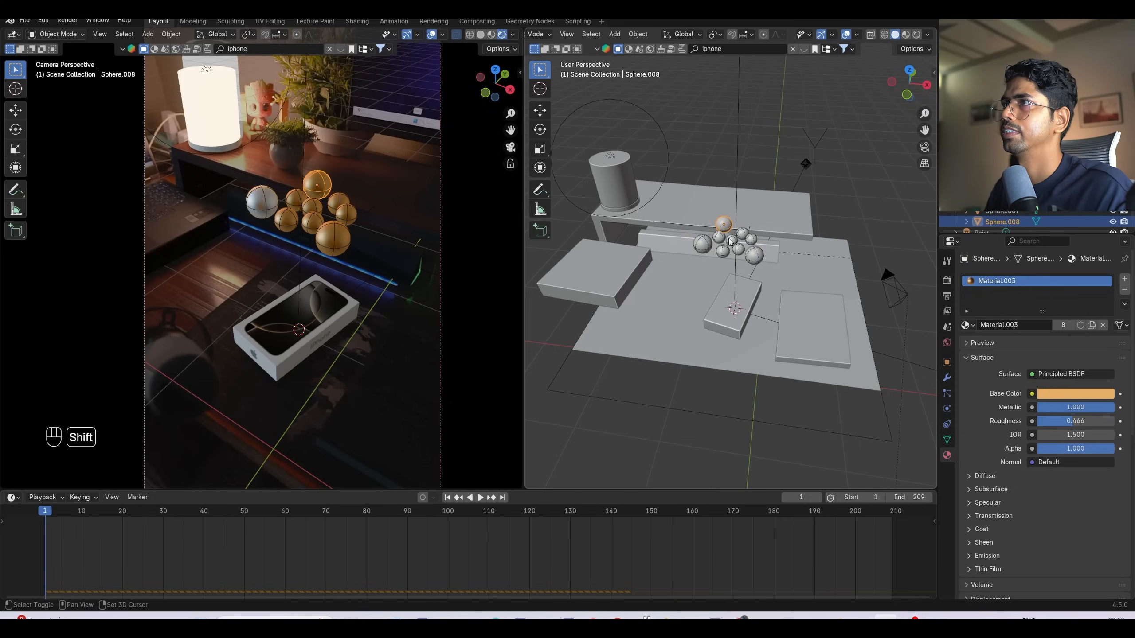
shift+click(731, 241)
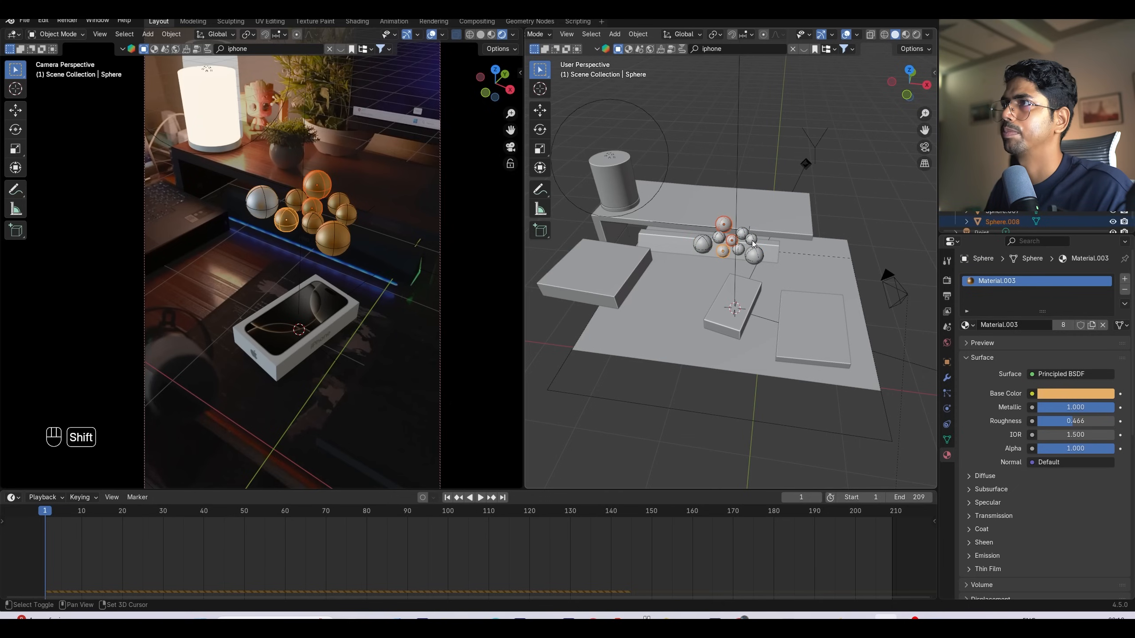
shift+click(709, 249)
key(ctrl+l)
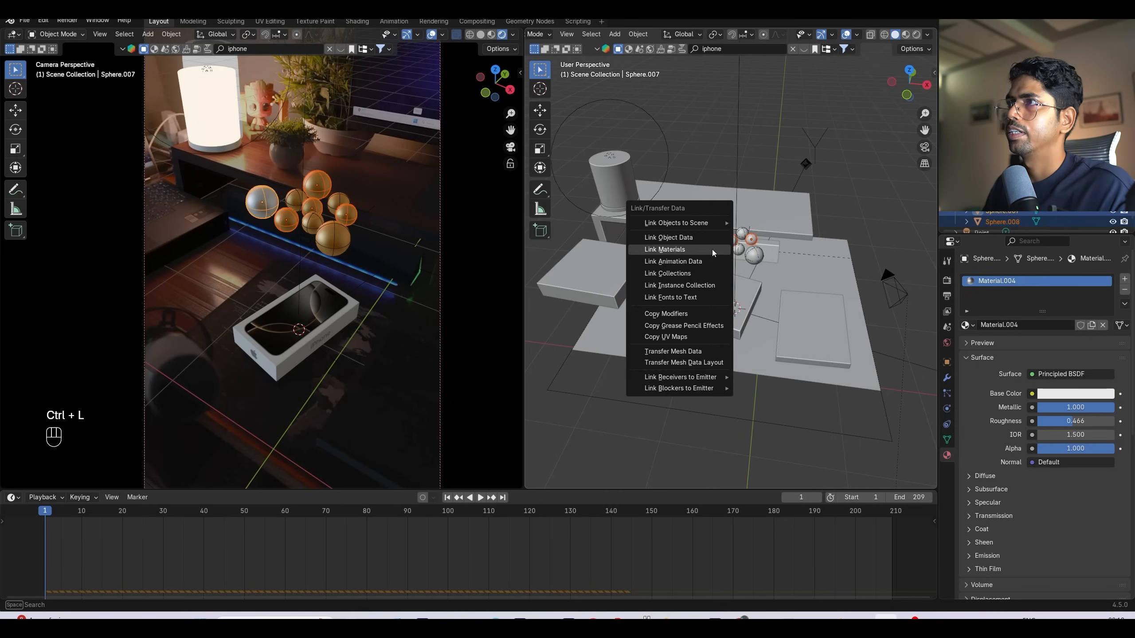
click(713, 250)
click(831, 147)
Step: Play the simulation with the mixed gold and white spheres and return to frame 1
key(space)
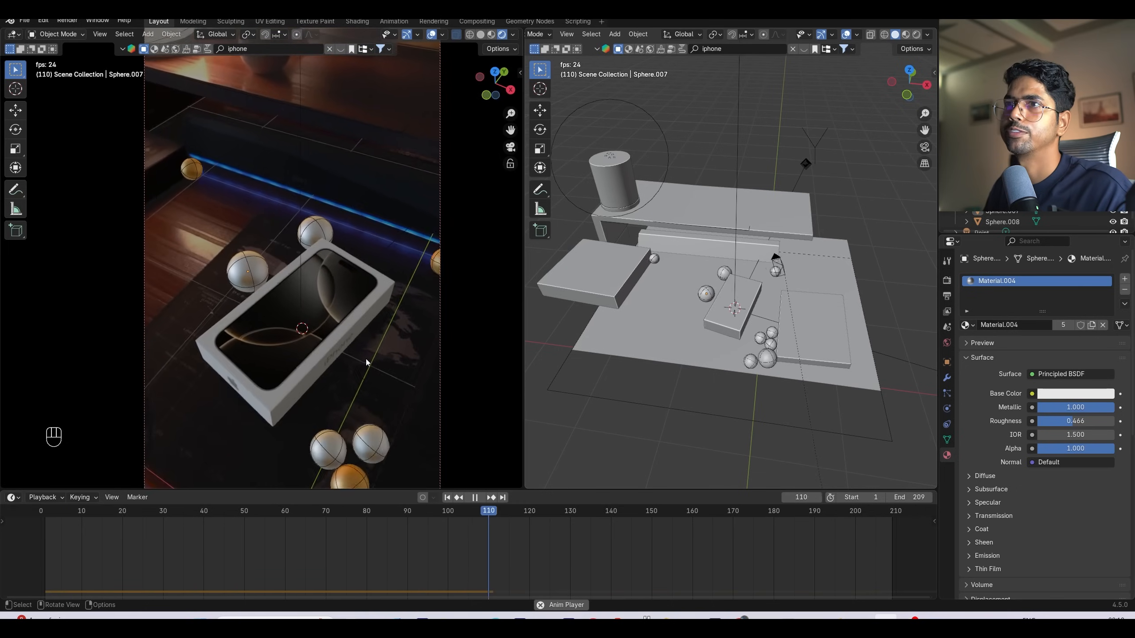
key(space)
click(447, 497)
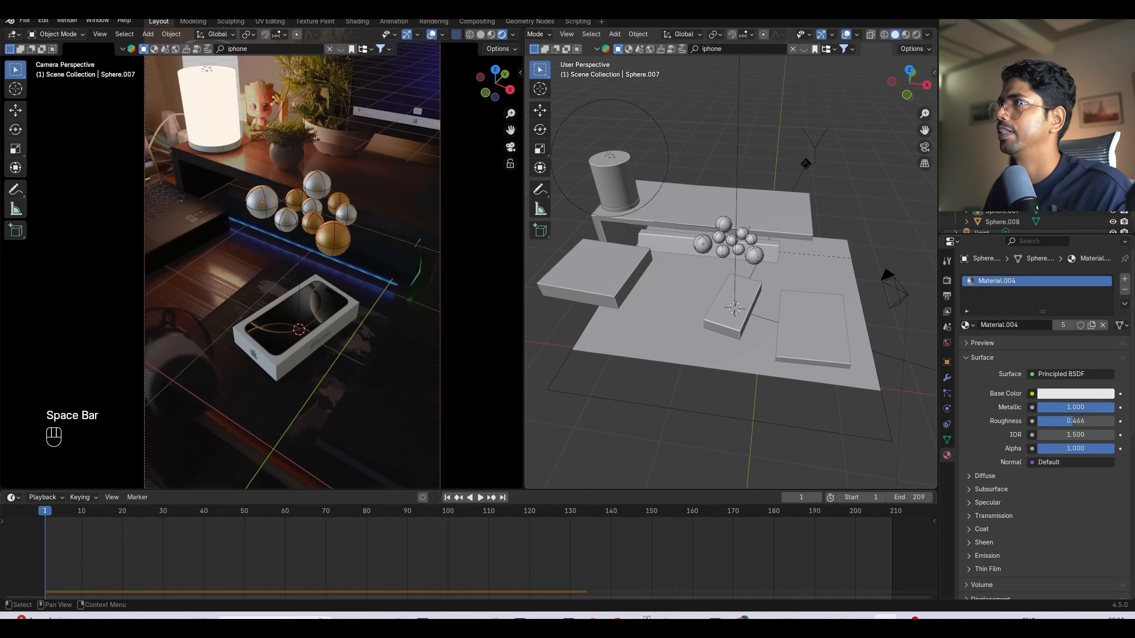
Step: Duplicate all the spheres, place the copies slightly above the originals and rotate them around the Z axis
click(1000, 136)
scroll(1003, 218, down, 1)
shift+click(1003, 215)
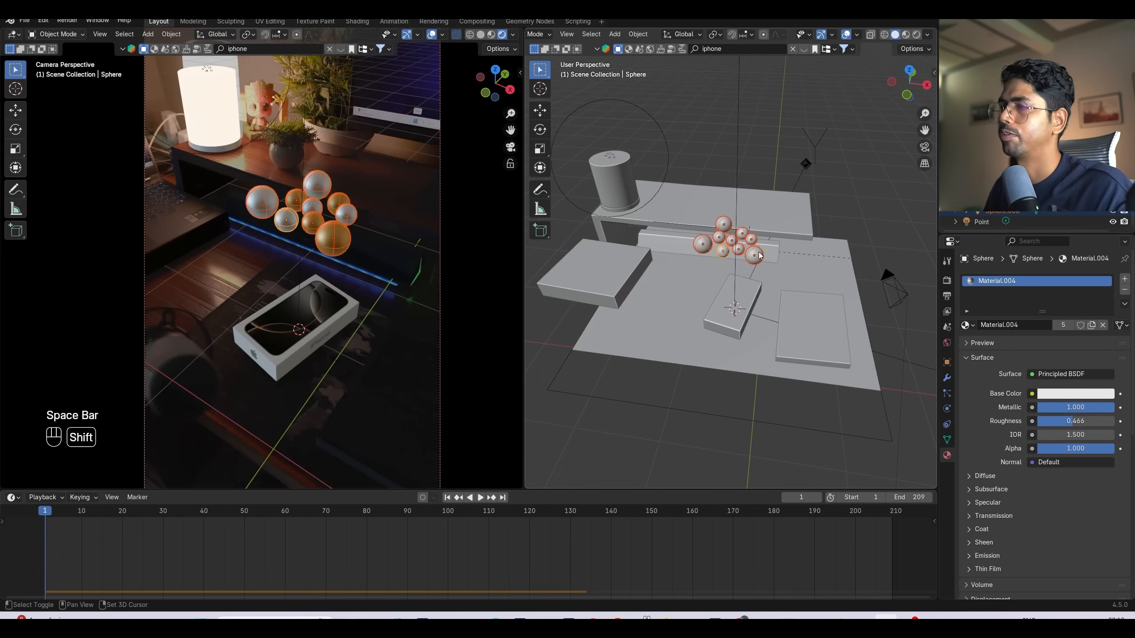
key(shift+d)
click(773, 241)
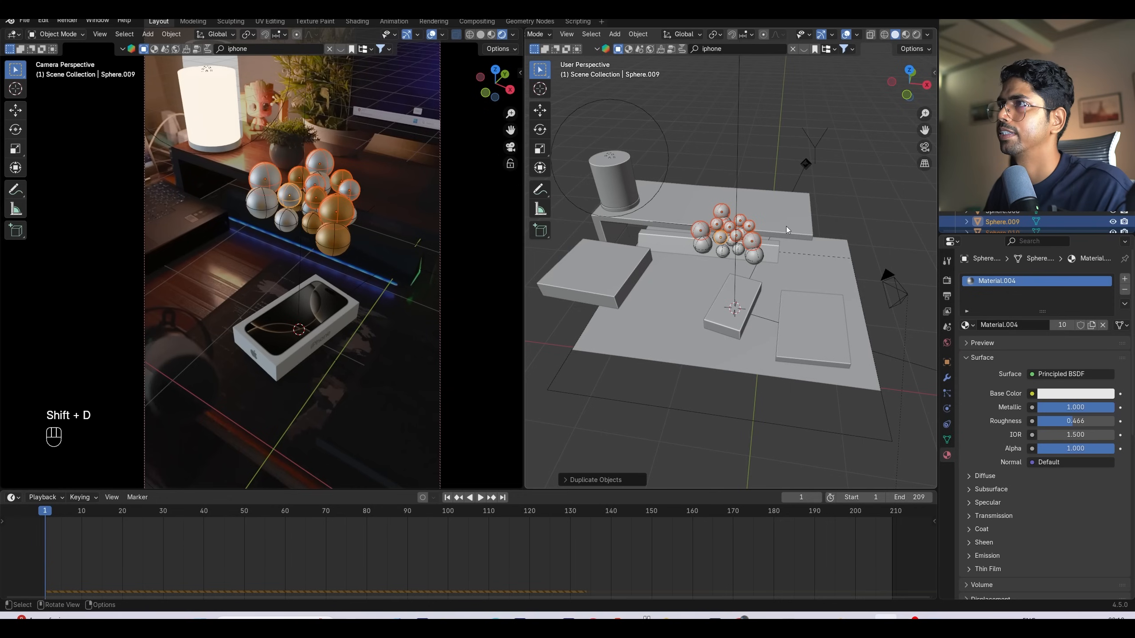
key(g)
click(778, 226)
key(z)
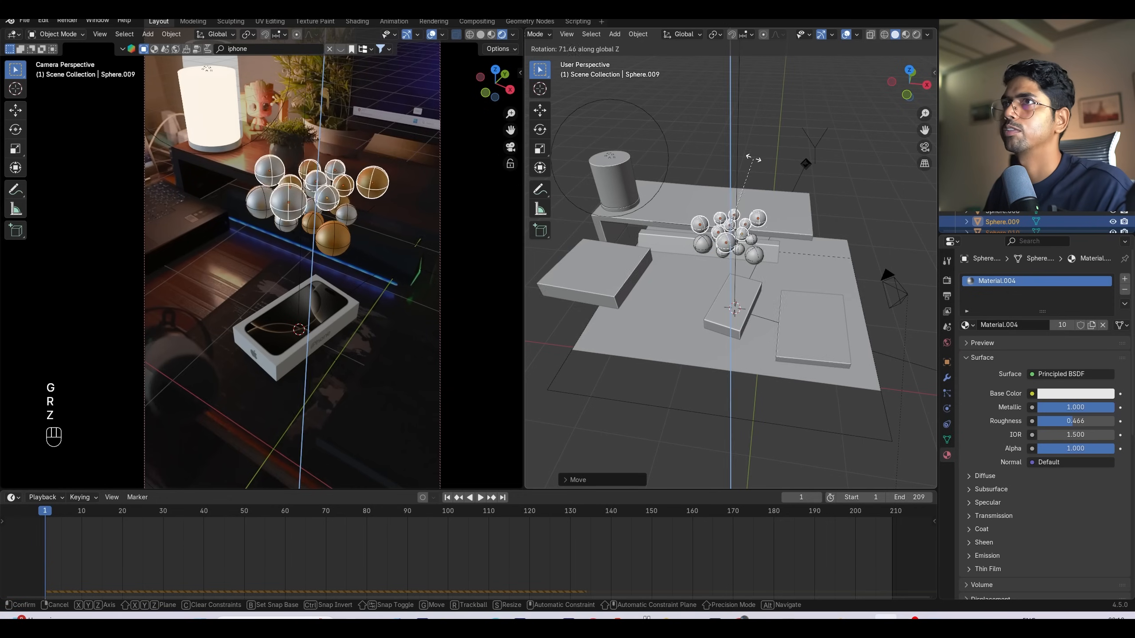
click(736, 245)
Step: Play the simulation briefly to check how the doubled sphere cluster collides
key(space)
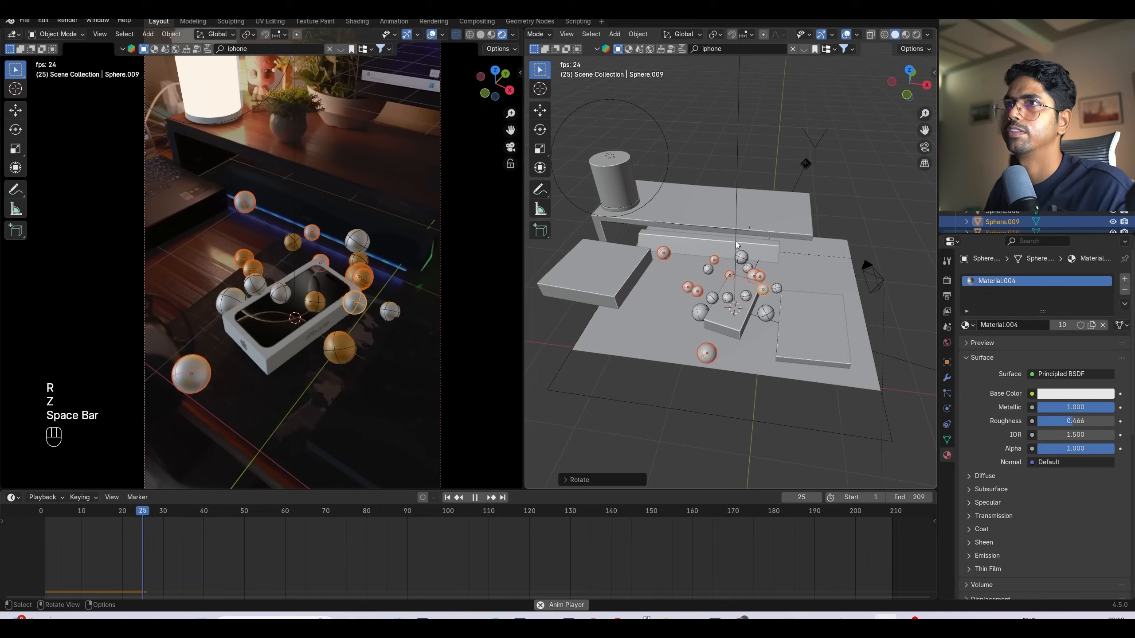
key(space)
click(457, 501)
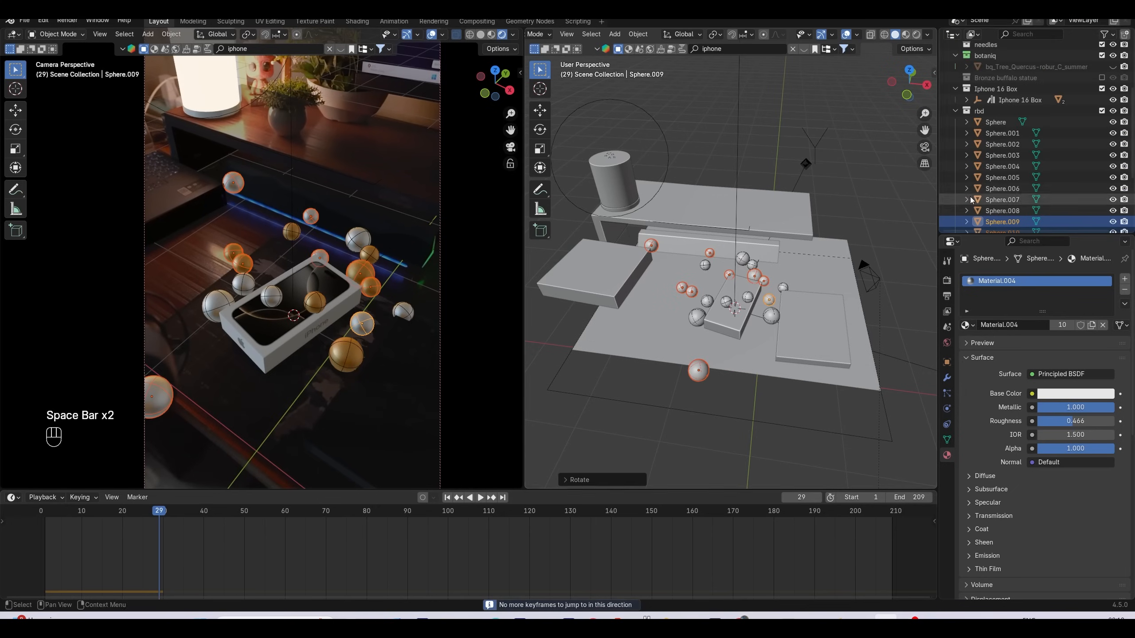
Step: Select every sphere in the rbd collection, scale them down at frame 1 and apply the scale
right_click(998, 114)
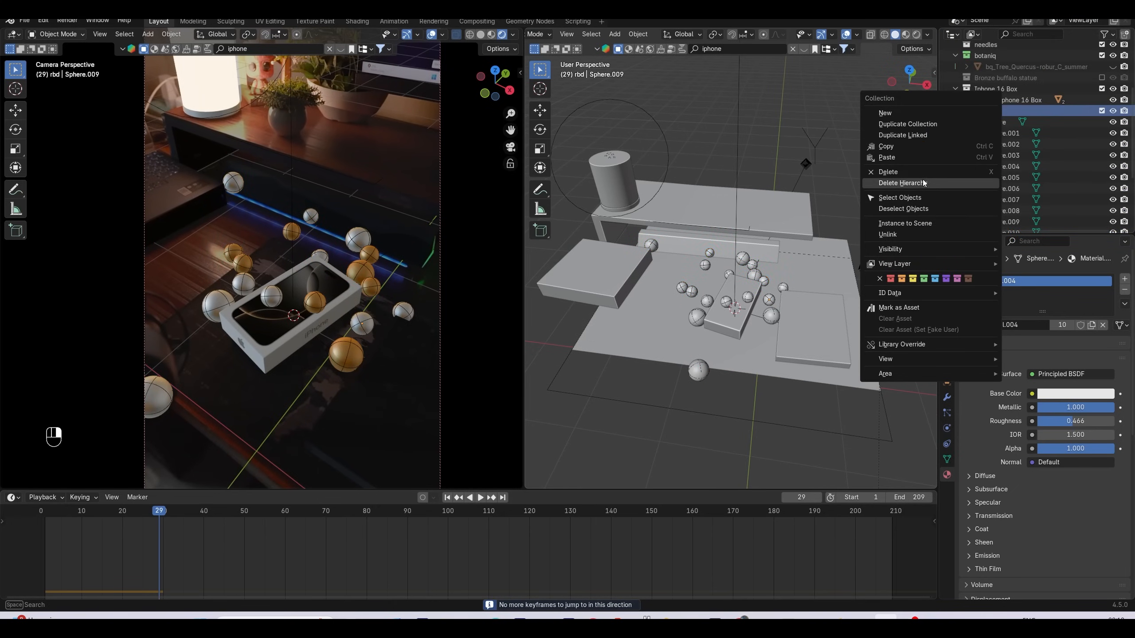
click(913, 198)
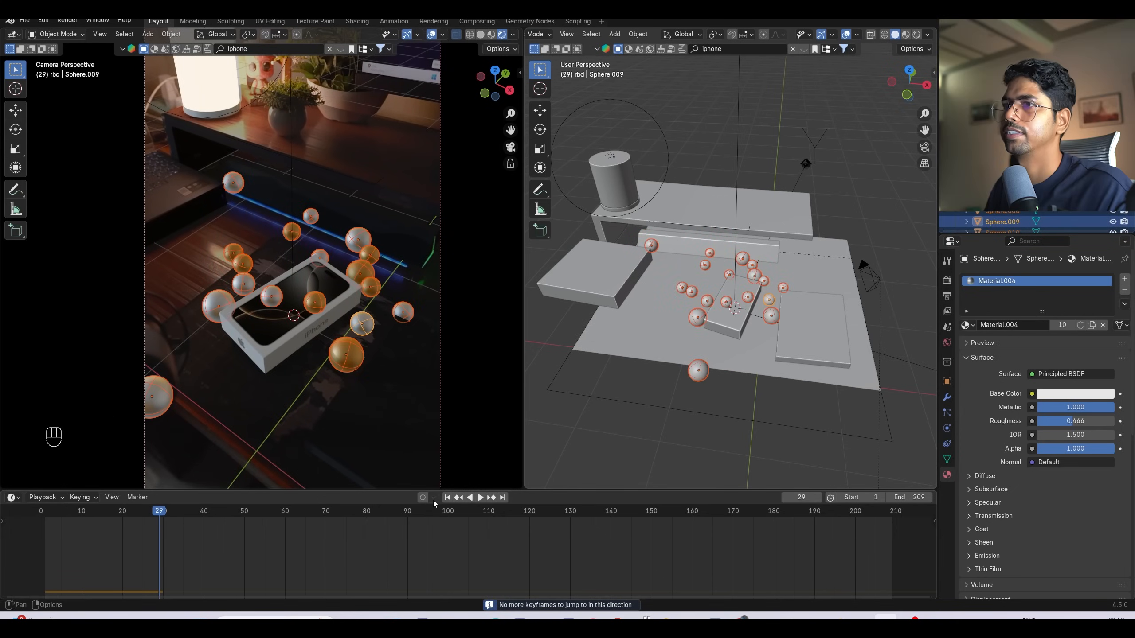
key(shift+Left)
key(s)
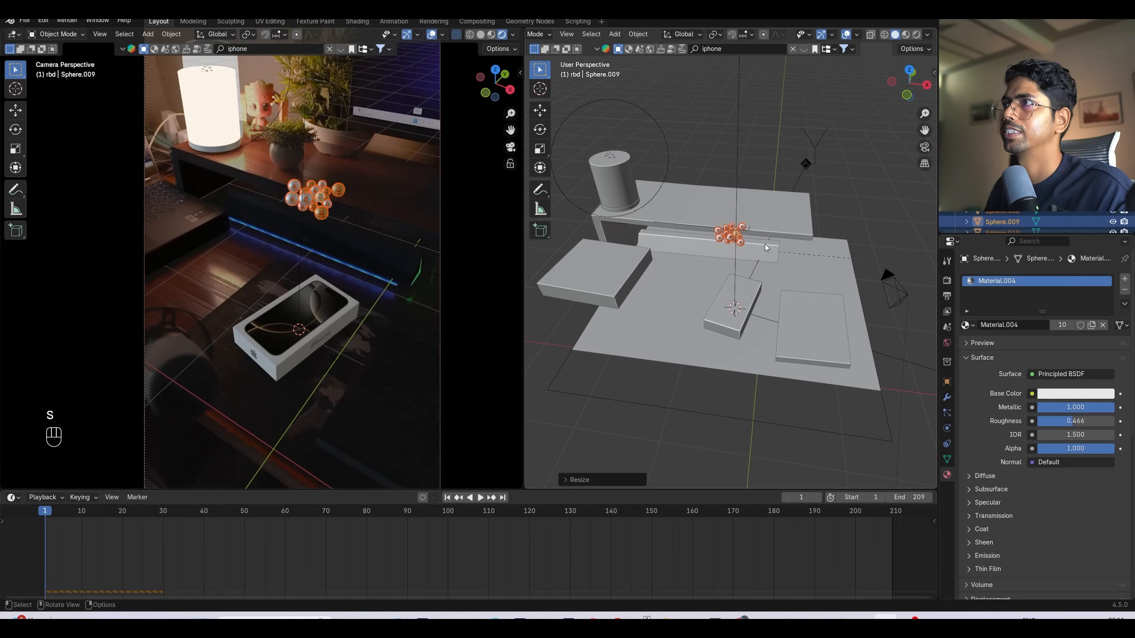
click(764, 244)
key(ctrl+a)
click(765, 244)
Step: Play the simulation with the smaller spheres and return to frame 1
key(space)
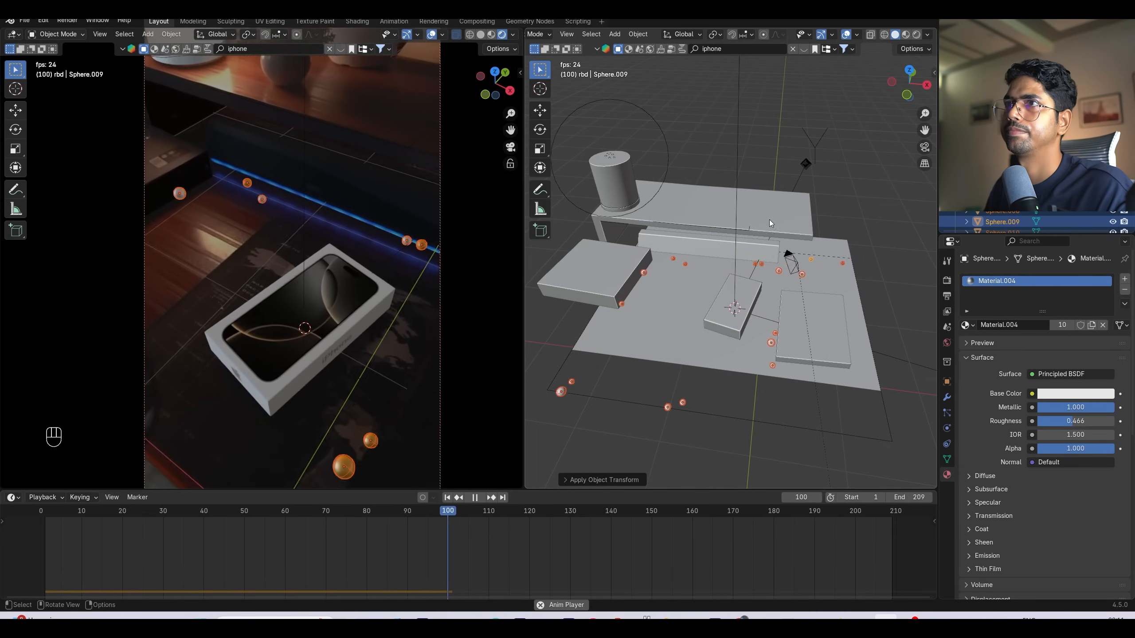
key(space)
key(space)
key(space)
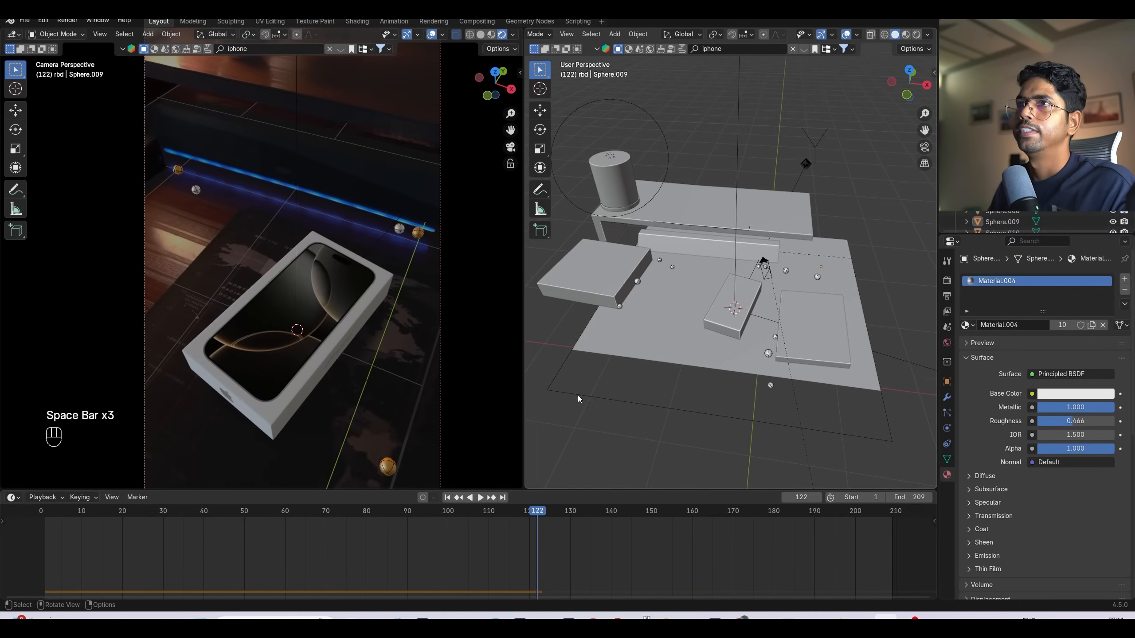
click(450, 500)
Step: Duplicate all the objects in the rbd collection slightly above the originals and resize the copies
right_click(994, 111)
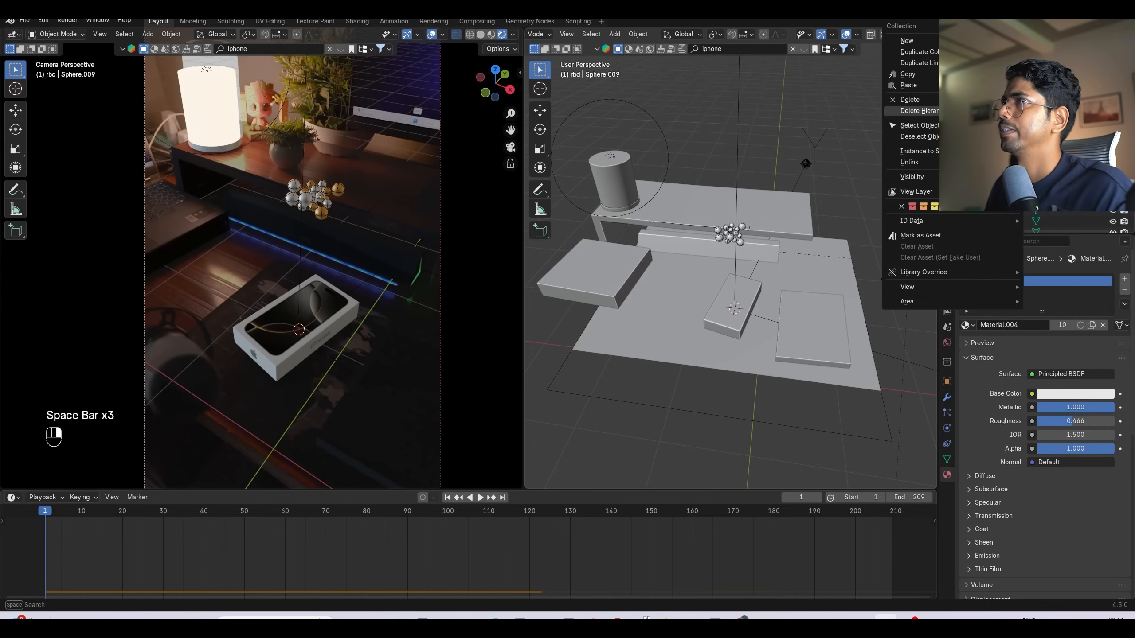
click(914, 126)
key(shift+d)
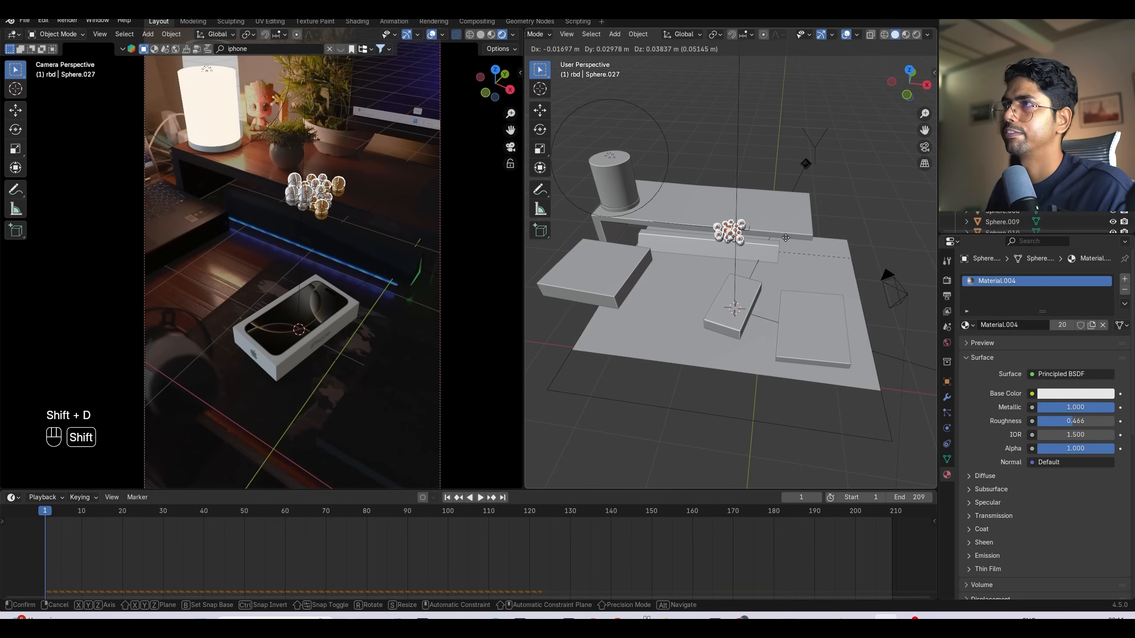
key(s)
click(792, 236)
Step: Play the simulation to check the enlarged set of small spheres falling on the phone box
key(space)
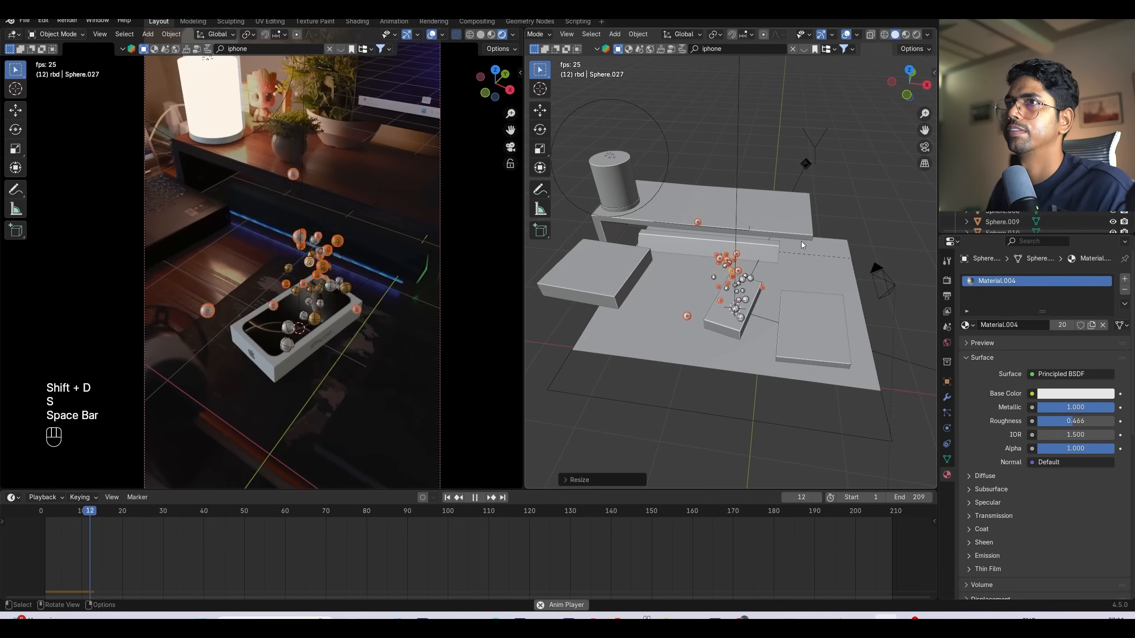
key(space)
key(space)
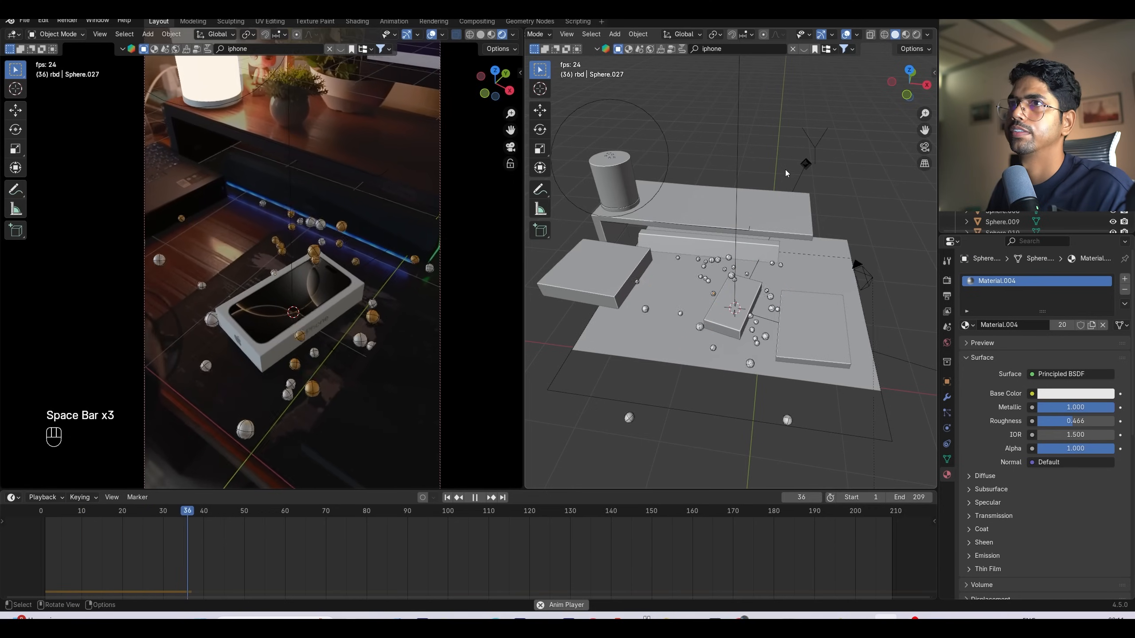
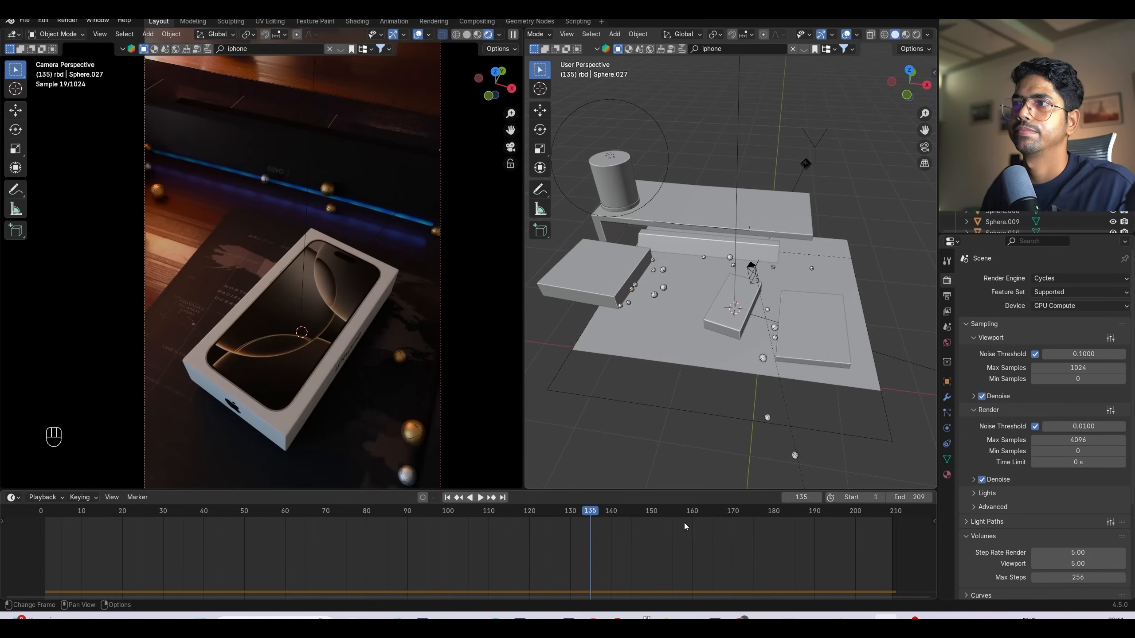
Step: Check the Cycles-rendered shot at frames 161 and 183 and save the file
click(698, 512)
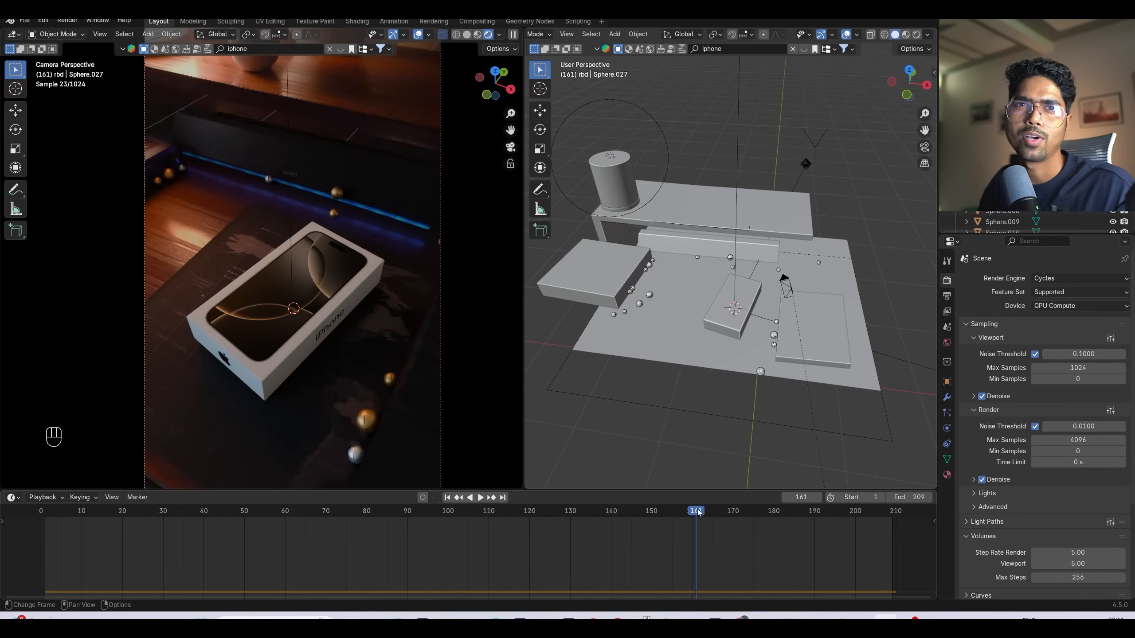
drag(699, 513, 785, 514)
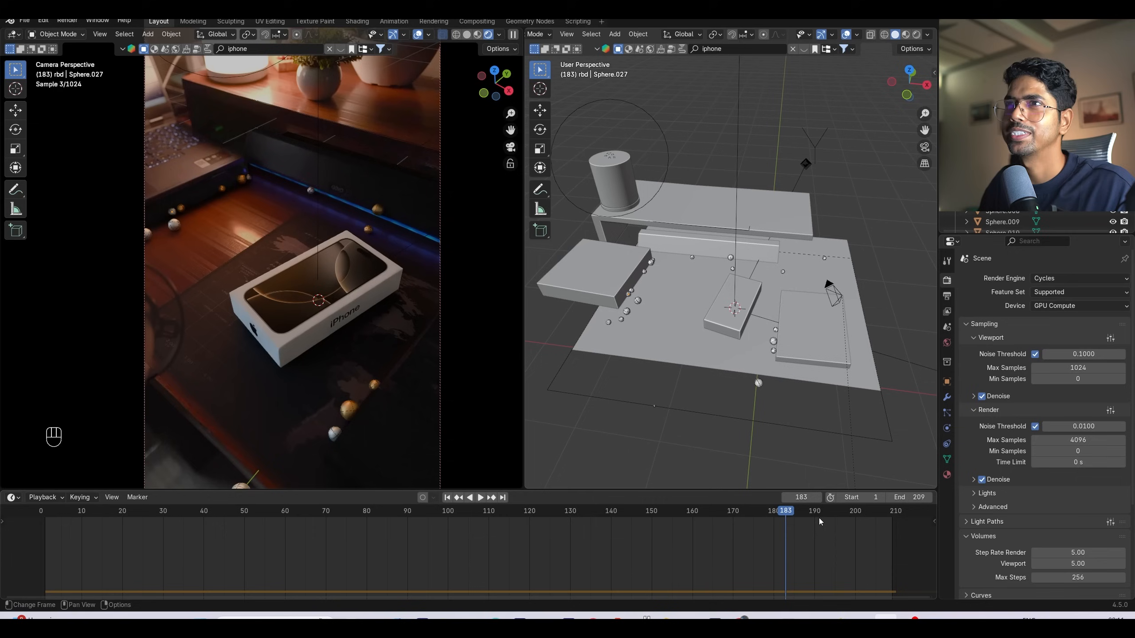
key(ctrl+s)
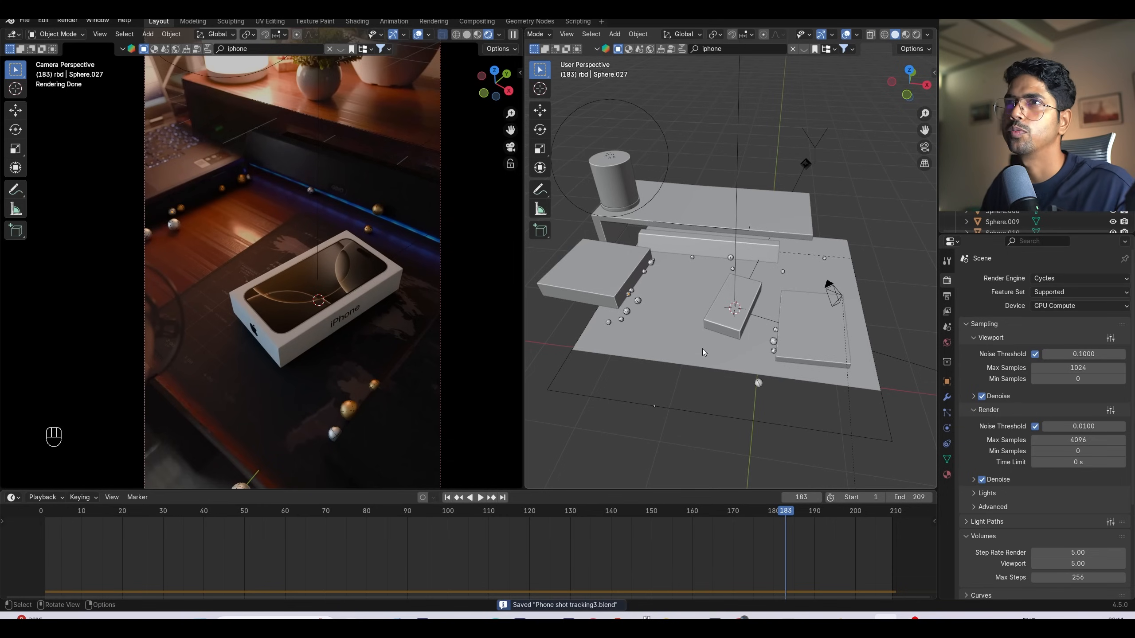
Step: Switch the solid viewport to the camera view and frame the phone box more closely
scroll(679, 327, up, 2)
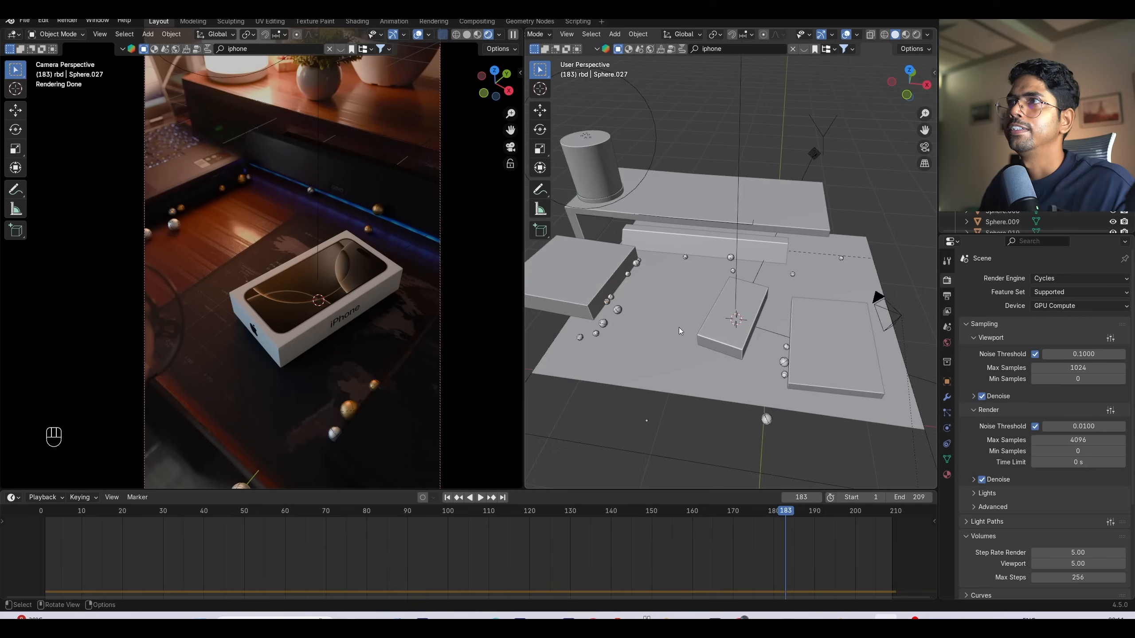
click(924, 147)
scroll(800, 254, up, 2)
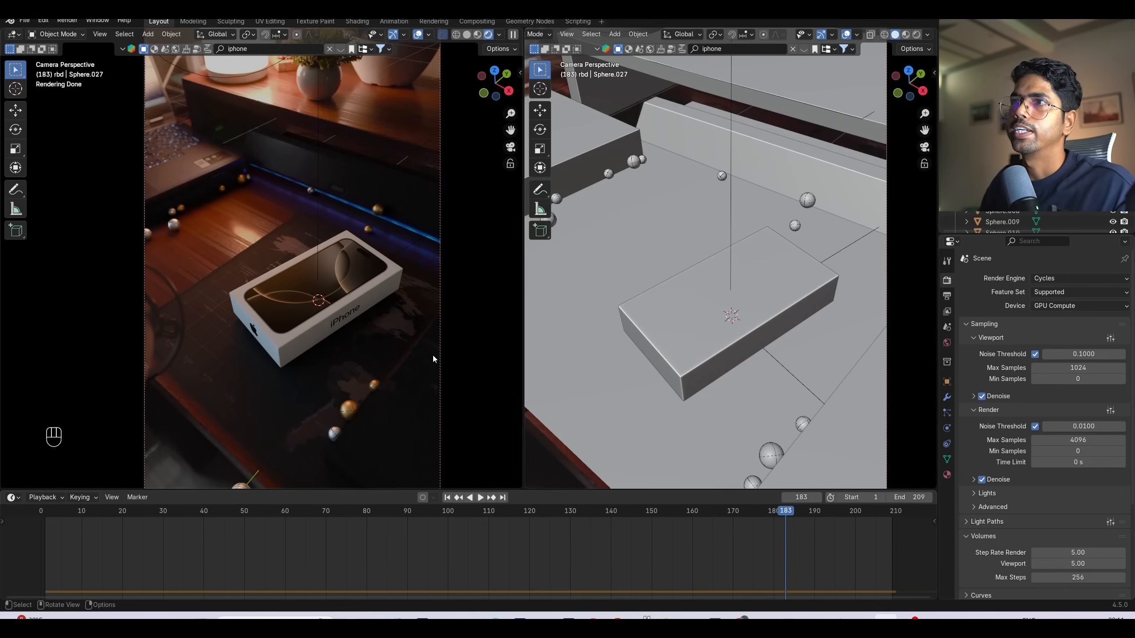
scroll(427, 354, up, 2)
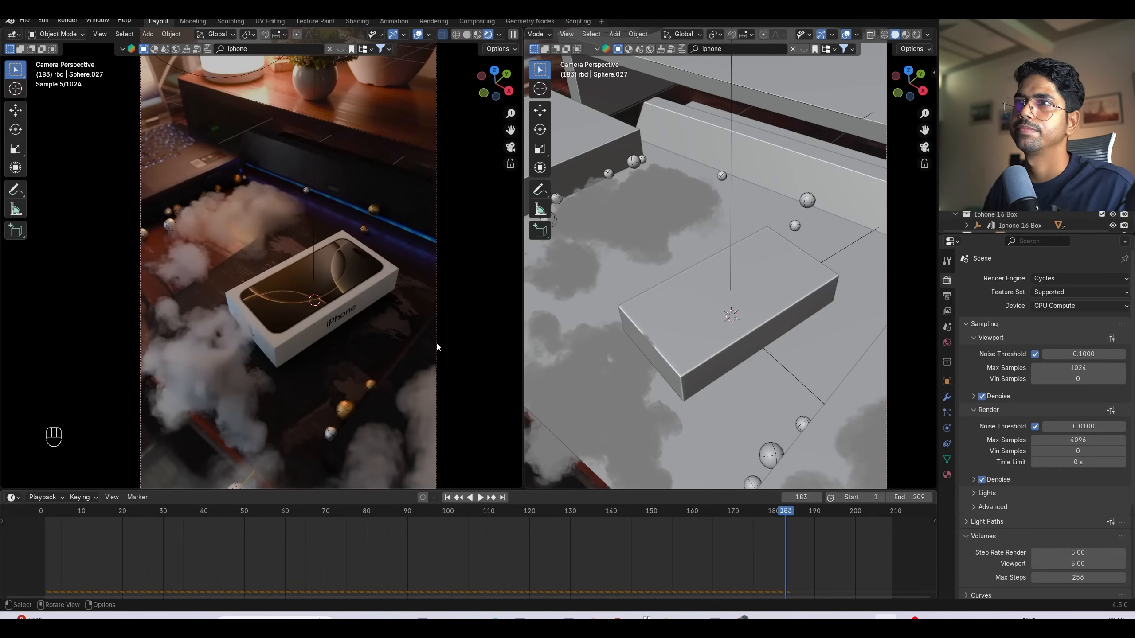
Step: Save the project with the smoke clouds around the phone box
key(ctrl+s)
scroll(401, 340, up, 3)
shift+middle_drag(435, 357, 426, 356)
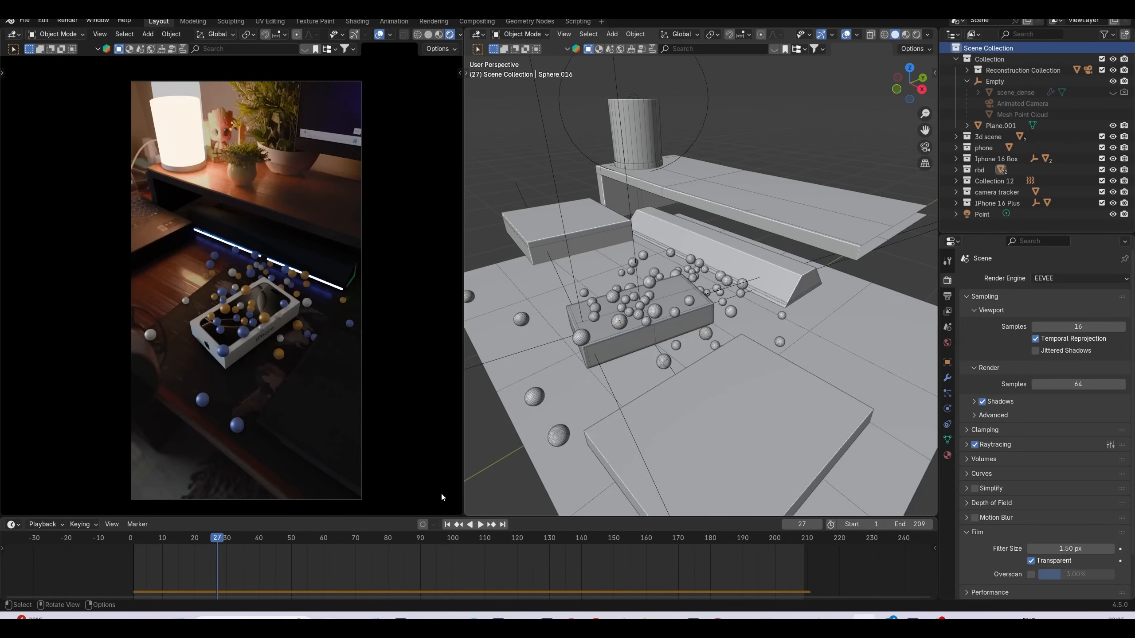
Step: Play the sphere simulation and inspect it at frames 65 and 74, including through the camera in the solid viewport
key(space)
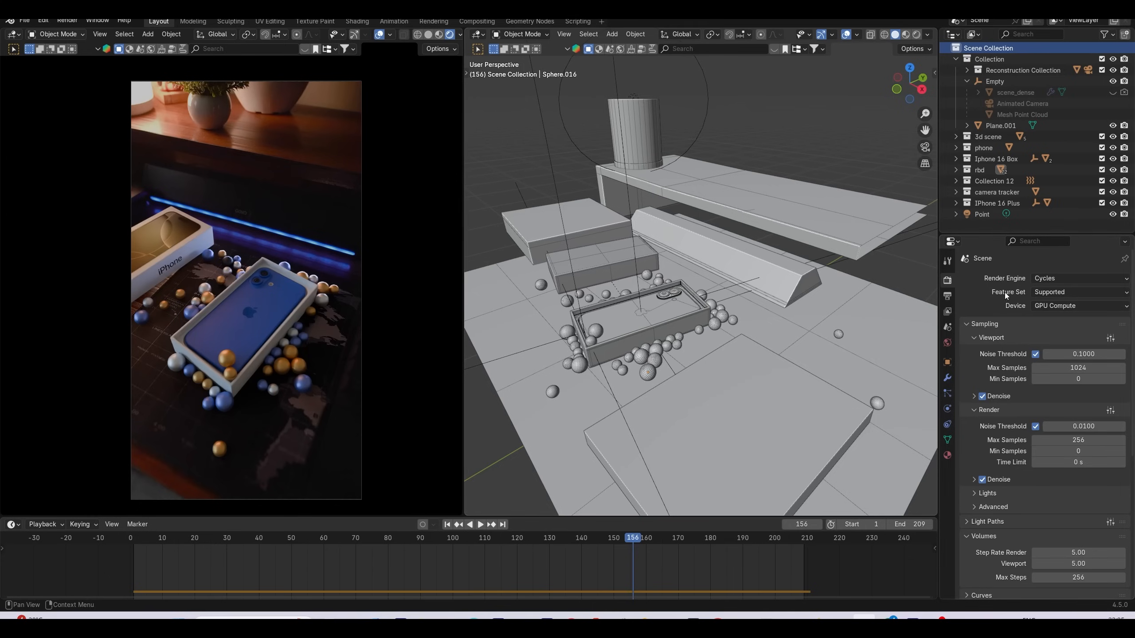
drag(445, 551, 340, 550)
middle_drag(622, 459, 713, 388)
click(733, 423)
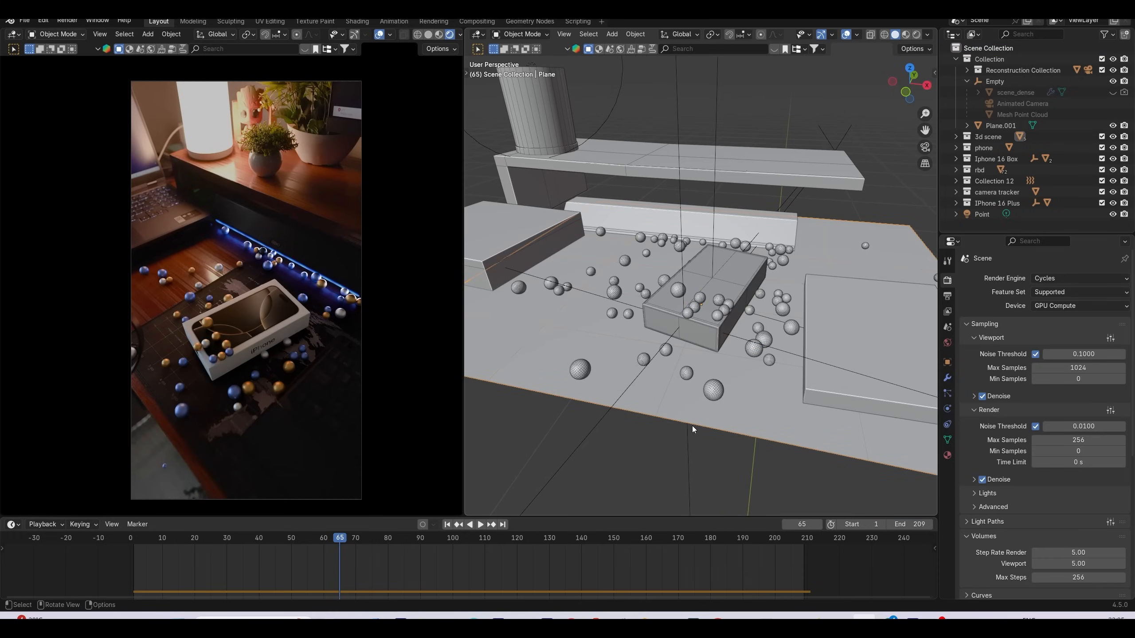
mouse_move(354, 541)
mouse_down()
mouse_move(427, 540)
mouse_move(368, 539)
mouse_up()
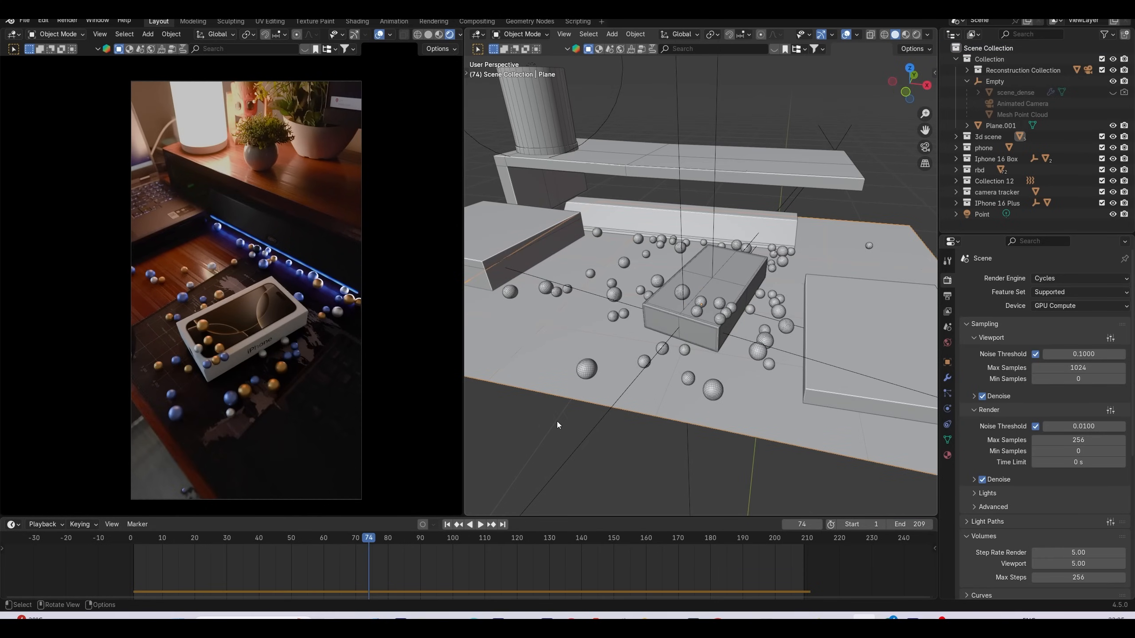
click(925, 147)
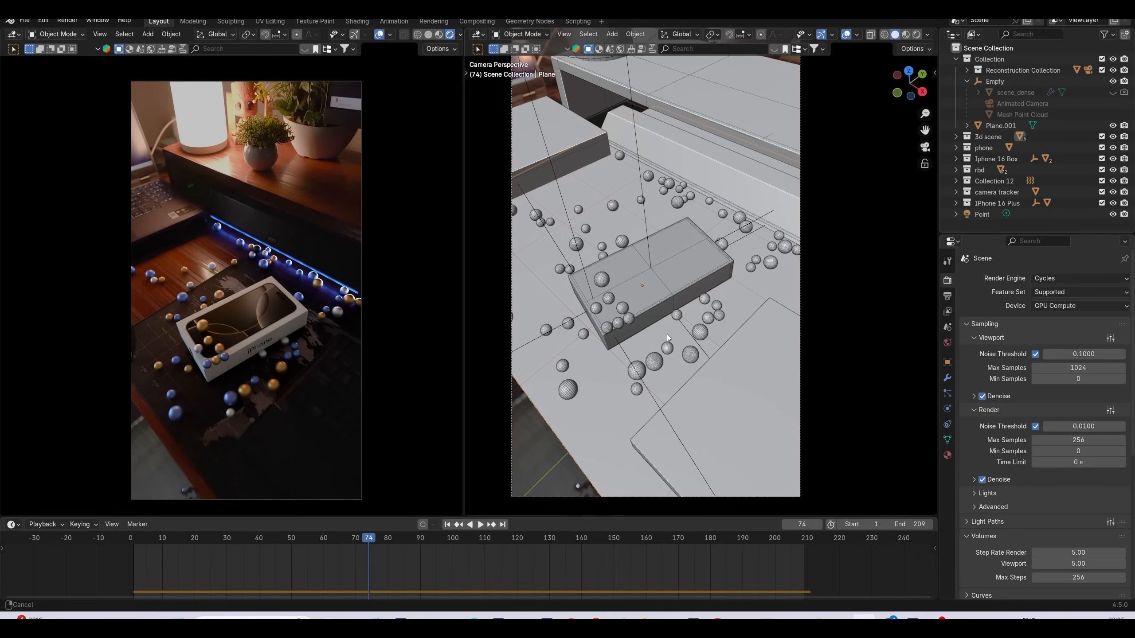
Step: Look through the objects that can be added and open the force field settings of the Force object in Collection 12
click(1029, 181)
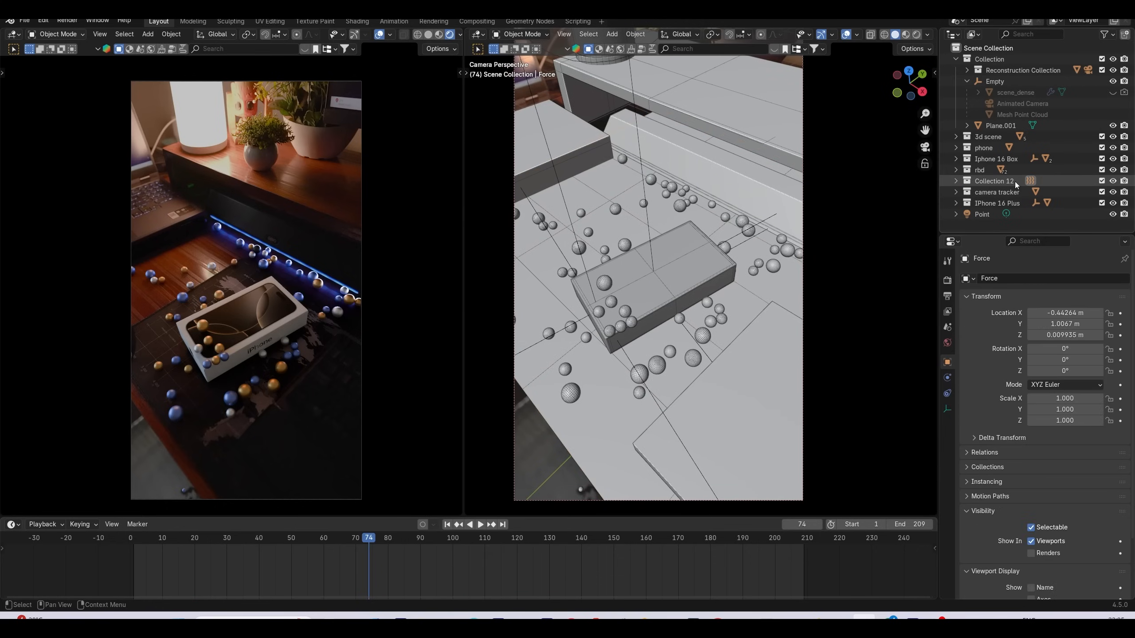
click(956, 181)
key(shift+a)
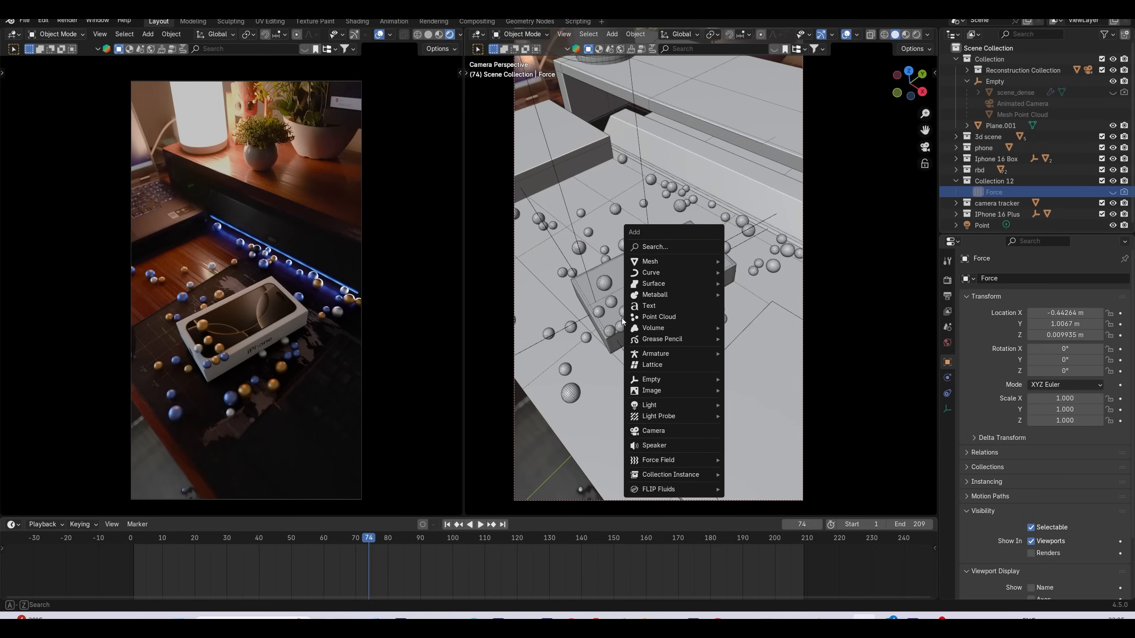
key(shift+a)
mouse_move(672, 531)
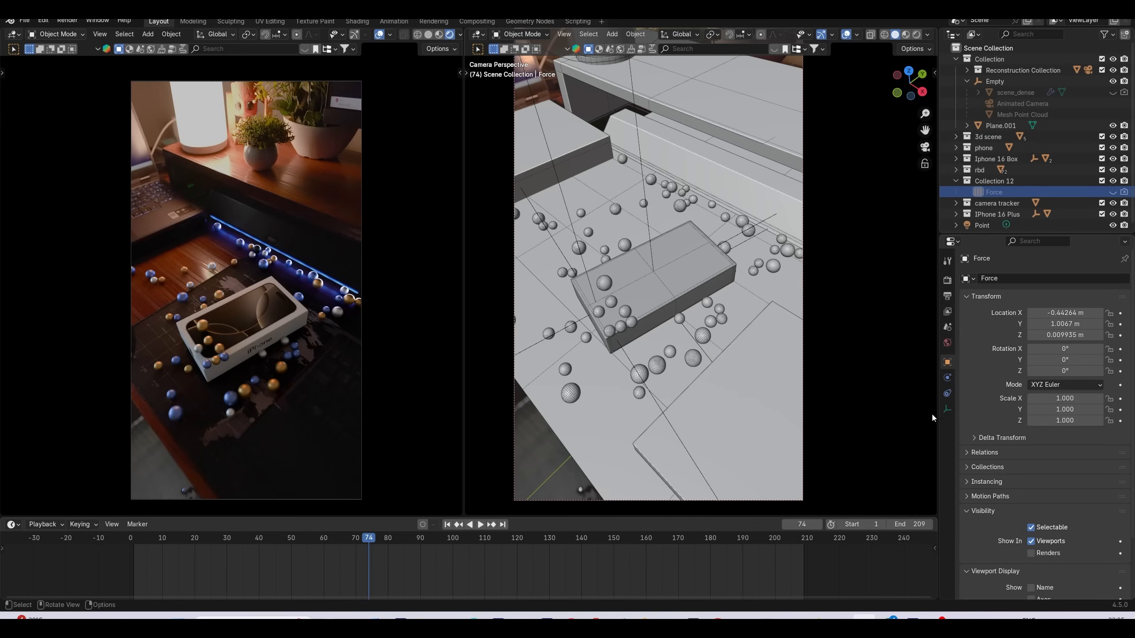
click(946, 378)
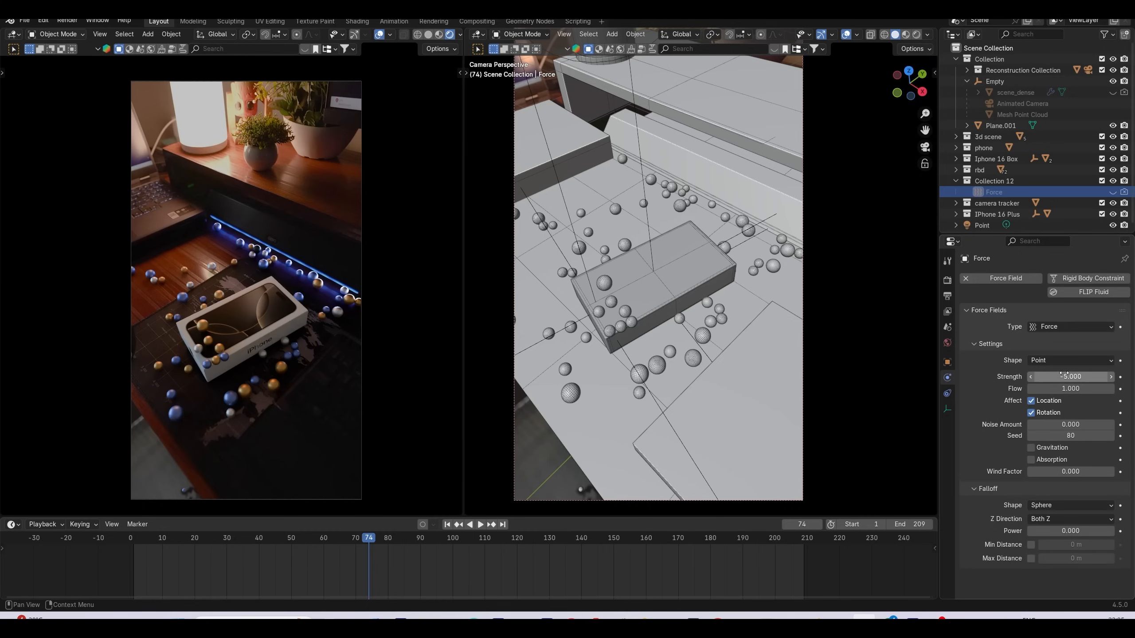
Step: Switch the rendered viewport to solid shading and play the sphere simulation from the first frame
click(428, 35)
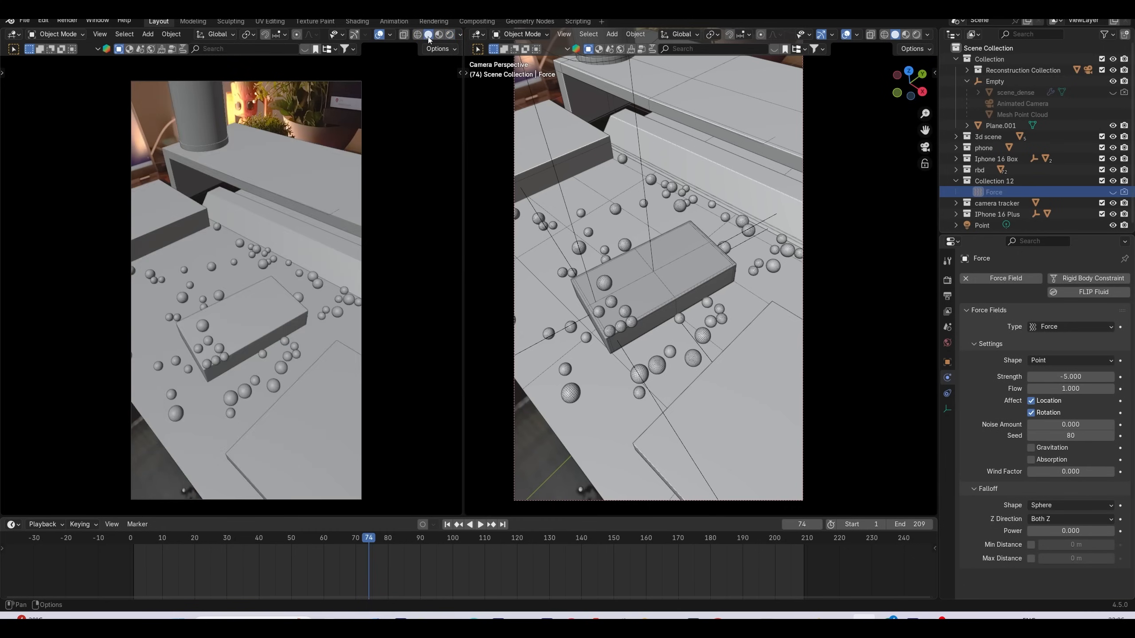
click(480, 524)
click(447, 524)
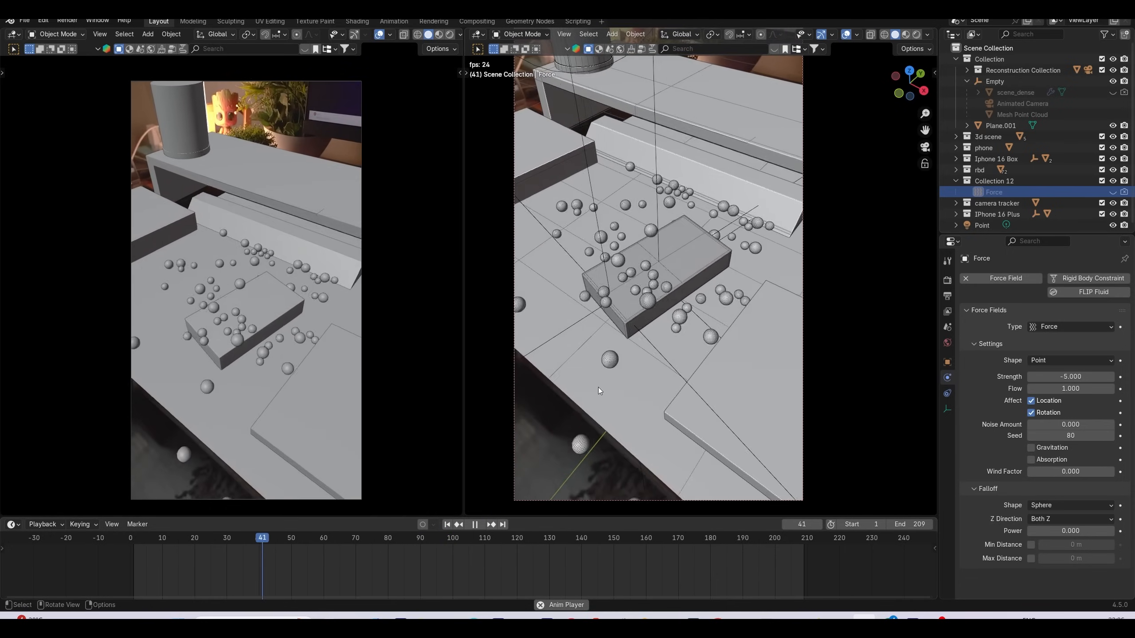
key(space)
Step: Select the phone box's lid to check its rigid body settings, and replay the lid's opening from frame 115
click(679, 285)
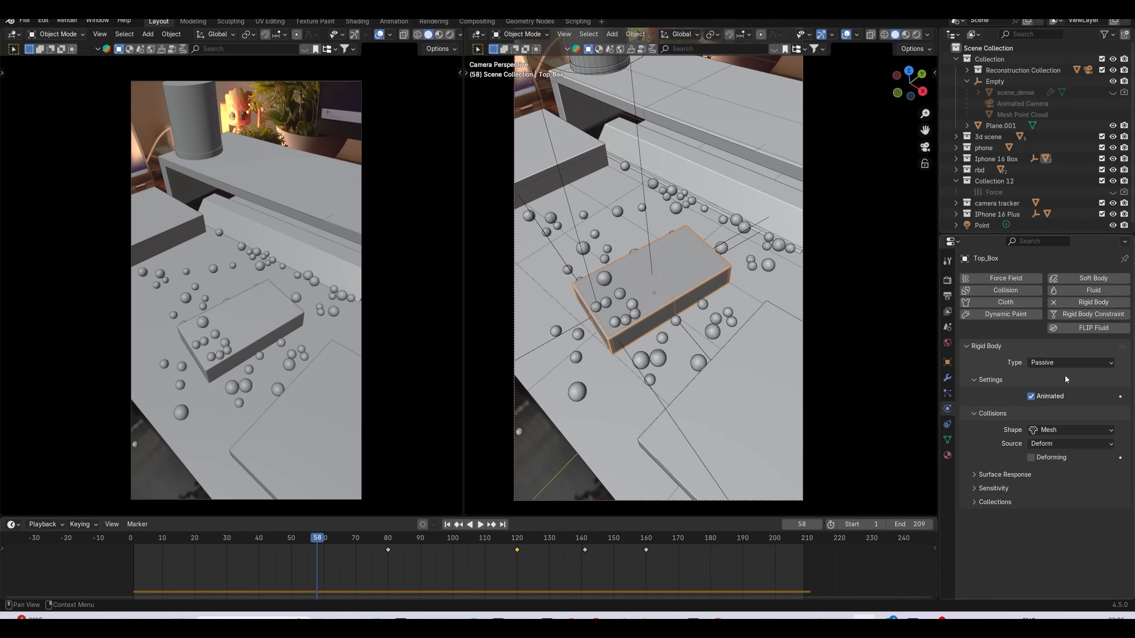
key(space)
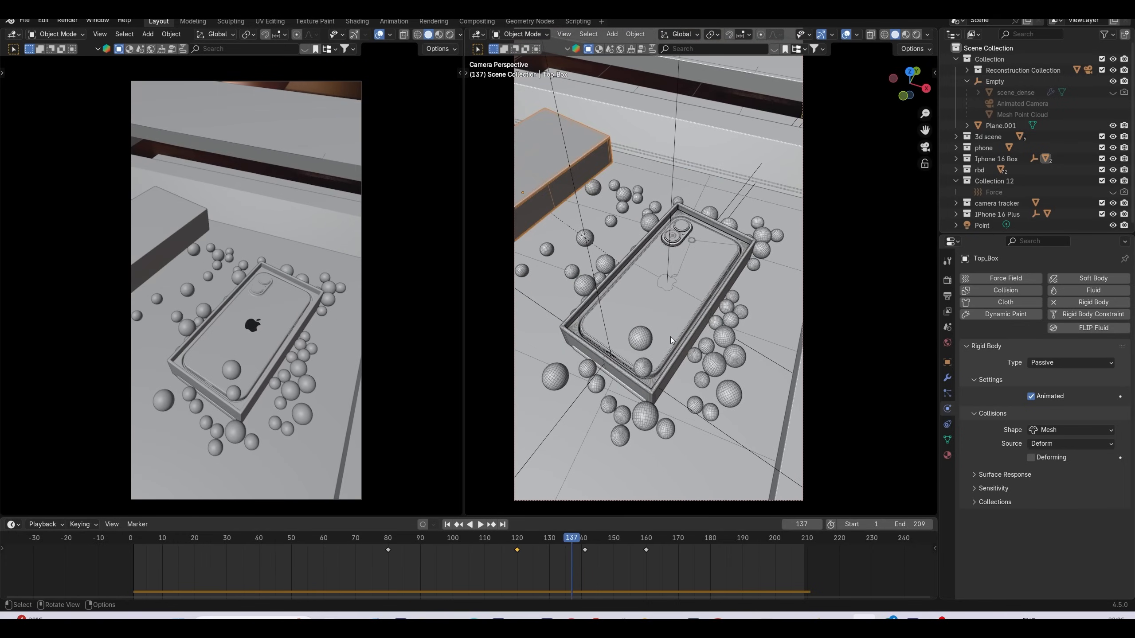
drag(492, 540, 502, 545)
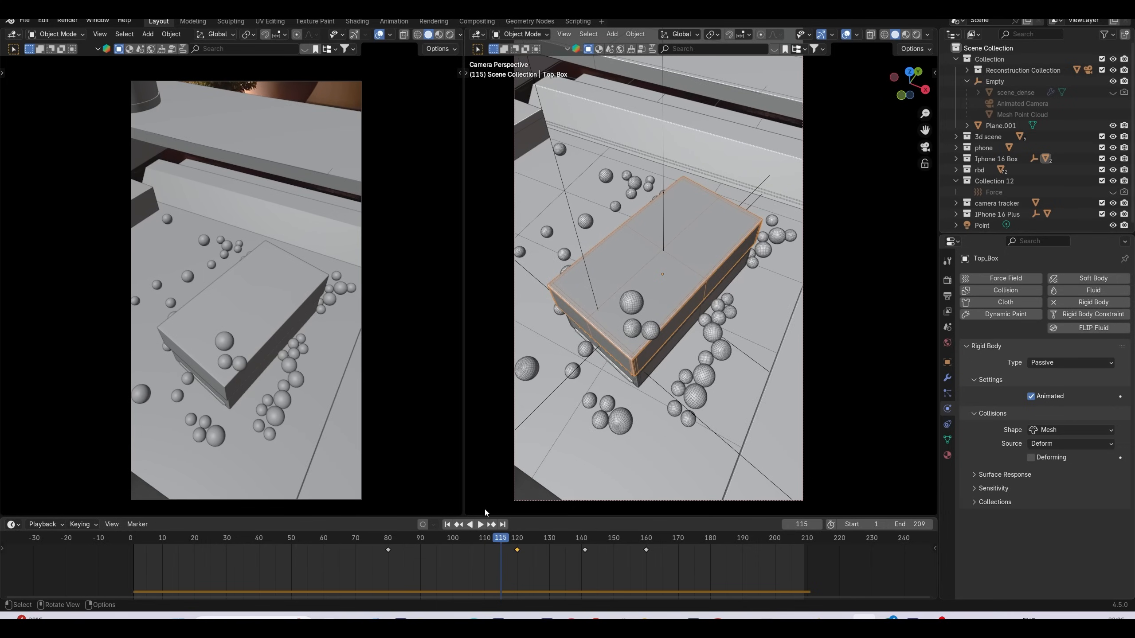
click(480, 524)
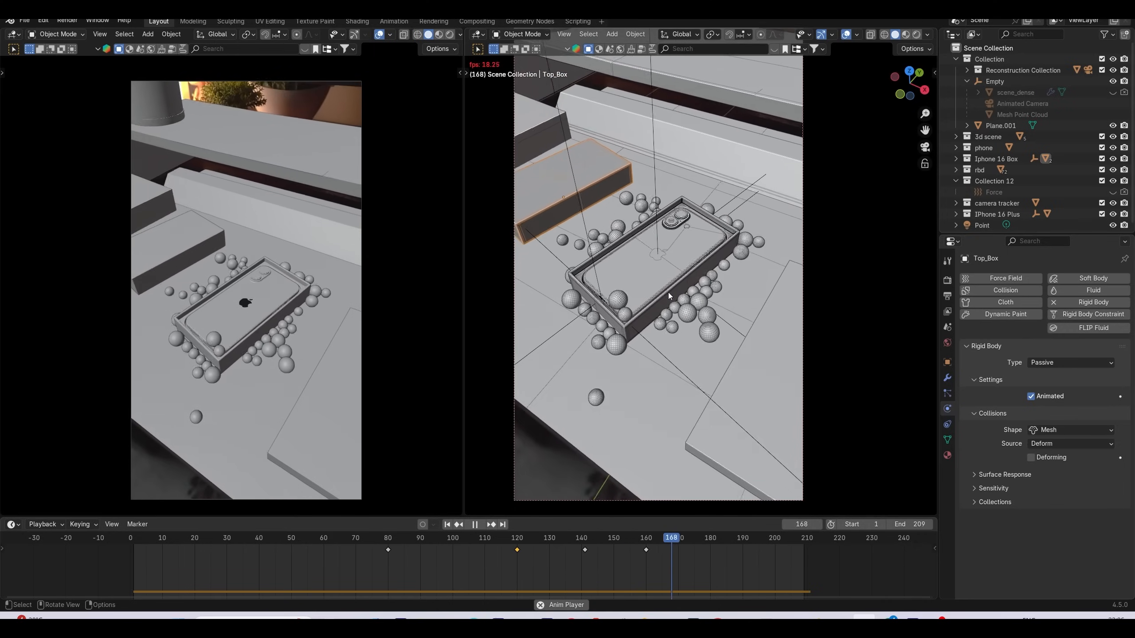
key(space)
Step: Return the solid-shaded camera preview to rendered shading and choose Cycles as the render engine
click(450, 35)
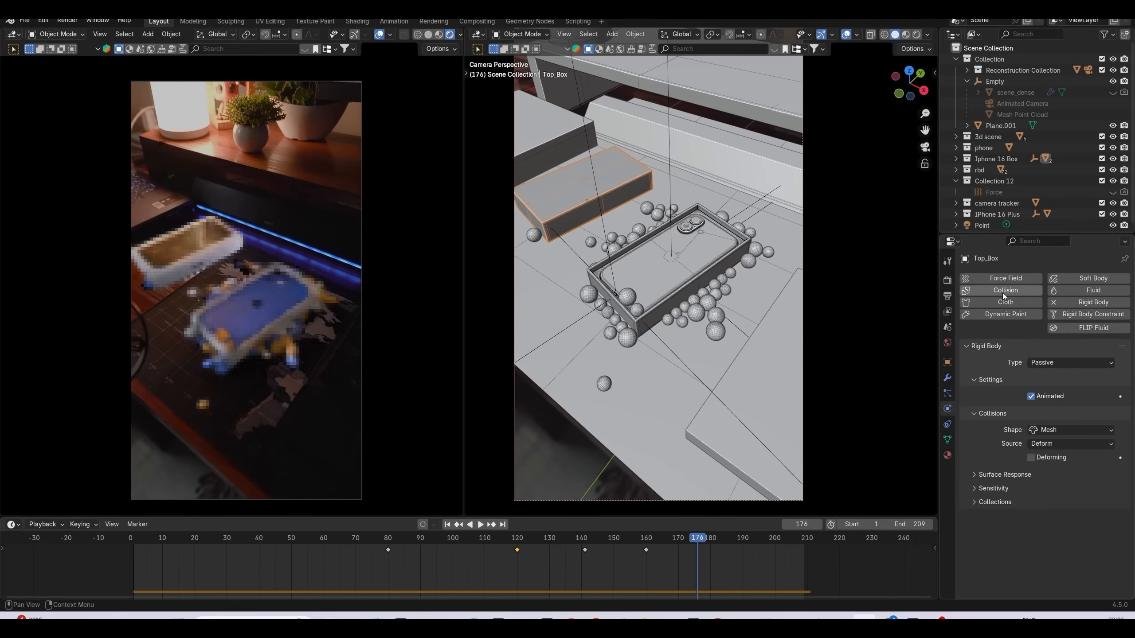
click(947, 280)
click(1077, 278)
click(1072, 289)
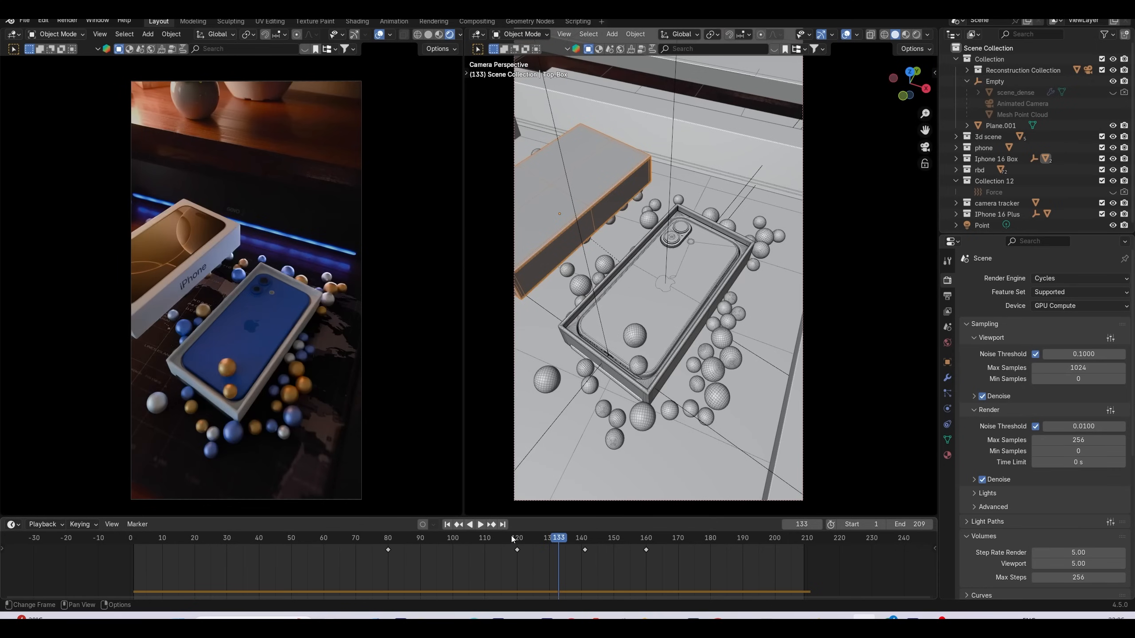
Step: Inspect the rendered spheres around the phone box at frame 118 from another angle, and scrub ahead to frame 161
click(511, 538)
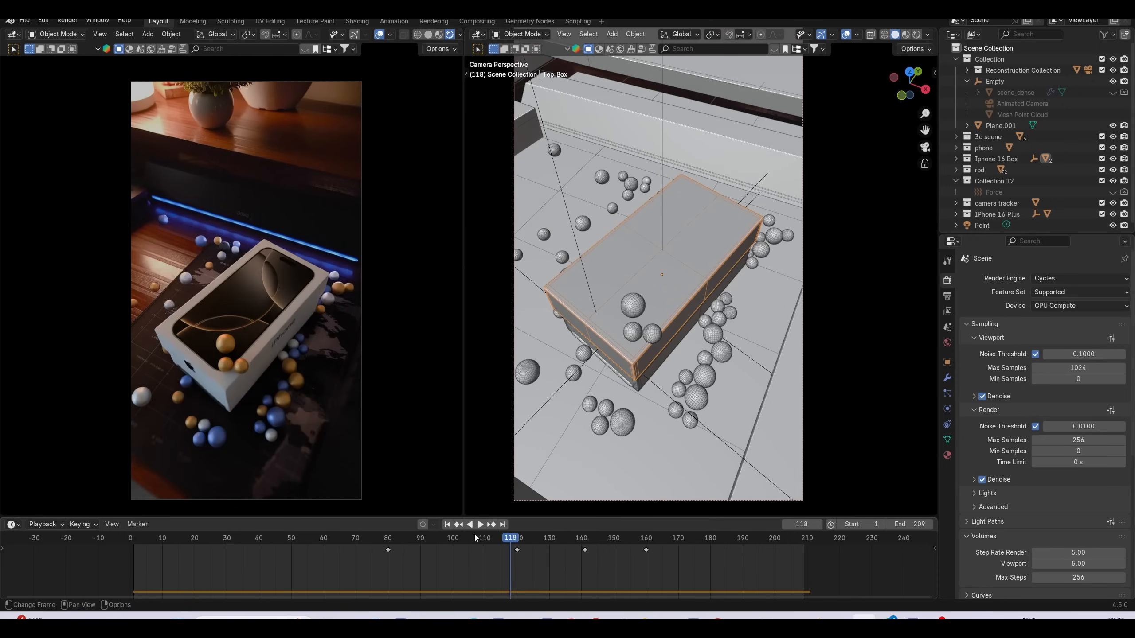
middle_drag(268, 436, 325, 401)
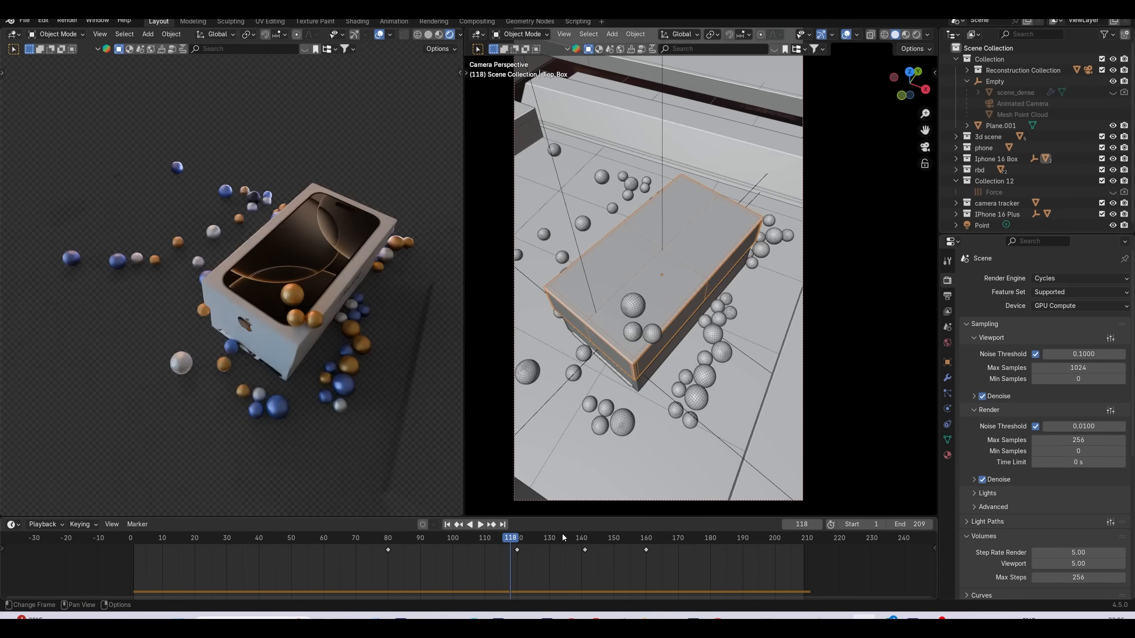
drag(562, 536, 645, 535)
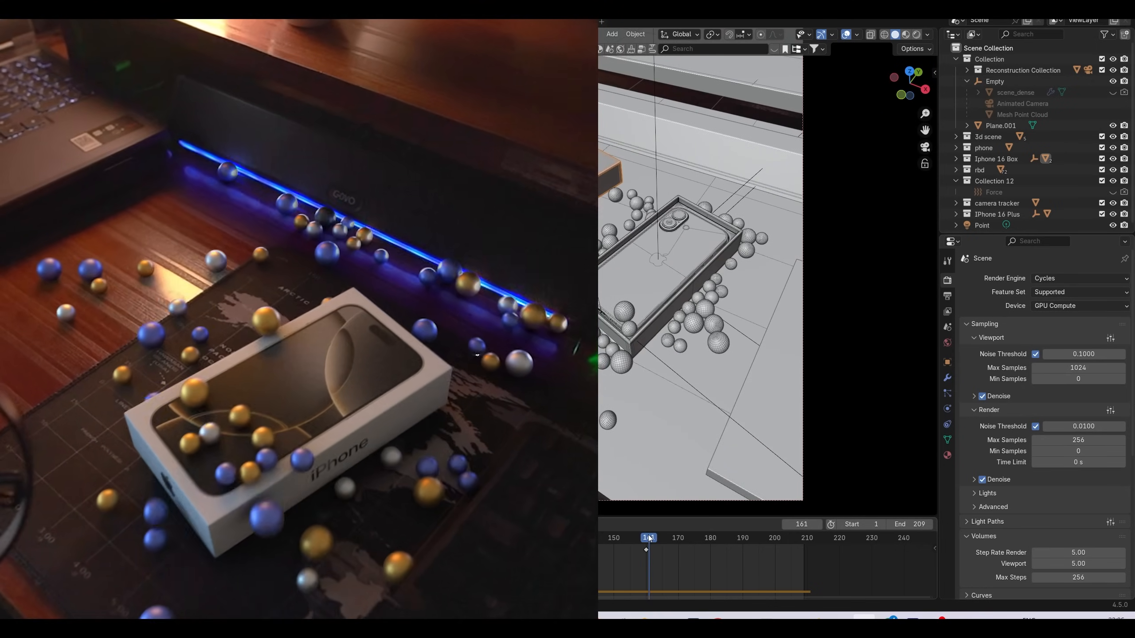